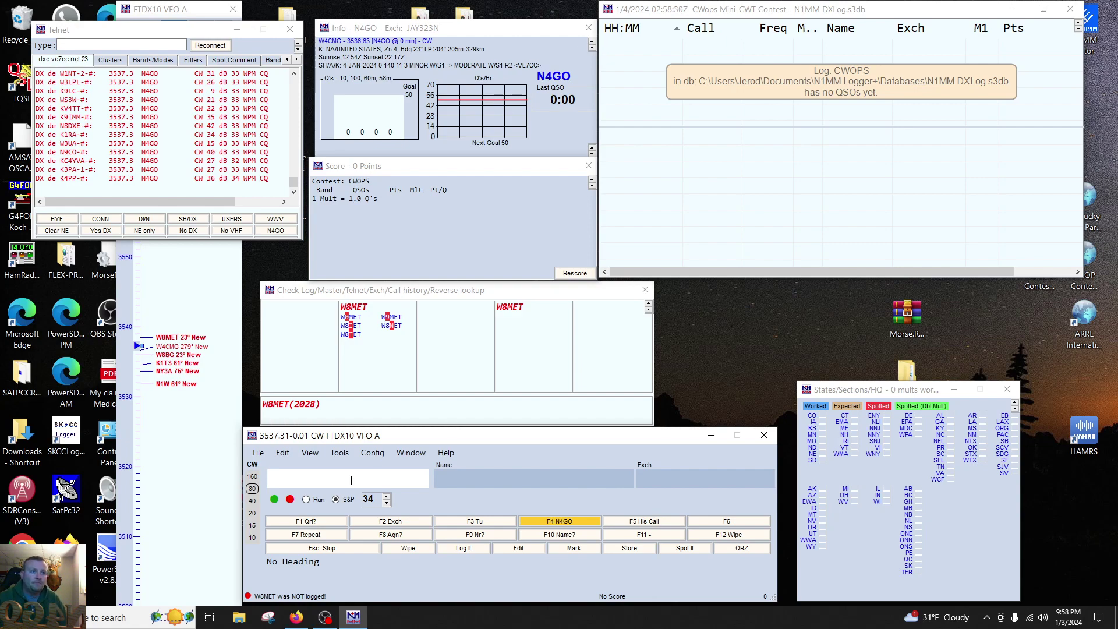
# Step: Request the recent DX spots for the current band from the cluster through the VFO A band map
pyautogui.click(351, 481)
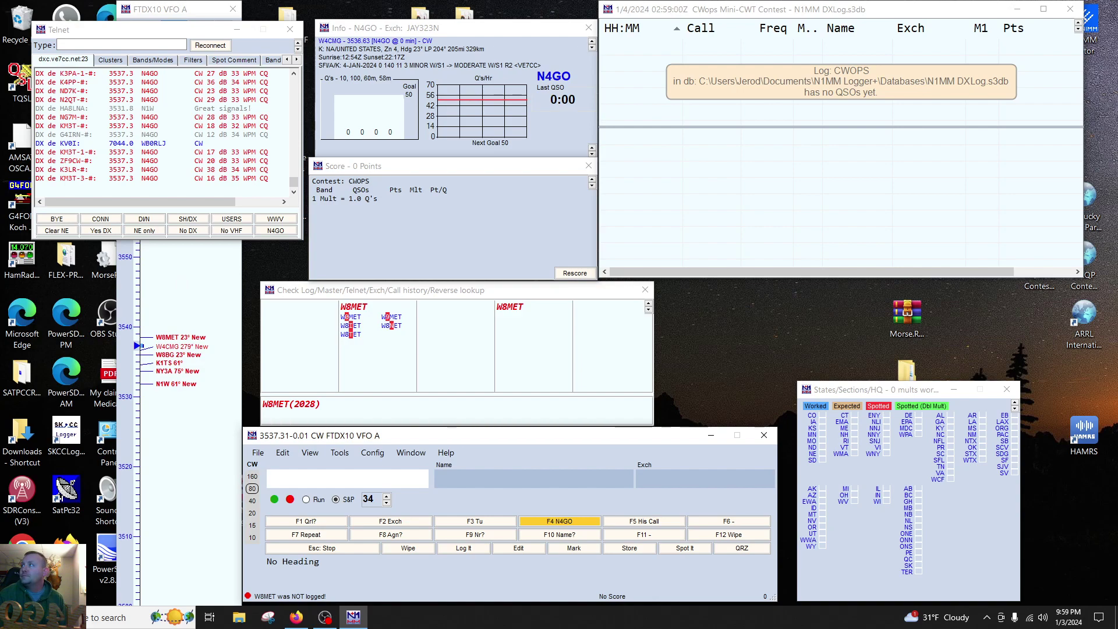
pyautogui.hotkey('alt', 'Tab')
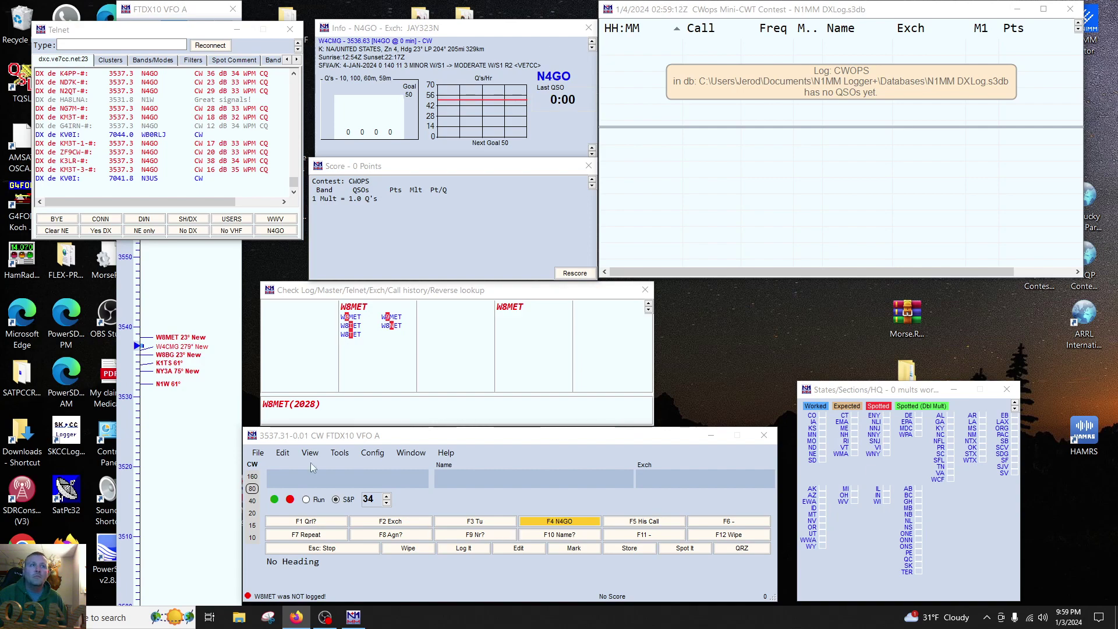
pyautogui.click(181, 274)
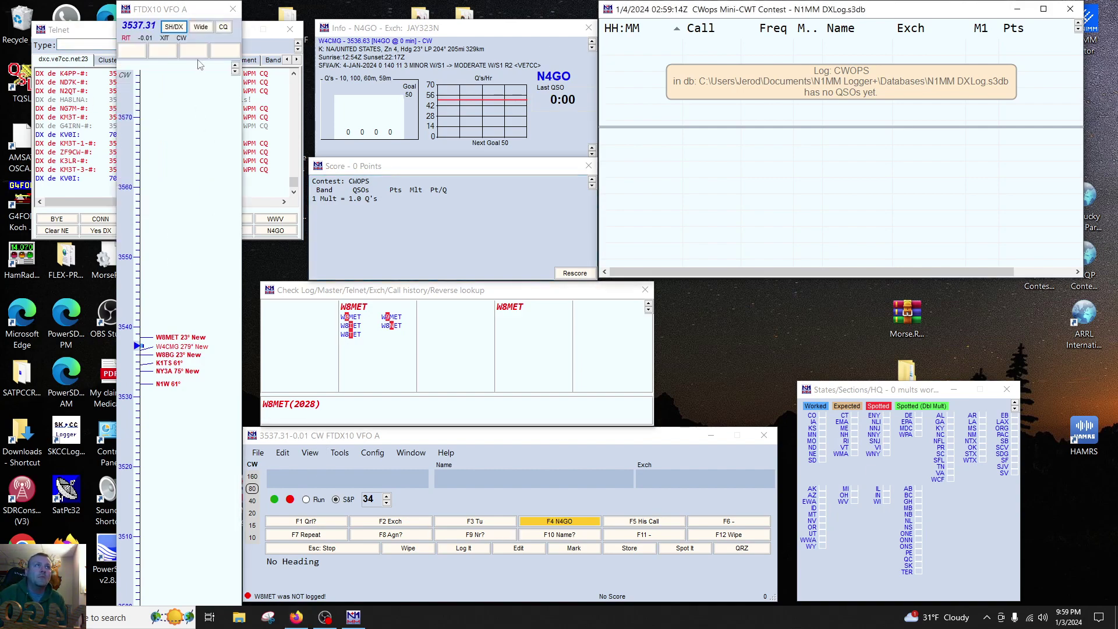
pyautogui.click(174, 27)
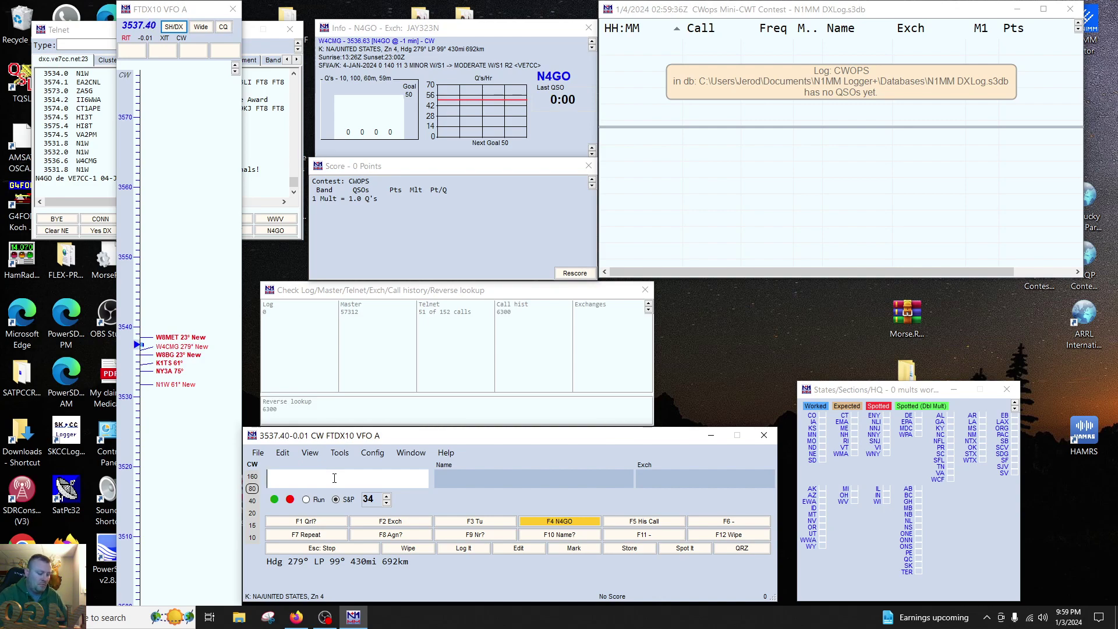
pyautogui.write('N5RZ')
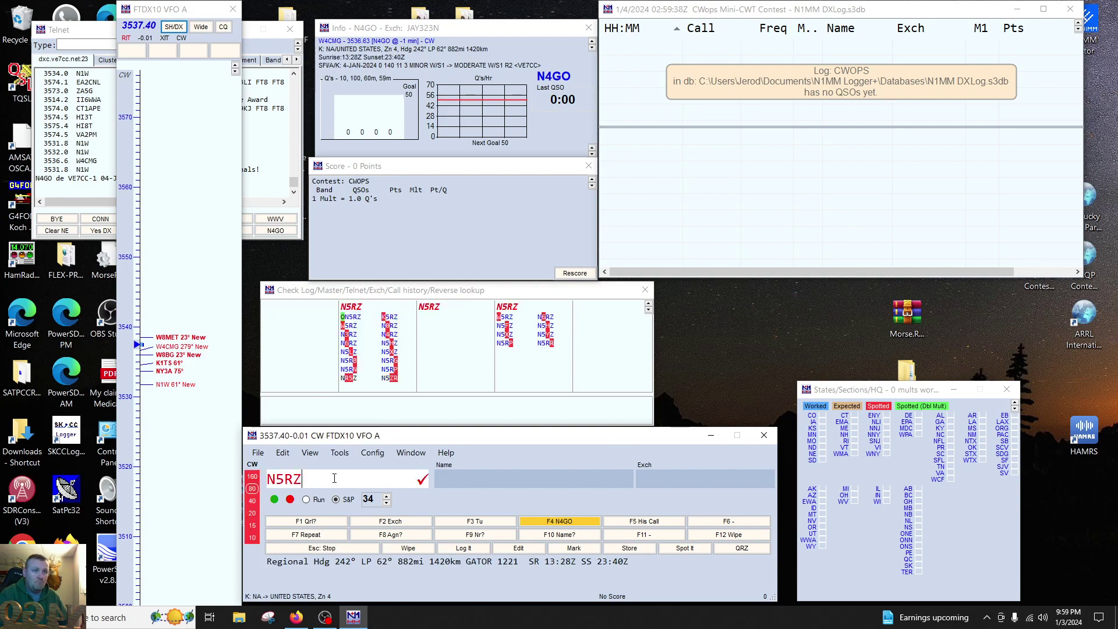
pyautogui.press('space')
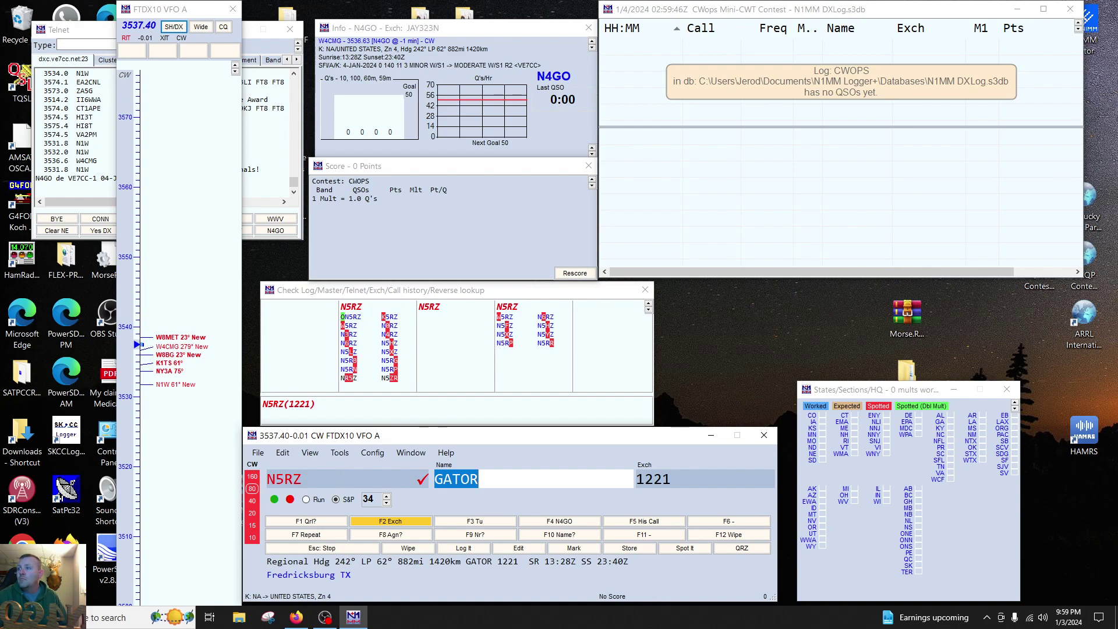
pyautogui.hotkey('alt', 'Tab')
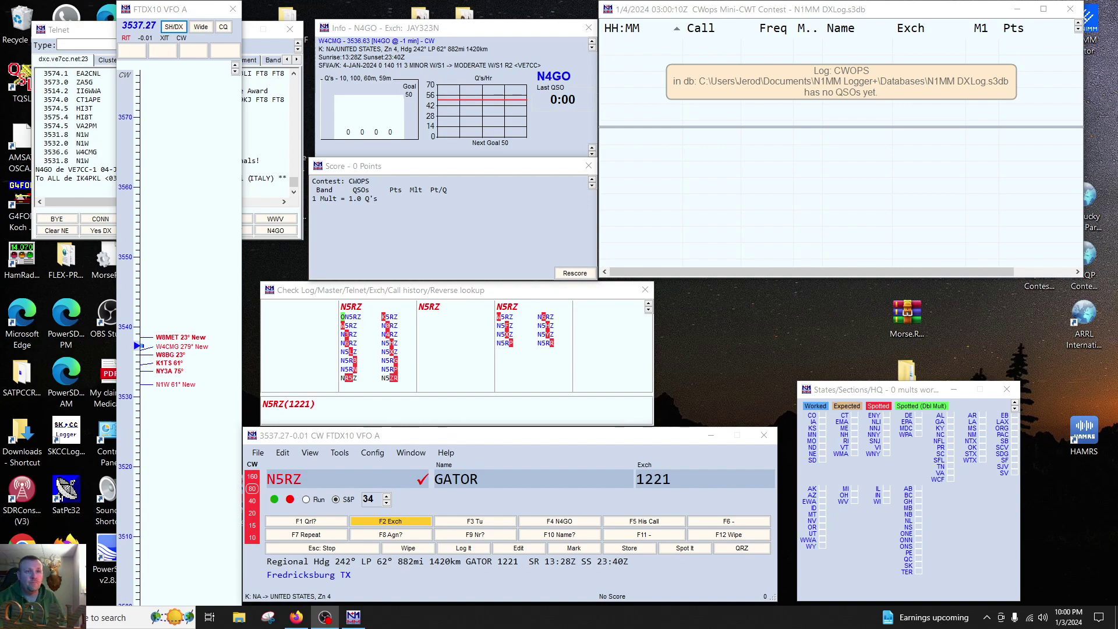
pyautogui.click(365, 438)
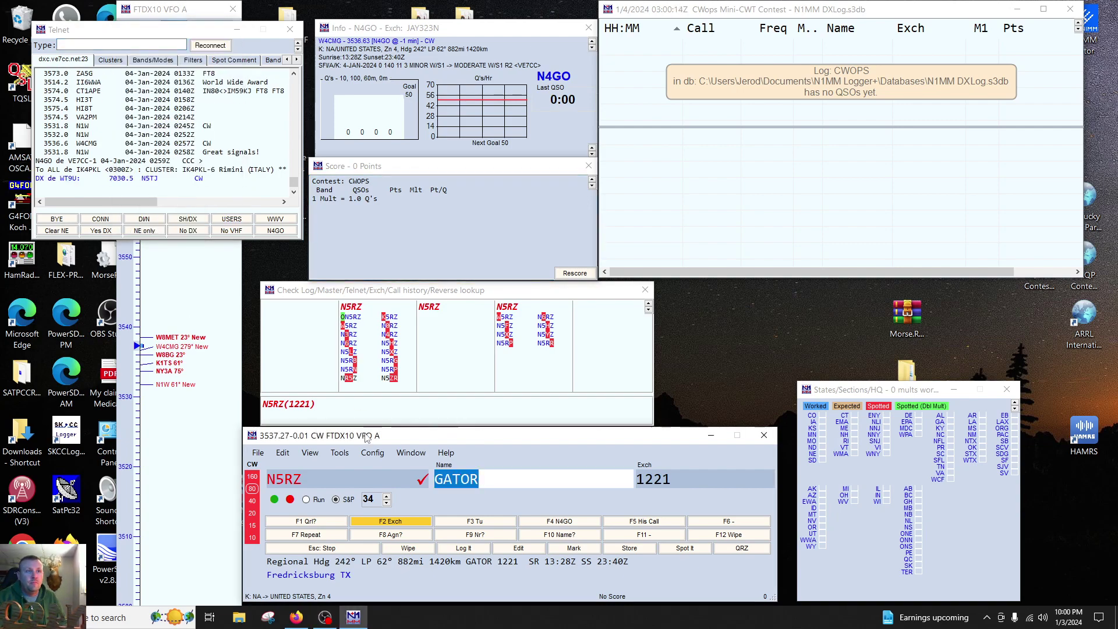
pyautogui.press('Return')
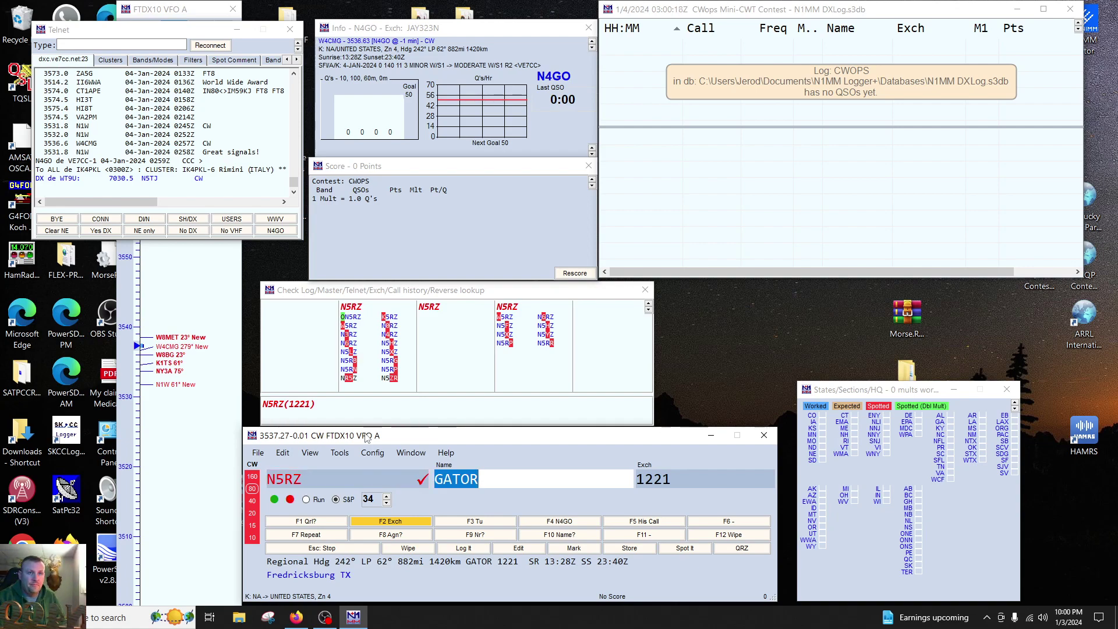
pyautogui.press('pageup')
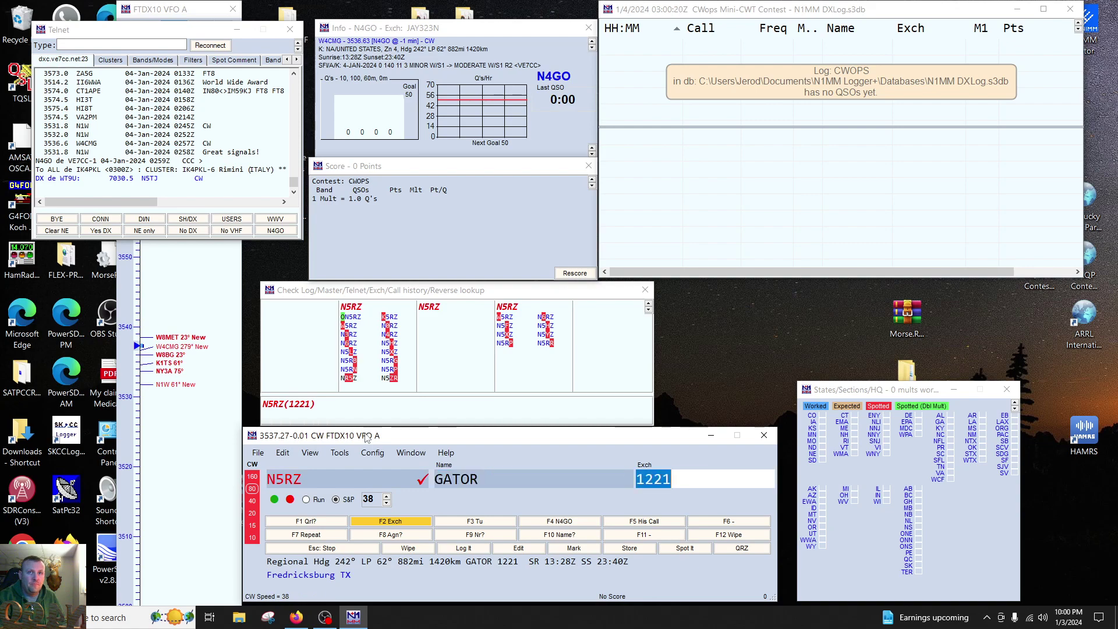
pyautogui.press('Tab')
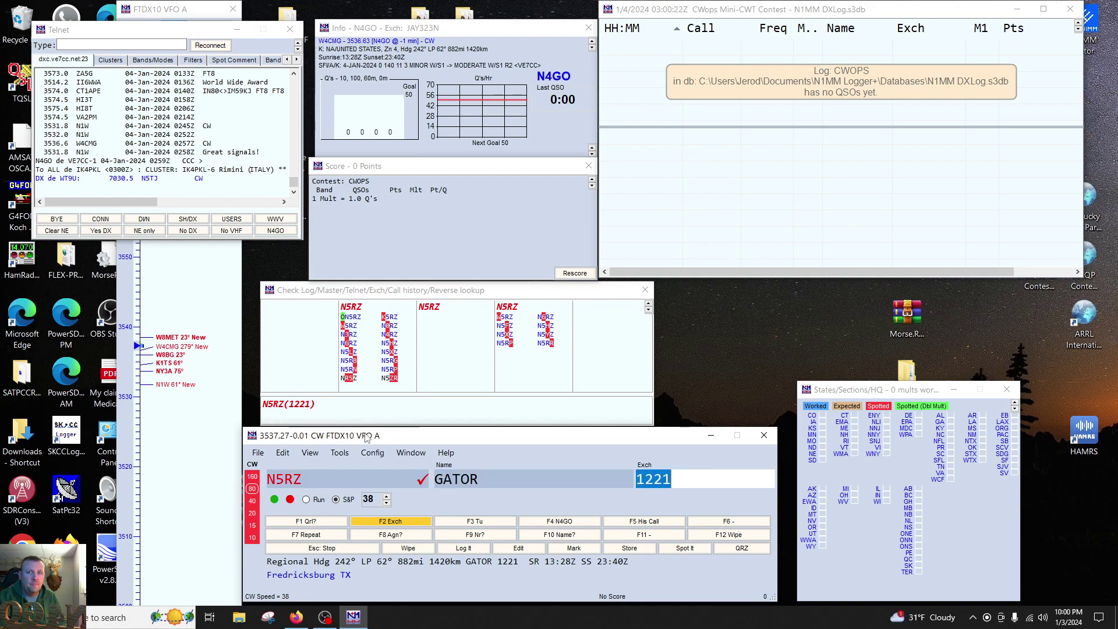
pyautogui.press('Return')
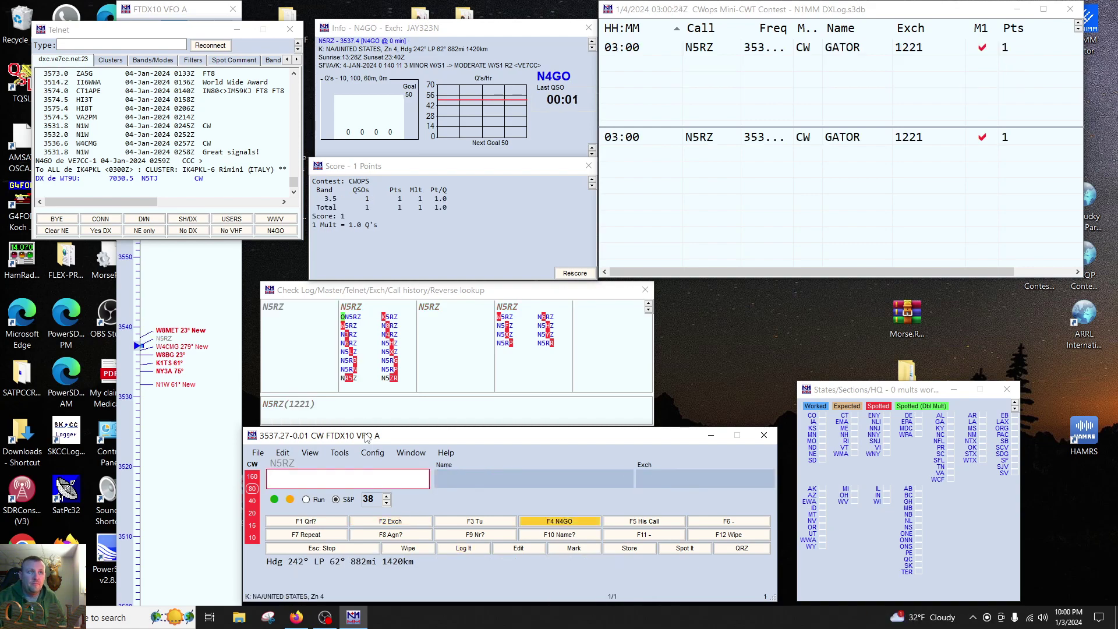
# Step: Tune to the W8BG spot and try to work the station, lowering the CW speed to 34 and finally 32
pyautogui.moveTo(175, 357)
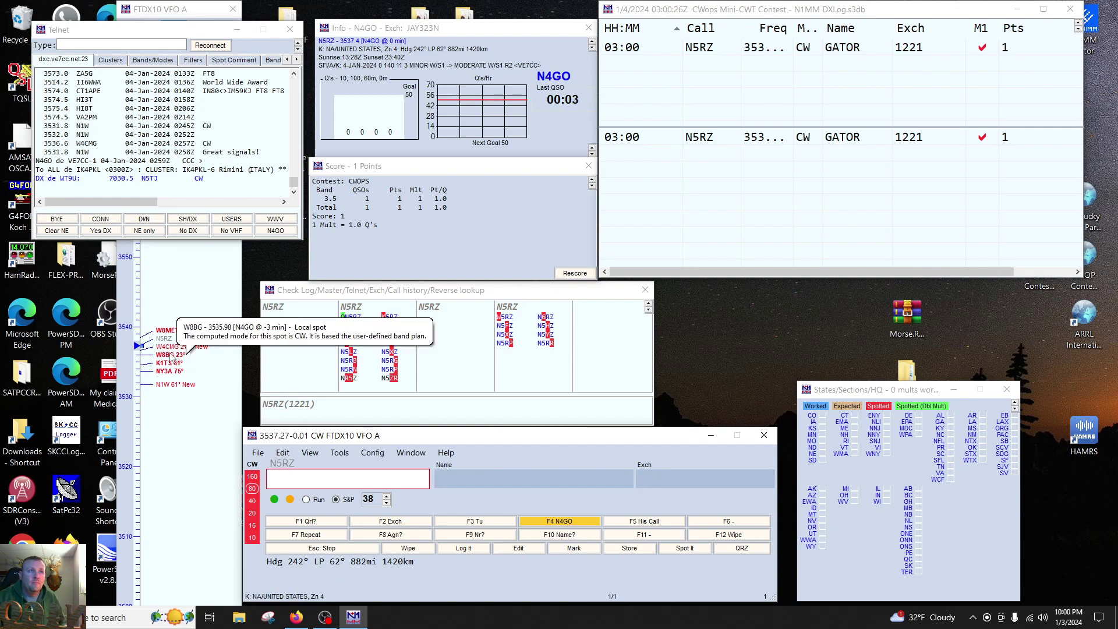
pyautogui.click(173, 357)
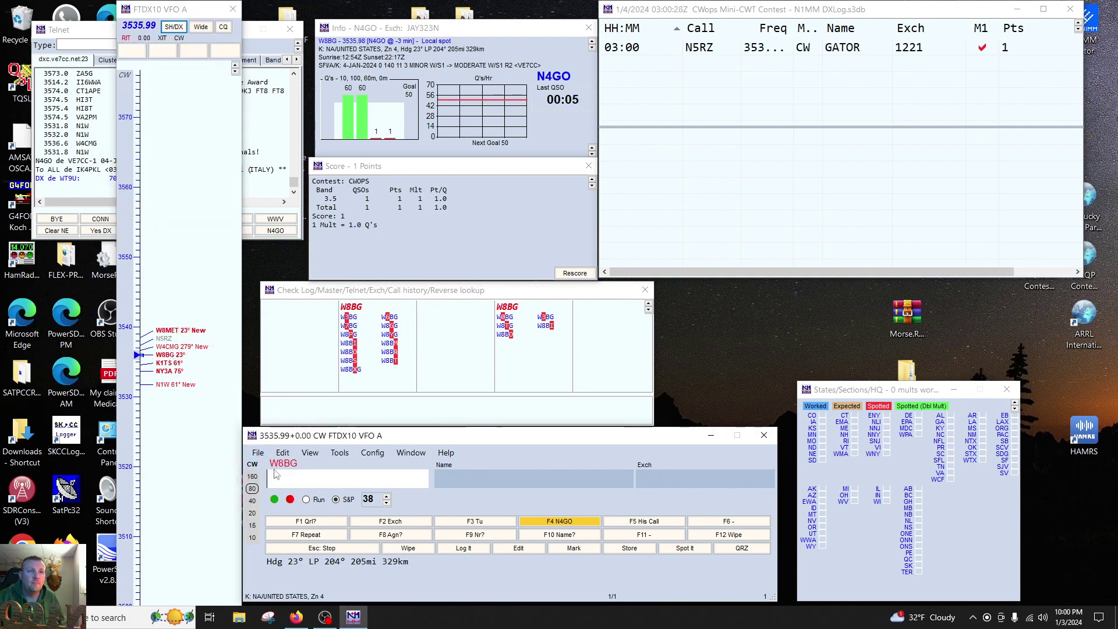
pyautogui.press('Return')
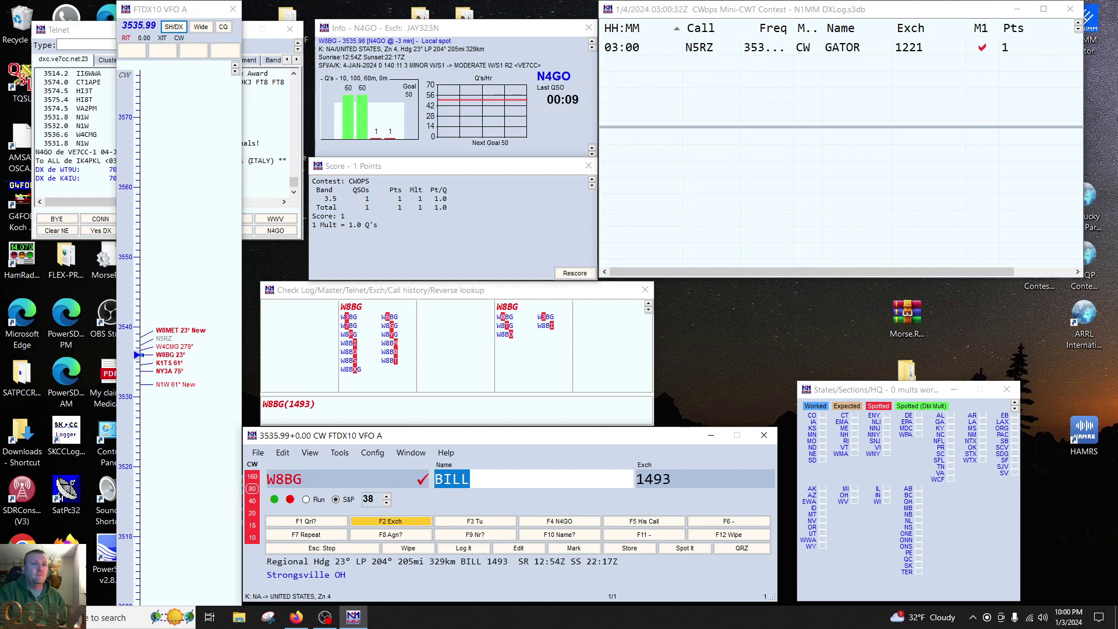
pyautogui.press('pagedown')
pyautogui.press('pagedown')
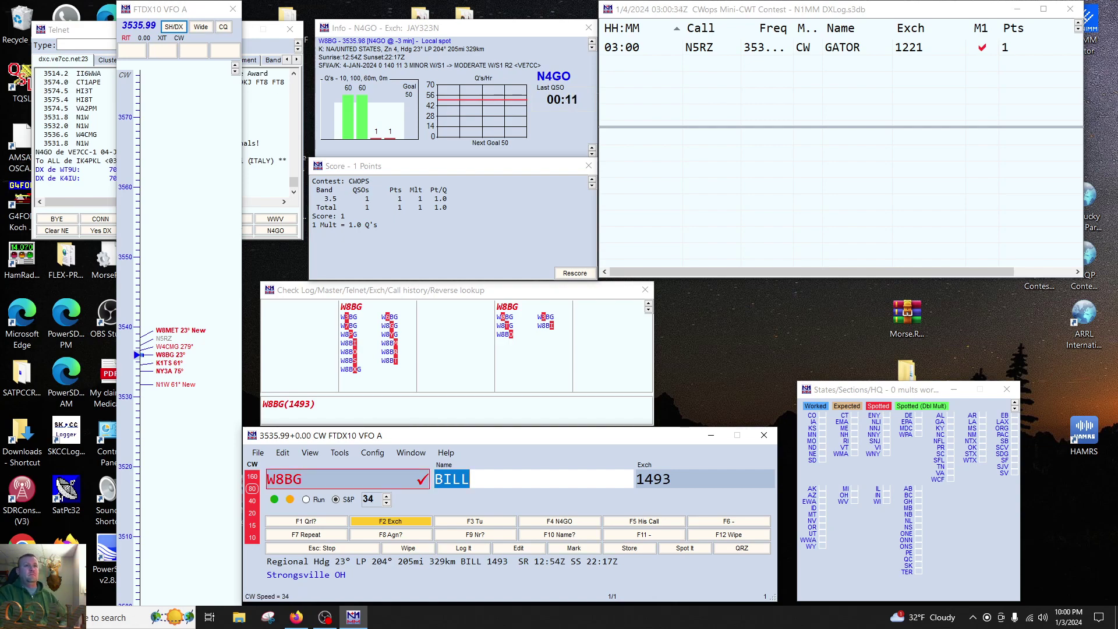
pyautogui.press('F2')
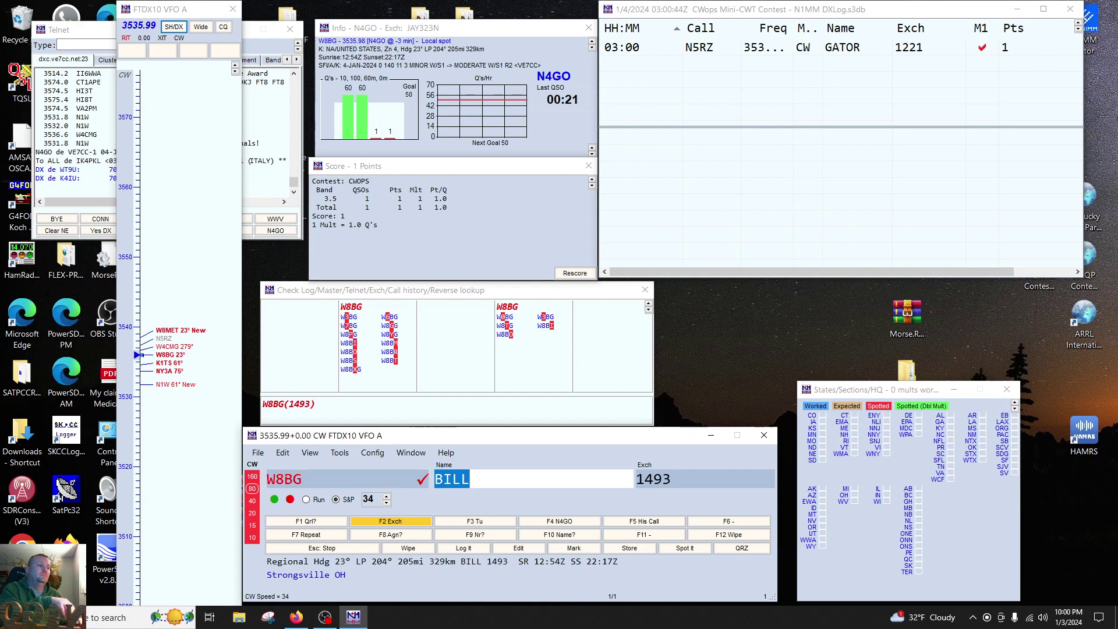
pyautogui.press('pagedown')
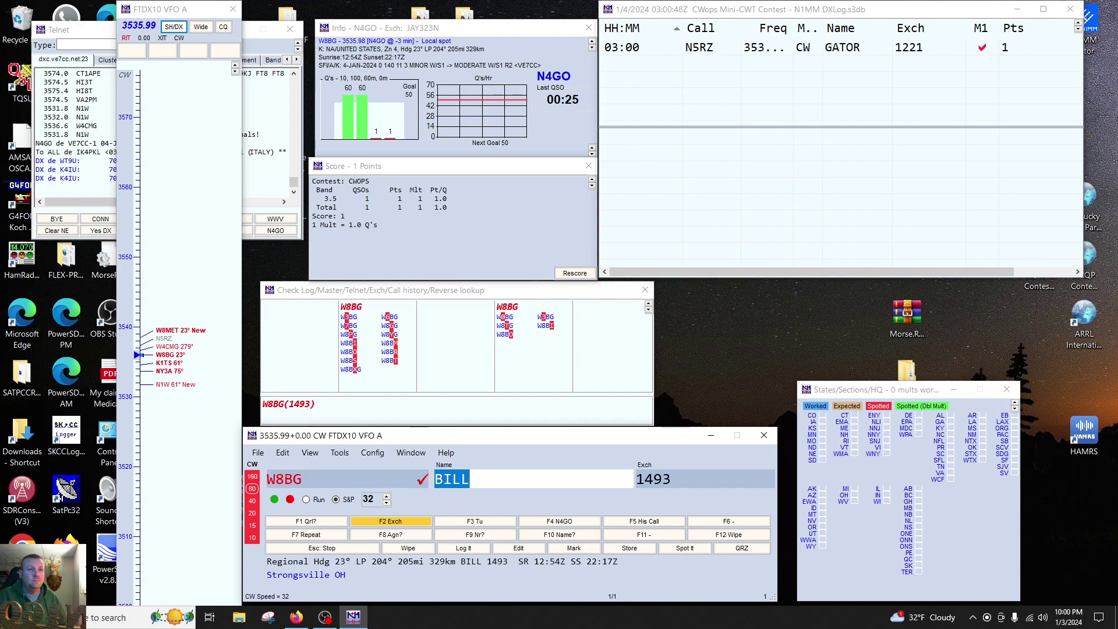
pyautogui.moveTo(191, 336)
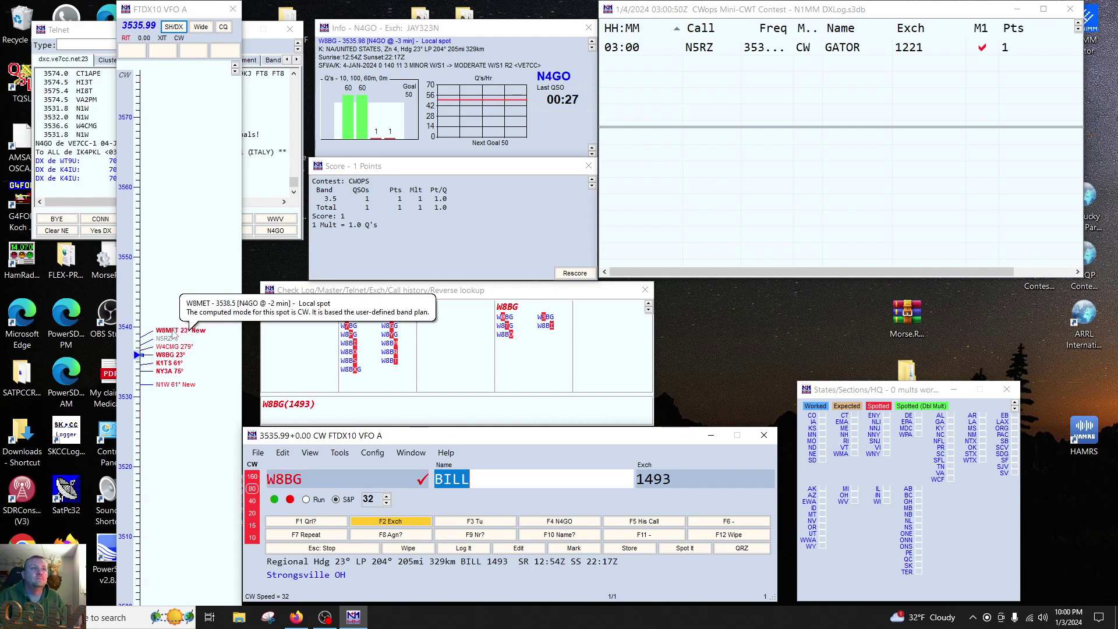
pyautogui.click(174, 334)
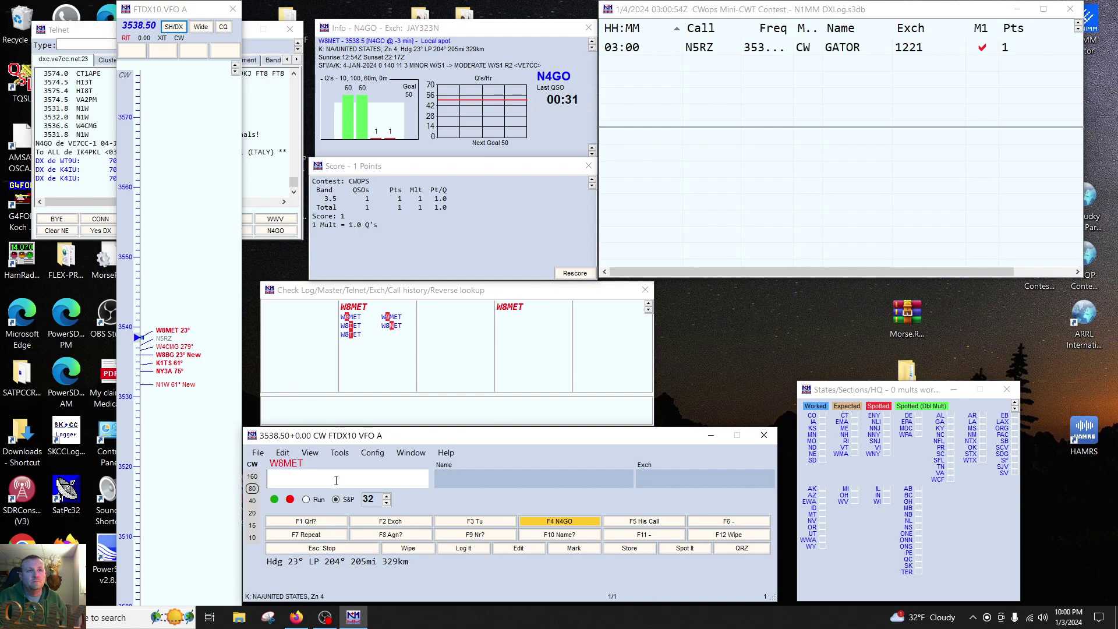
pyautogui.press('space')
pyautogui.press('space')
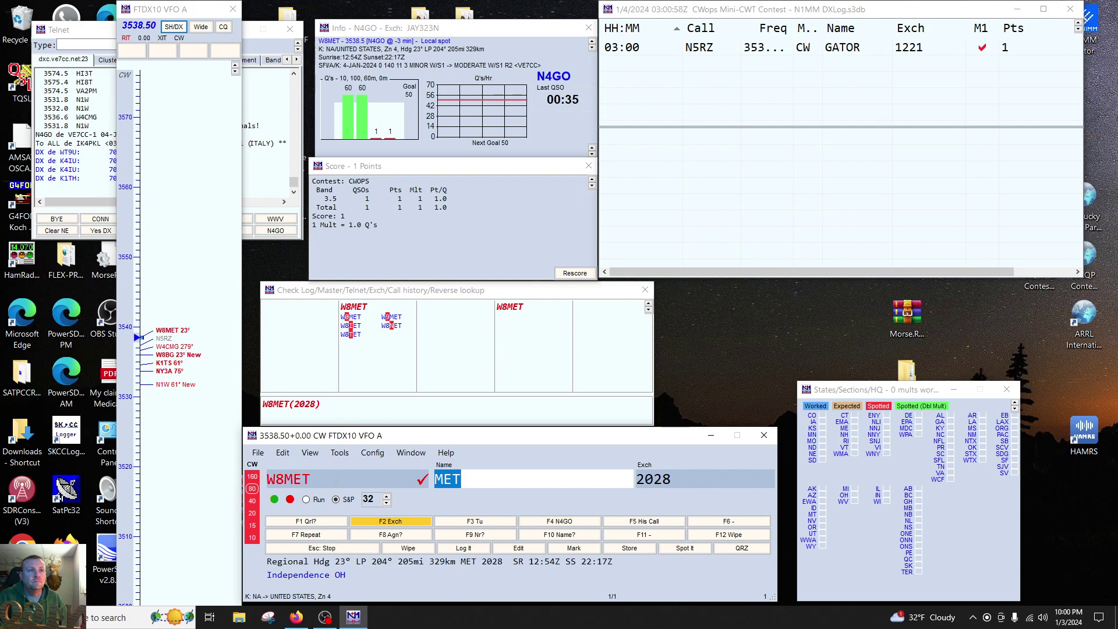
pyautogui.press('Return')
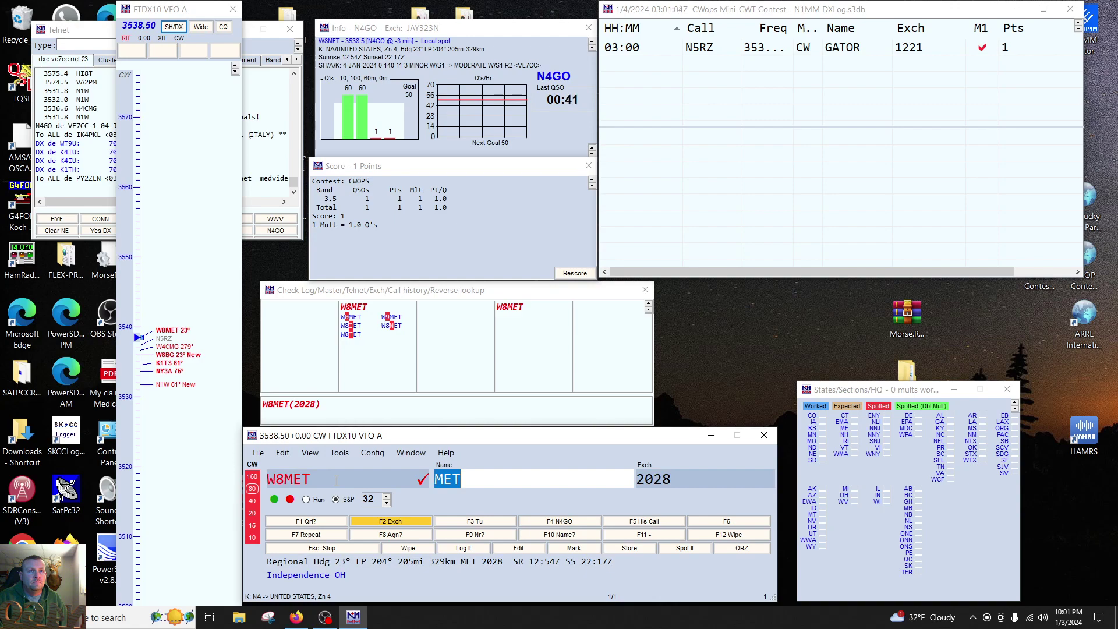
pyautogui.click(653, 479)
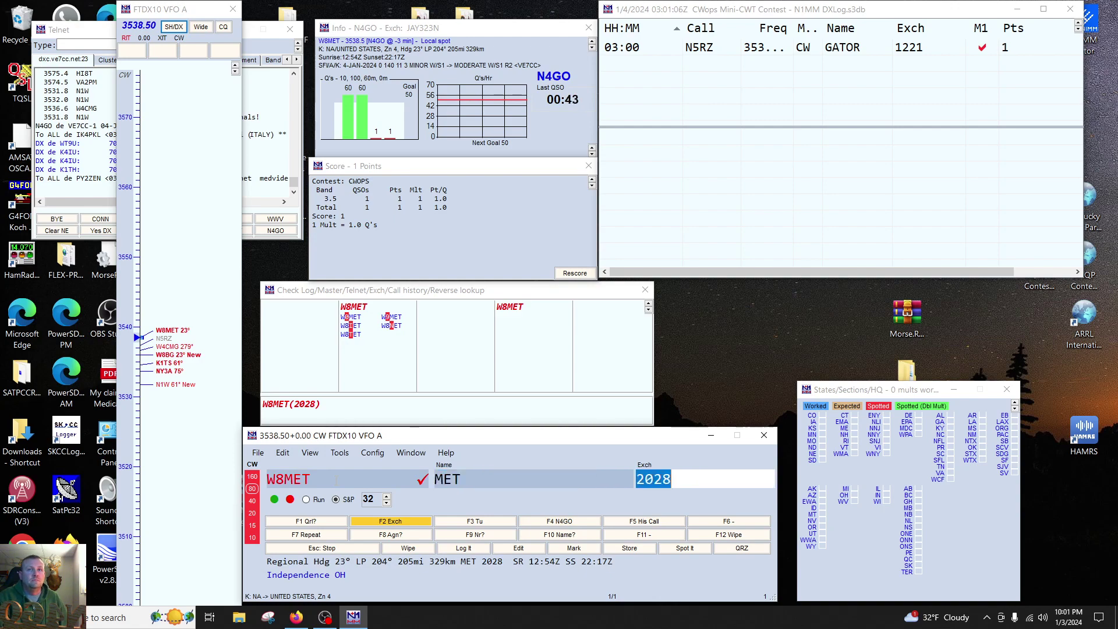
pyautogui.press('Return')
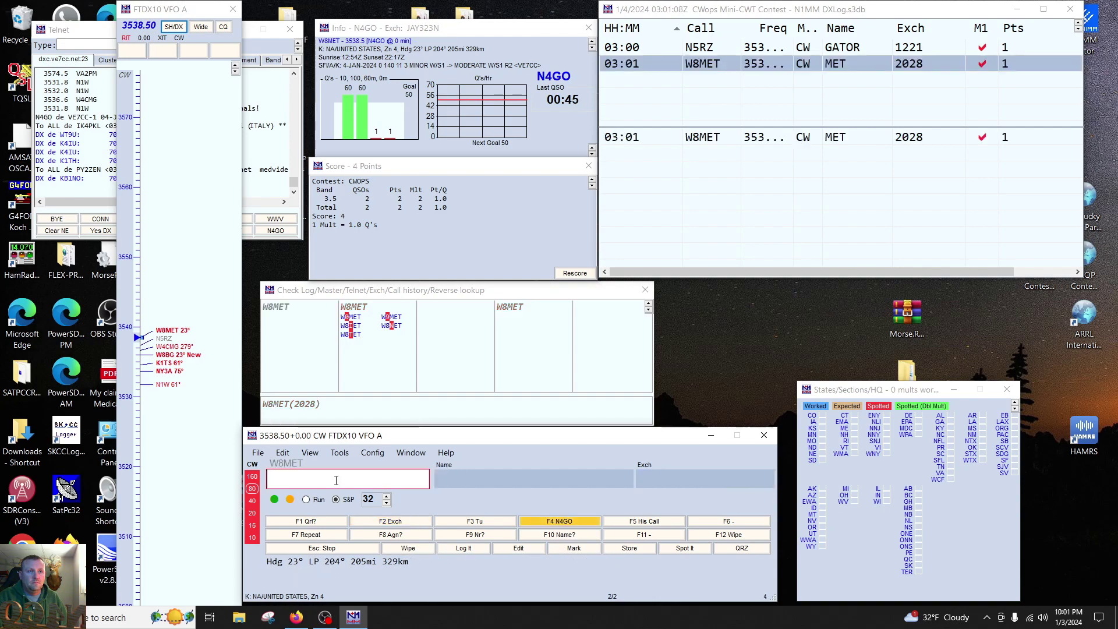
# Step: Tune to the W4CMG spot, call the station, and log the contact with its call-history name and exchange
pyautogui.moveTo(177, 348)
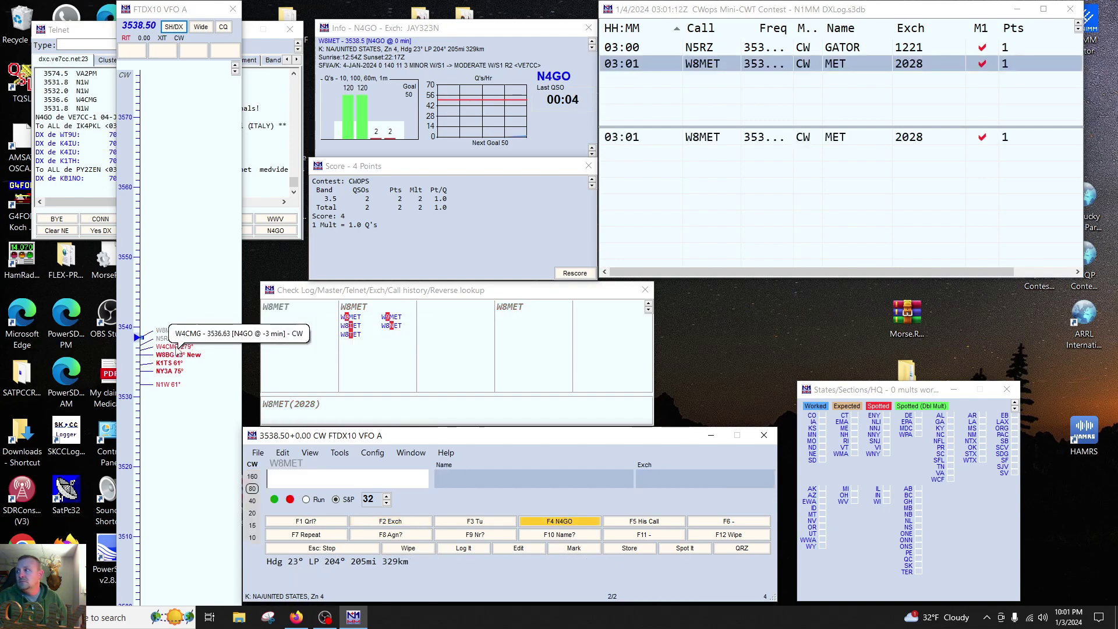
pyautogui.click(176, 347)
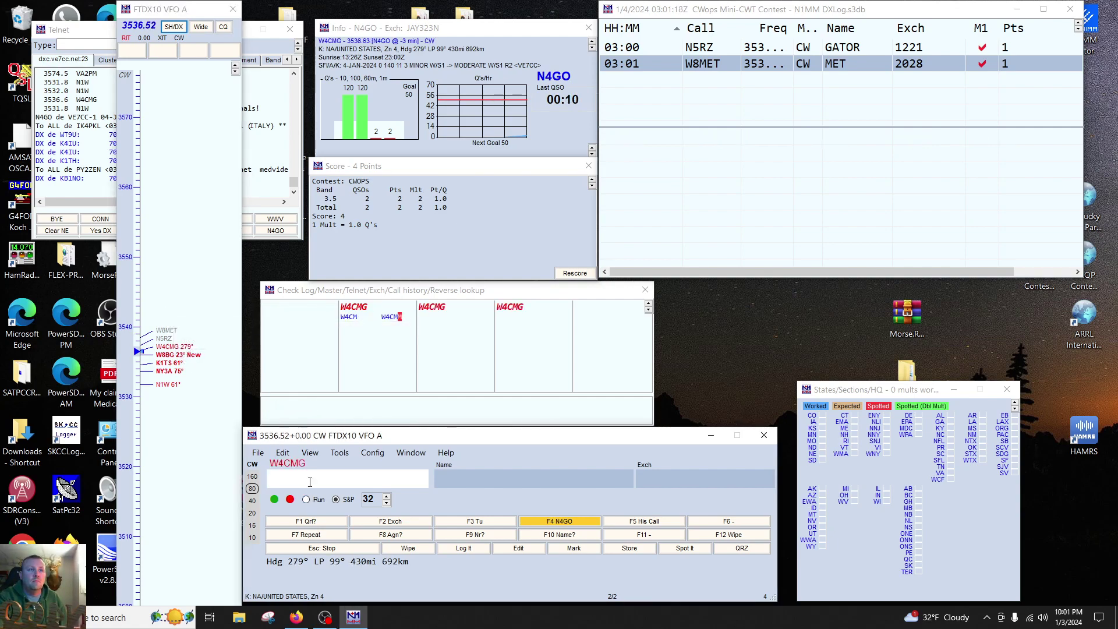
pyautogui.press('space')
pyautogui.press('Return')
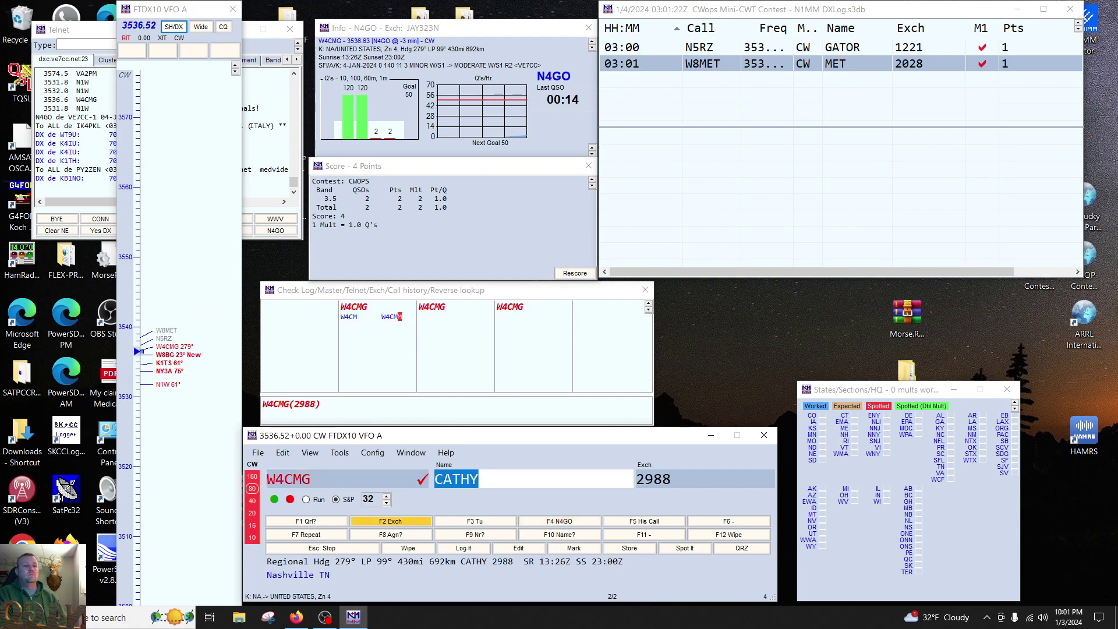
pyautogui.press('F4')
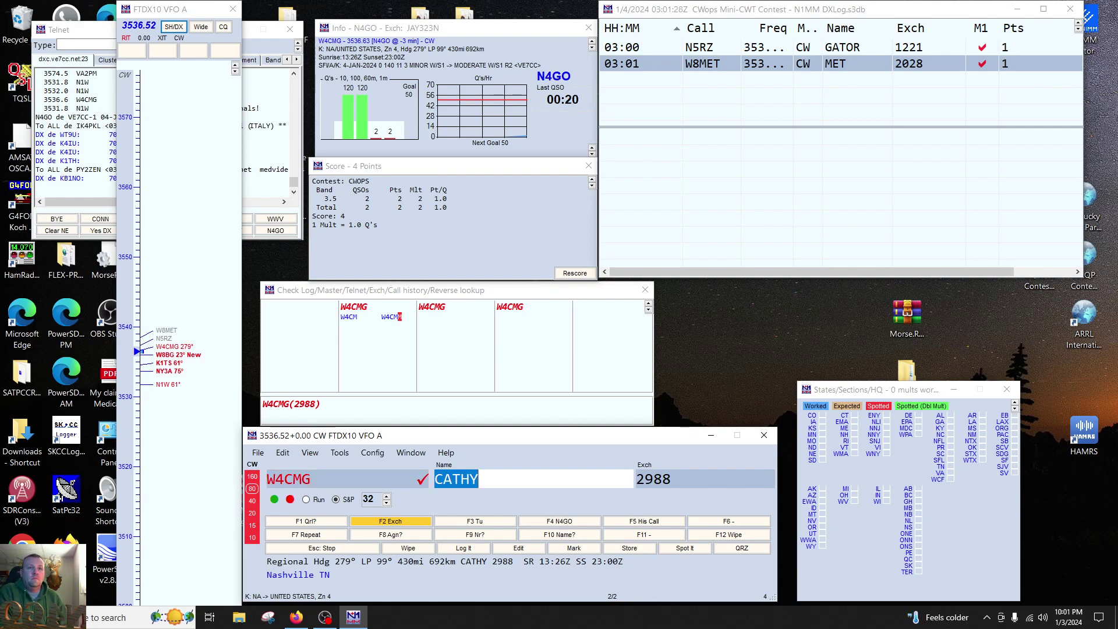
pyautogui.press('Tab')
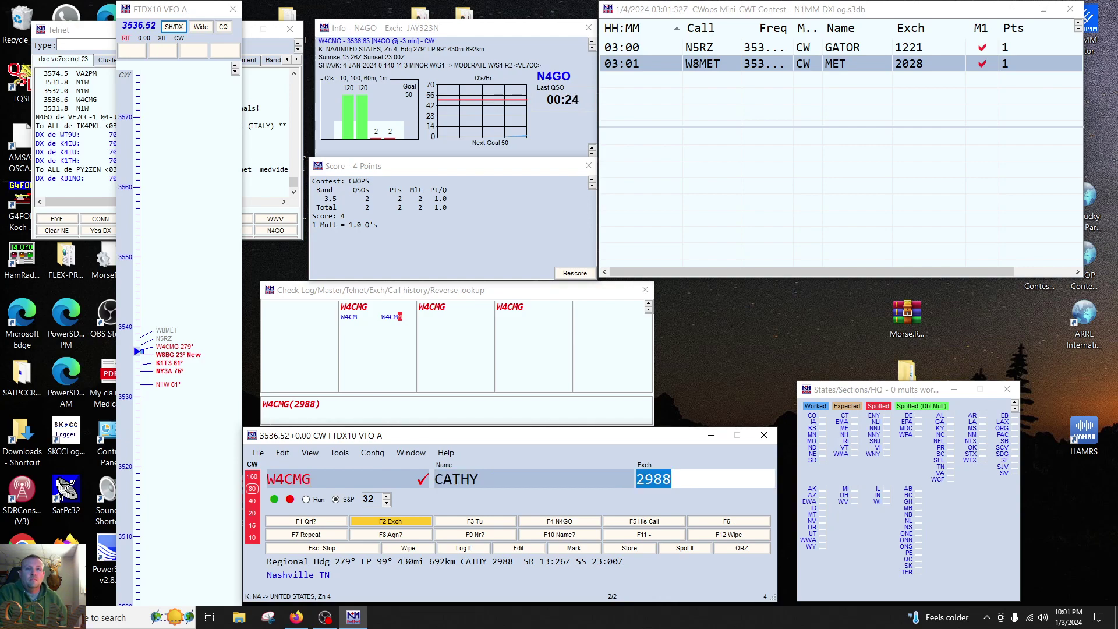
pyautogui.press('Return')
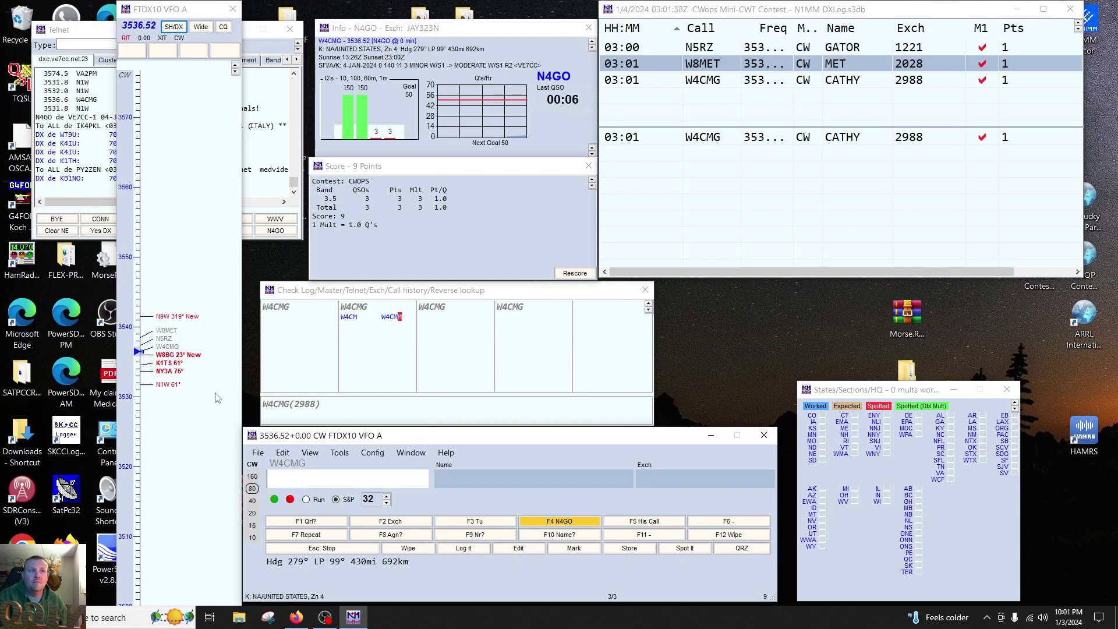
# Step: Return to the W8BG spot, call the station, and log the contact with its call-history name and exchange
pyautogui.click(170, 354)
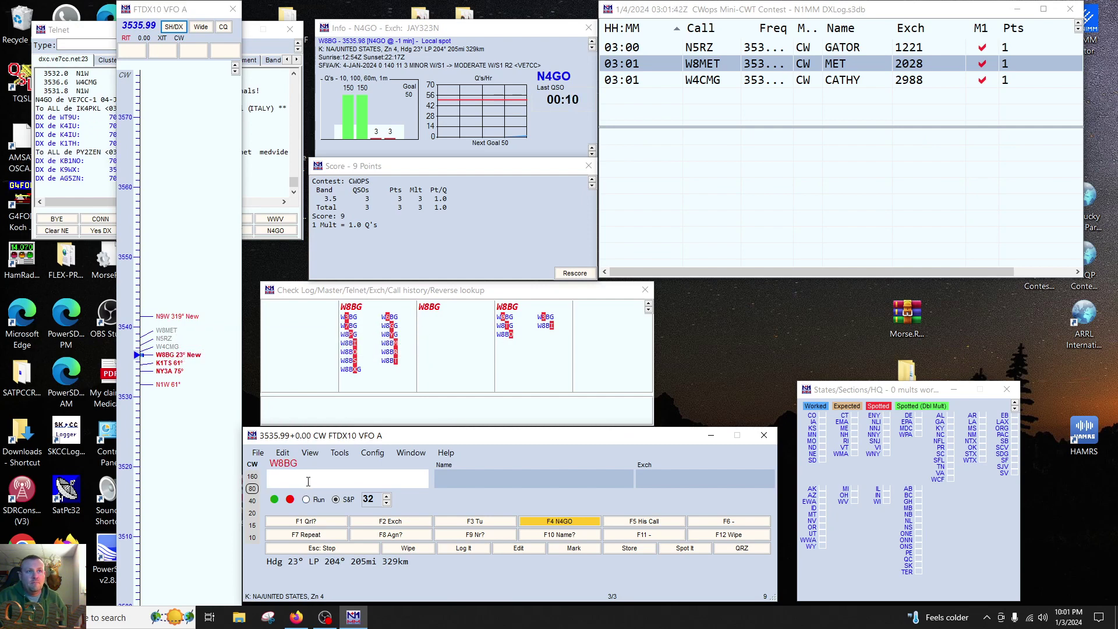
pyautogui.press('space')
pyautogui.press('Return')
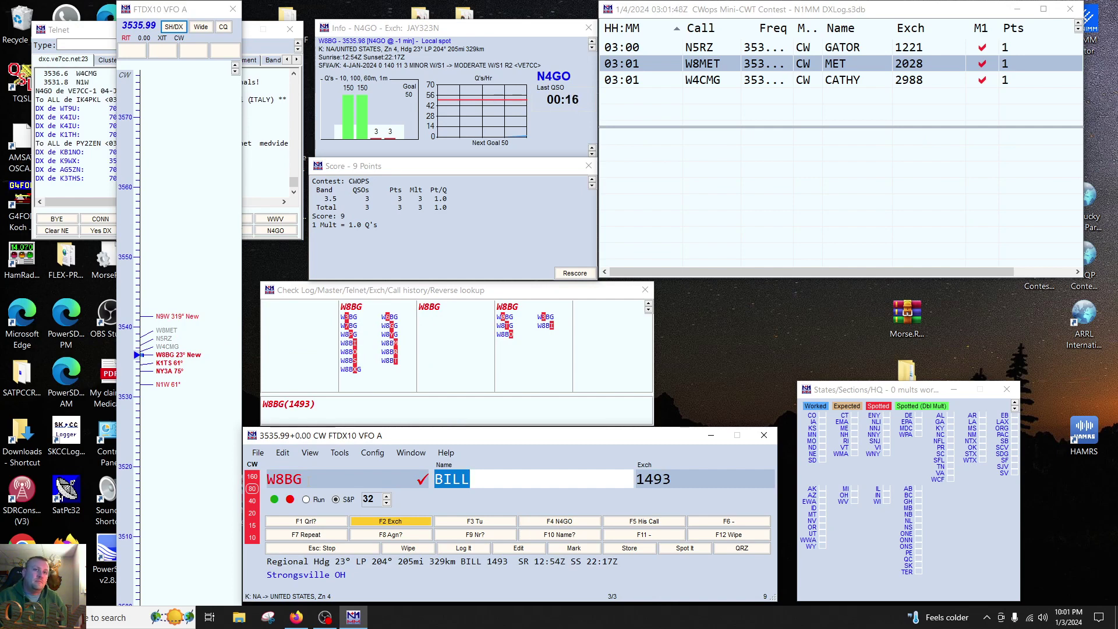
pyautogui.press('Tab')
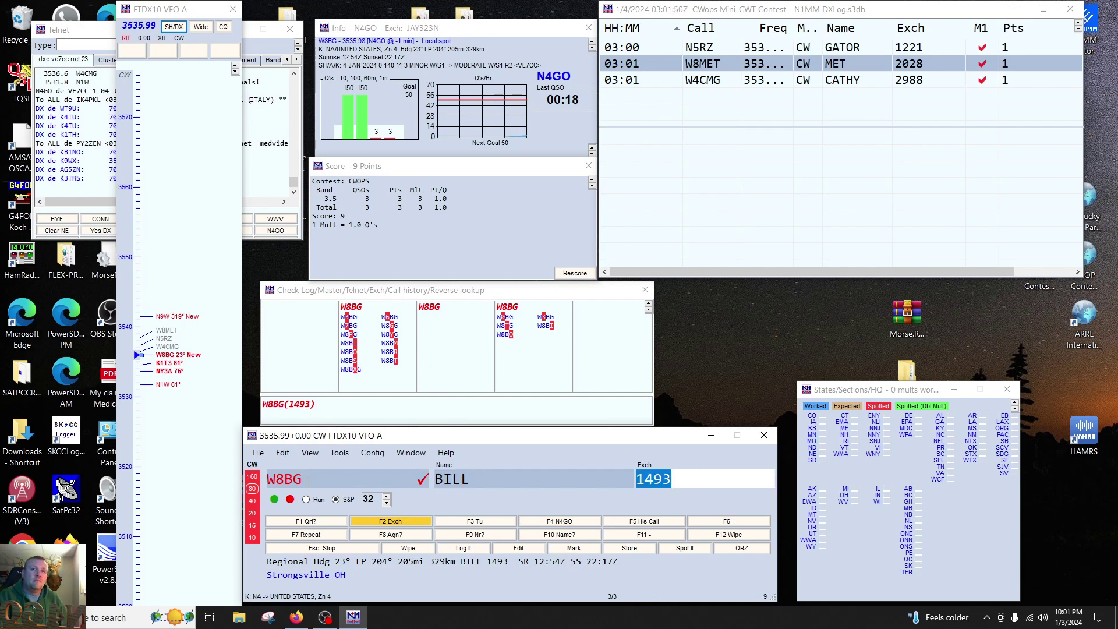
pyautogui.press('Return')
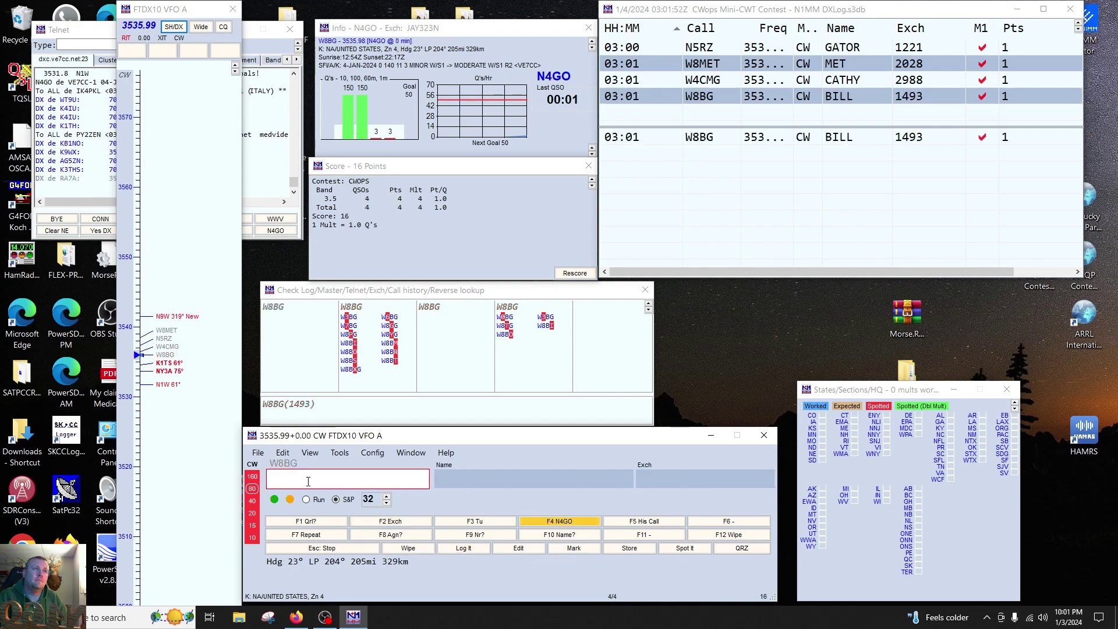
# Step: Tune to the K1TS spot and on to the NY3A spot to listen for stations to work
pyautogui.moveTo(171, 366)
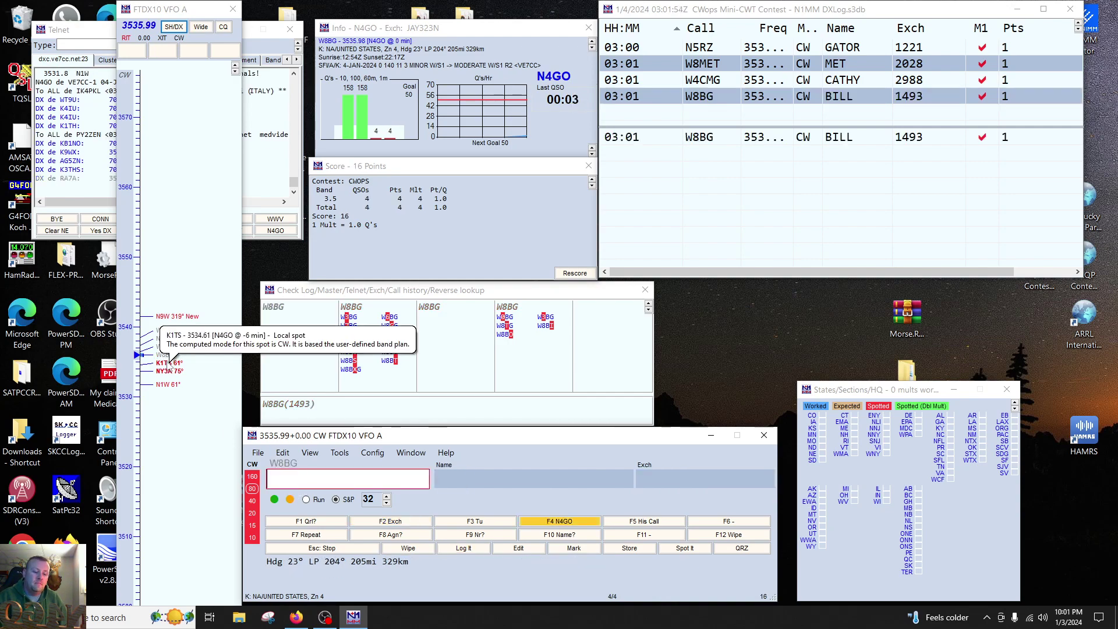
pyautogui.click(170, 365)
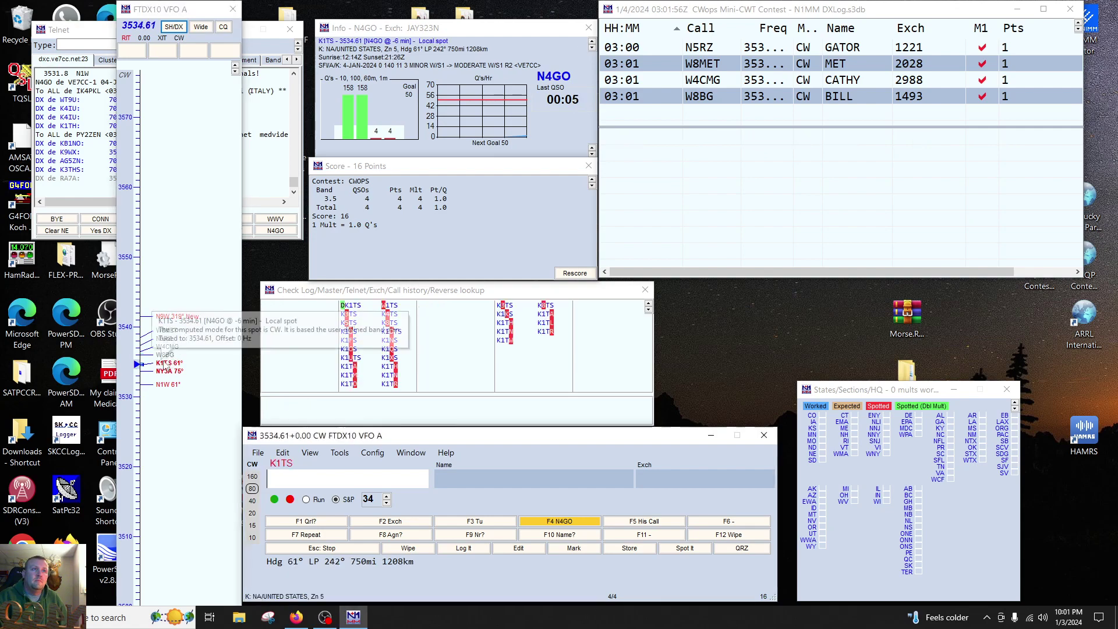
pyautogui.click(172, 372)
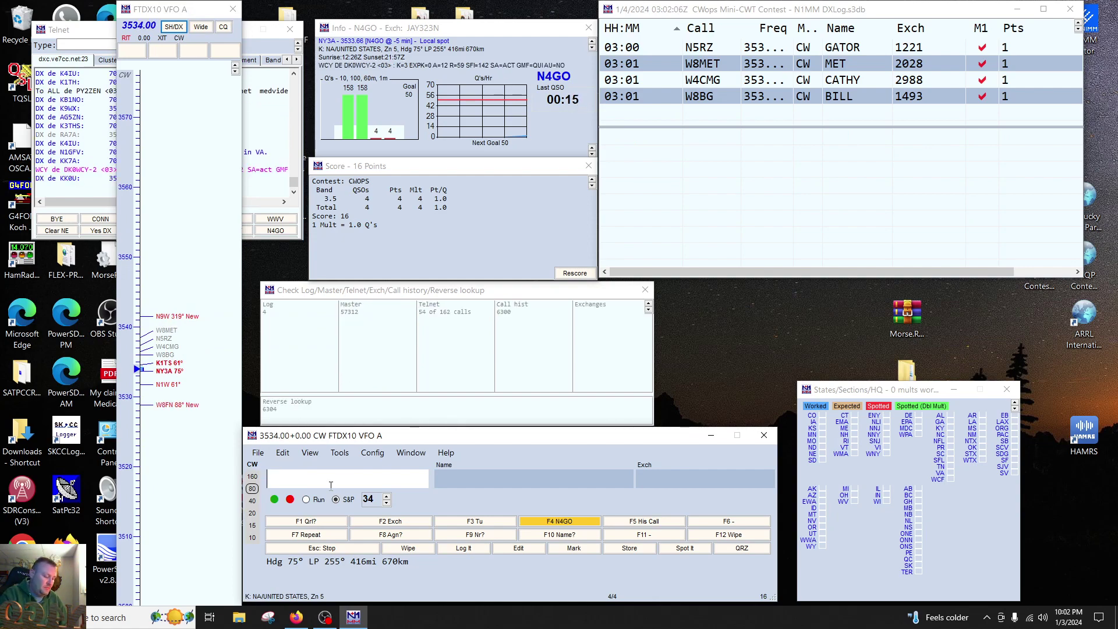
pyautogui.write('N3QE')
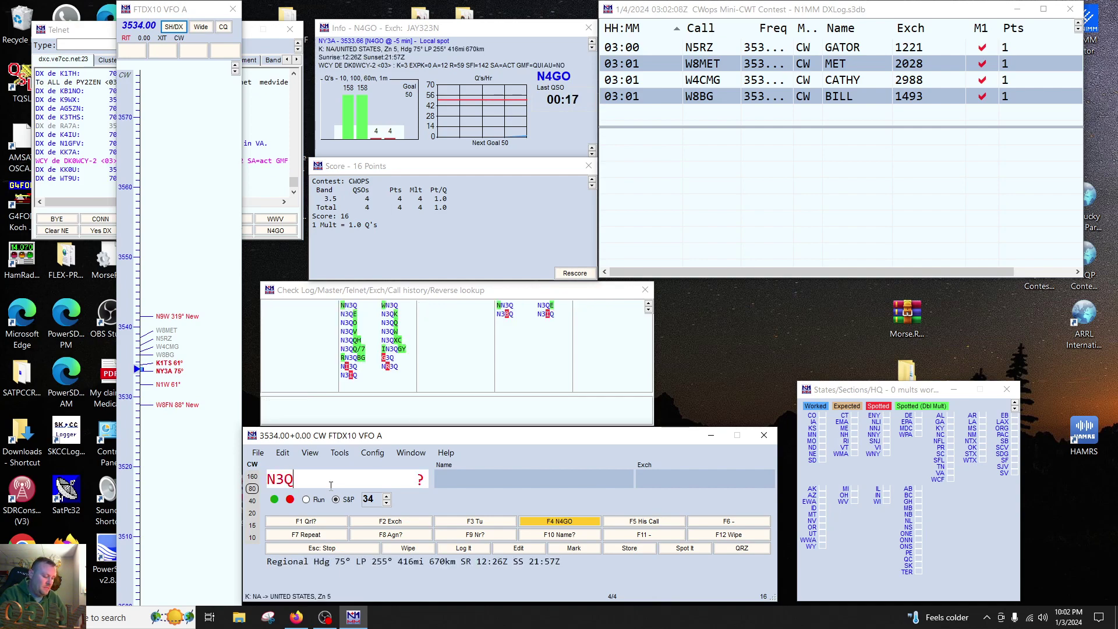
pyautogui.press('Return')
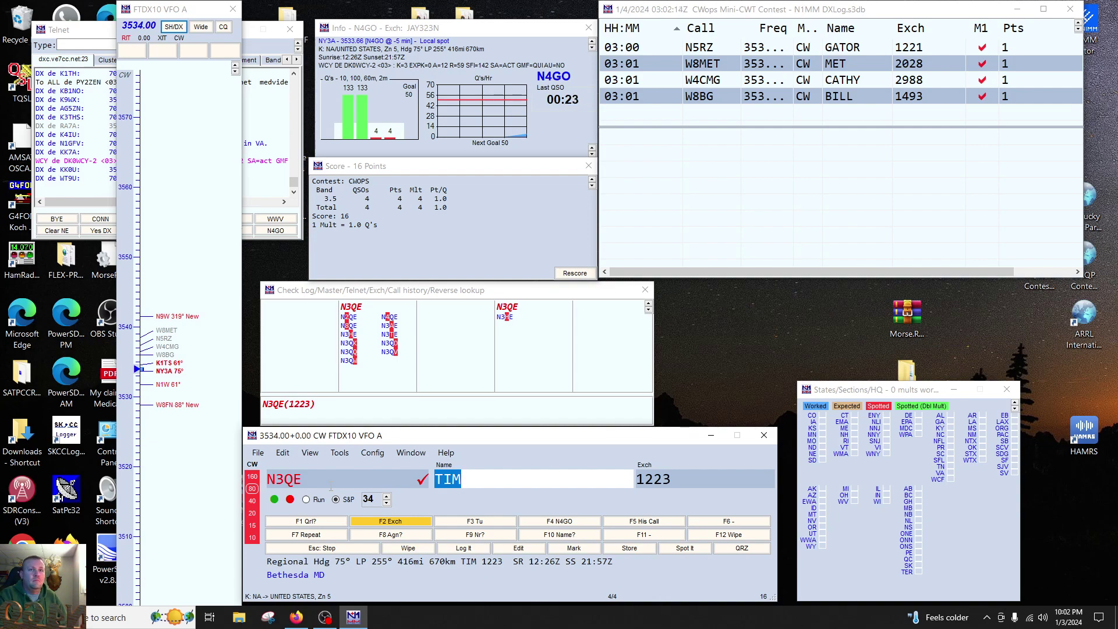
pyautogui.press('Tab')
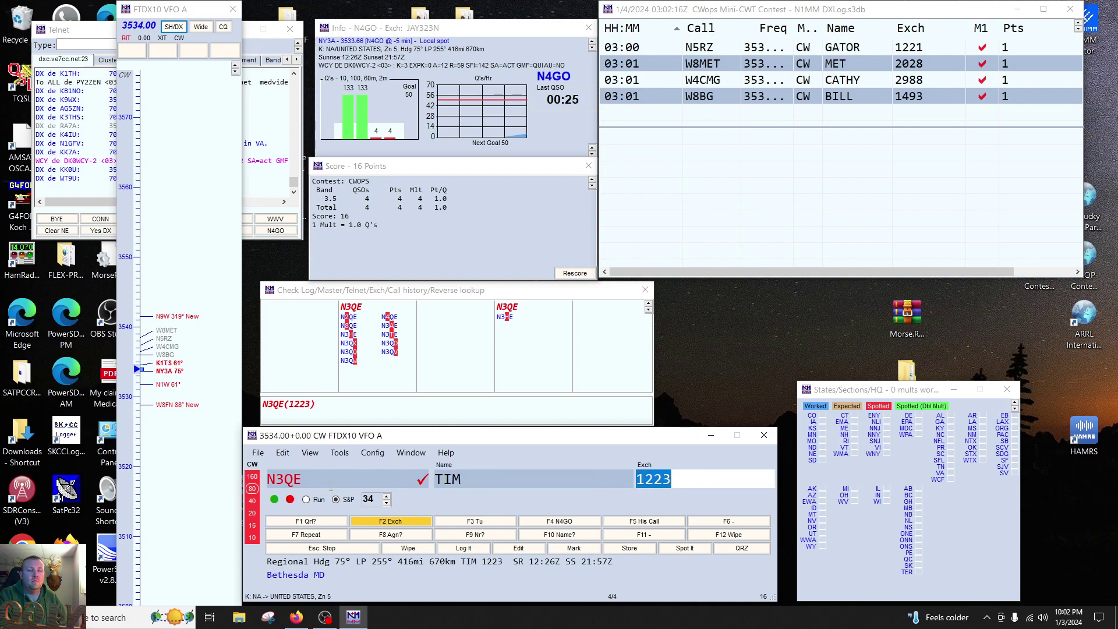
pyautogui.press('Return')
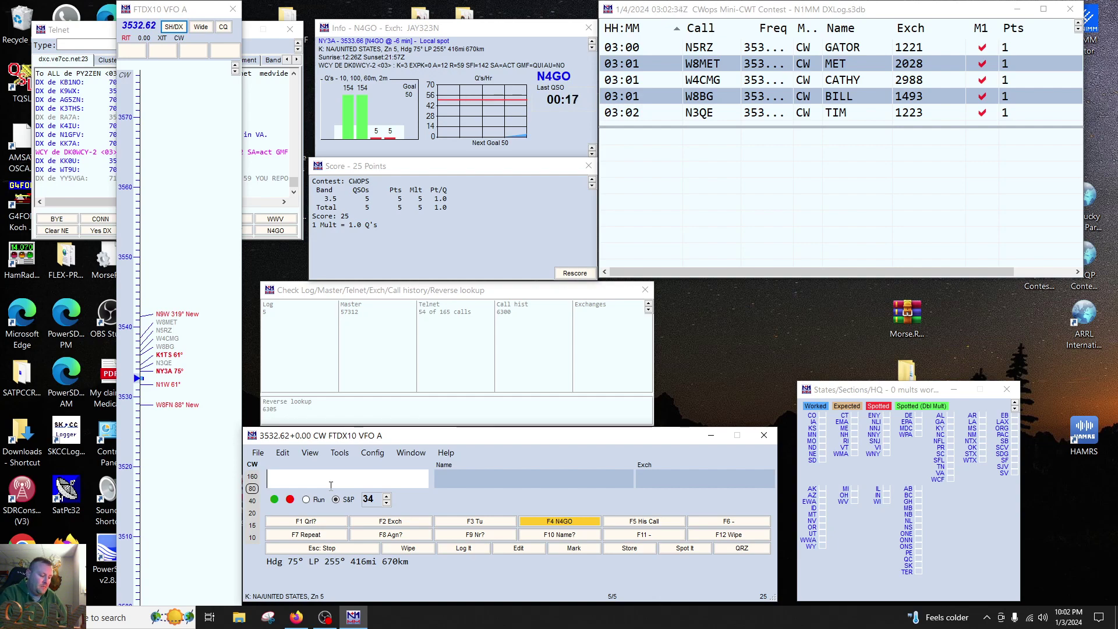
pyautogui.write('A')
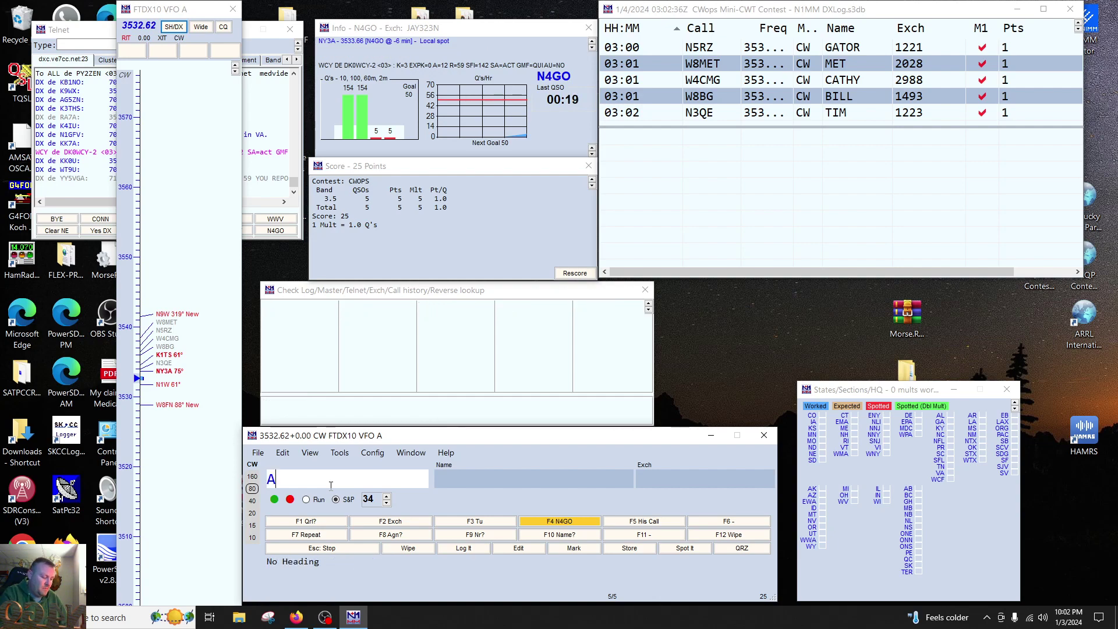
pyautogui.write('B3I')
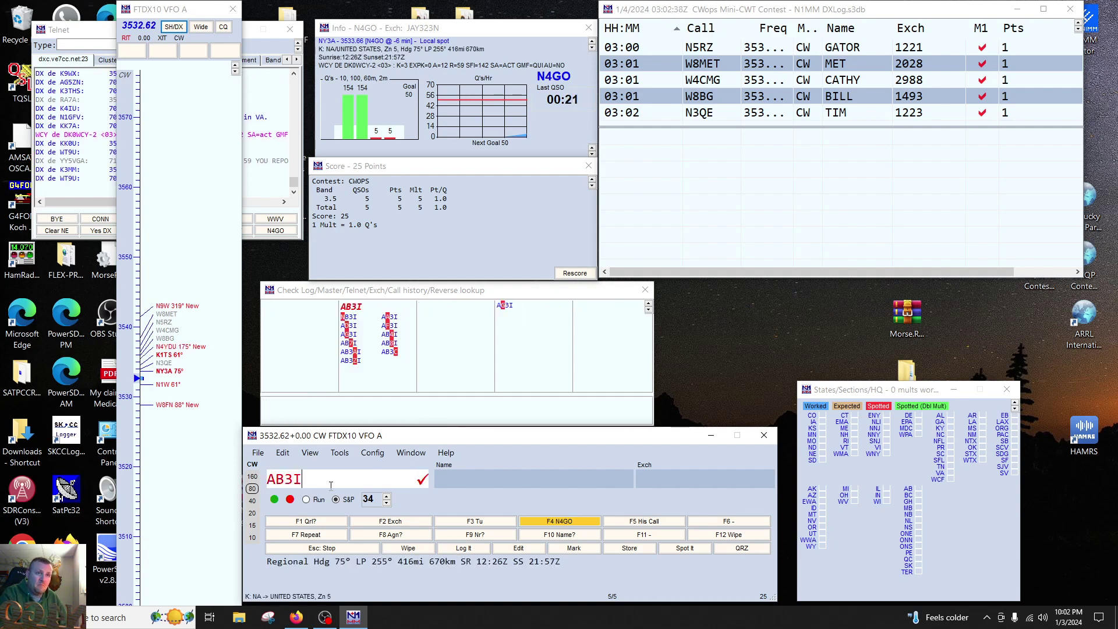
pyautogui.press('Return')
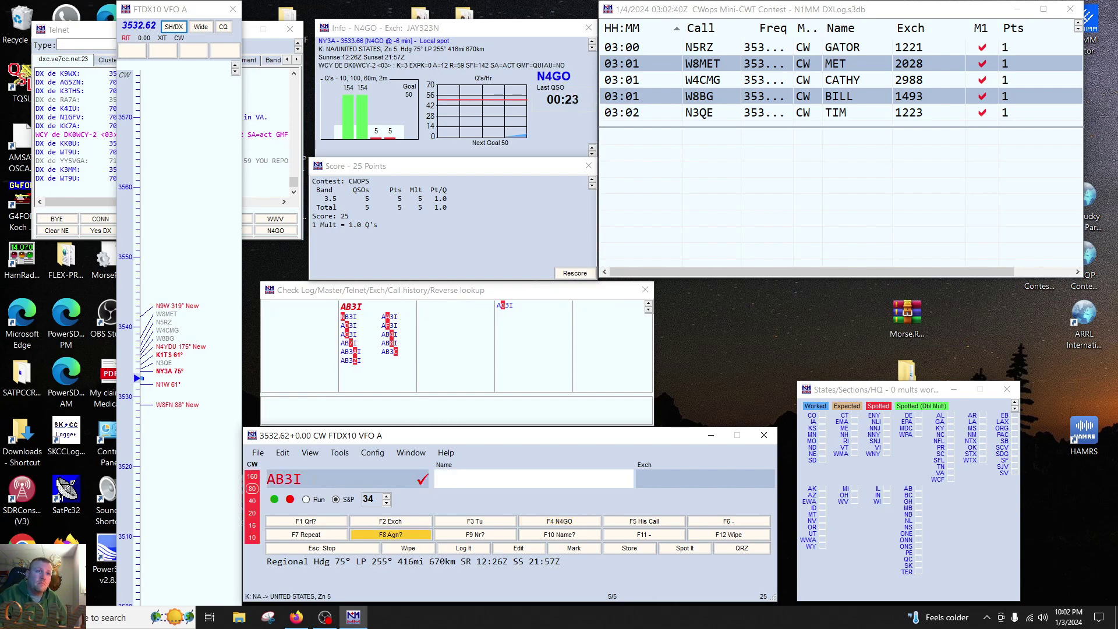
pyautogui.hotkey('alt', 'w')
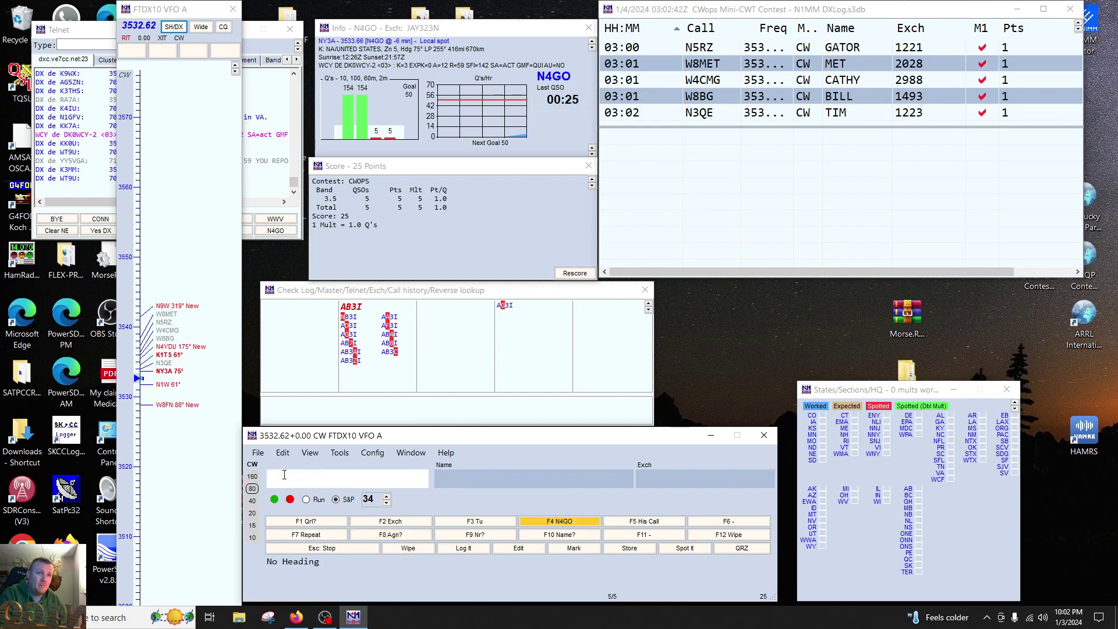
pyautogui.write('AG3I')
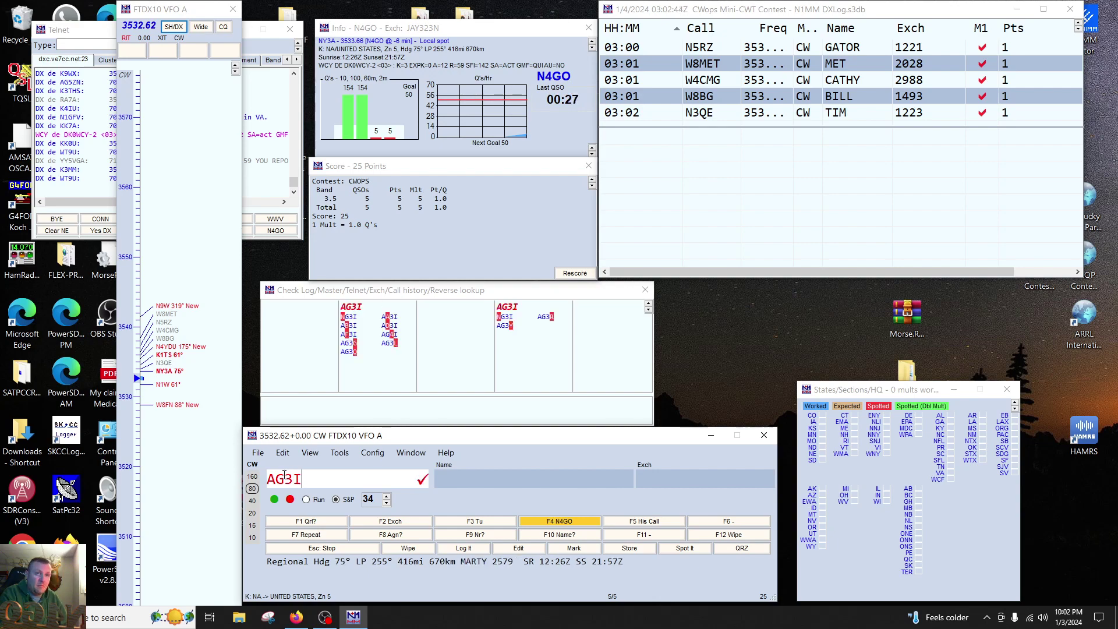
pyautogui.press('Return')
pyautogui.press('pagedown')
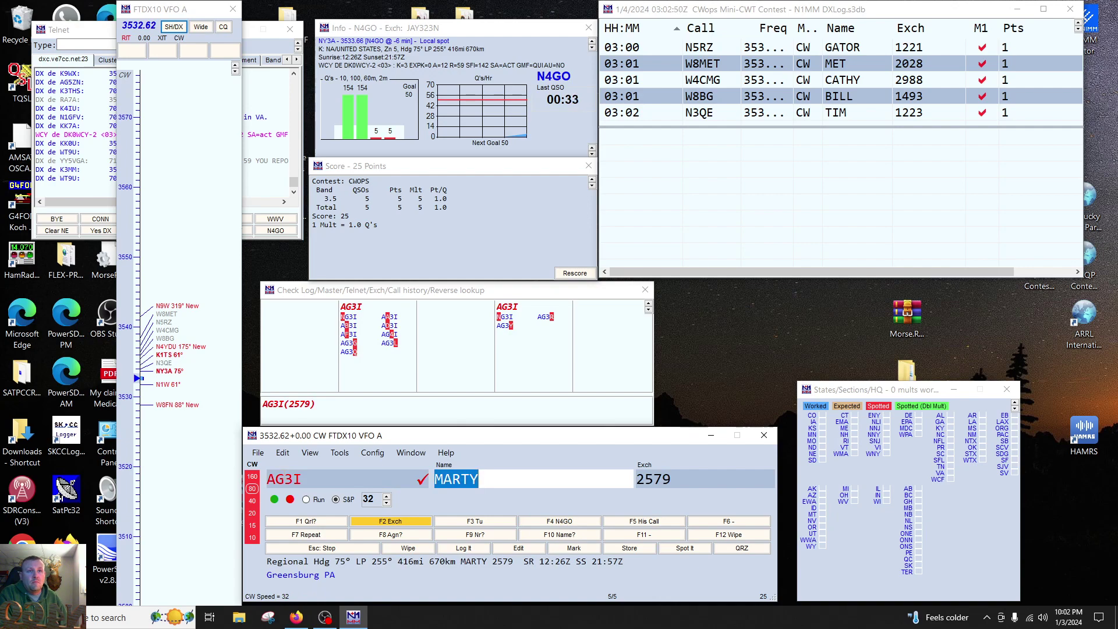
pyautogui.press('Tab')
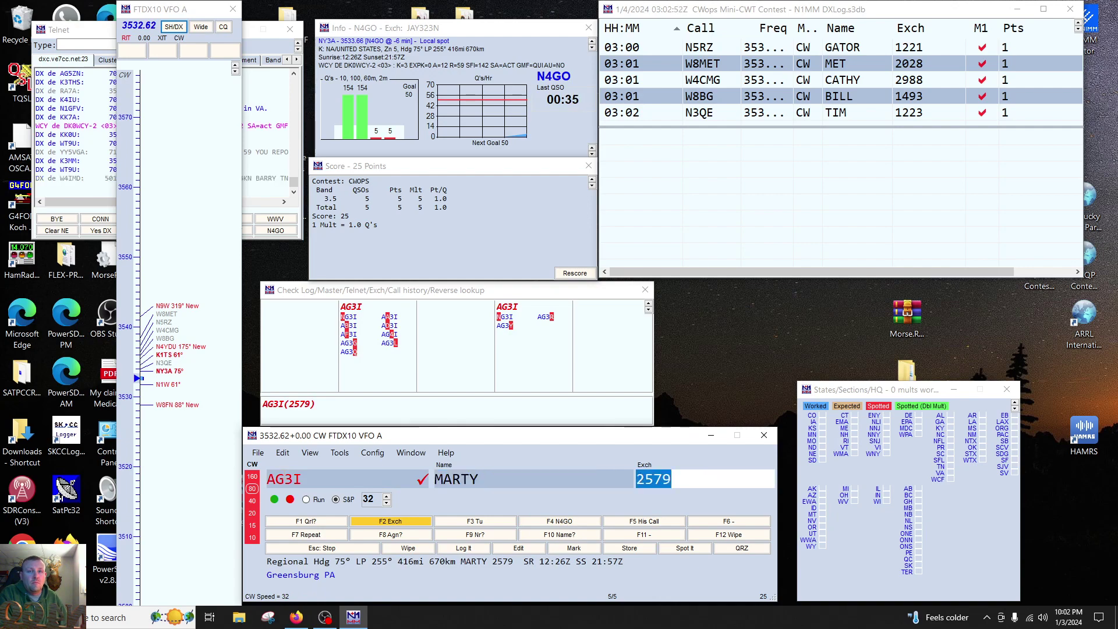
pyautogui.press('Return')
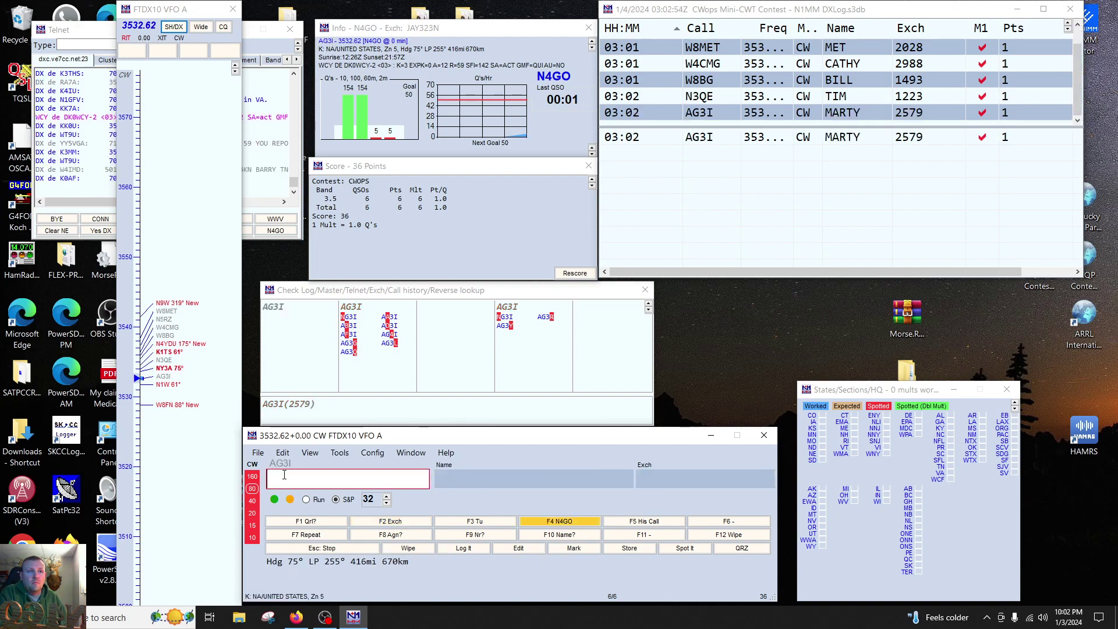
# Step: Raise the CW speed to 36, enter WN7S on 3531.17, and call the station
pyautogui.press('pageup')
pyautogui.press('pageup')
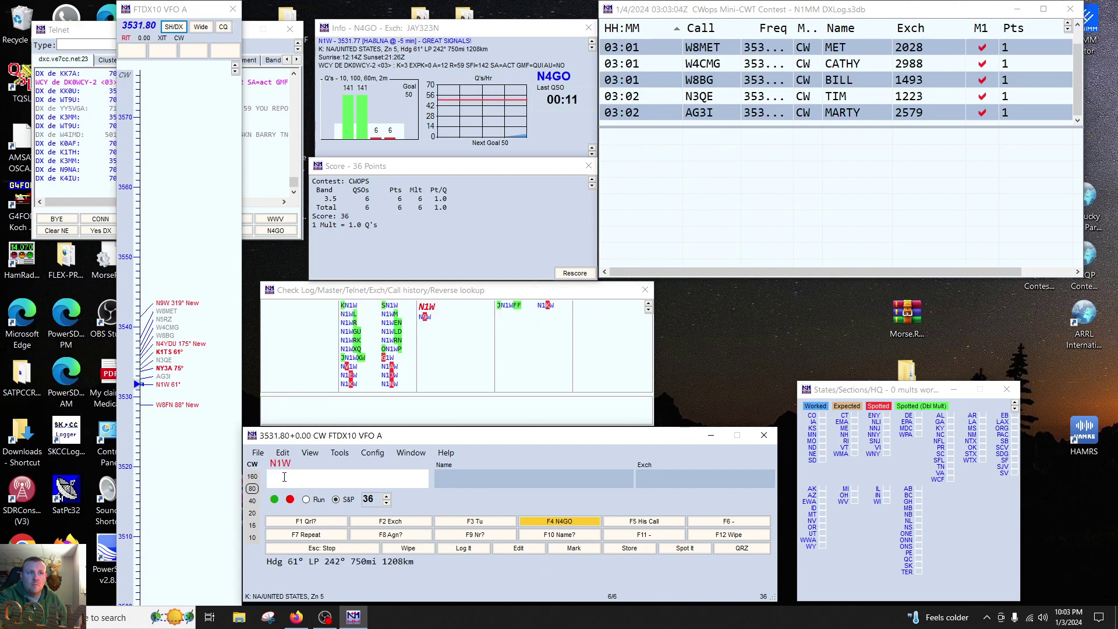
pyautogui.press('space')
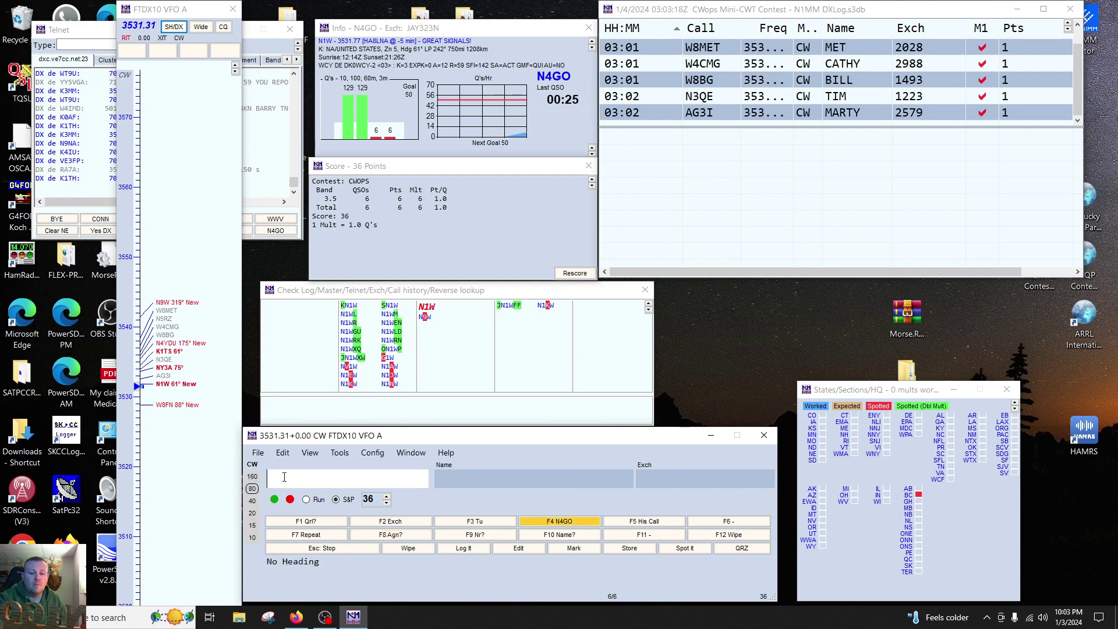
pyautogui.write('W')
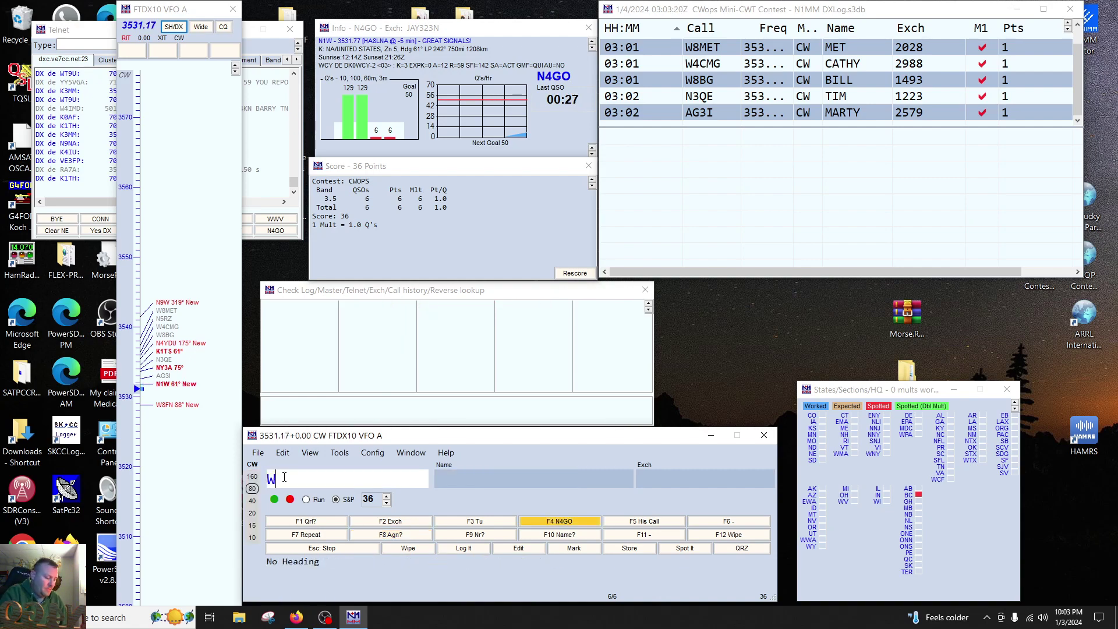
pyautogui.write('N7S')
pyautogui.press('Return')
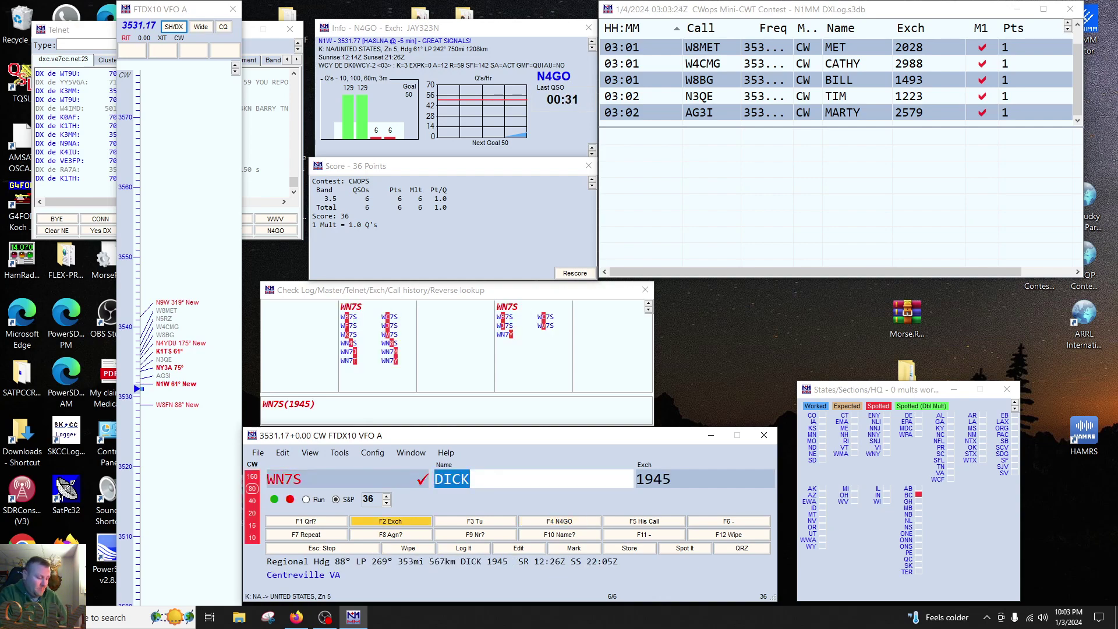
# Step: Lower the CW speed to 34 and log the WN7S contact with its call-history name and exchange
pyautogui.press('pagedown')
pyautogui.hotkey('alt', 'm')
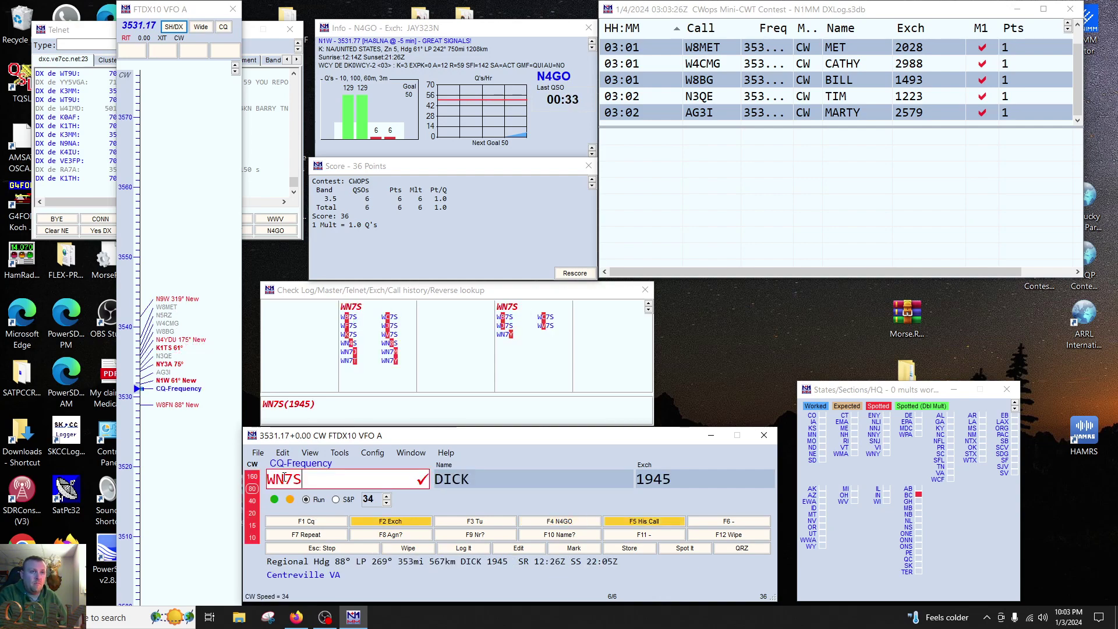
pyautogui.press('Tab')
pyautogui.press('Tab')
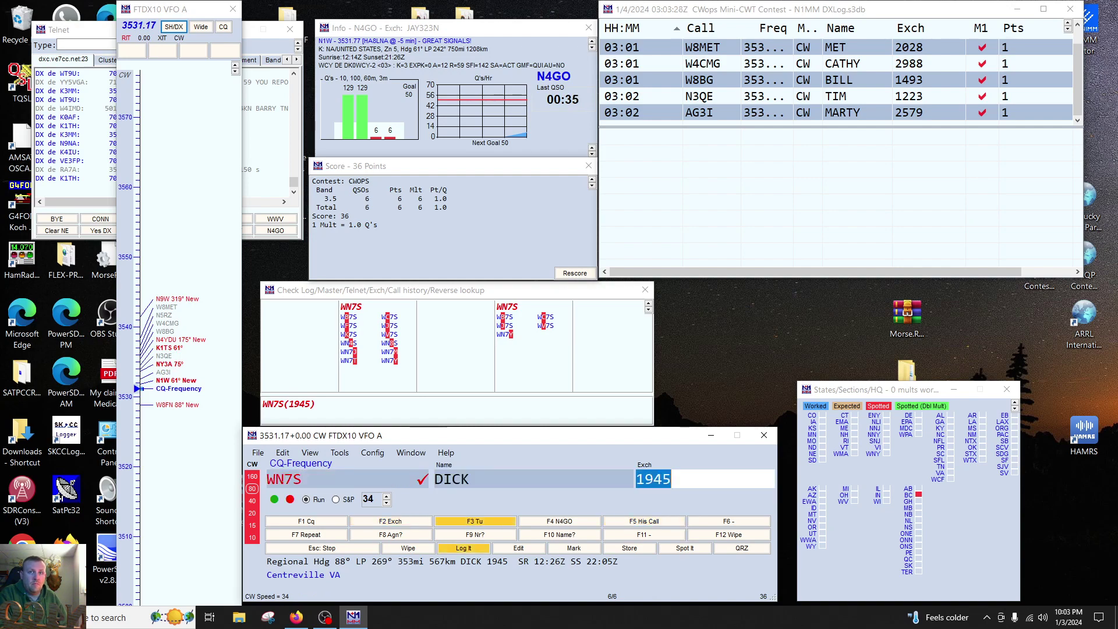
pyautogui.press('Return')
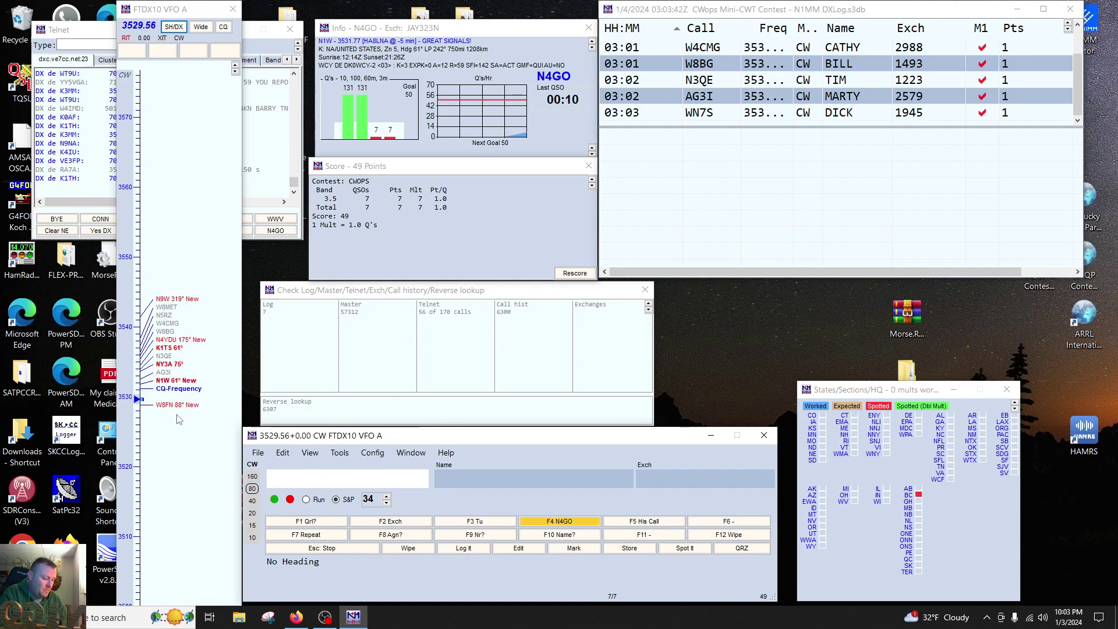
# Step: Enter N2YO as the station on 3529.56 and call it
pyautogui.write('N3YA')
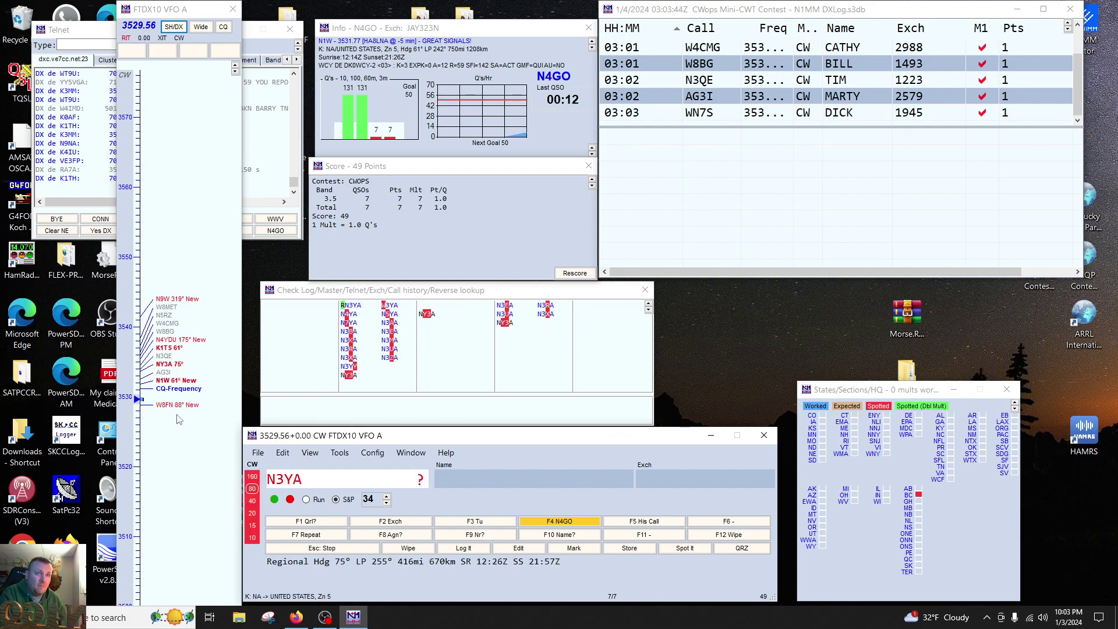
pyautogui.press('BackSpace')
pyautogui.press('BackSpace')
pyautogui.press('BackSpace')
pyautogui.write('2YO')
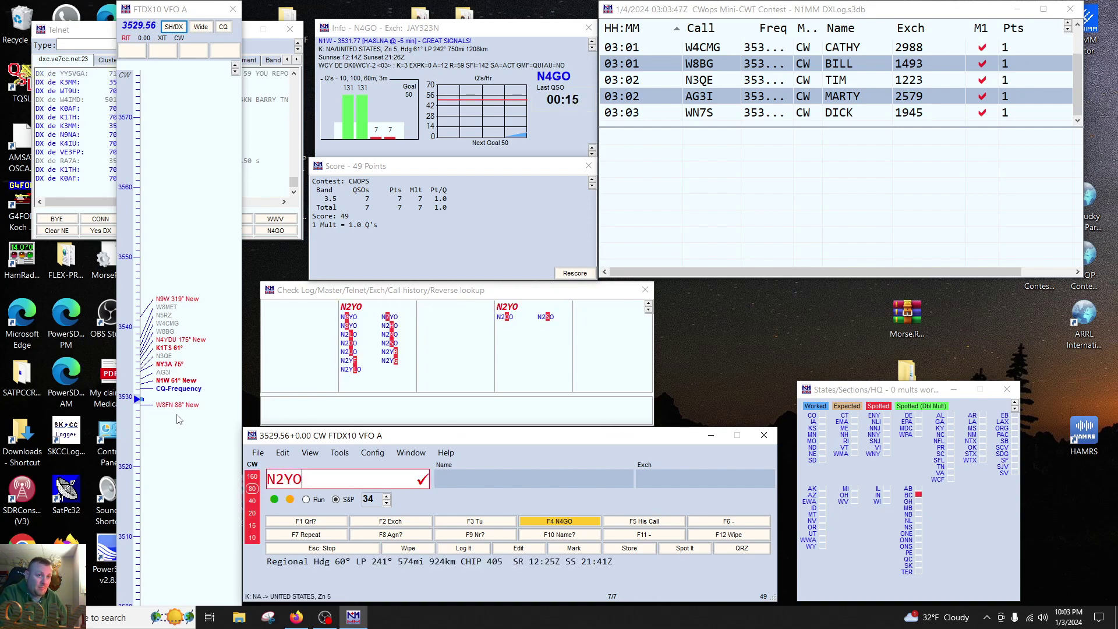
pyautogui.press('Return')
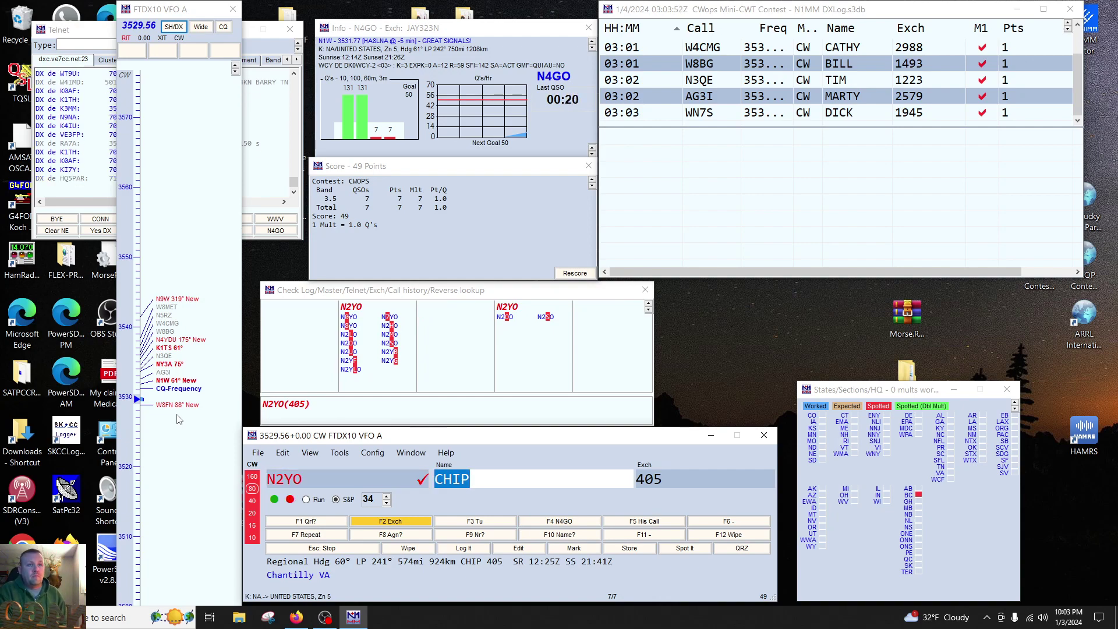
# Step: Raise the CW speed to 38 and log the N2YO contact with its call-history name and exchange
pyautogui.press('Tab')
pyautogui.press('pageup')
pyautogui.press('pageup')
pyautogui.press('Return')
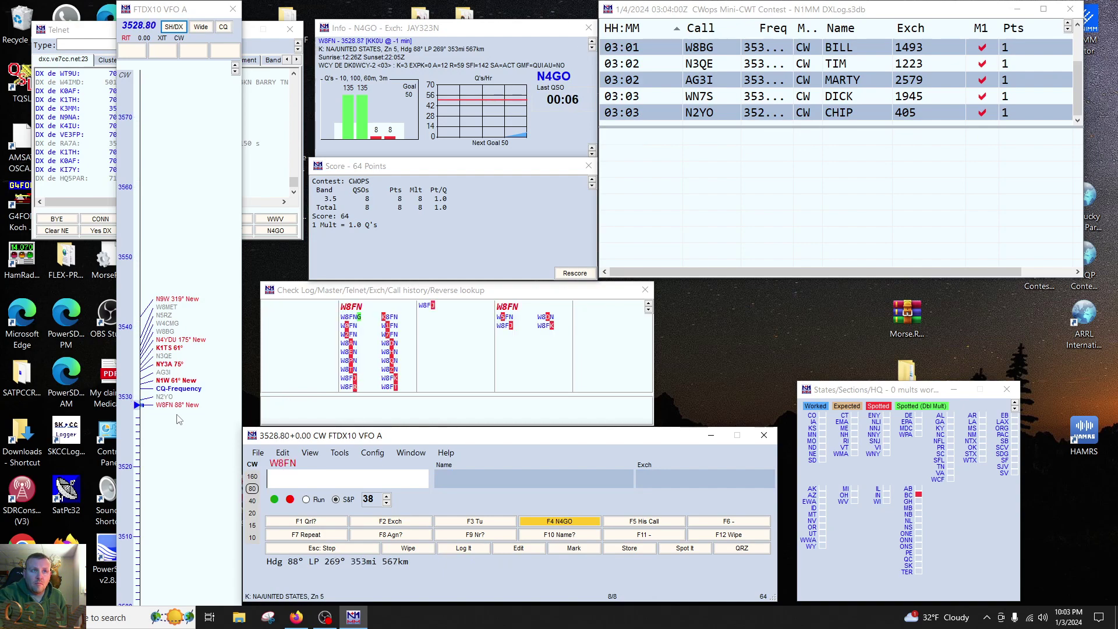
# Step: Take the call from the W8FN spot, call the station, and log the contact with its call-history name and exchange
pyautogui.press('space')
pyautogui.press('Return')
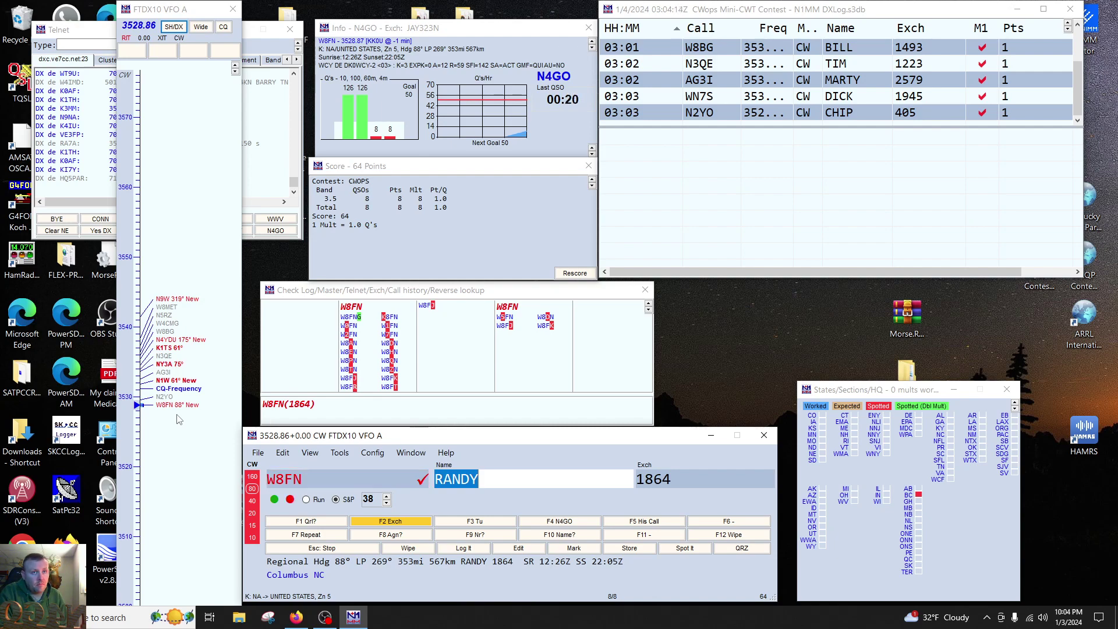
pyautogui.press('Tab')
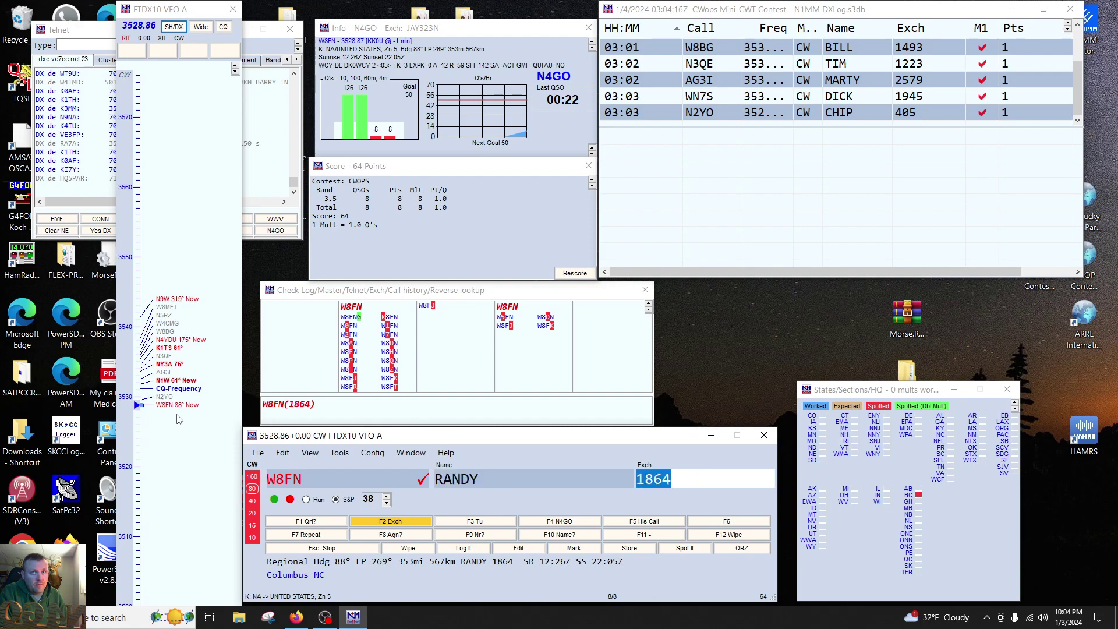
pyautogui.press('Return')
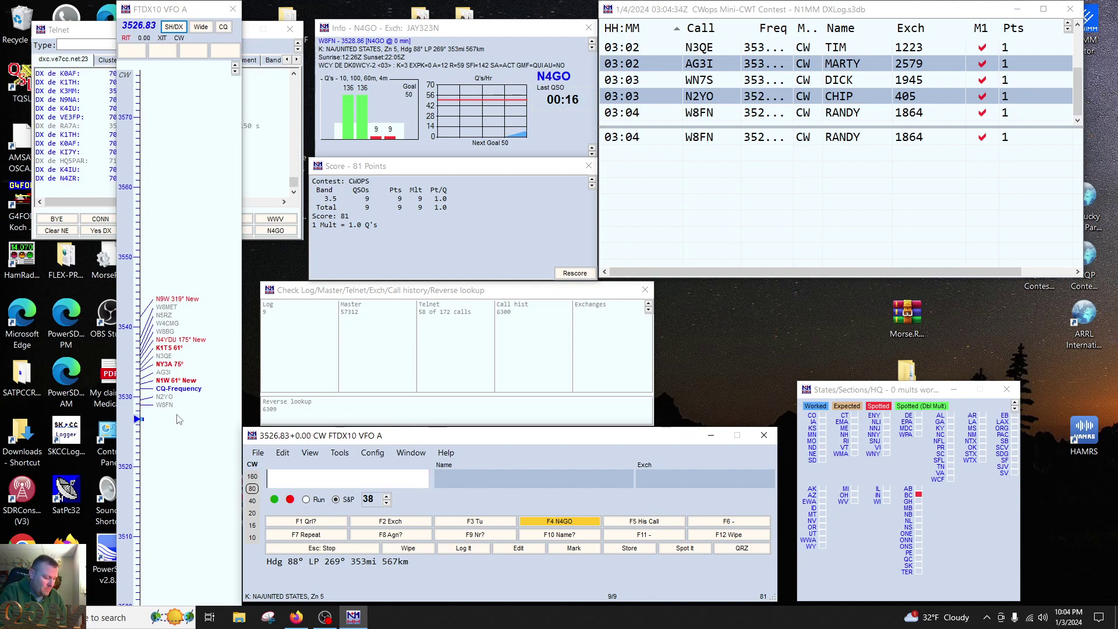
pyautogui.write('K3TG')
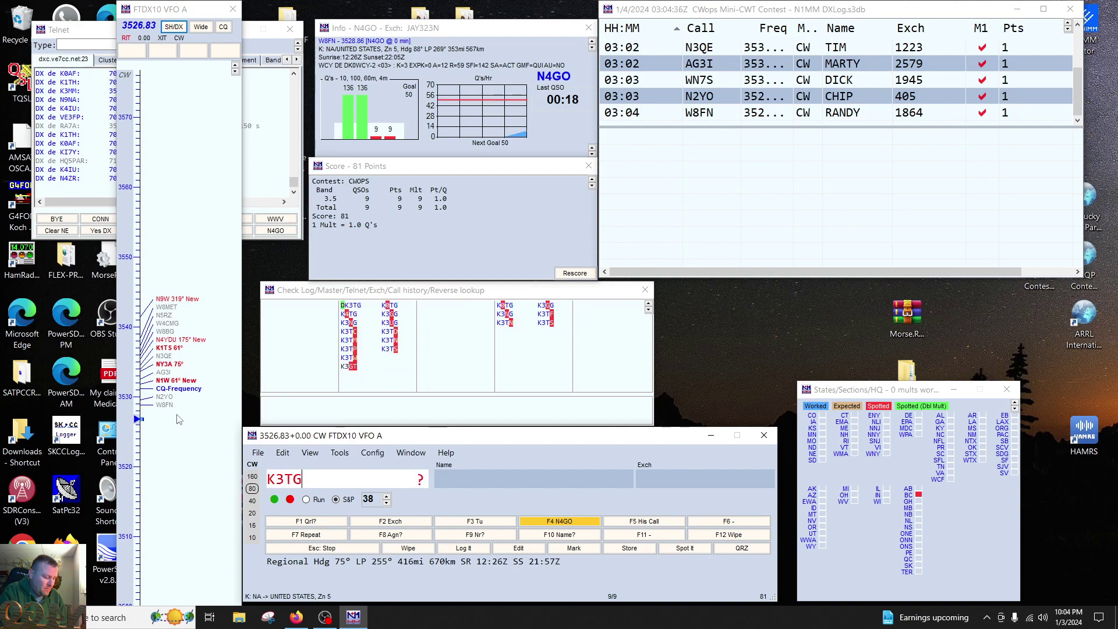
pyautogui.press('Return')
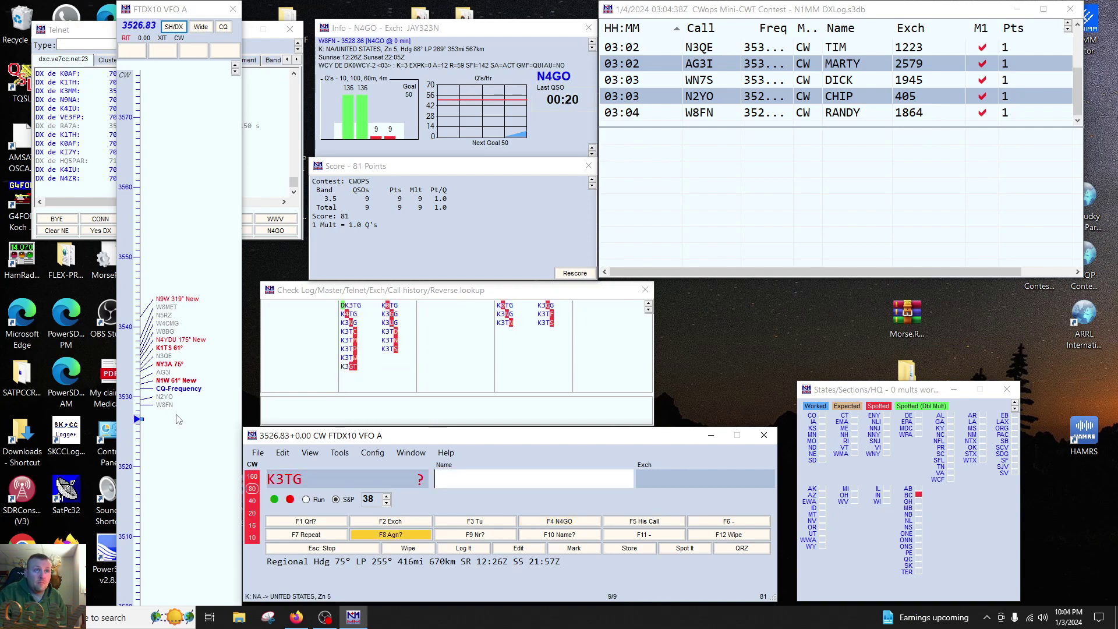
pyautogui.click(285, 478)
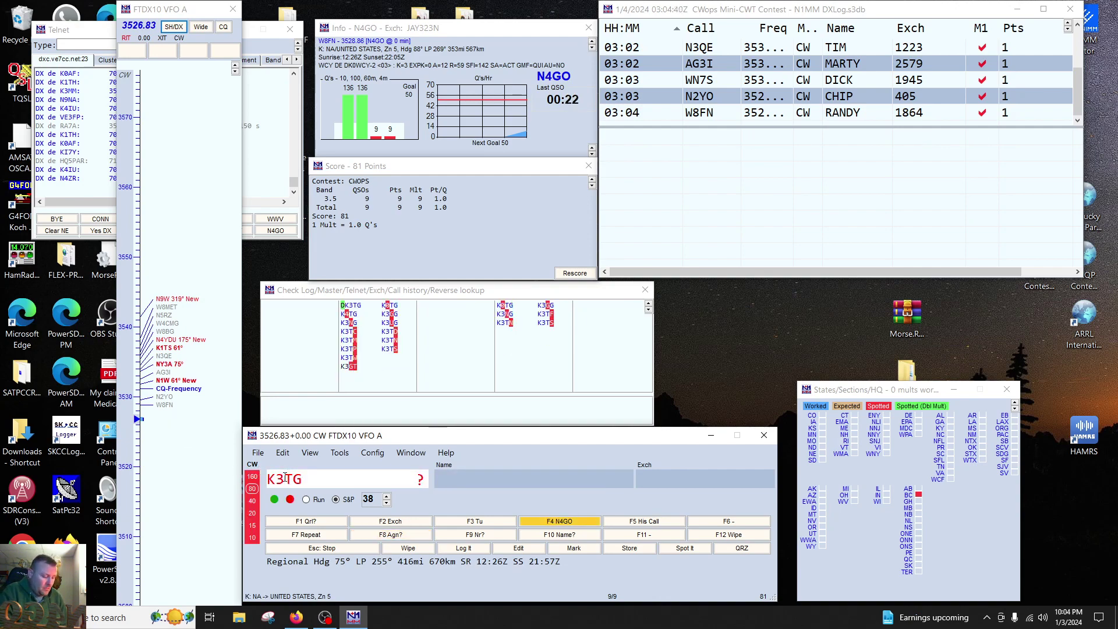
pyautogui.press('BackSpace')
pyautogui.write('4')
pyautogui.press('Return')
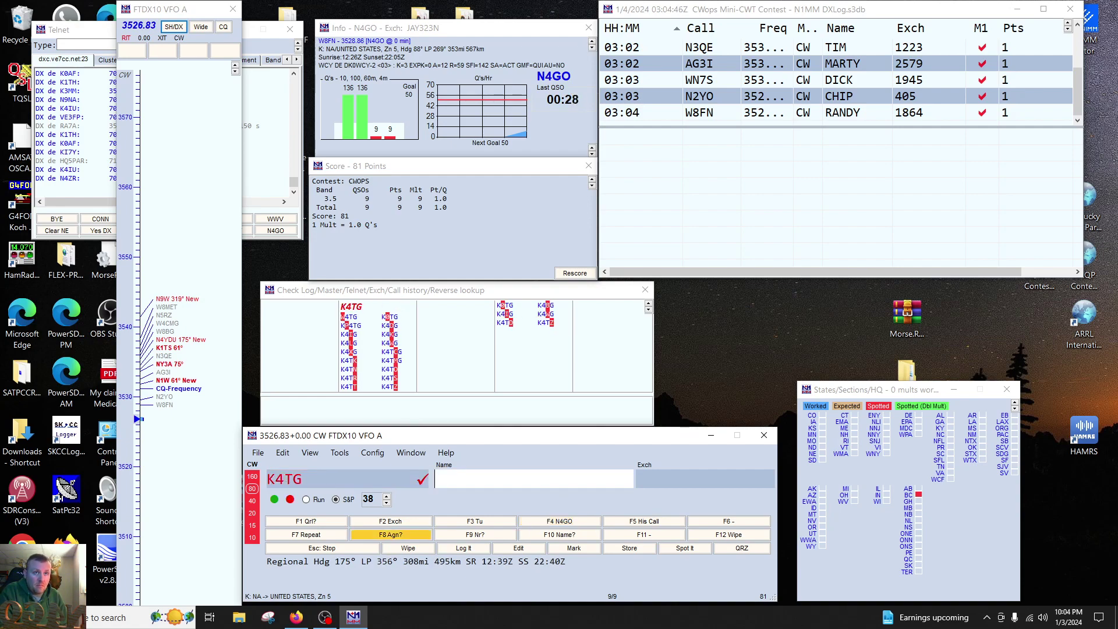
pyautogui.press('pagedown')
pyautogui.press('pagedown')
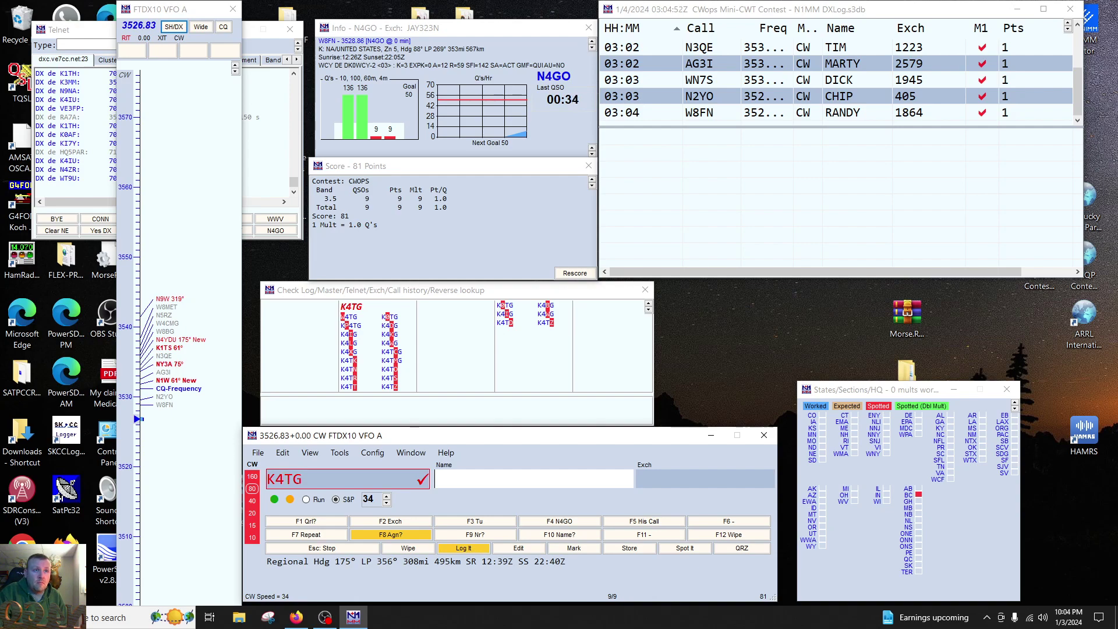
pyautogui.doubleClick(302, 478)
pyautogui.press('BackSpace')
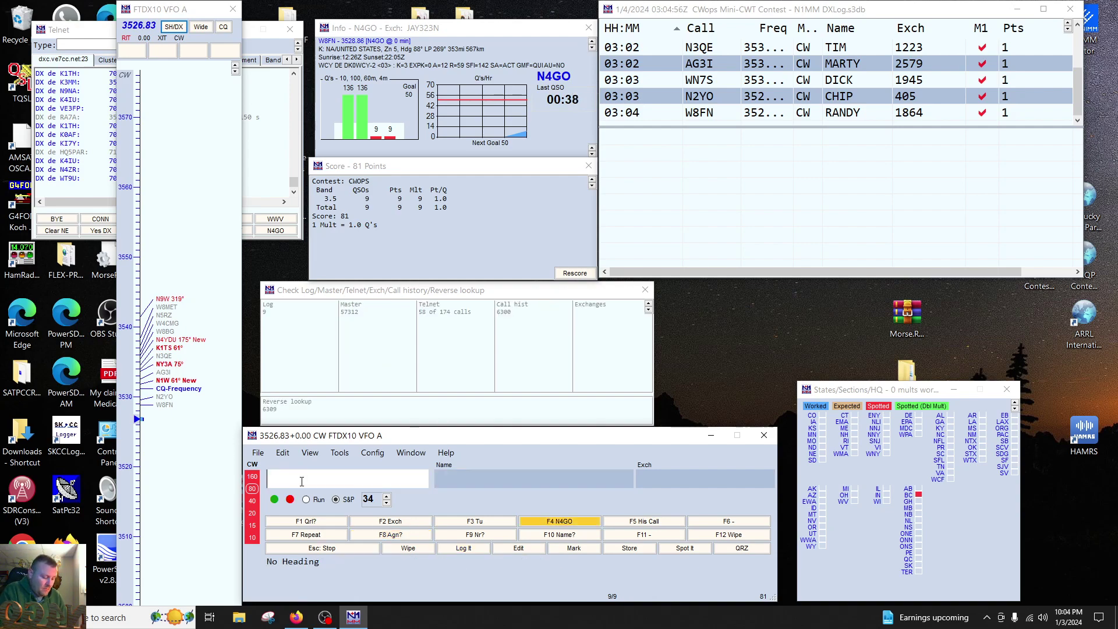
pyautogui.write('K3')
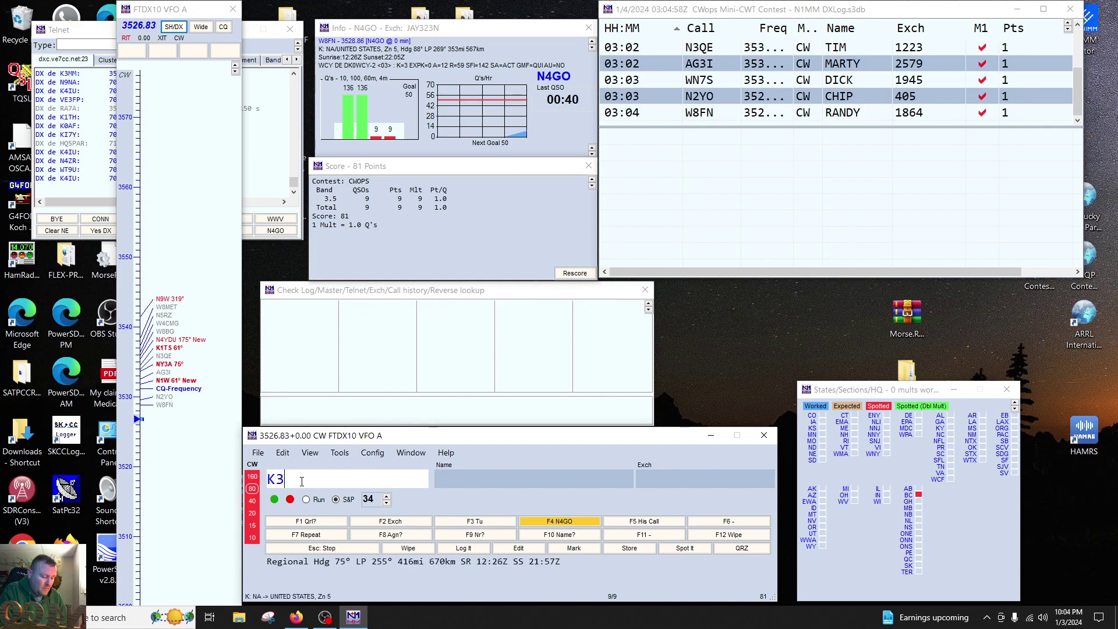
pyautogui.write('TZ')
pyautogui.press('Return')
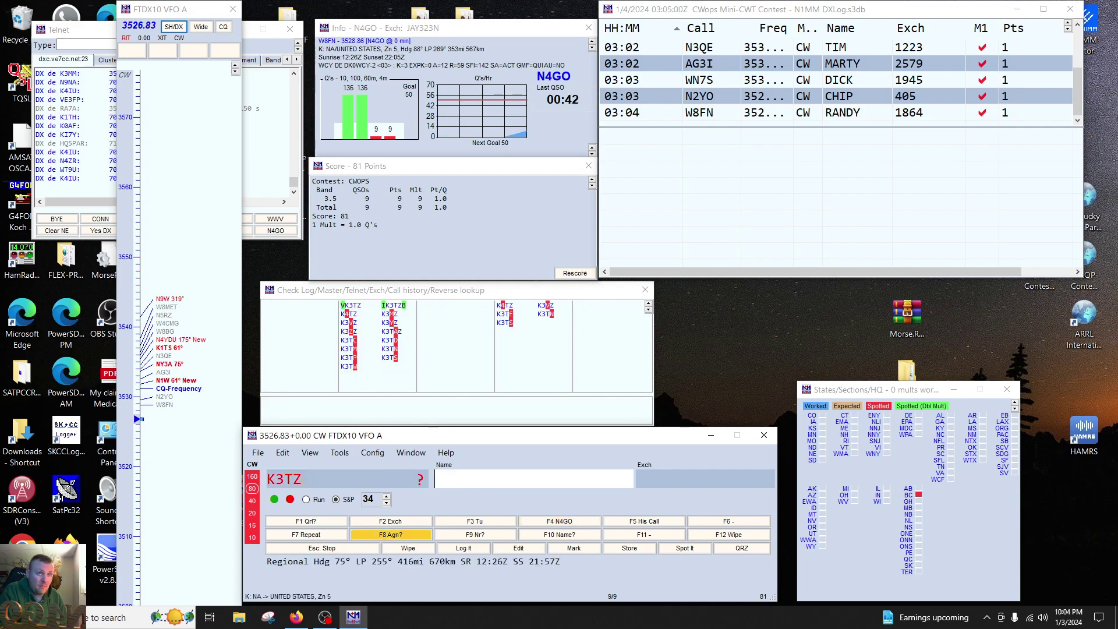
pyautogui.click(311, 485)
pyautogui.press('BackSpace')
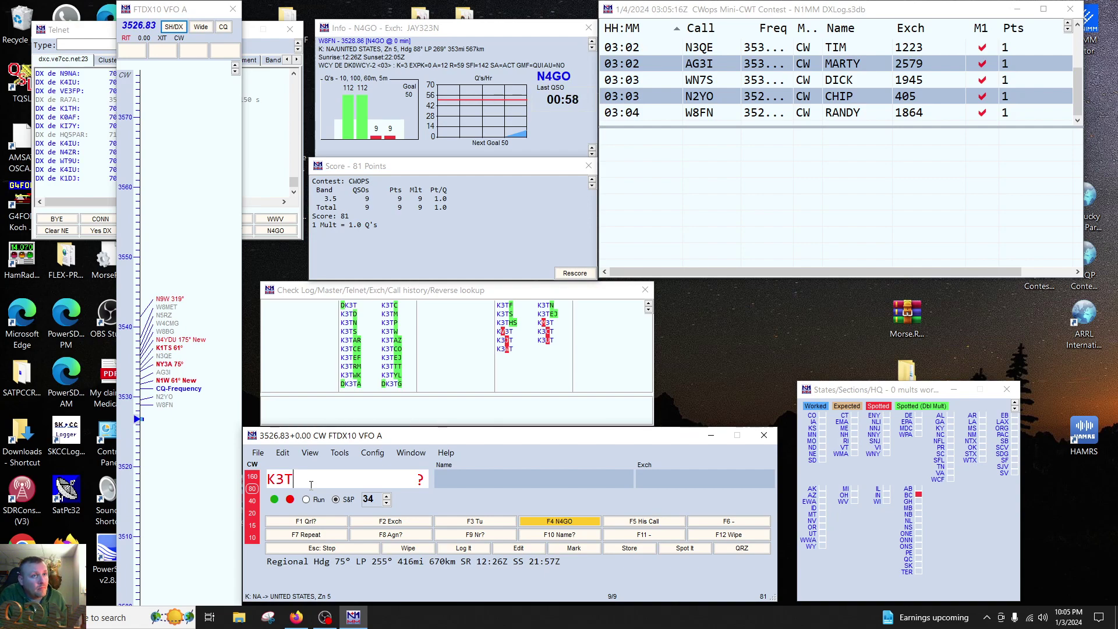
pyautogui.press('BackSpace')
pyautogui.press('BackSpace')
pyautogui.press('BackSpace')
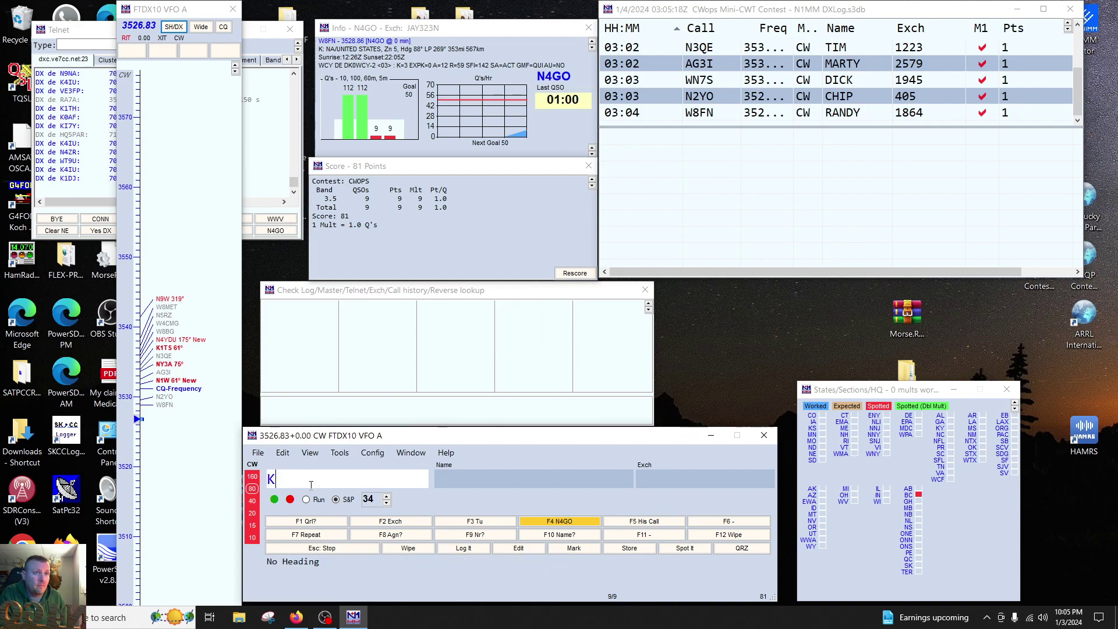
pyautogui.write('K4TG')
pyautogui.press('Return')
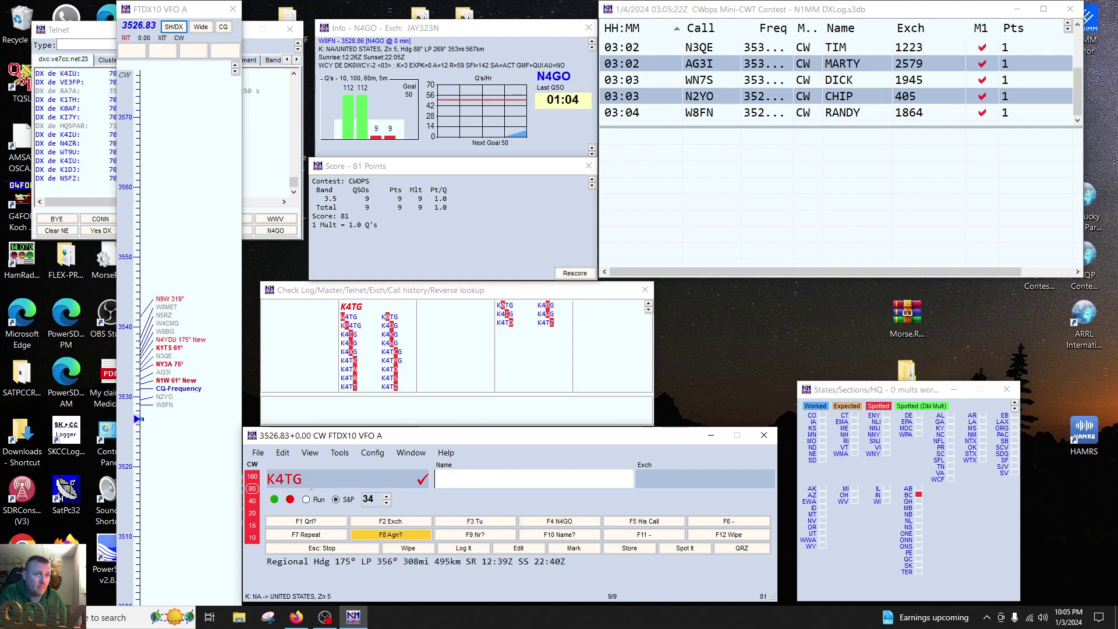
pyautogui.click(312, 486)
pyautogui.press('BackSpace')
pyautogui.write('Z')
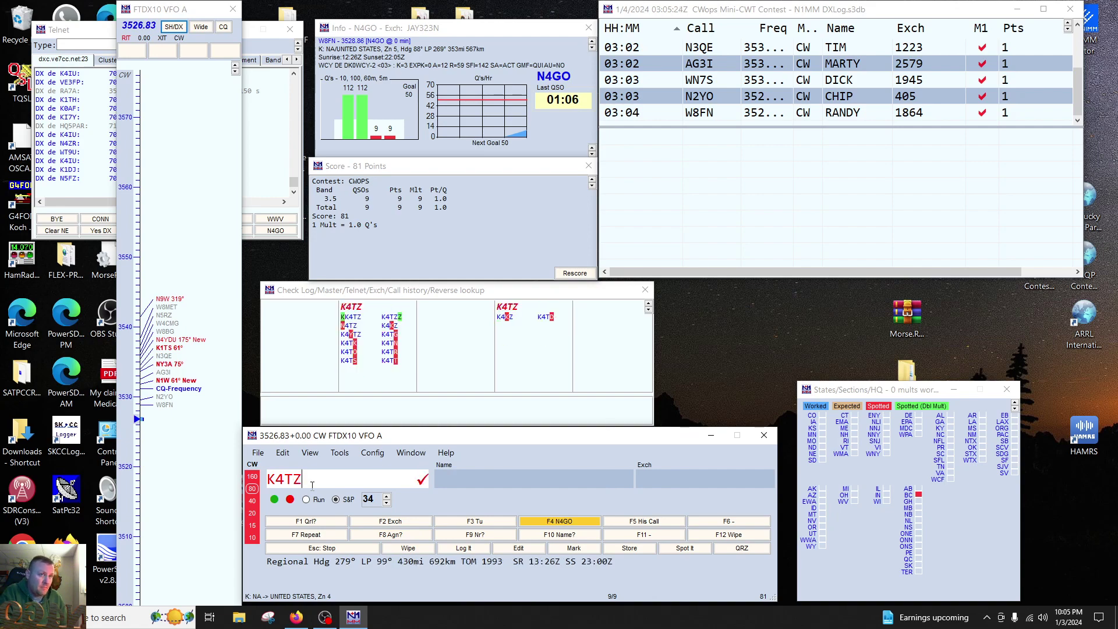
pyautogui.press('Return')
pyautogui.press('Return')
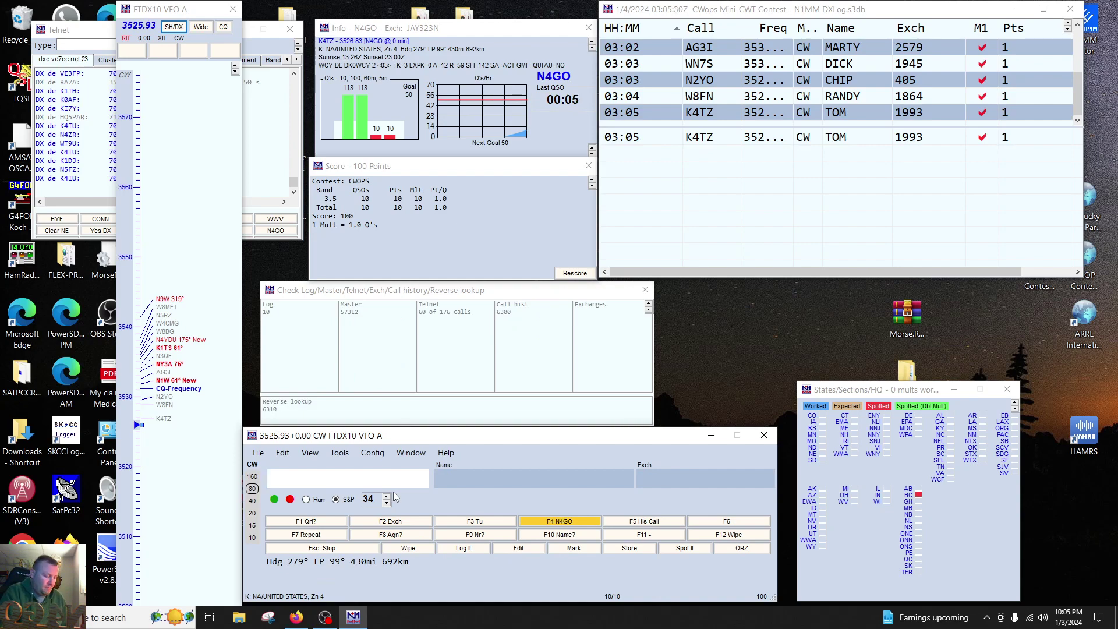
pyautogui.write('N4AF')
pyautogui.press('Return')
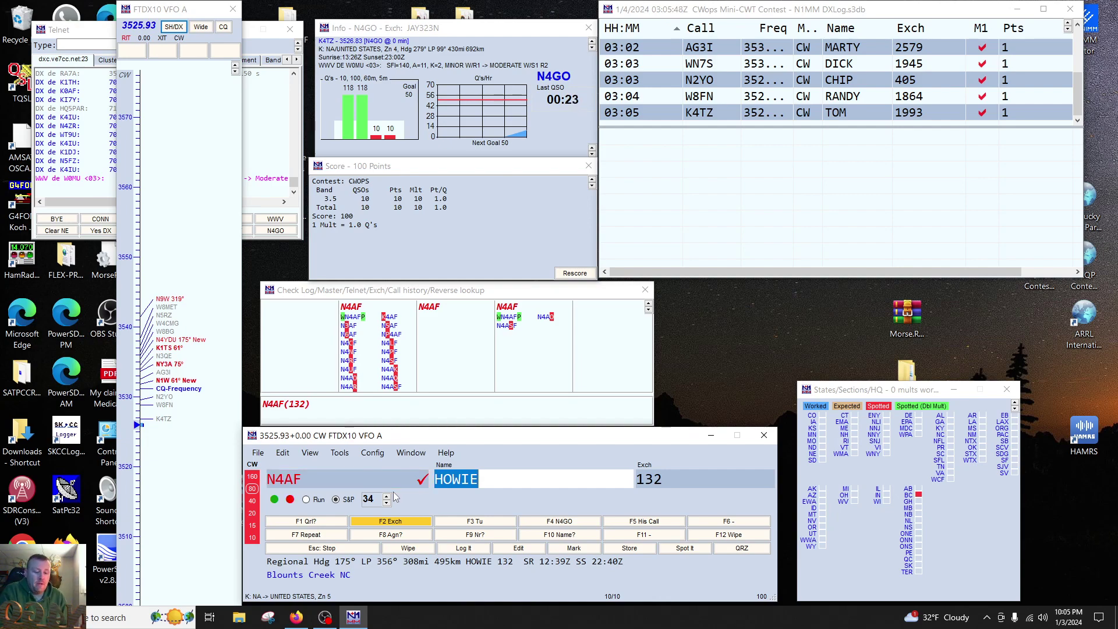
pyautogui.press('pageup')
pyautogui.press('Tab')
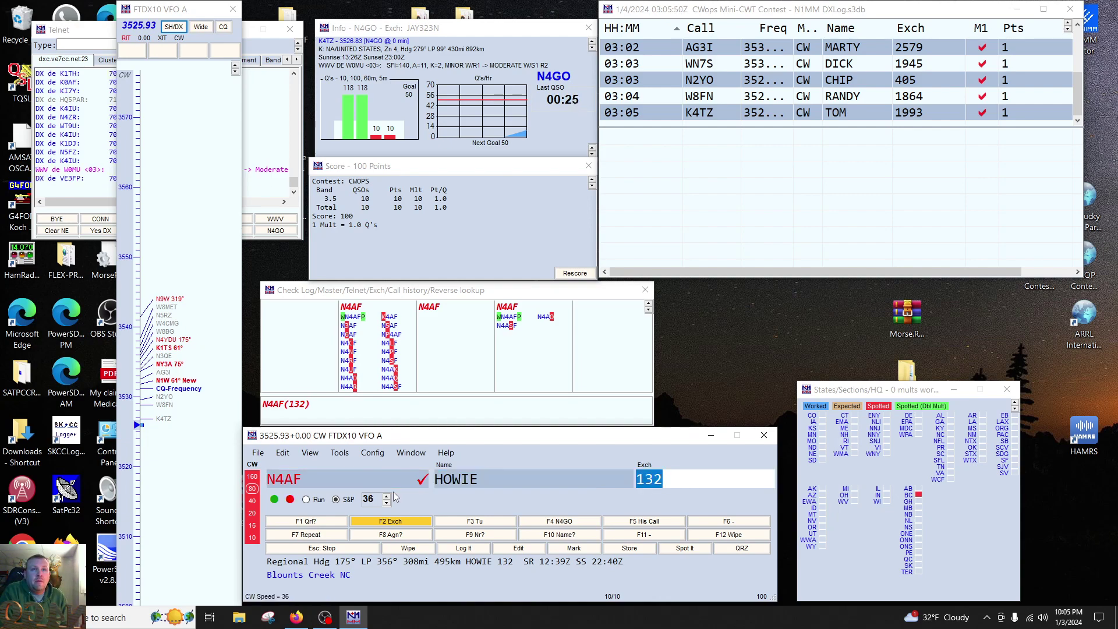
pyautogui.press('Return')
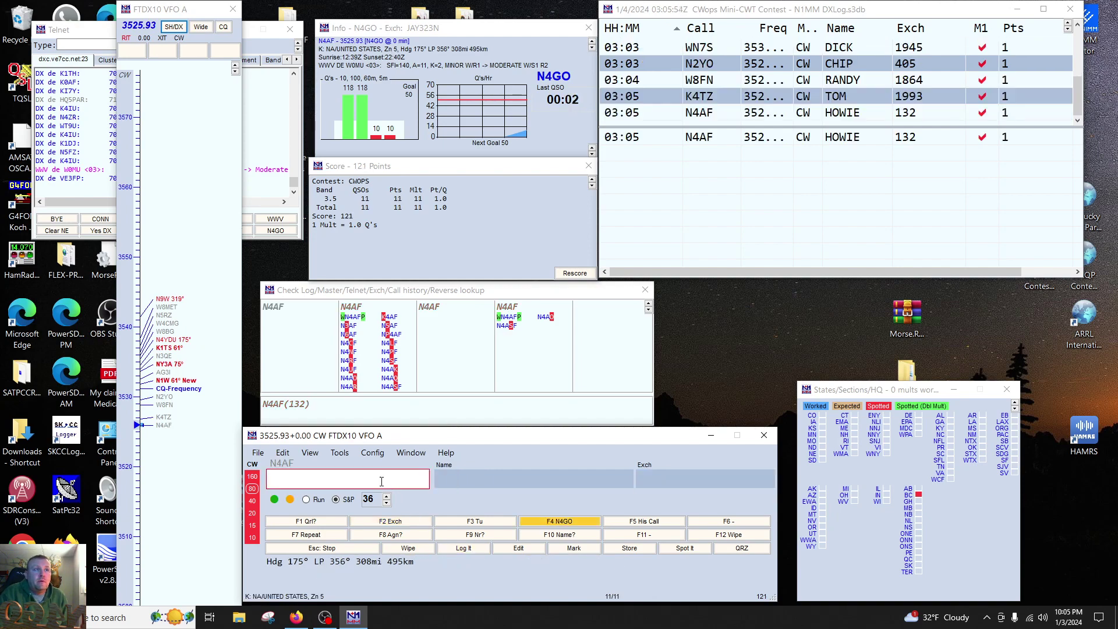
# Step: Call K2WK on 3530.47, lower the CW speed to 34, and log the contact with its call-history name and exchange
pyautogui.click(123, 5)
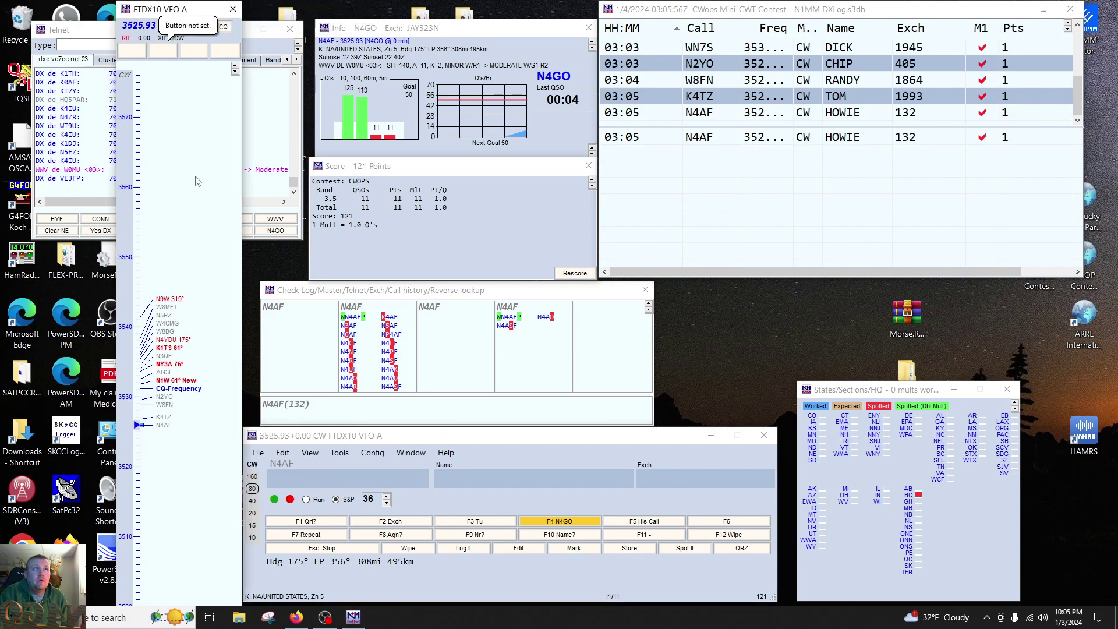
pyautogui.click(359, 473)
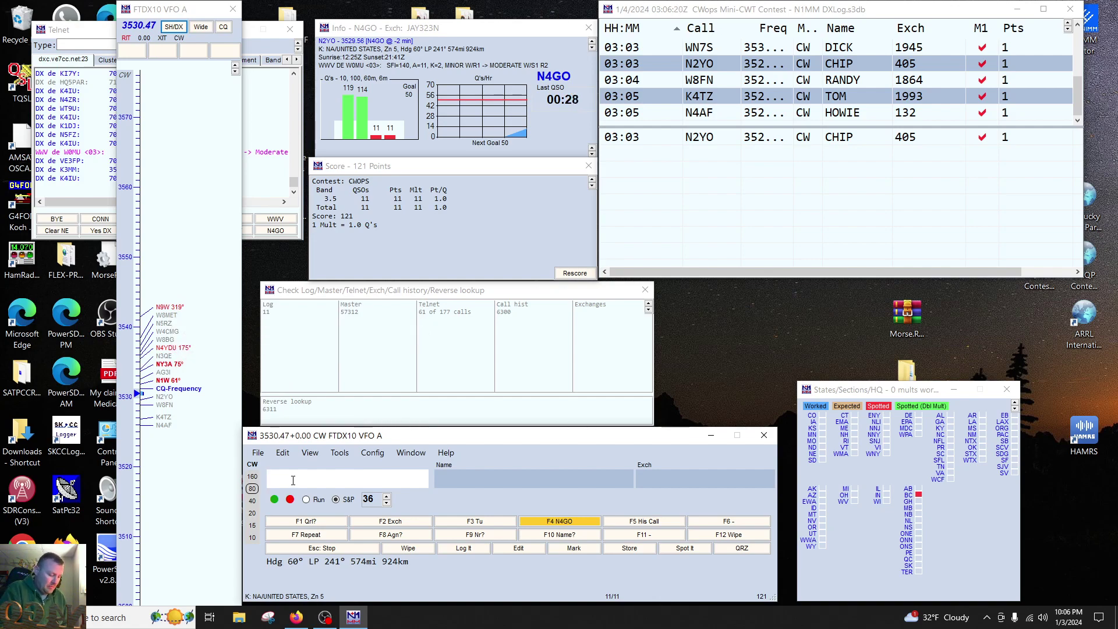
pyautogui.write('K2')
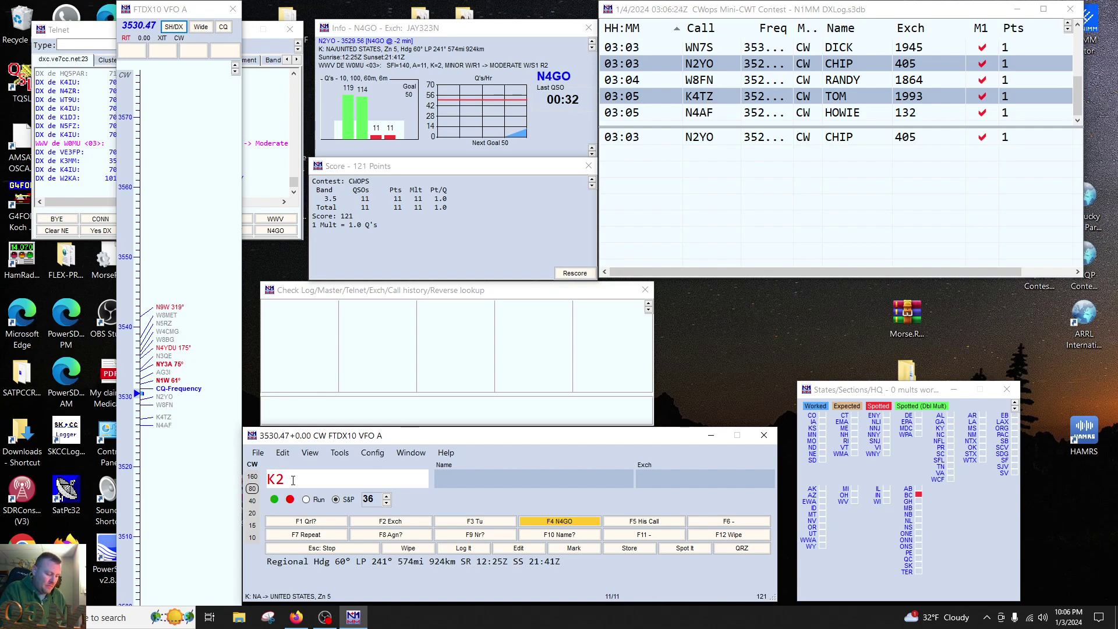
pyautogui.write('WK')
pyautogui.press('Return')
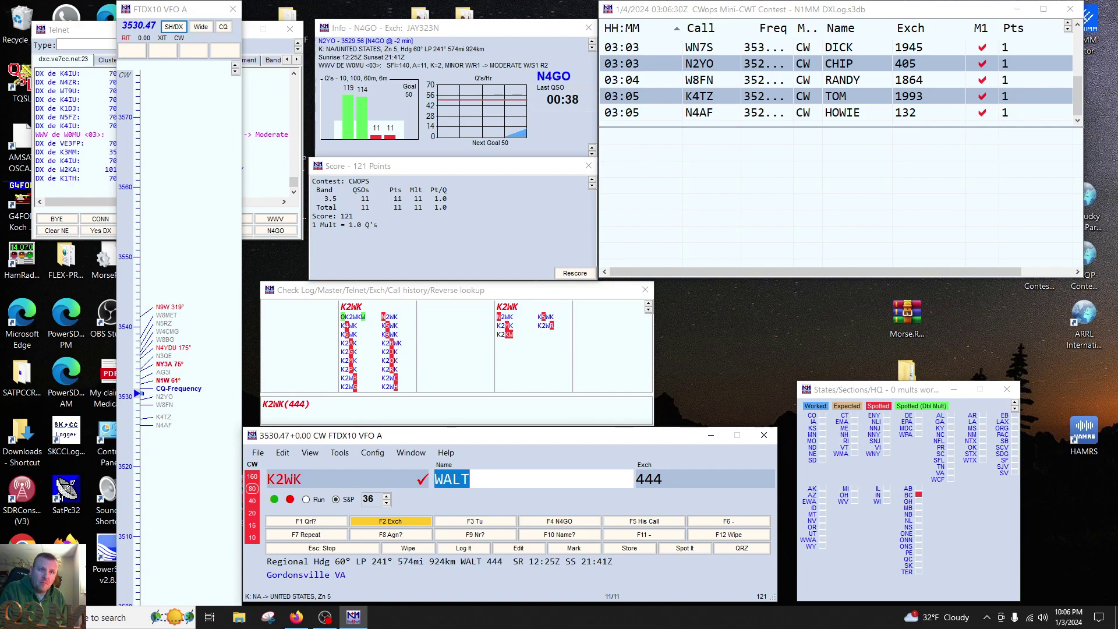
pyautogui.press('pagedown')
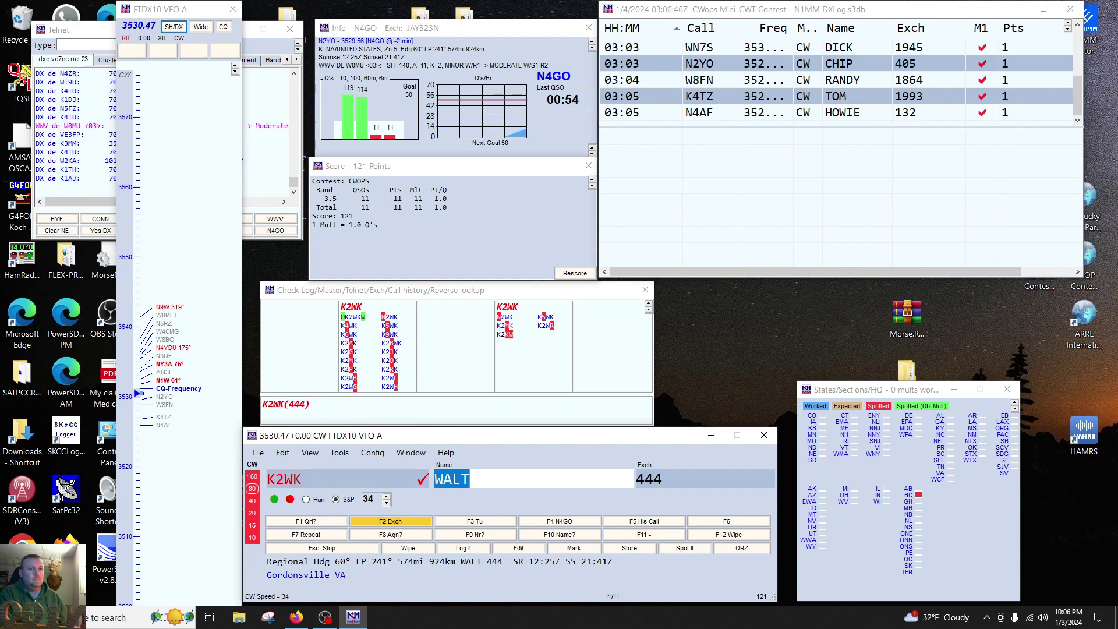
pyautogui.press('Tab')
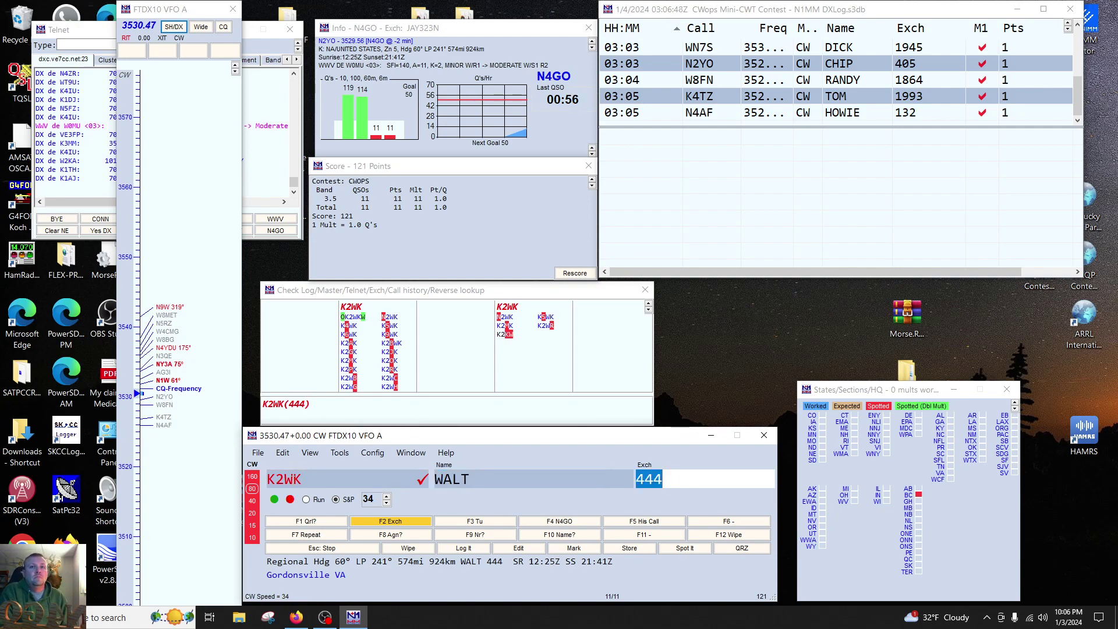
pyautogui.press('Return')
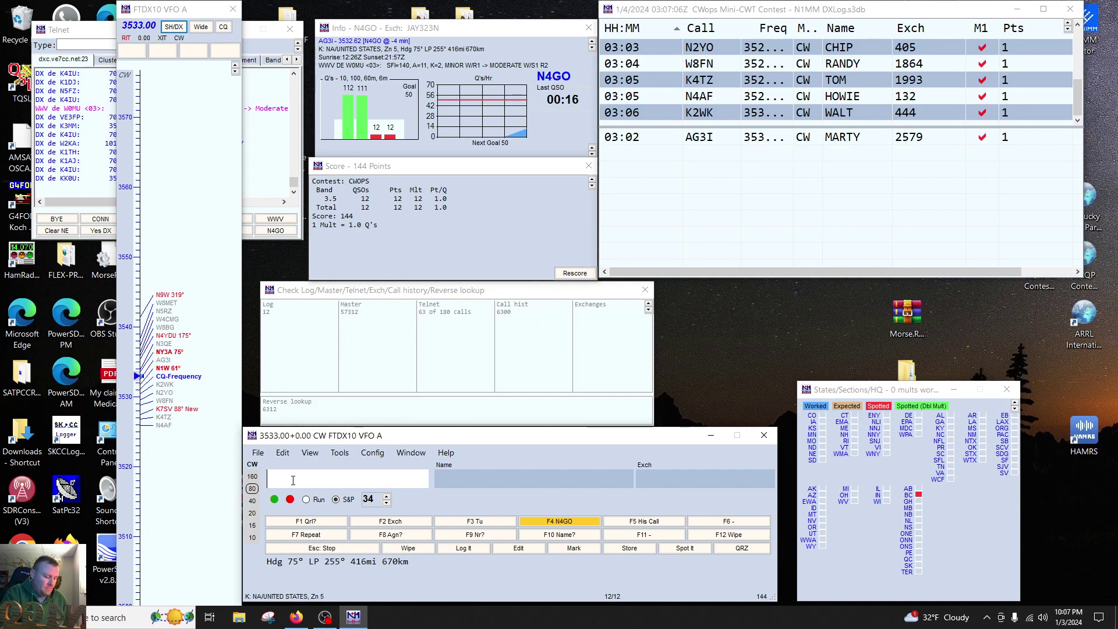
pyautogui.write('K8WWS')
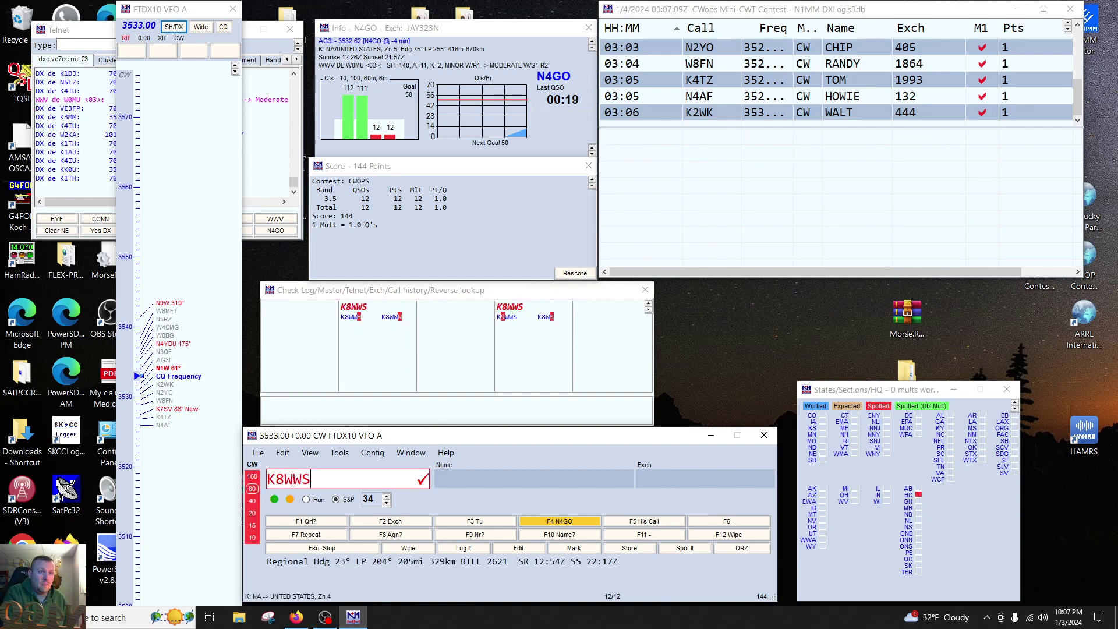
pyautogui.press('Return')
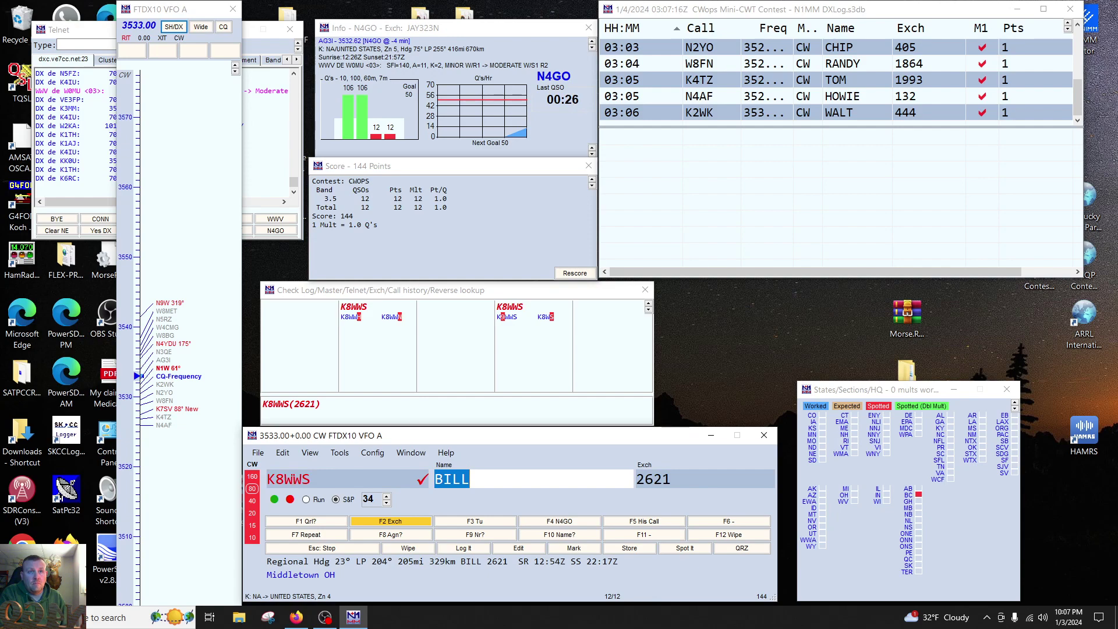
pyautogui.press('Tab')
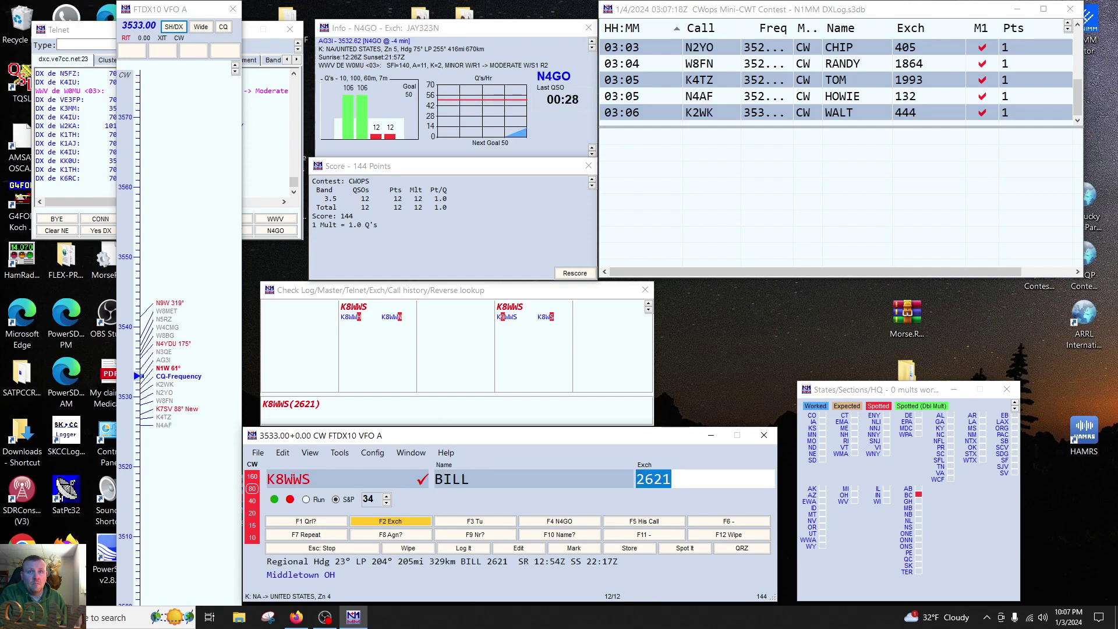
pyautogui.press('Return')
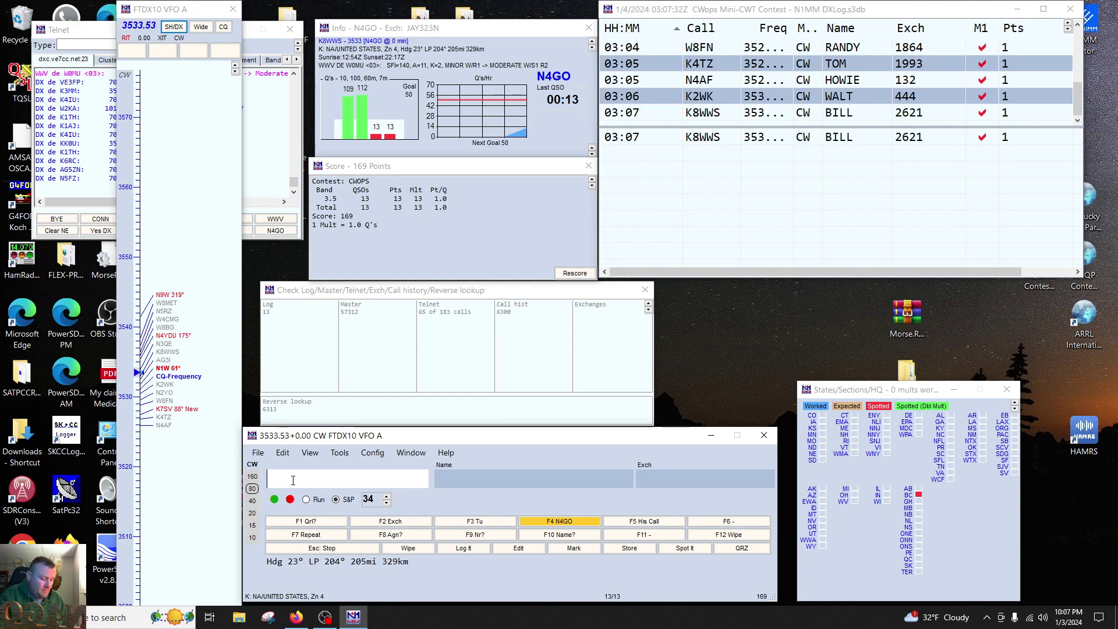
pyautogui.write('N4')
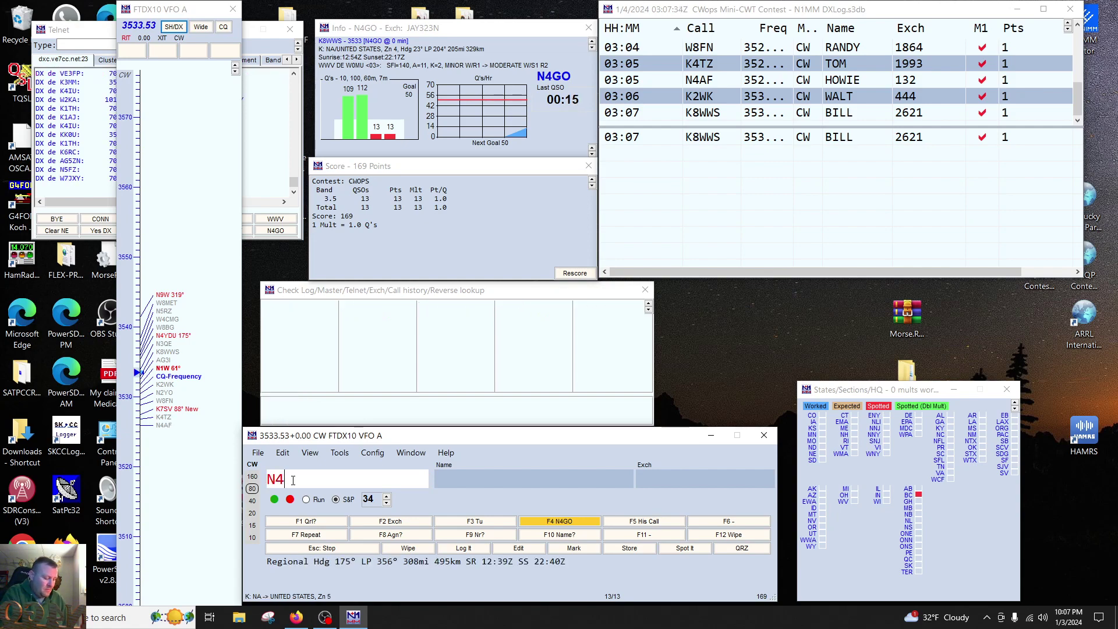
pyautogui.write('HAI')
pyautogui.press('Return')
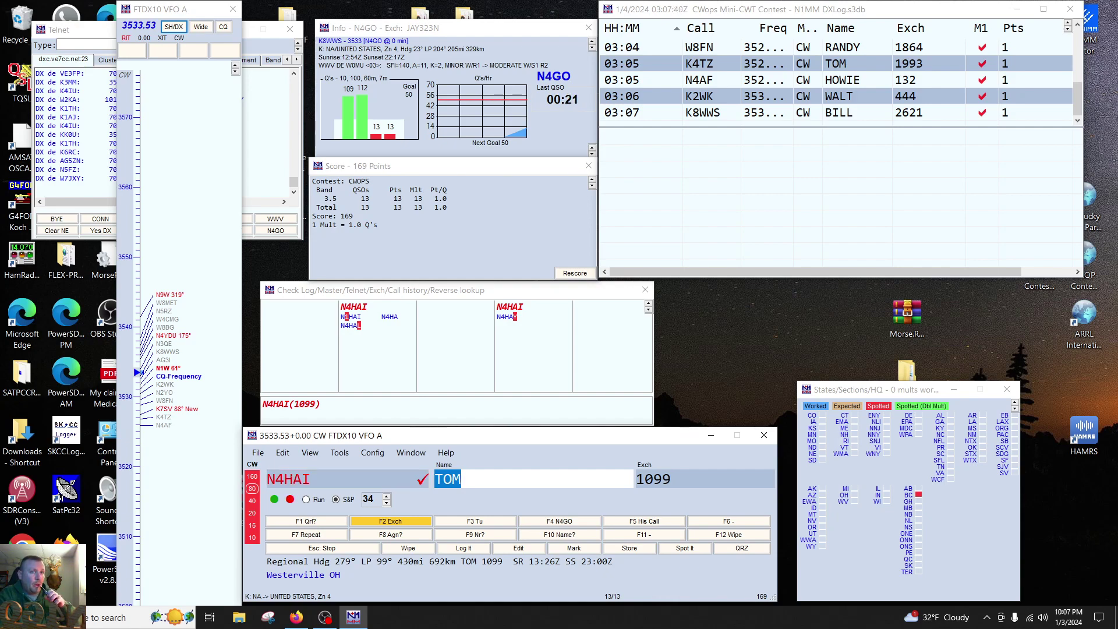
pyautogui.press('Tab')
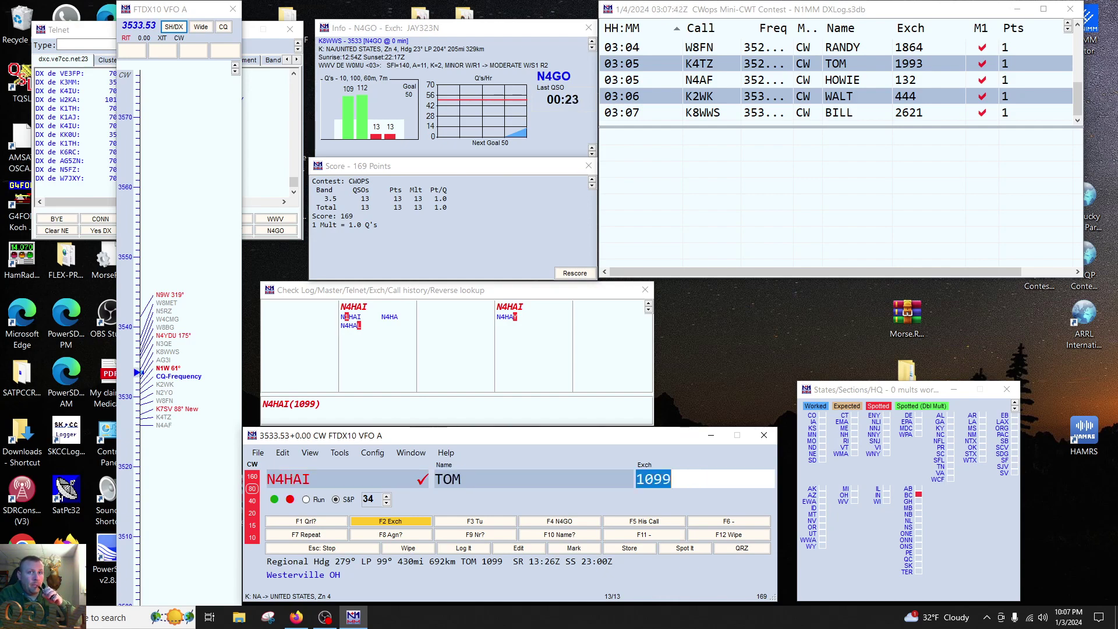
pyautogui.press('Return')
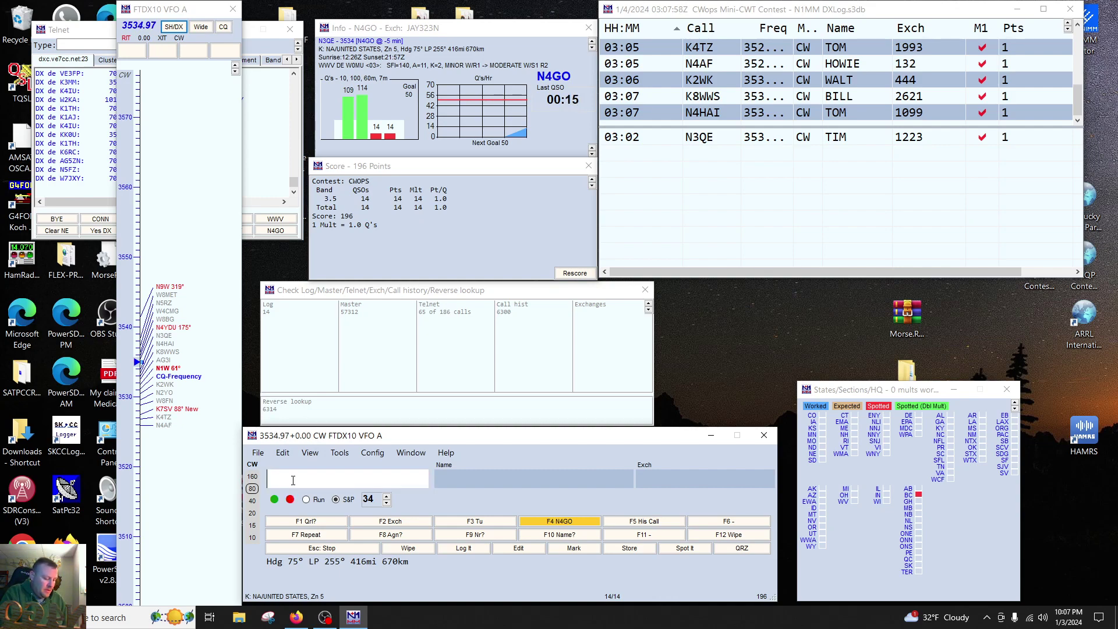
pyautogui.write('N7WY')
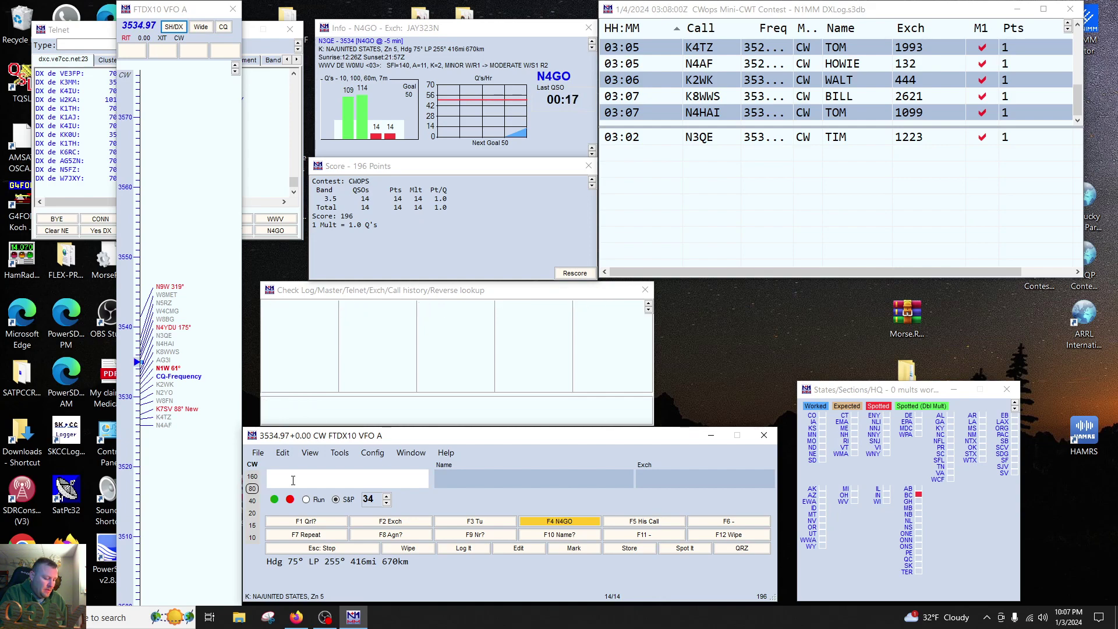
pyautogui.press('Return')
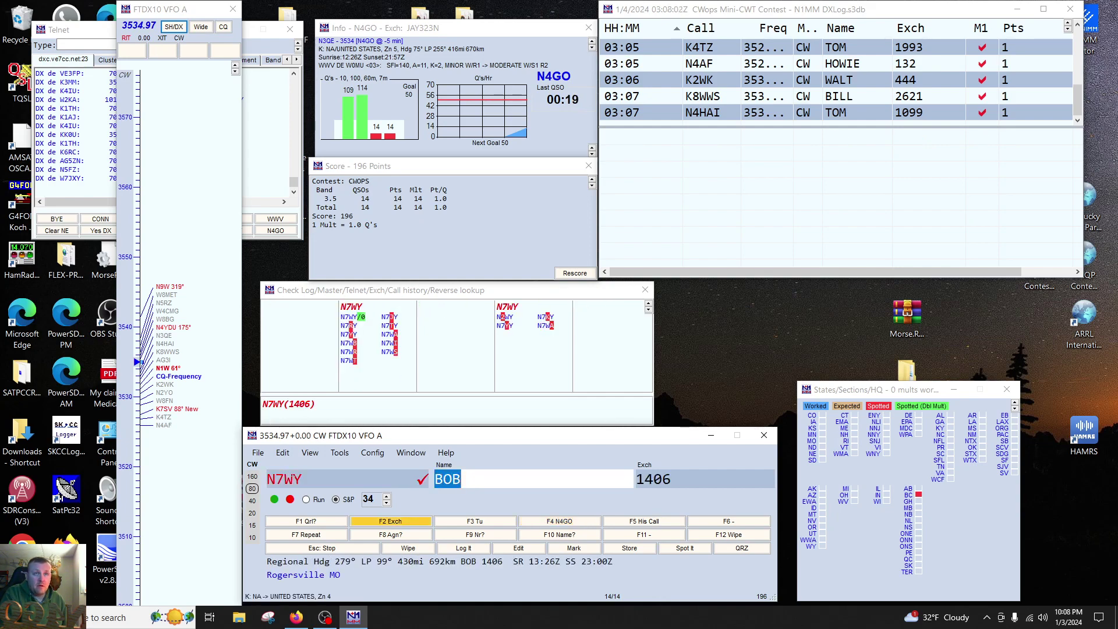
pyautogui.press('Return')
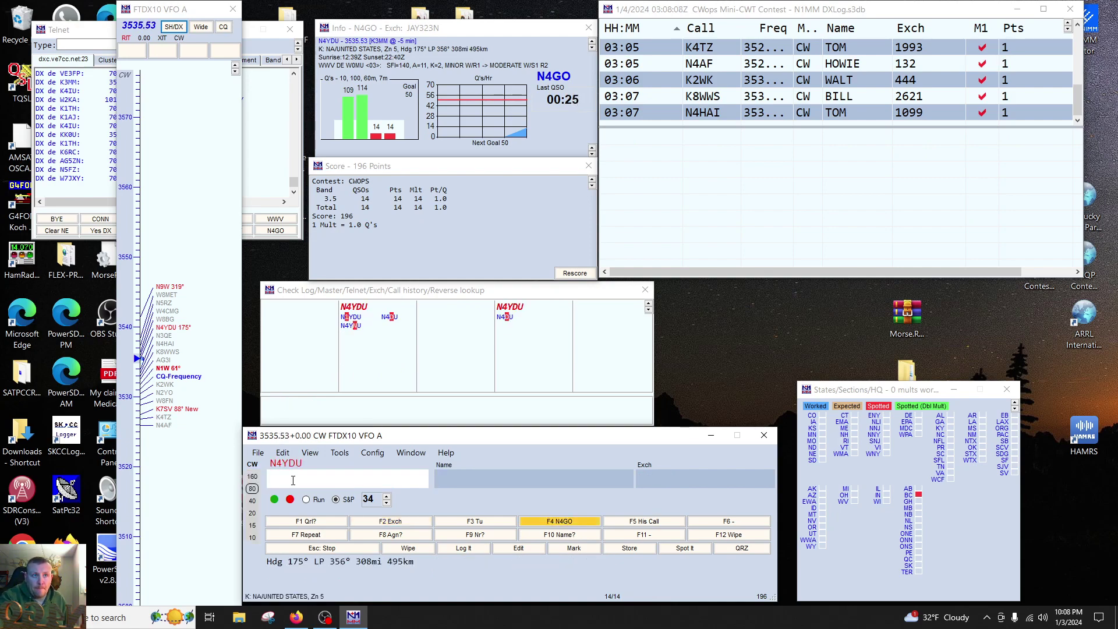
pyautogui.press('space')
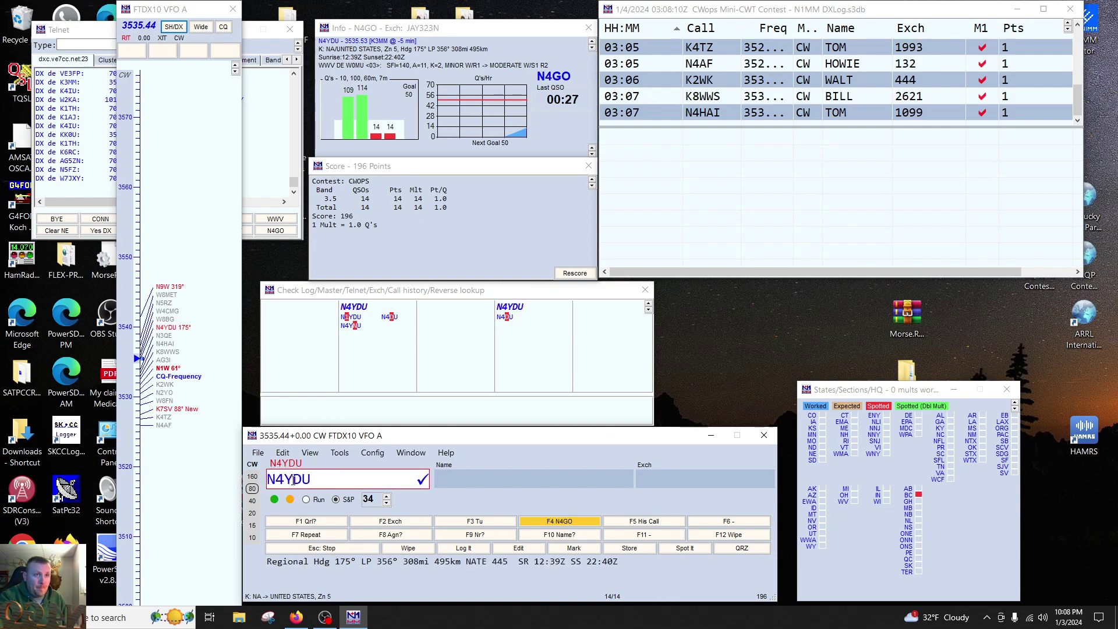
pyautogui.press('Return')
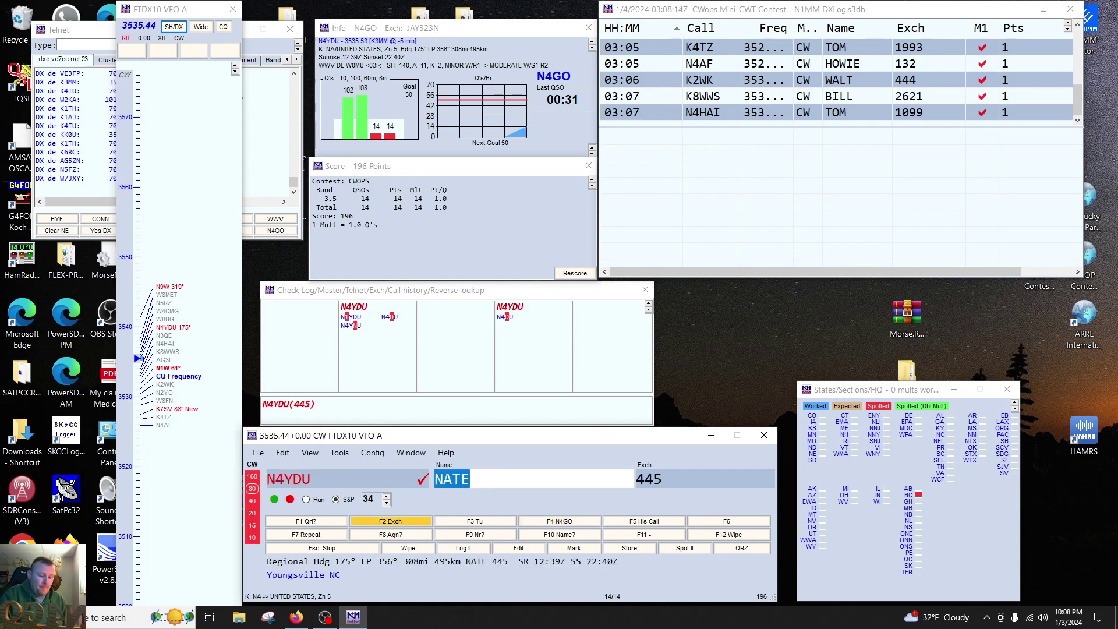
pyautogui.press('pageup')
pyautogui.press('Return')
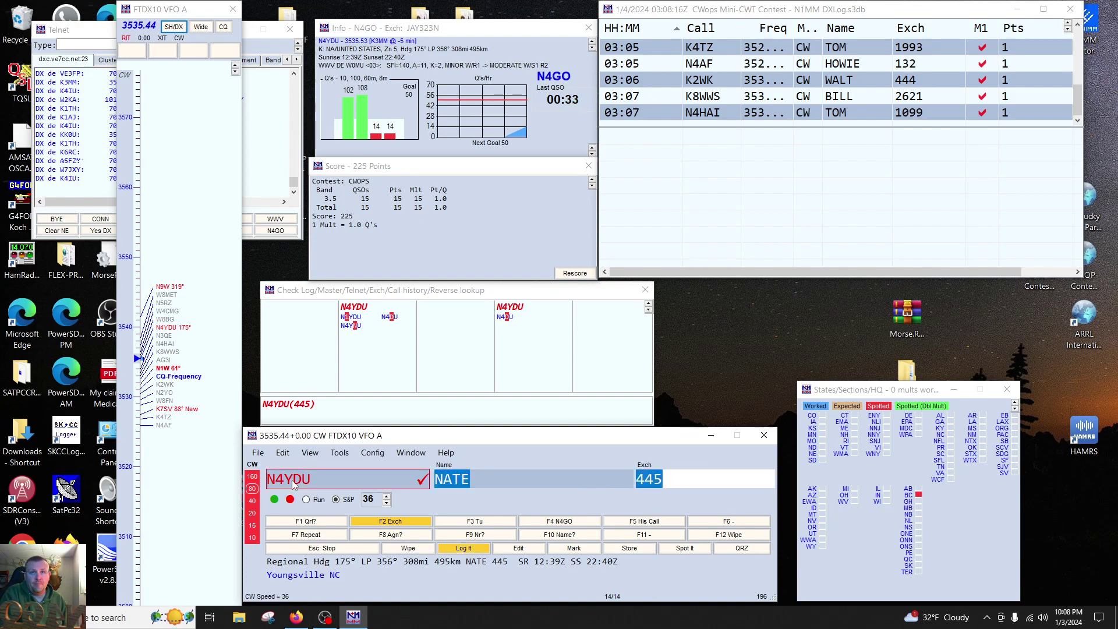
# Step: Call NT6Q on 3539.12, lower the CW speed to 34, and log the contact with its call-history name and exchange
pyautogui.press('pageup')
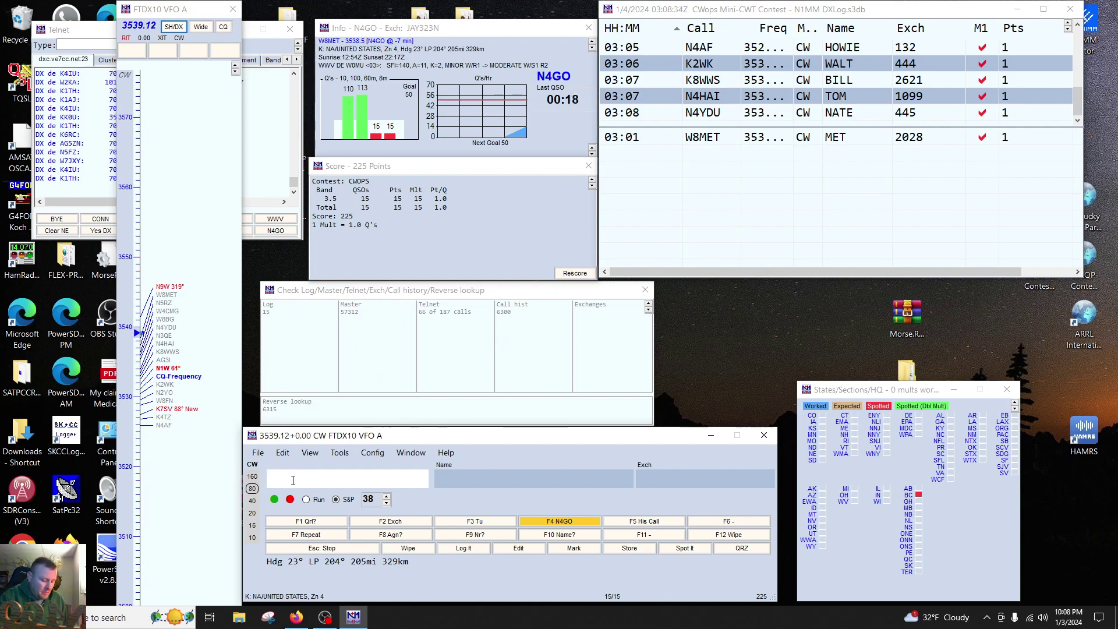
pyautogui.write('NT6')
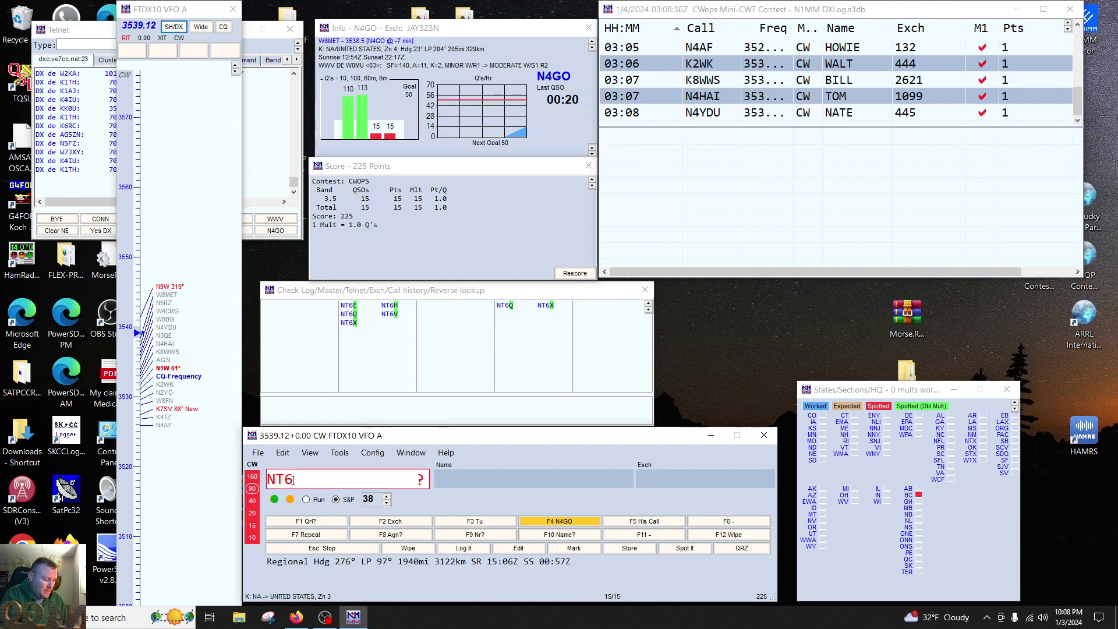
pyautogui.write('Q')
pyautogui.press('Return')
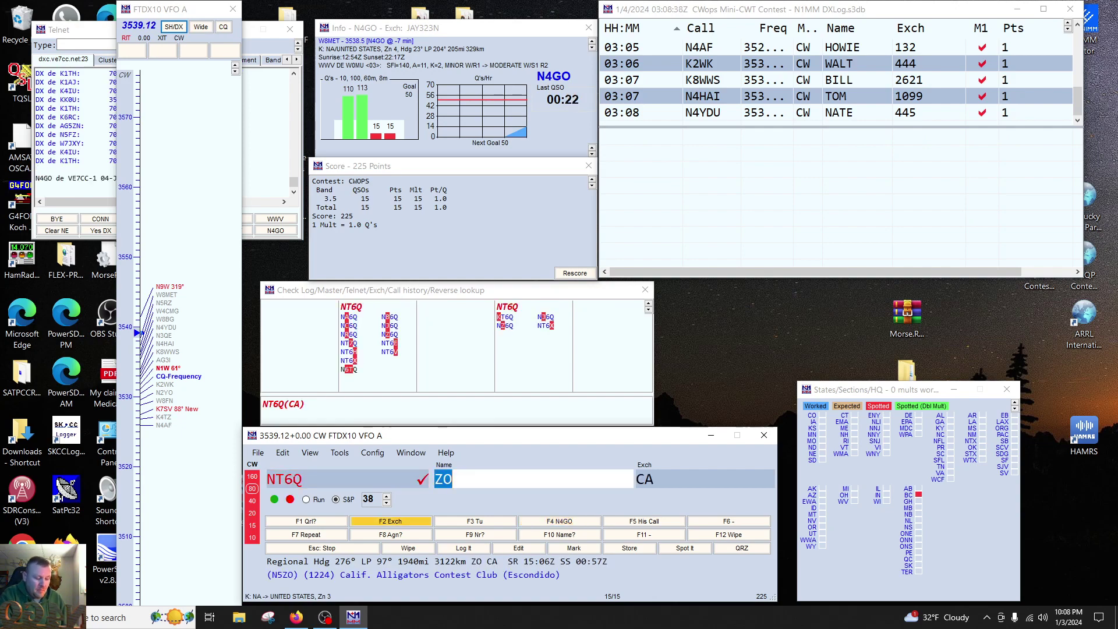
pyautogui.press('pagedown')
pyautogui.press('Return')
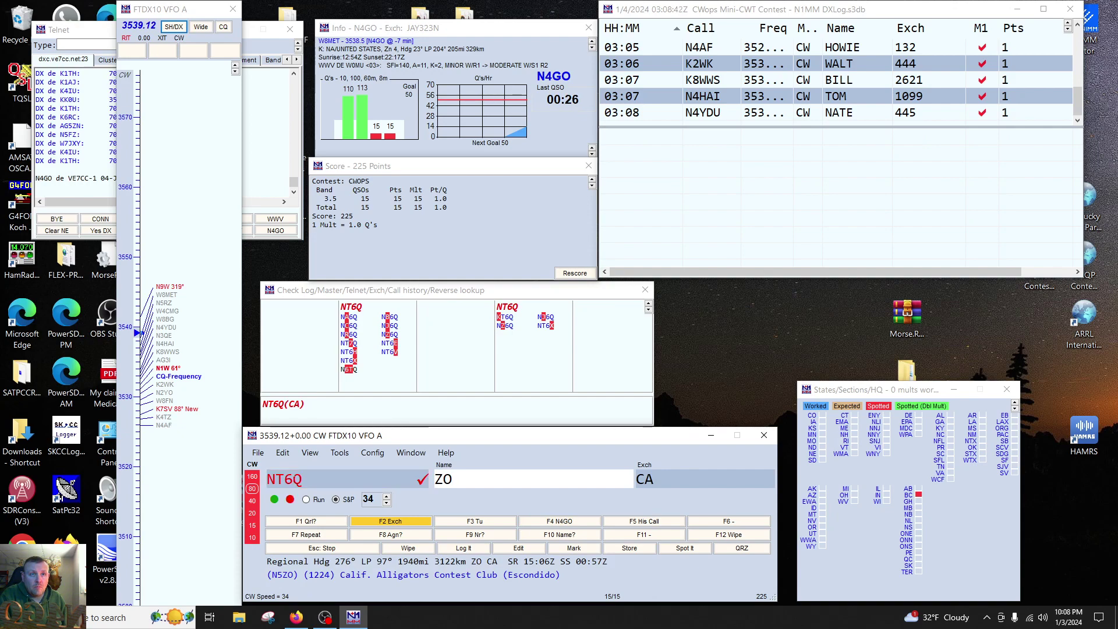
pyautogui.press('F2')
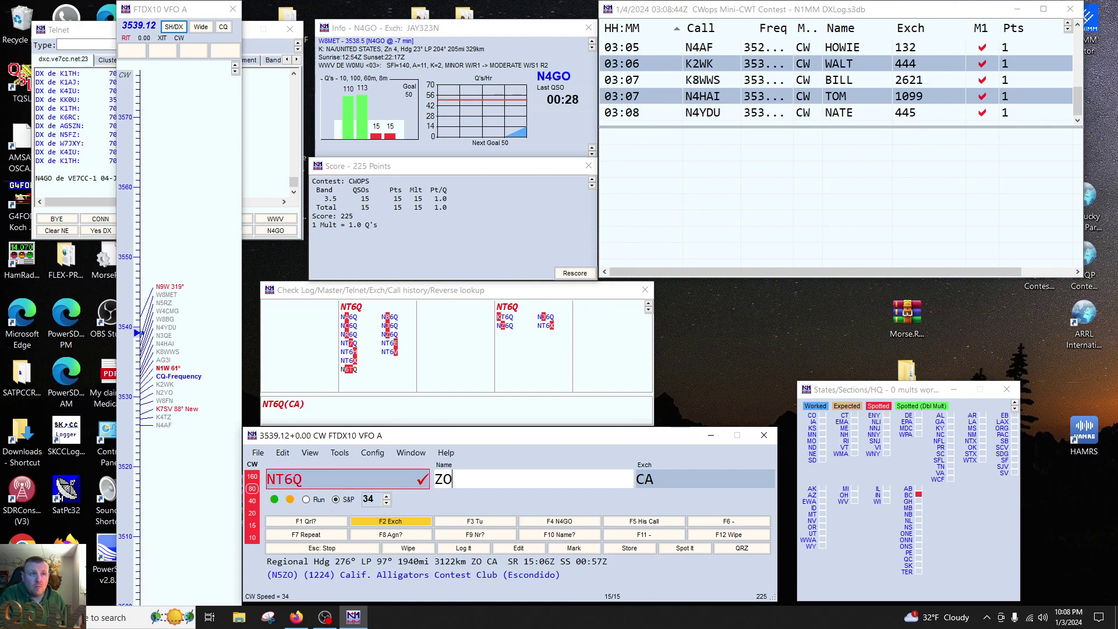
pyautogui.press('Return')
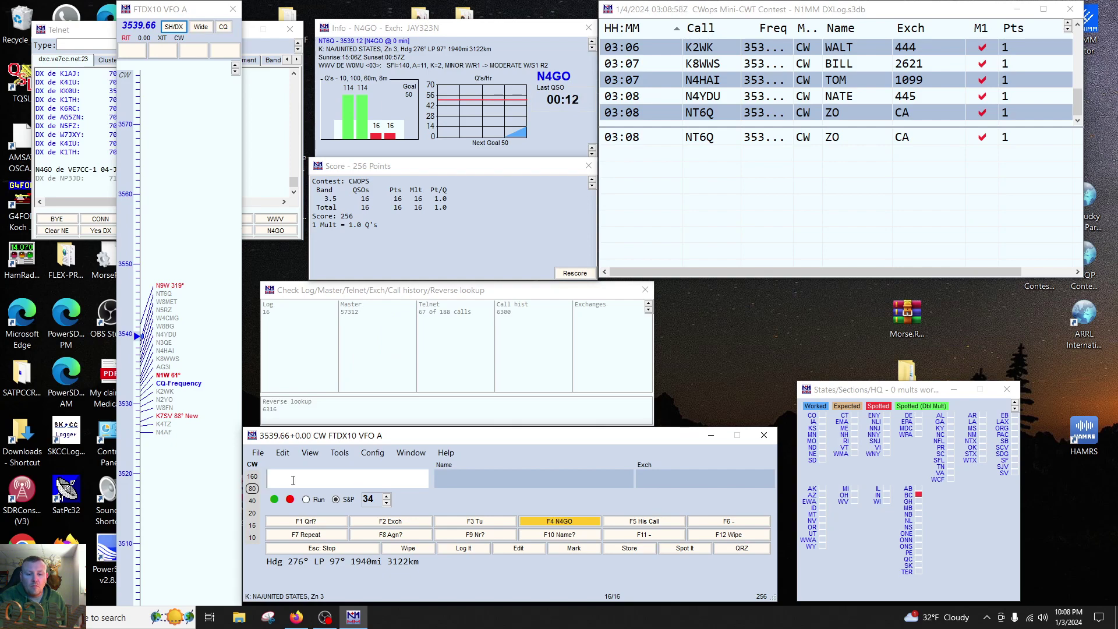
# Step: Call CQ in Run mode on 3539.66 and query the answering station's partial call N4BR?
pyautogui.hotkey('alt', 'u')
pyautogui.press('F1')
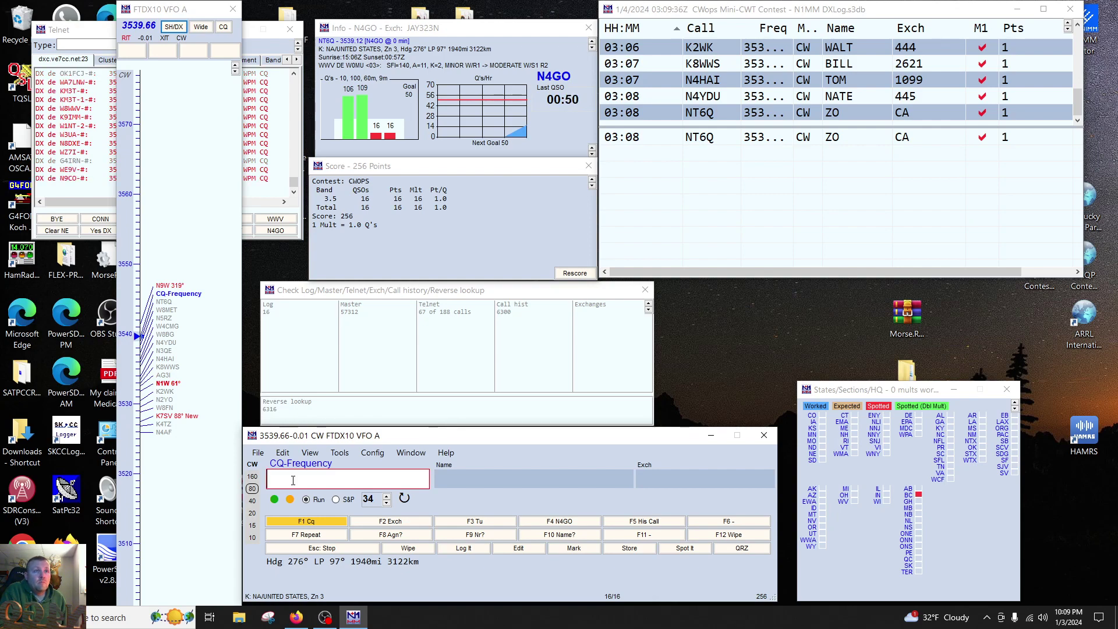
pyautogui.write('N')
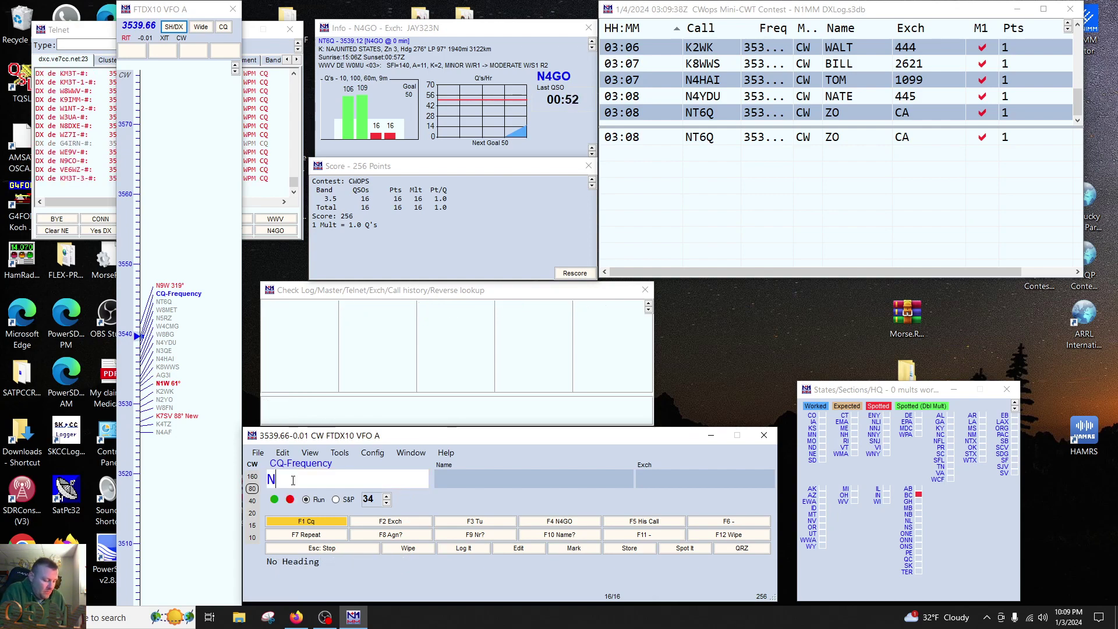
pyautogui.write('4BR?')
pyautogui.press('Return')
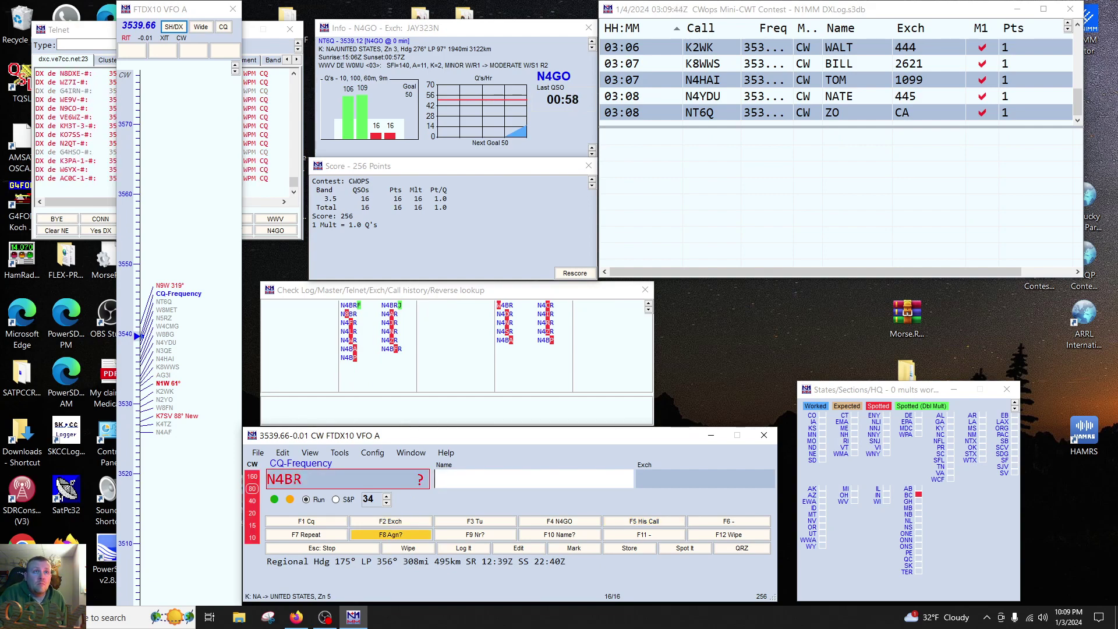
pyautogui.press('Return')
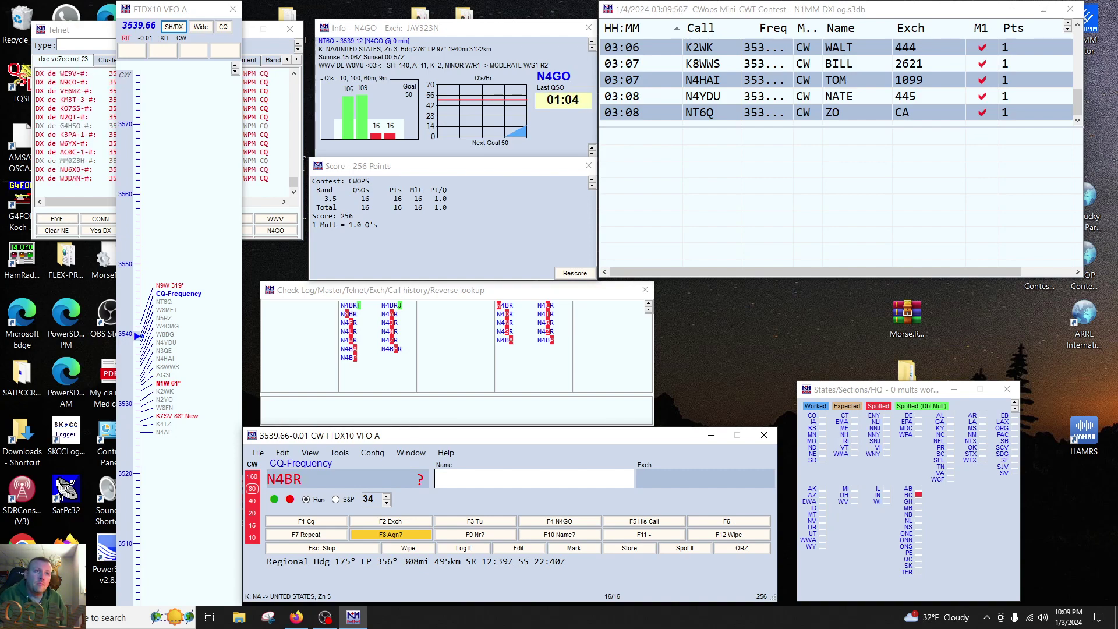
# Step: Correct the caller's callsign to N4BA and log the contact with its call-history name and exchange
pyautogui.click(309, 484)
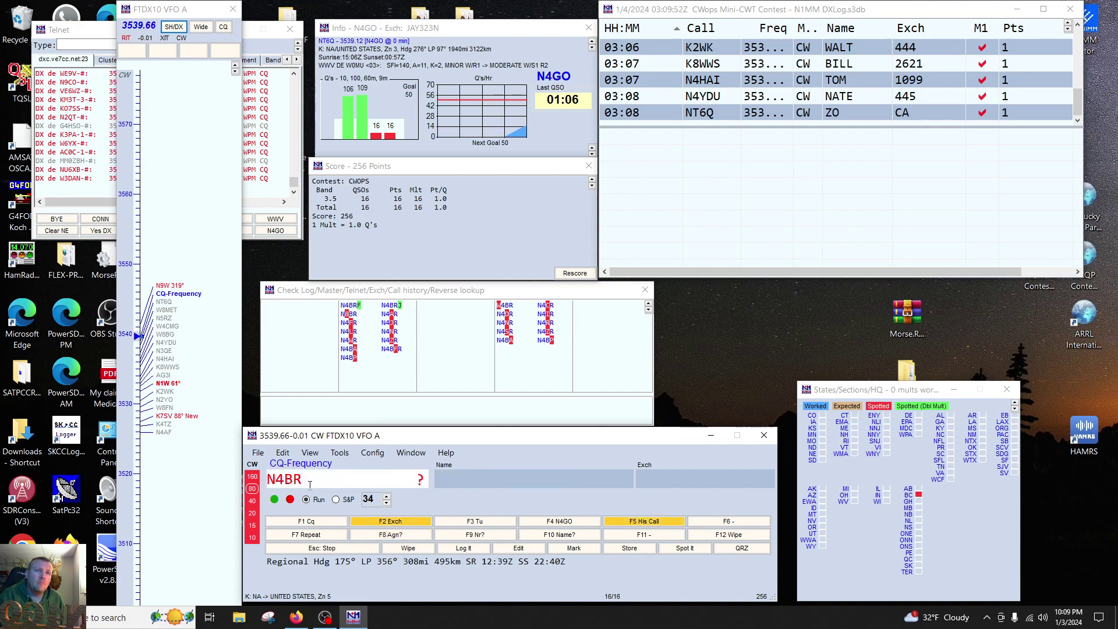
pyautogui.press('BackSpace')
pyautogui.press('BackSpace')
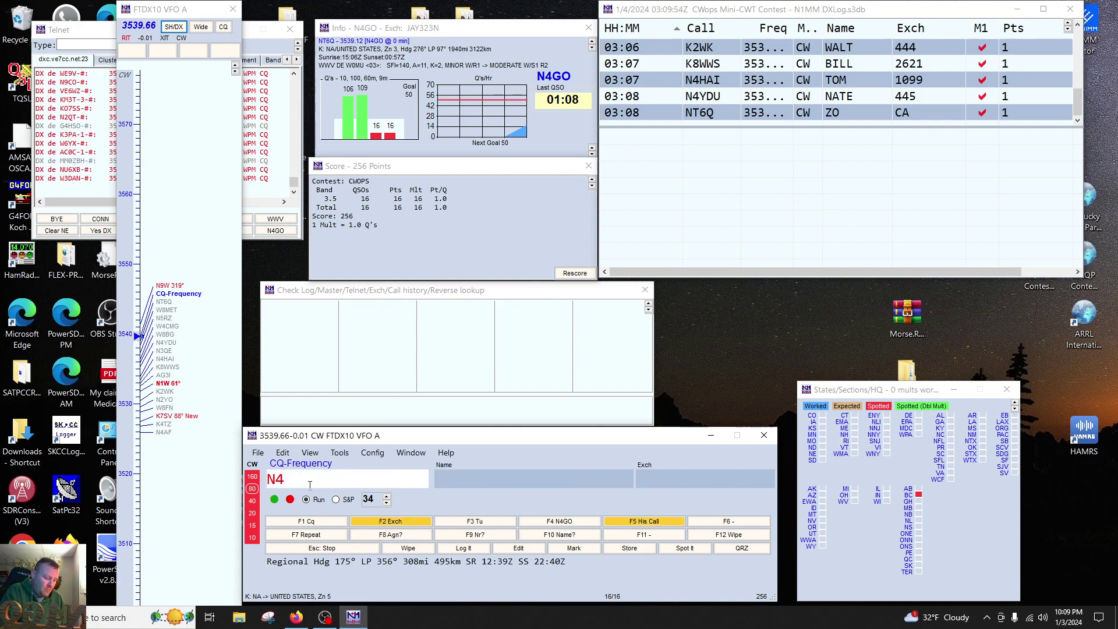
pyautogui.write('BA')
pyautogui.press('Return')
pyautogui.press('Return')
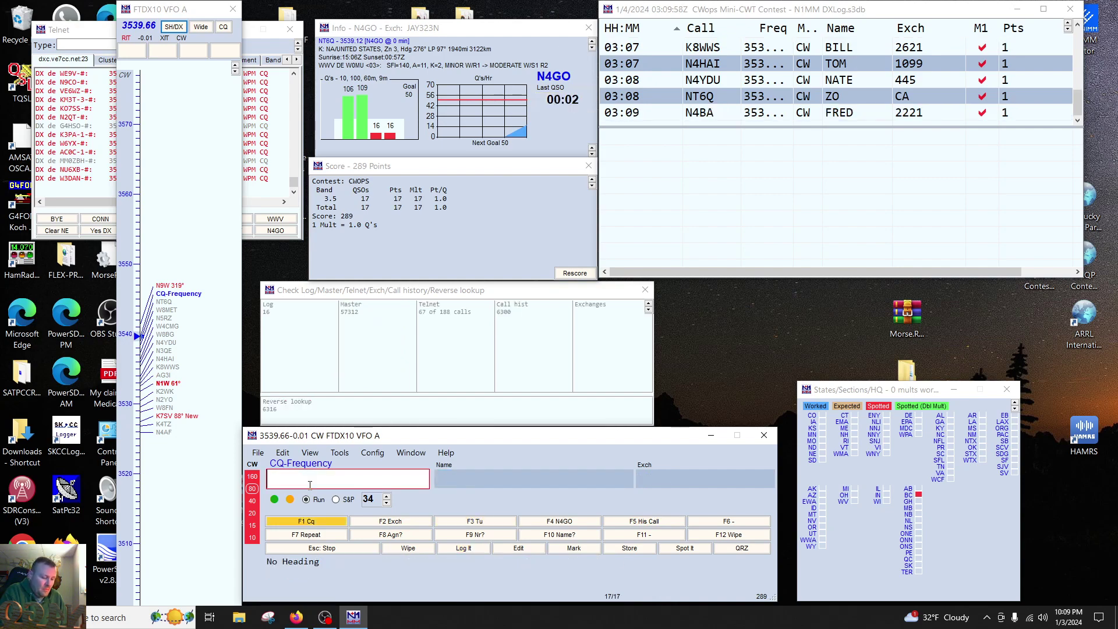
pyautogui.press('pageup')
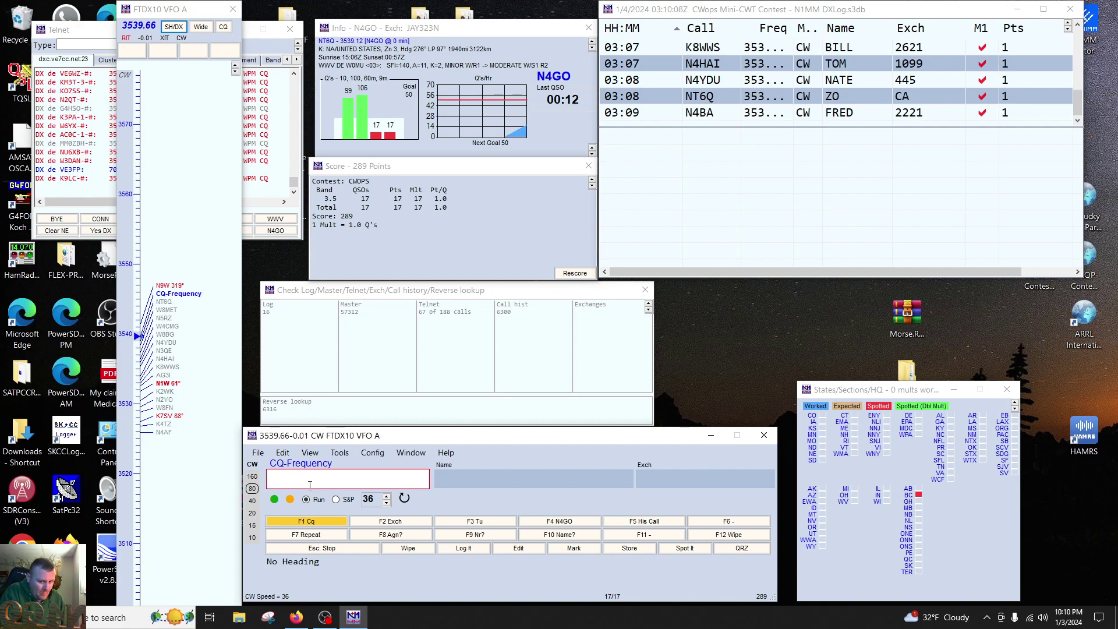
pyautogui.write('A')
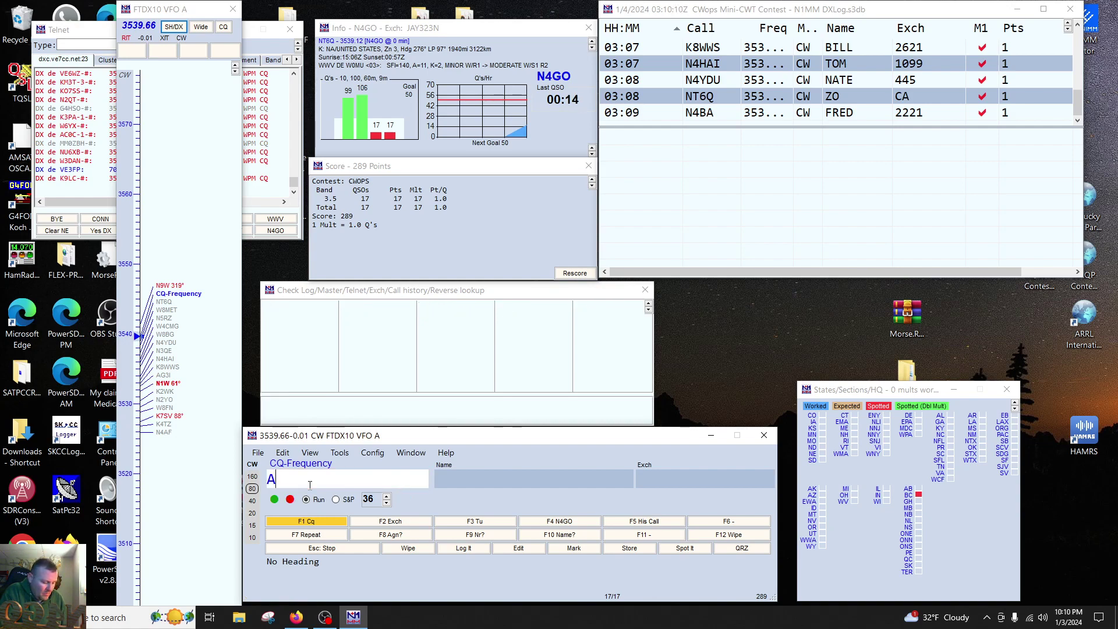
pyautogui.write('B4EB')
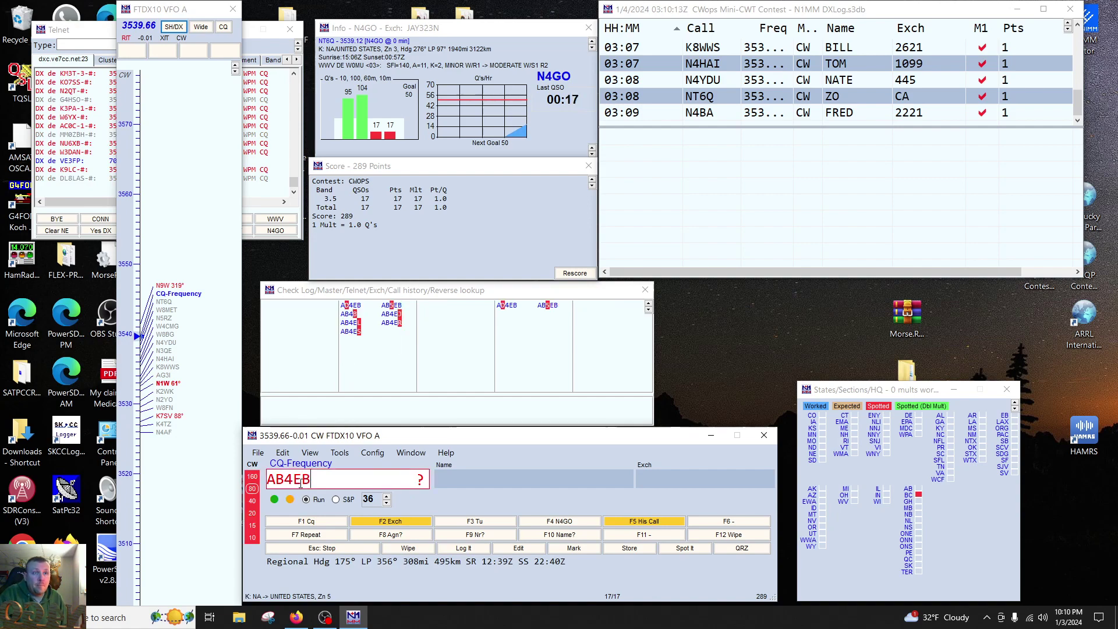
pyautogui.press('F8')
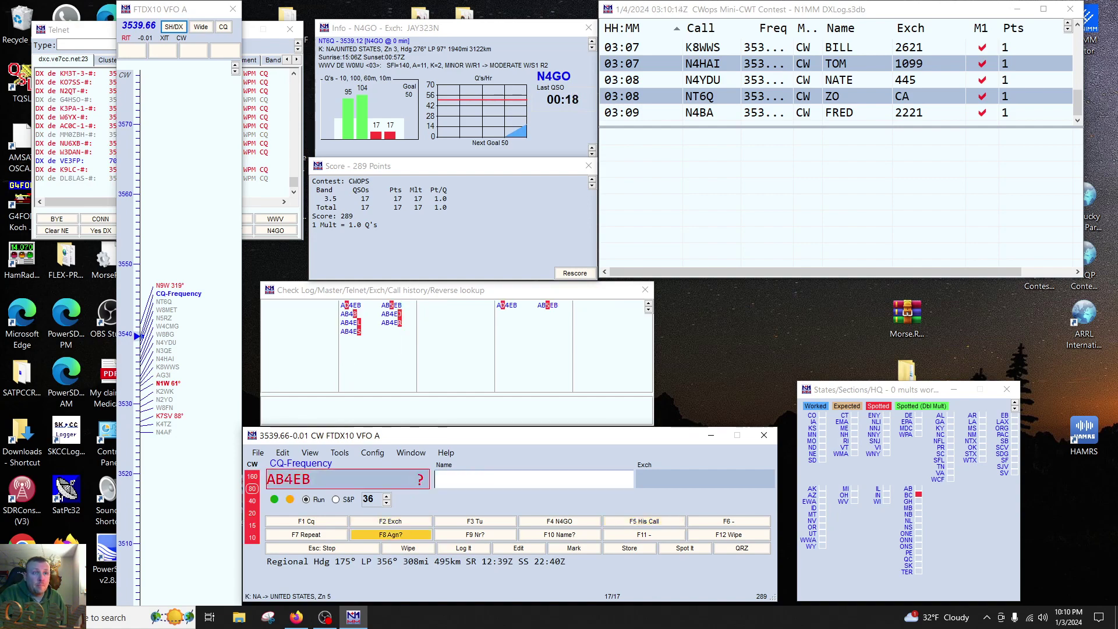
# Step: Correct the caller's callsign to AD4EB and log the contact with its call-history name and exchange
pyautogui.click(287, 481)
pyautogui.press('BackSpace')
pyautogui.write('D')
pyautogui.press('Return')
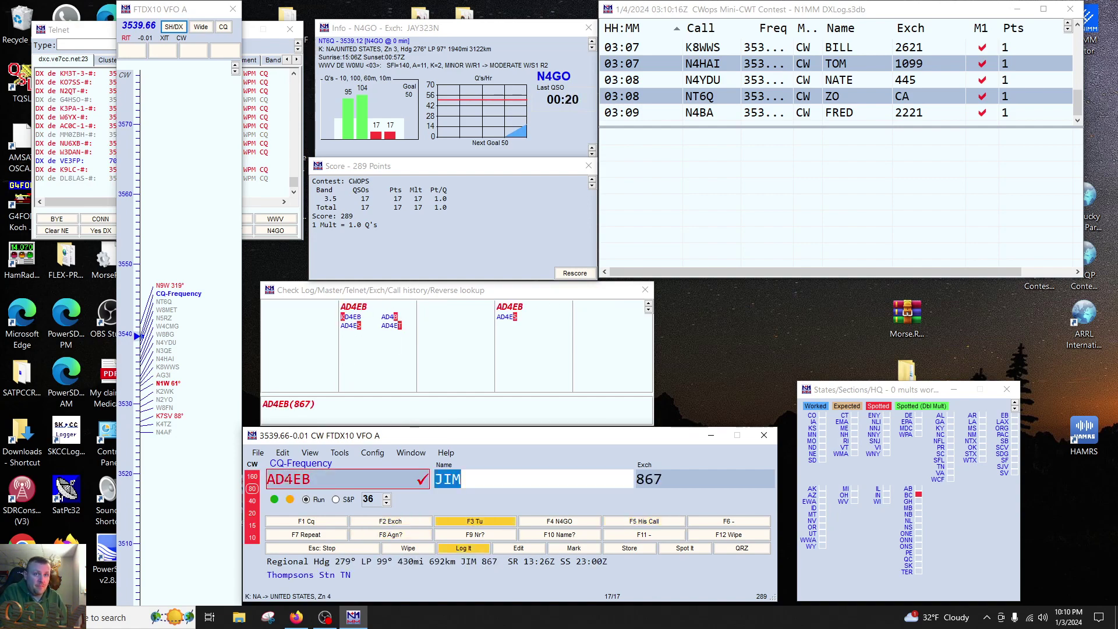
pyautogui.press('Tab')
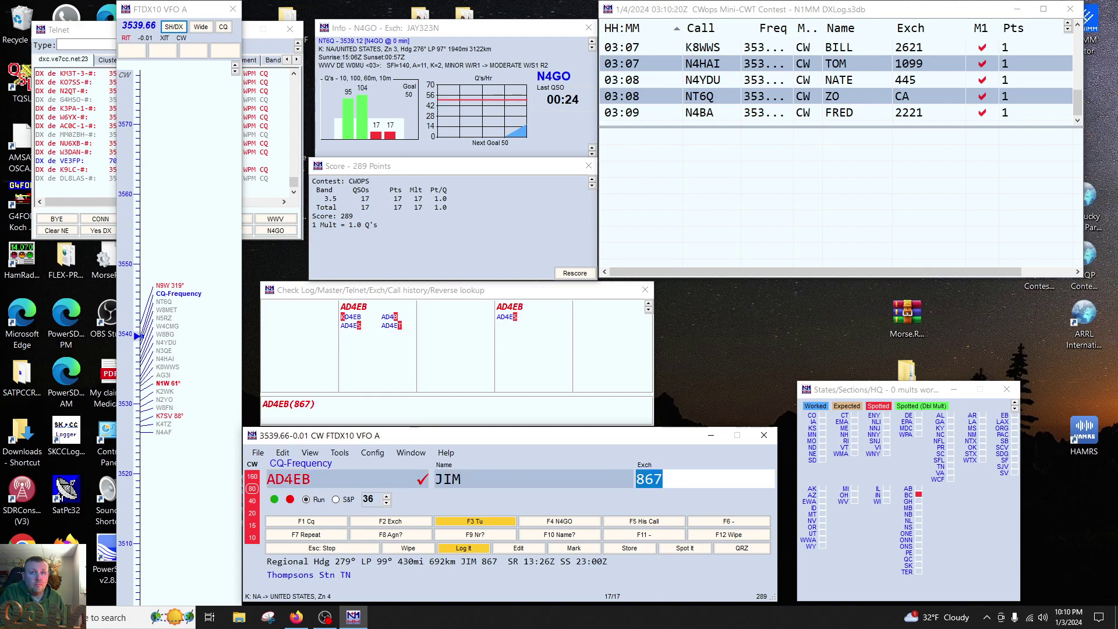
pyautogui.press('Return')
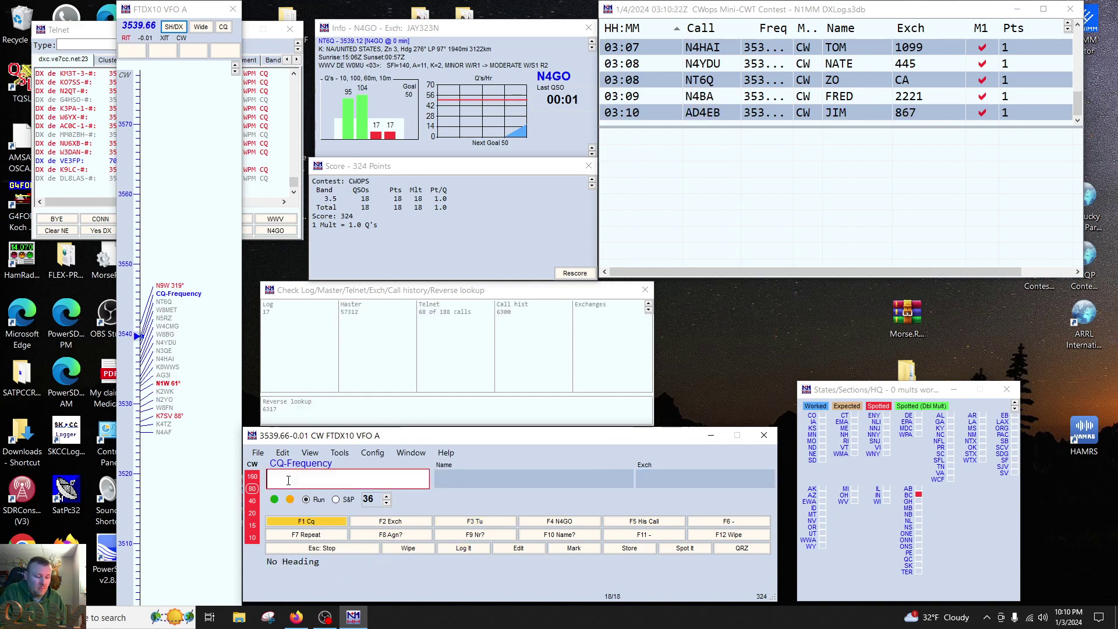
# Step: Answer the next caller, amend the entered N1RD to N1RBD, and log the contact with its call-history details
pyautogui.press('Return')
pyautogui.write('N')
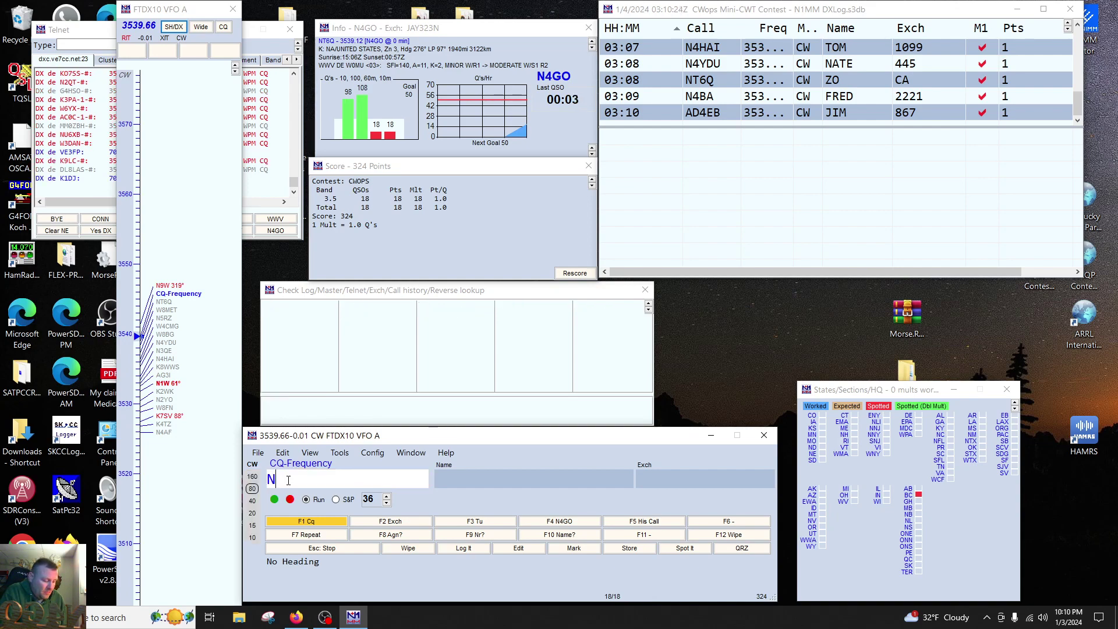
pyautogui.write('1RD')
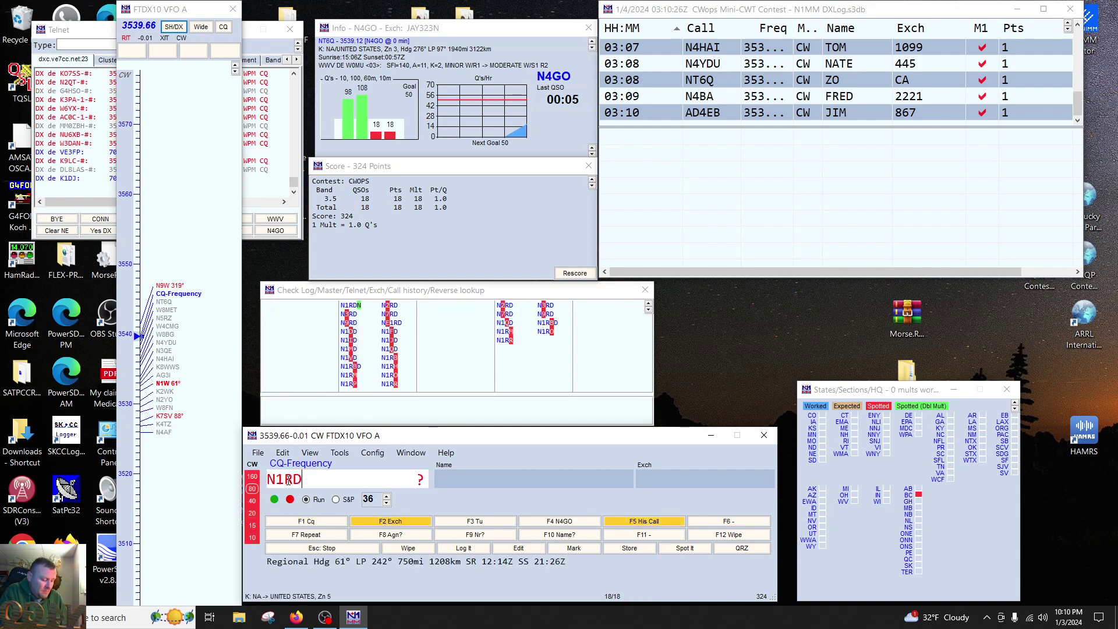
pyautogui.click(288, 480)
pyautogui.write('B')
pyautogui.press('Return')
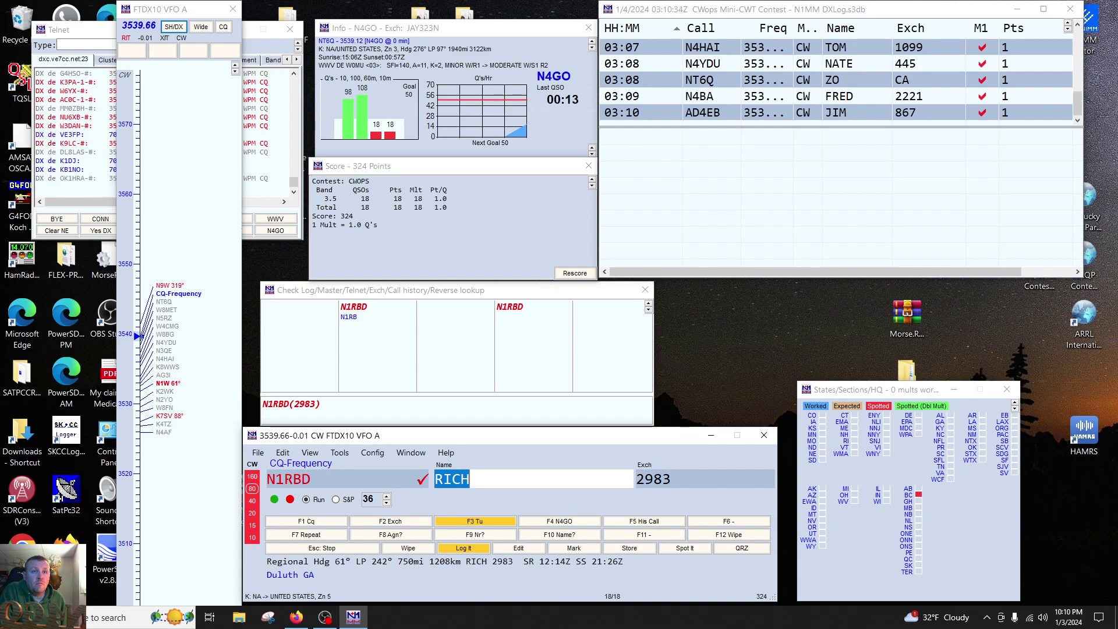
pyautogui.press('Tab')
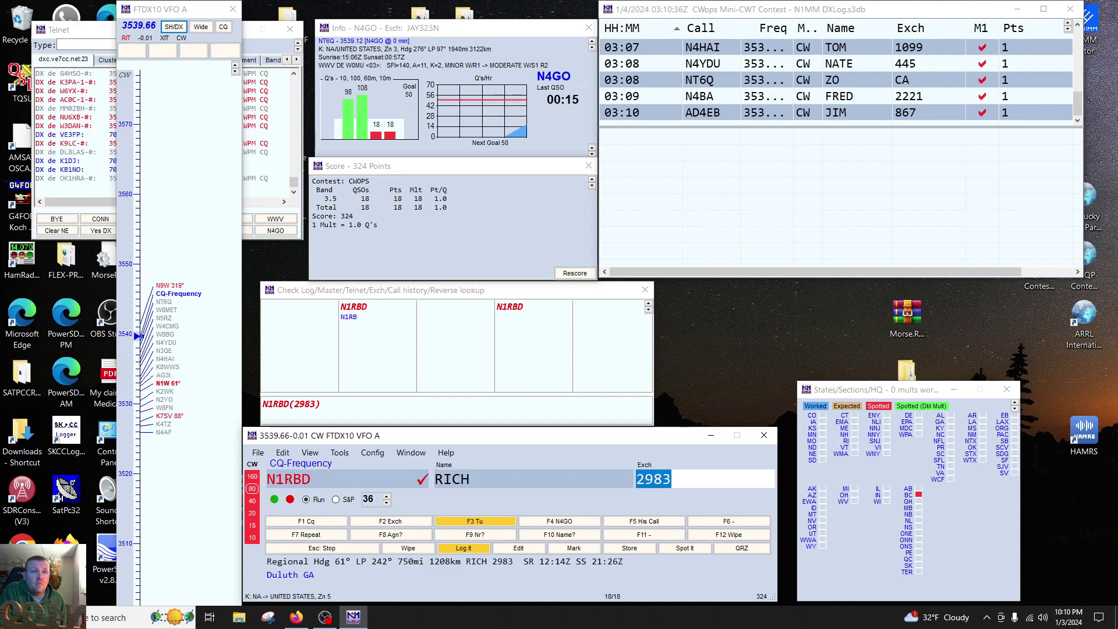
pyautogui.press('Return')
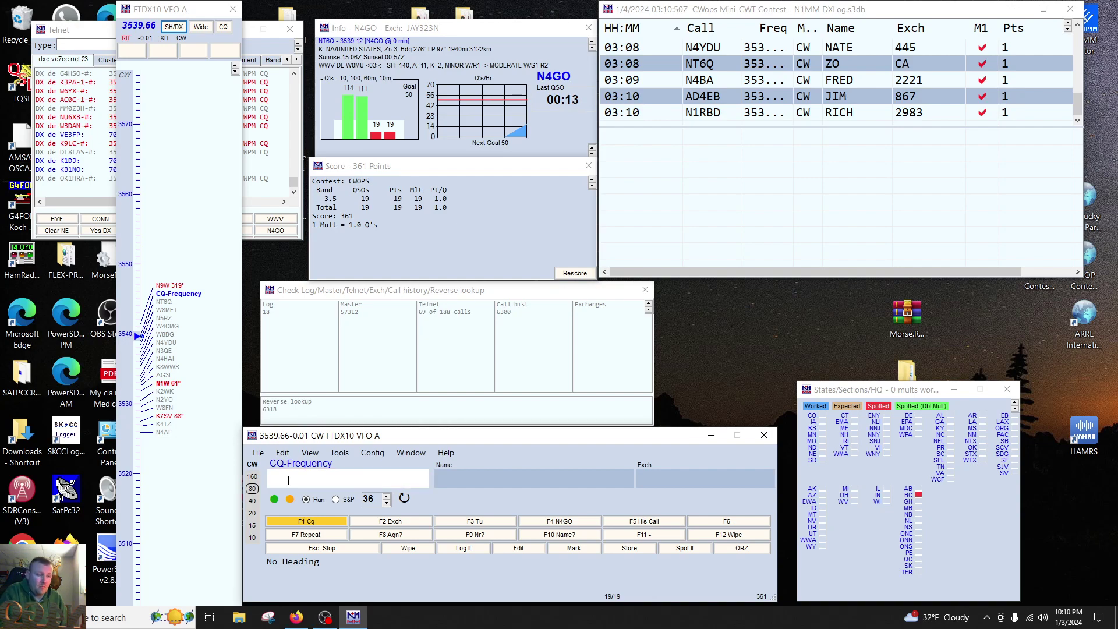
pyautogui.write('N')
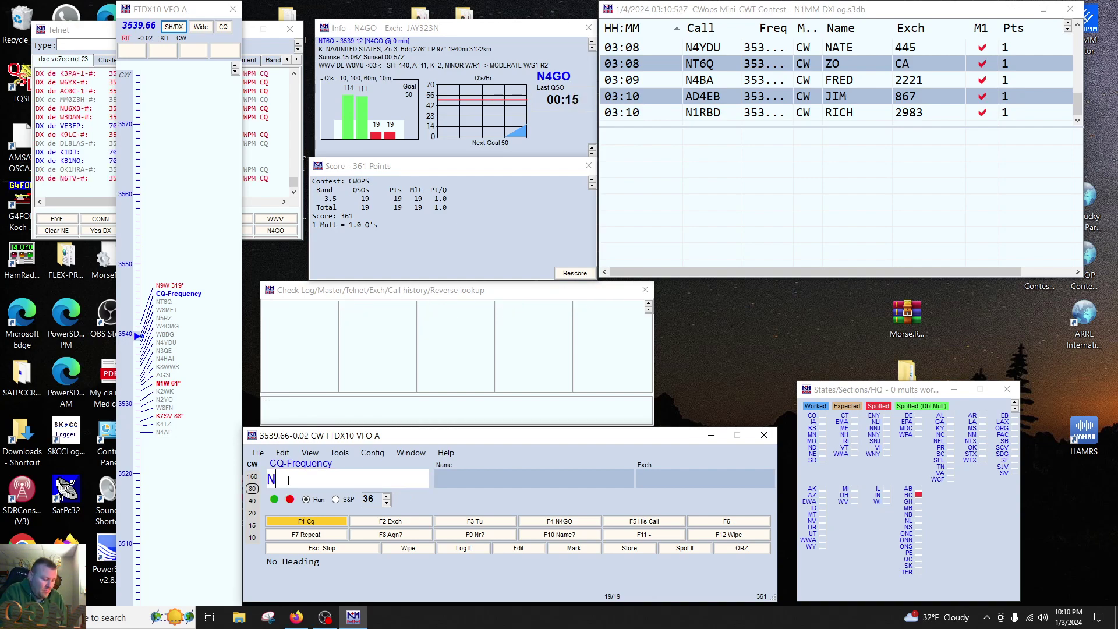
pyautogui.write('5XE')
pyautogui.press('Return')
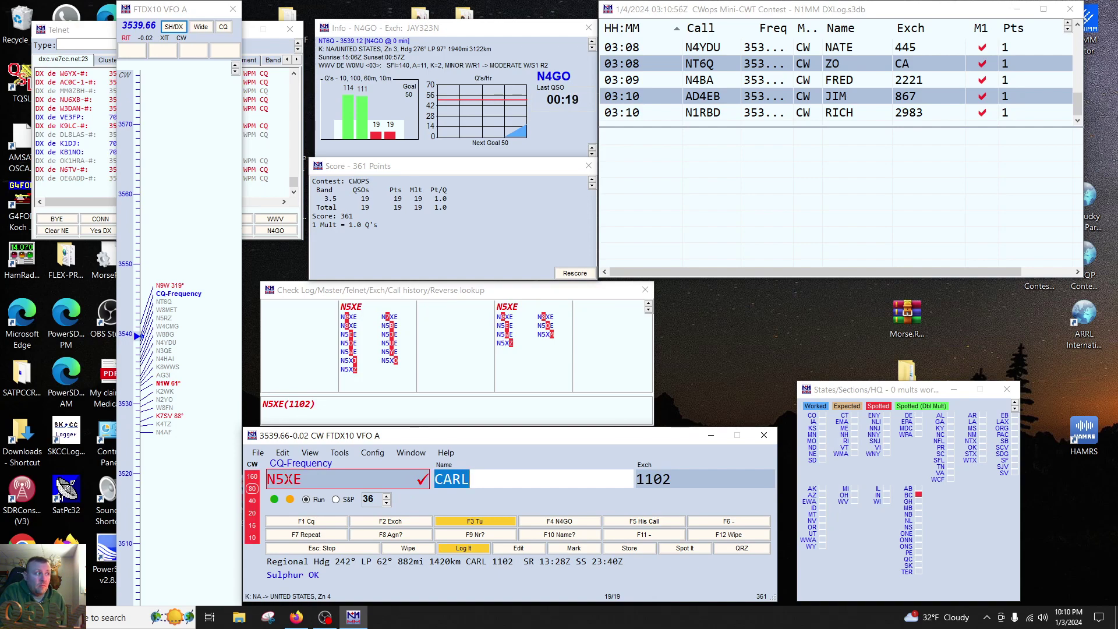
pyautogui.press('Return')
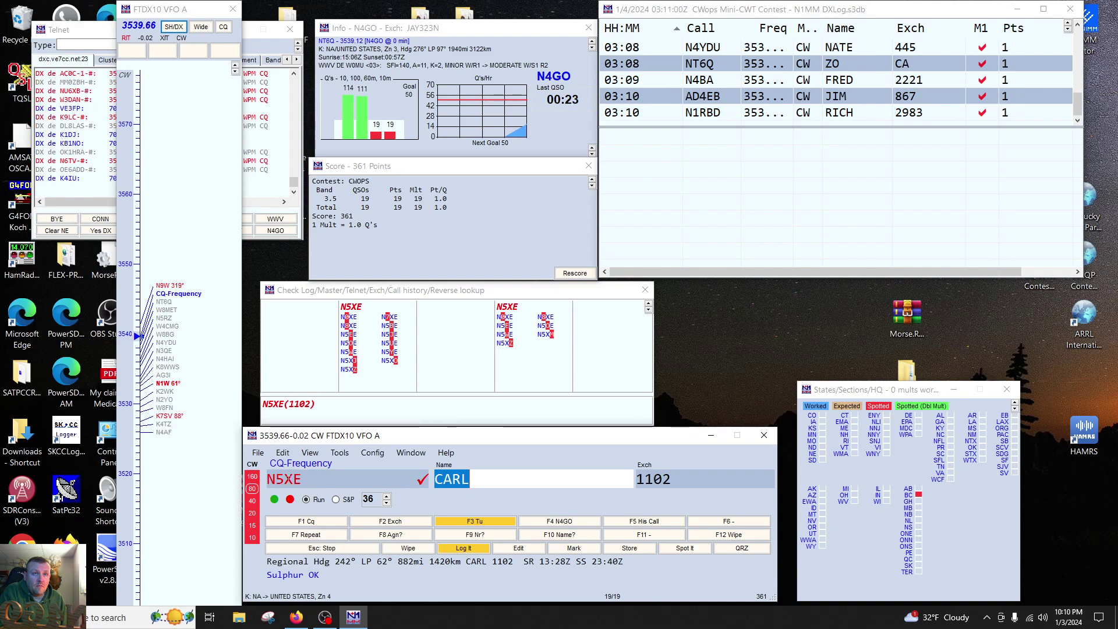
pyautogui.press('Tab')
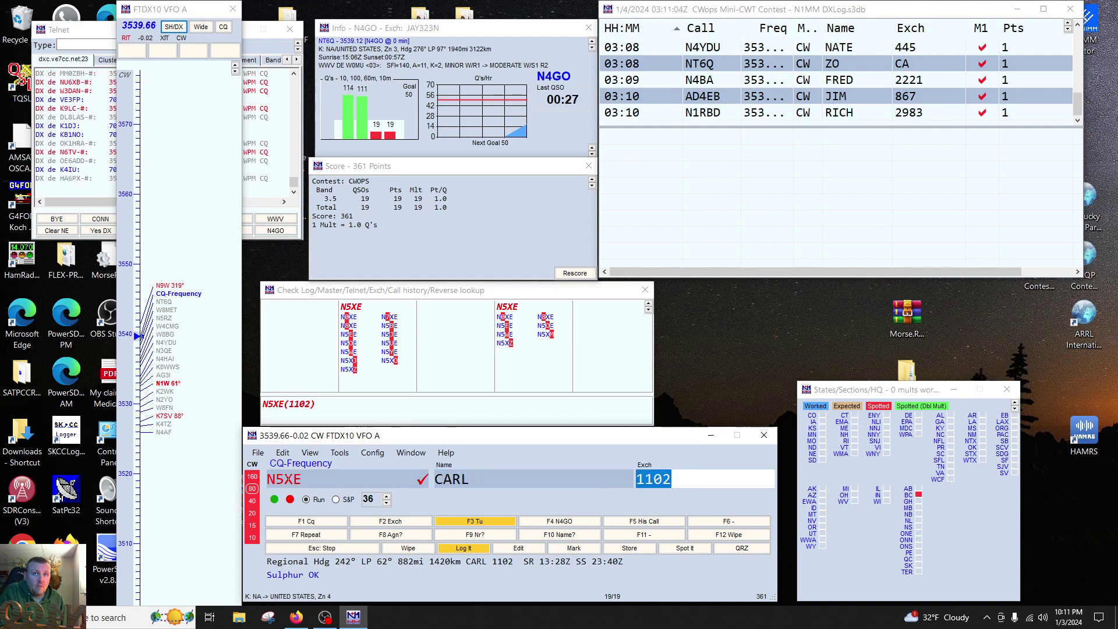
pyautogui.press('Return')
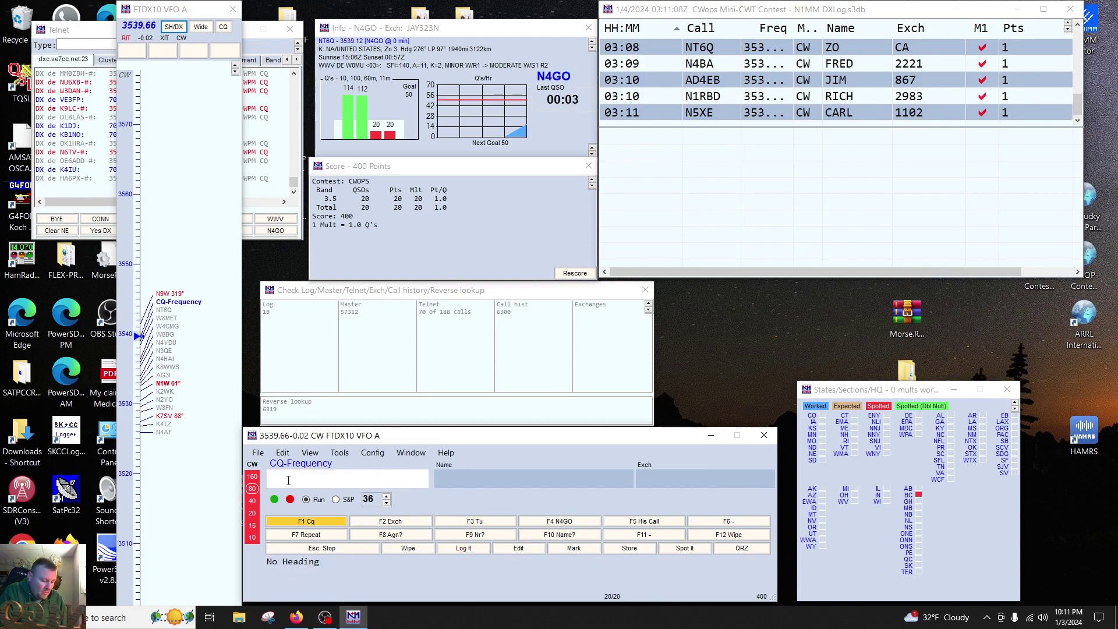
pyautogui.write('KA0')
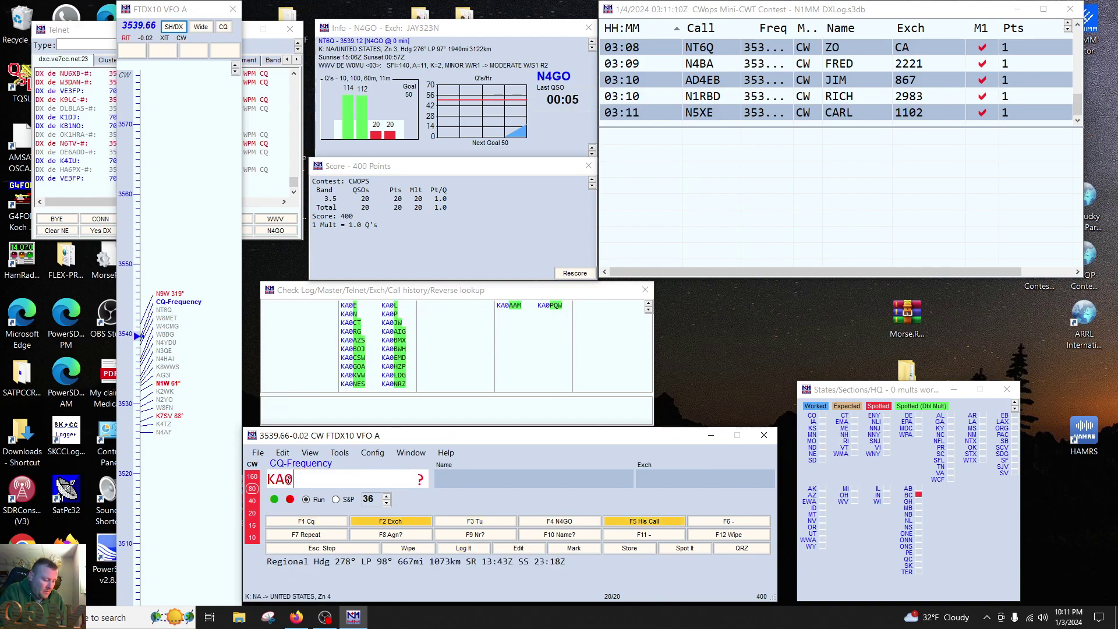
pyautogui.write('PQW')
pyautogui.press('Return')
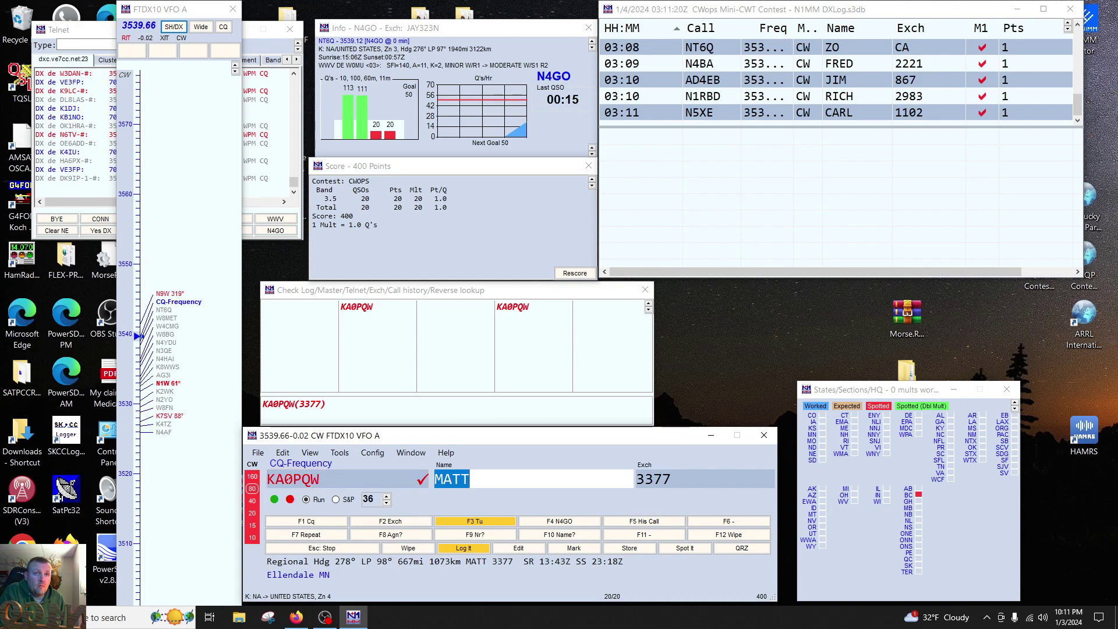
pyautogui.click(652, 479)
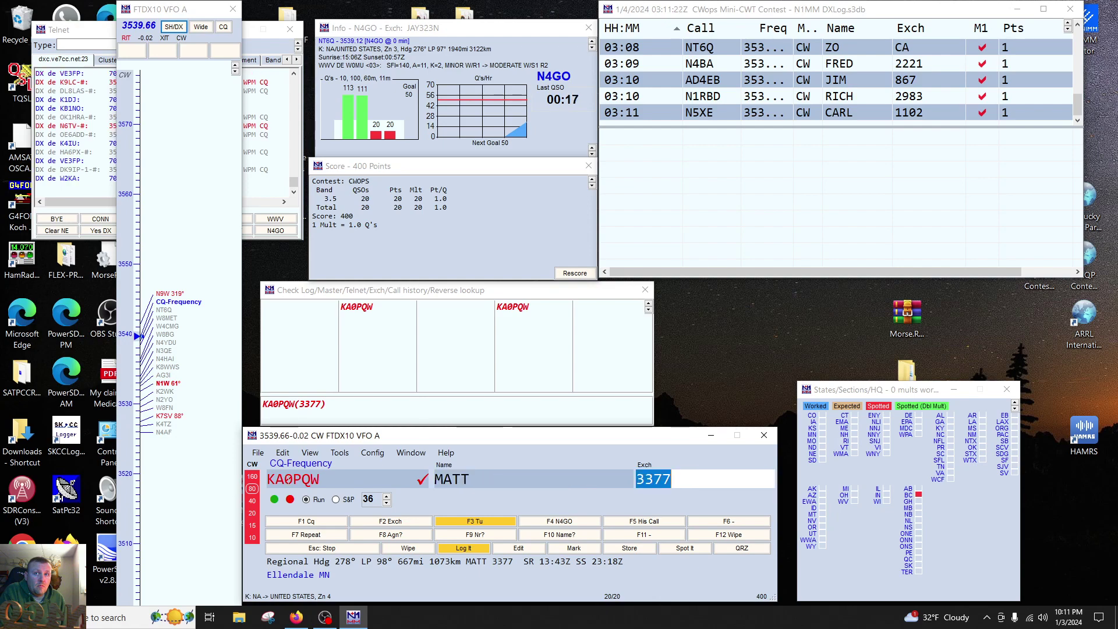
pyautogui.press('Return')
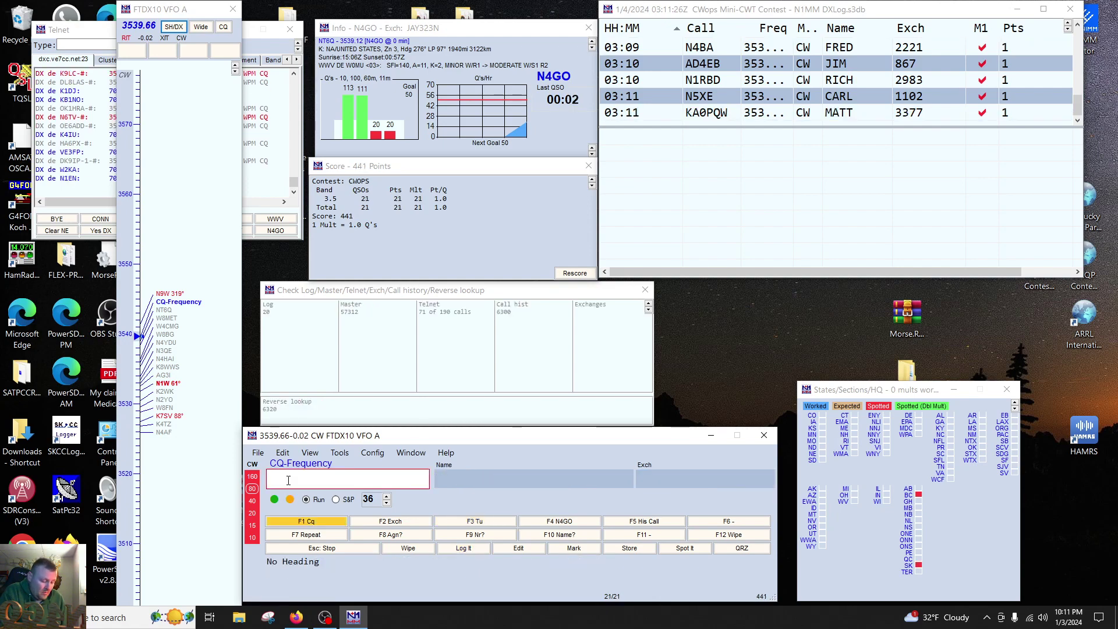
pyautogui.press('F1')
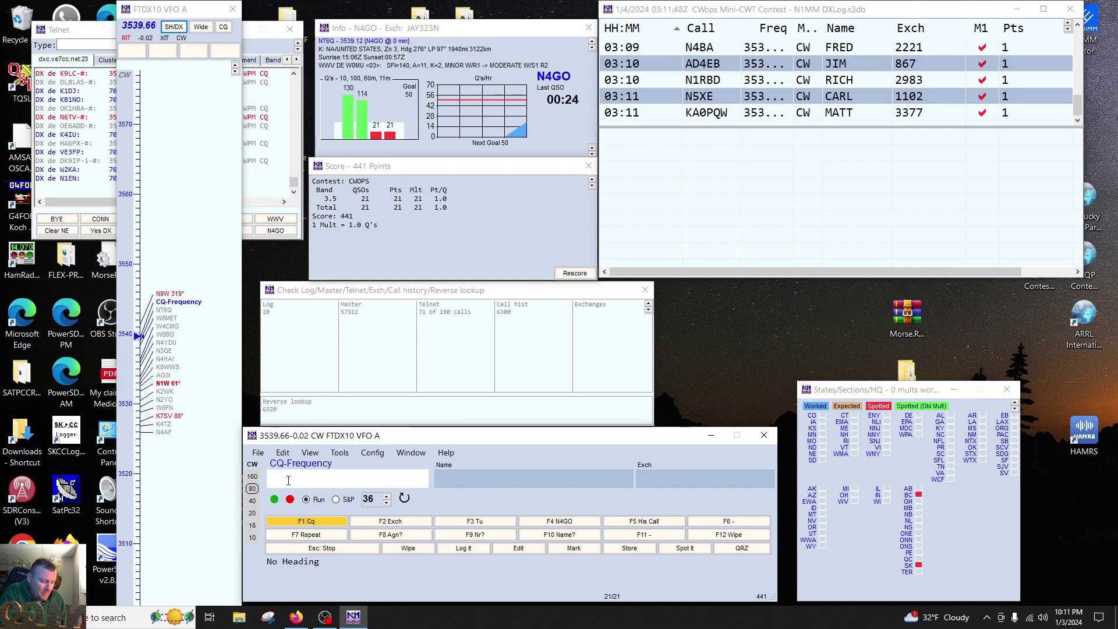
# Step: Call CQ on the run frequency and answer the next caller as WW3H
pyautogui.press('F1')
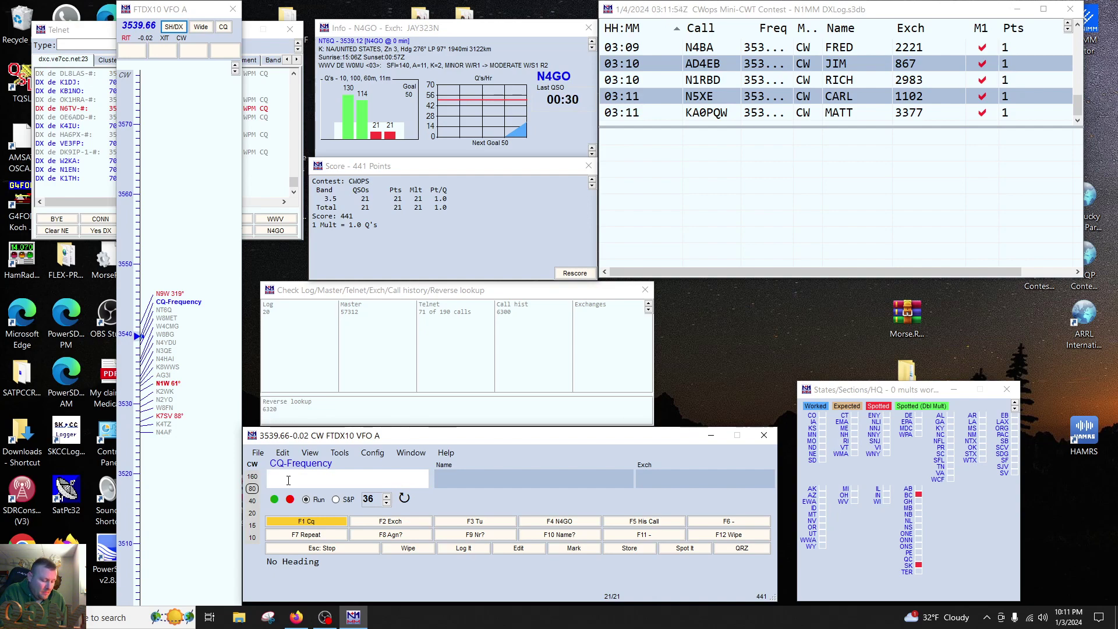
pyautogui.press('F1')
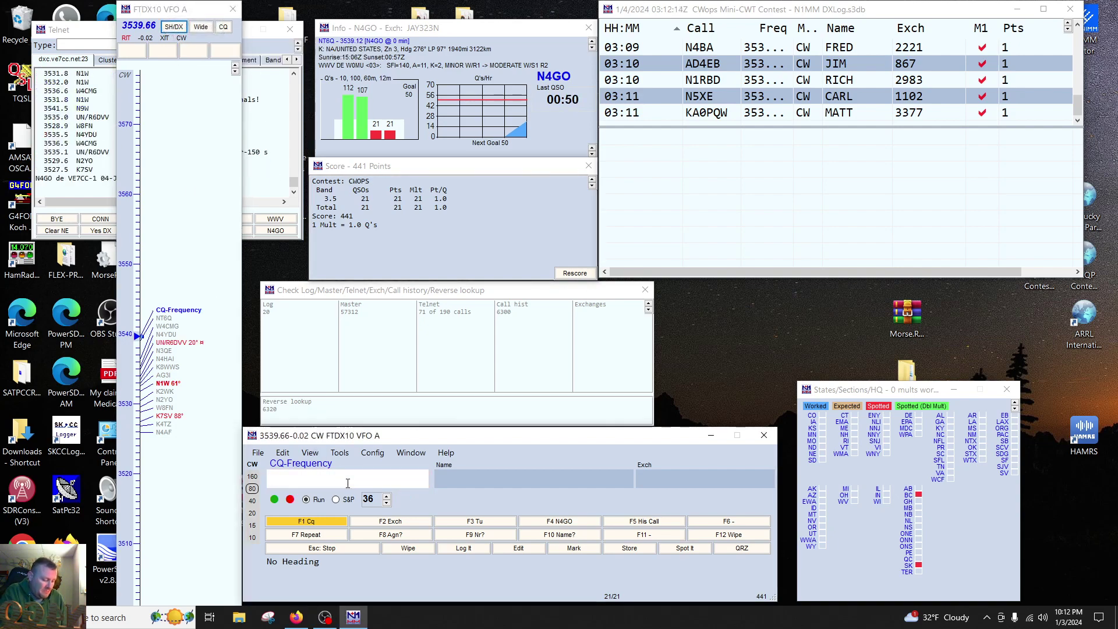
pyautogui.write('3')
pyautogui.press('BackSpace')
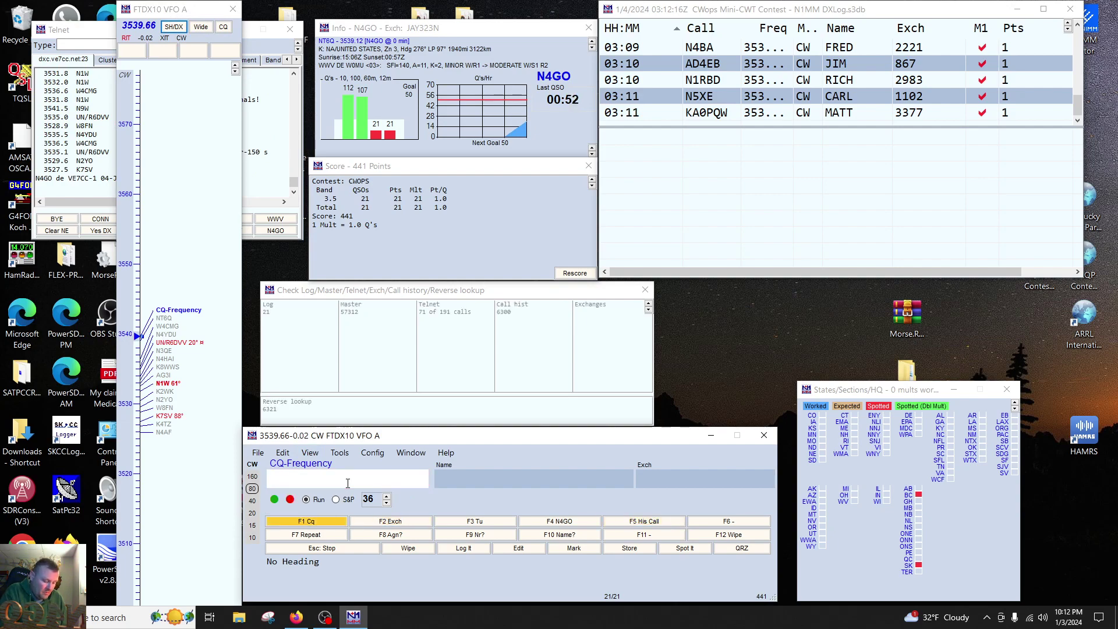
pyautogui.write('WW3')
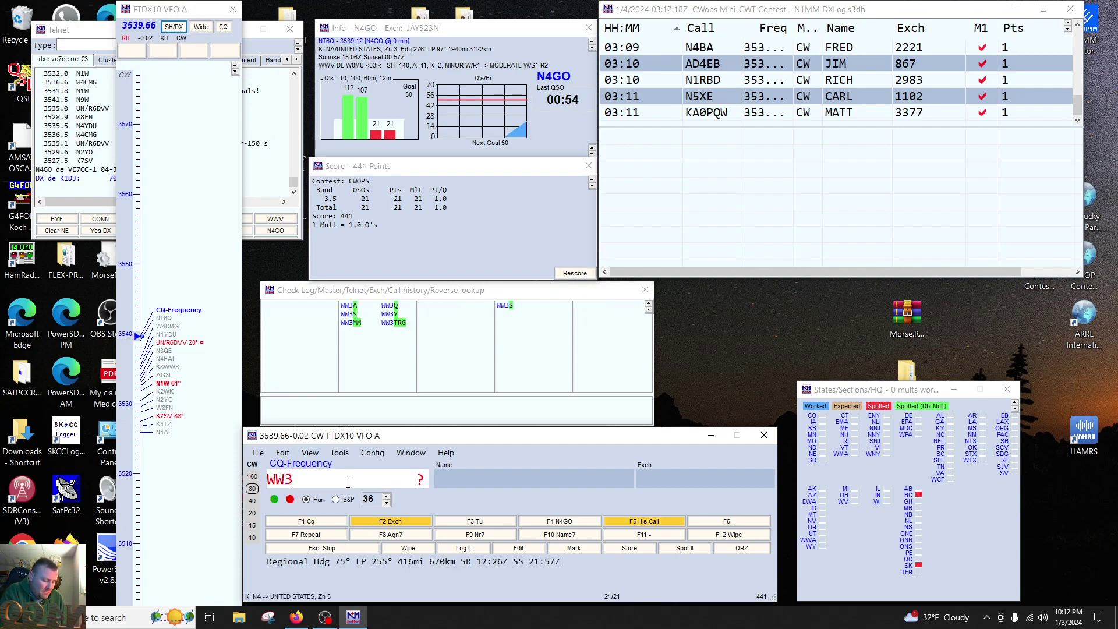
pyautogui.write('H')
pyautogui.press('Return')
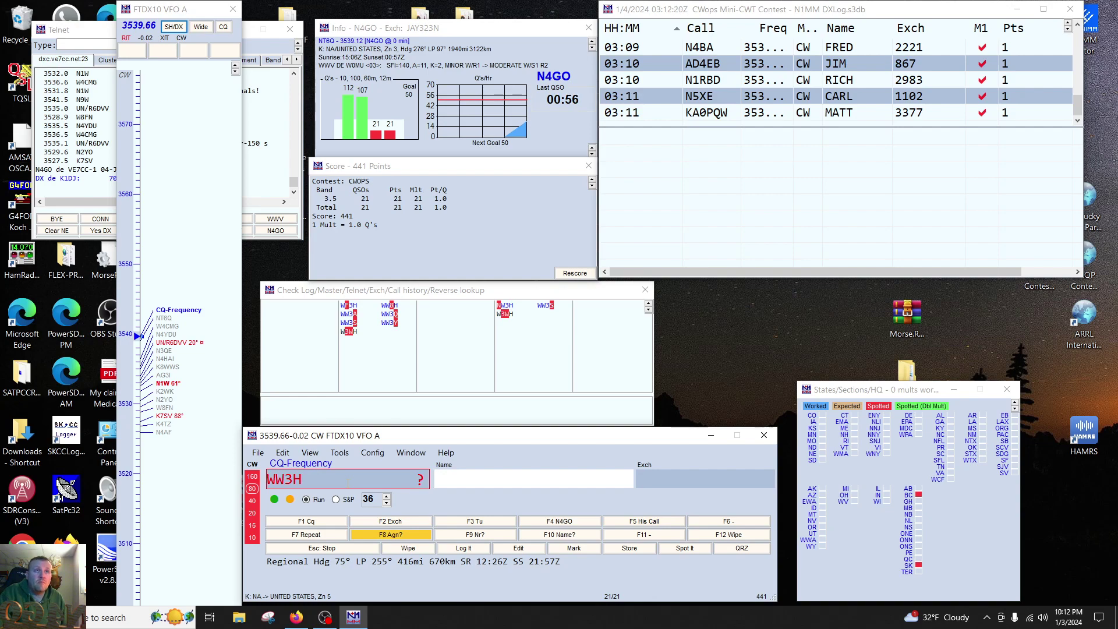
pyautogui.click(350, 482)
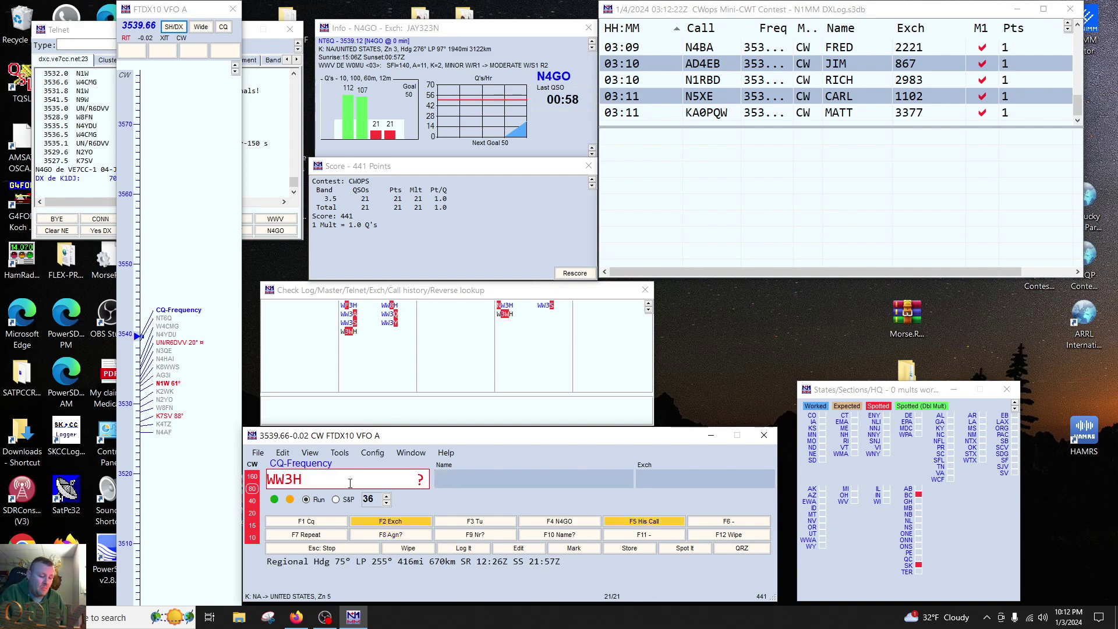
pyautogui.press('BackSpace')
pyautogui.write('S')
pyautogui.press('Return')
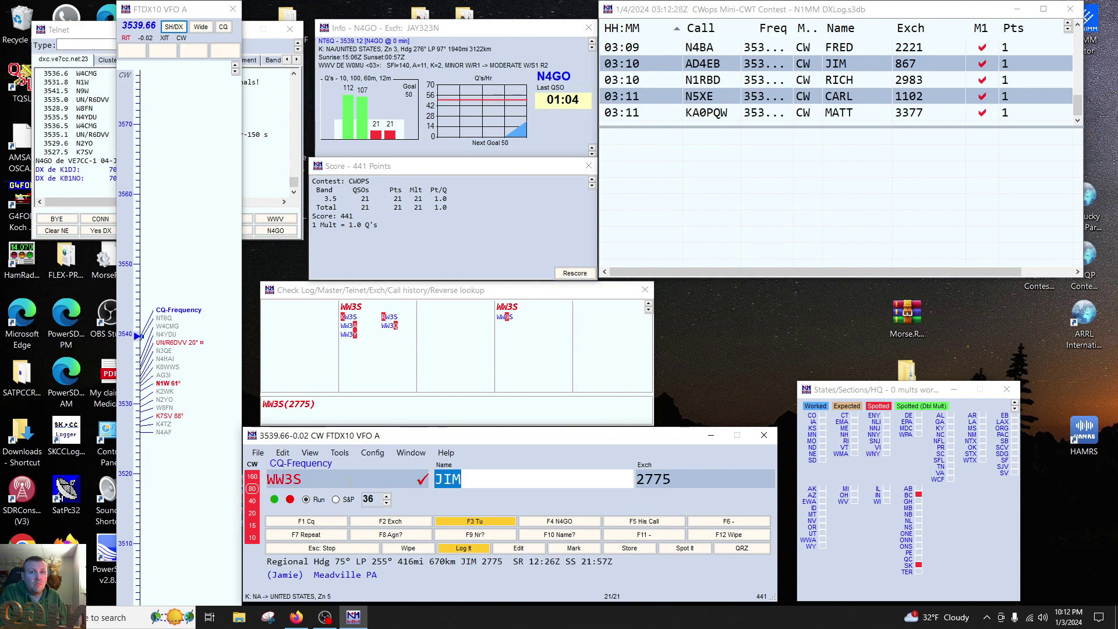
pyautogui.press('Tab')
pyautogui.press('Return')
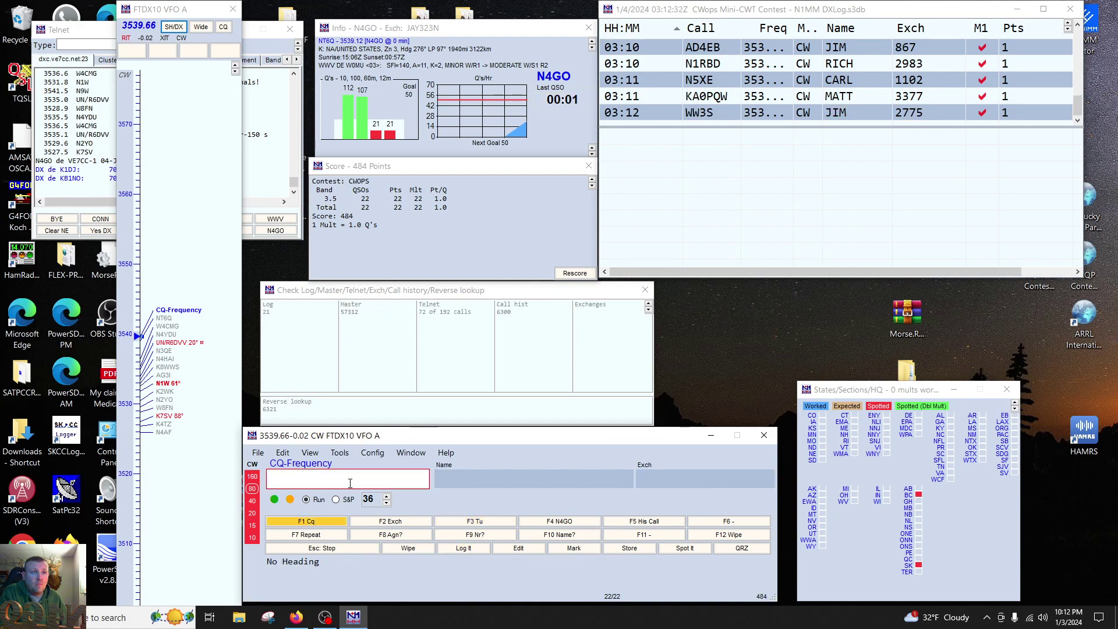
pyautogui.press('Return')
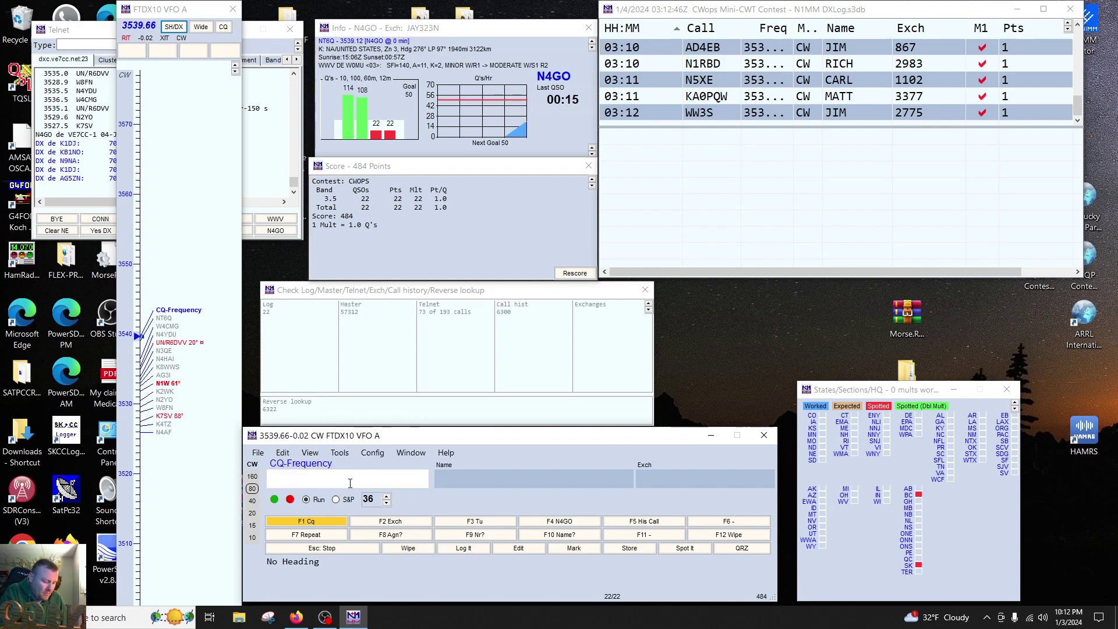
pyautogui.write('N')
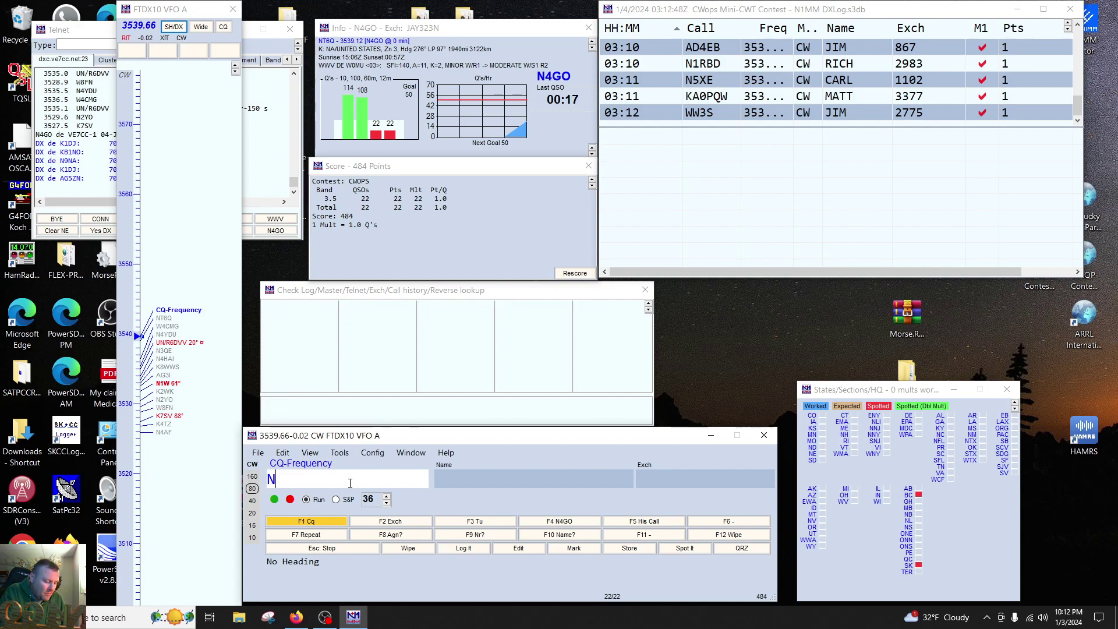
pyautogui.write('Q2W')
pyautogui.press('Return')
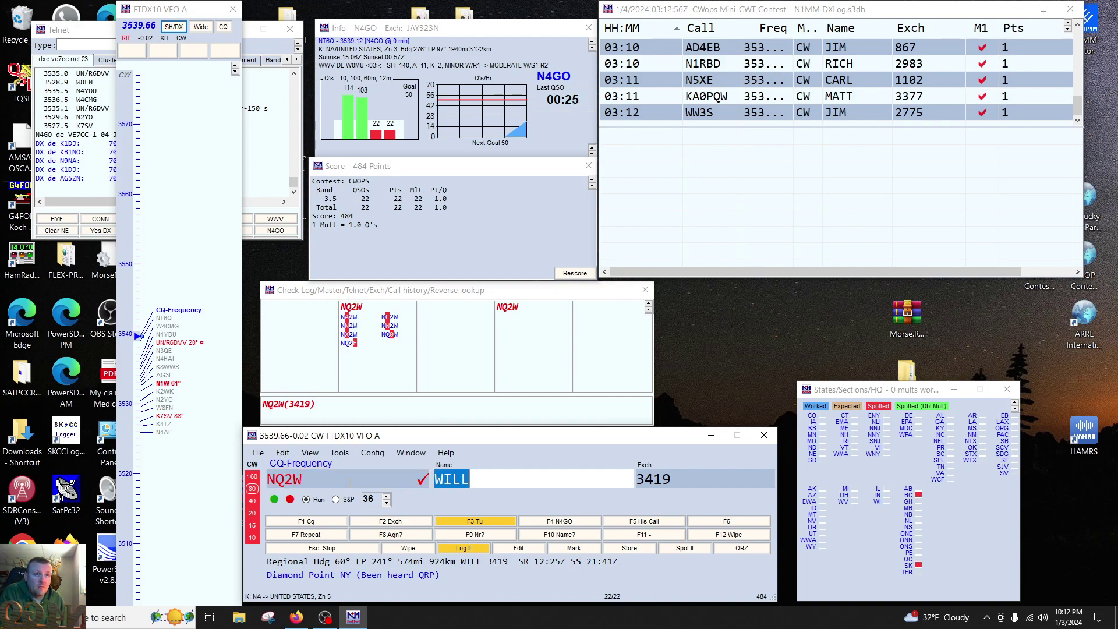
pyautogui.press('Tab')
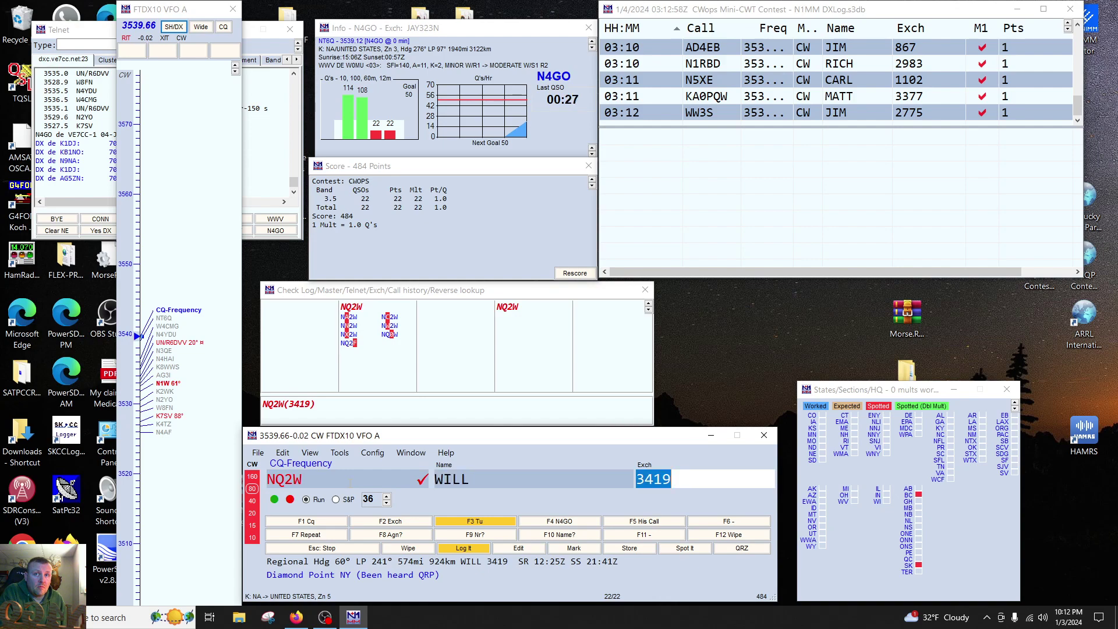
pyautogui.press('Return')
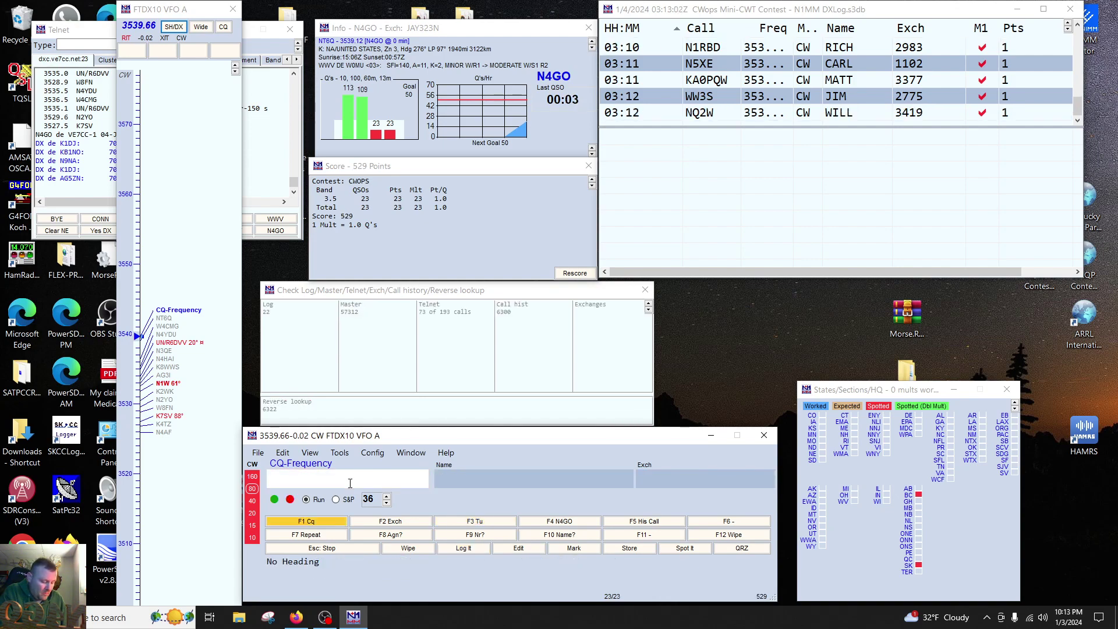
# Step: Try to work NJ7V on the run frequency, and clear the entry without logging it
pyautogui.write('NJ7V')
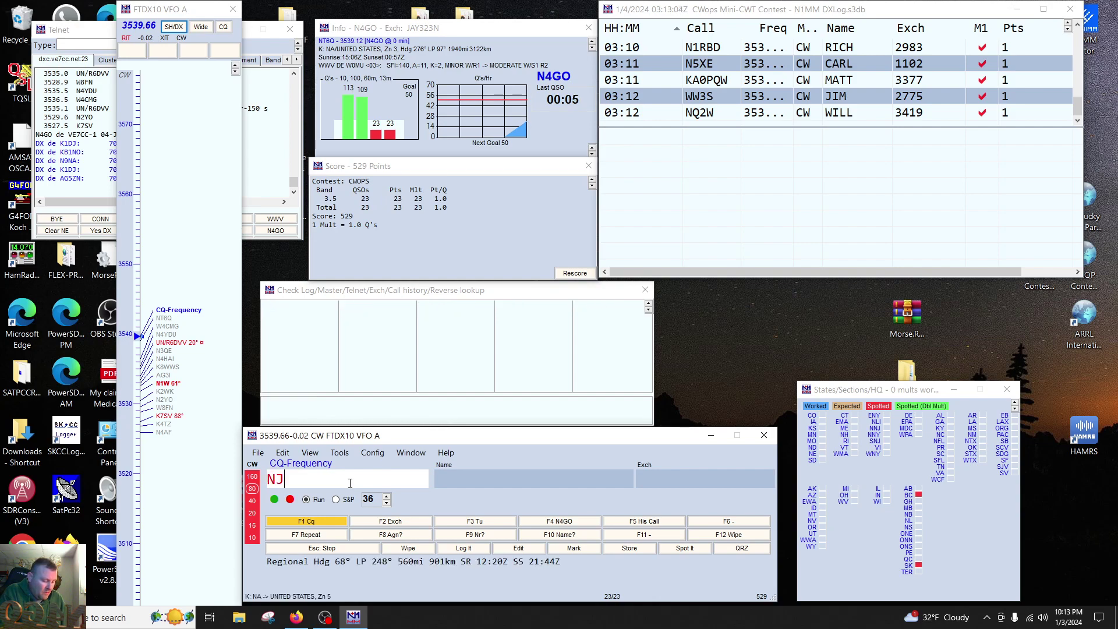
pyautogui.press('Return')
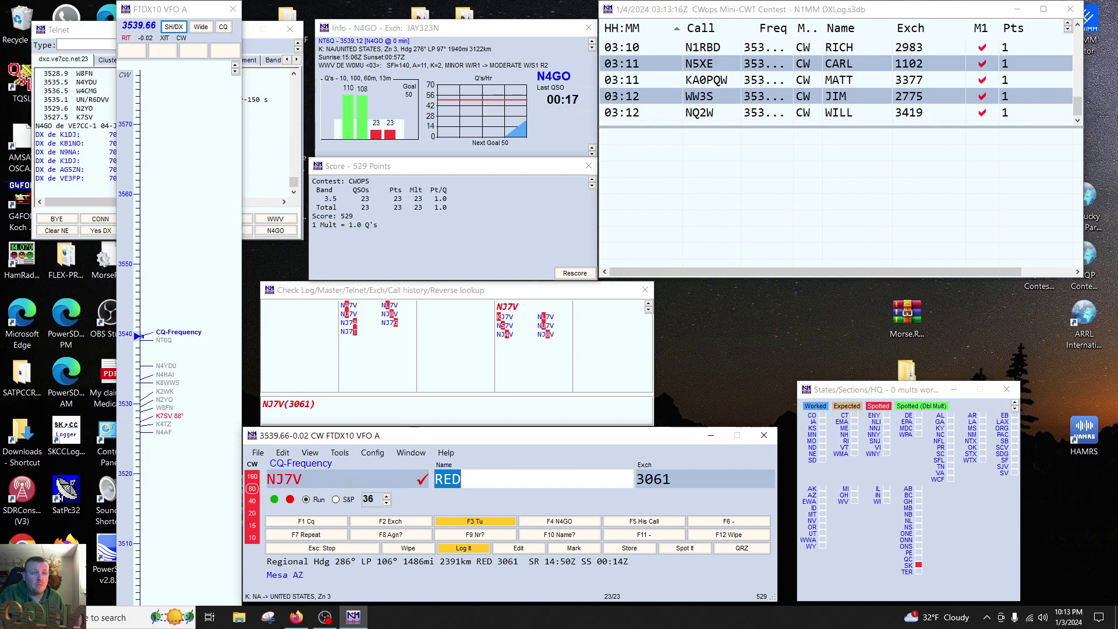
pyautogui.click(350, 482)
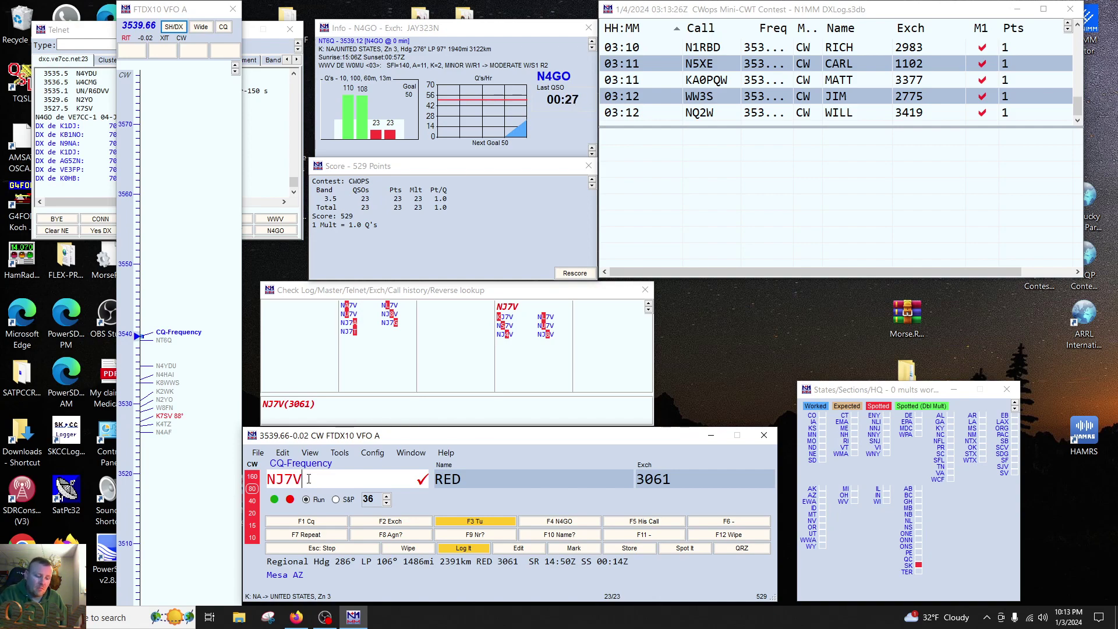
pyautogui.press('BackSpace')
pyautogui.press('BackSpace')
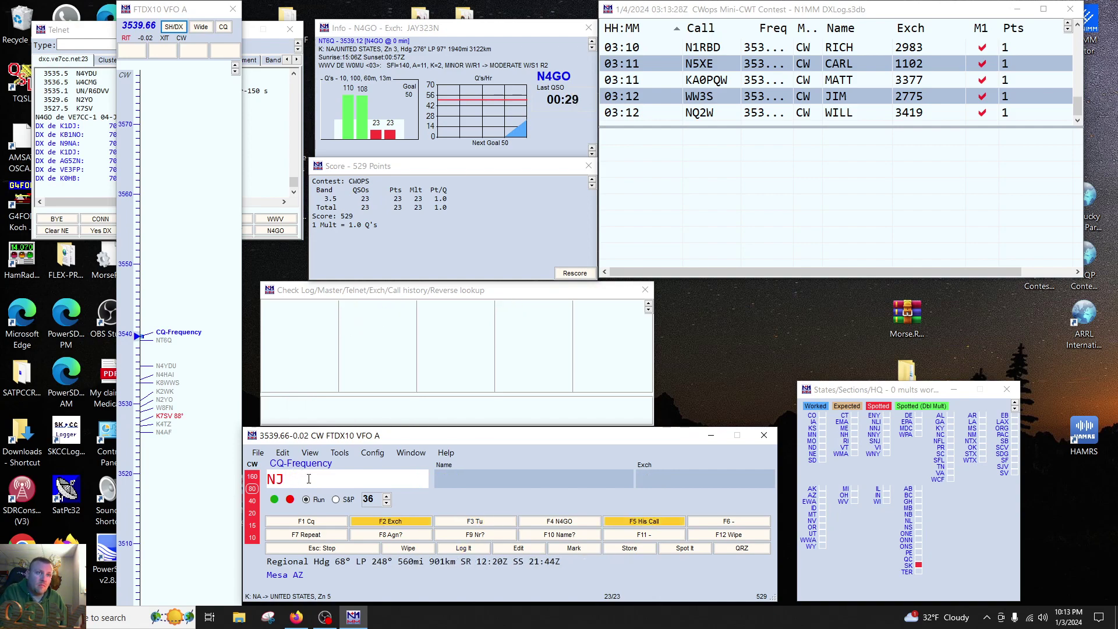
pyautogui.press('BackSpace')
pyautogui.press('BackSpace')
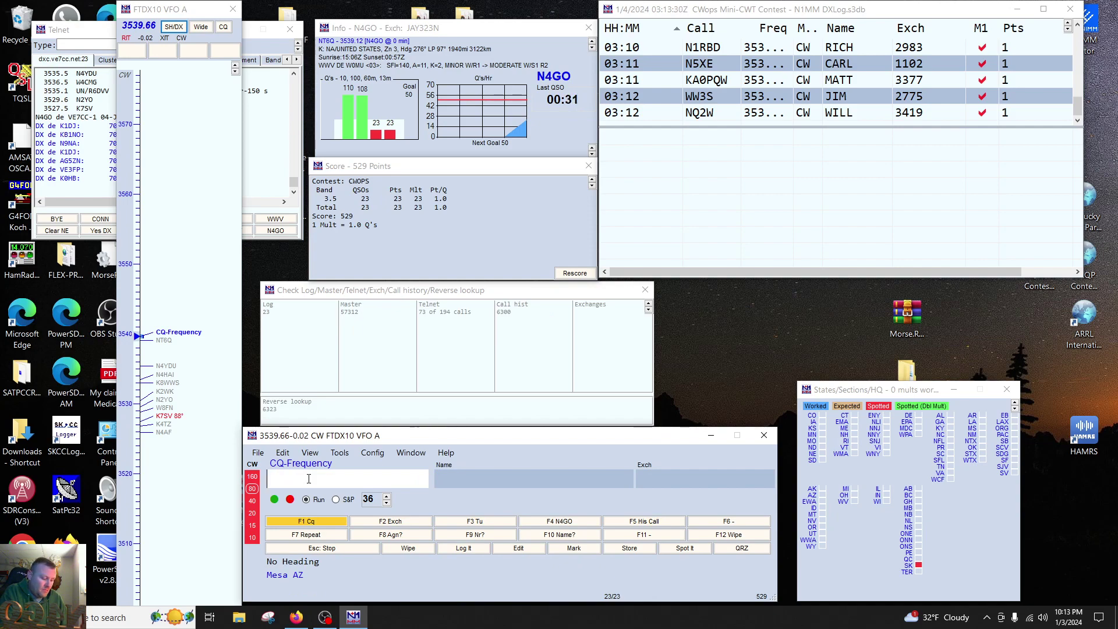
pyautogui.write('WJ9')
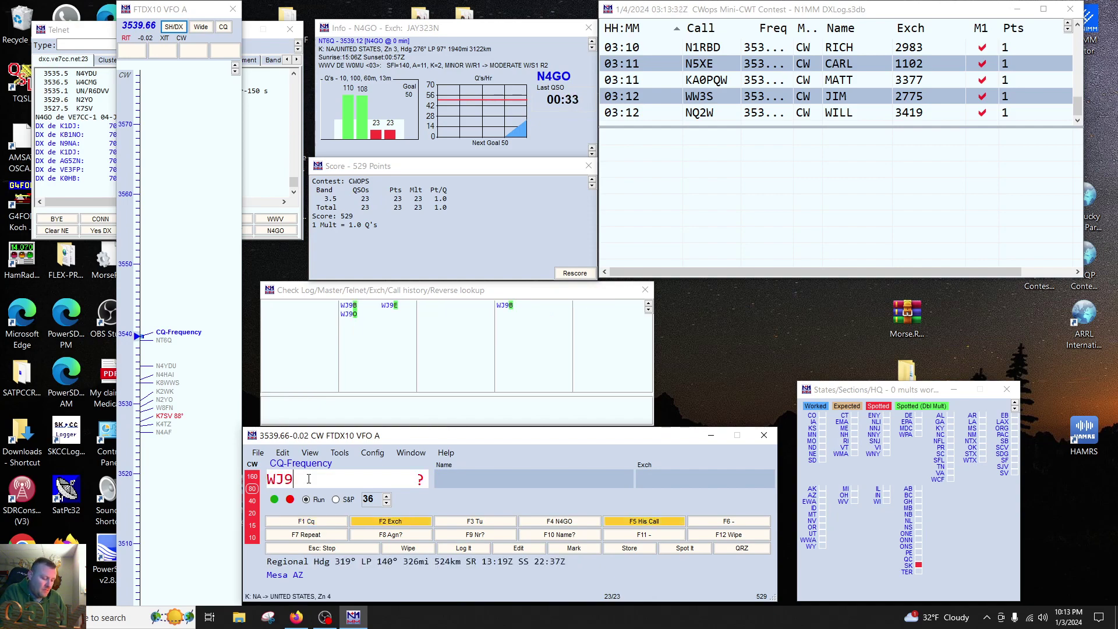
pyautogui.write('B')
pyautogui.press('Return')
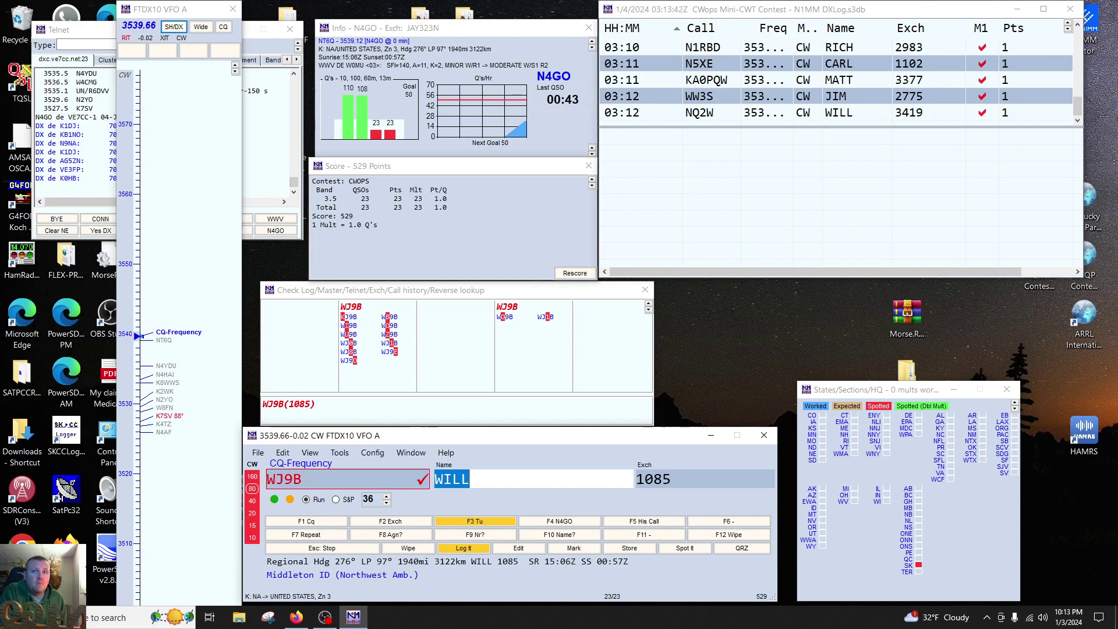
pyautogui.press('Tab')
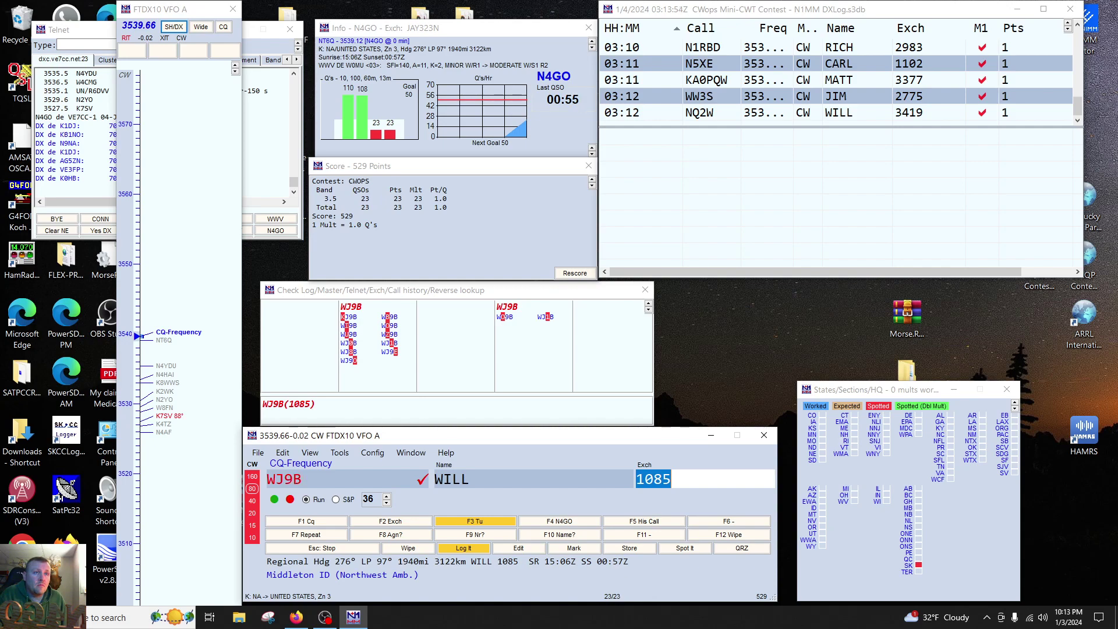
pyautogui.click(304, 480)
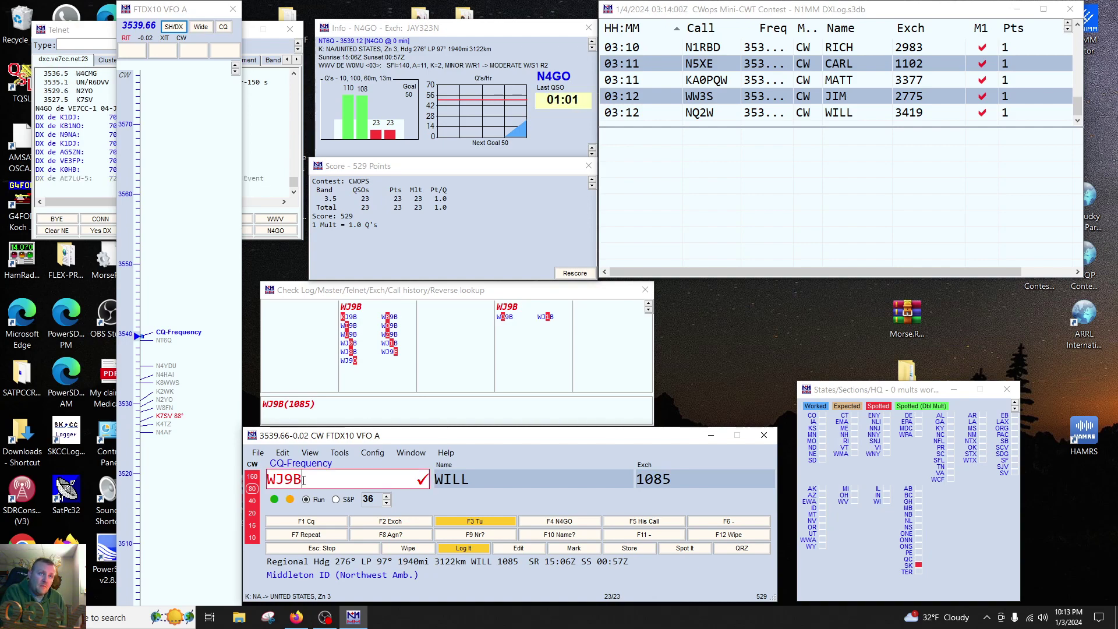
pyautogui.press('Tab')
pyautogui.click(304, 480)
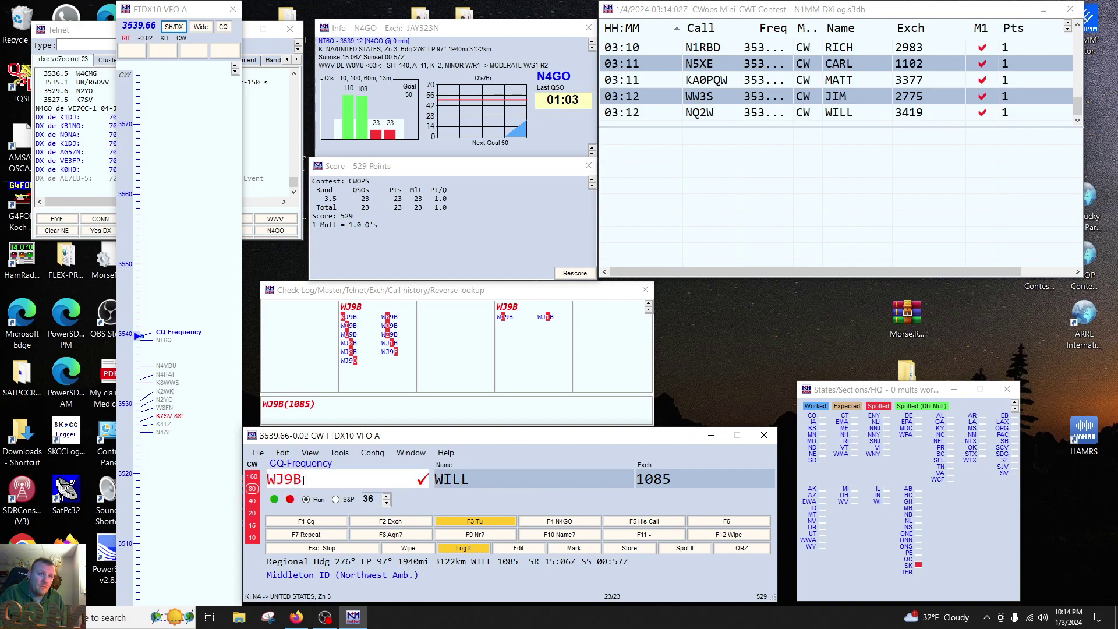
pyautogui.press('F12')
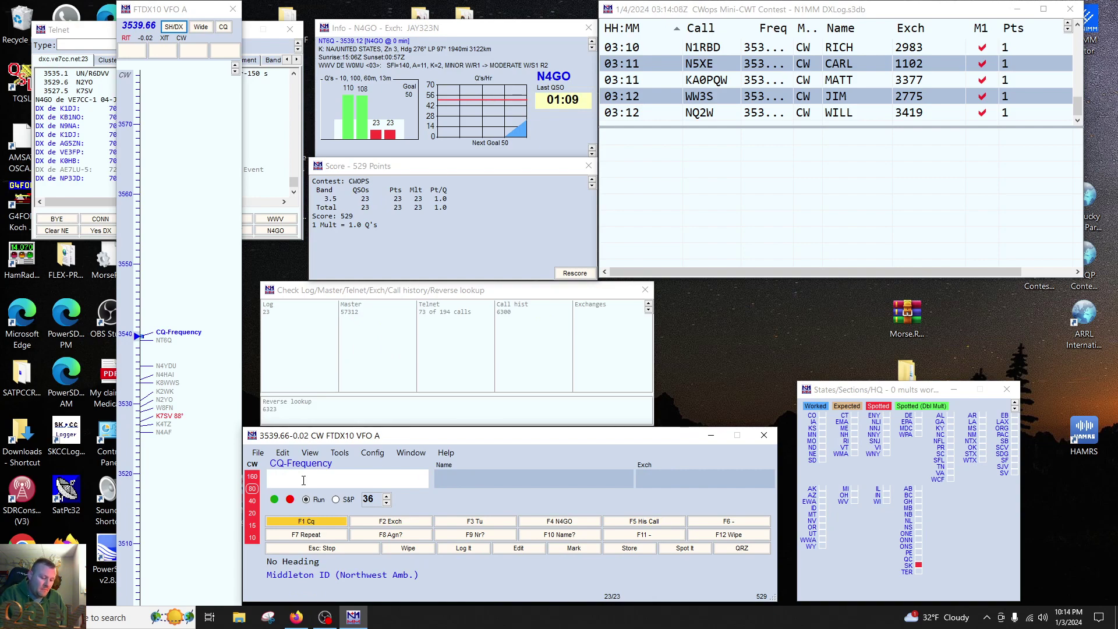
# Step: Resume CQ with the CW speed lowered to 34 and answer the next caller, amending the entered KC3W to KC4WQ
pyautogui.press('F1')
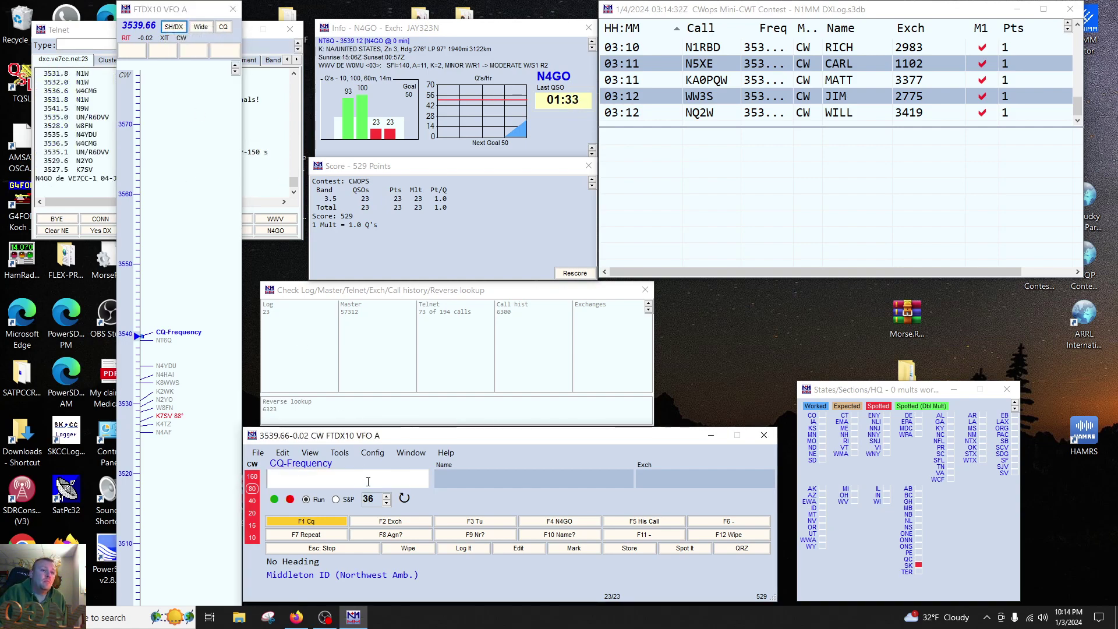
pyautogui.press('pagedown')
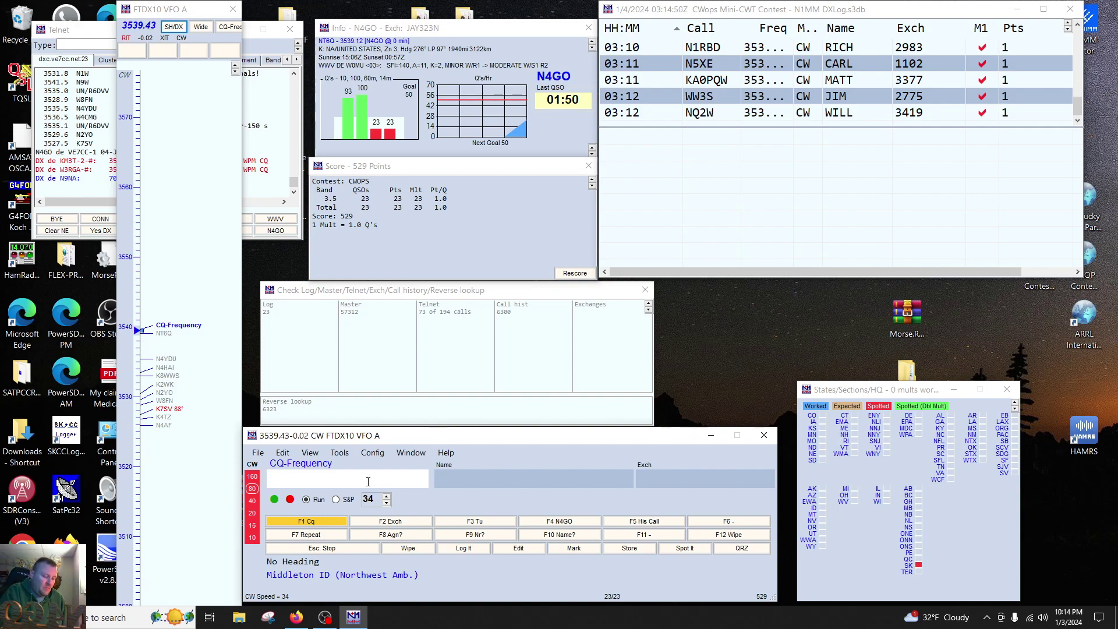
pyautogui.write('K')
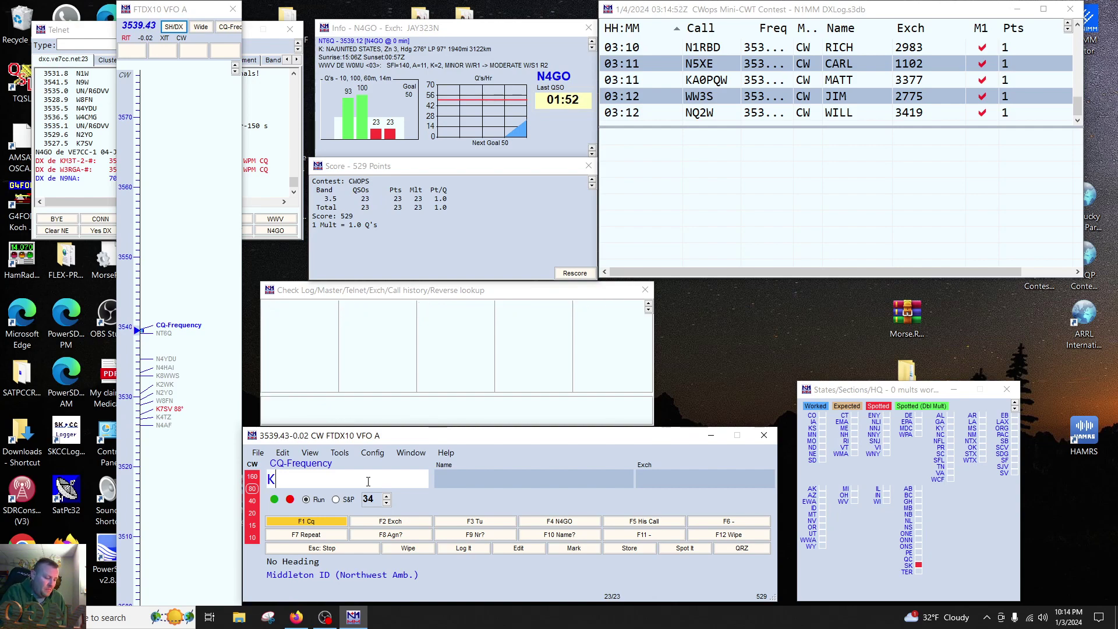
pyautogui.write('C3W')
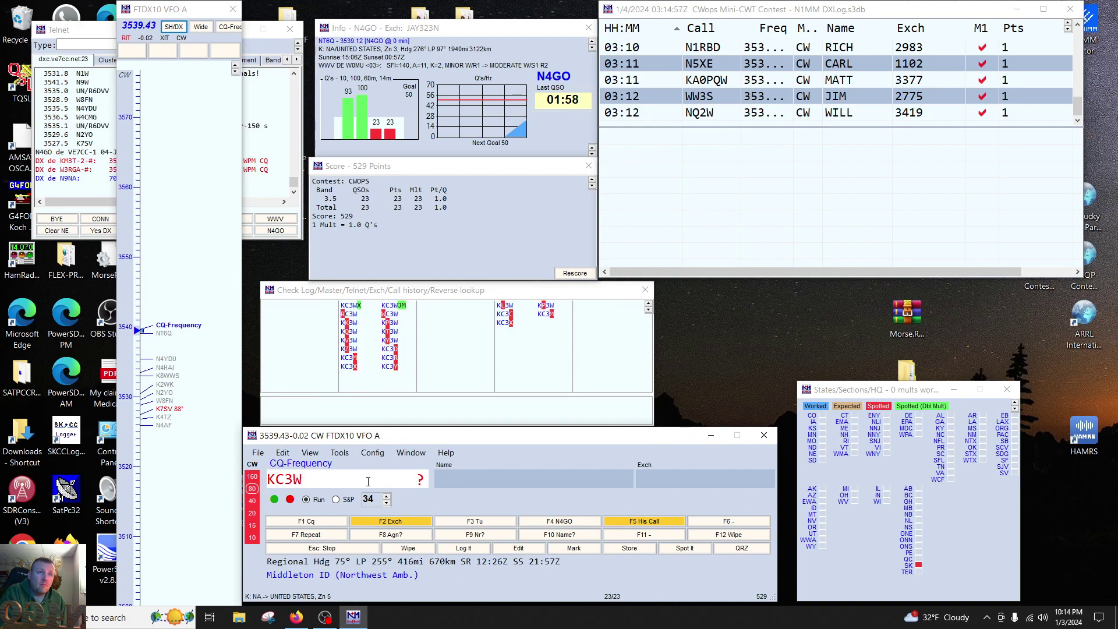
pyautogui.press('BackSpace')
pyautogui.press('BackSpace')
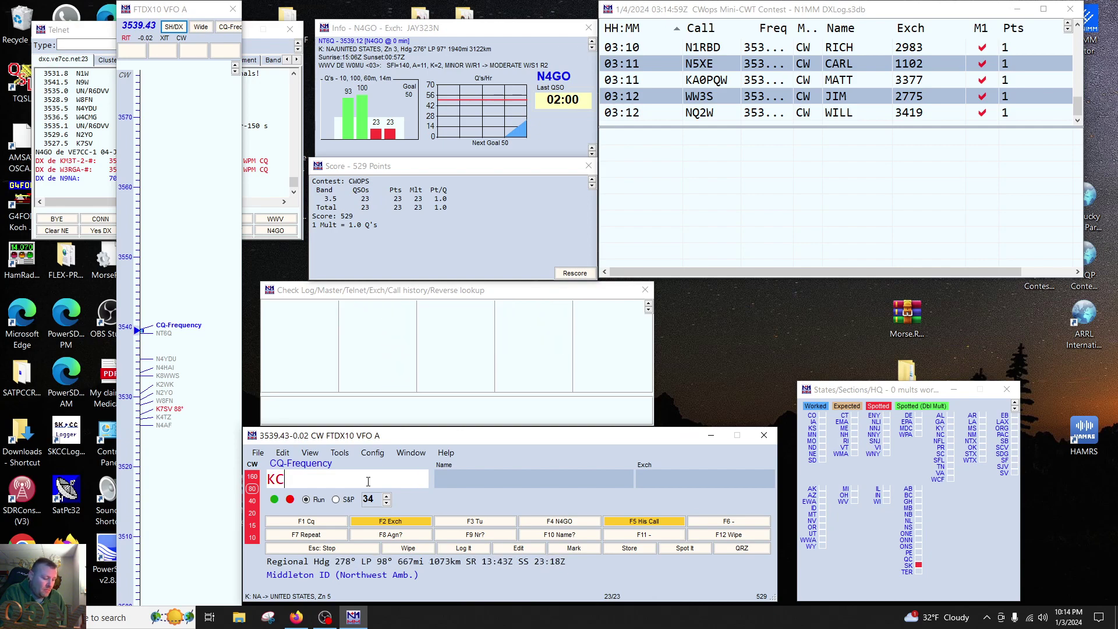
pyautogui.write('4WQ')
pyautogui.press('Return')
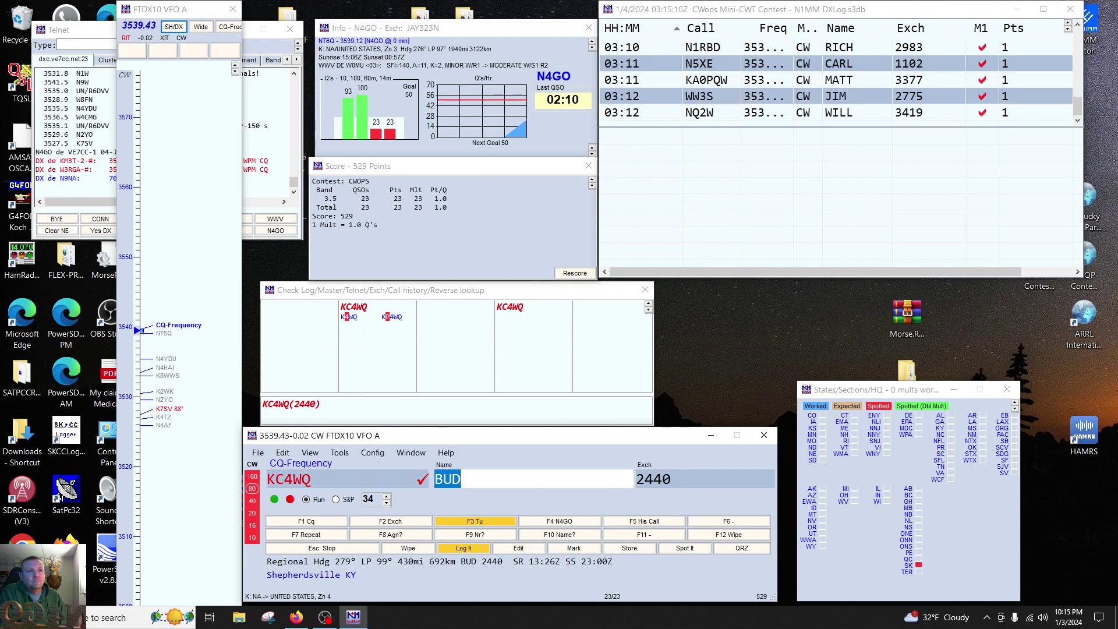
pyautogui.press('pageup')
pyautogui.press('pageup')
pyautogui.press('pageup')
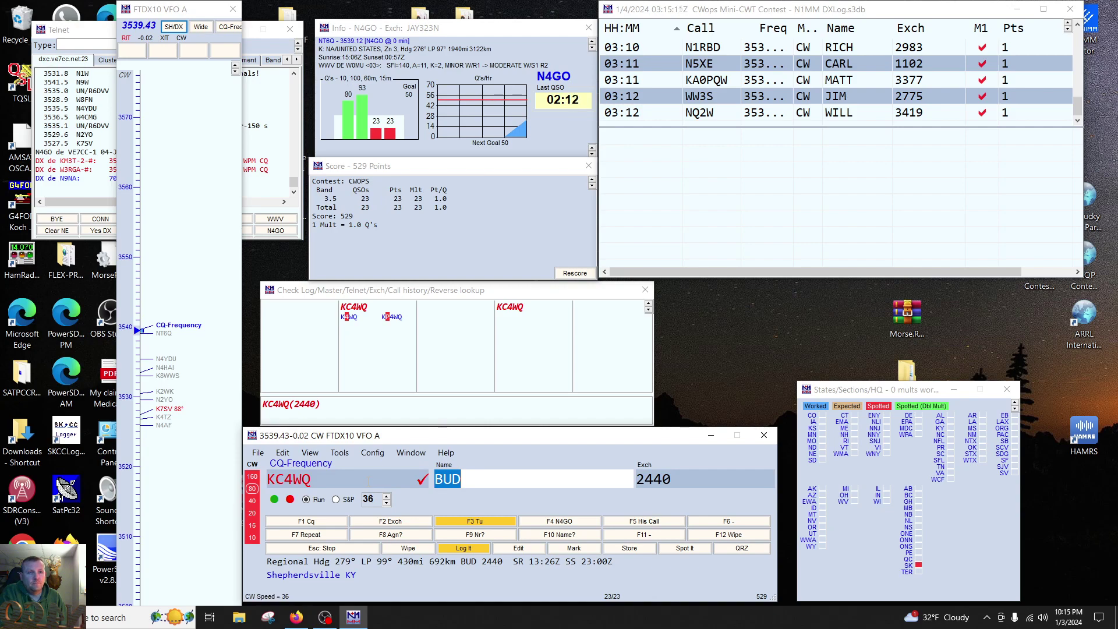
pyautogui.press('Tab')
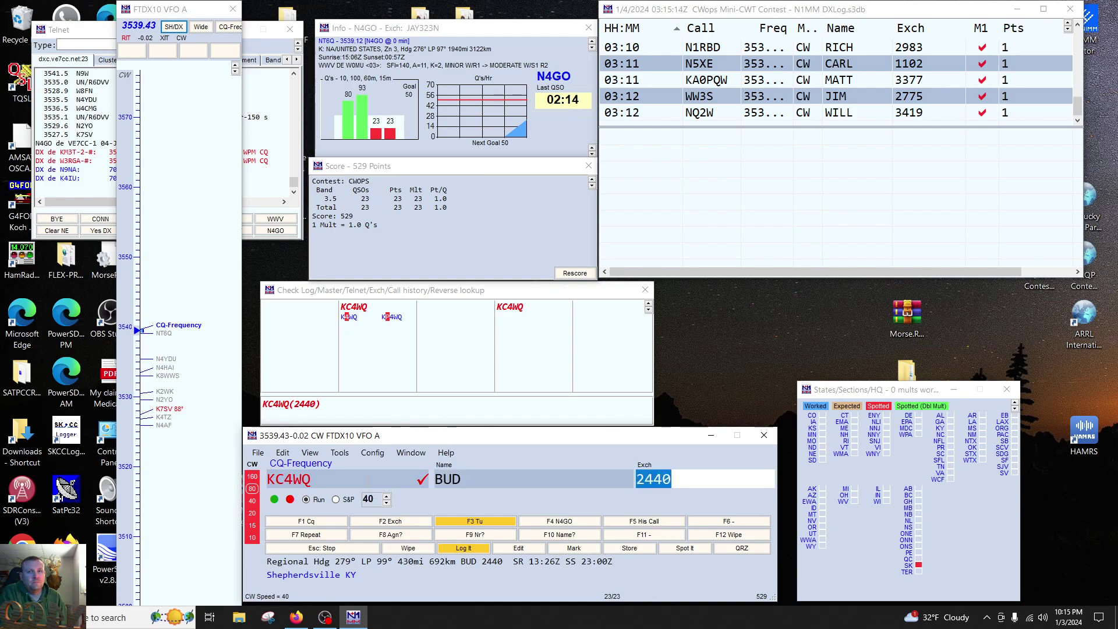
pyautogui.press('Return')
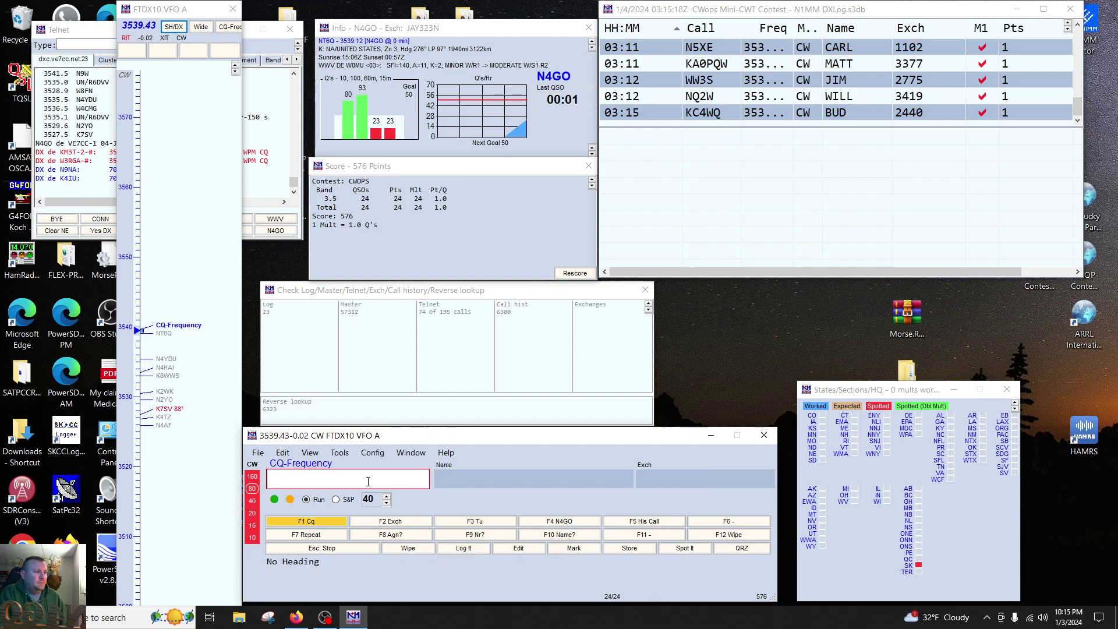
# Step: Request the latest 30 DX spots for 80 metres from the cluster and return to callsign entry
pyautogui.click(173, 27)
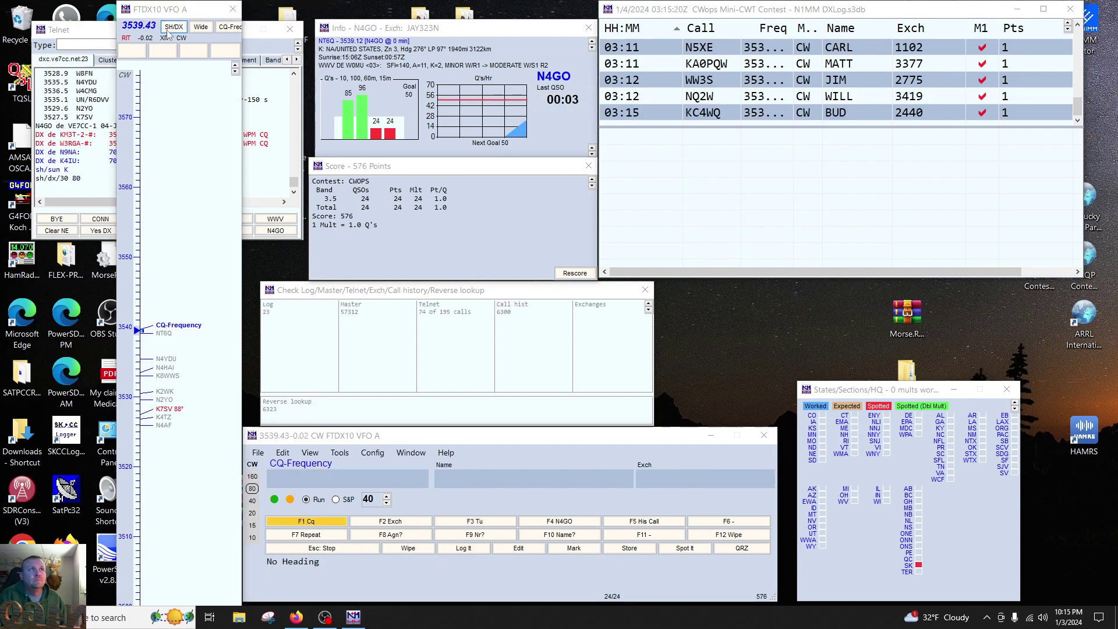
pyautogui.click(309, 478)
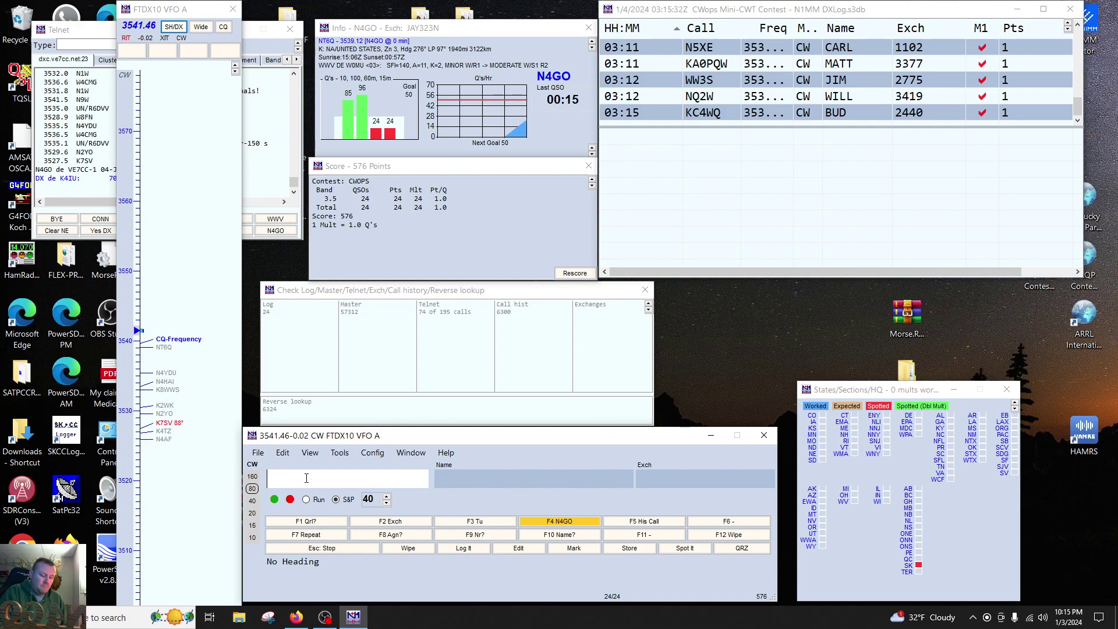
# Step: Lower the CW speed to 34 and try to enter the heard station's callsign as W19B
pyautogui.press('pagedown')
pyautogui.press('pagedown')
pyautogui.press('pagedown')
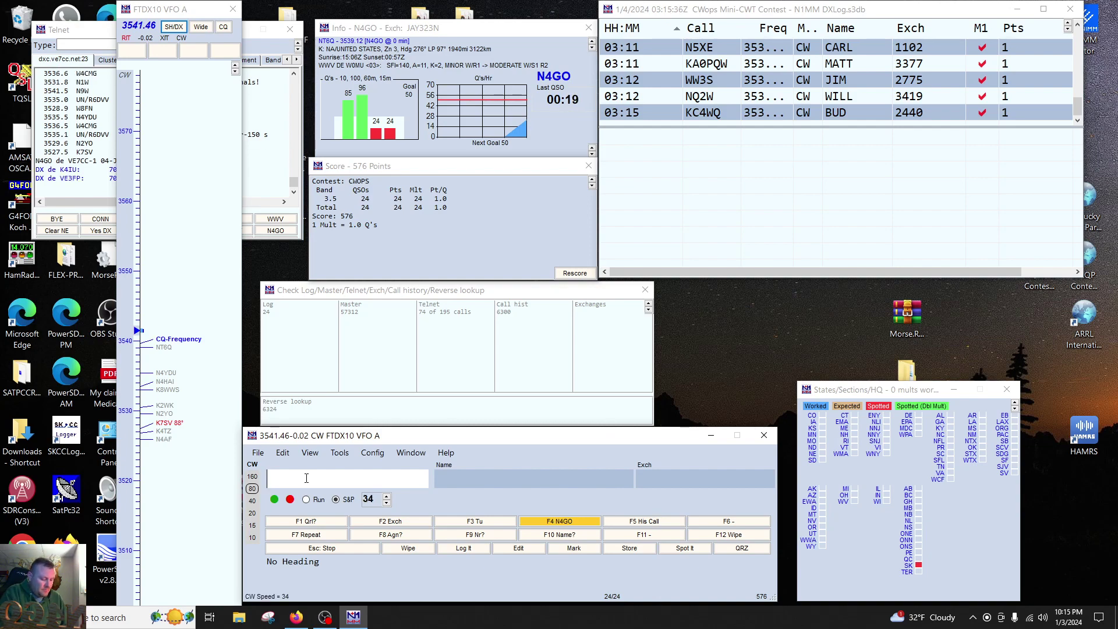
pyautogui.write('W1')
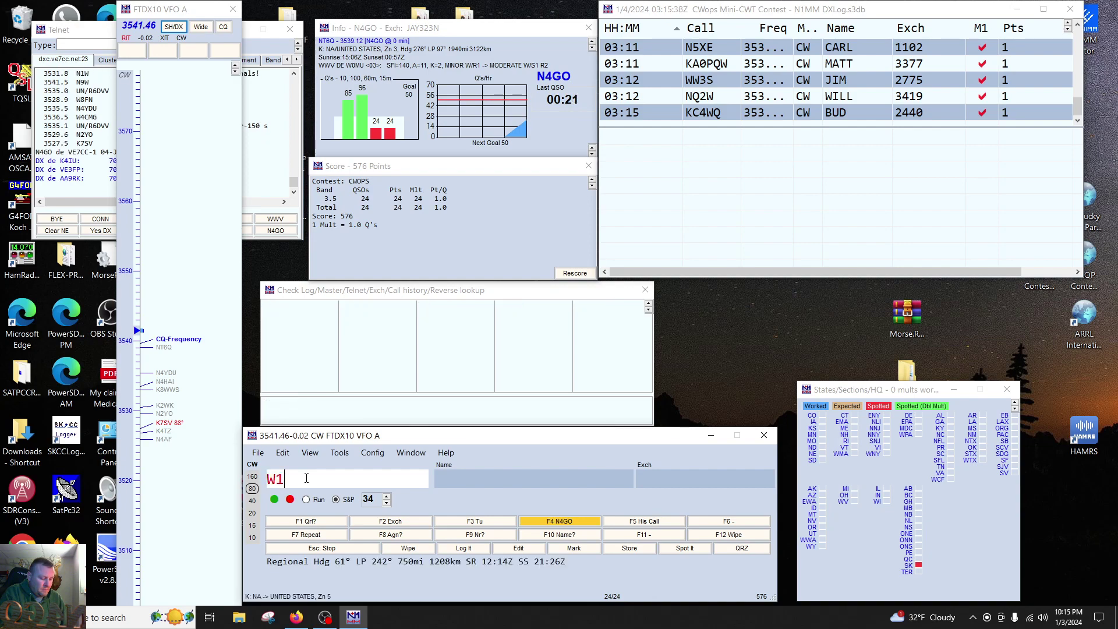
pyautogui.write('9B')
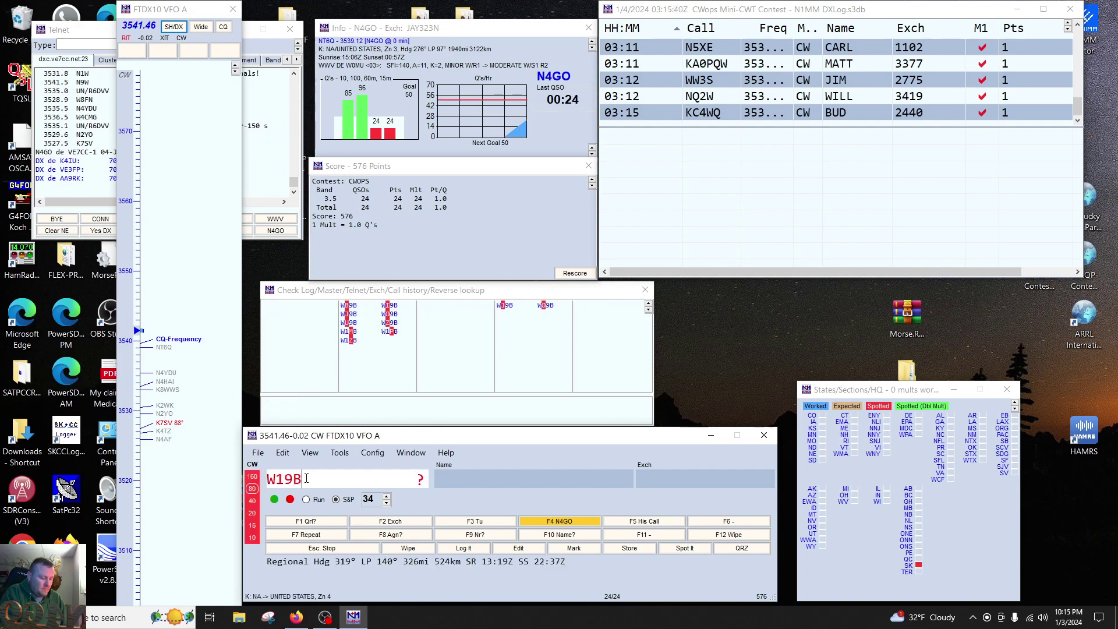
pyautogui.write('9')
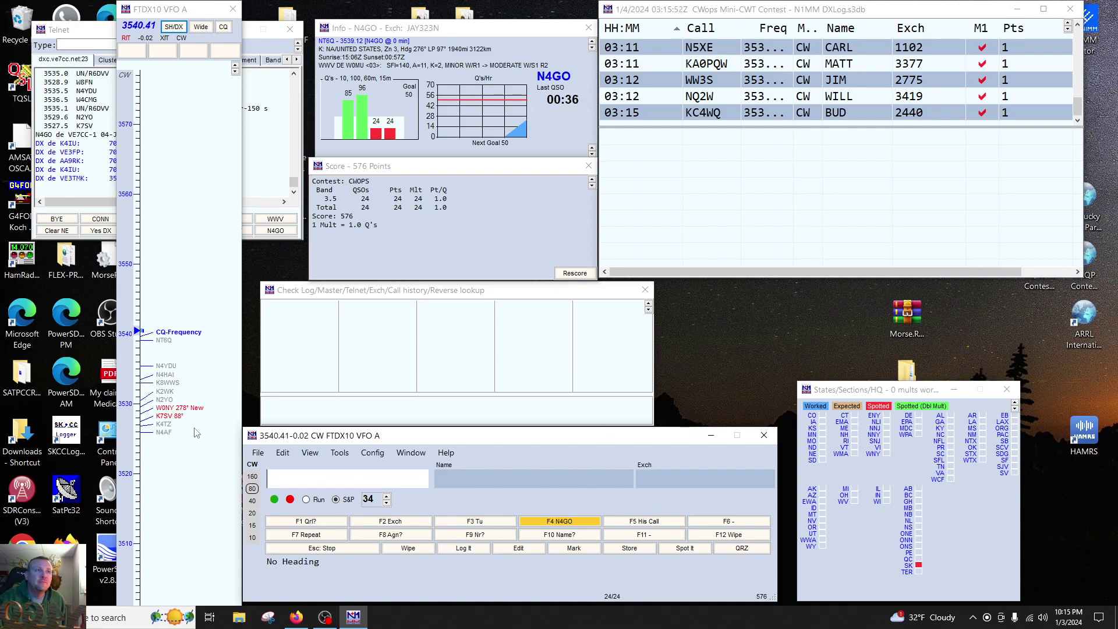
# Step: Tune to the W0NY spot and load its call-history name and exchange for an attempted contact
pyautogui.click(173, 408)
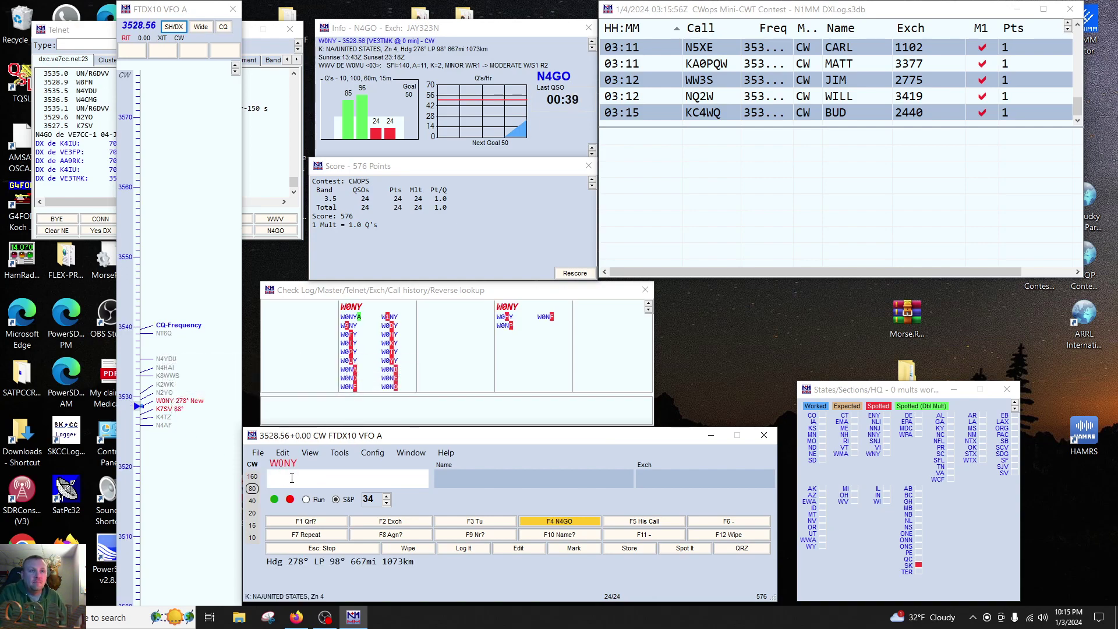
pyautogui.press('space')
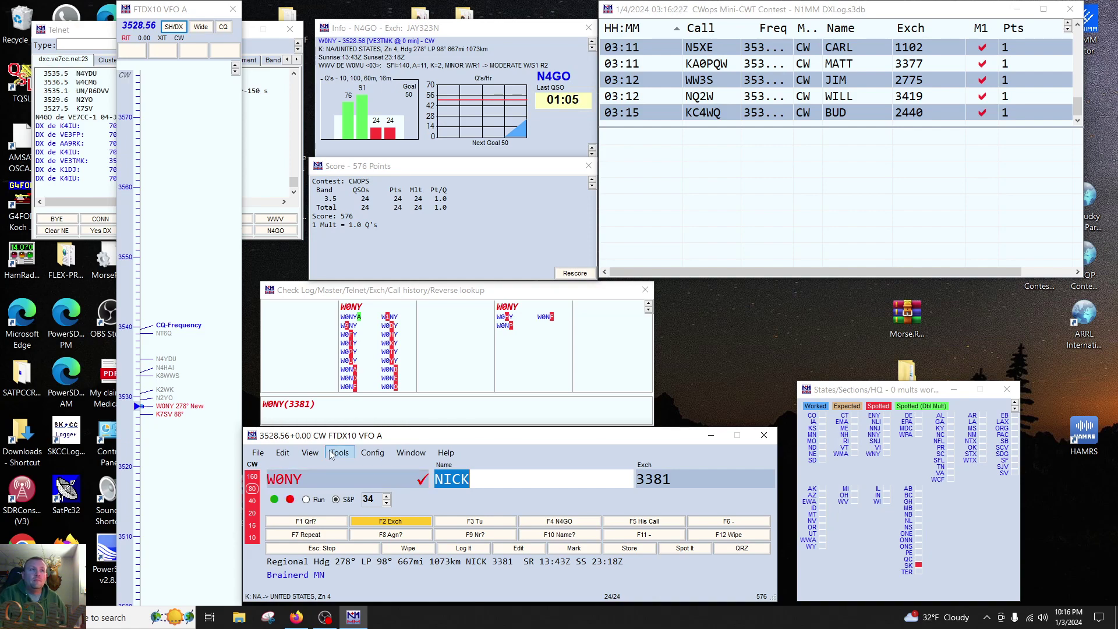
pyautogui.click(175, 416)
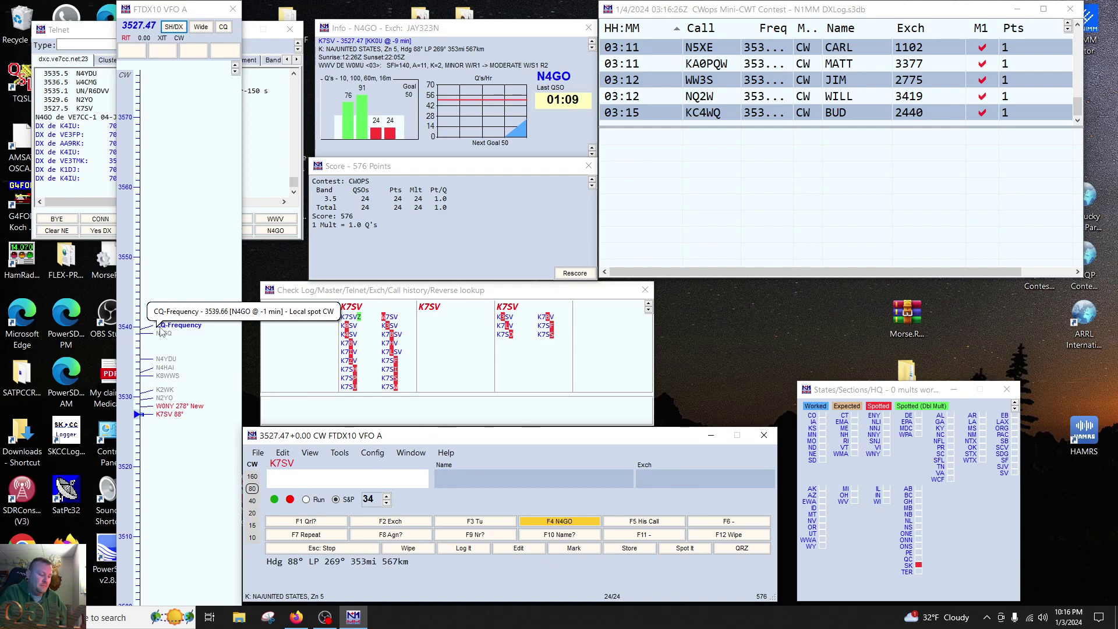
pyautogui.press('space')
pyautogui.press('Return')
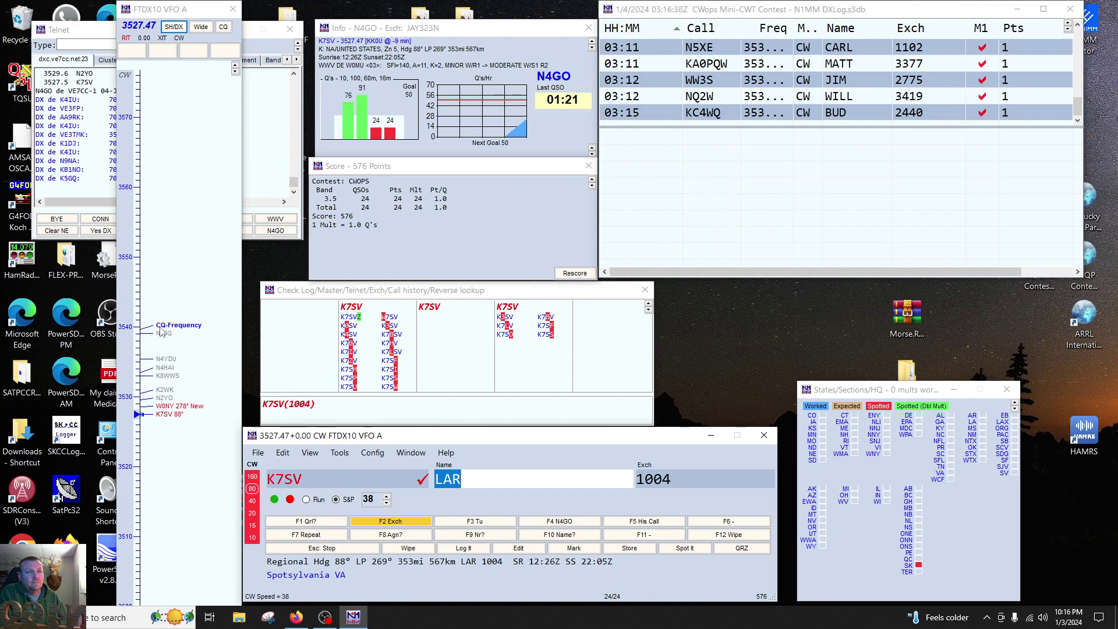
pyautogui.press('Tab')
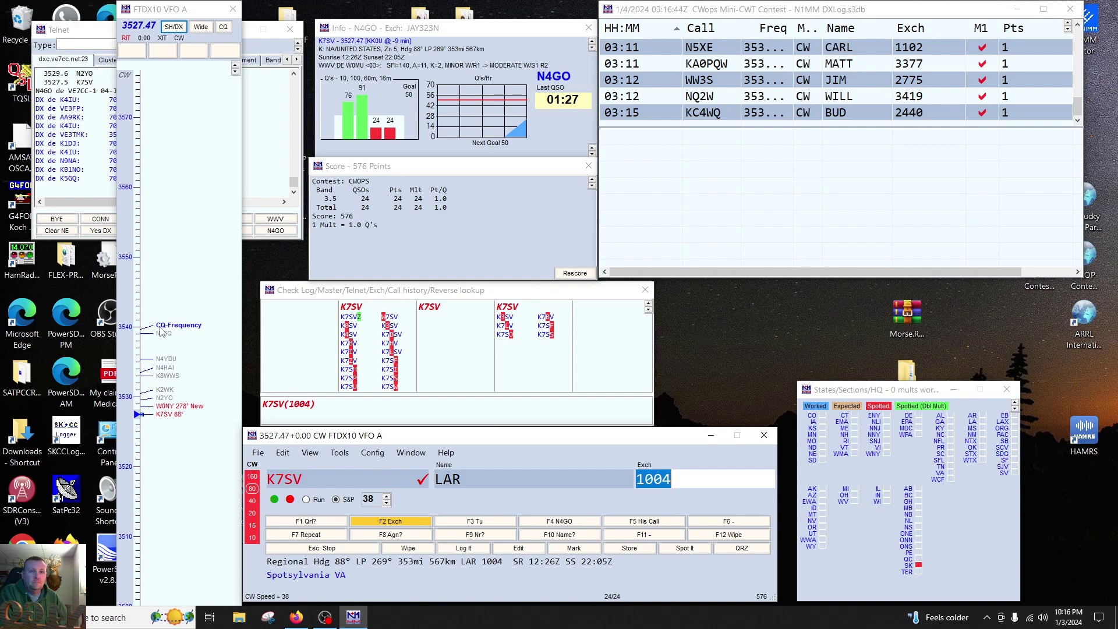
pyautogui.press('Return')
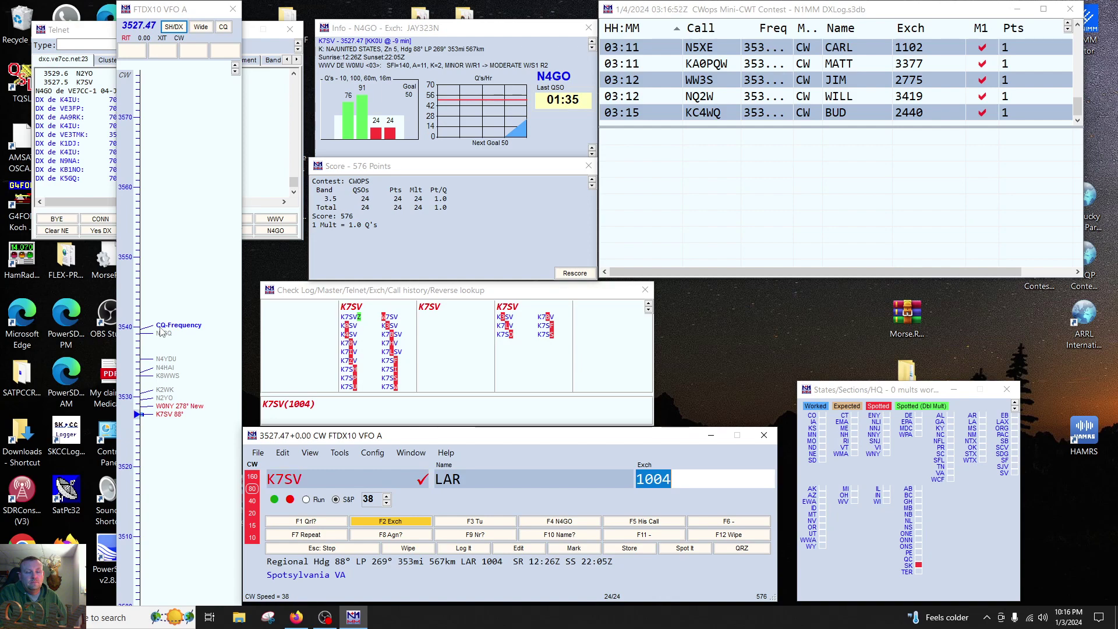
pyautogui.press('Return')
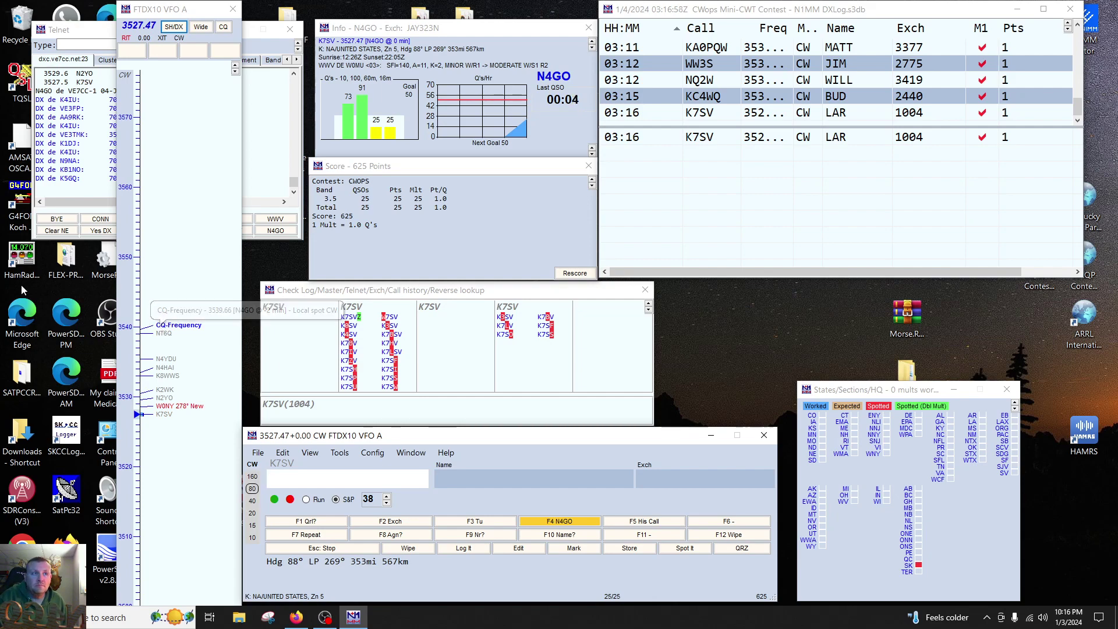
# Step: Return to the W0NY spot, call it with the CW speed lowered to 34, and log its call-history name and exchange
pyautogui.click(168, 407)
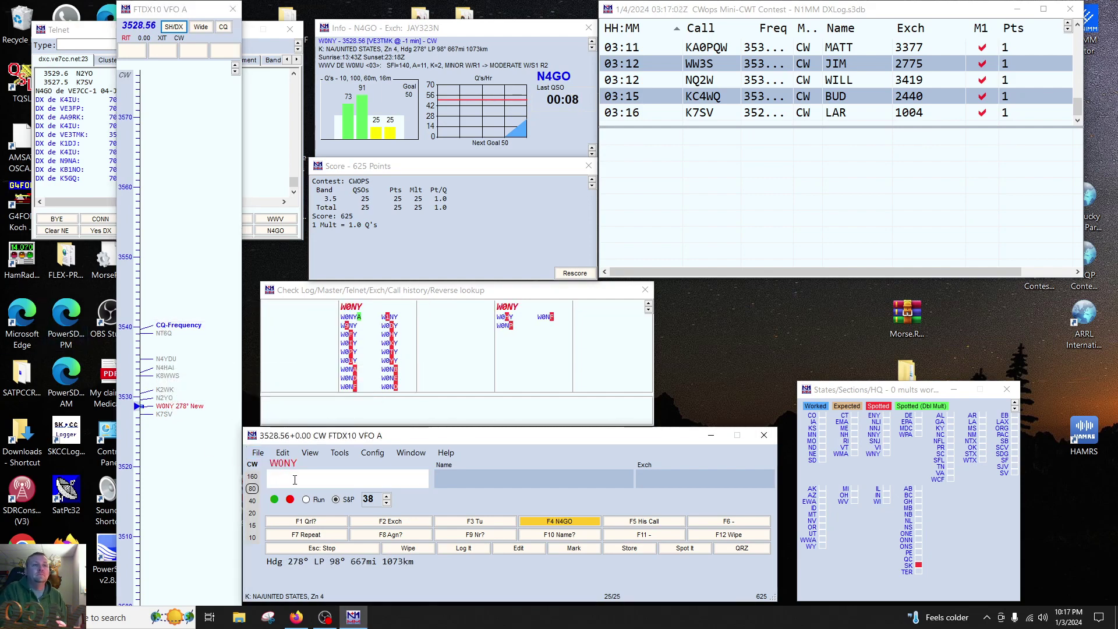
pyautogui.press('space')
pyautogui.press('Return')
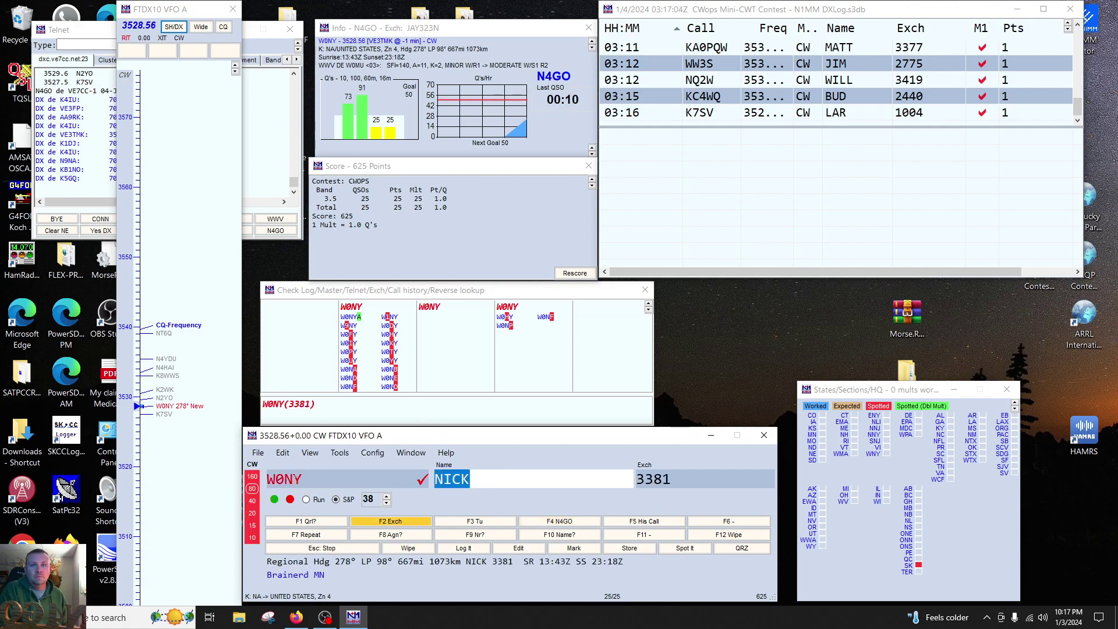
pyautogui.press('pagedown')
pyautogui.press('pagedown')
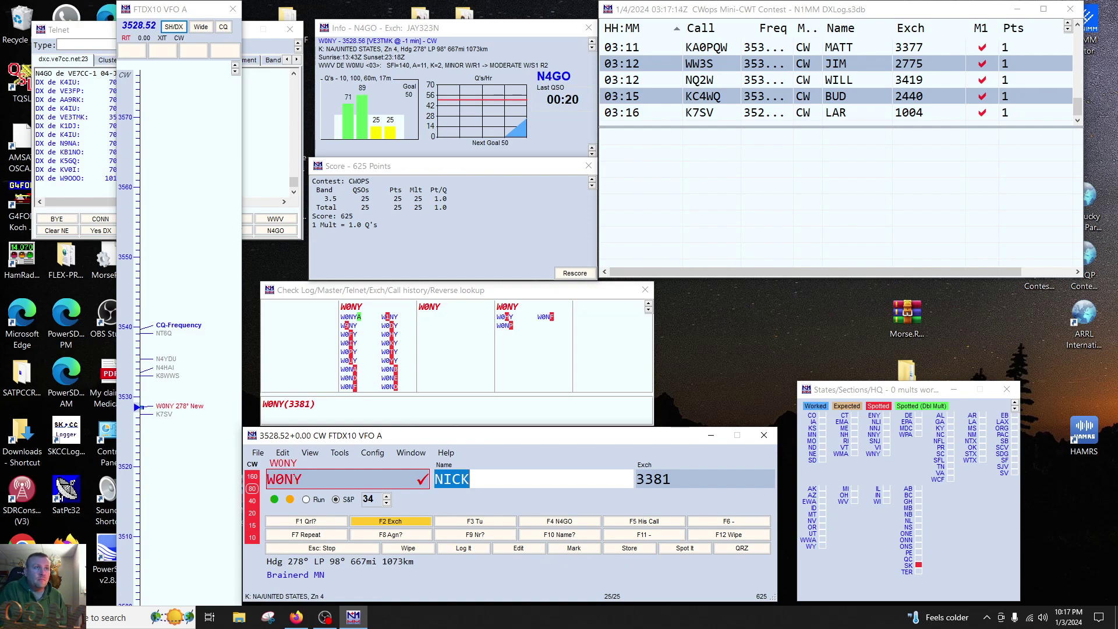
pyautogui.press('Return')
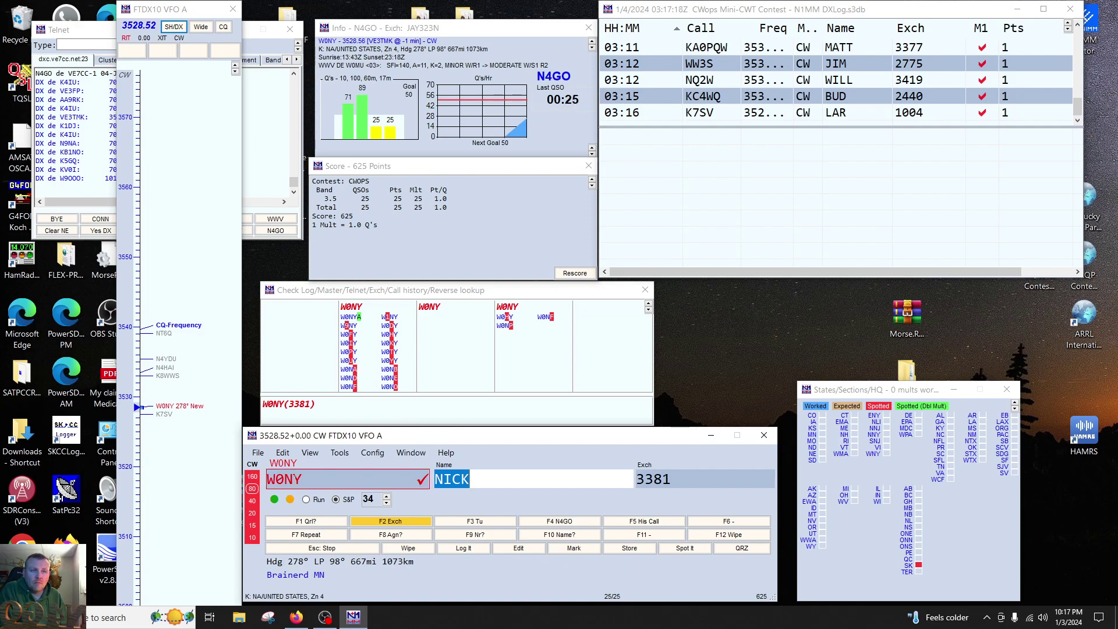
pyautogui.press('Return')
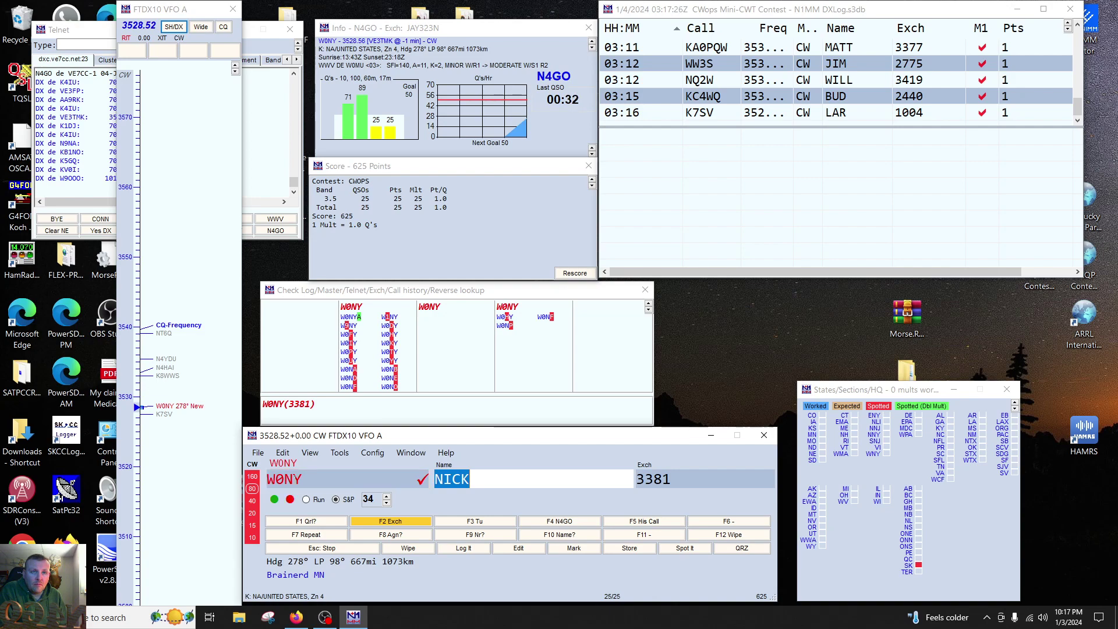
pyautogui.press('Tab')
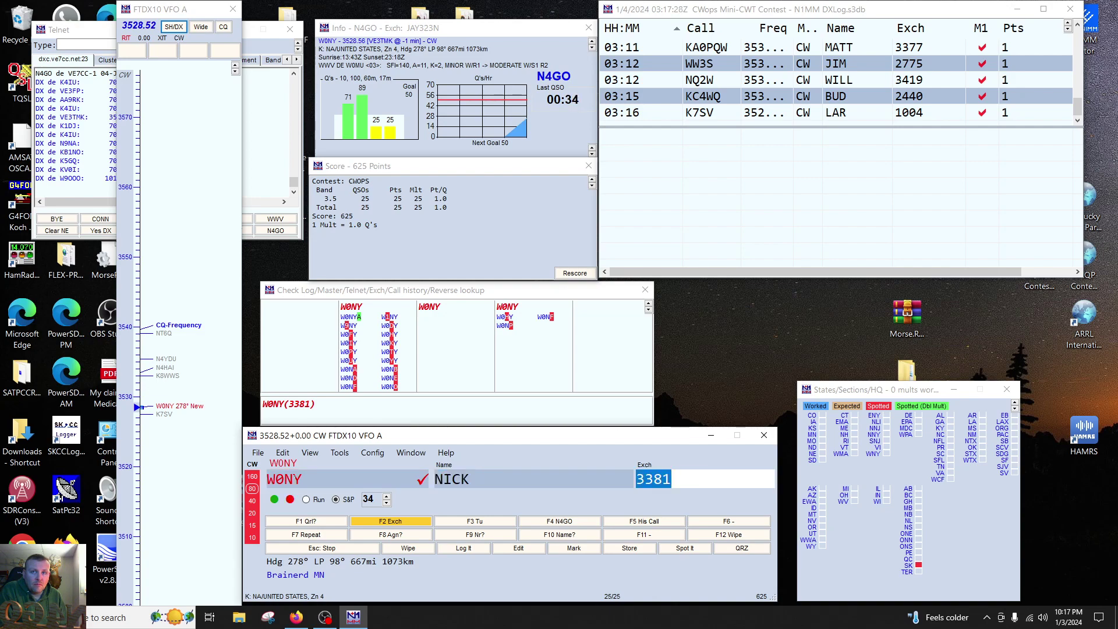
pyautogui.press('Return')
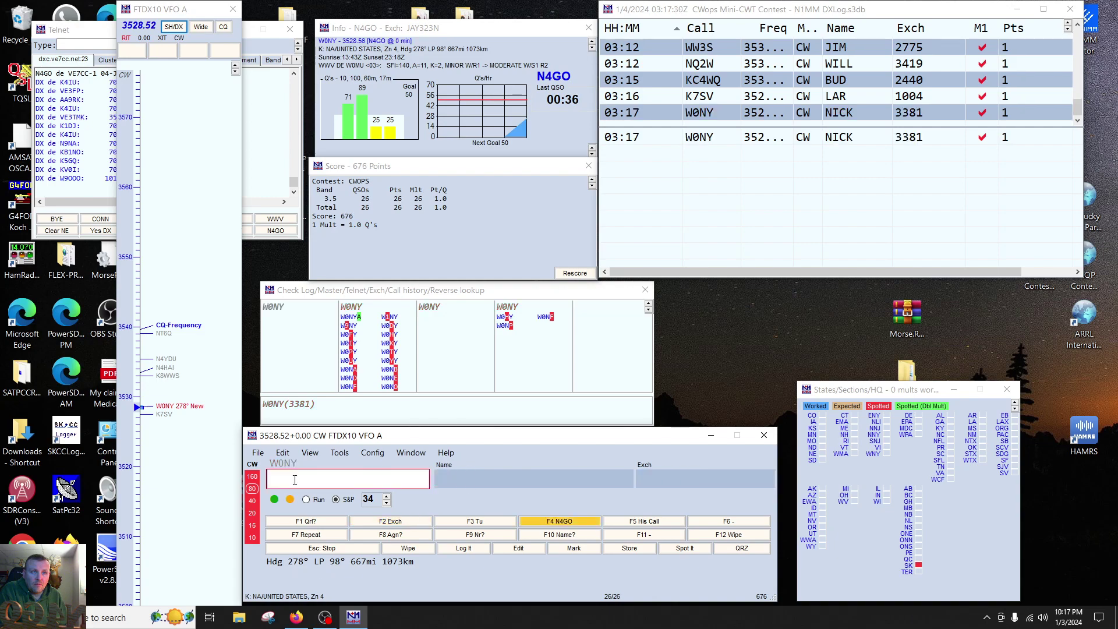
# Step: Start running with CQ on 3538.46, raising the CW speed to 36 and reducing it to 34 while calling
pyautogui.press('pageup')
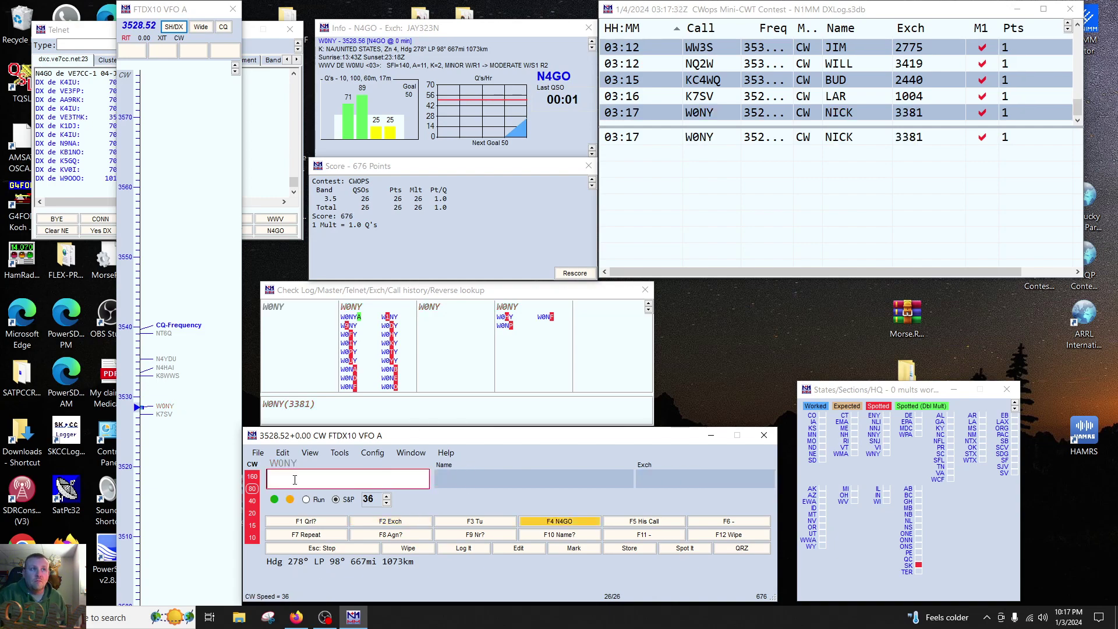
pyautogui.click(175, 325)
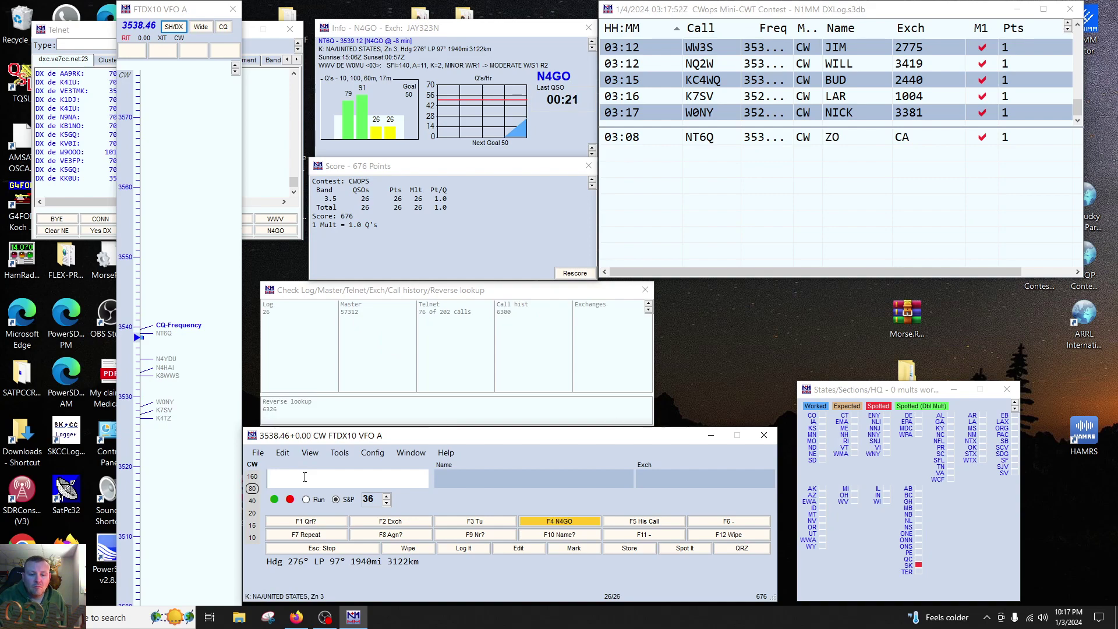
pyautogui.press('F1')
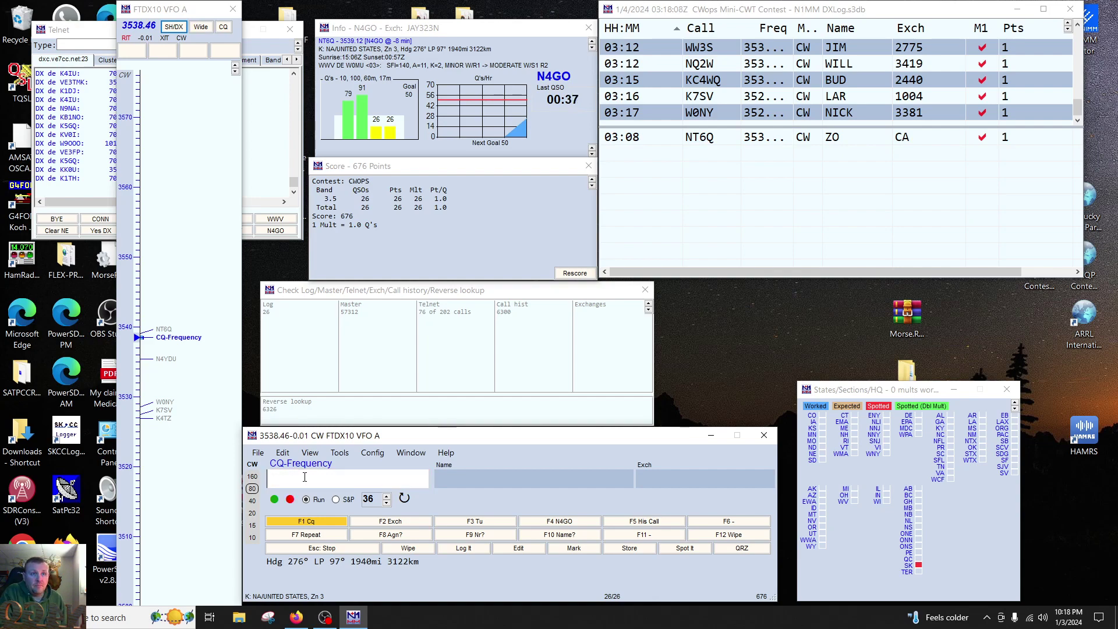
pyautogui.press('pagedown')
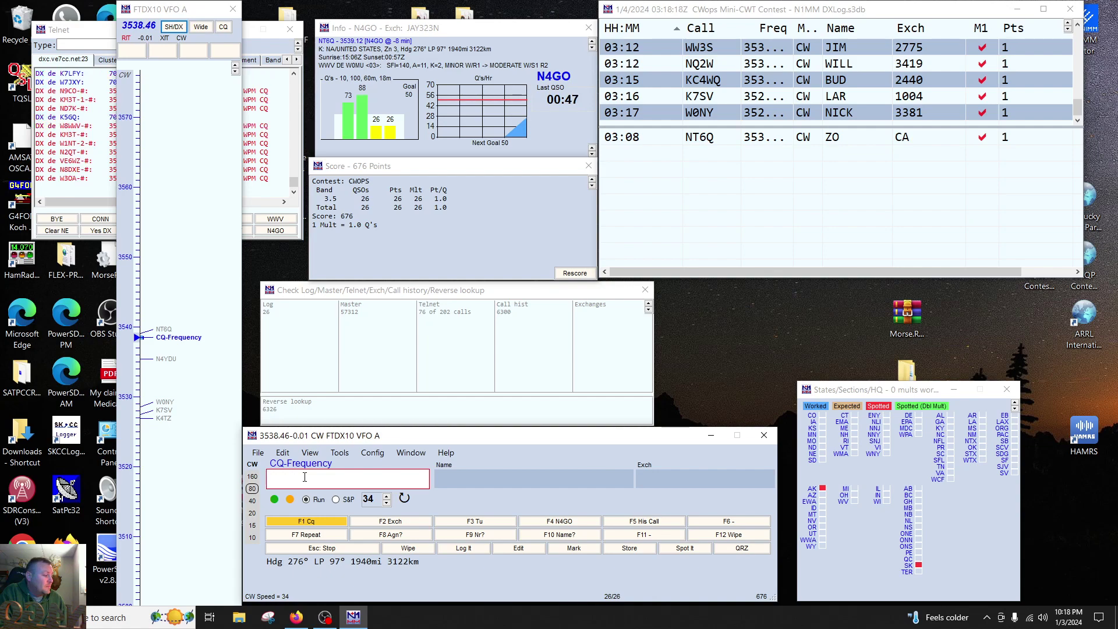
# Step: Answer N8CC and log the contact with its call-history name and exchange, raising the CW speed to 38
pyautogui.write('8CC')
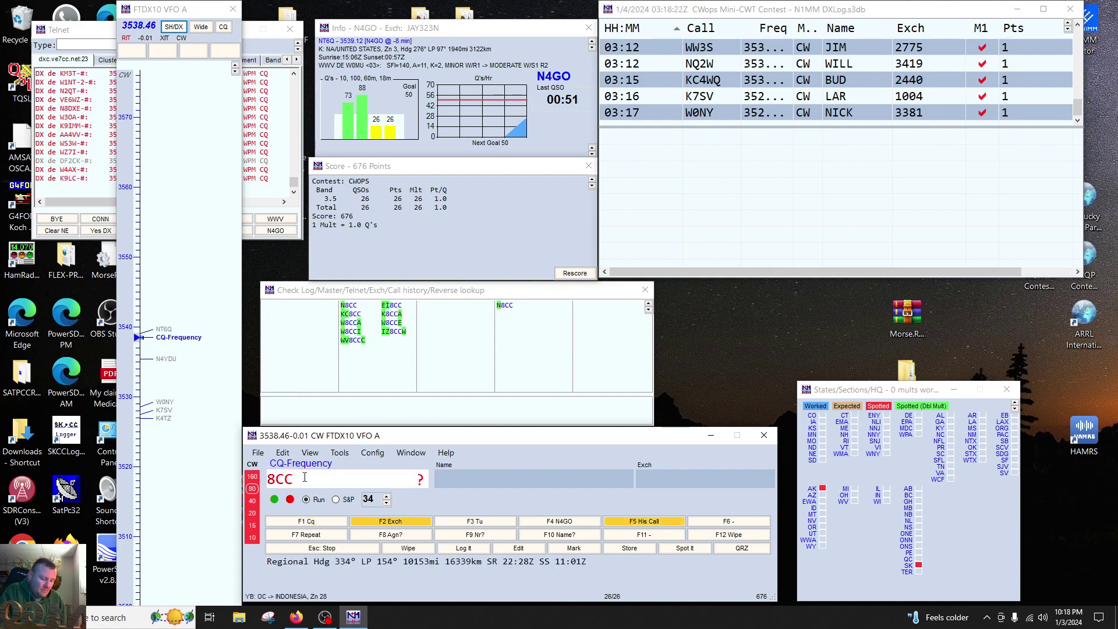
pyautogui.press('Home')
pyautogui.write('N')
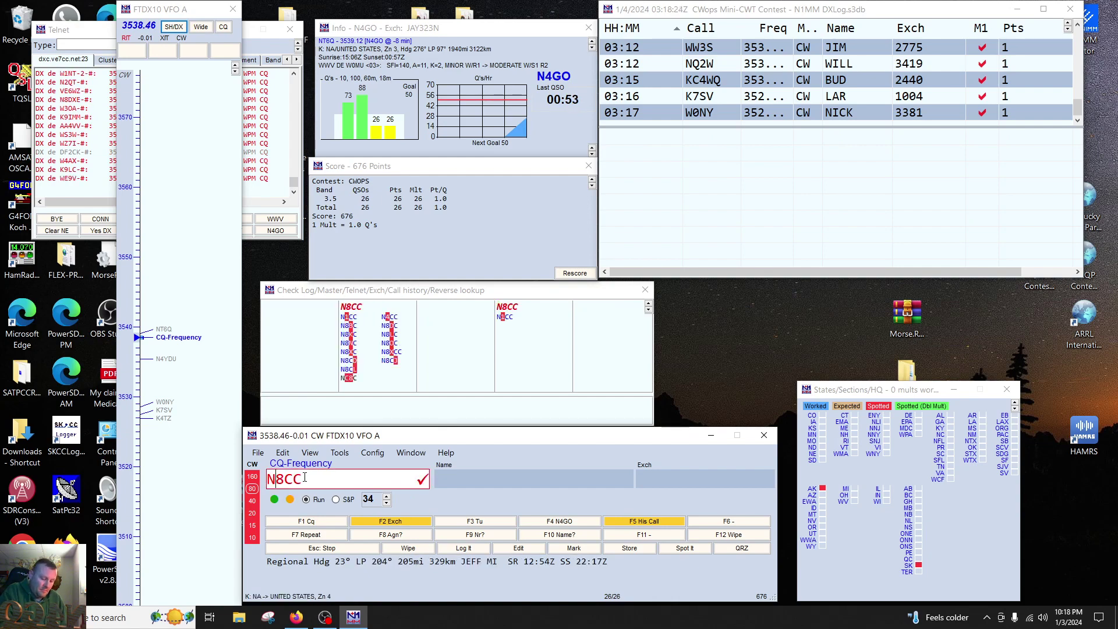
pyautogui.press('Return')
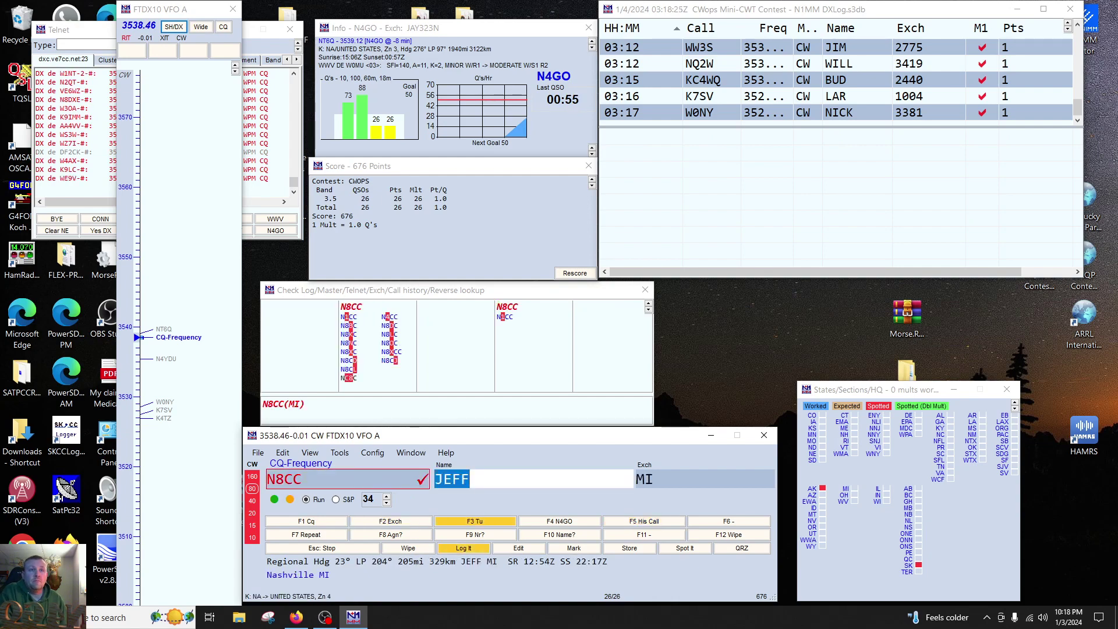
pyautogui.press('pageup')
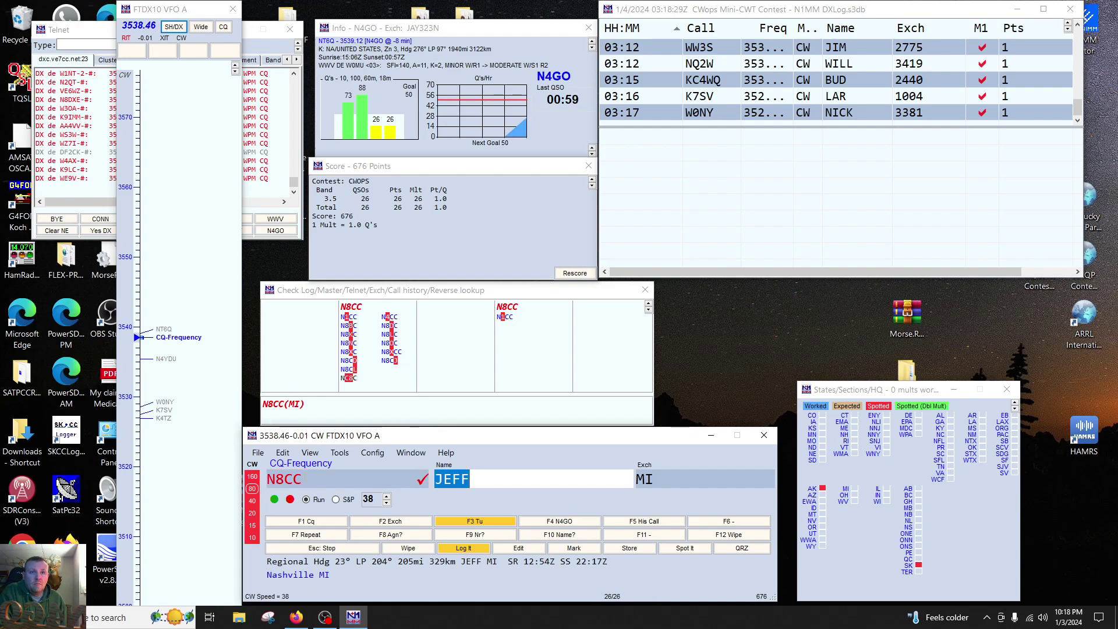
pyautogui.press('space')
pyautogui.press('Return')
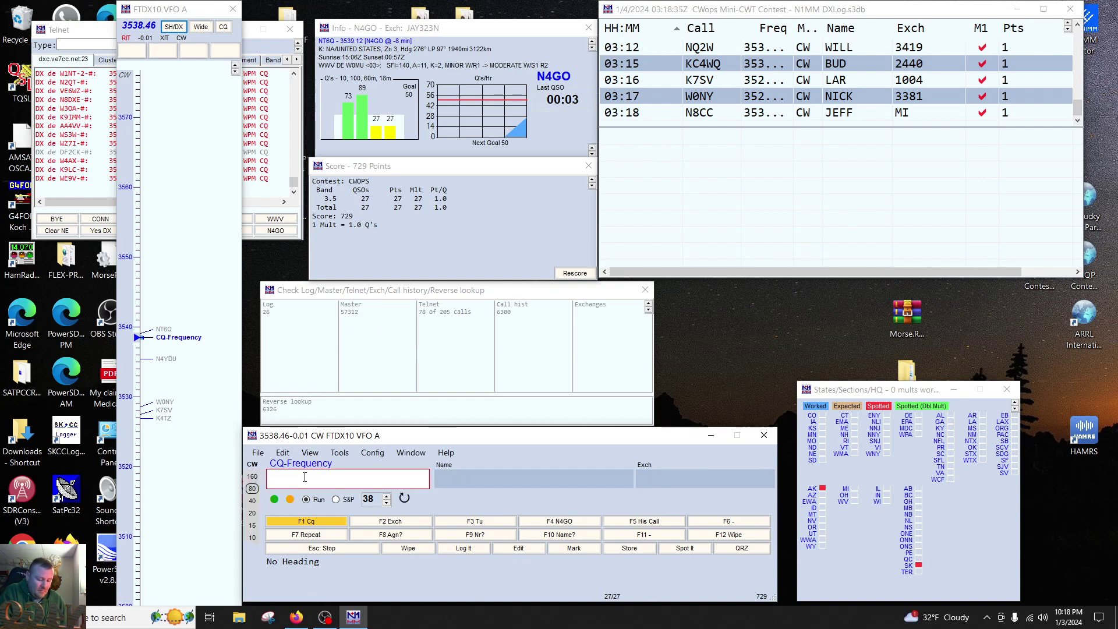
pyautogui.press('pagedown')
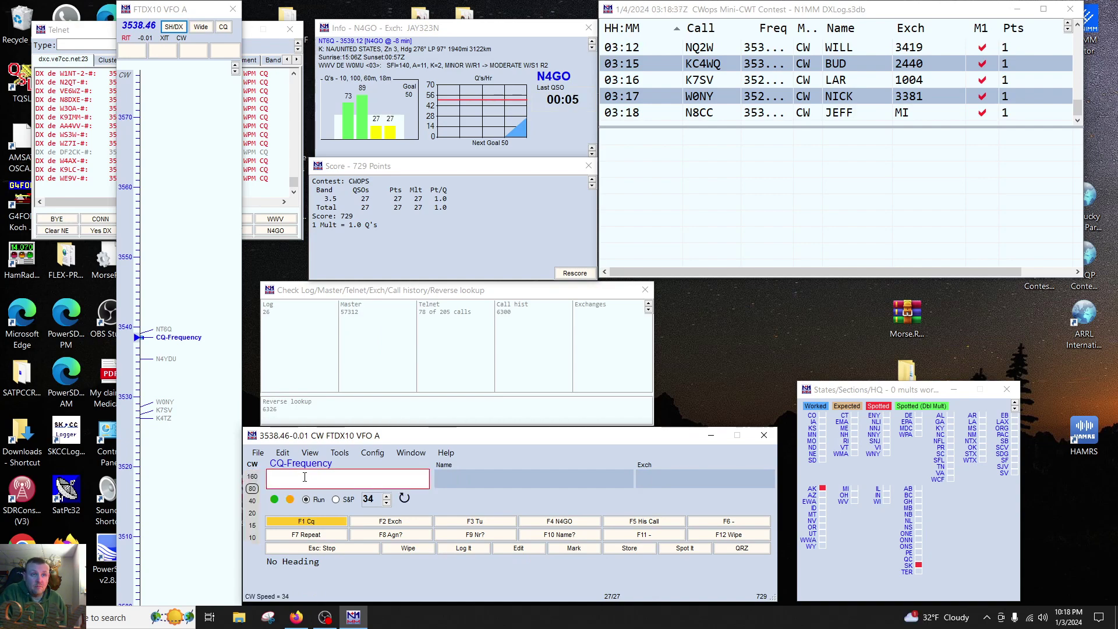
pyautogui.press('pagedown')
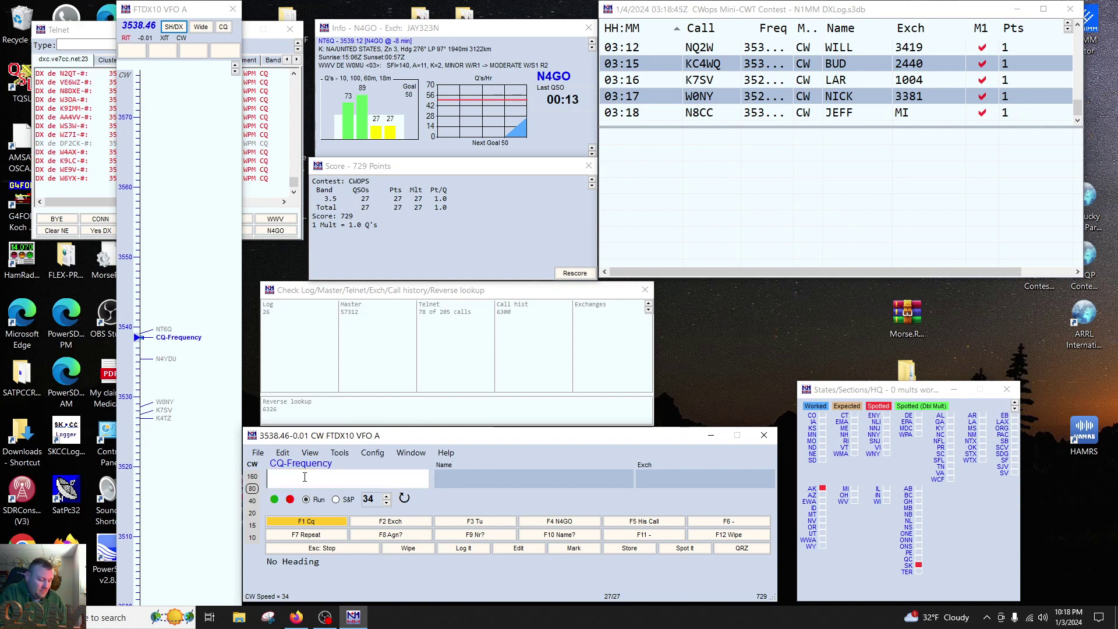
pyautogui.write('WN7S')
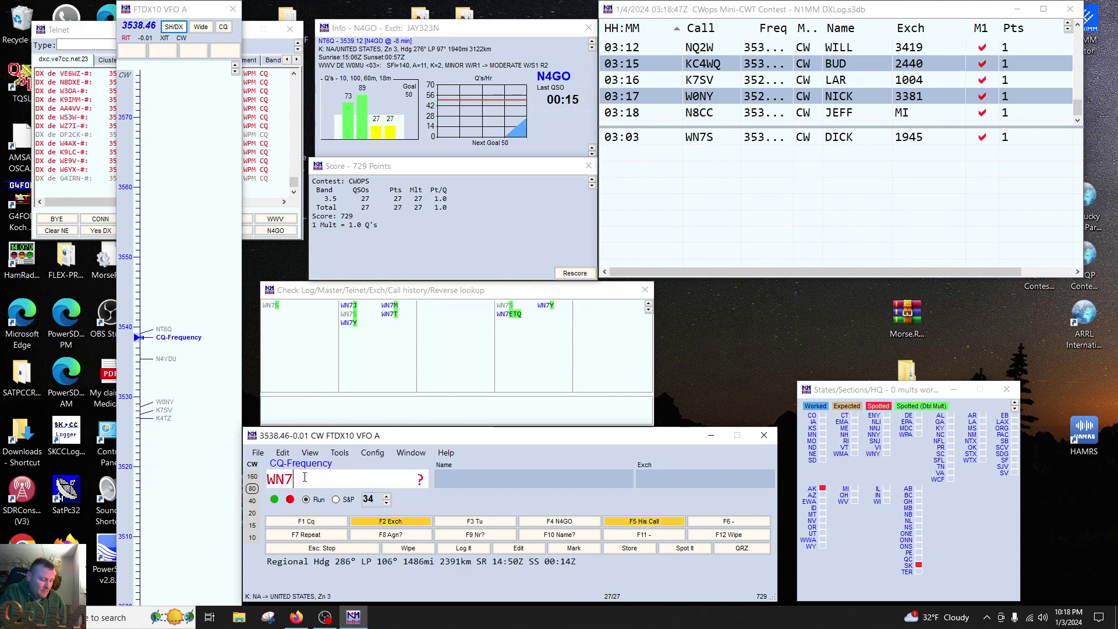
pyautogui.press('Return')
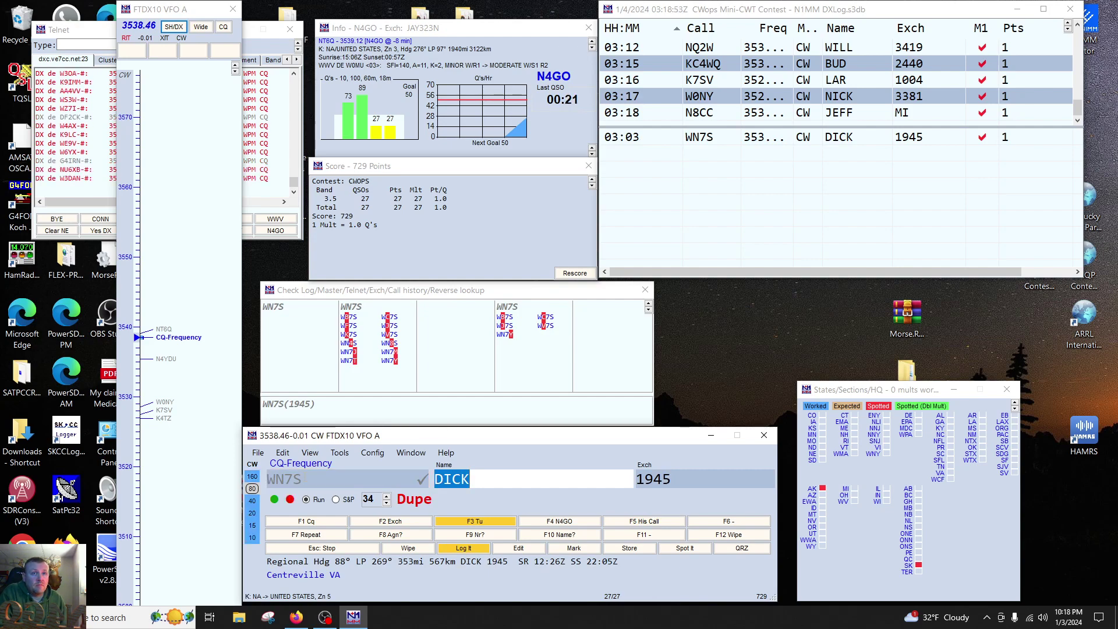
pyautogui.press('Tab')
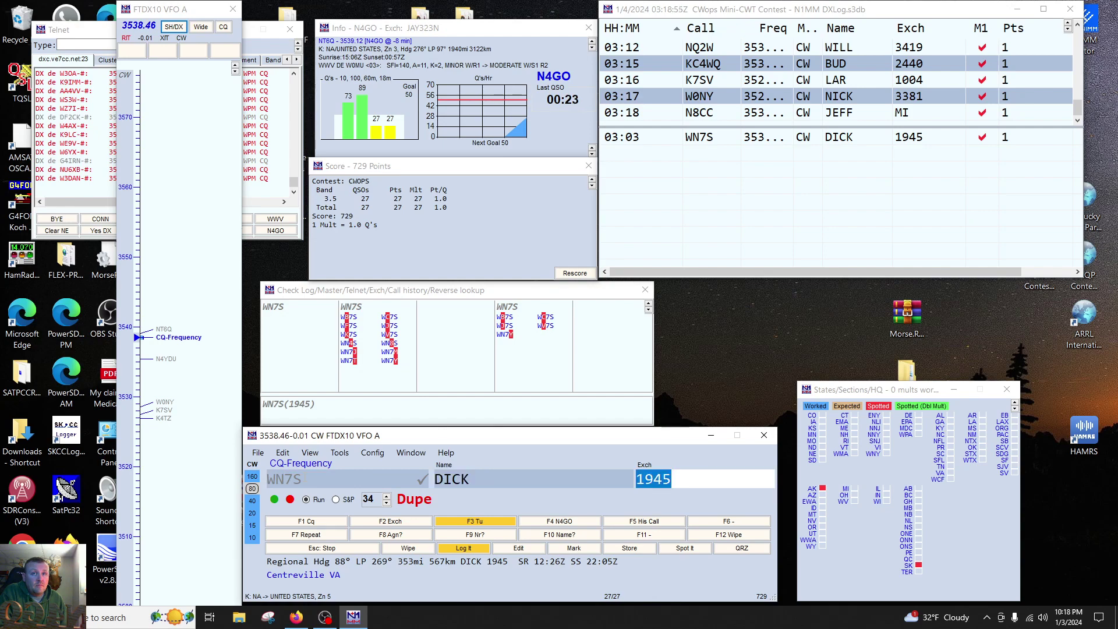
pyautogui.press('Return')
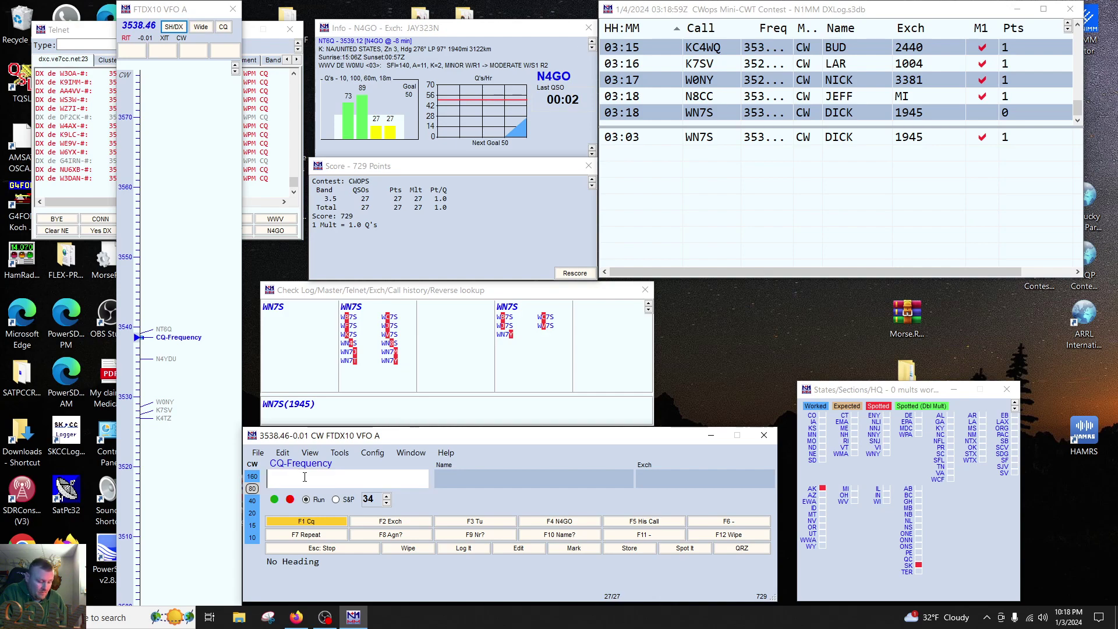
pyautogui.press('F1')
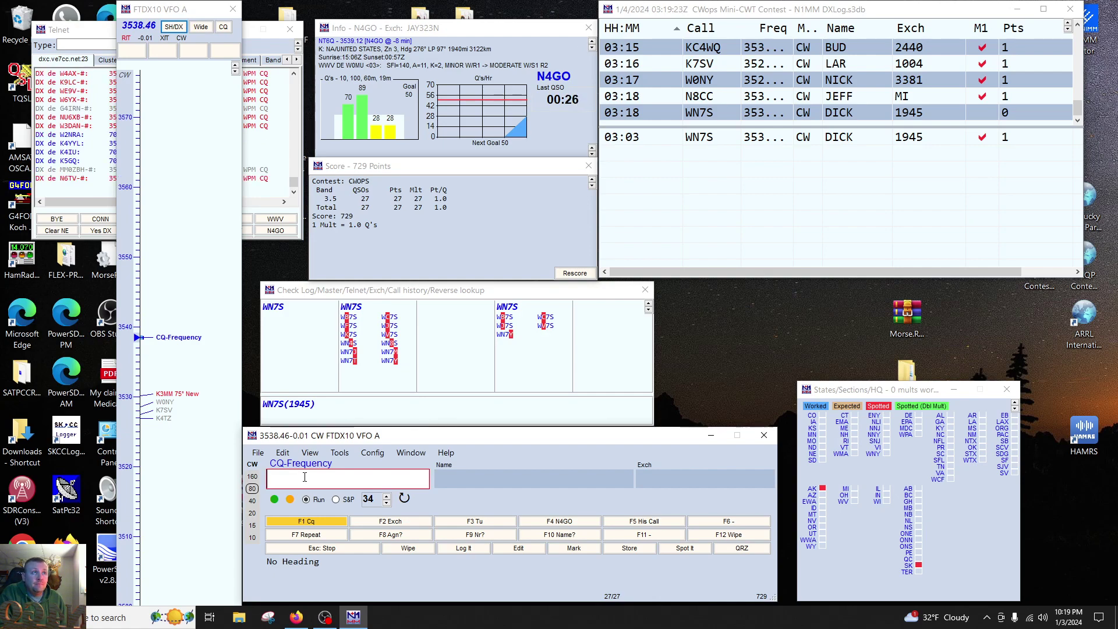
pyautogui.write('W')
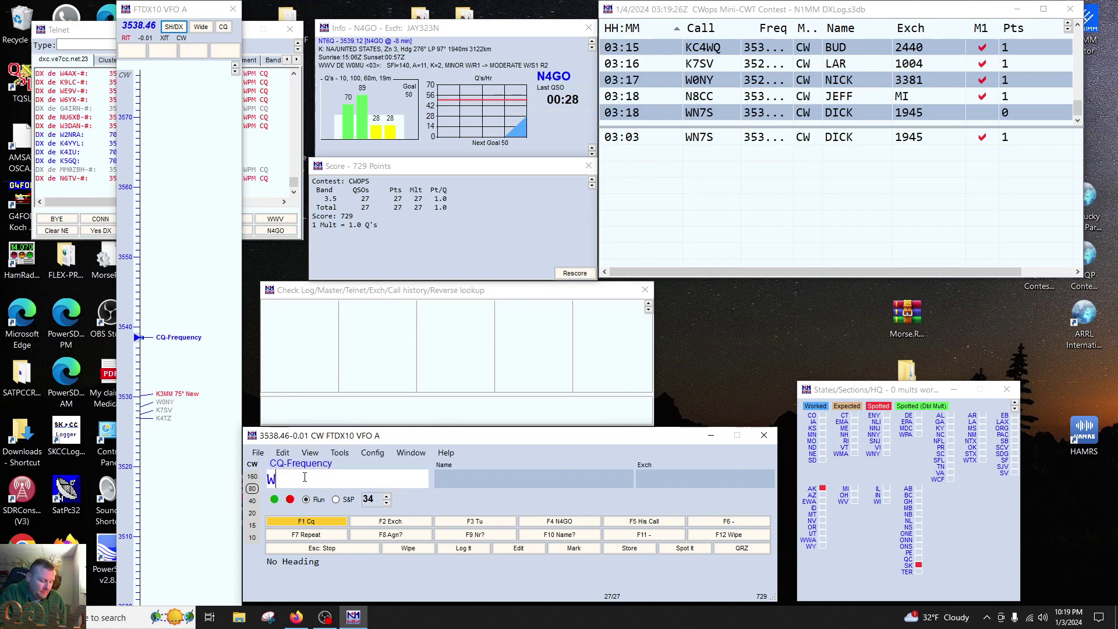
pyautogui.write('9ILY')
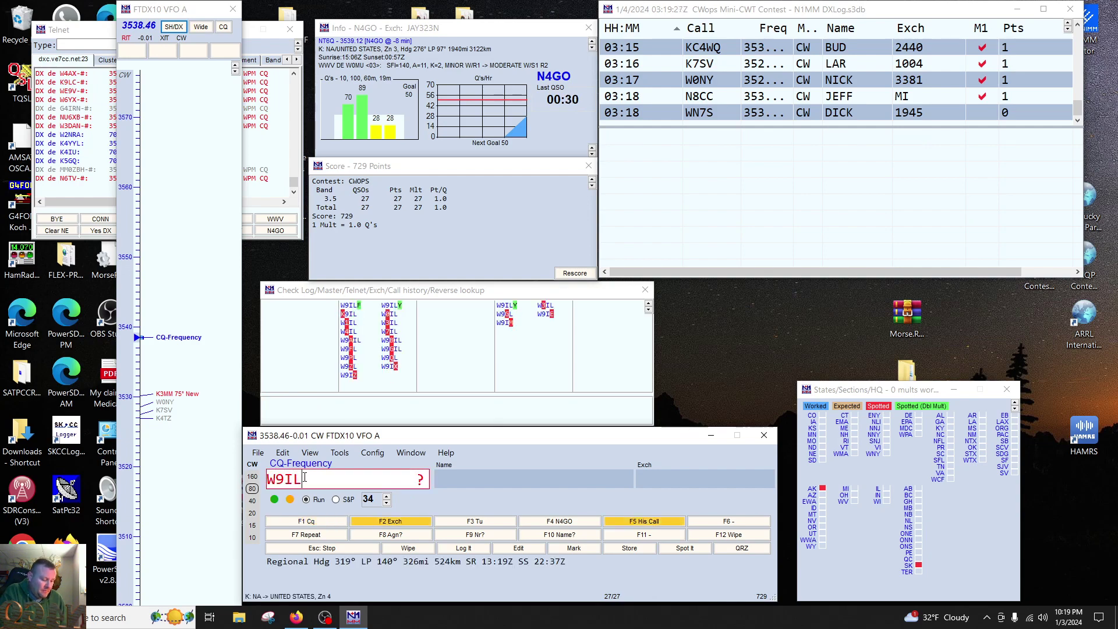
pyautogui.press('Return')
pyautogui.press('pageup')
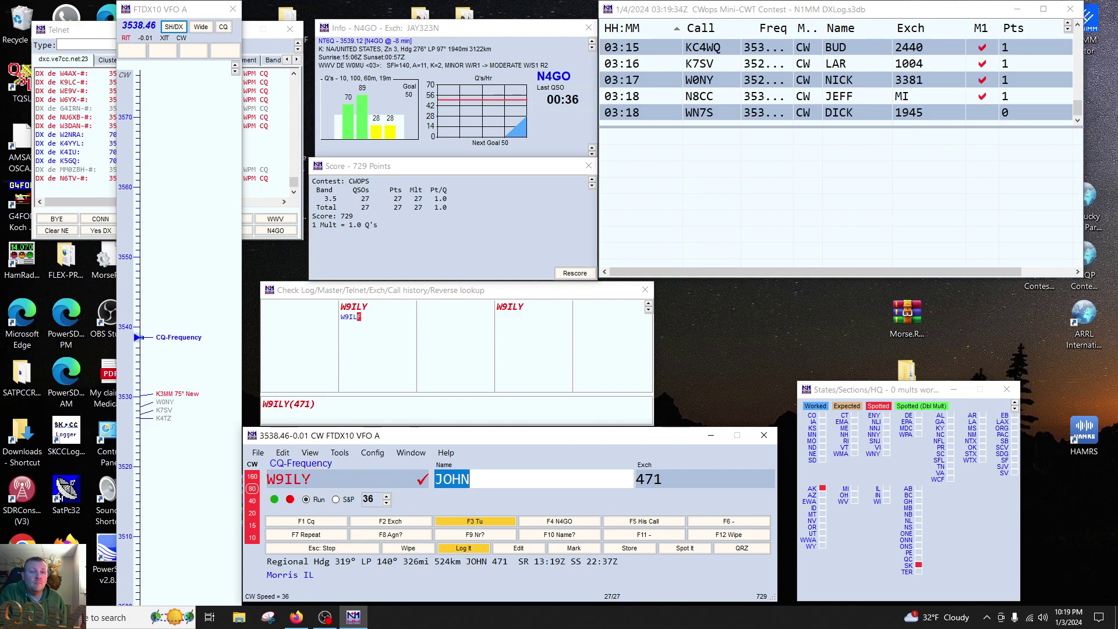
pyautogui.press('Tab')
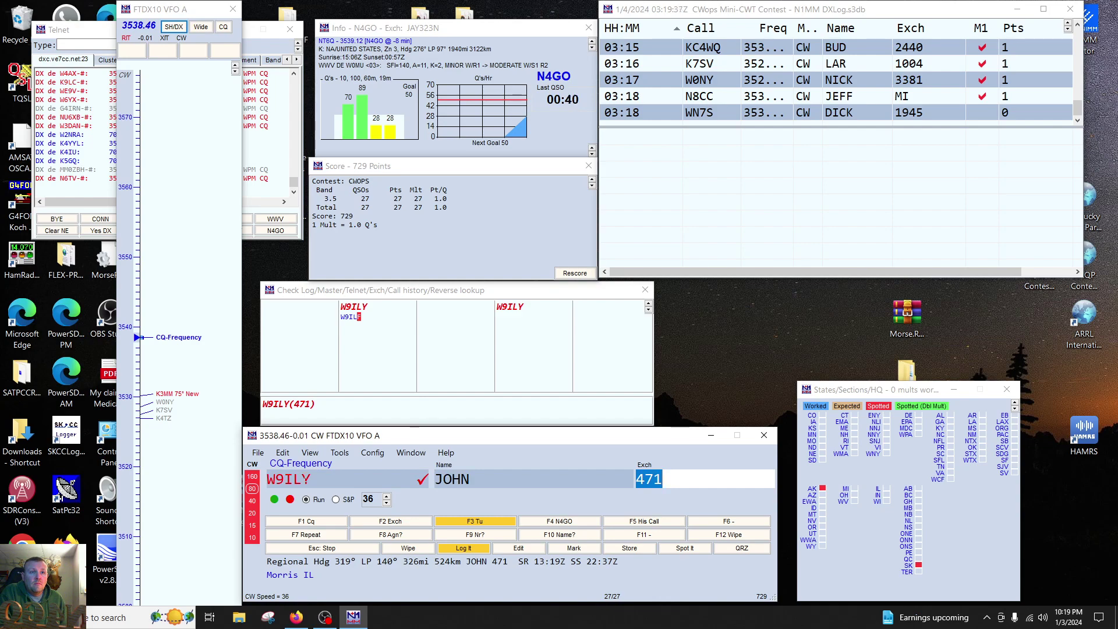
pyautogui.press('Return')
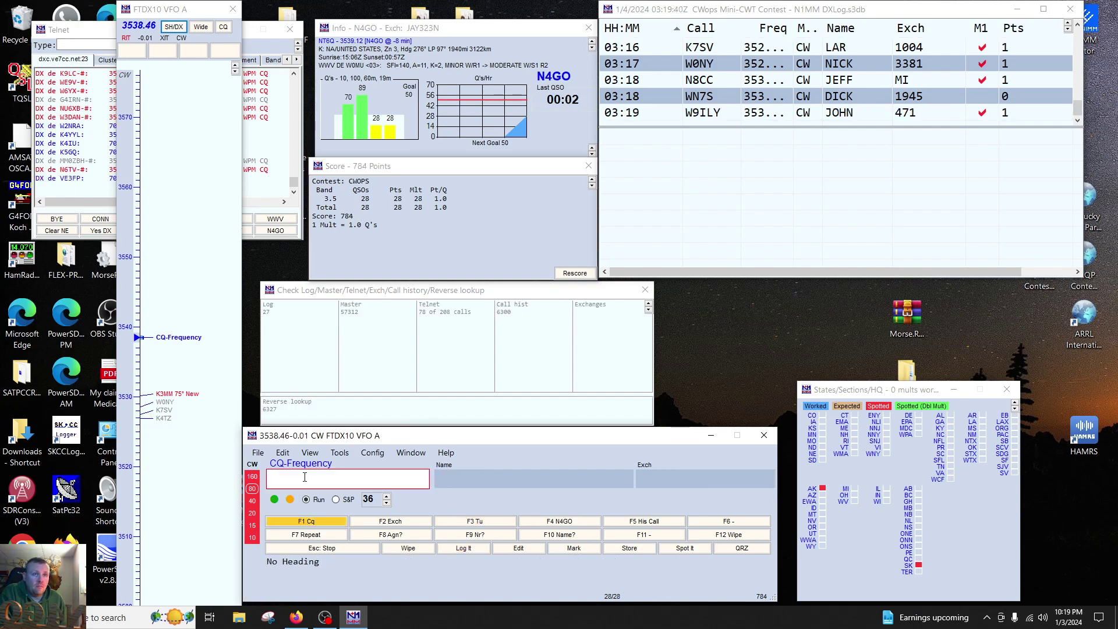
# Step: Repeat the CQ call on 3538.46 at a CW speed of 36
pyautogui.press('Return')
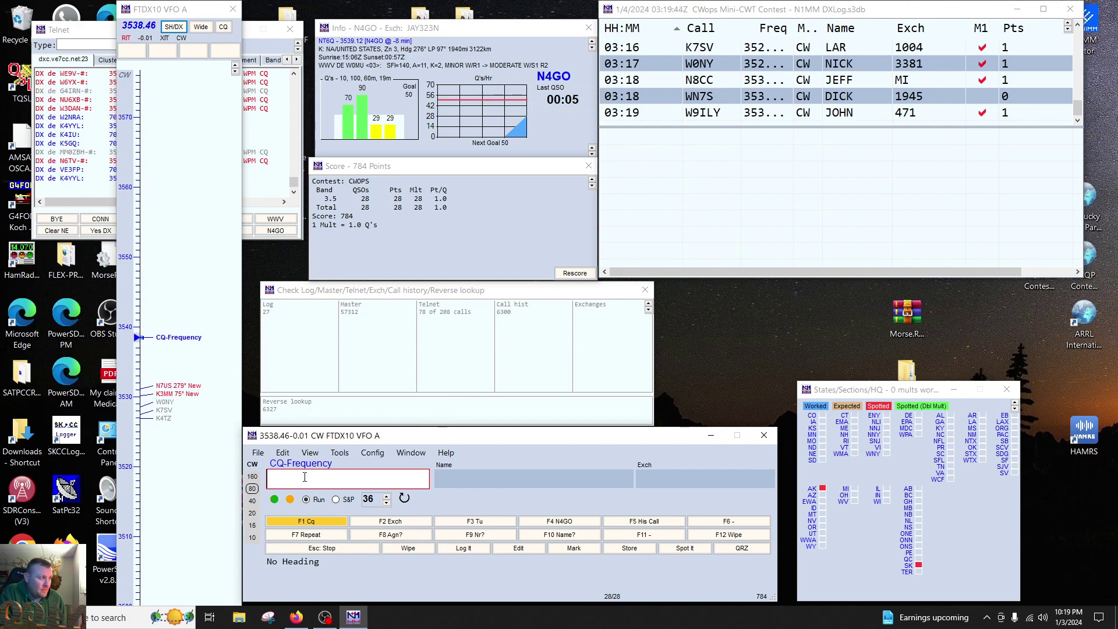
pyautogui.press('Return')
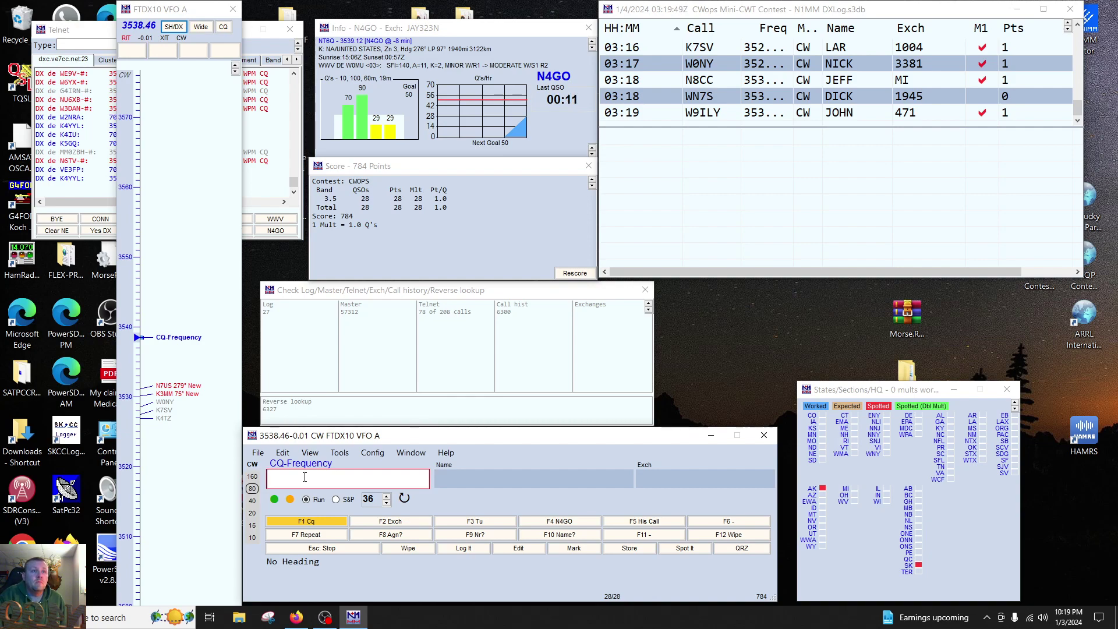
pyautogui.press('Return')
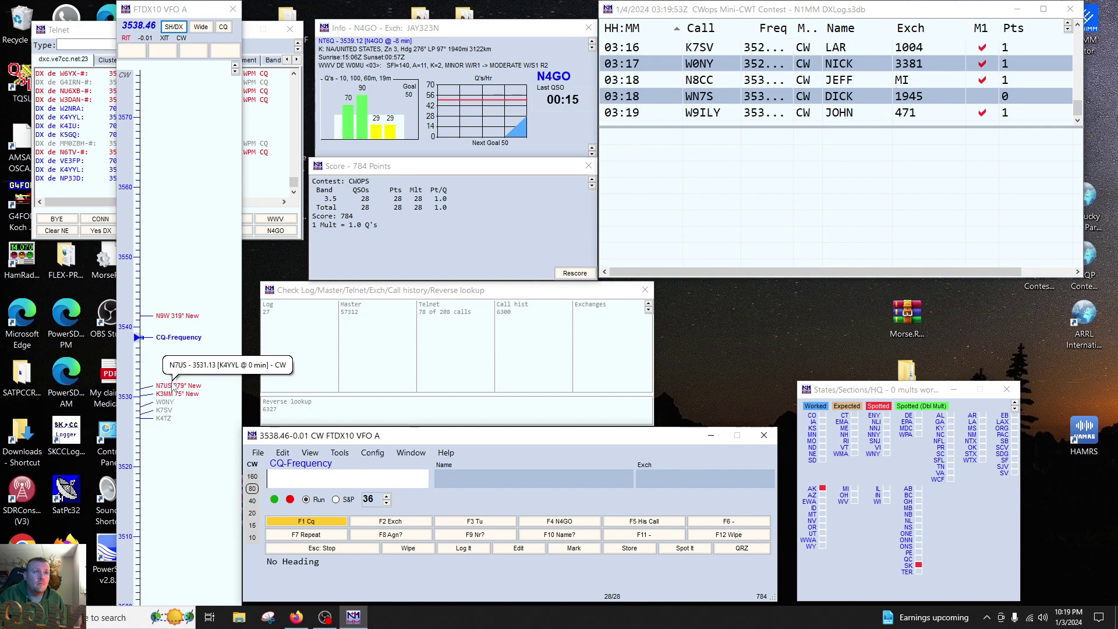
# Step: Tune to the N7US spot at 3531.13, call the station and log its call-history name and exchange
pyautogui.click(174, 389)
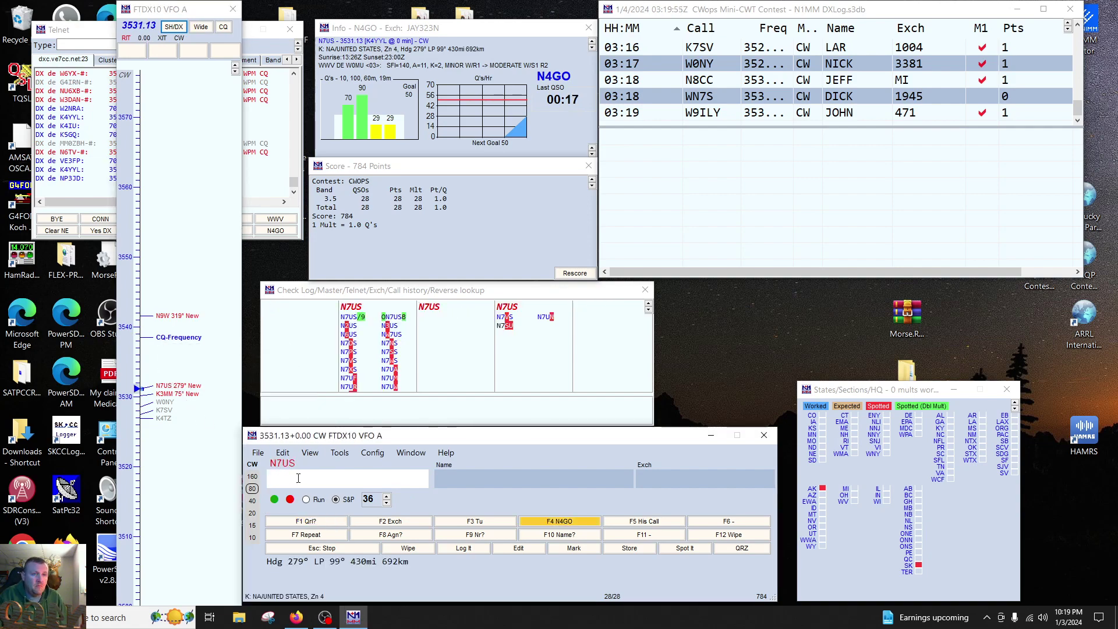
pyautogui.press('Return')
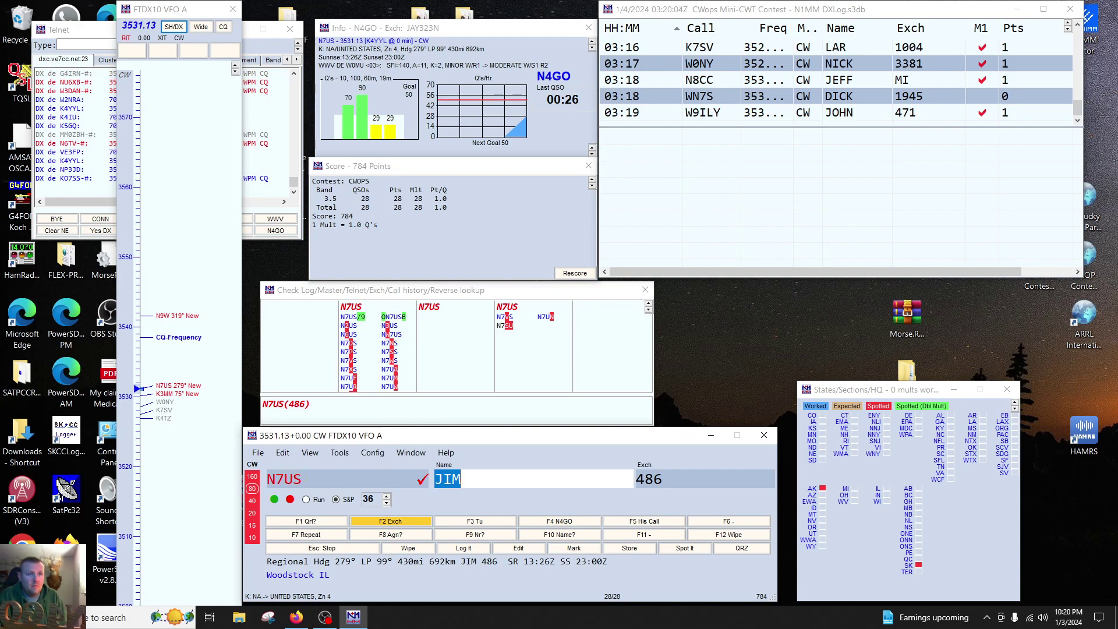
pyautogui.press('Tab')
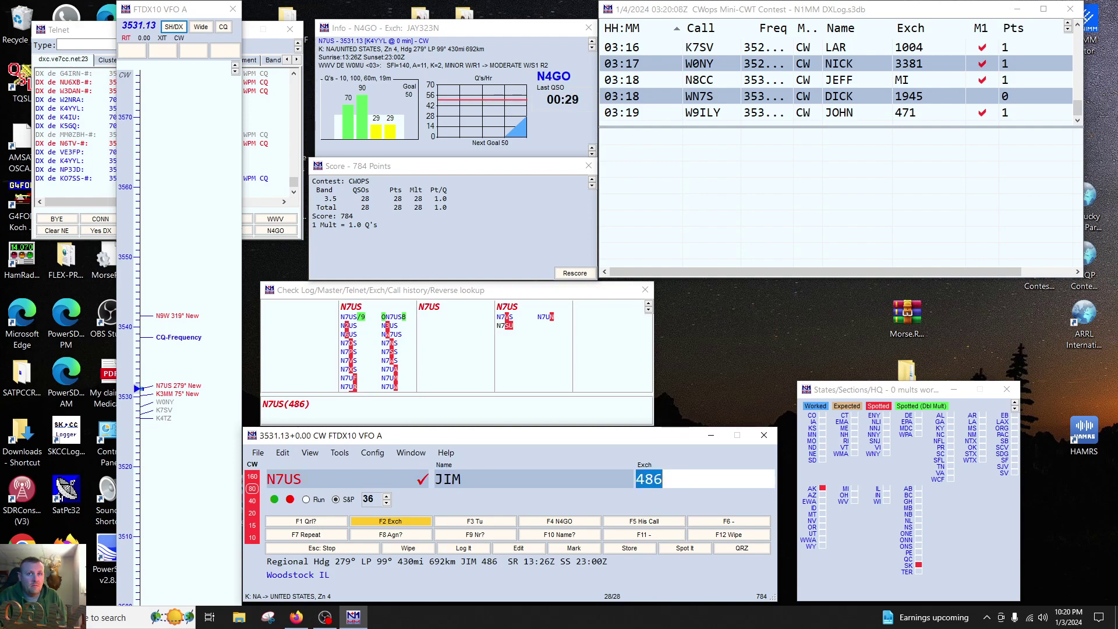
pyautogui.press('Return')
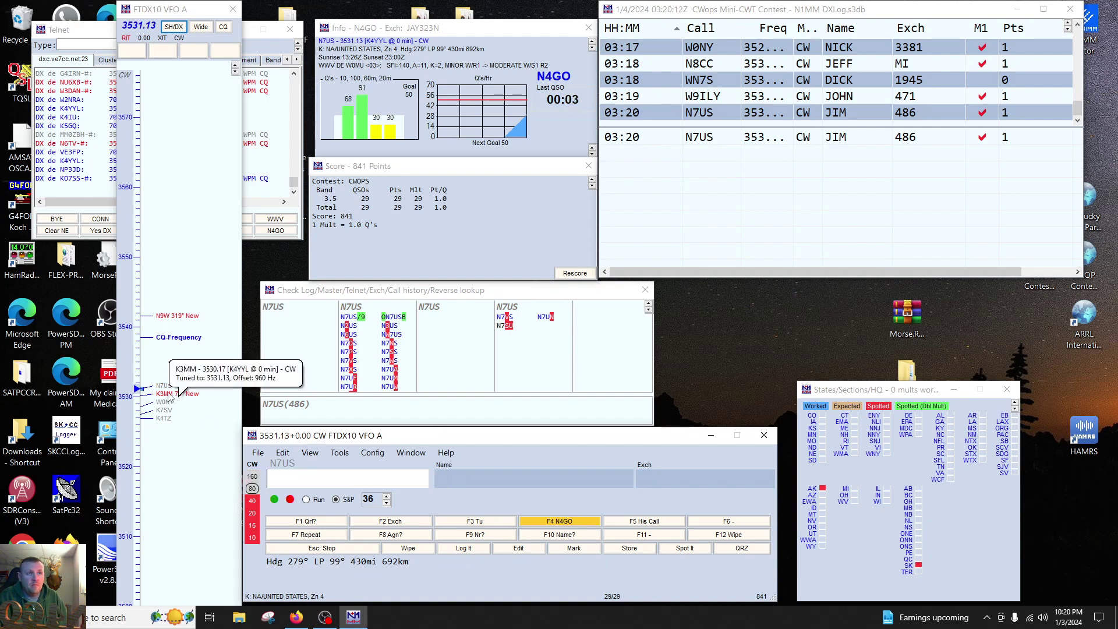
# Step: Tune to the K3MM spot near 3530.17, call the station and log its call-history name and exchange
pyautogui.click(168, 395)
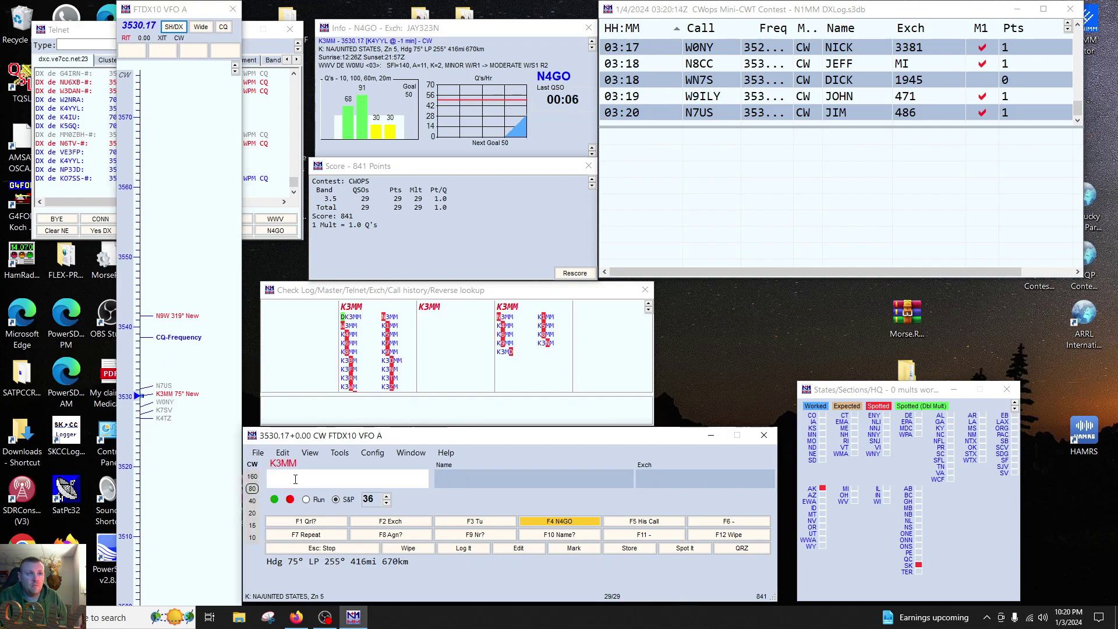
pyautogui.press('Return')
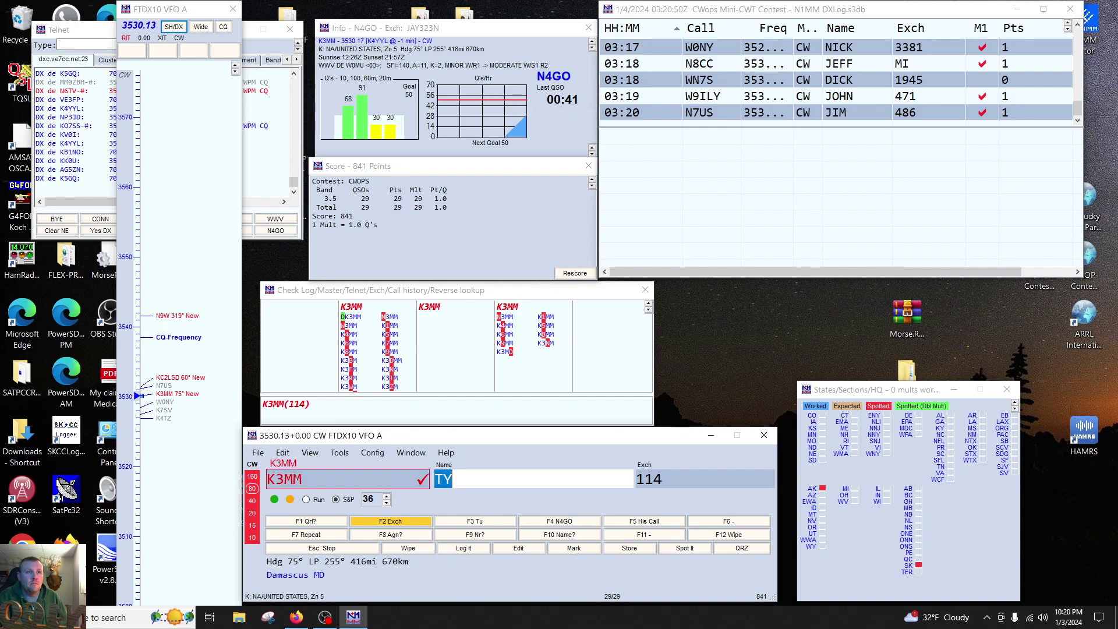
pyautogui.press('Return')
pyautogui.press('Return')
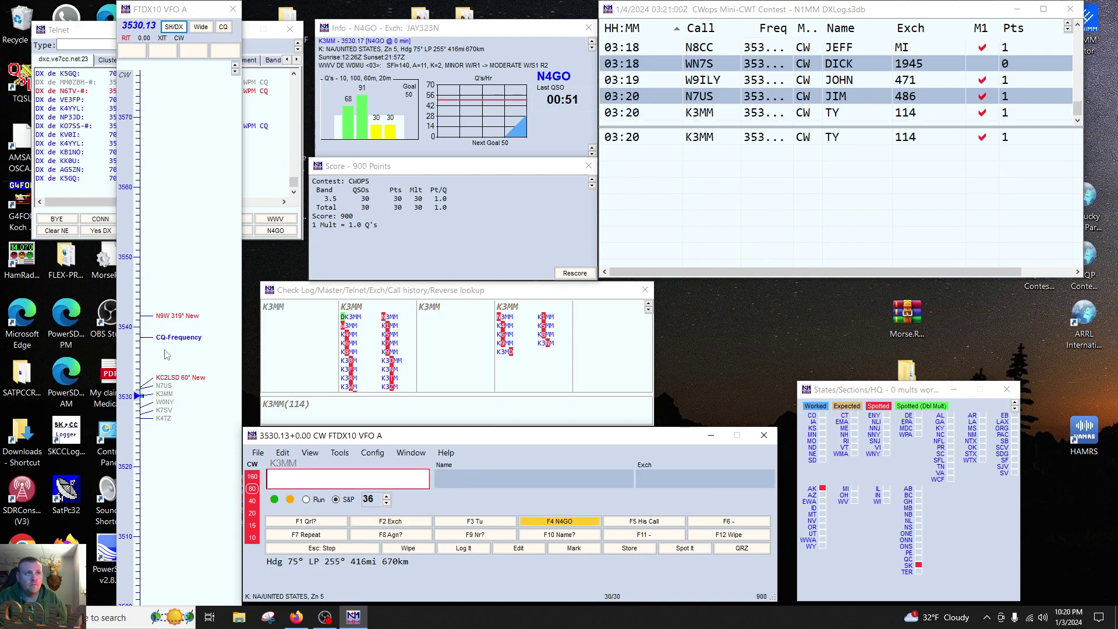
# Step: Tune to the KC2LSD spot at 3531.44, load its call into the entry and try calling the station
pyautogui.moveTo(166, 378)
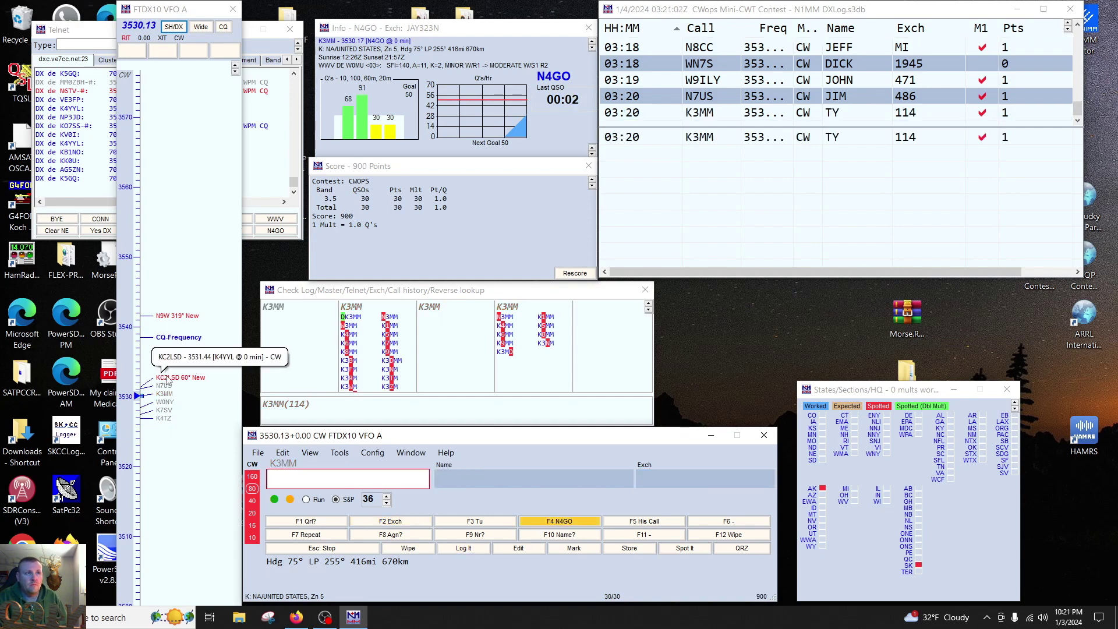
pyautogui.click(167, 379)
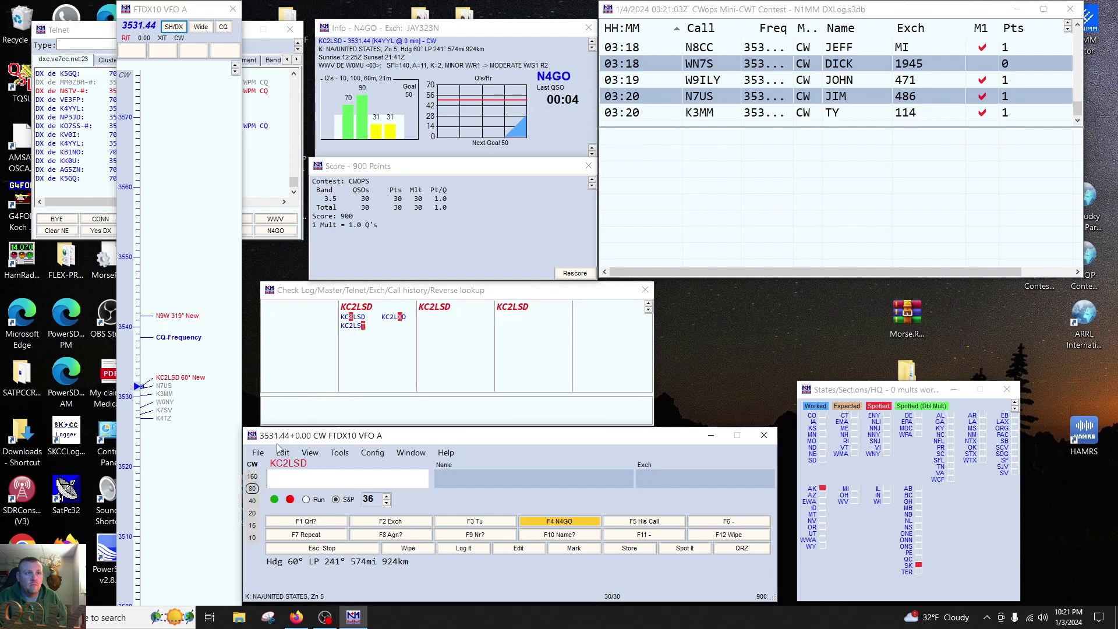
pyautogui.press('space')
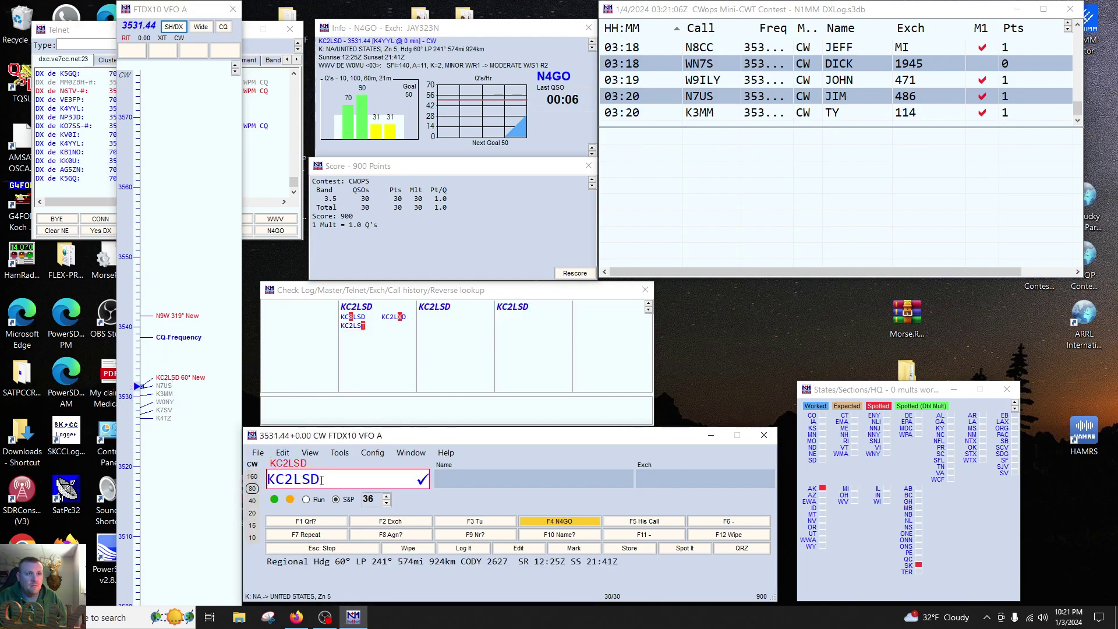
pyautogui.press('Return')
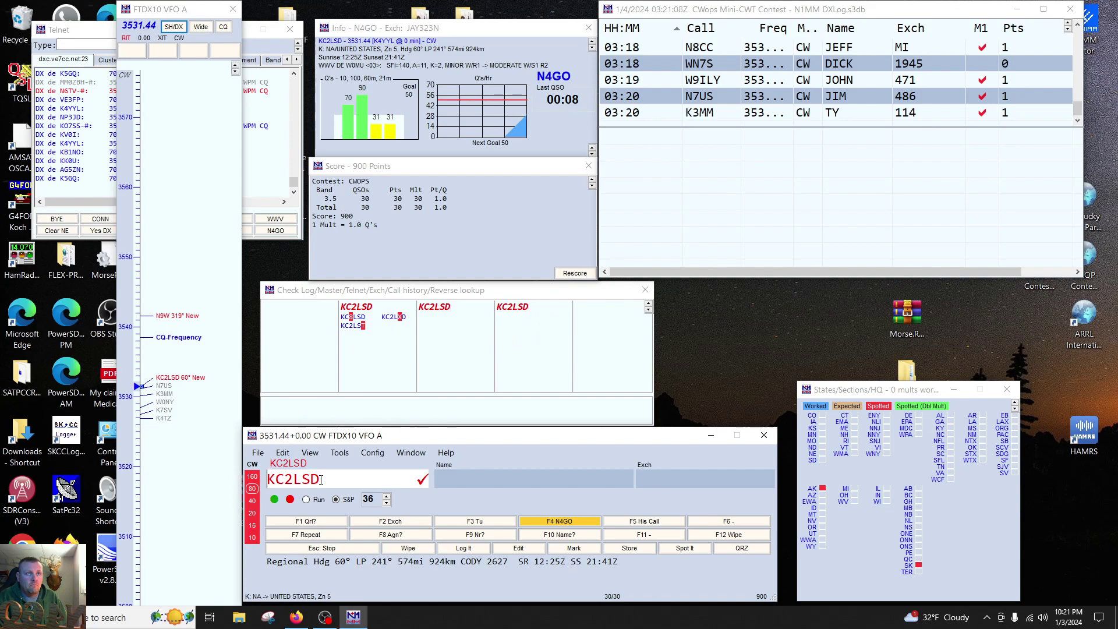
# Step: Return to the CQ frequency 3538.46 and resume calling CQ with the CW speed lowered to 34
pyautogui.click(177, 339)
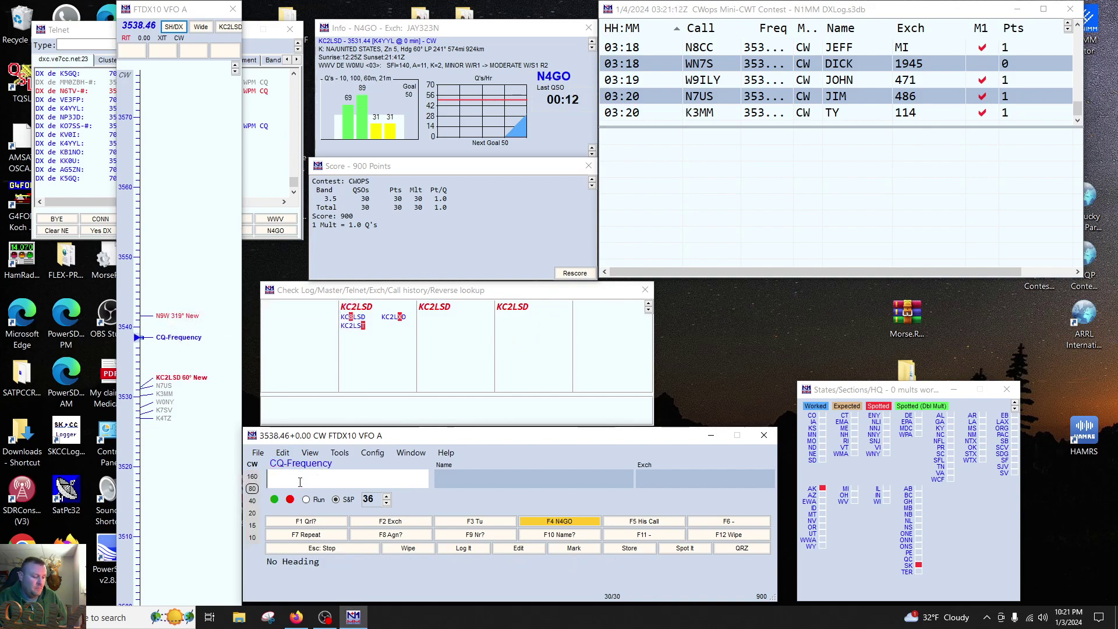
pyautogui.press('F1')
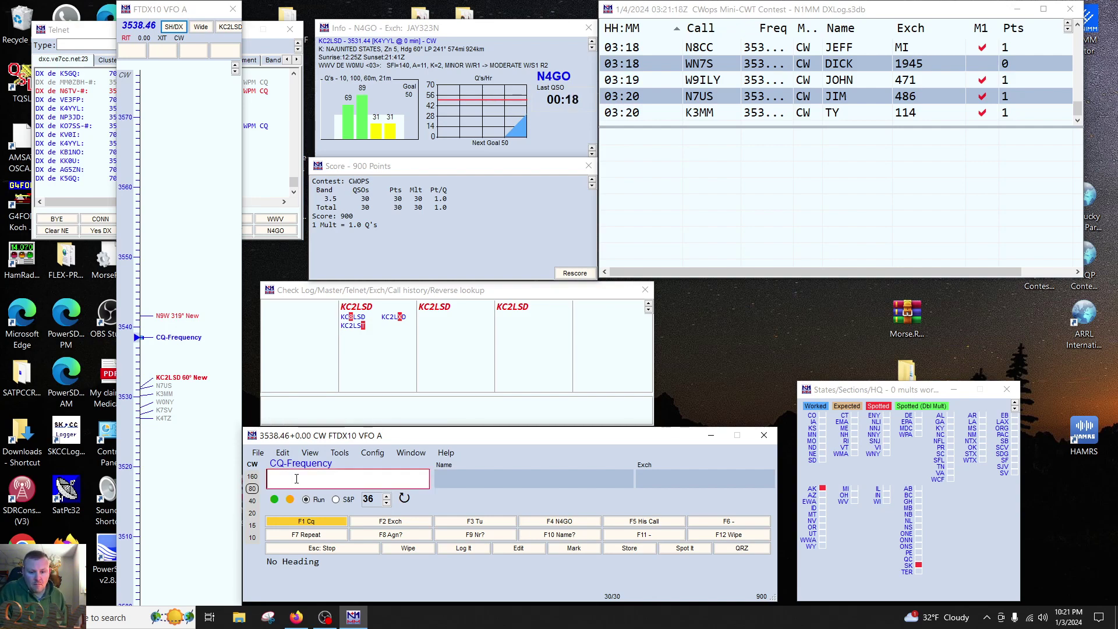
pyautogui.press('pagedown')
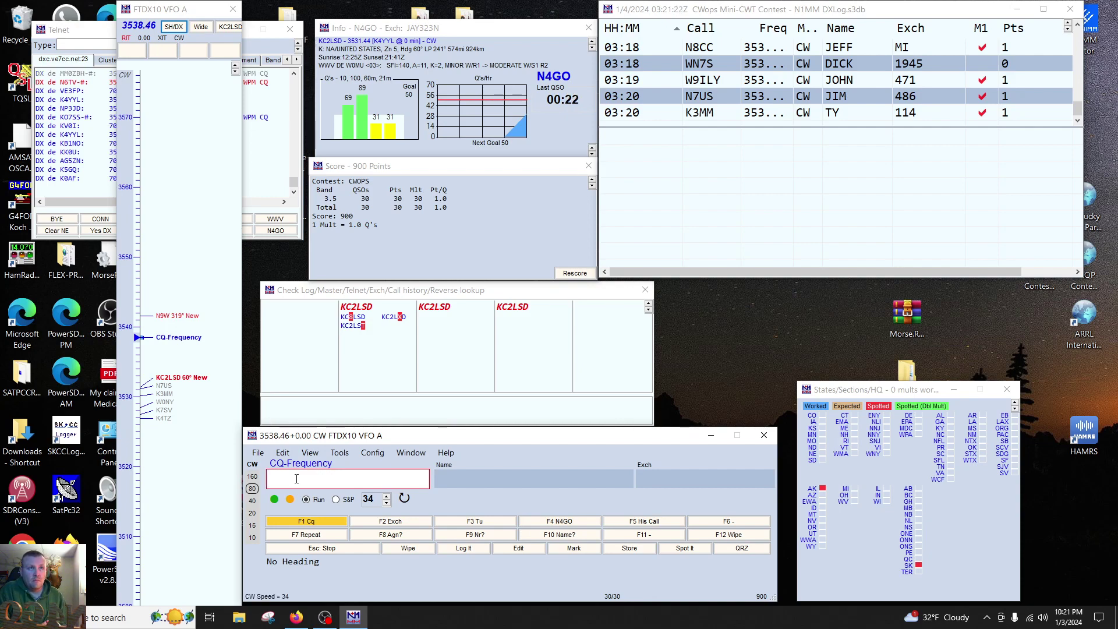
# Step: Answer W2NO and log the contact with its call-history name and exchange, raising the CW speed to 36
pyautogui.write('W2NO')
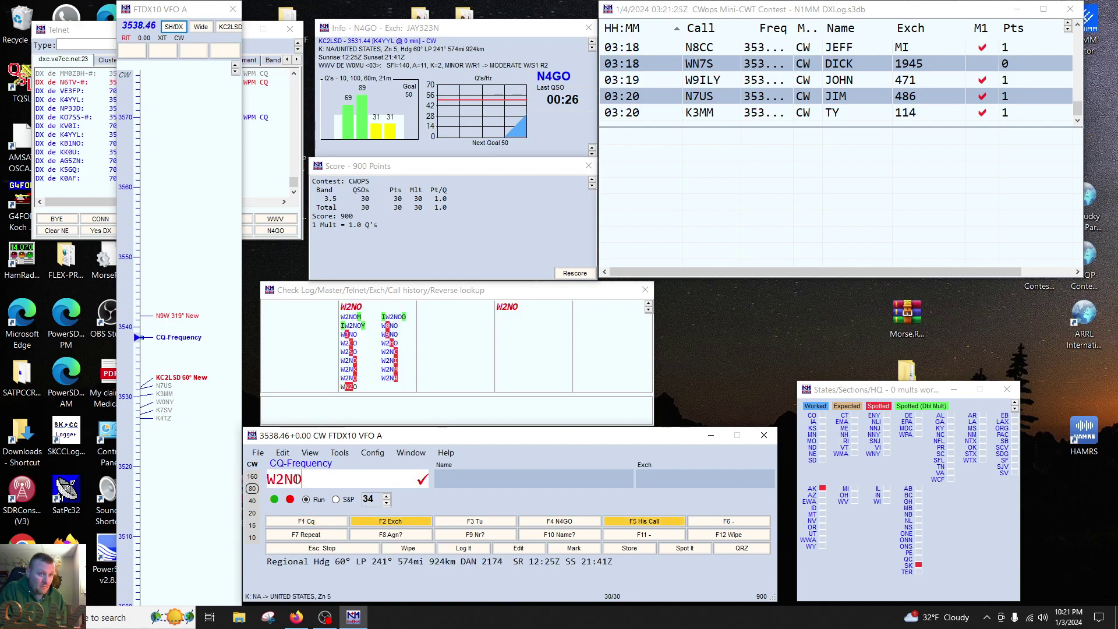
pyautogui.press('Return')
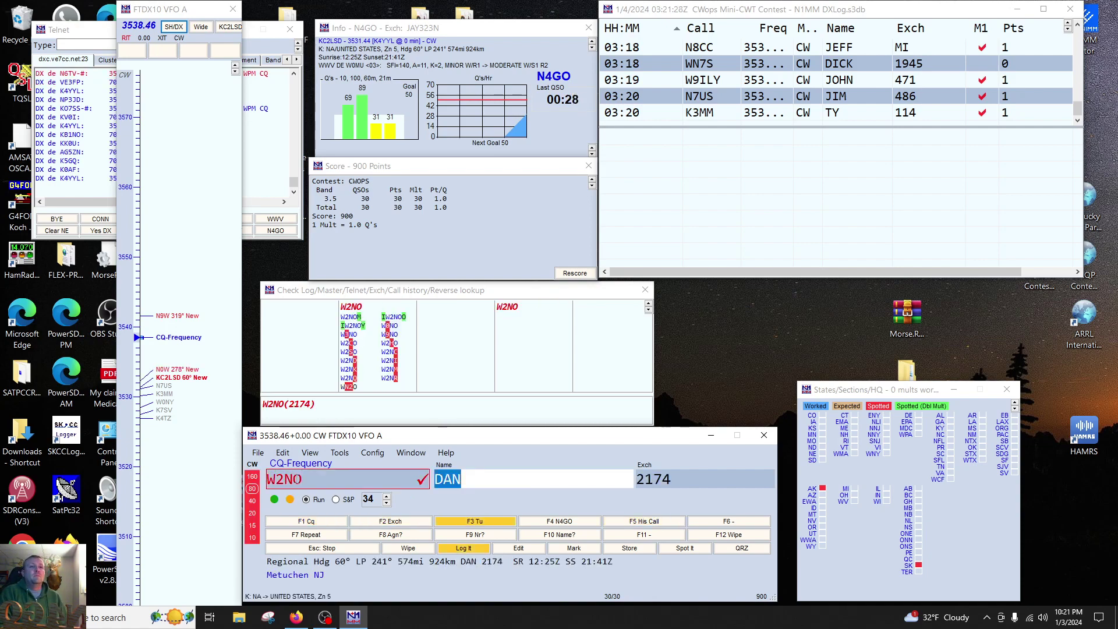
pyautogui.press('pageup')
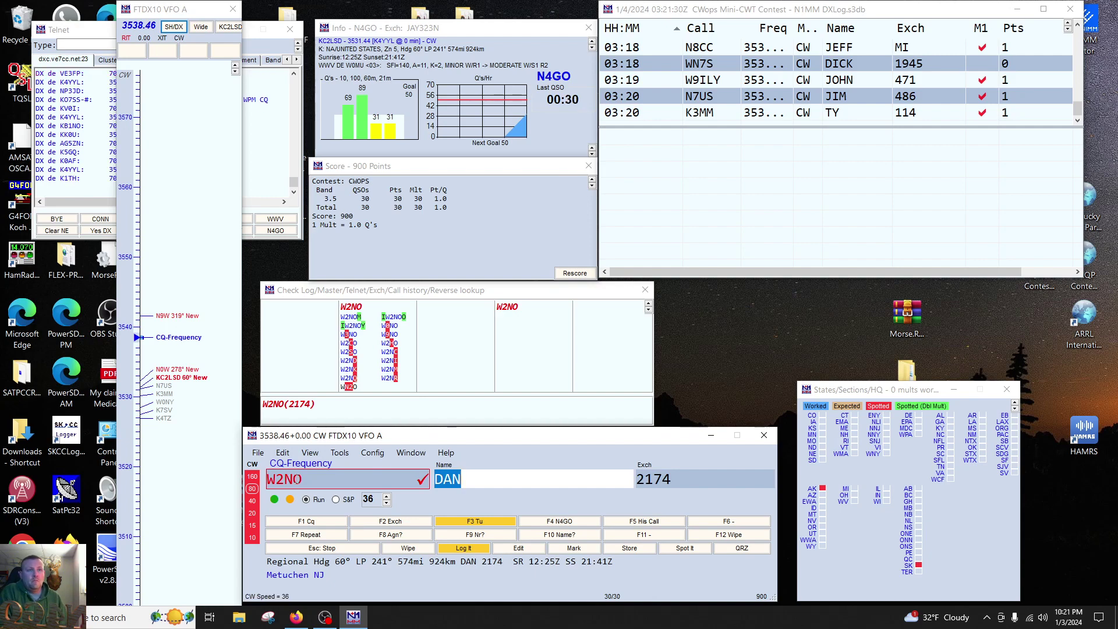
pyautogui.press('Tab')
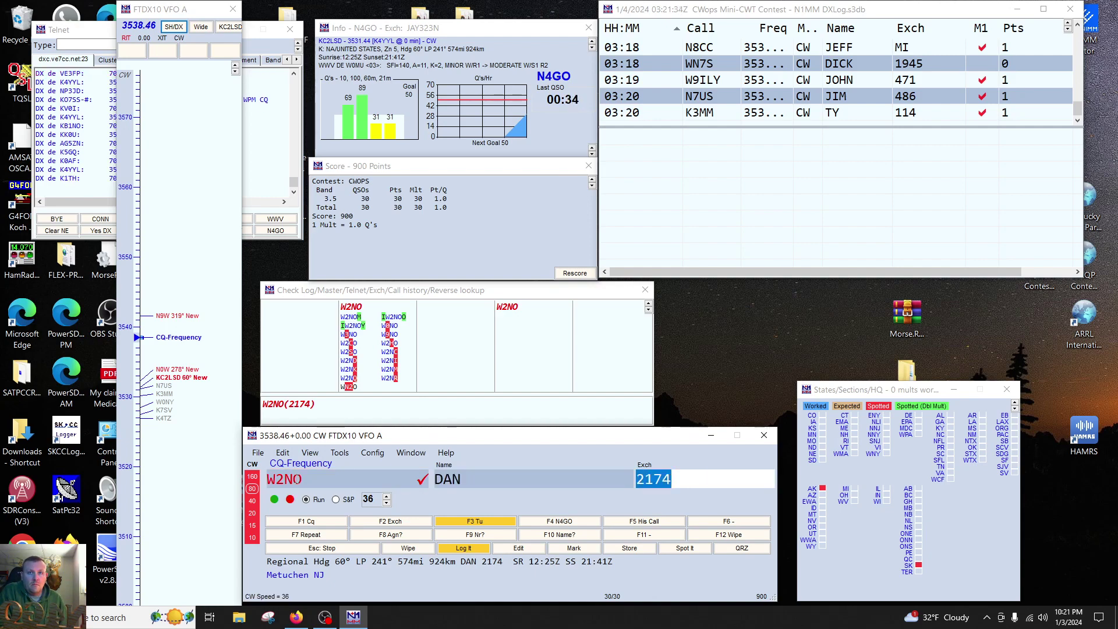
pyautogui.press('Return')
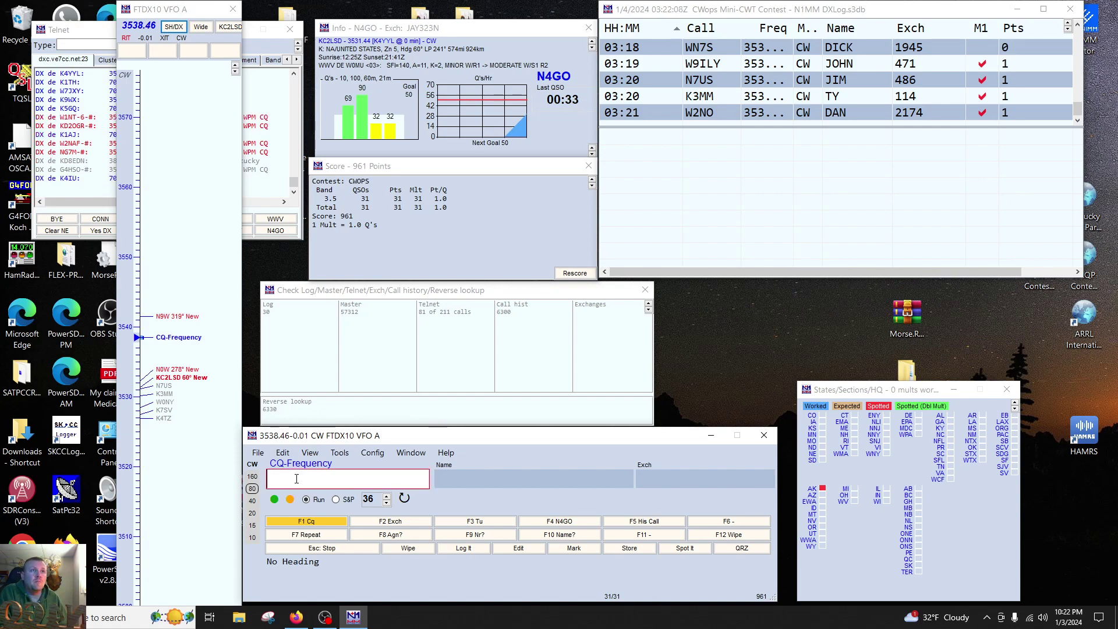
pyautogui.press('pagedown')
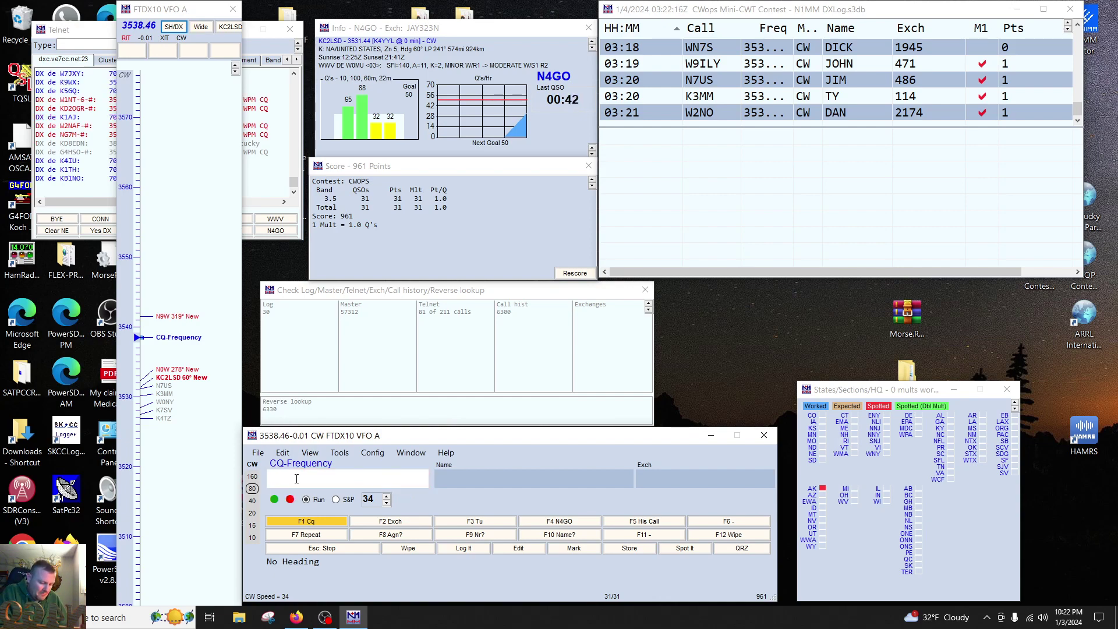
pyautogui.write('N4')
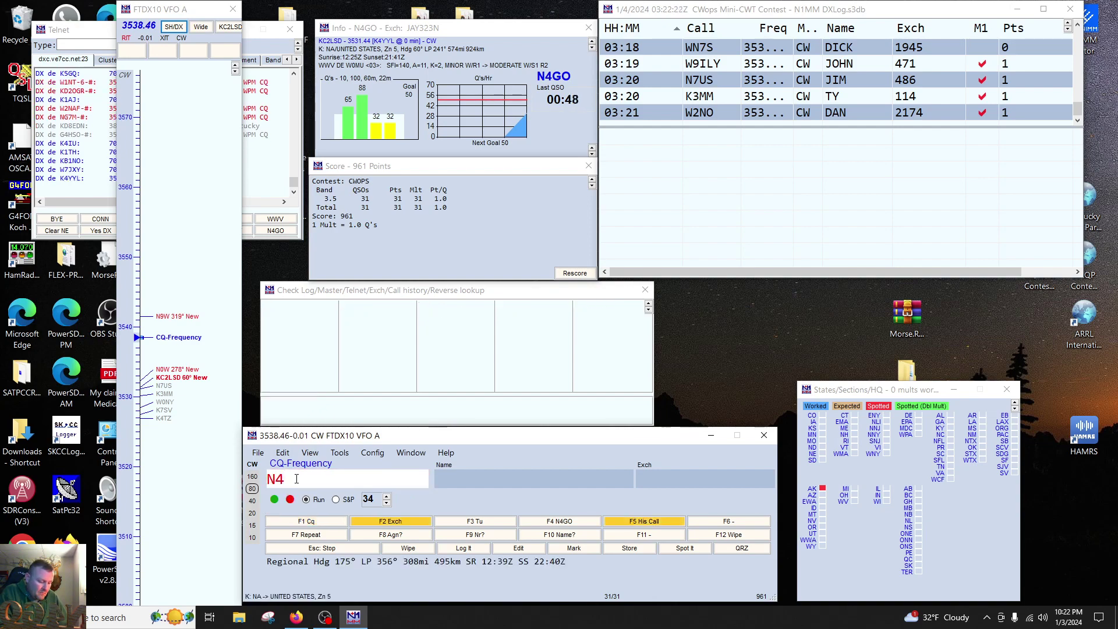
pyautogui.write('ZR')
pyautogui.press('Return')
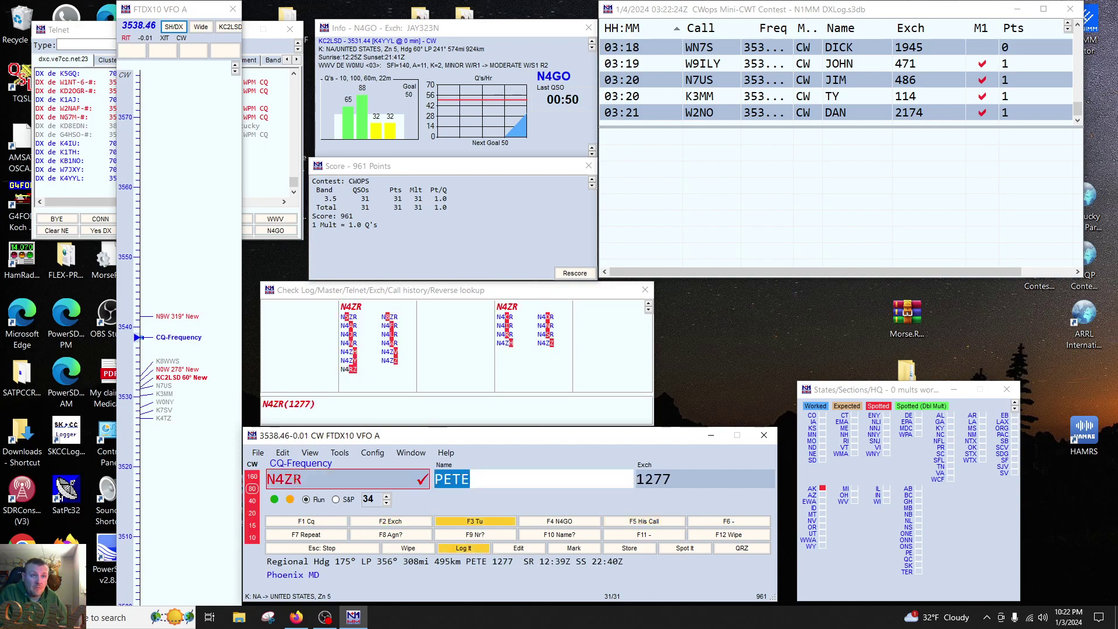
pyautogui.press('pageup')
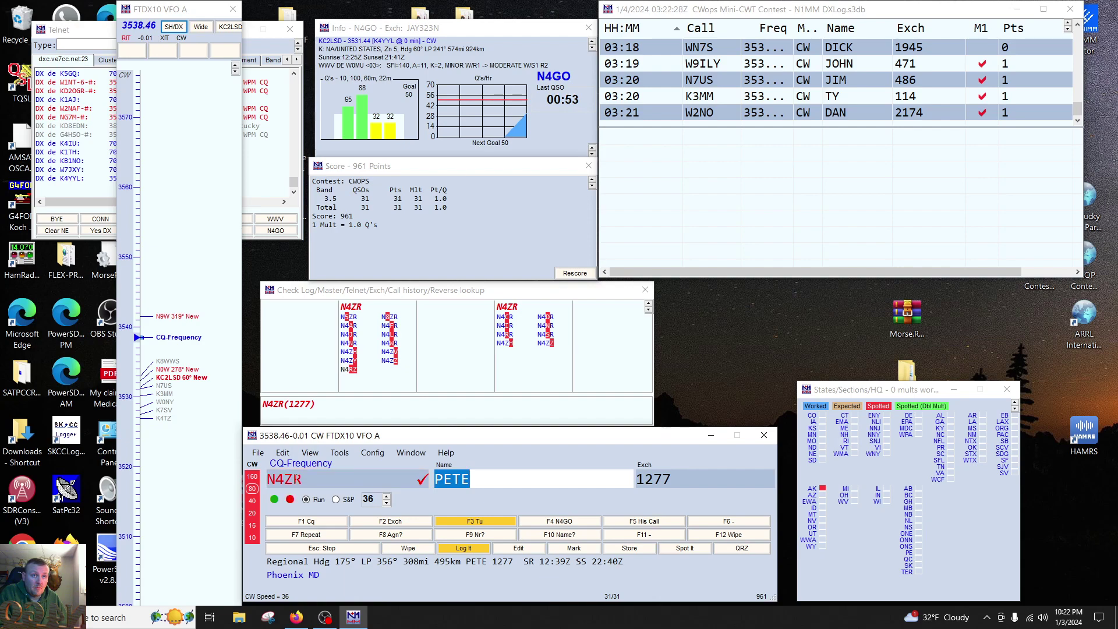
pyautogui.press('Tab')
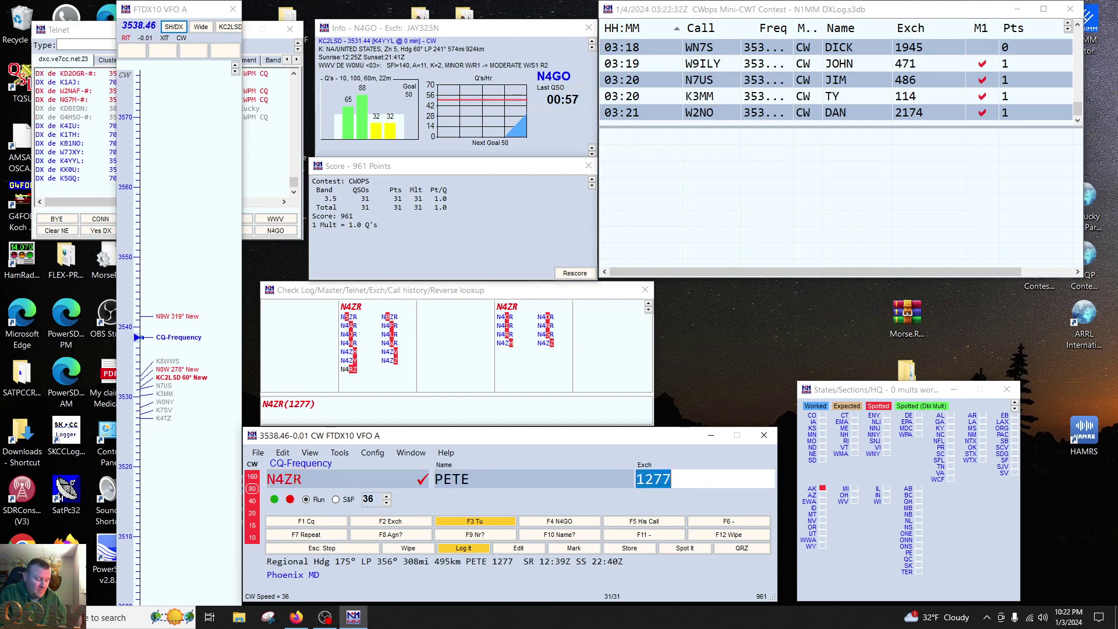
pyautogui.press('Return')
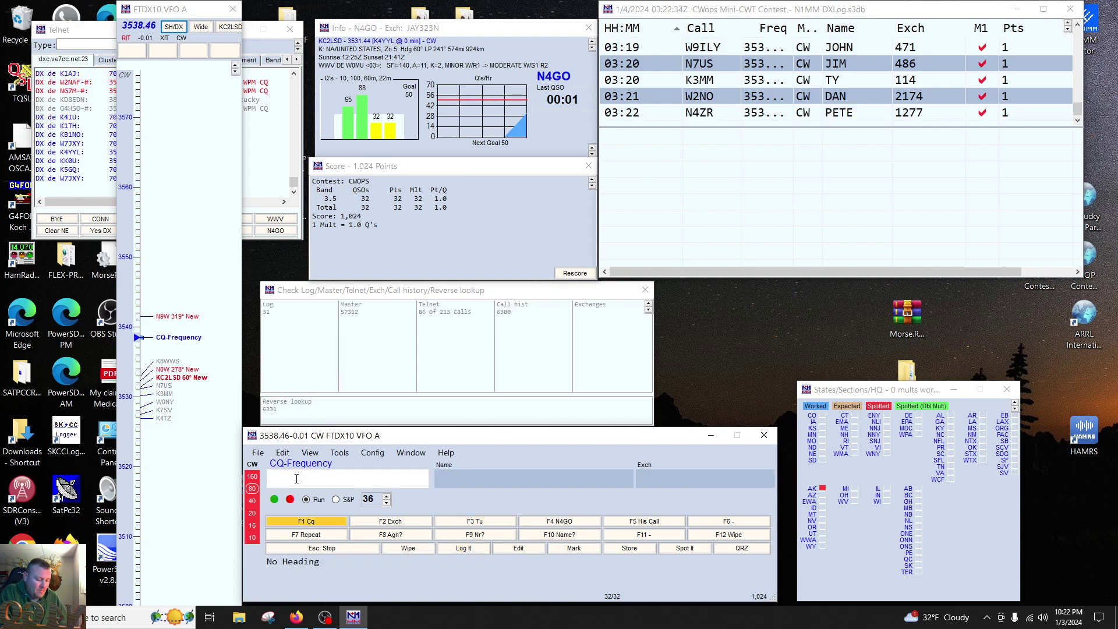
# Step: Answer AA3B on the CQ frequency and log the contact with its call-history name and exchange 242
pyautogui.write('AA3B')
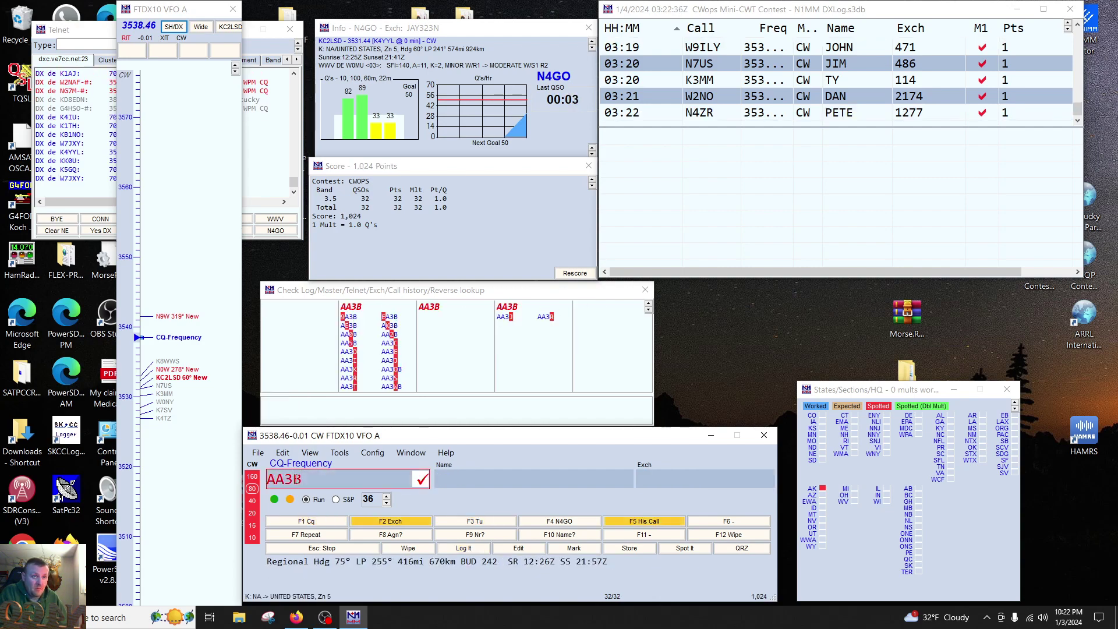
pyautogui.press('Return')
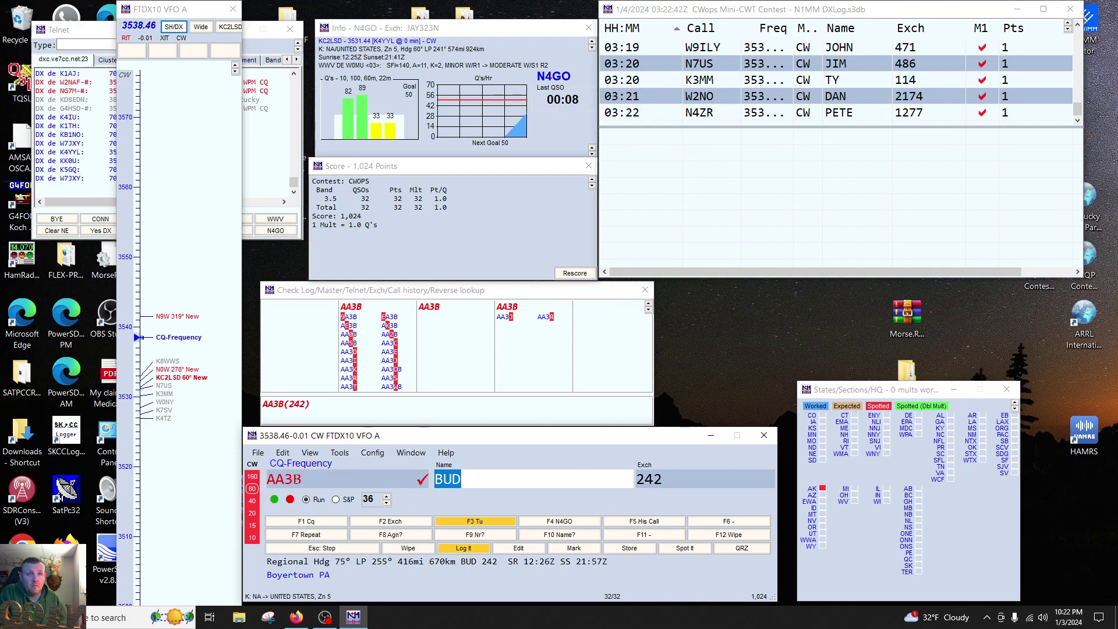
pyautogui.press('Tab')
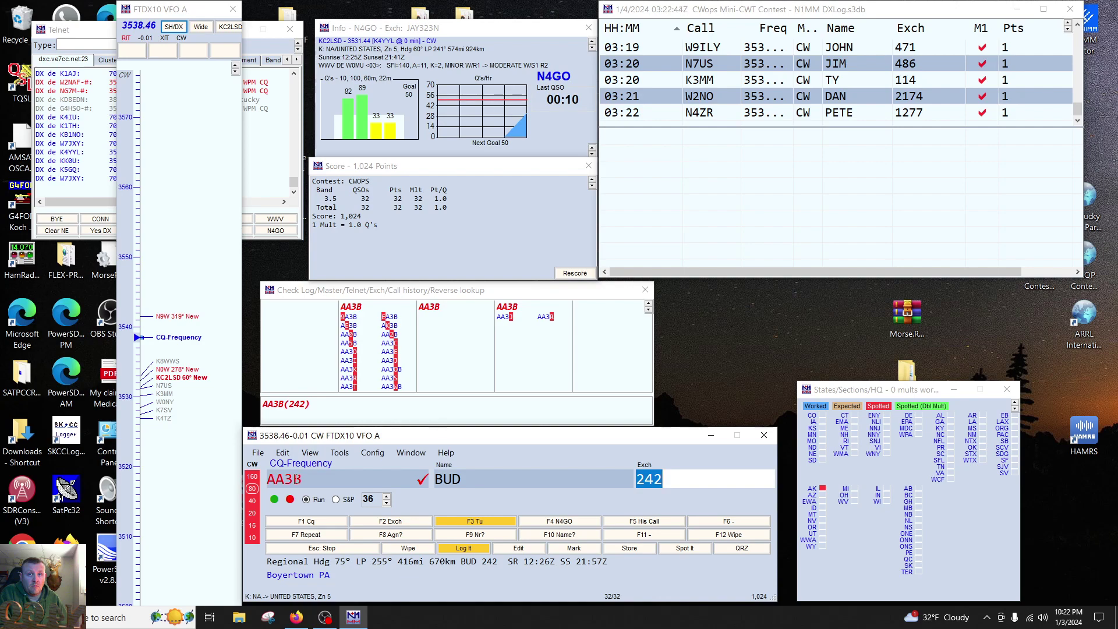
pyautogui.press('Return')
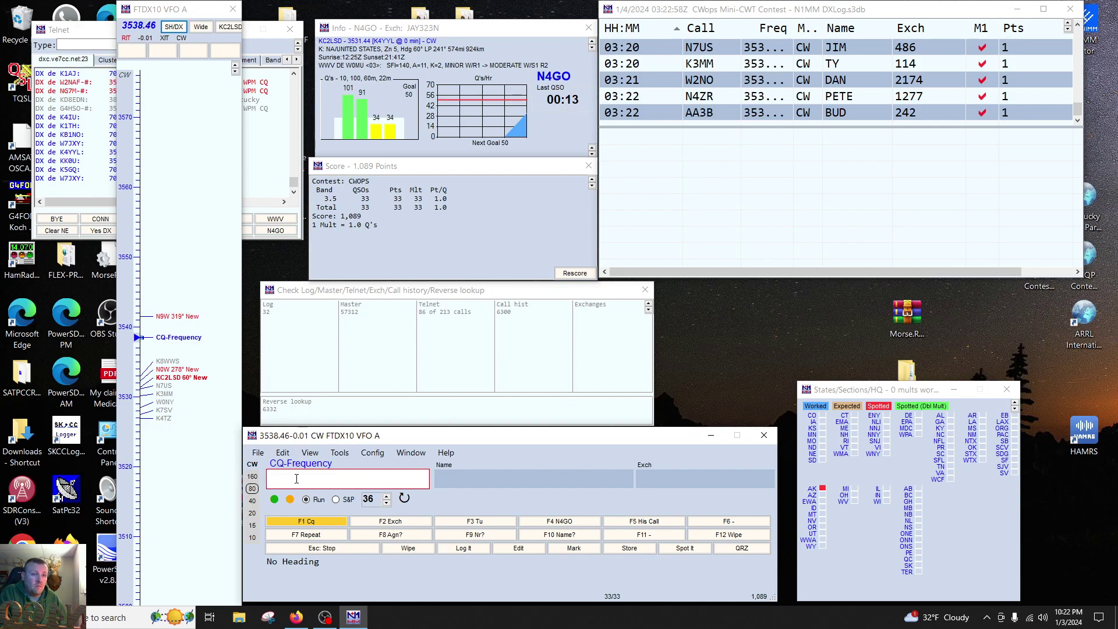
pyautogui.write('VE3')
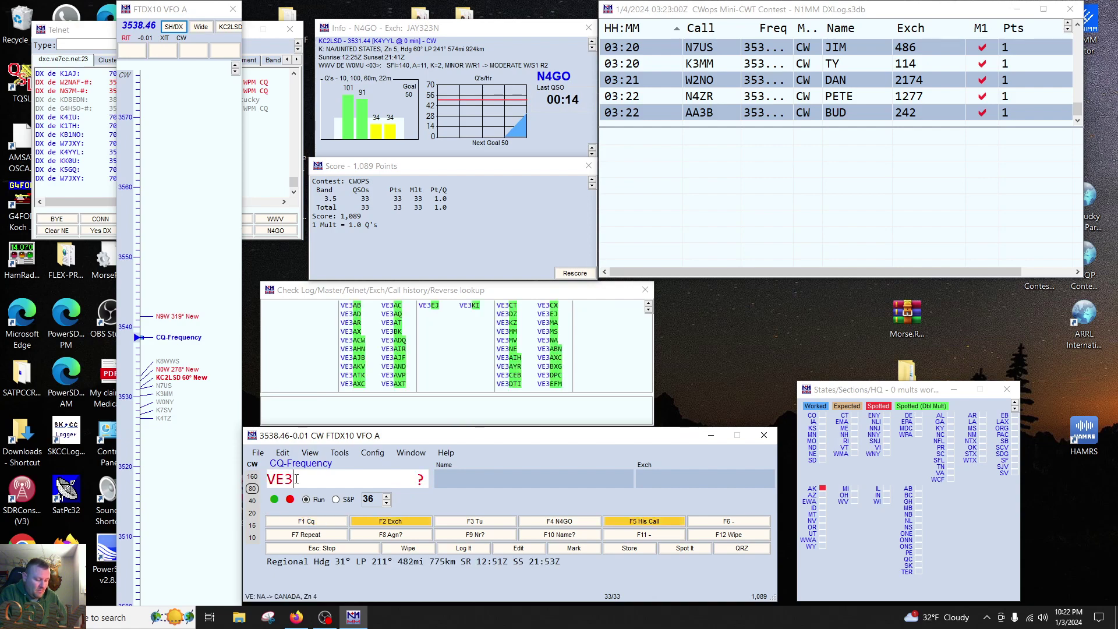
pyautogui.write('TMK')
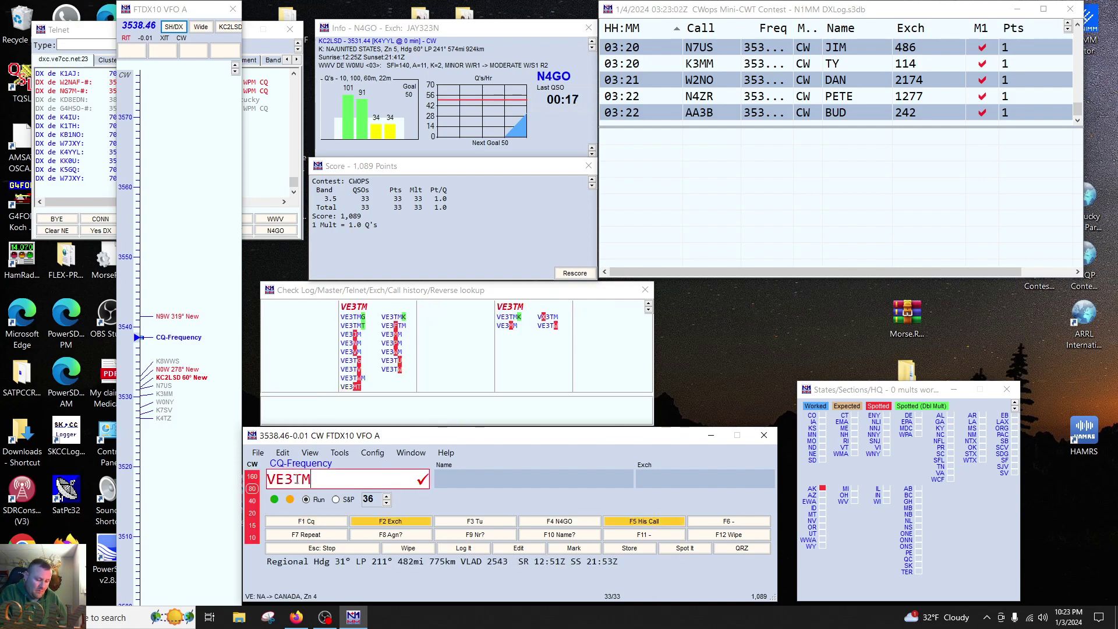
pyautogui.press('Return')
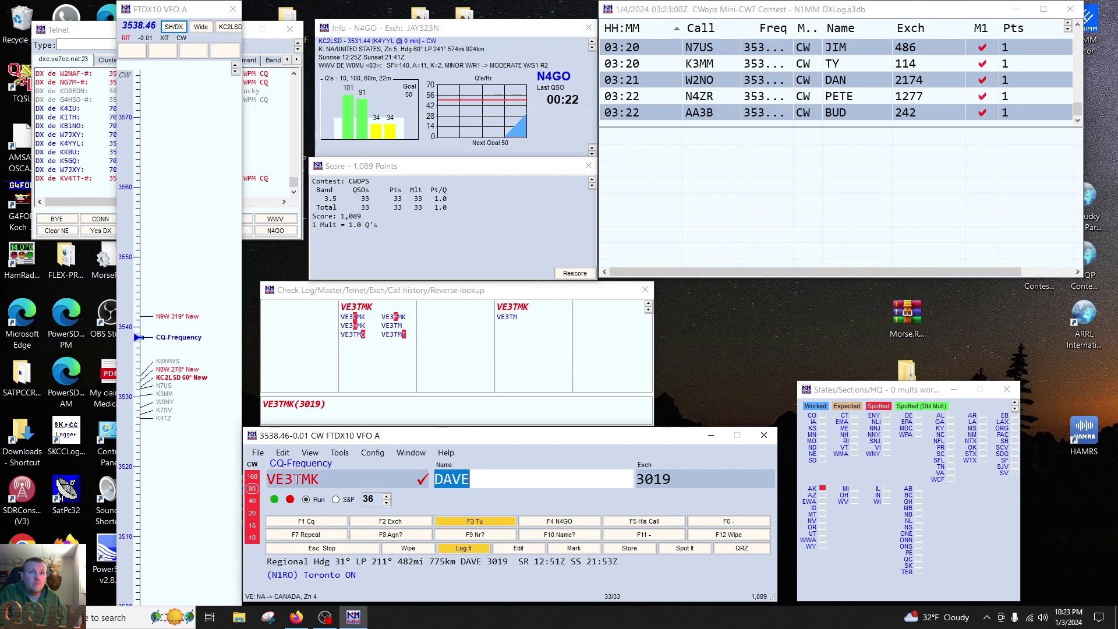
pyautogui.press('Tab')
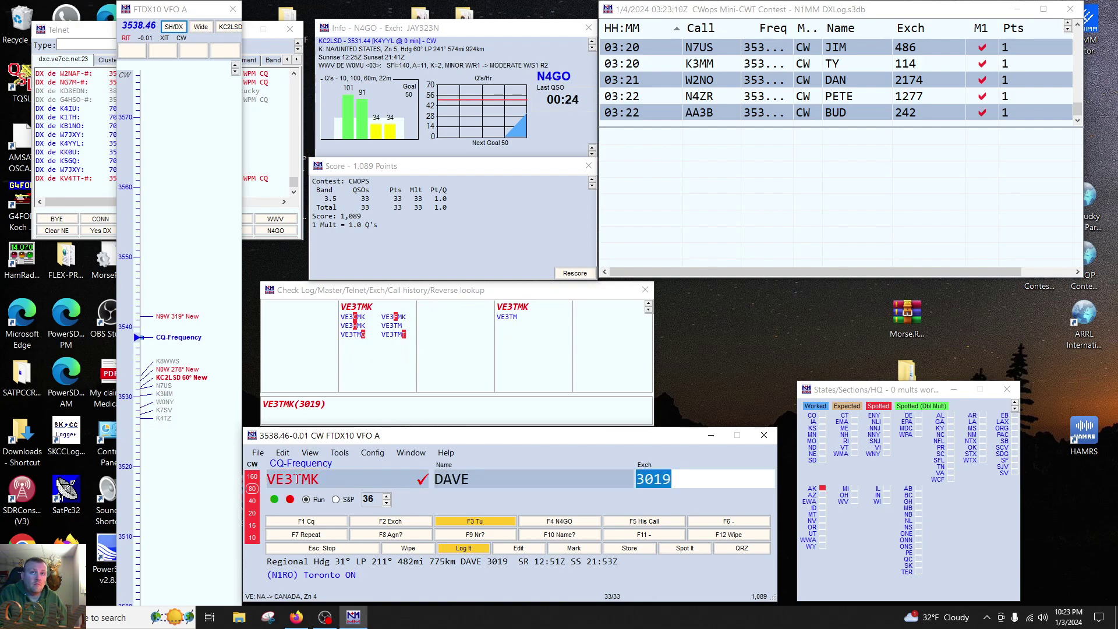
pyautogui.press('Return')
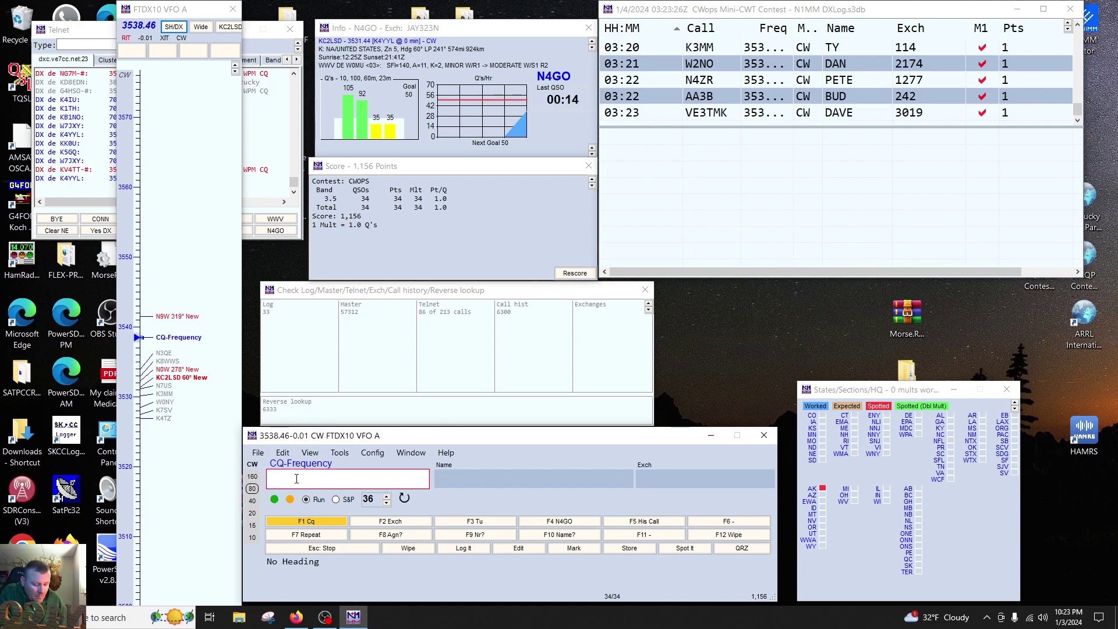
pyautogui.press('pagedown')
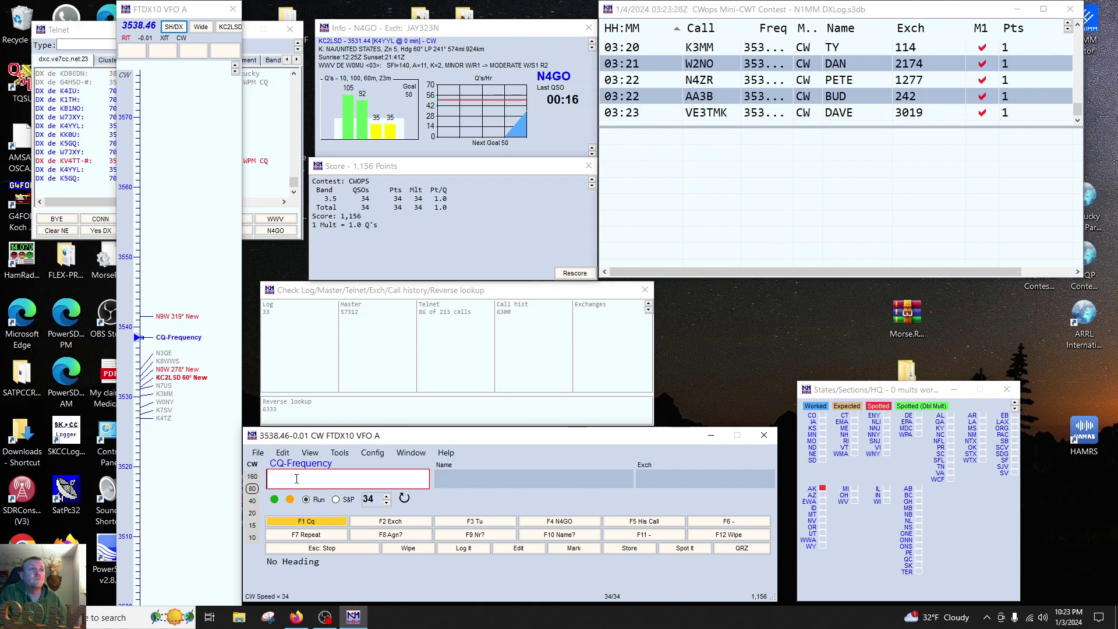
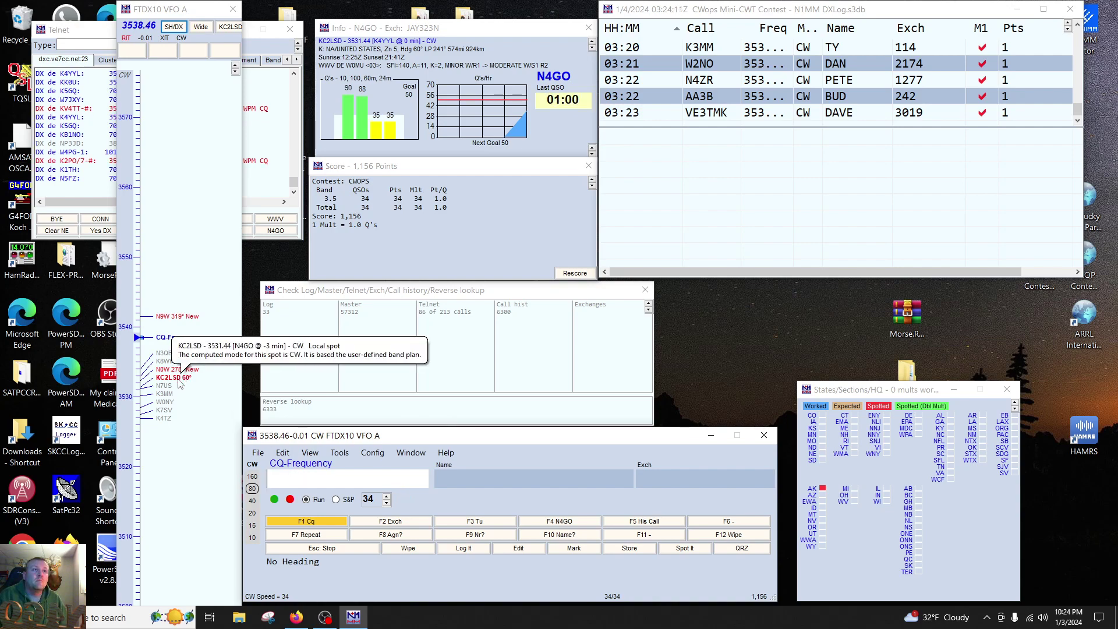
pyautogui.click(186, 377)
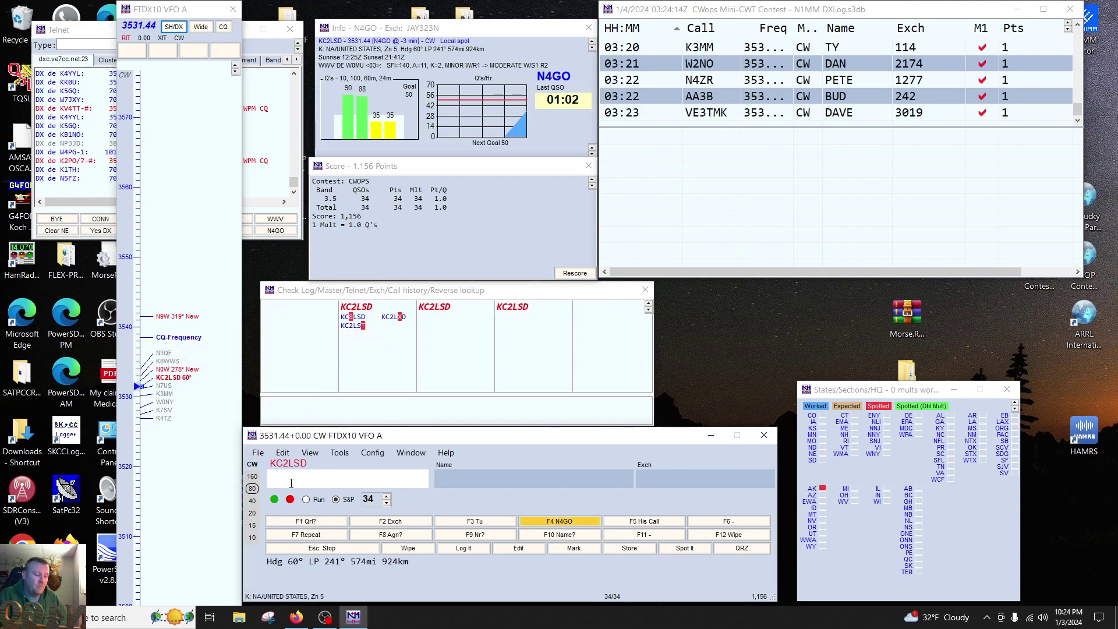
pyautogui.press('space')
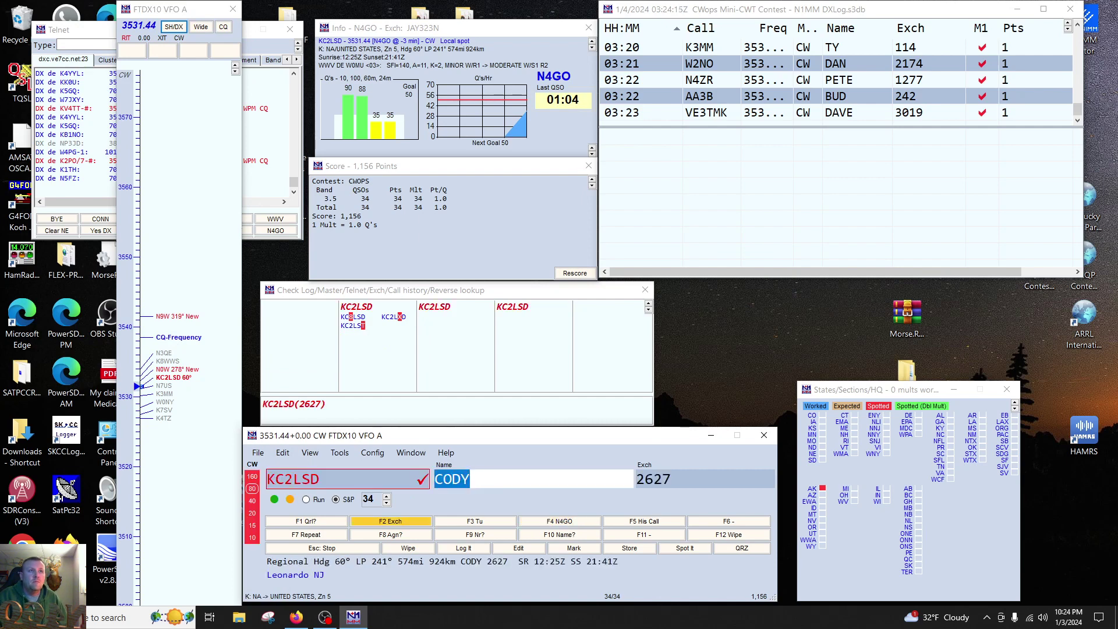
pyautogui.press('Return')
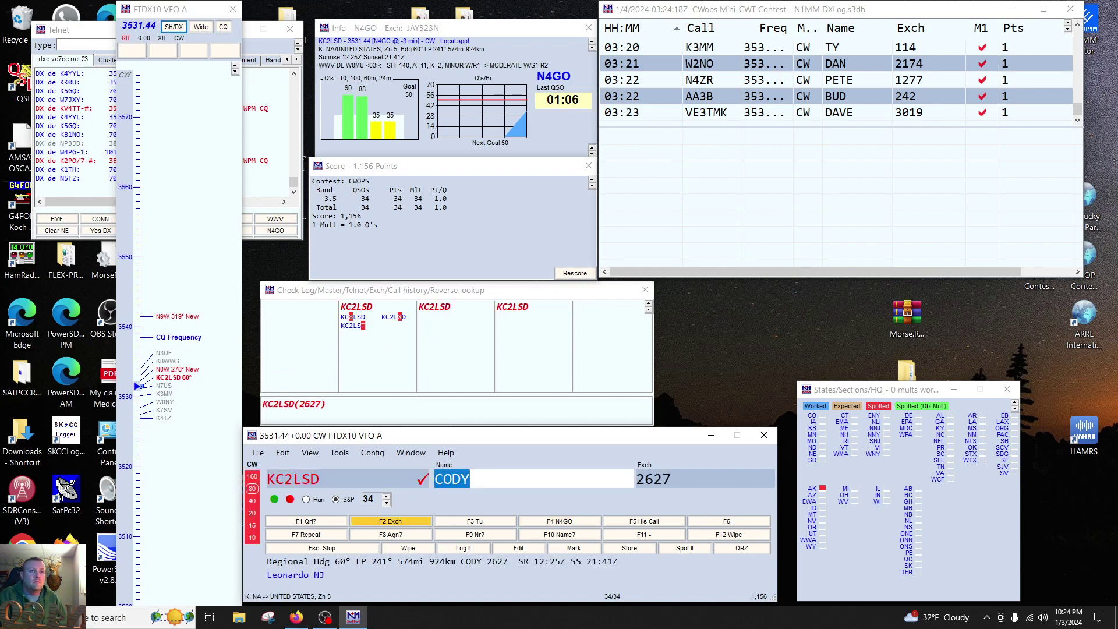
pyautogui.press('Tab')
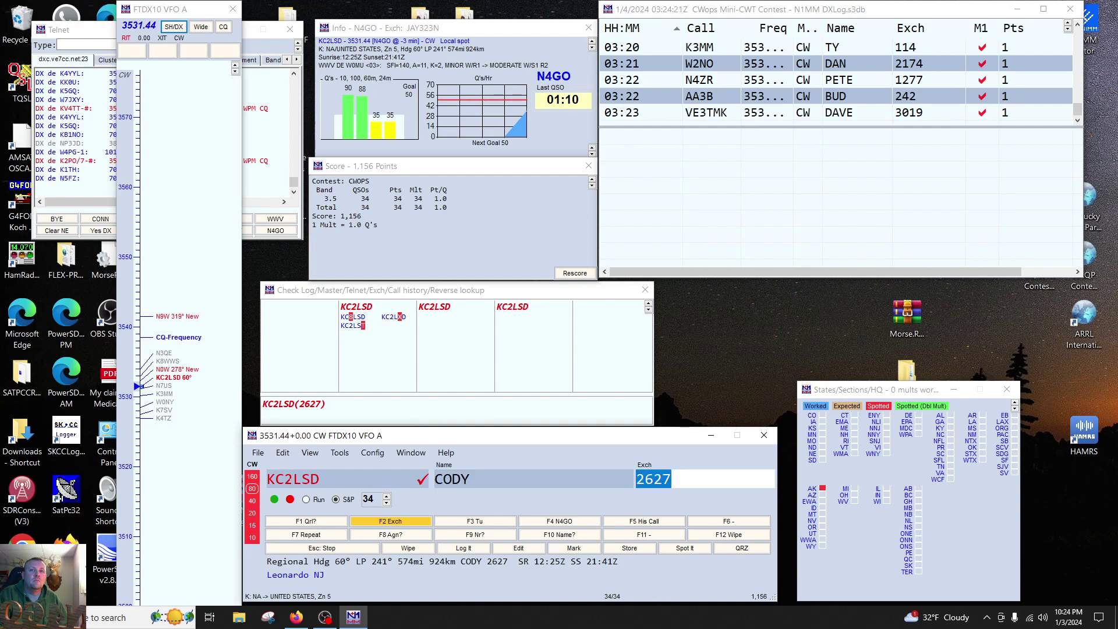
pyautogui.press('Return')
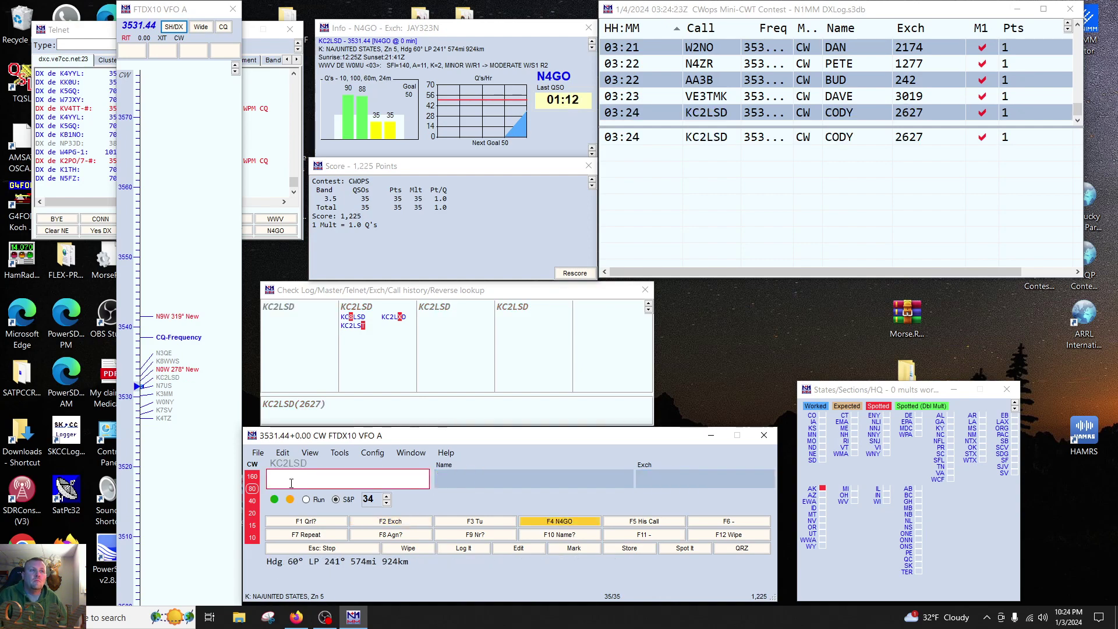
# Step: Check the N9W spot, tune to N4ZZ at 3534.44, and log it with exchange 902 at CW speed 36
pyautogui.click(164, 317)
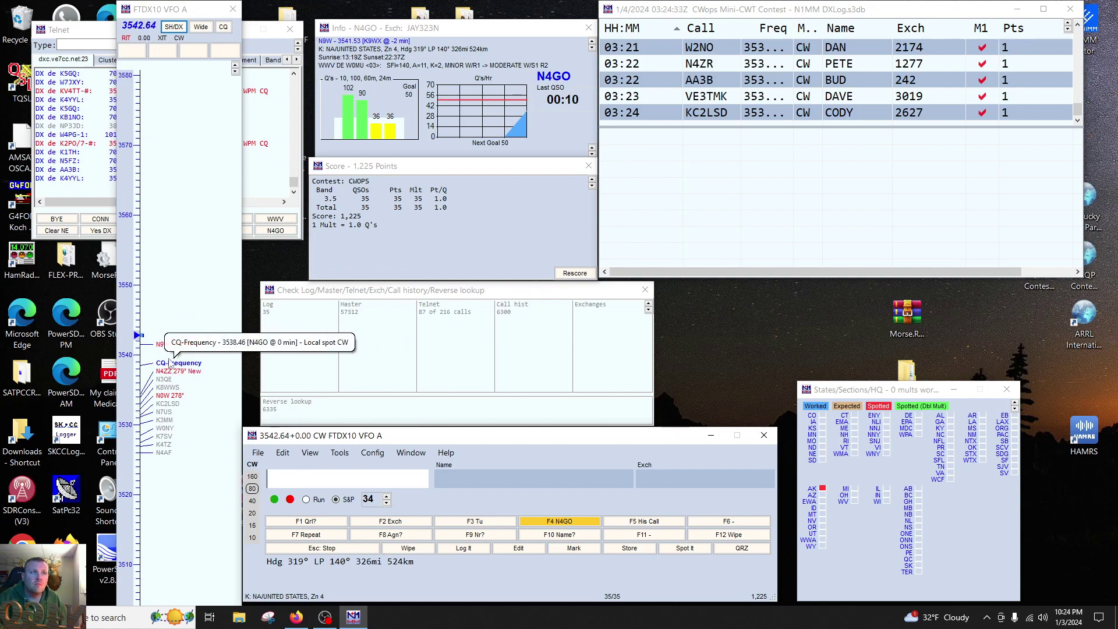
pyautogui.click(175, 371)
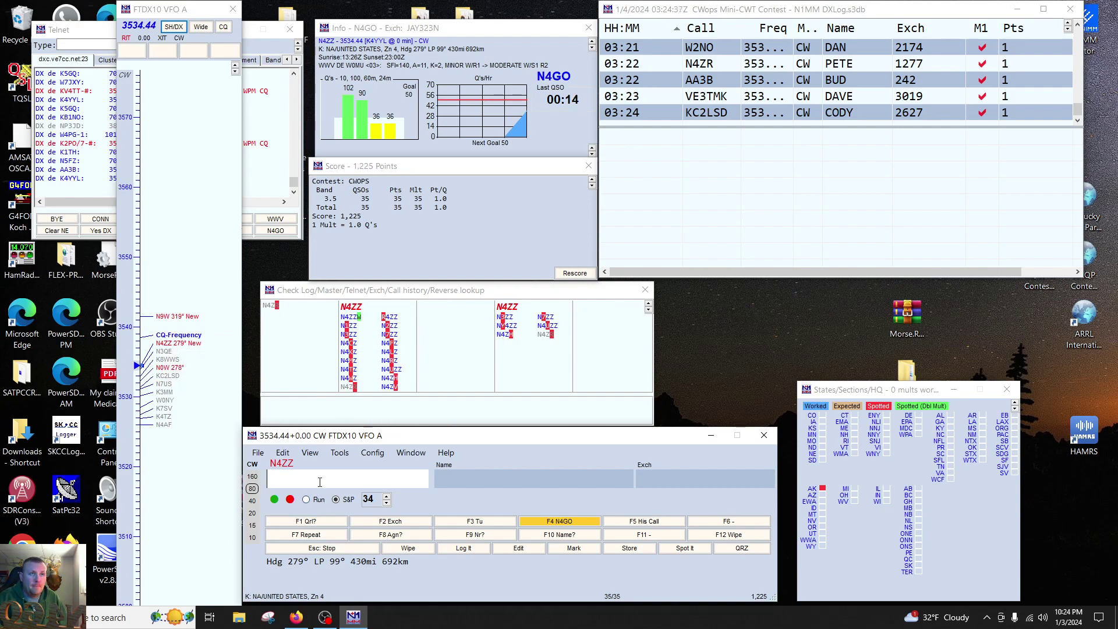
pyautogui.press('Return')
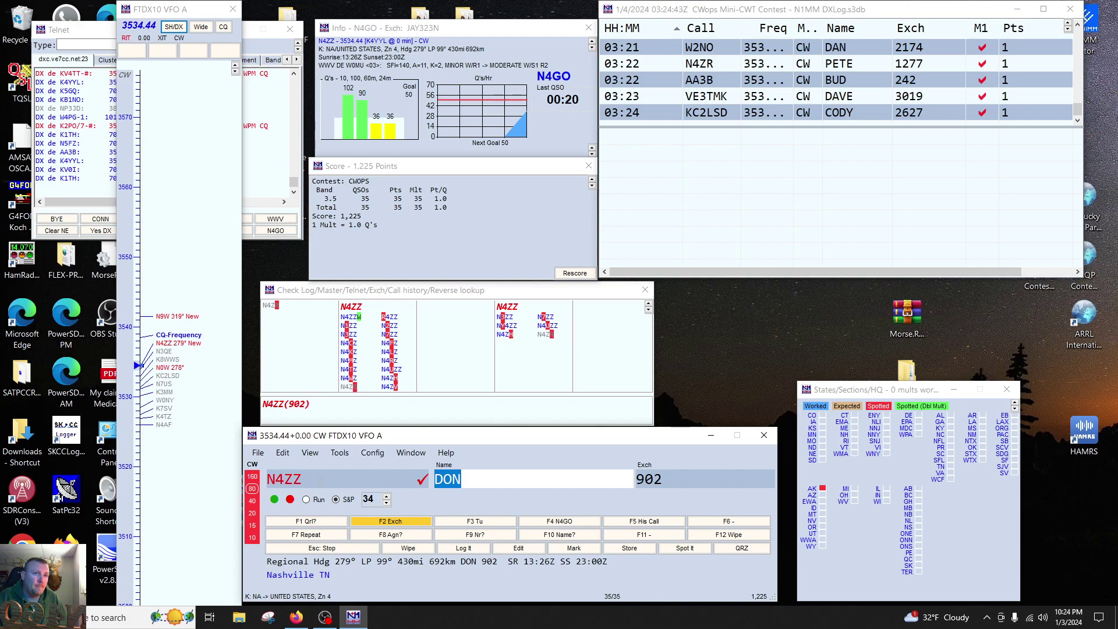
pyautogui.press('pageup')
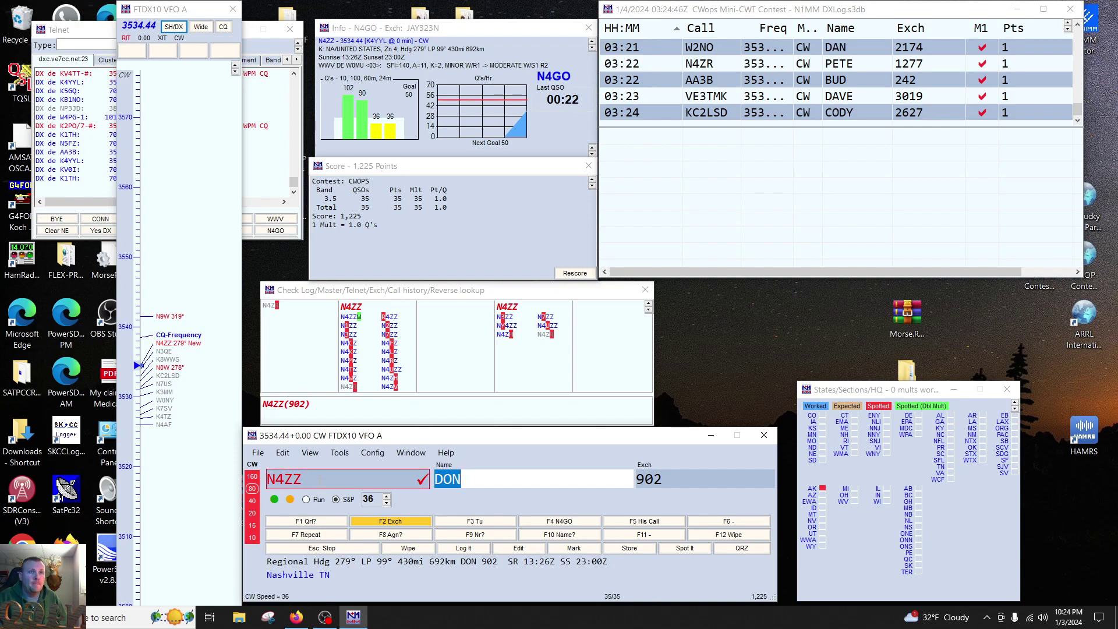
pyautogui.press('Return')
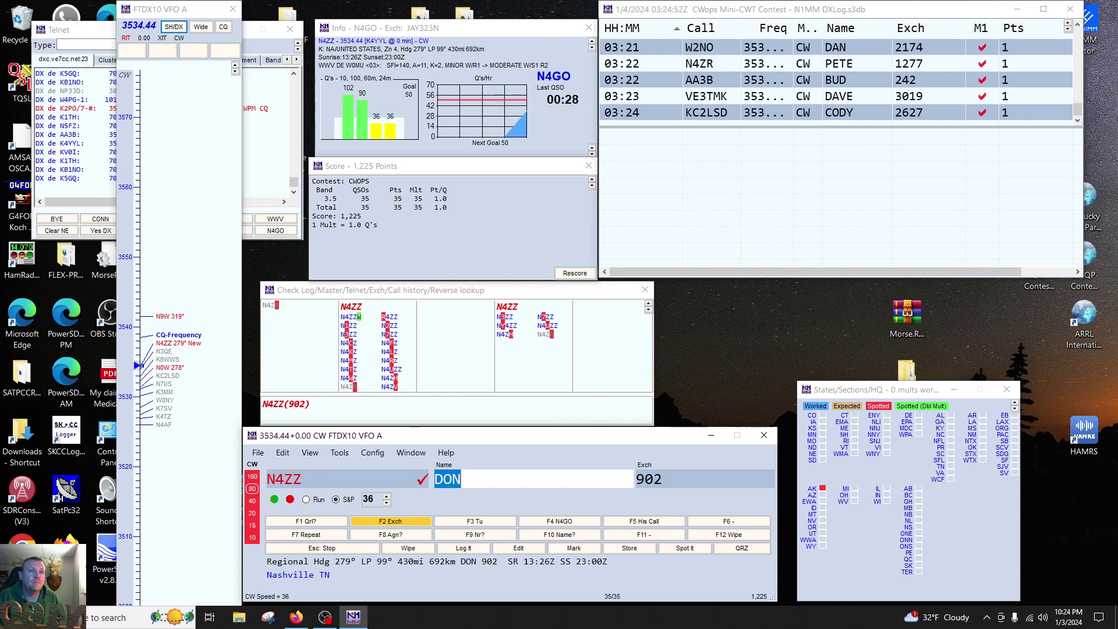
pyautogui.press('Tab')
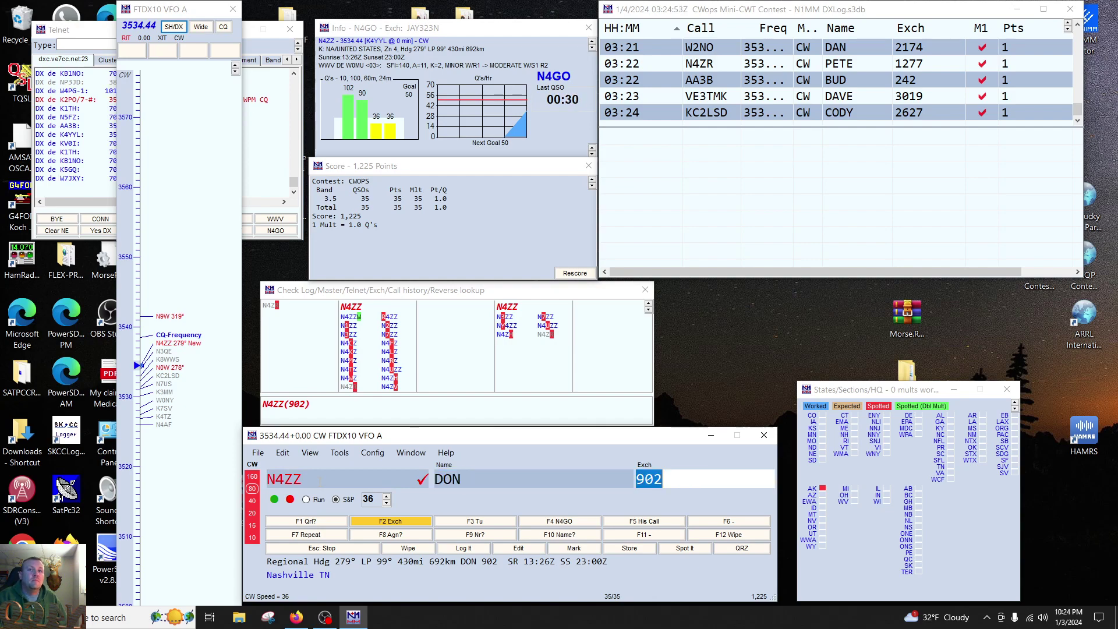
pyautogui.press('Return')
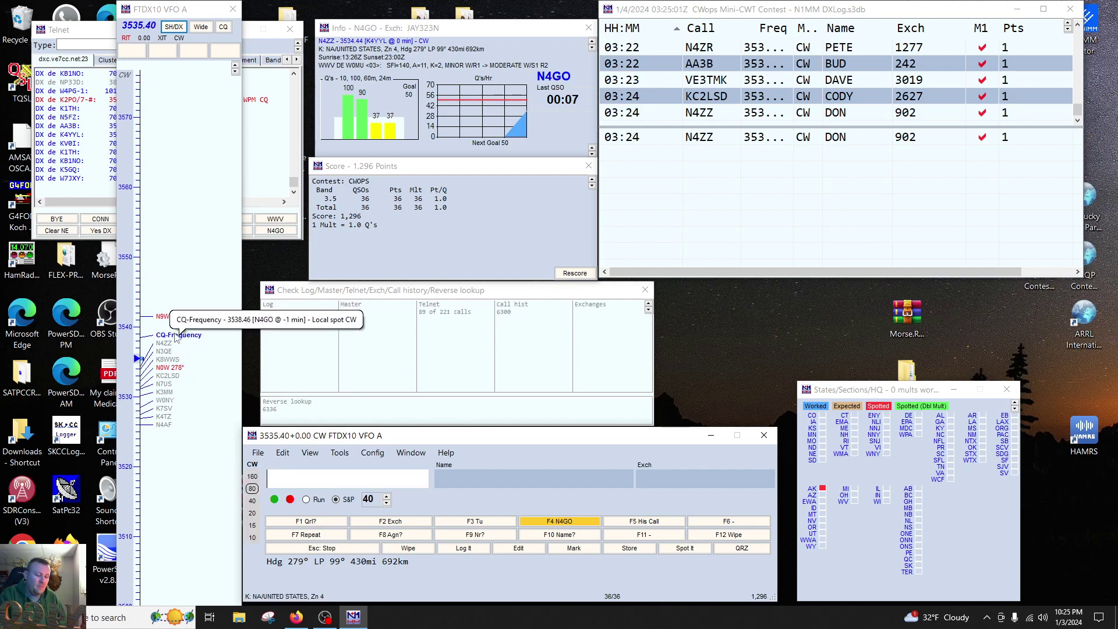
pyautogui.press('pagedown')
pyautogui.press('pagedown')
pyautogui.press('pagedown')
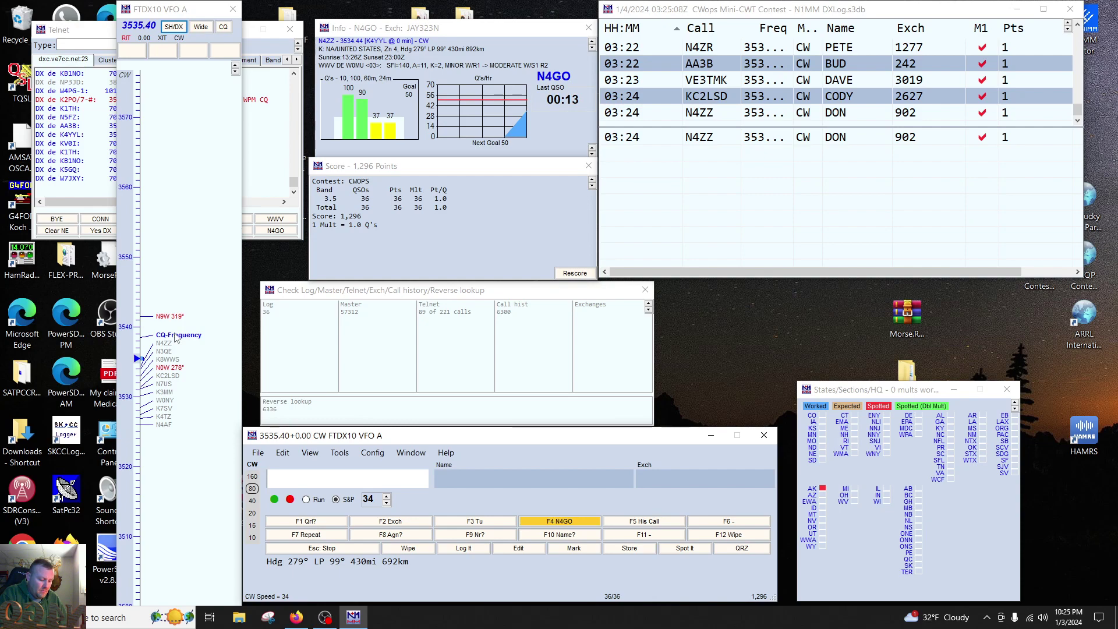
pyautogui.write('N5')
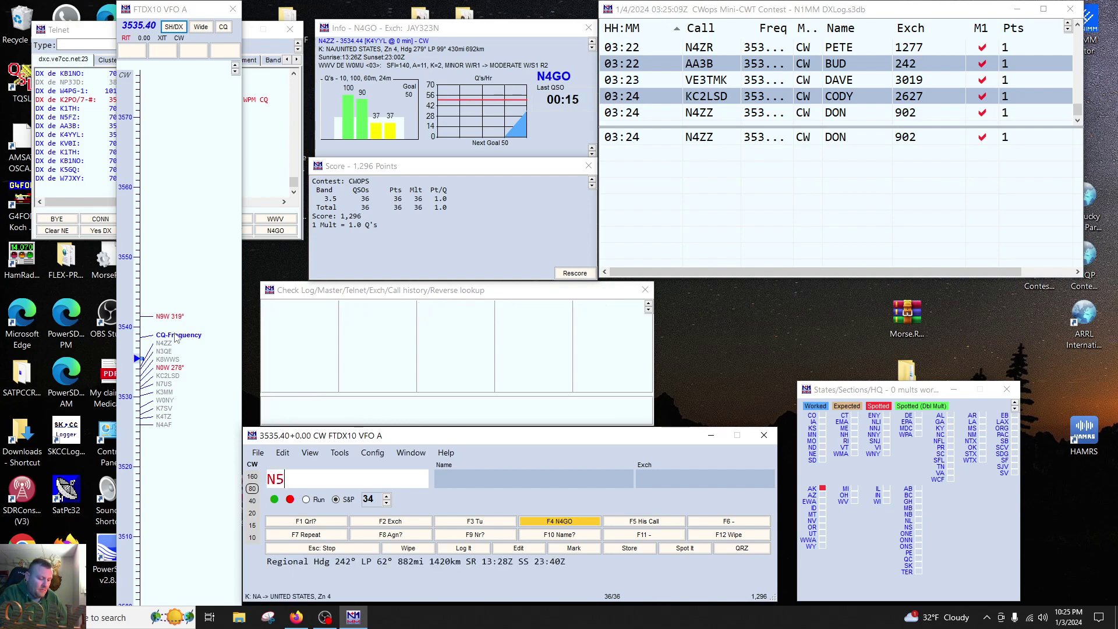
pyautogui.write('YDU')
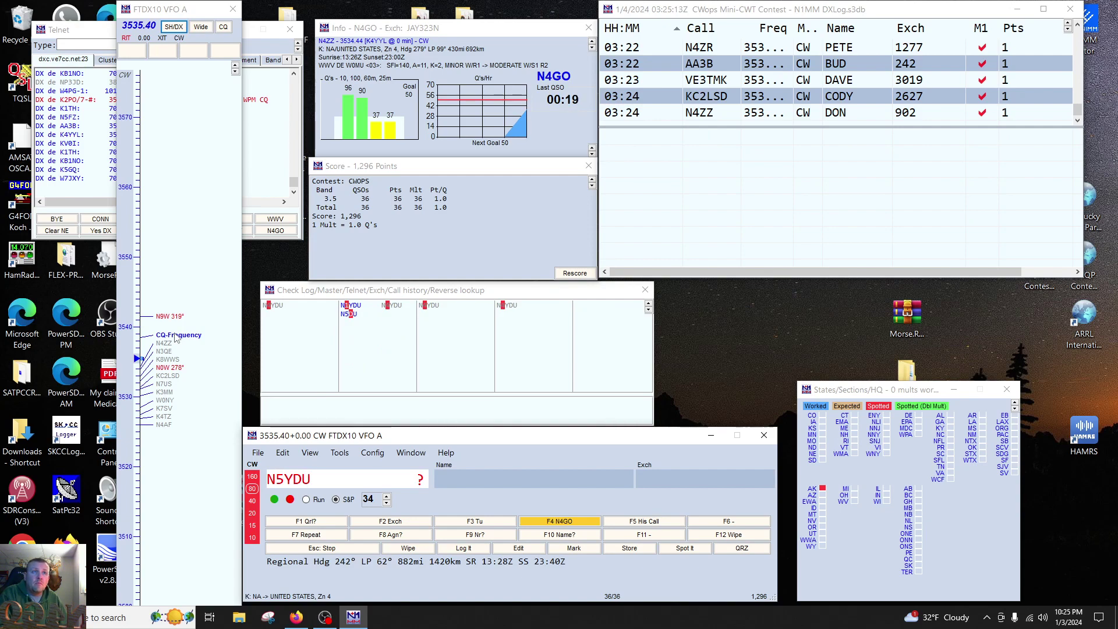
pyautogui.press('Return')
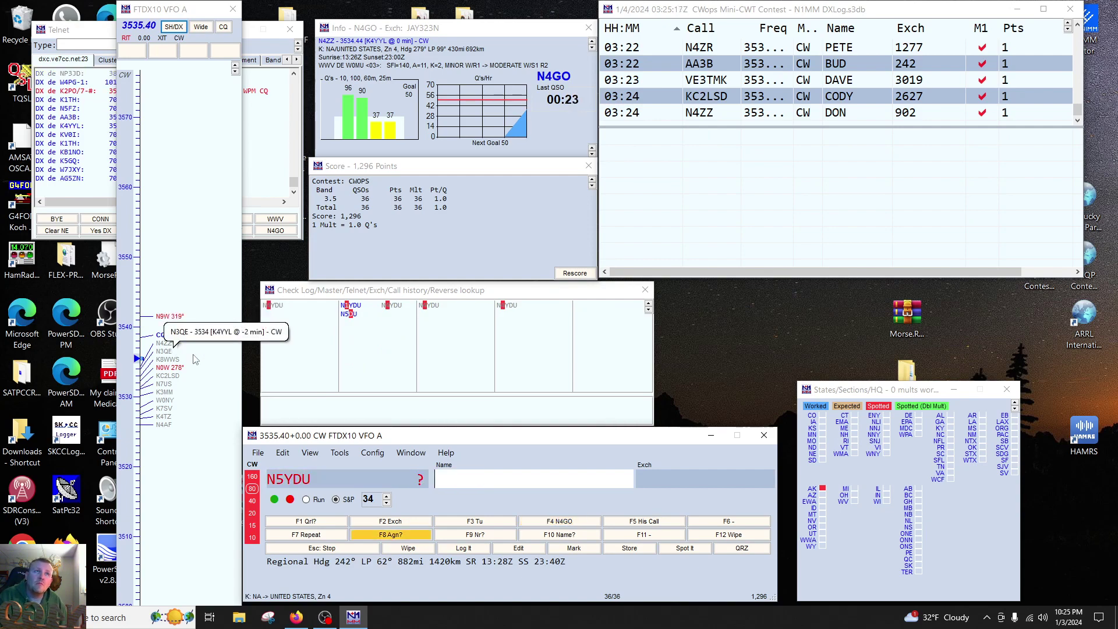
# Step: Replace the entered call with N4YDU for the station on 3535.45
pyautogui.click(284, 478)
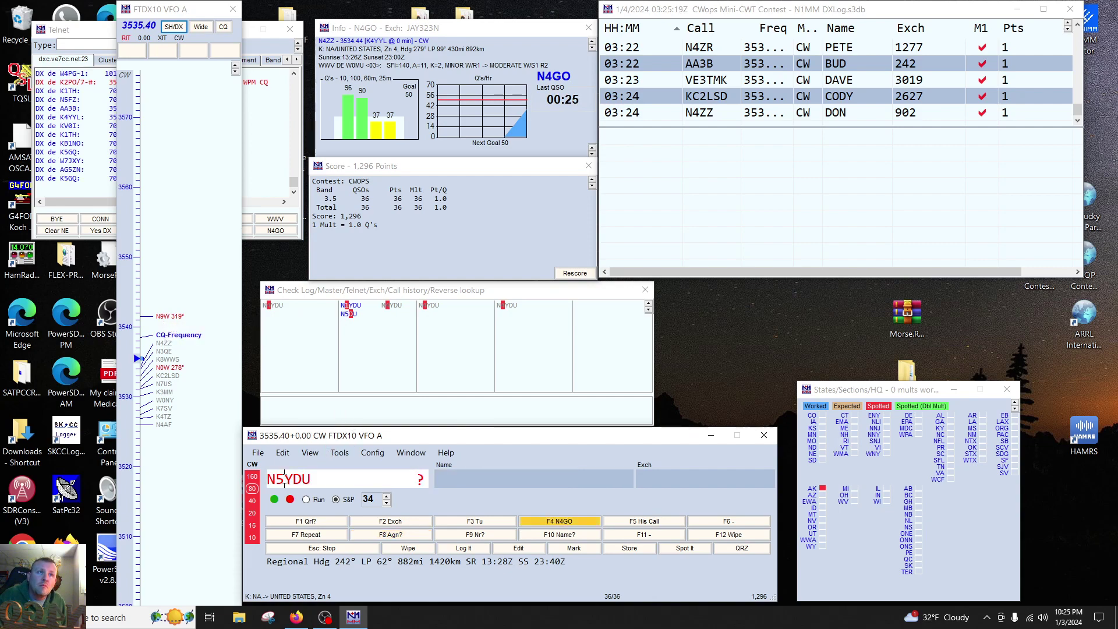
pyautogui.doubleClick(318, 482)
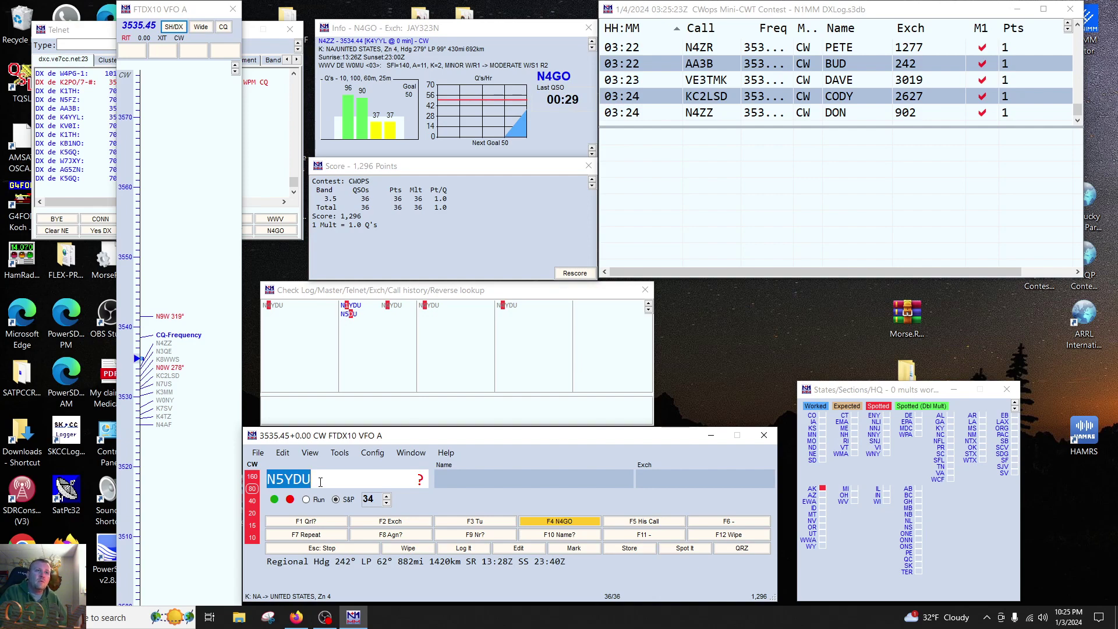
pyautogui.write('N4YDU')
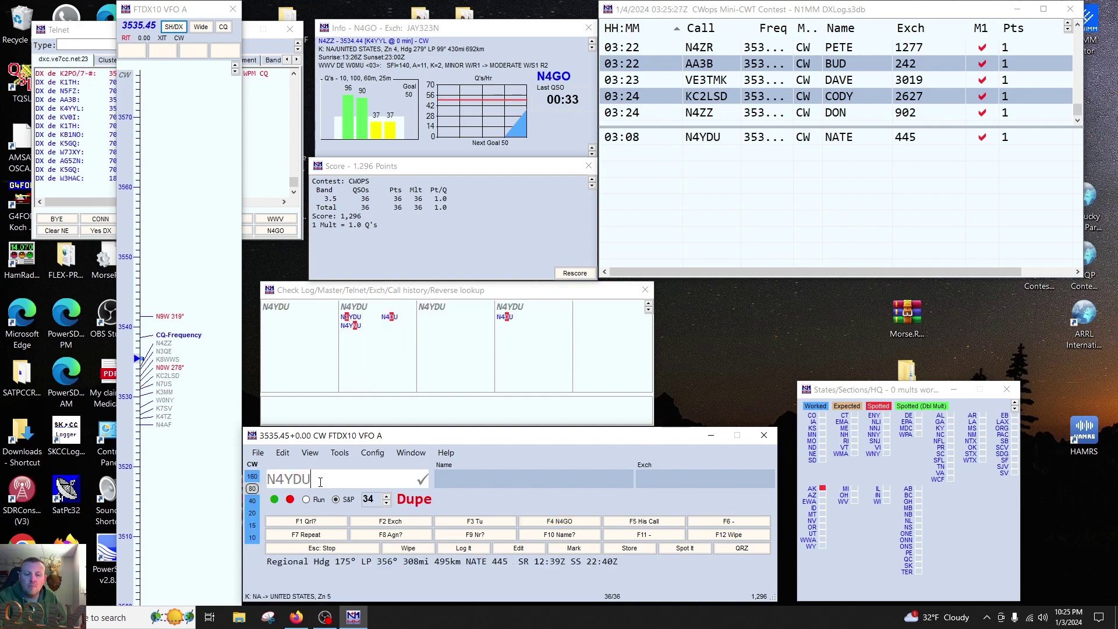
pyautogui.press('F4')
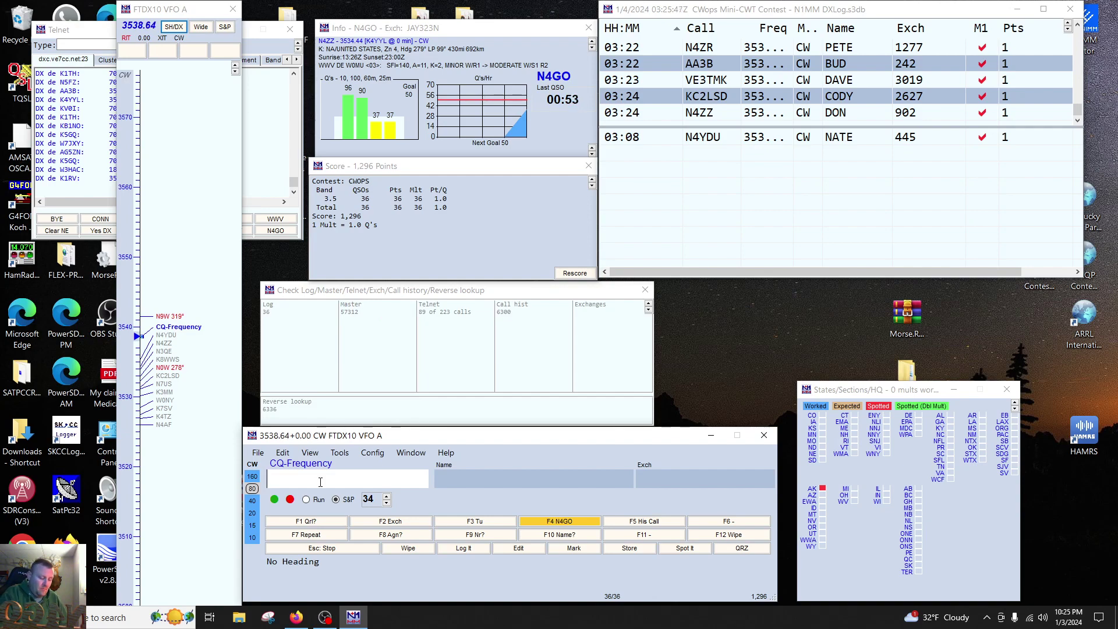
# Step: Enter VA3SB as the station on 3538.64, lower the CW speed to 32, and log the contact with exchange 1488
pyautogui.write('VA3SB')
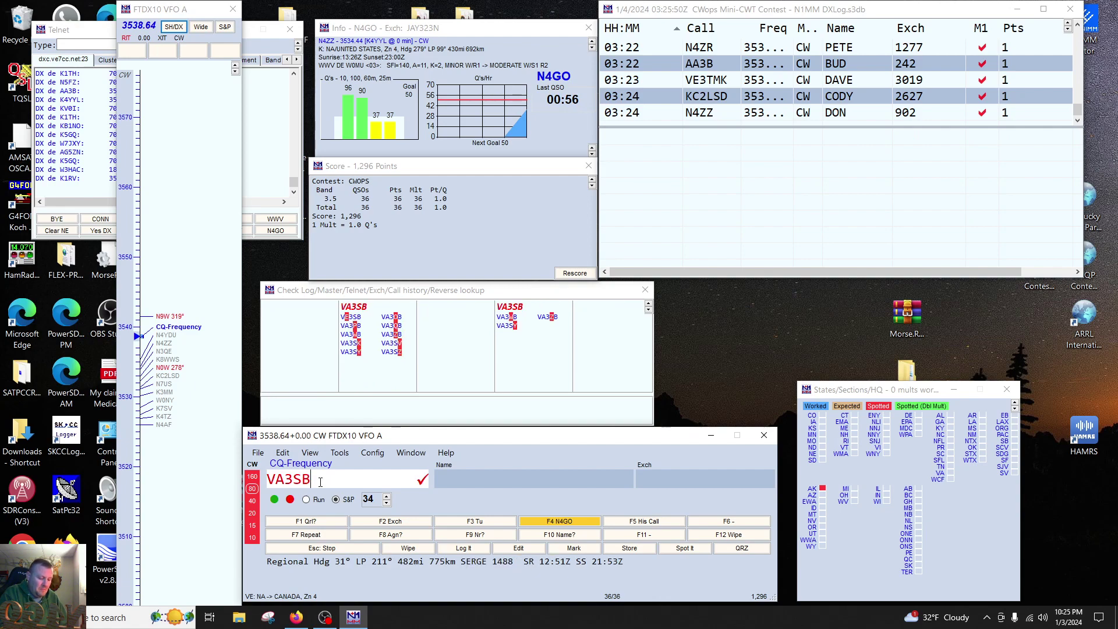
pyautogui.press('Return')
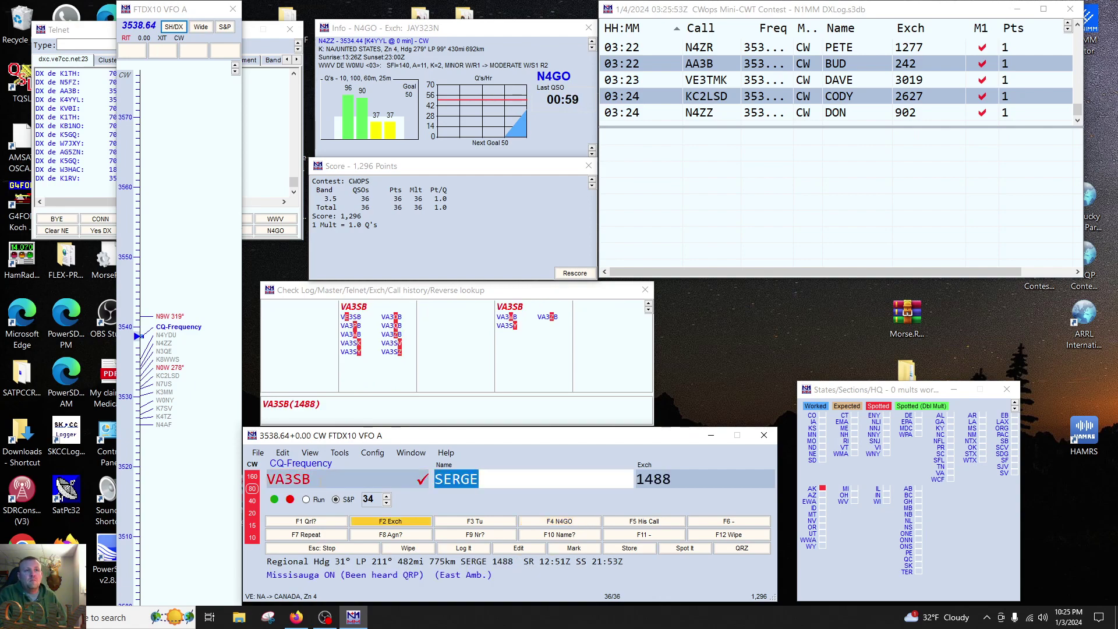
pyautogui.press('pagedown')
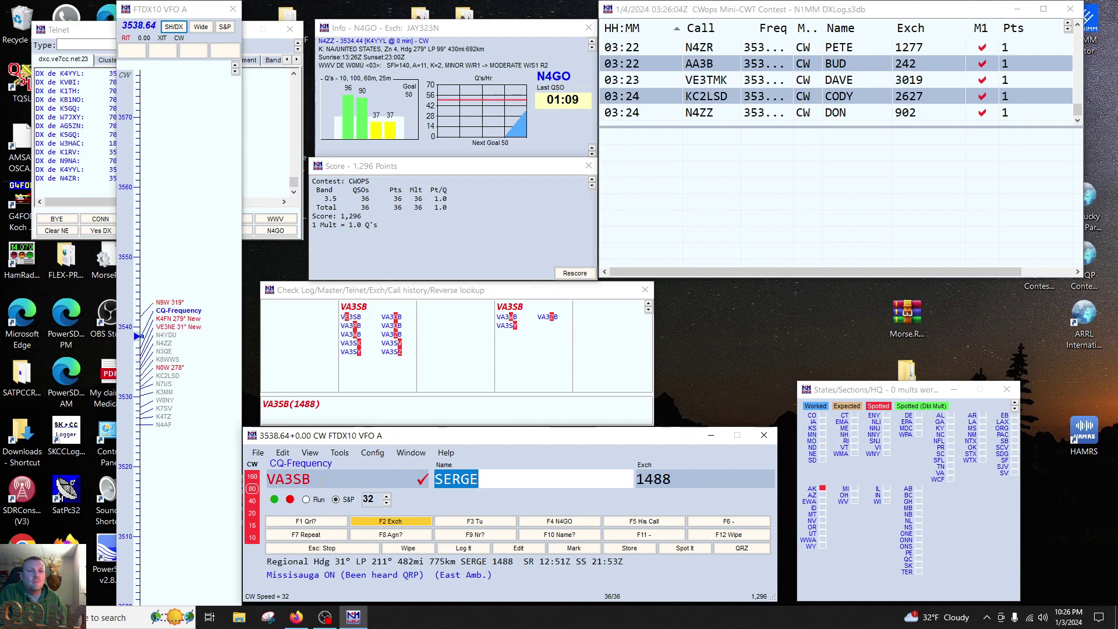
pyautogui.press('Tab')
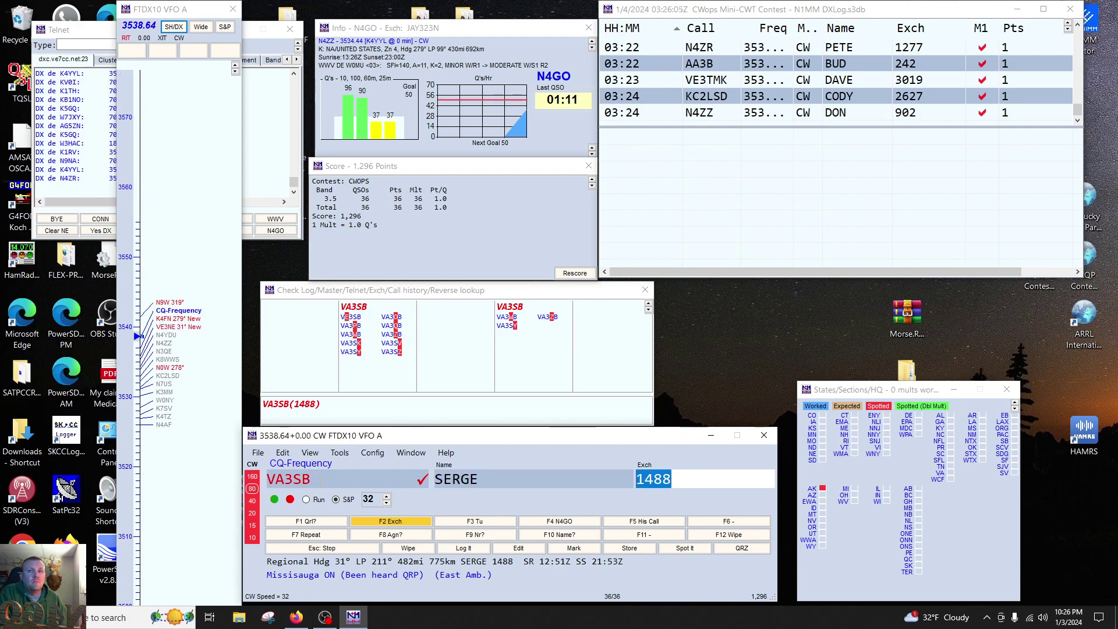
pyautogui.press('Return')
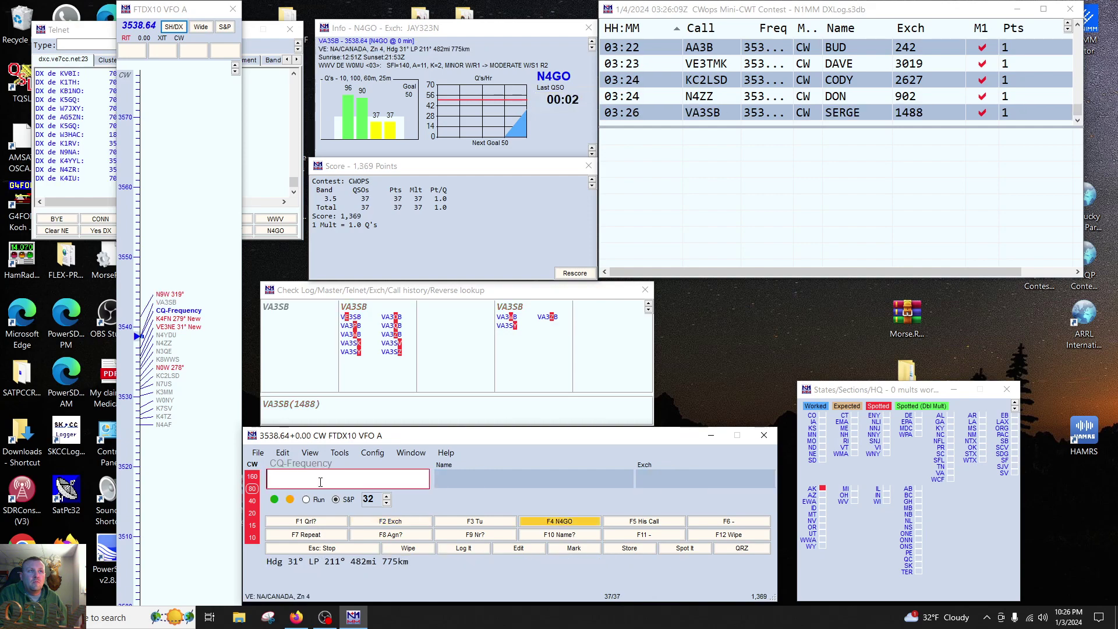
pyautogui.click(175, 327)
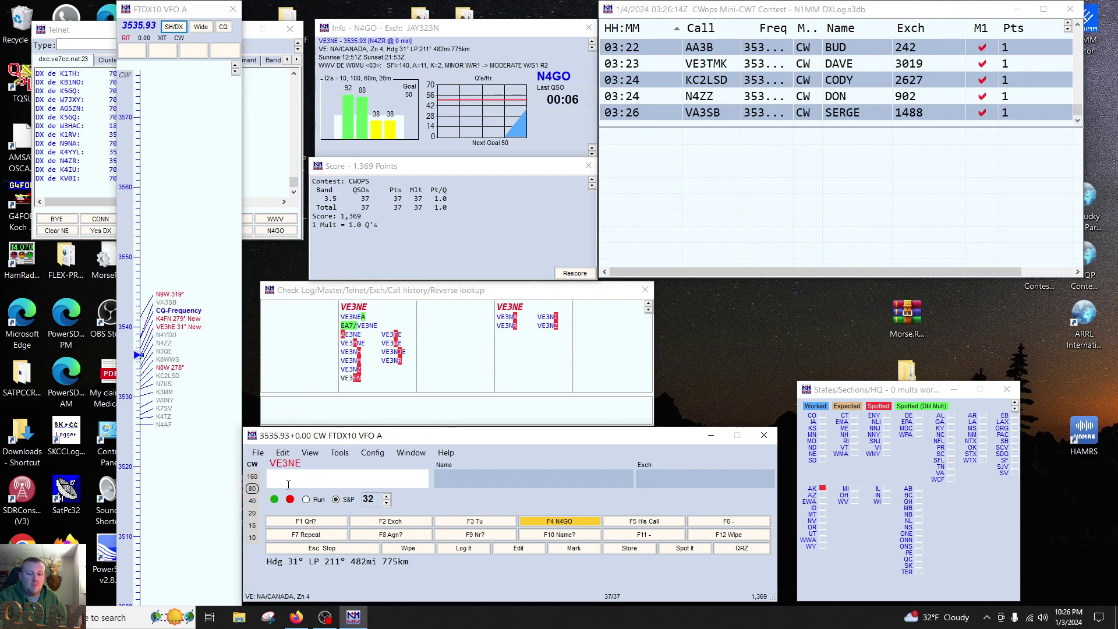
pyautogui.press('space')
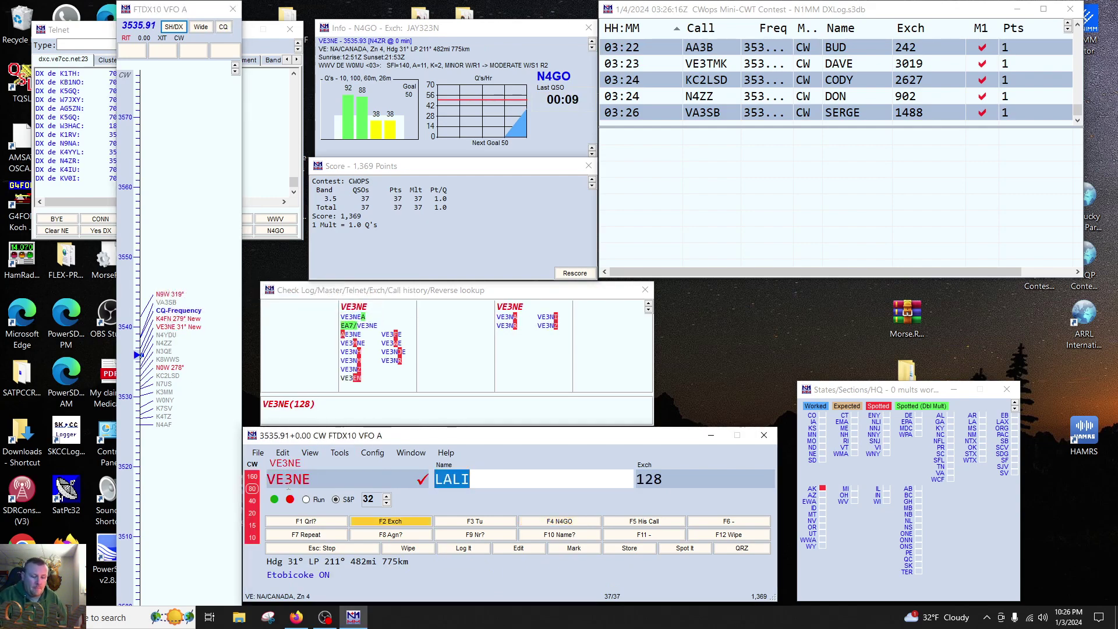
pyautogui.press('pageup')
pyautogui.press('pageup')
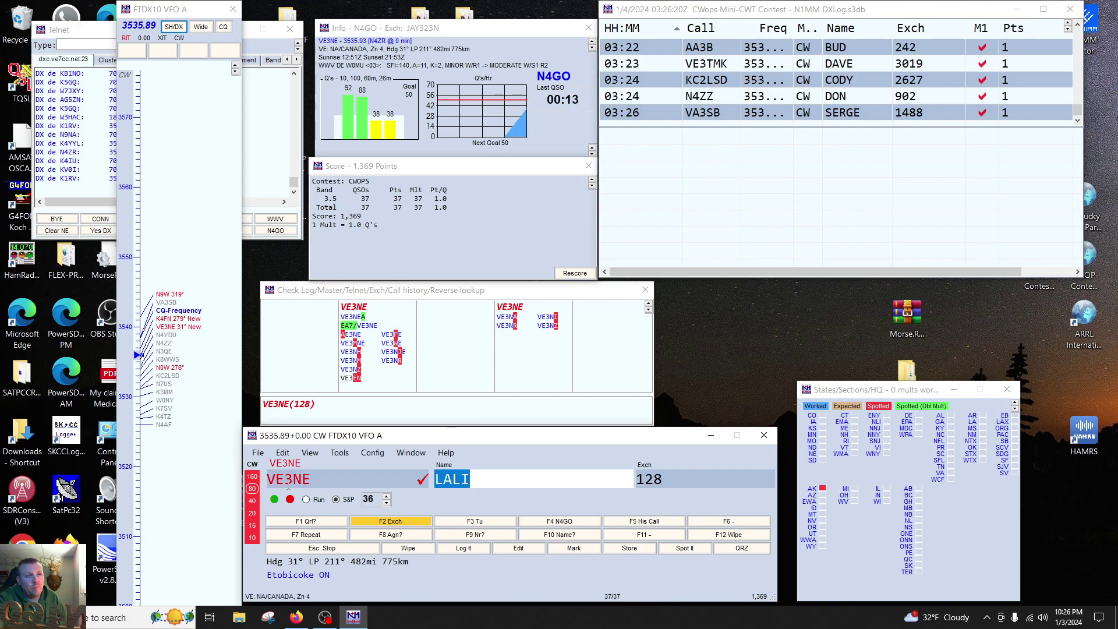
pyautogui.press('Return')
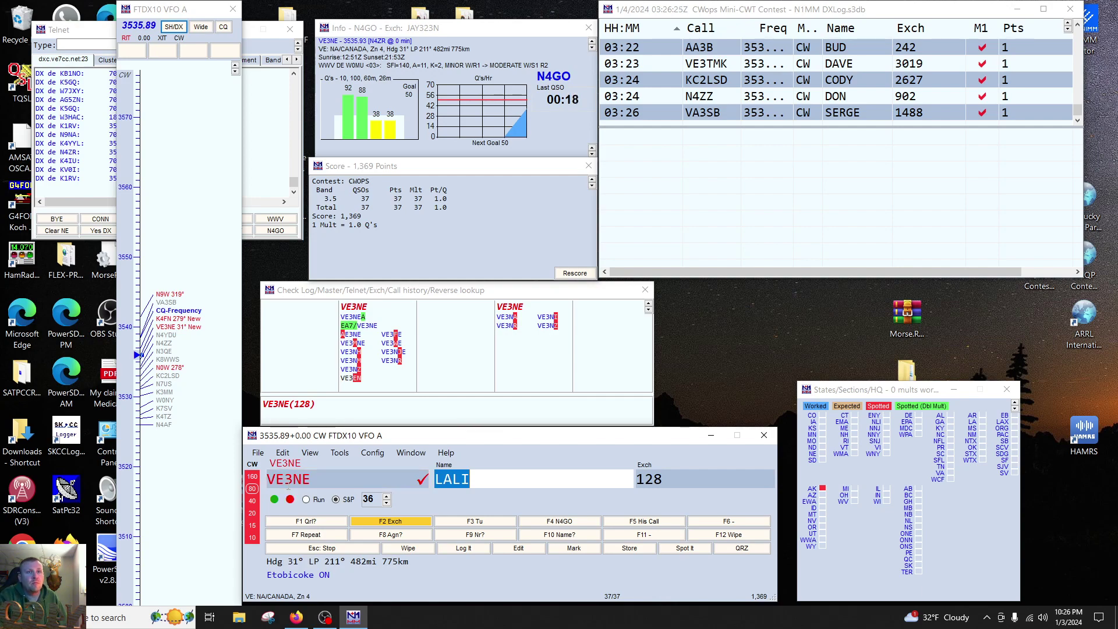
pyautogui.press('Tab')
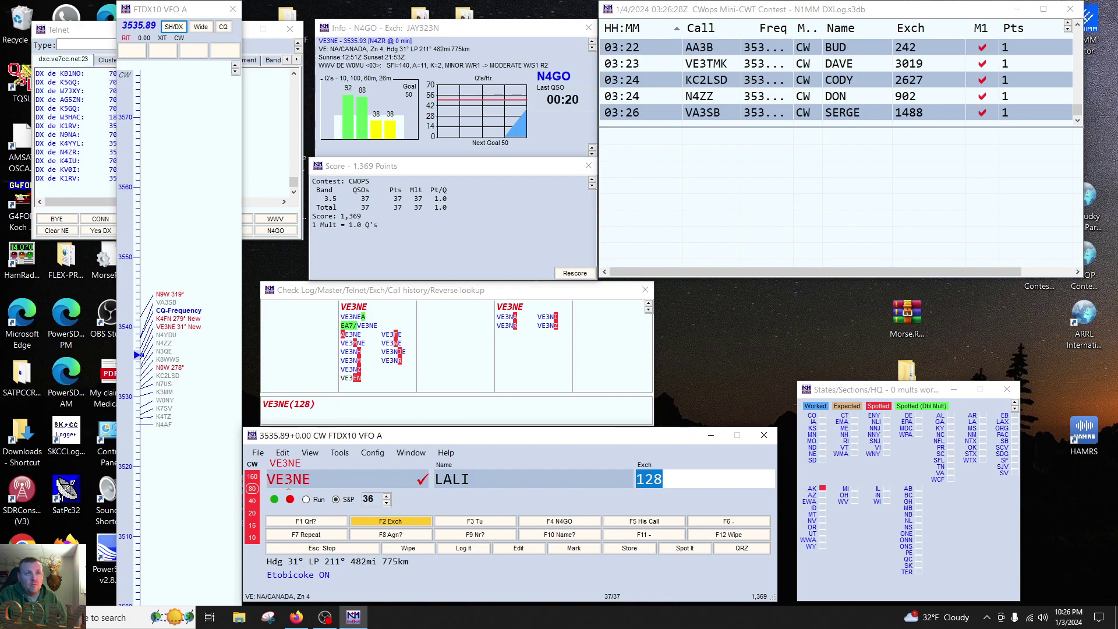
pyautogui.press('Return')
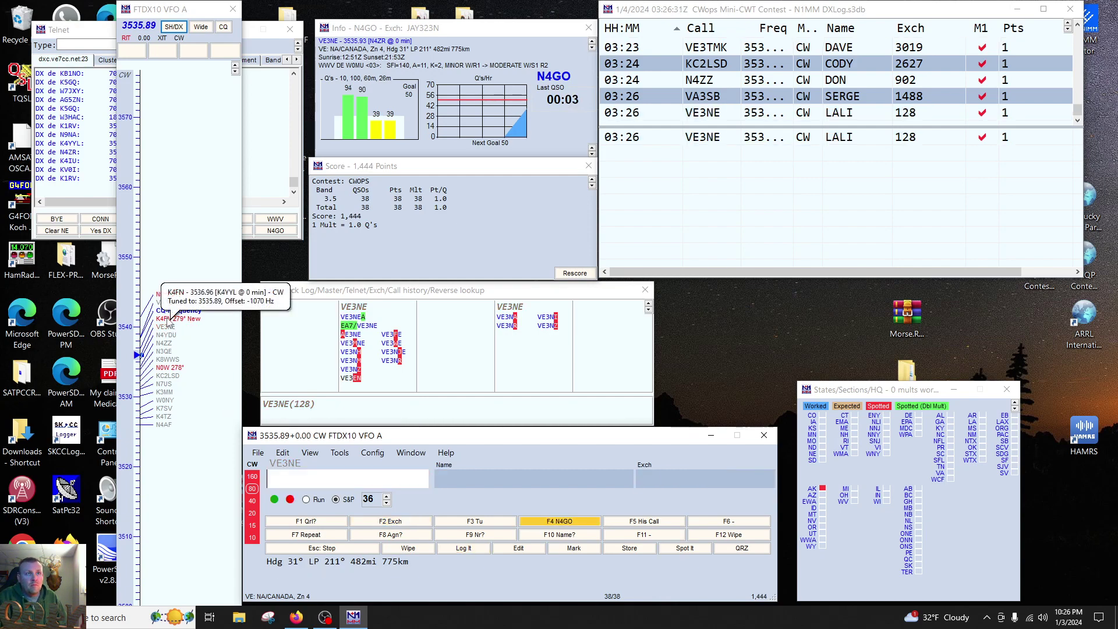
# Step: Tune to the K4FN spot at 3536.96, load its call into the entry and log the contact with exchange 1639
pyautogui.click(166, 319)
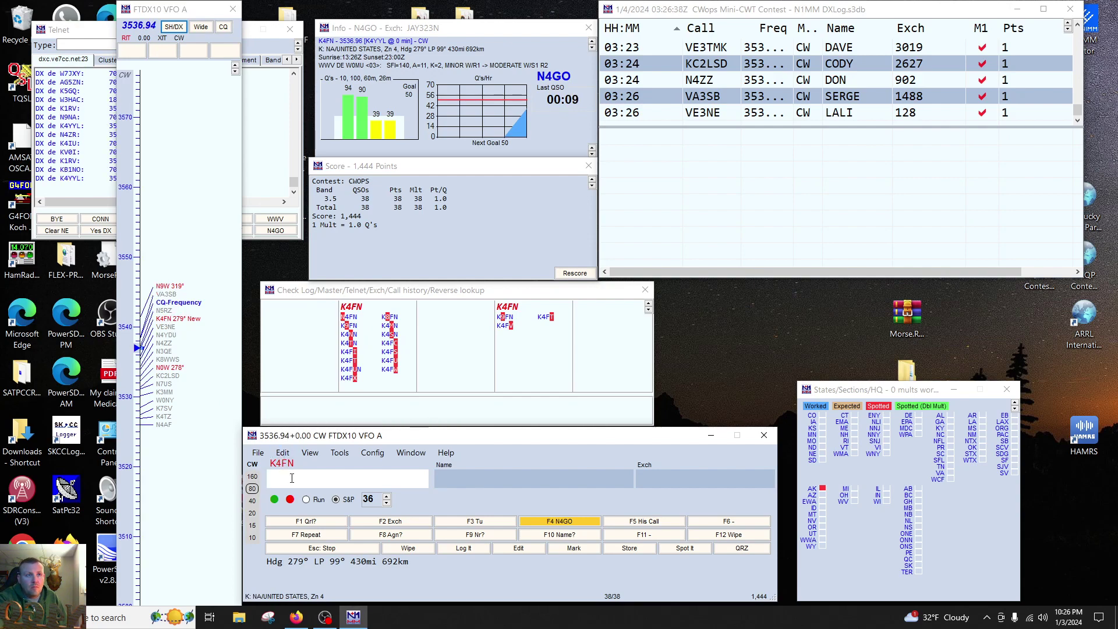
pyautogui.press('Return')
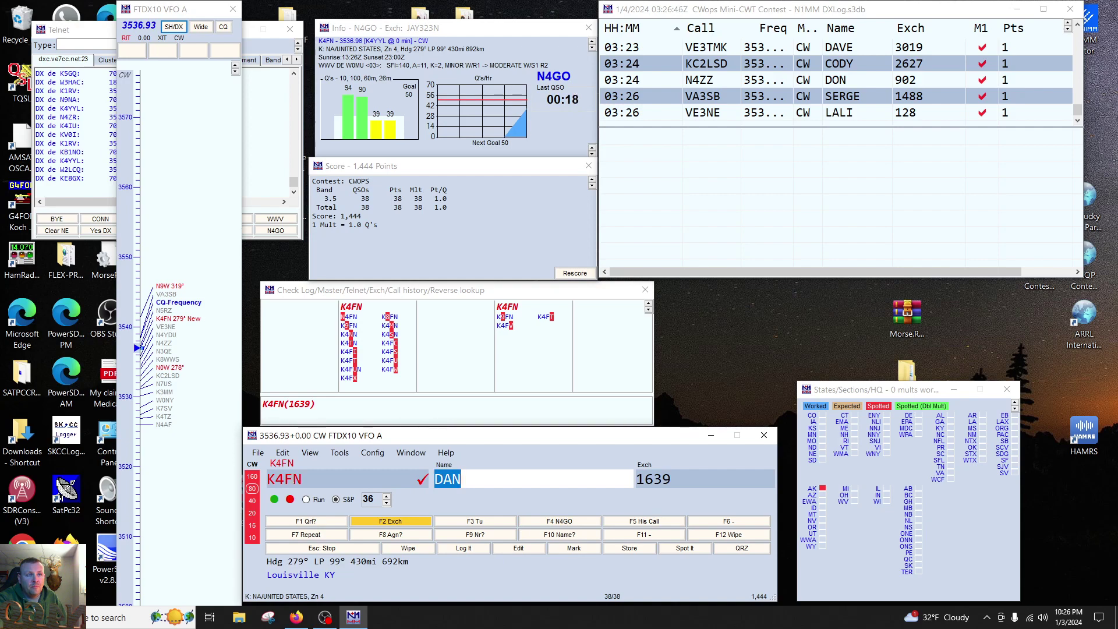
pyautogui.press('Return')
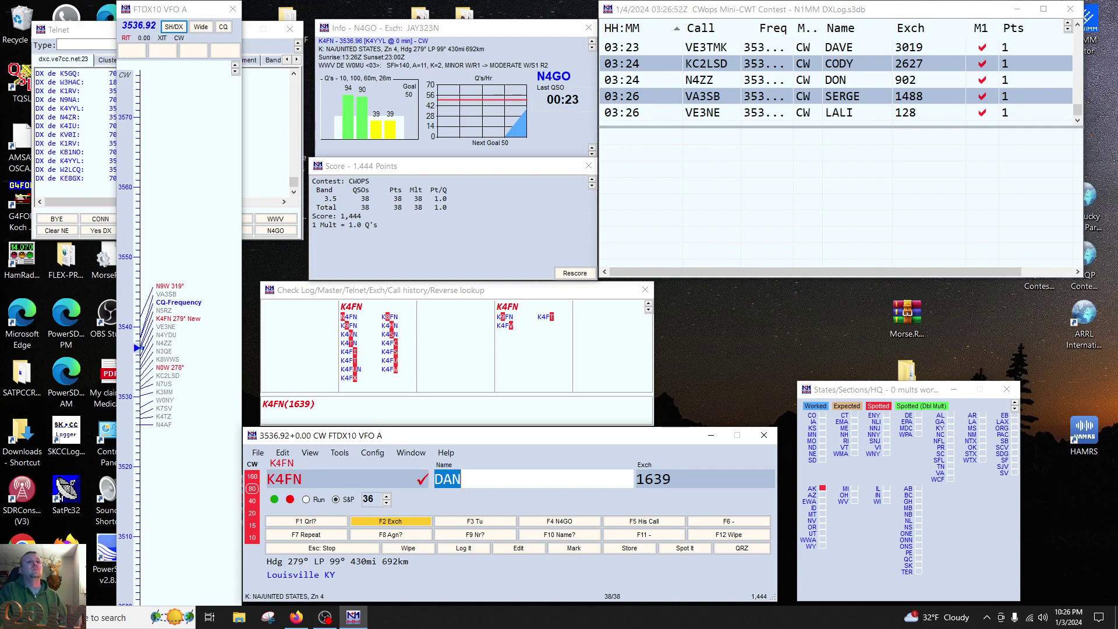
pyautogui.press('Tab')
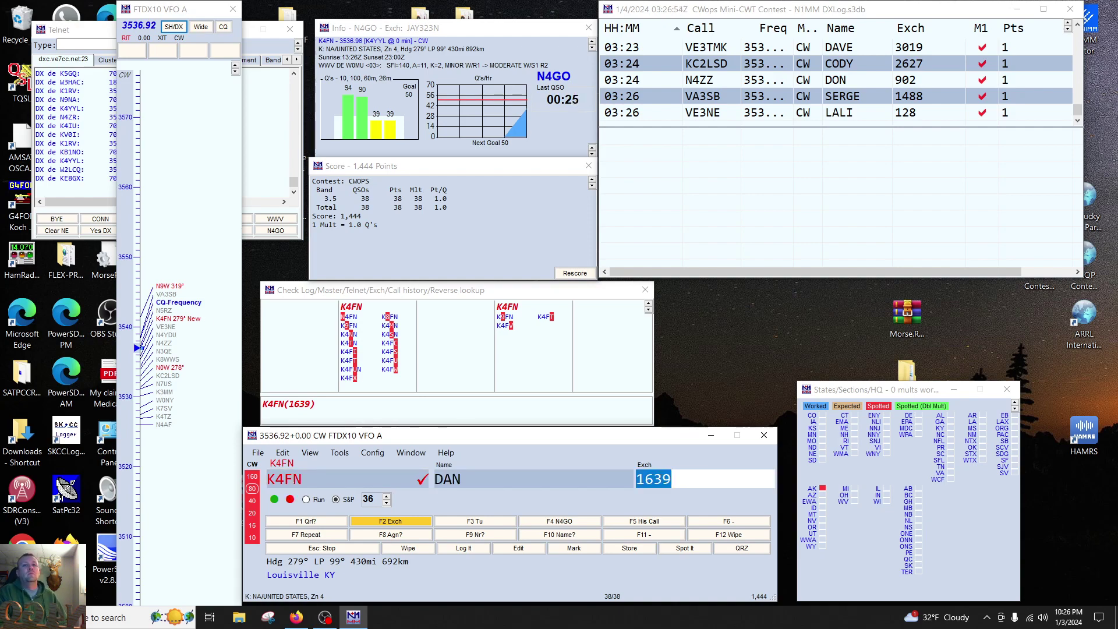
pyautogui.press('Return')
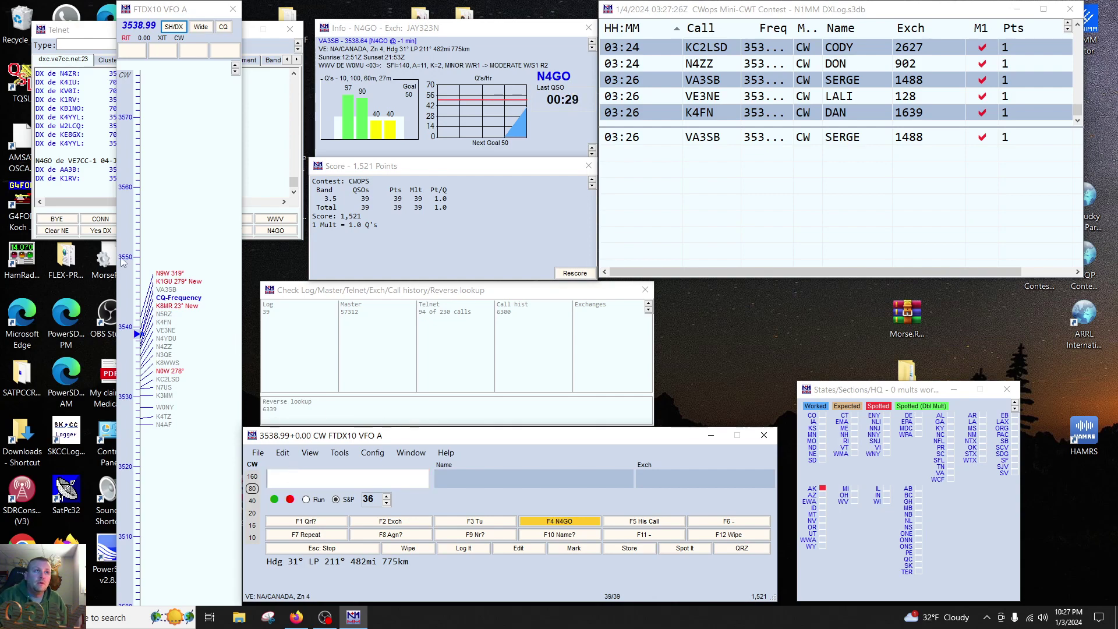
pyautogui.click(168, 306)
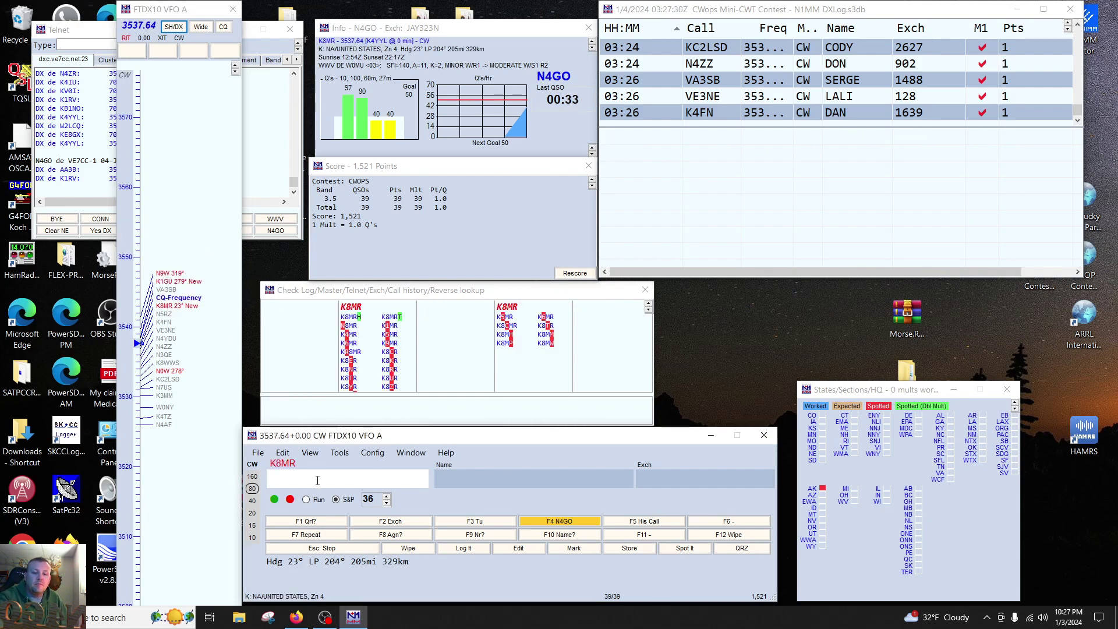
pyautogui.press('space')
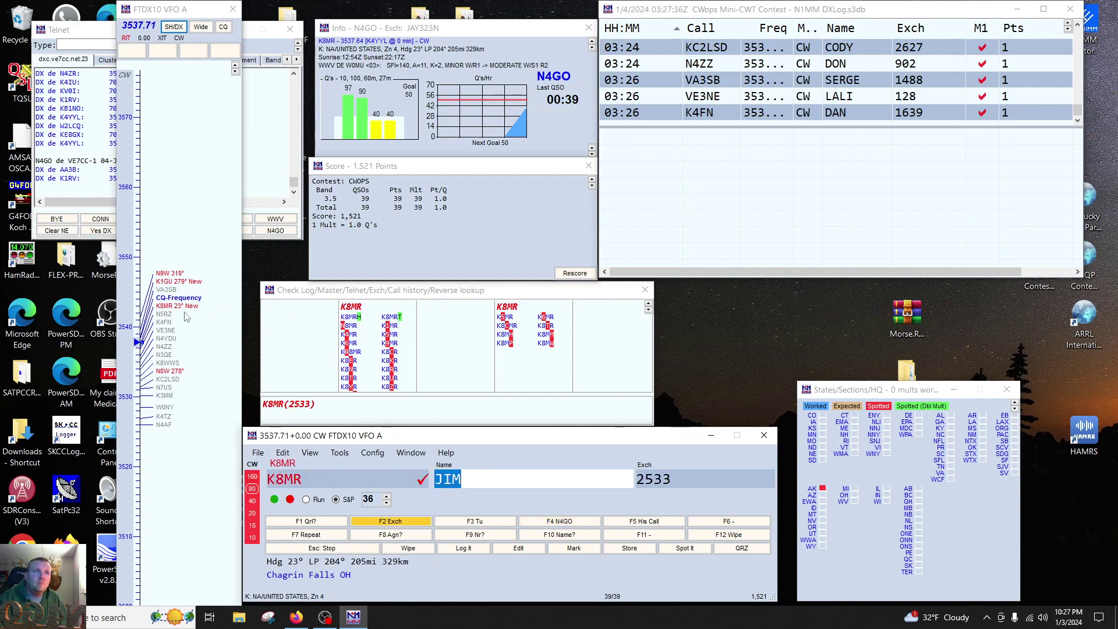
pyautogui.click(171, 285)
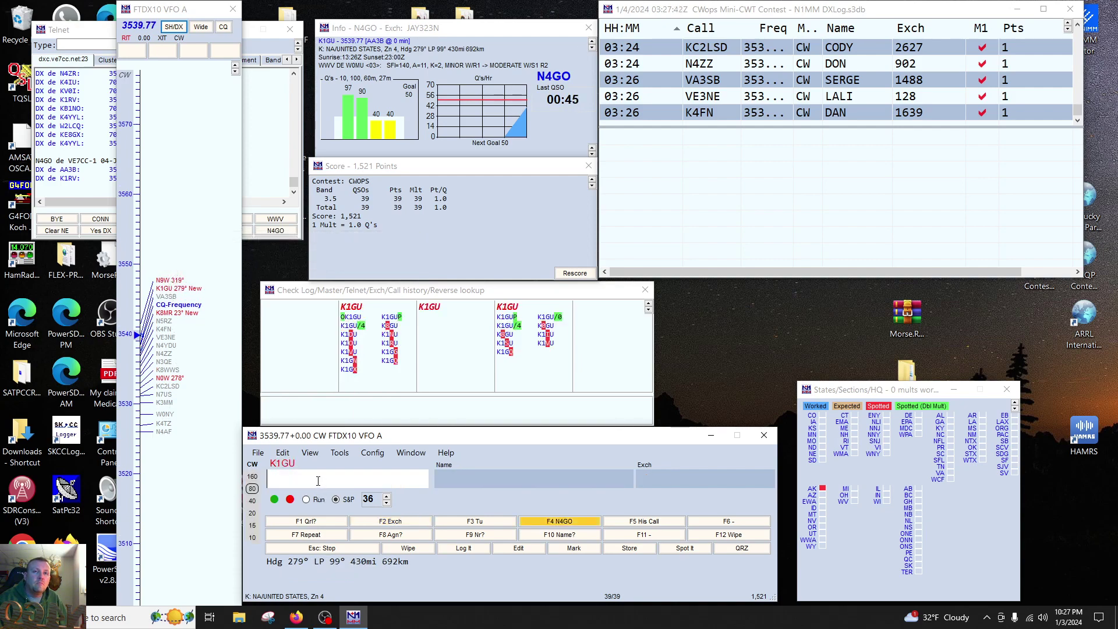
pyautogui.moveTo(175, 283)
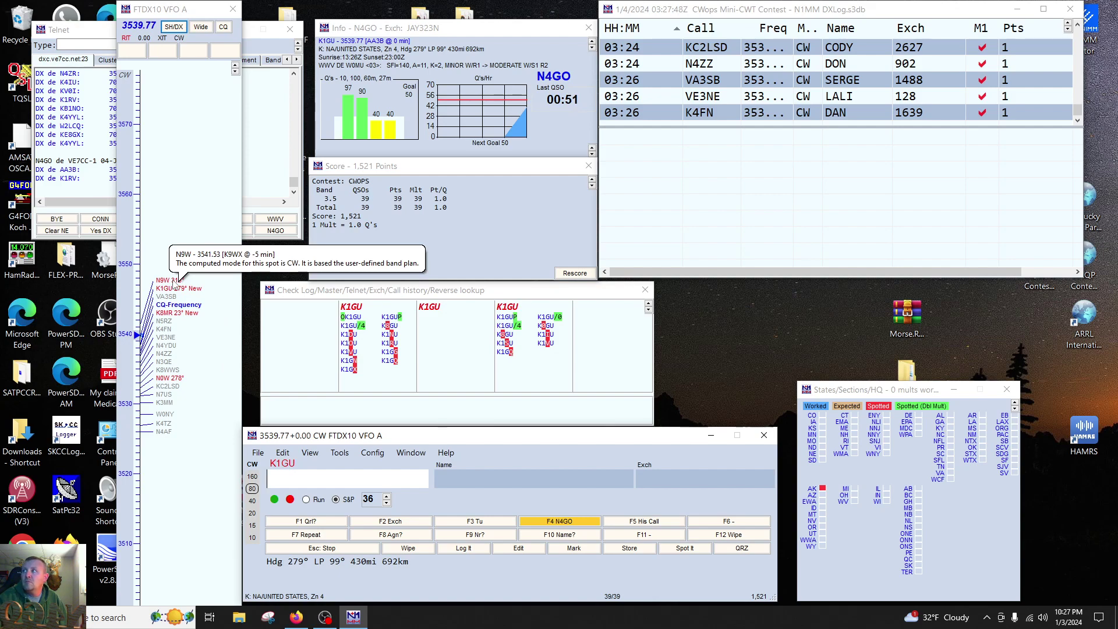
pyautogui.click(165, 288)
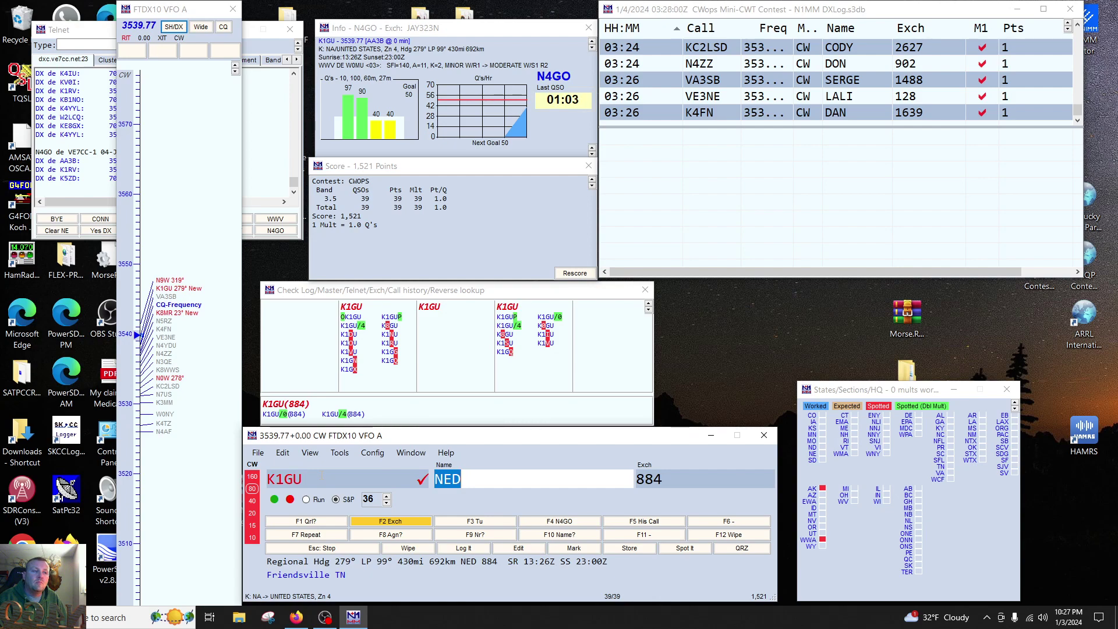
pyautogui.press('F2')
pyautogui.press('F2')
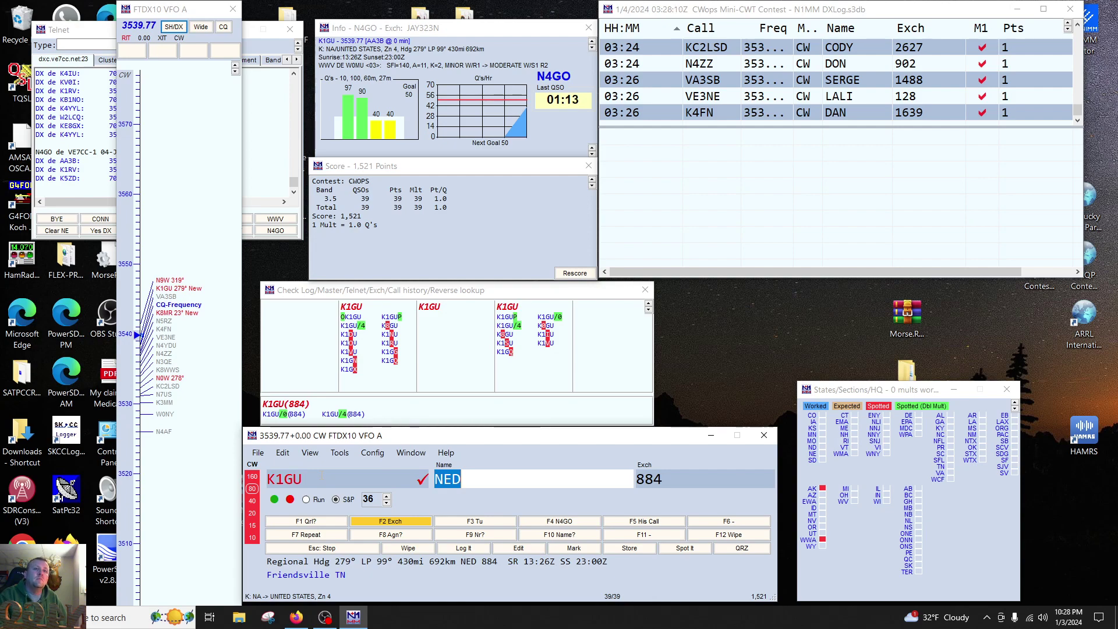
pyautogui.press('Tab')
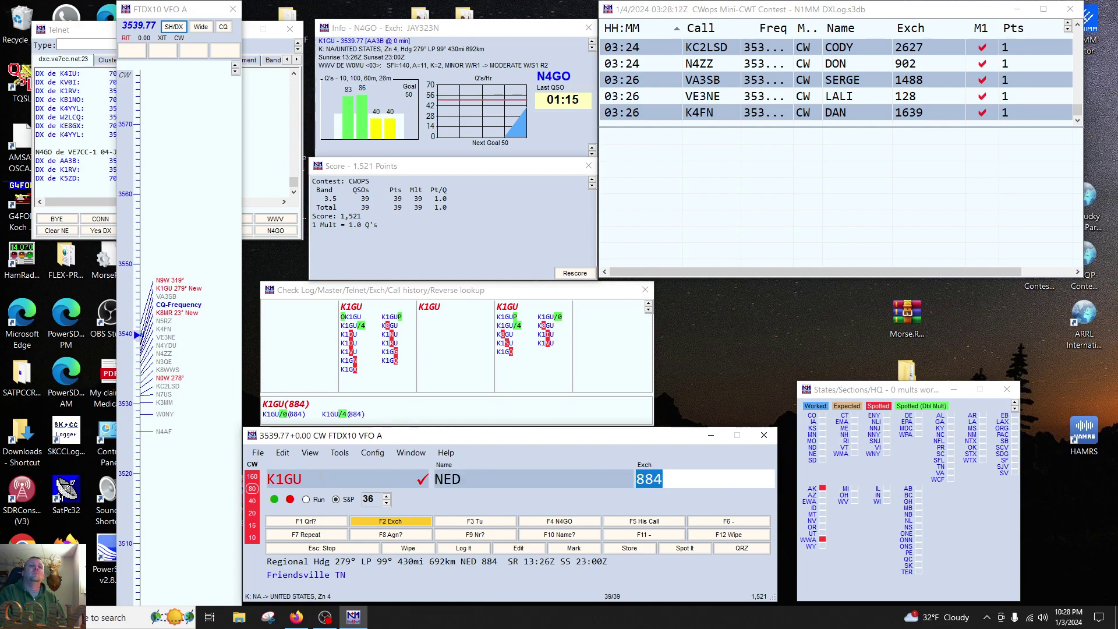
pyautogui.press('Return')
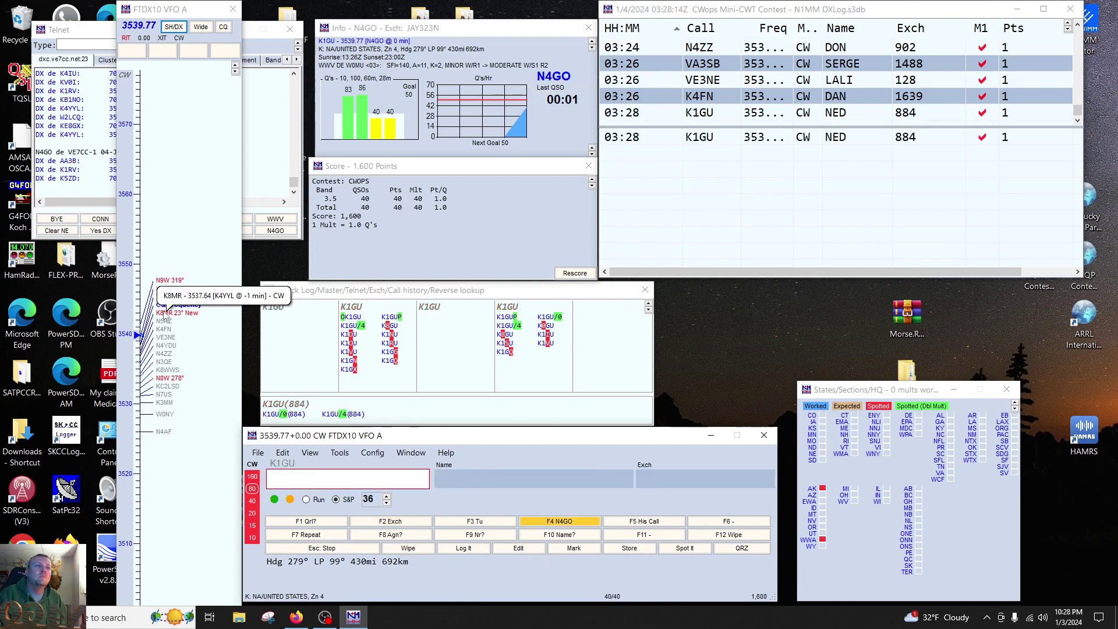
pyautogui.click(167, 281)
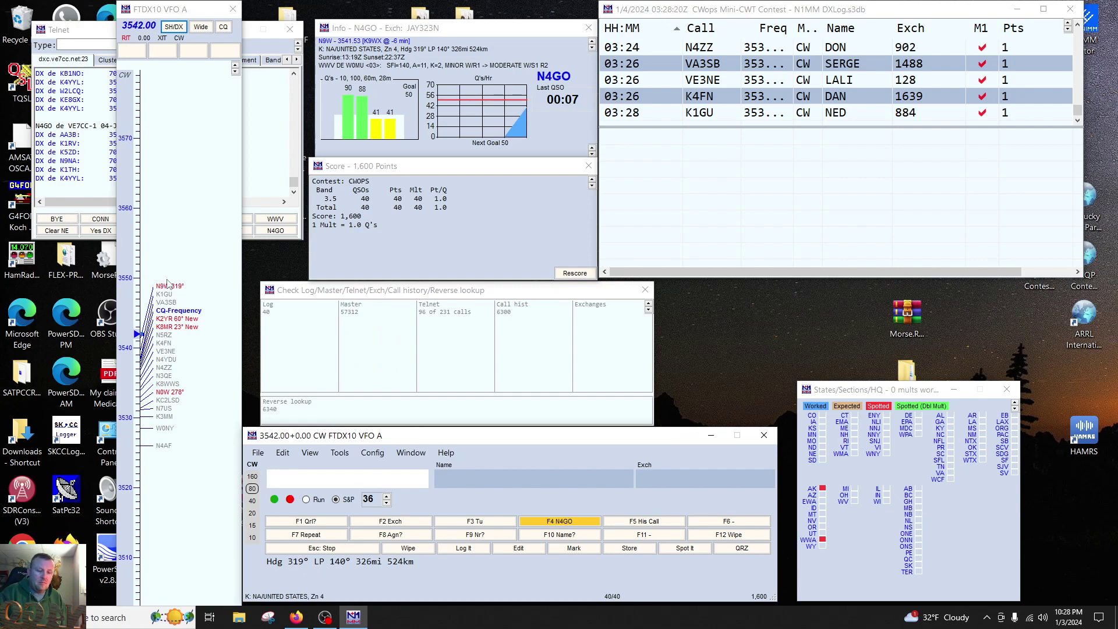
pyautogui.press('pagedown')
pyautogui.press('pagedown')
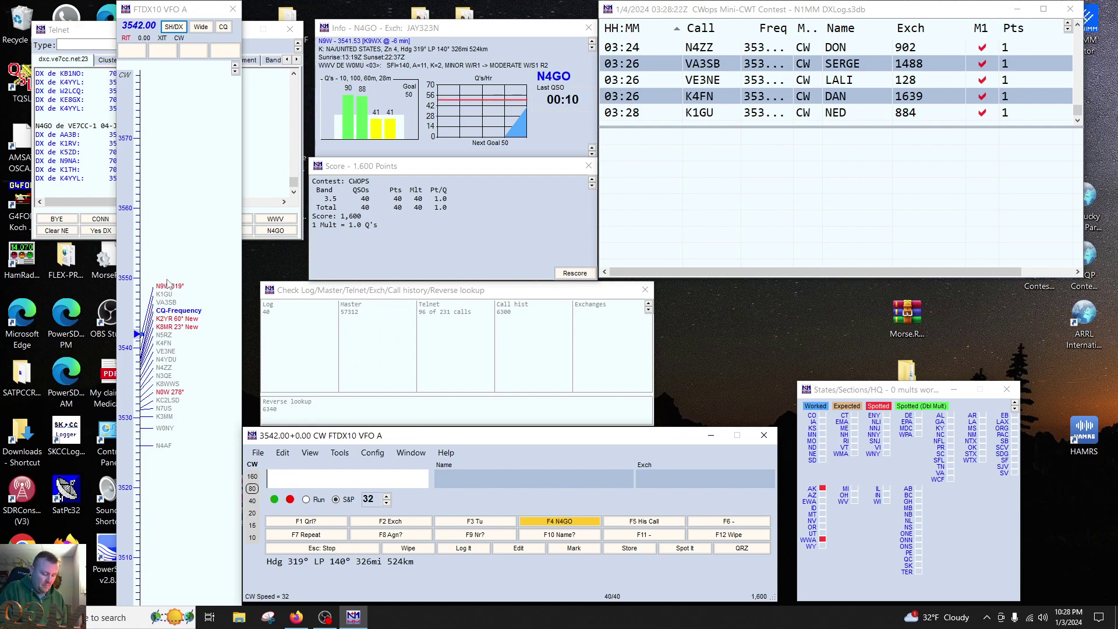
pyautogui.write('N9UN')
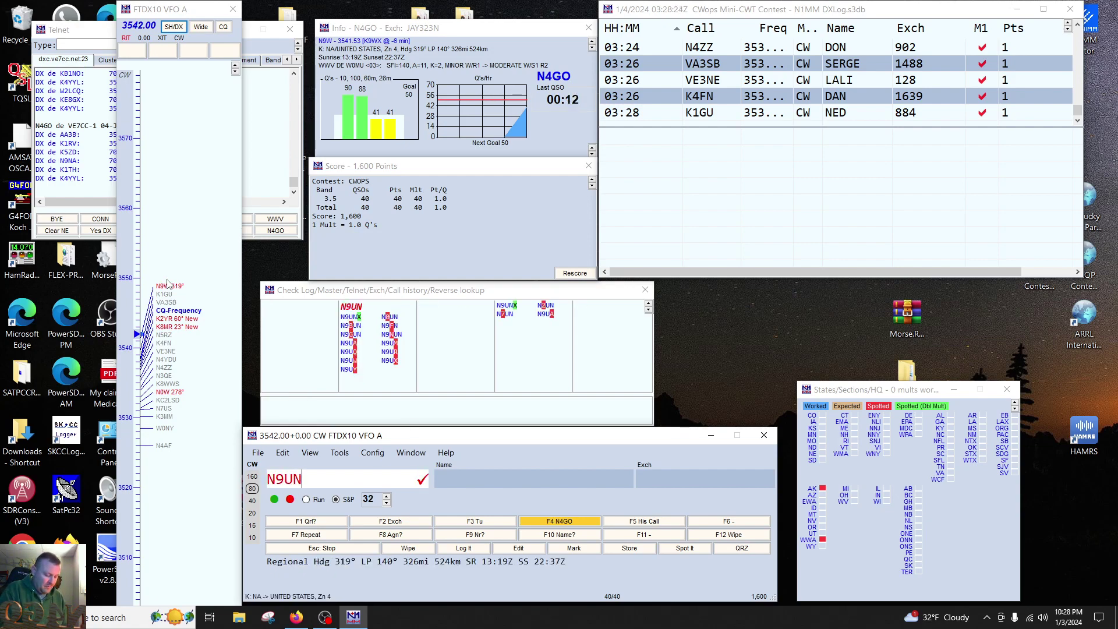
pyautogui.write('X')
pyautogui.press('Return')
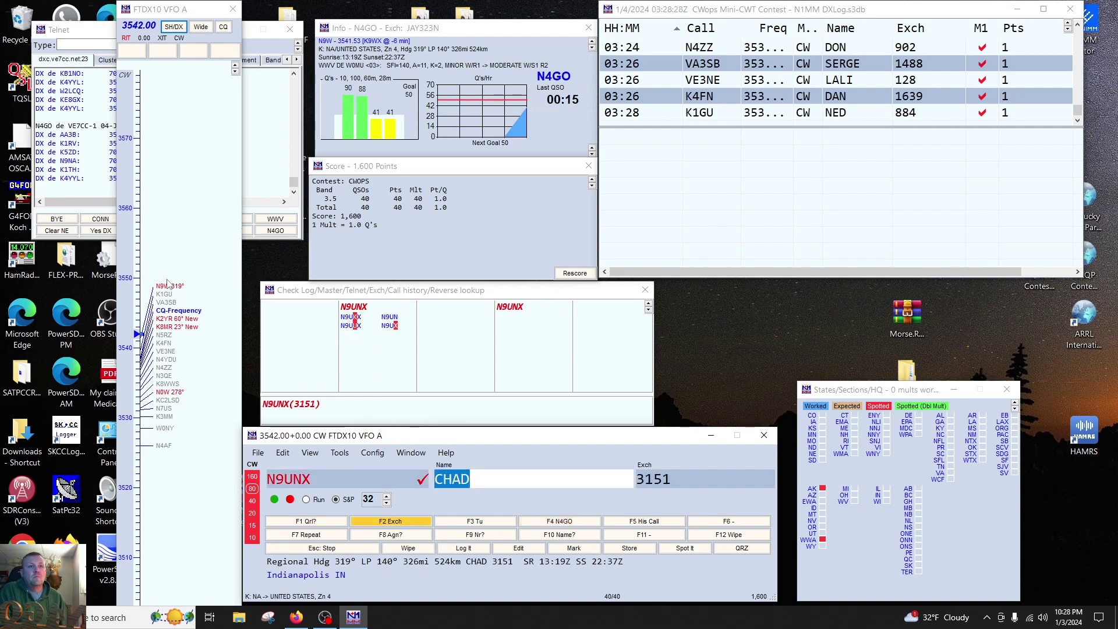
pyautogui.press('pageup')
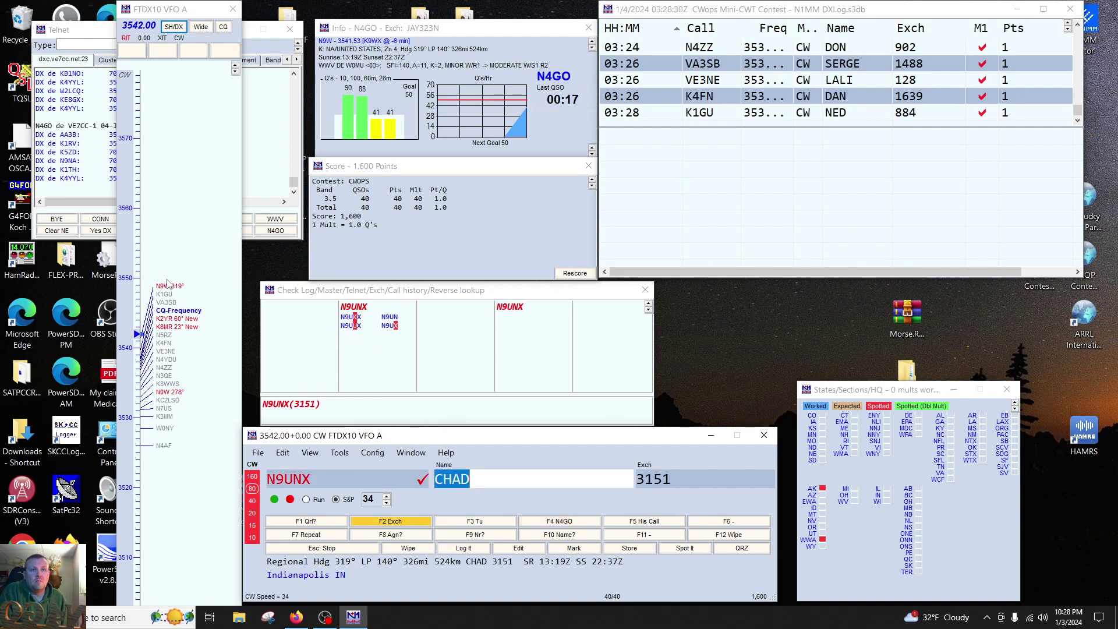
pyautogui.press('space')
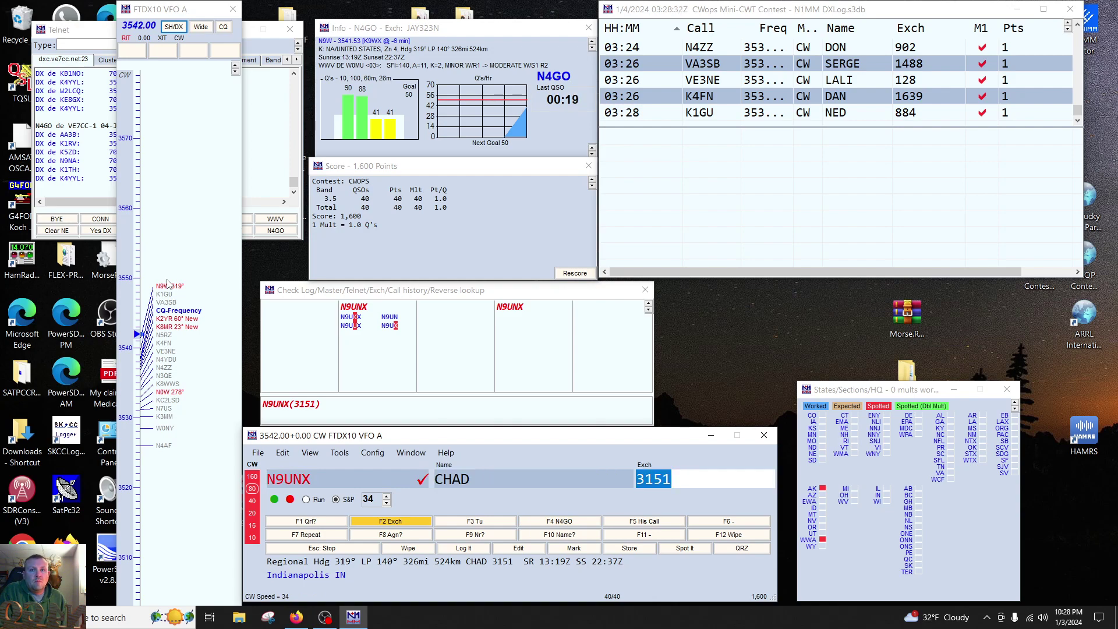
pyautogui.press('Return')
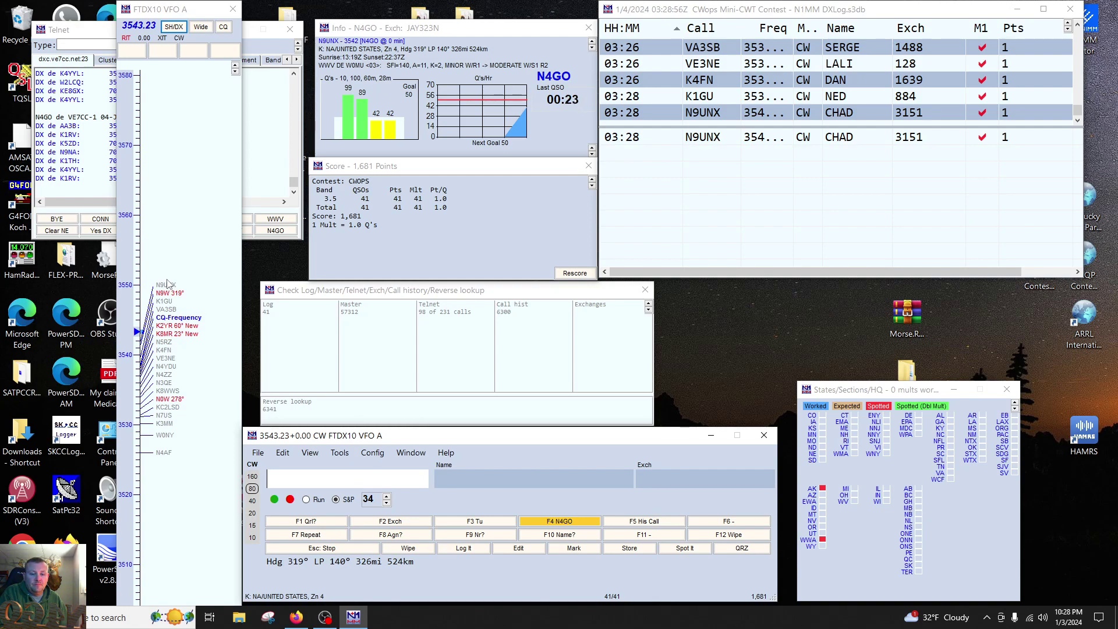
pyautogui.write('N4DW')
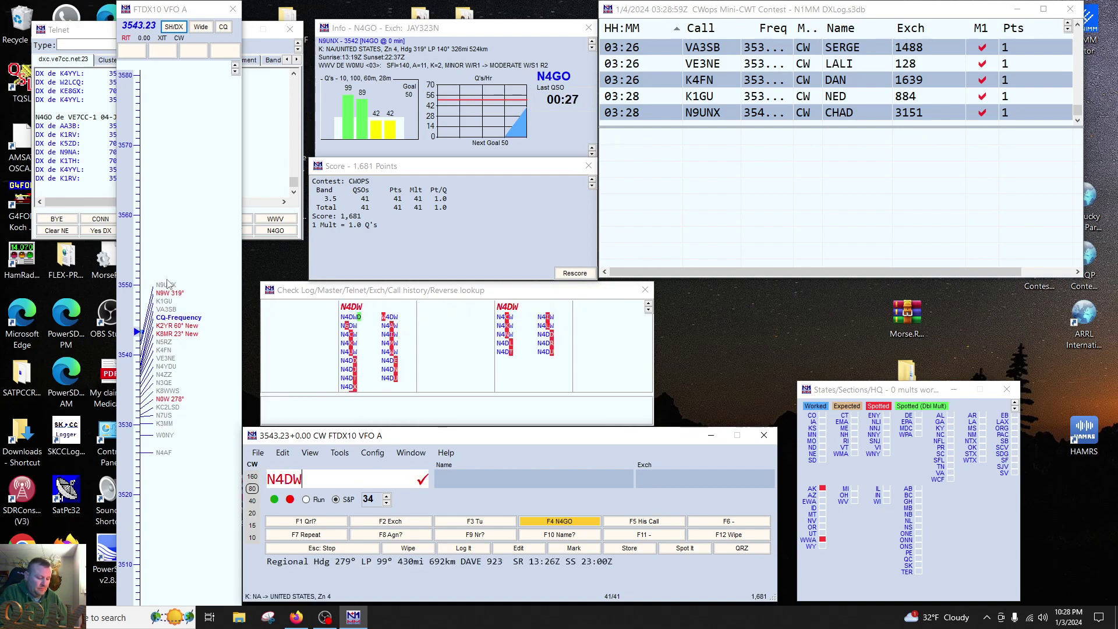
pyautogui.press('Return')
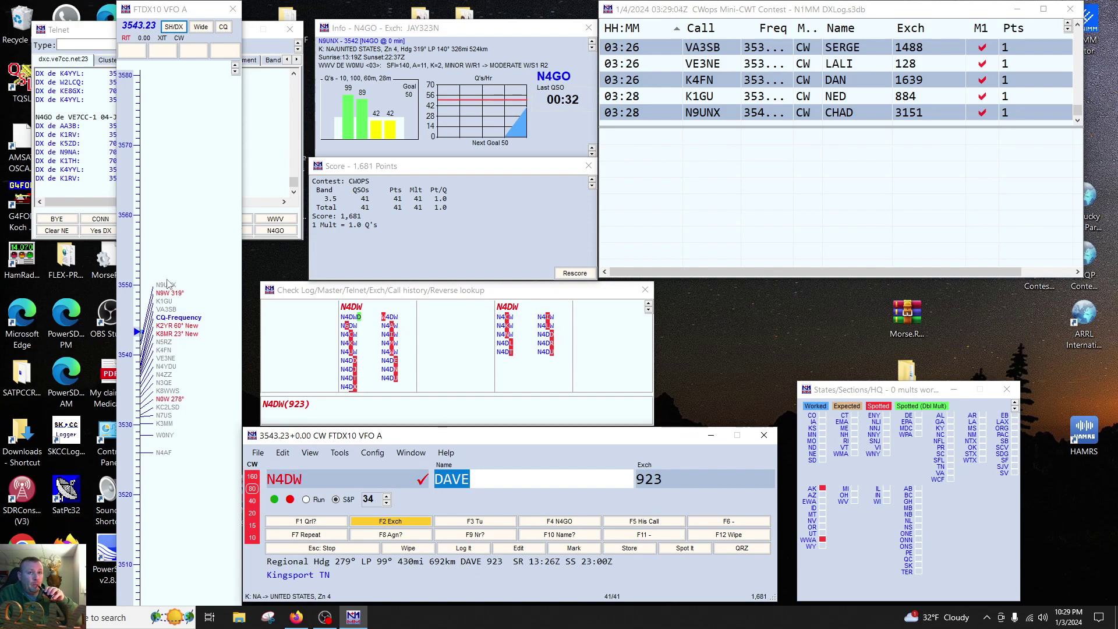
pyautogui.press('space')
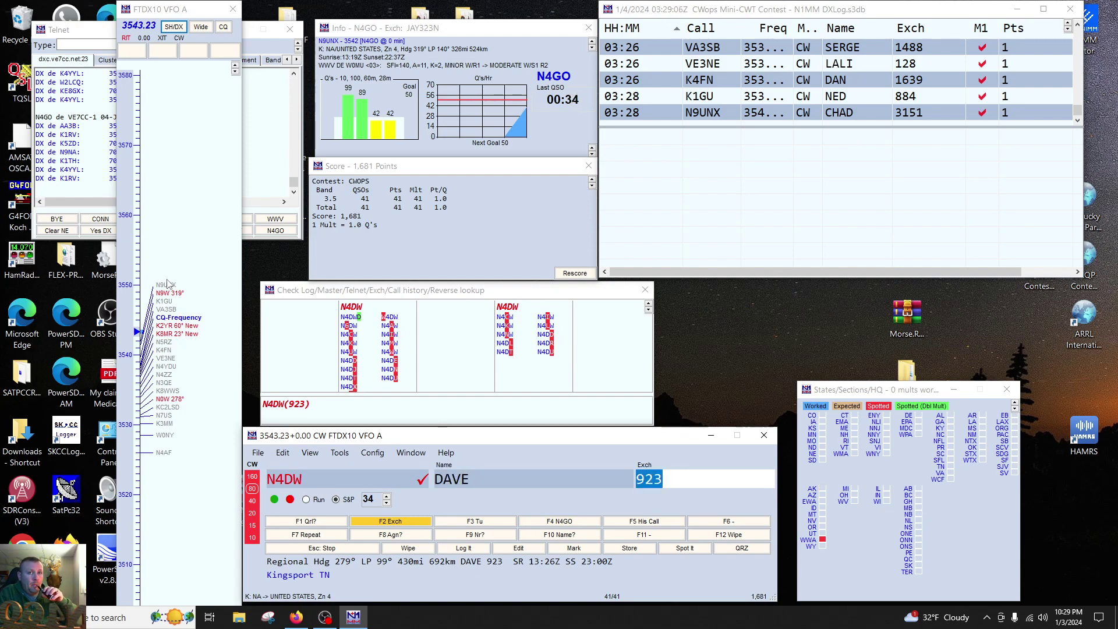
pyautogui.press('Return')
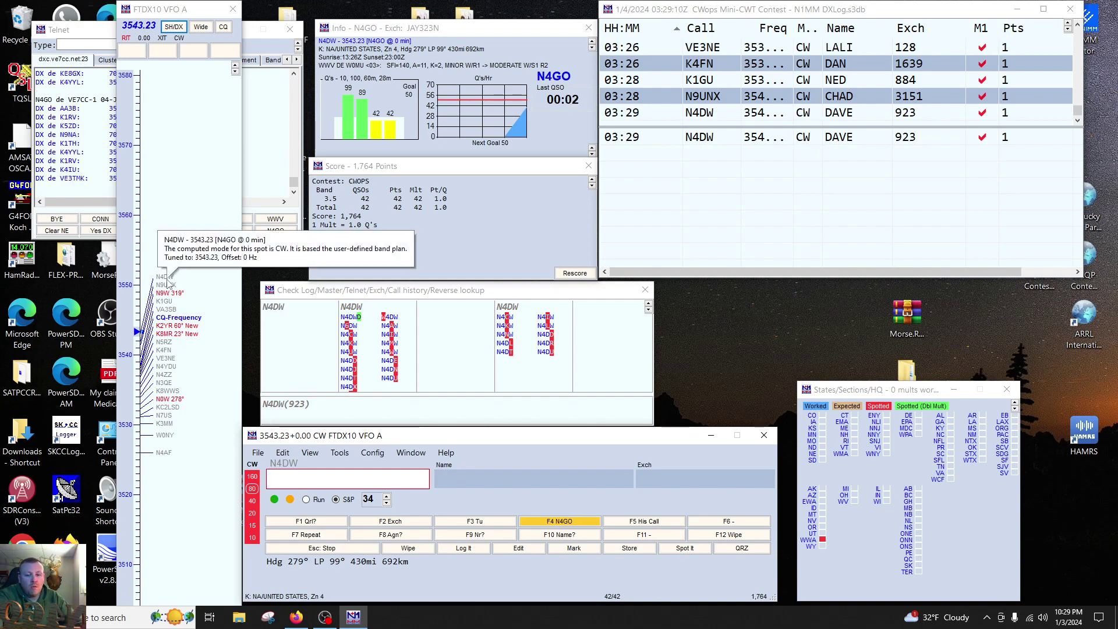
# Step: Check the partial call 0PQW heard near 3544.04 against the log, and call CQ in Run mode on 3544.46
pyautogui.press('F4')
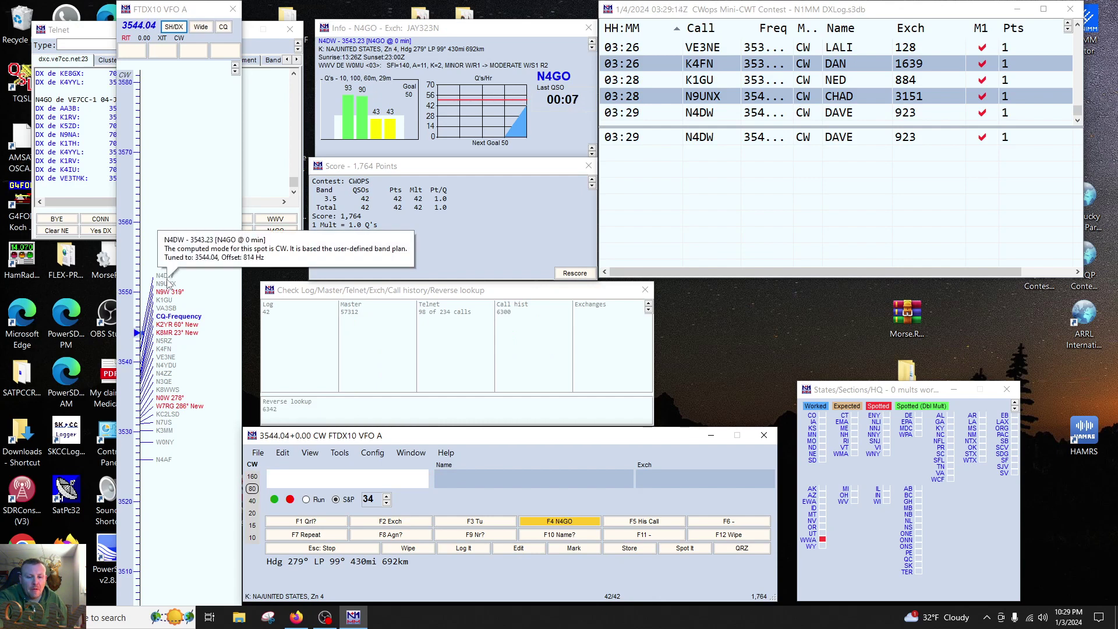
pyautogui.write('0P')
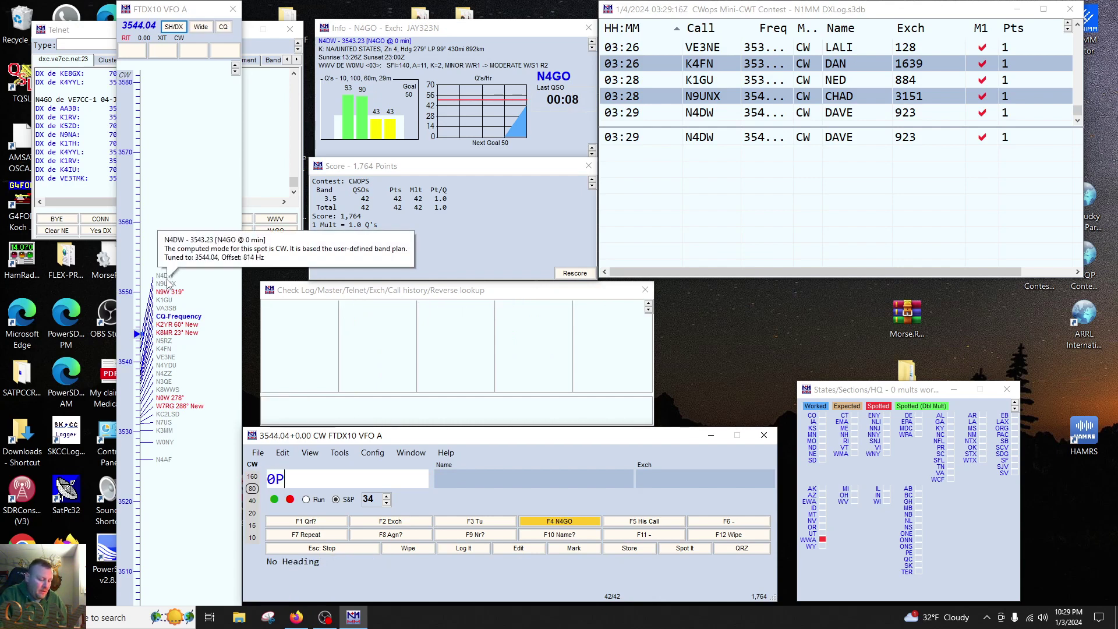
pyautogui.write('QW')
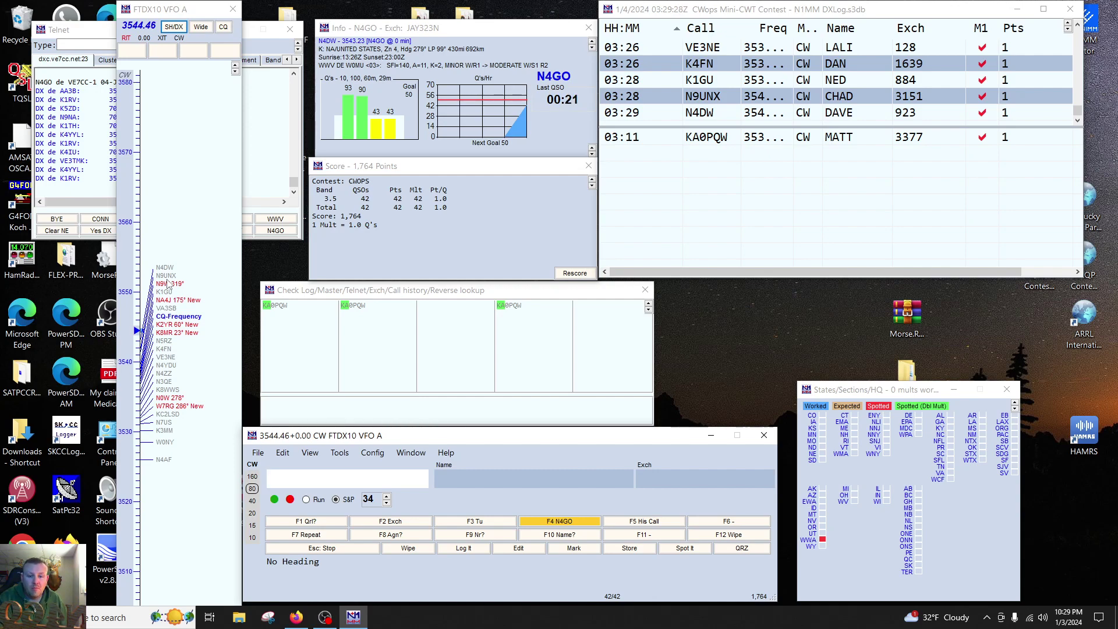
pyautogui.press('F1')
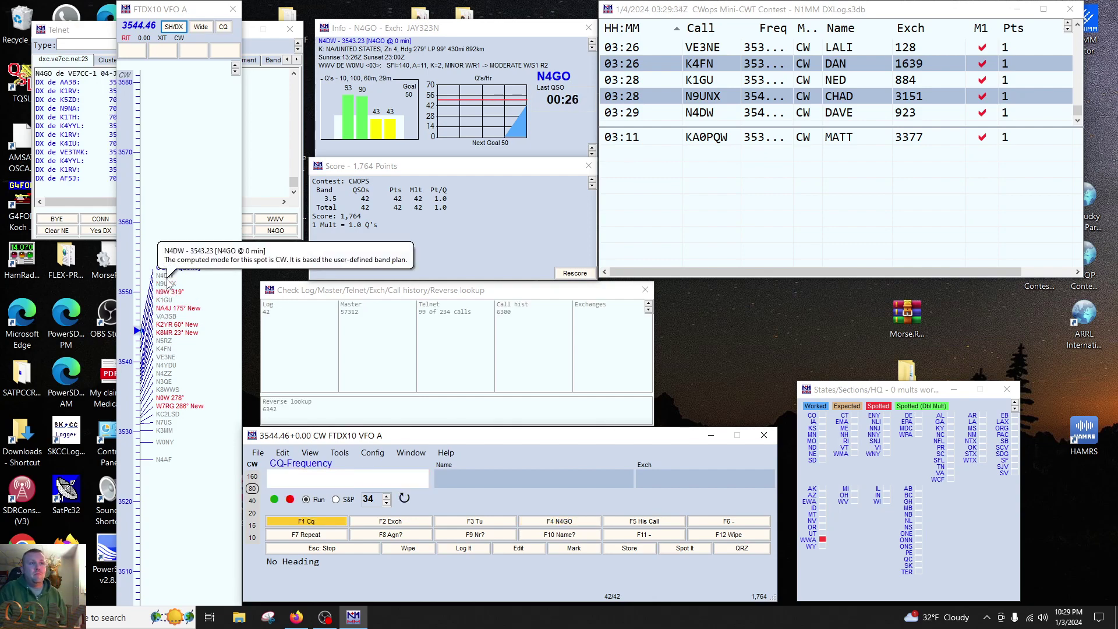
pyautogui.click(165, 315)
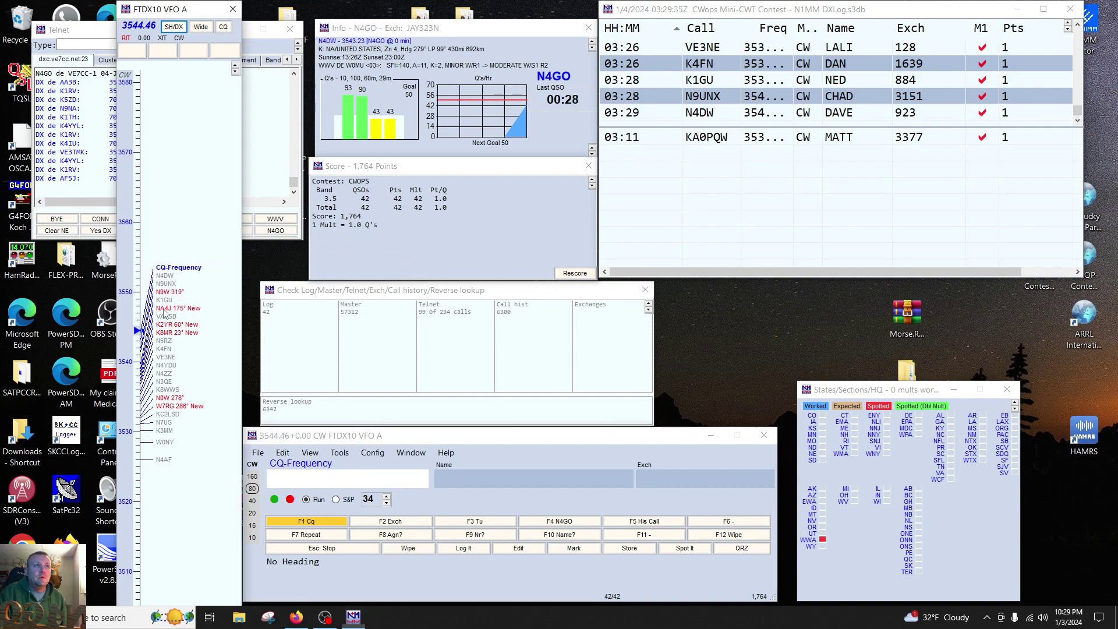
pyautogui.click(165, 309)
pyautogui.click(311, 480)
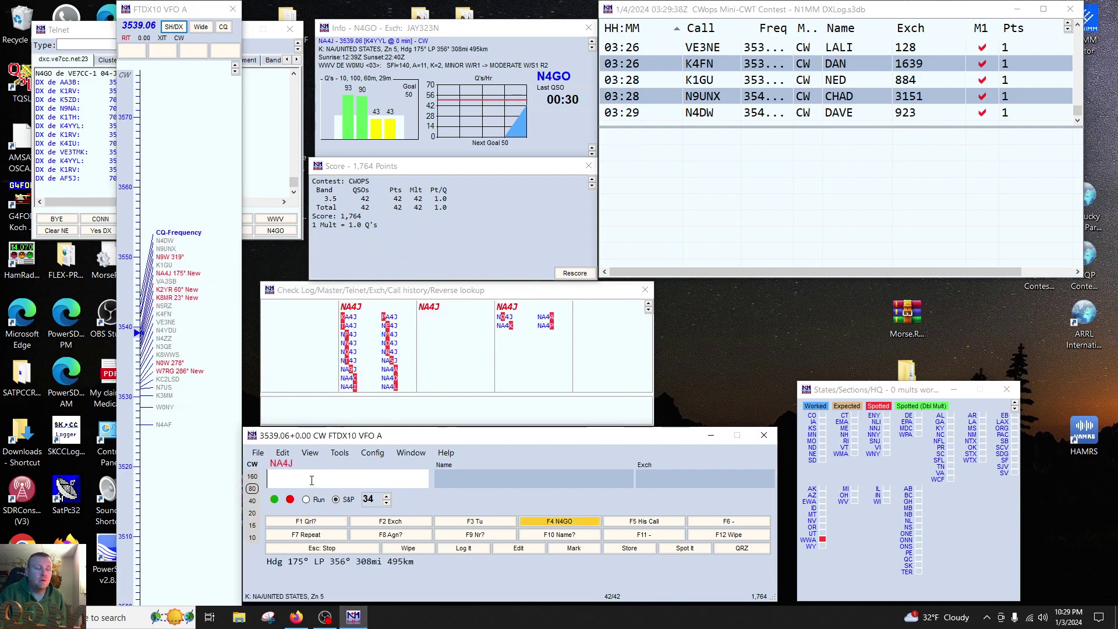
pyautogui.press('space')
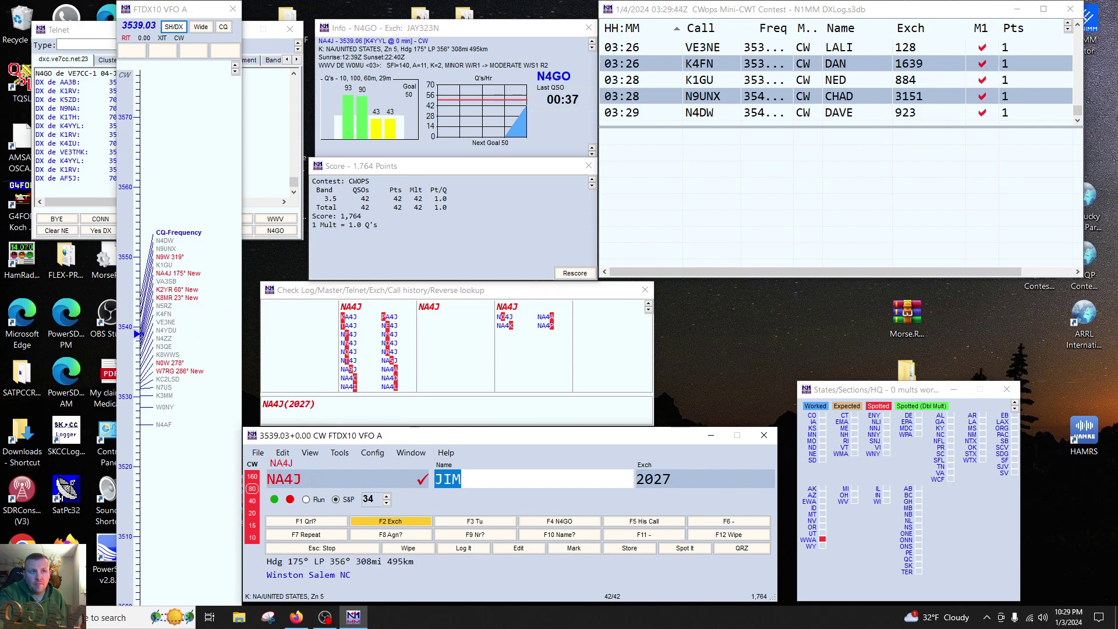
pyautogui.press('Return')
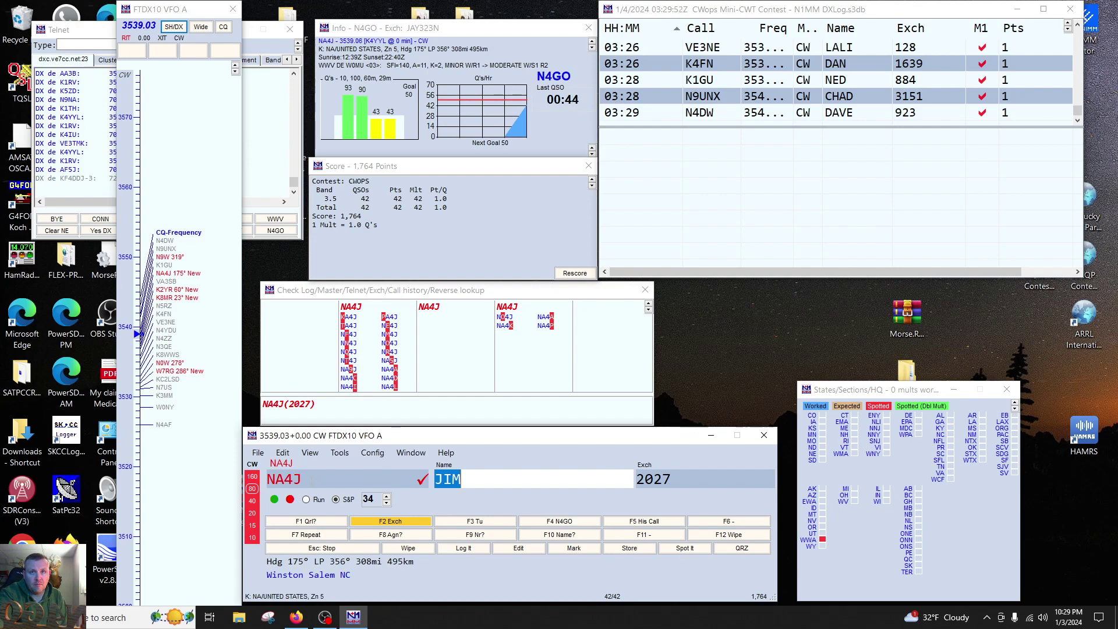
pyautogui.press('Return')
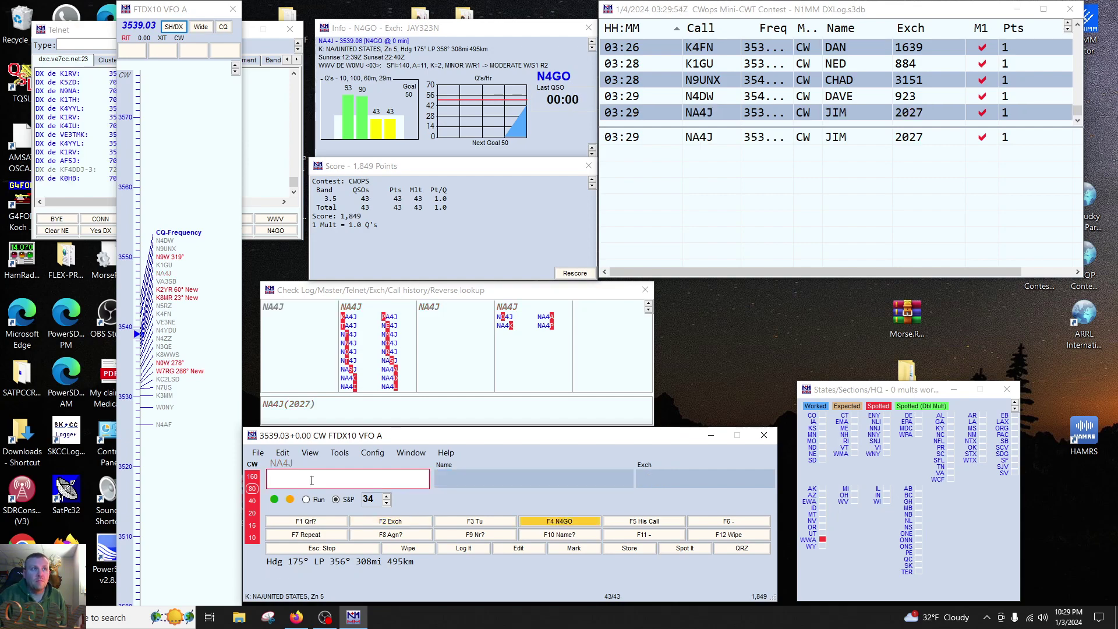
# Step: Tune to the K2YR spot at 3538.14, set the CW speed to 36 and log the contact with exchange 2567
pyautogui.click(167, 293)
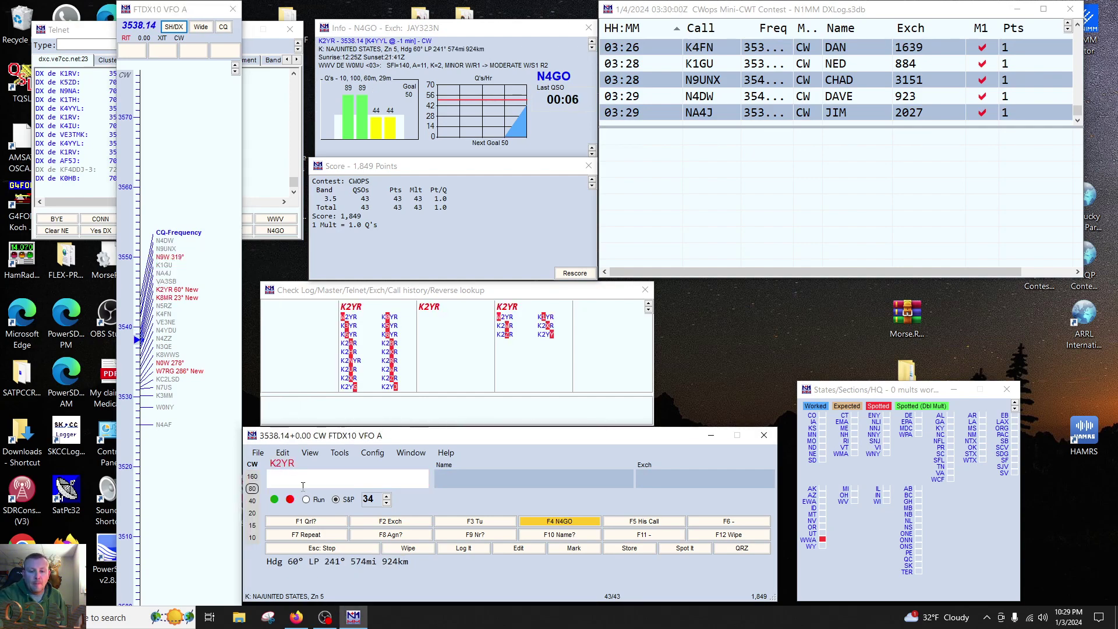
pyautogui.press('pageup')
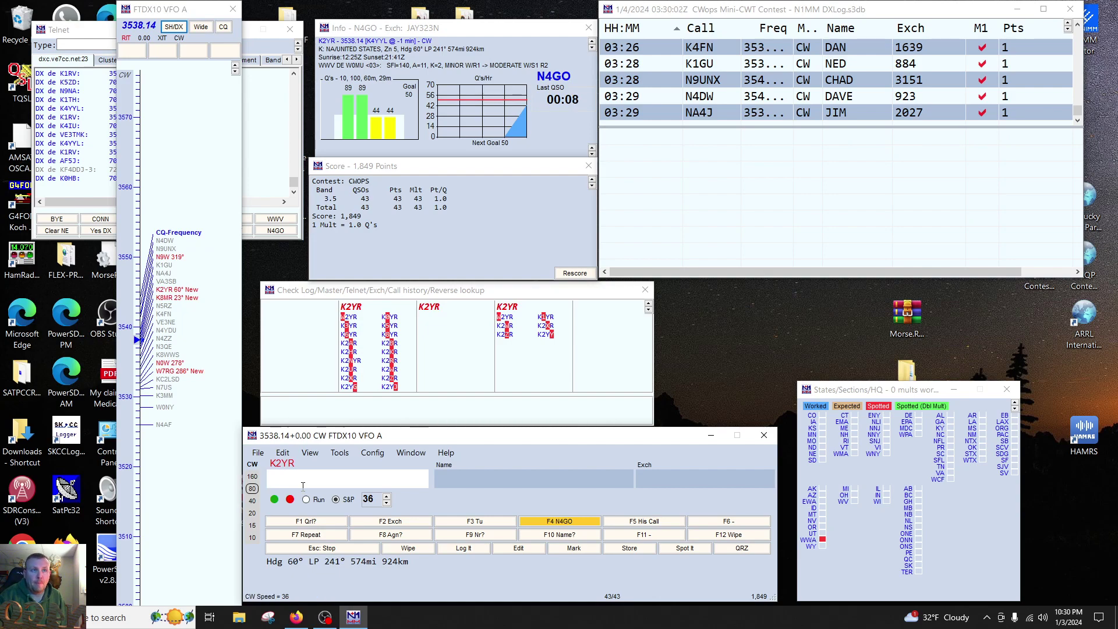
pyautogui.press('space')
pyautogui.press('Return')
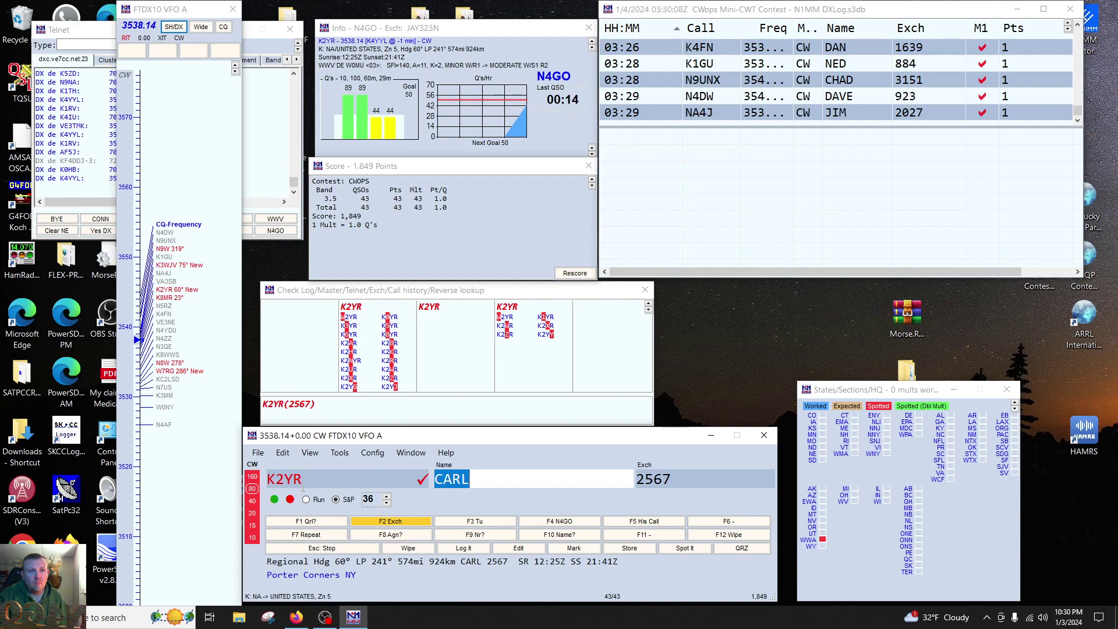
pyautogui.press('Tab')
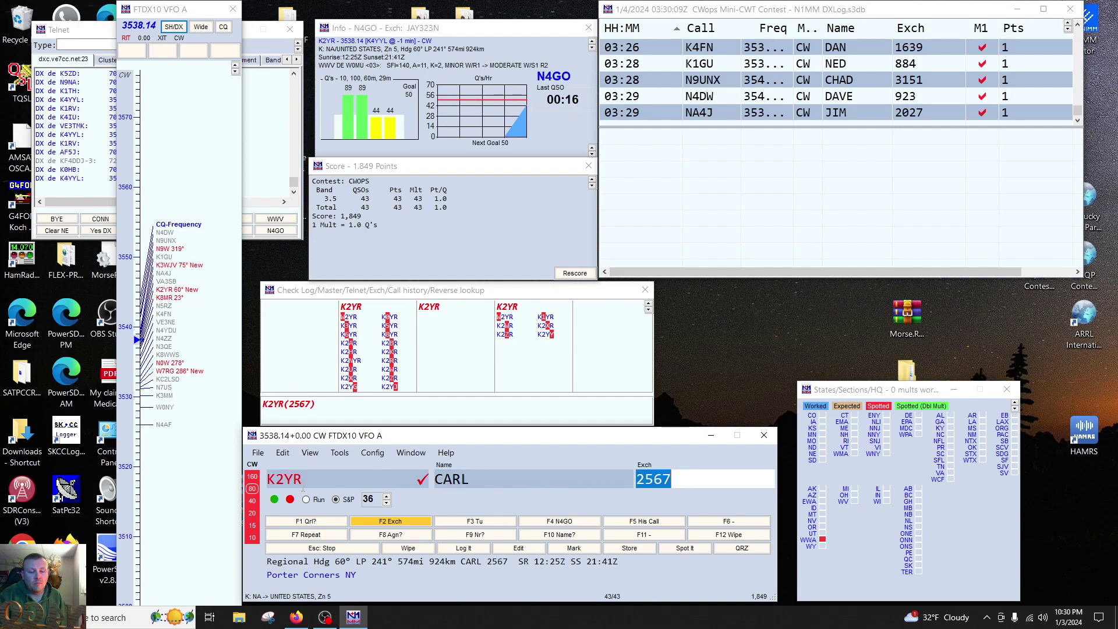
pyautogui.press('Return')
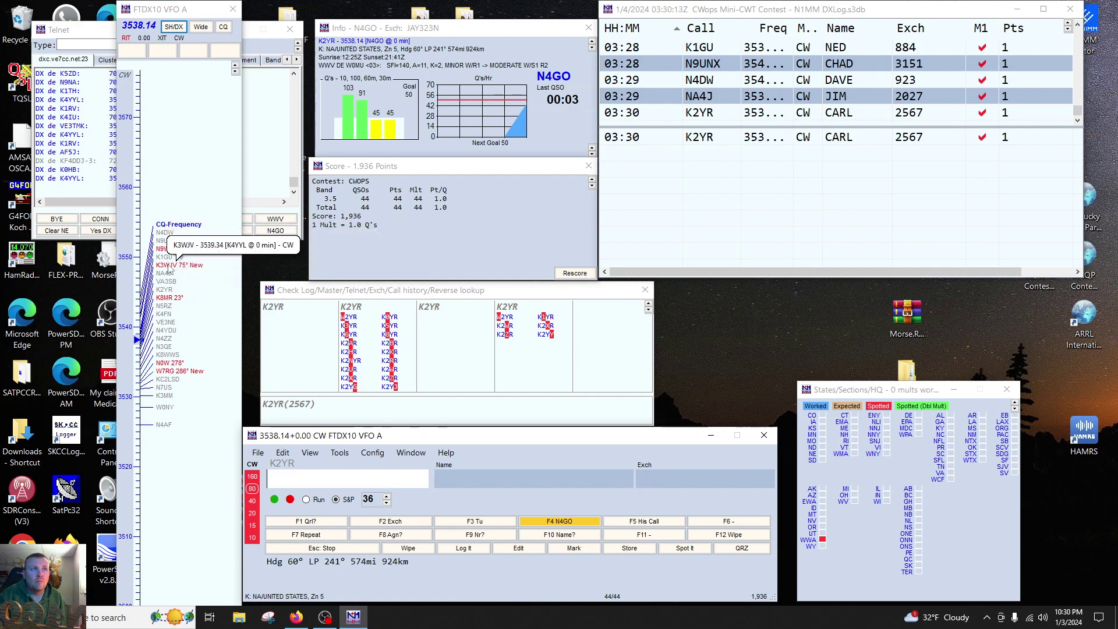
pyautogui.click(169, 266)
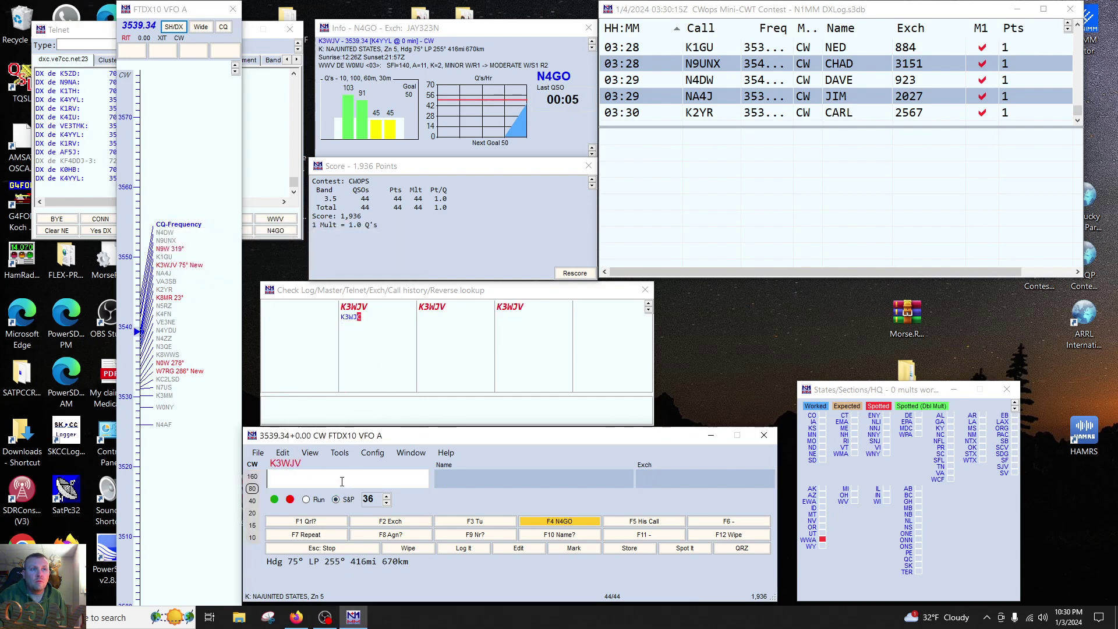
pyautogui.press('Return')
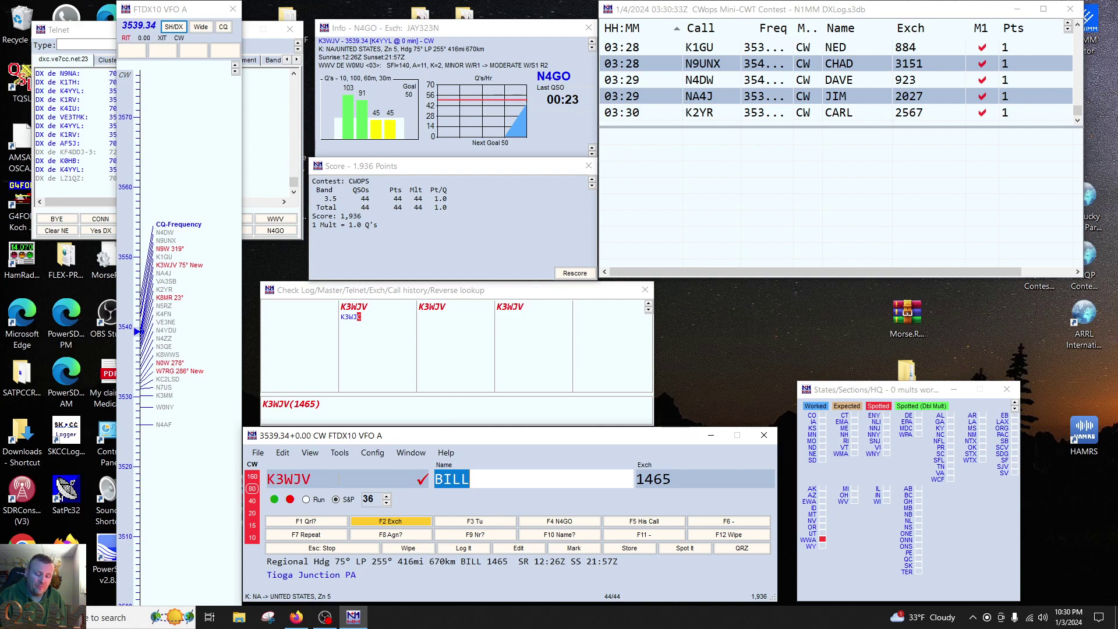
pyautogui.press('pageup')
pyautogui.press('pageup')
pyautogui.press('Tab')
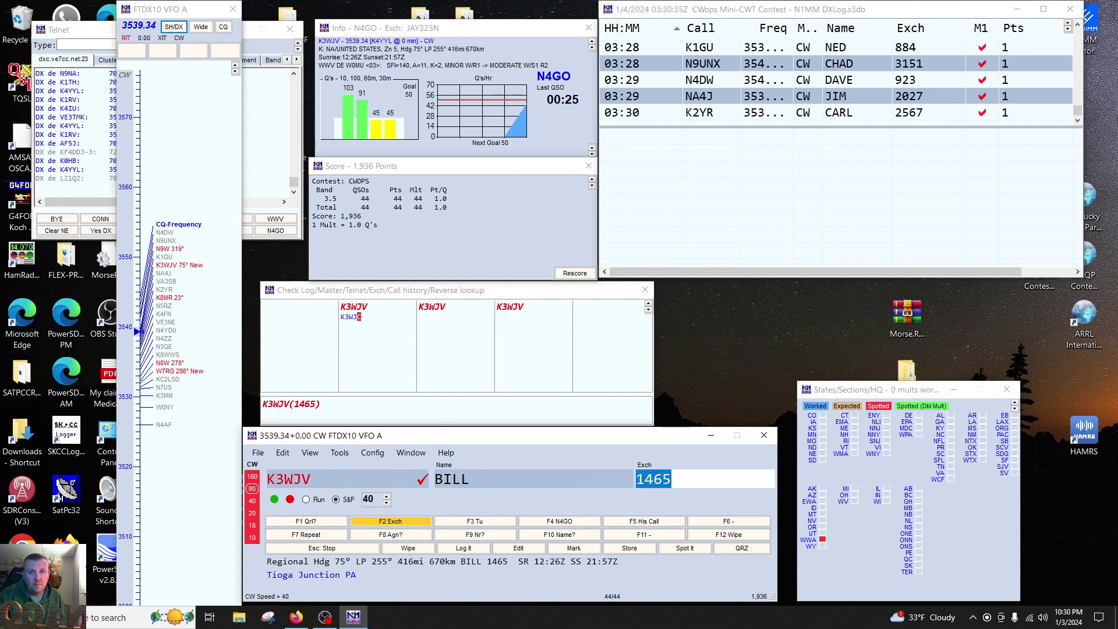
pyautogui.press('Return')
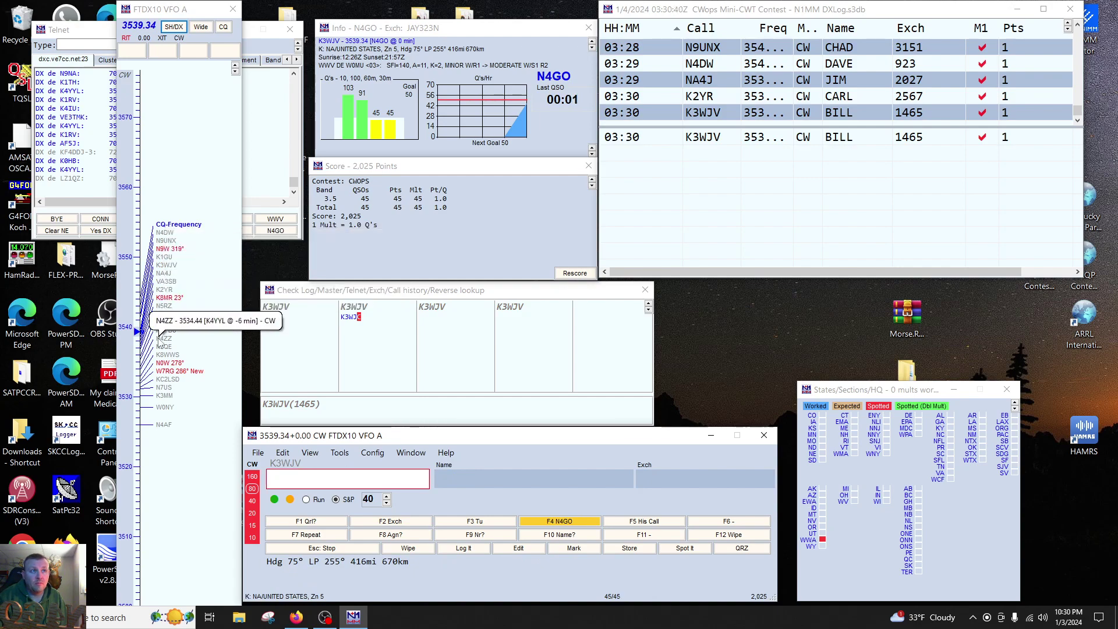
# Step: Pass over the K8MR spot, tune to W7RG at 3531.97, and call that station at CW speed 34
pyautogui.click(166, 297)
pyautogui.click(166, 371)
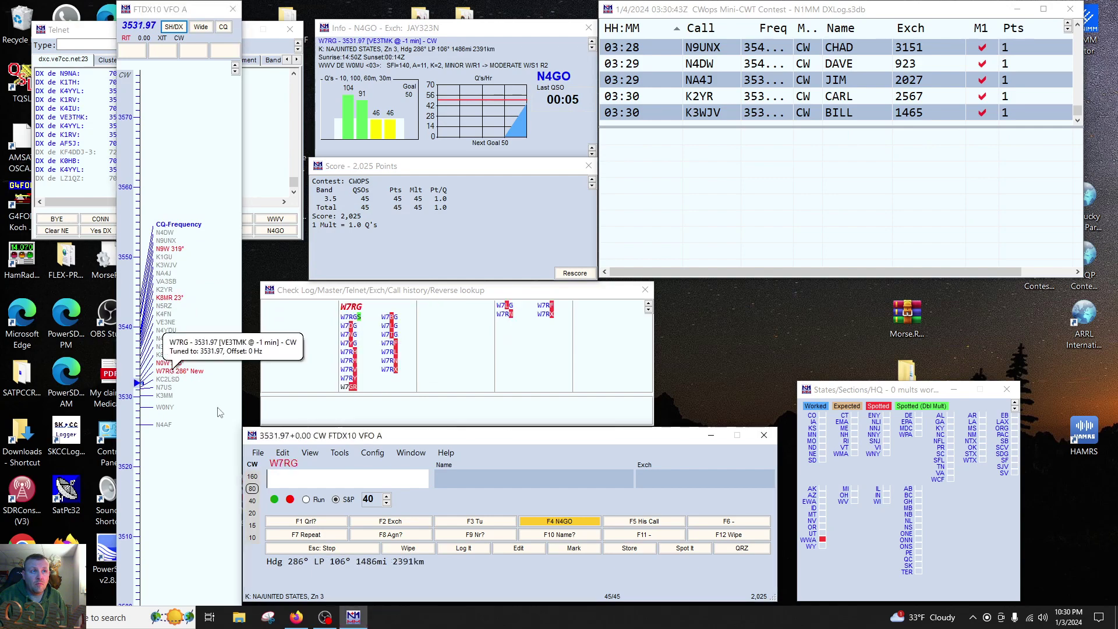
pyautogui.press('pagedown')
pyautogui.press('pagedown')
pyautogui.press('pagedown')
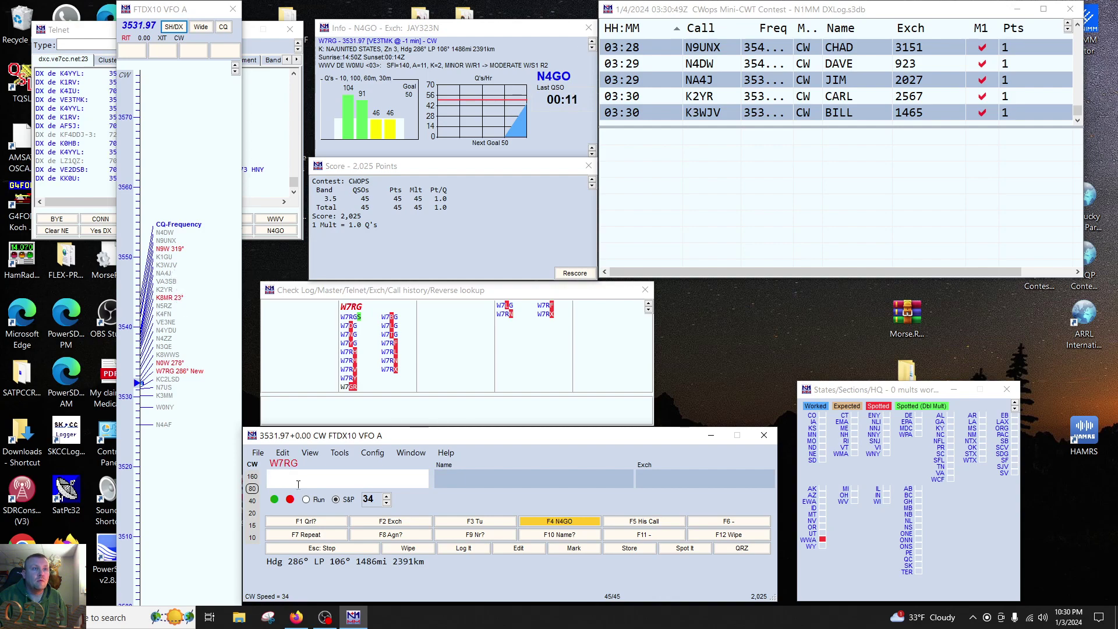
pyautogui.click(298, 485)
pyautogui.press('space')
pyautogui.press('Return')
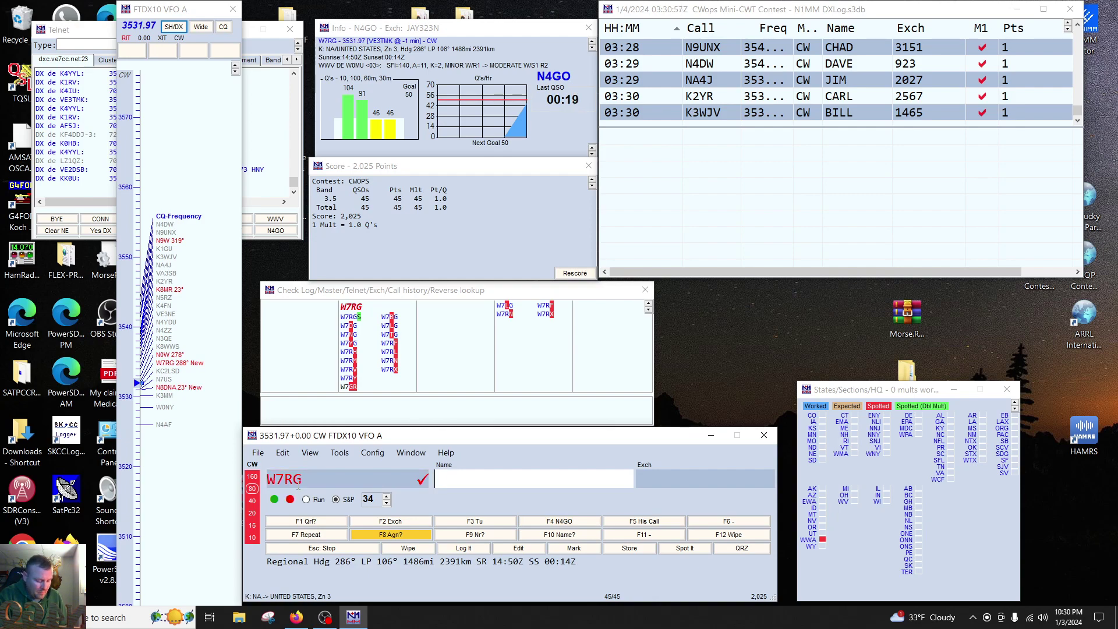
pyautogui.write('MIKE')
pyautogui.press('space')
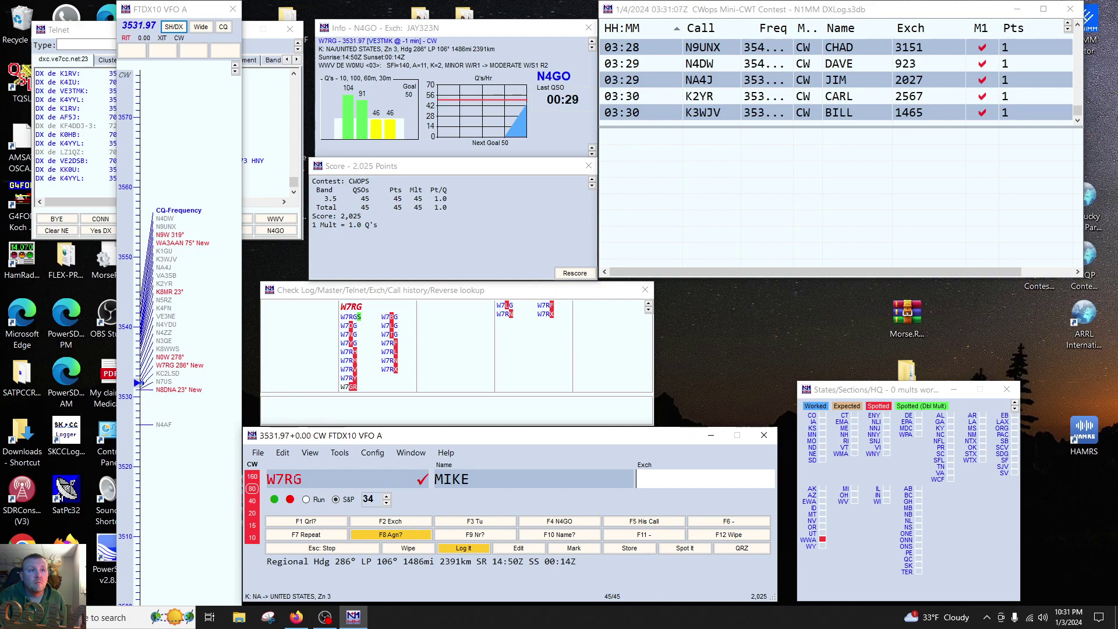
pyautogui.click(296, 479)
pyautogui.press('BackSpace')
pyautogui.write('L')
pyautogui.press('Tab')
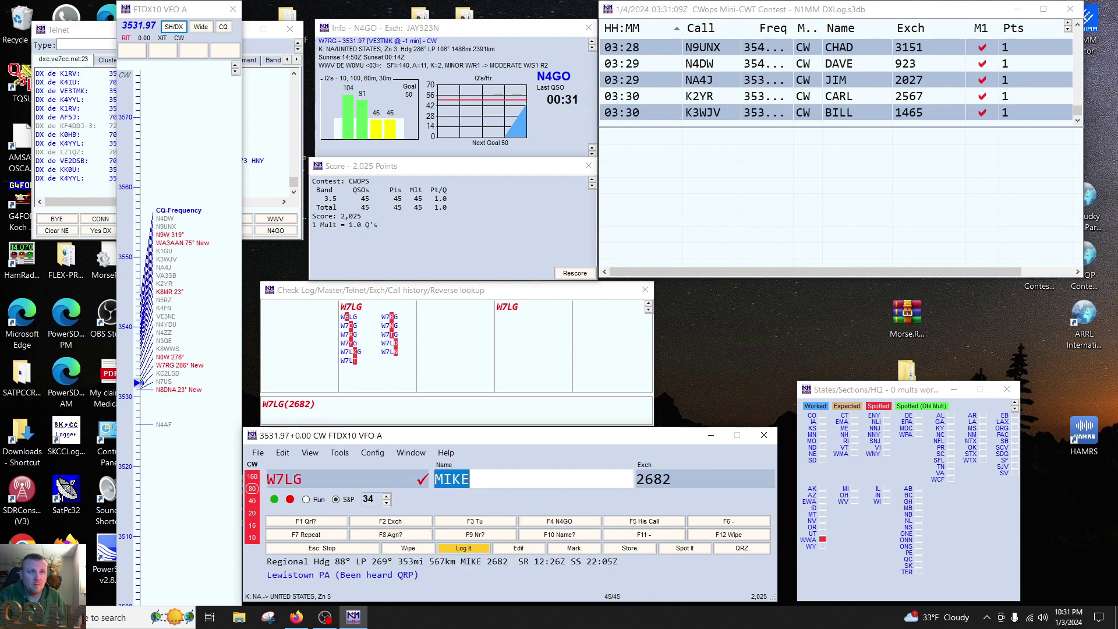
pyautogui.press('Return')
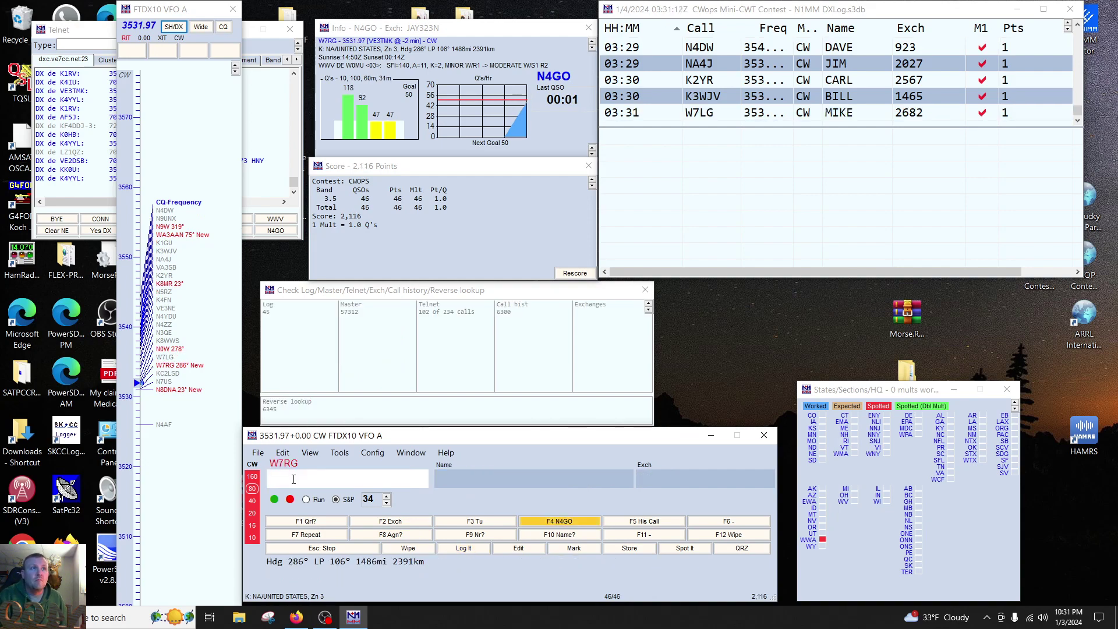
pyautogui.click(180, 237)
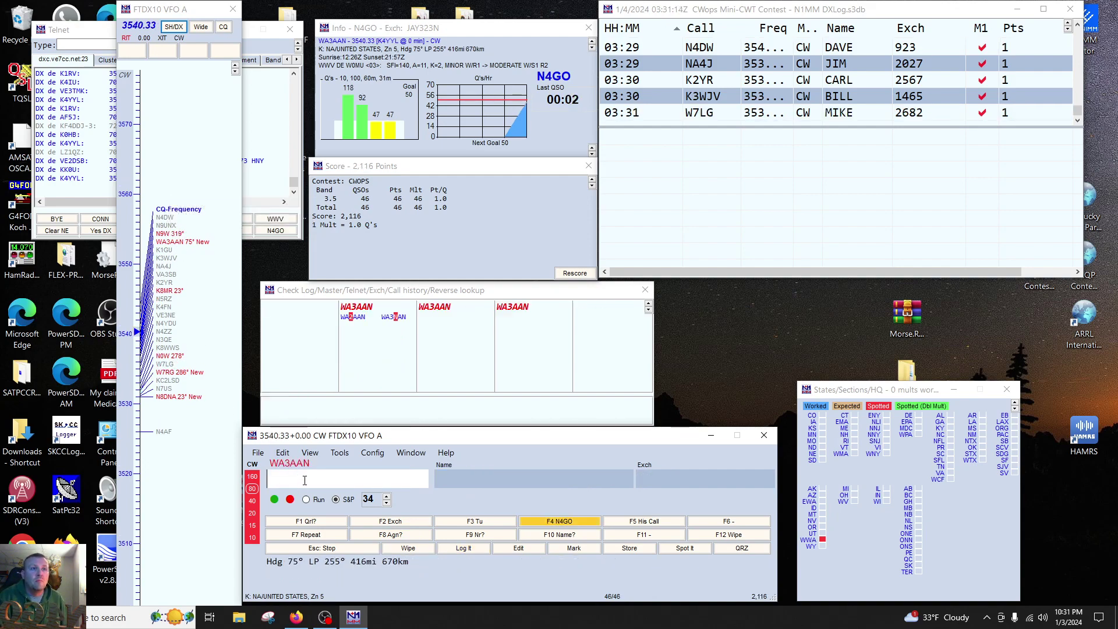
pyautogui.press('Return')
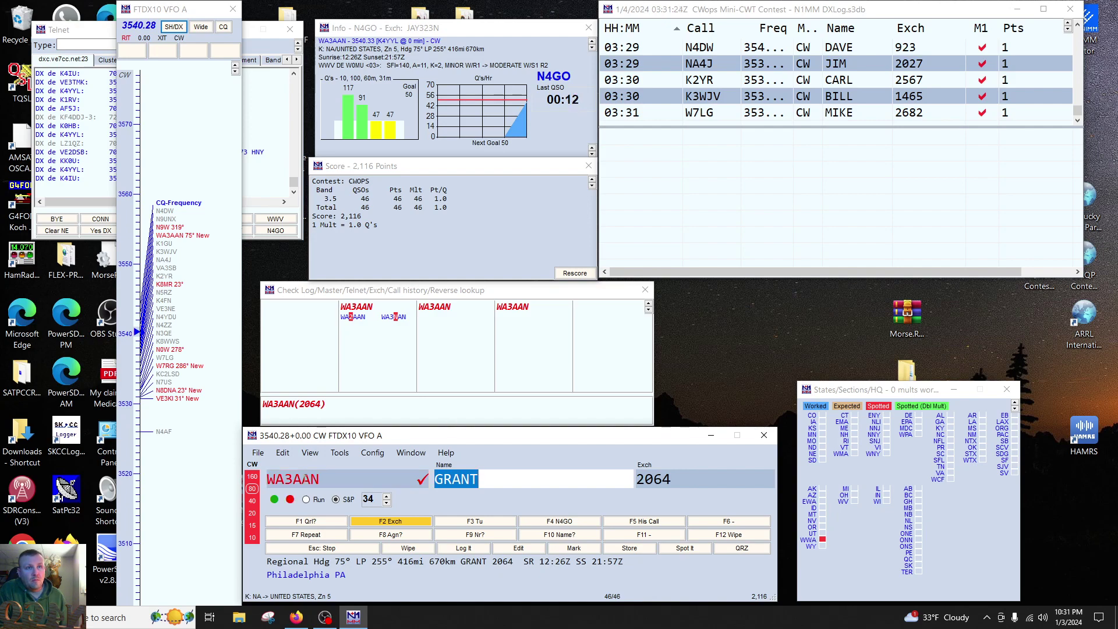
pyautogui.press('Tab')
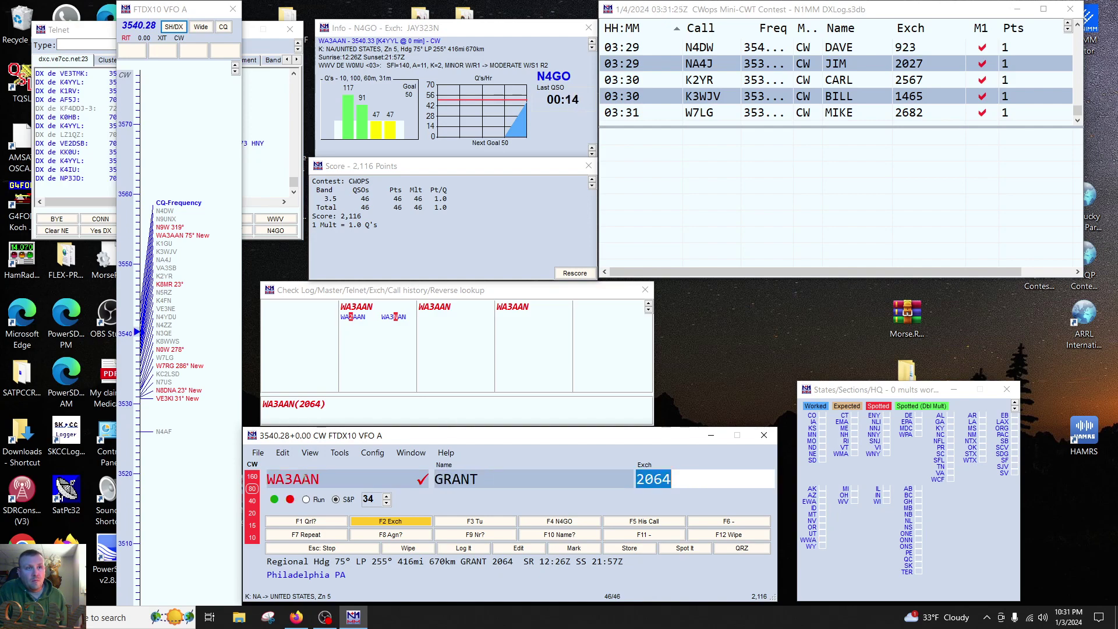
pyautogui.press('Return')
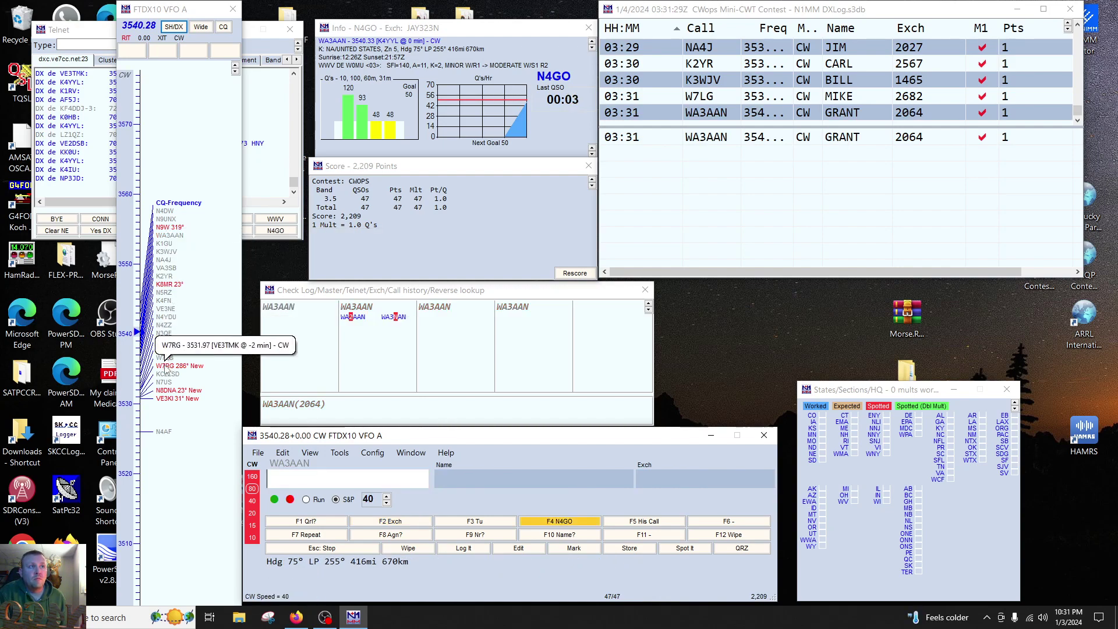
# Step: Tune to the N8DNA spot at 3530.97, set the CW speed to 36 and log the contact with exchange 1743
pyautogui.click(170, 390)
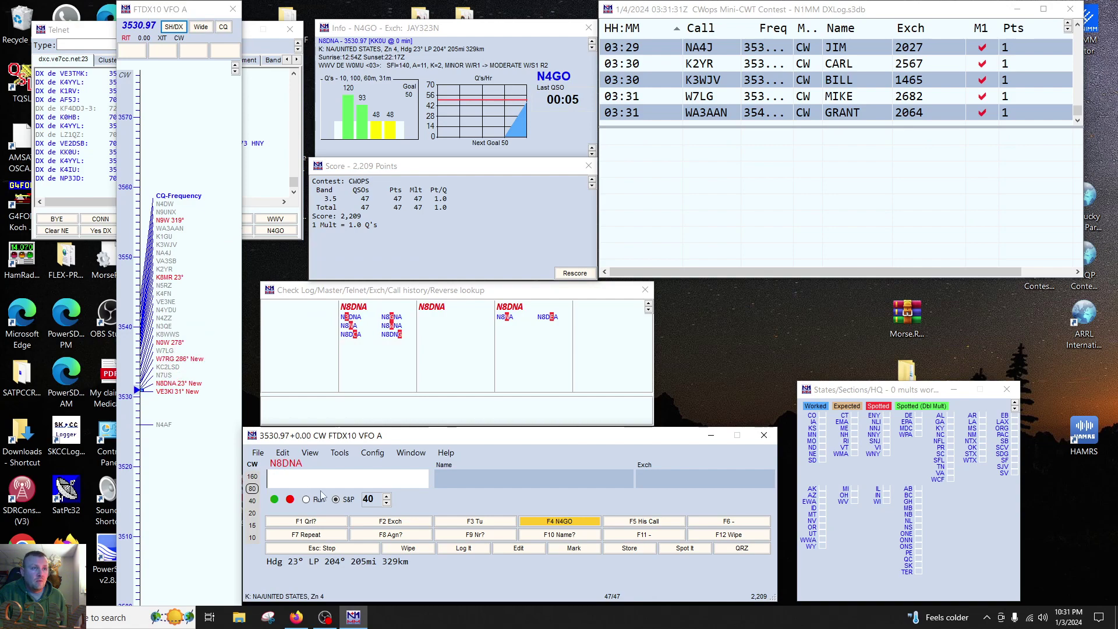
pyautogui.press('space')
pyautogui.press('pagedown')
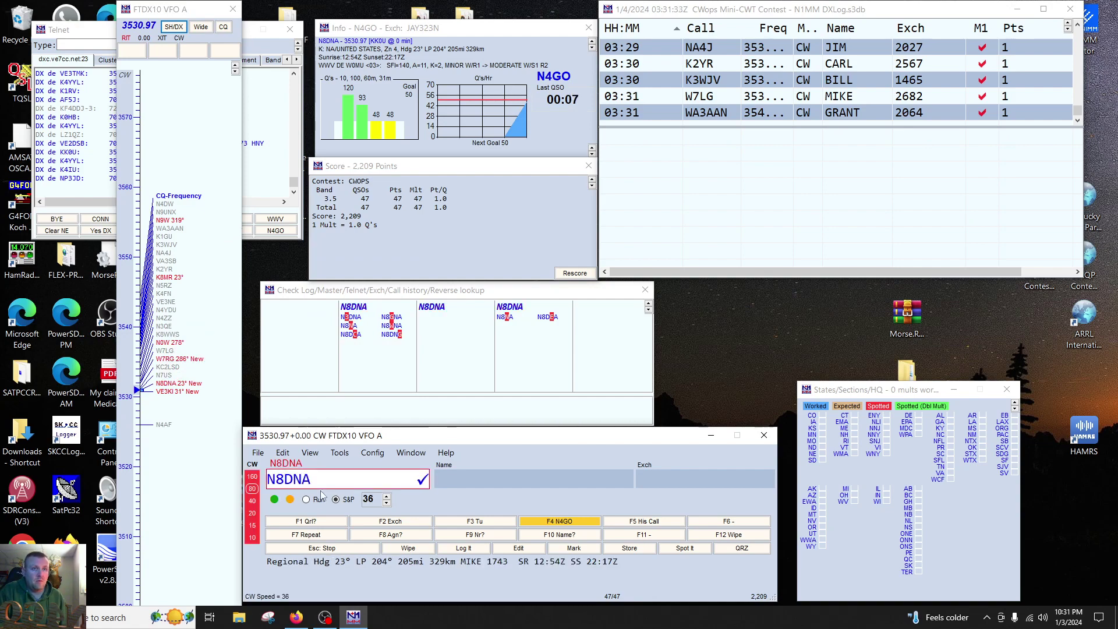
pyautogui.press('Return')
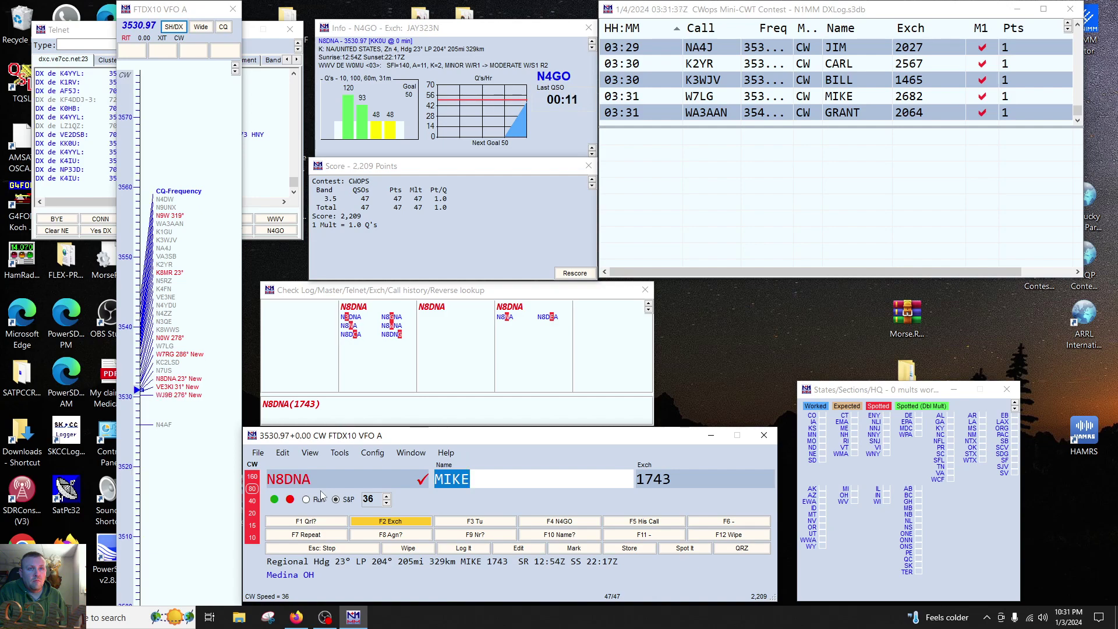
pyautogui.press('Tab')
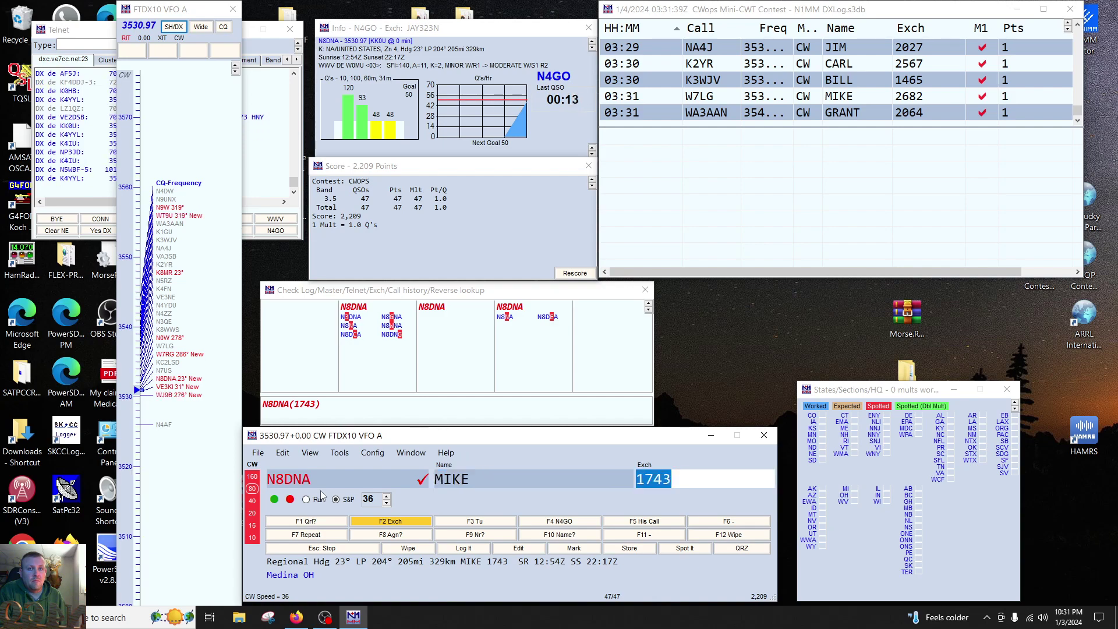
pyautogui.press('Return')
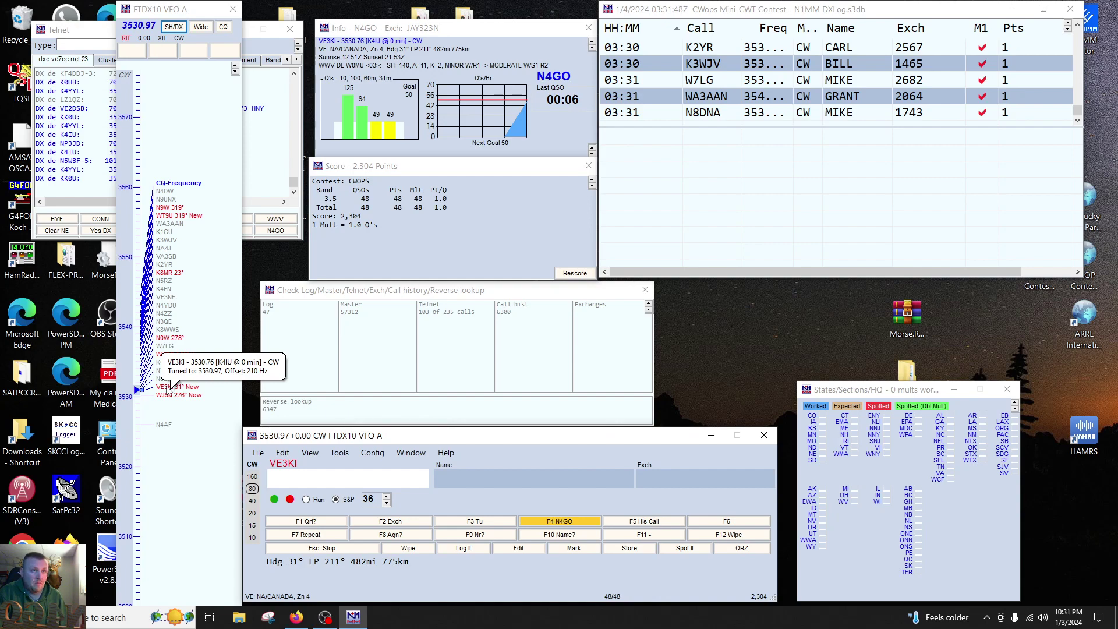
# Step: Tune to the VE3KI spot at 3530.76, call the station and log the contact with exchange 783
pyautogui.press('space')
pyautogui.press('Return')
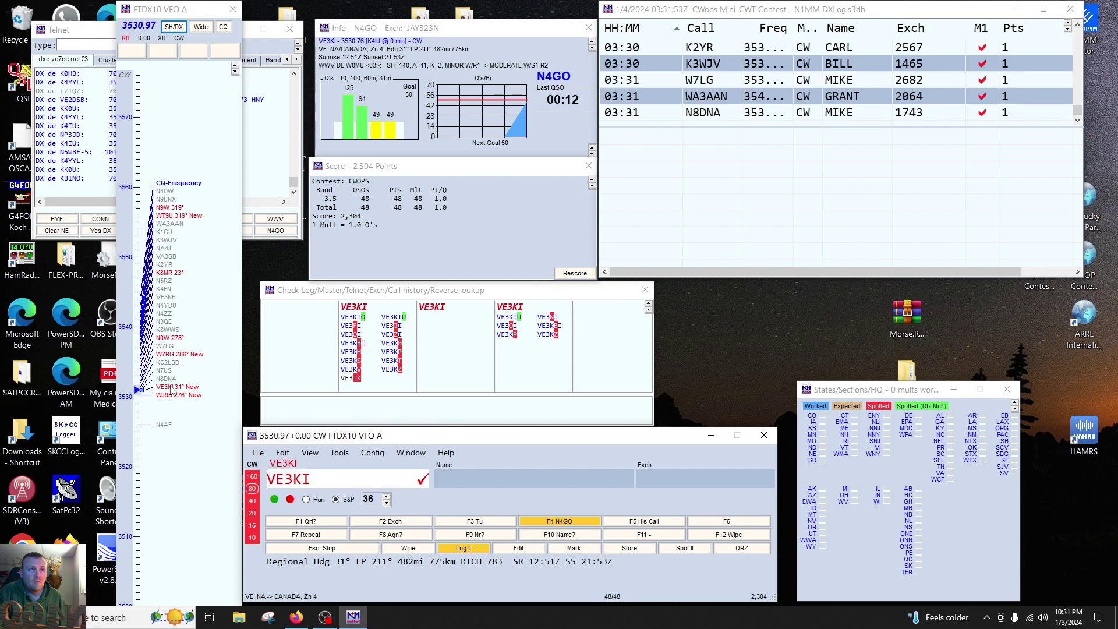
pyautogui.click(170, 389)
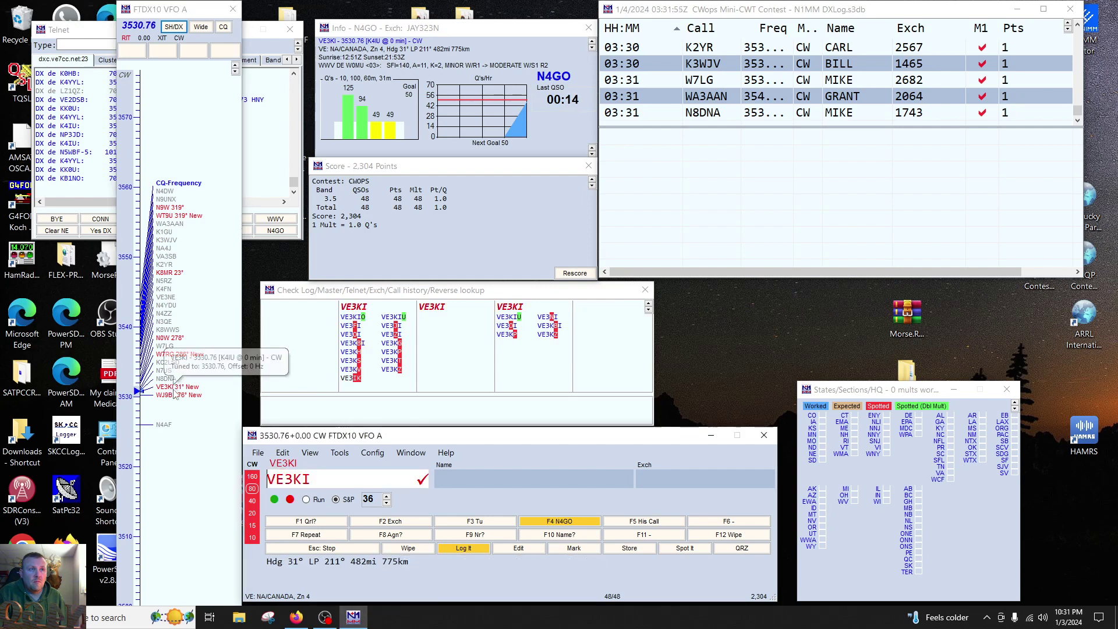
pyautogui.press('space')
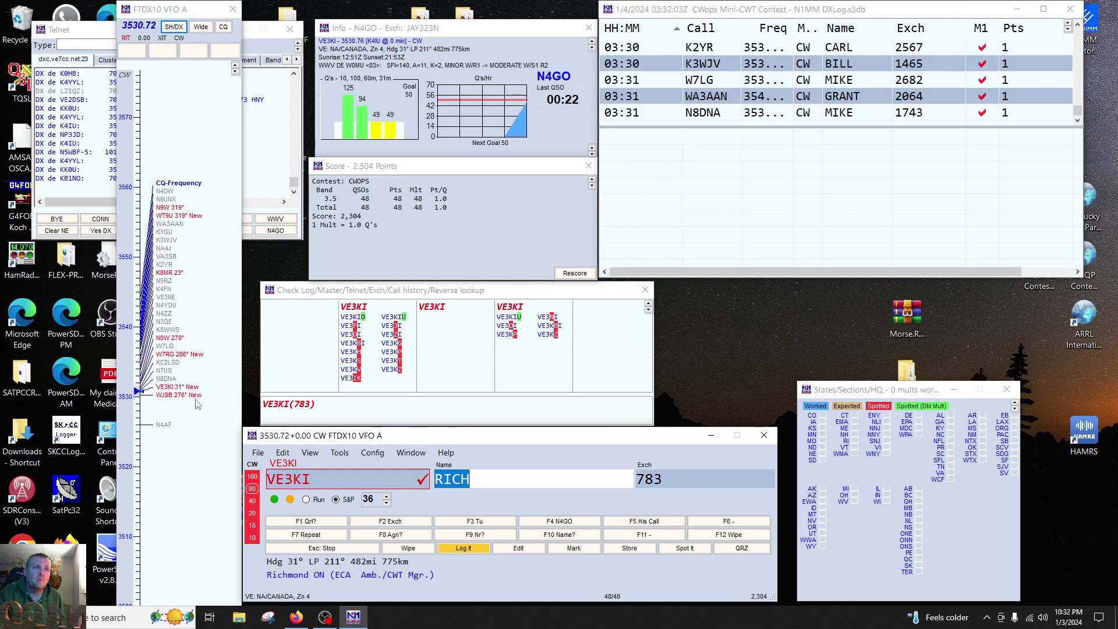
pyautogui.press('Return')
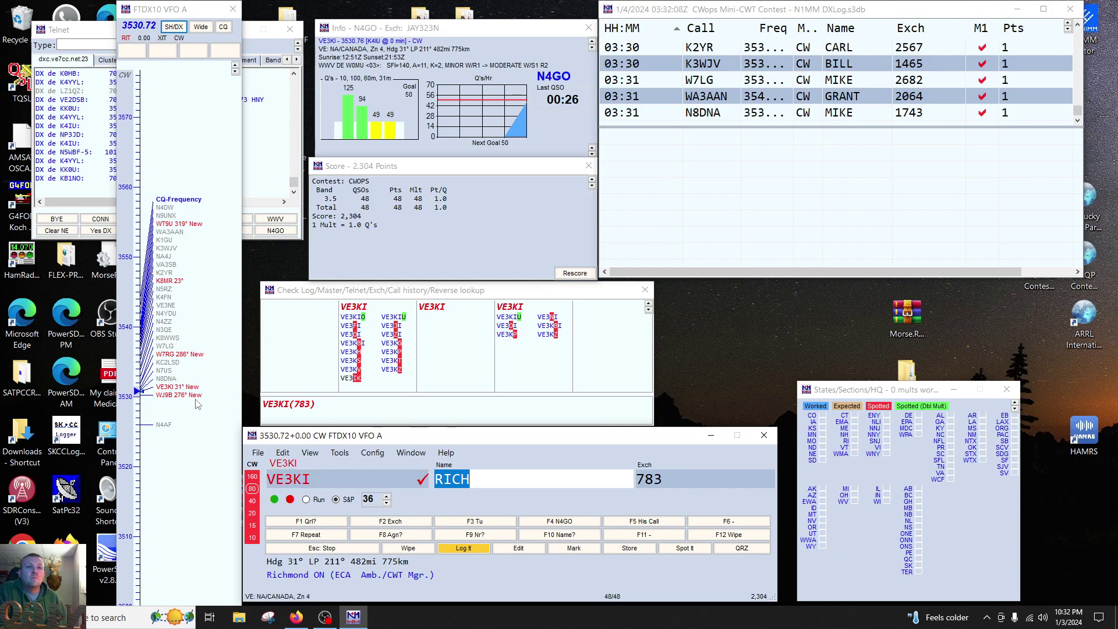
pyautogui.press('Tab')
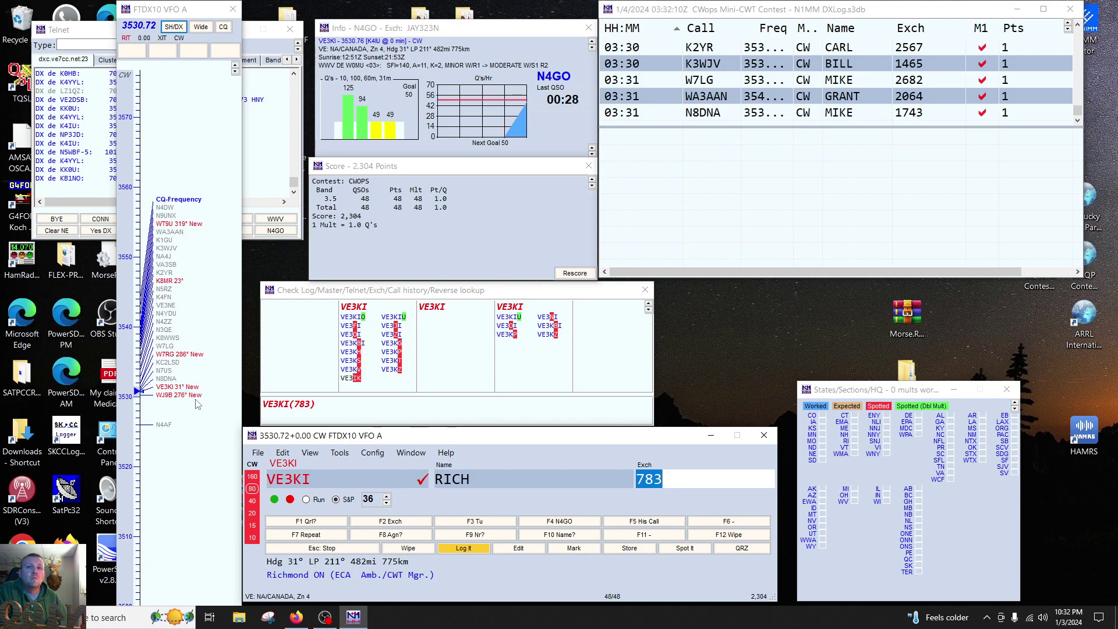
pyautogui.press('Return')
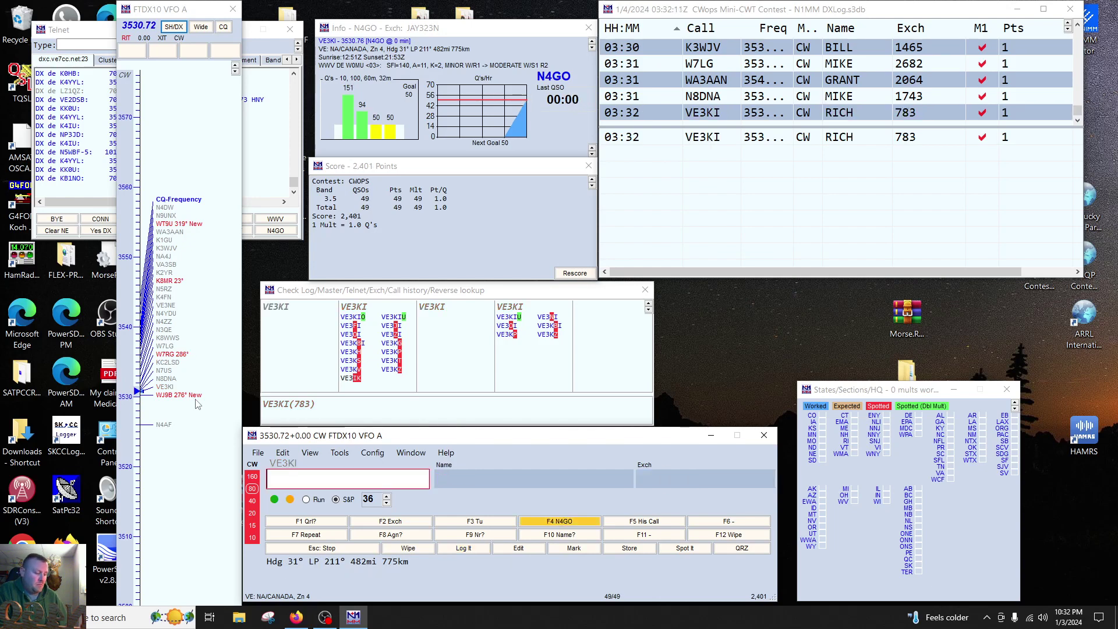
# Step: Try to work the WJ9B spot at 3530.24 by tuning to it and calling the station
pyautogui.moveTo(170, 396)
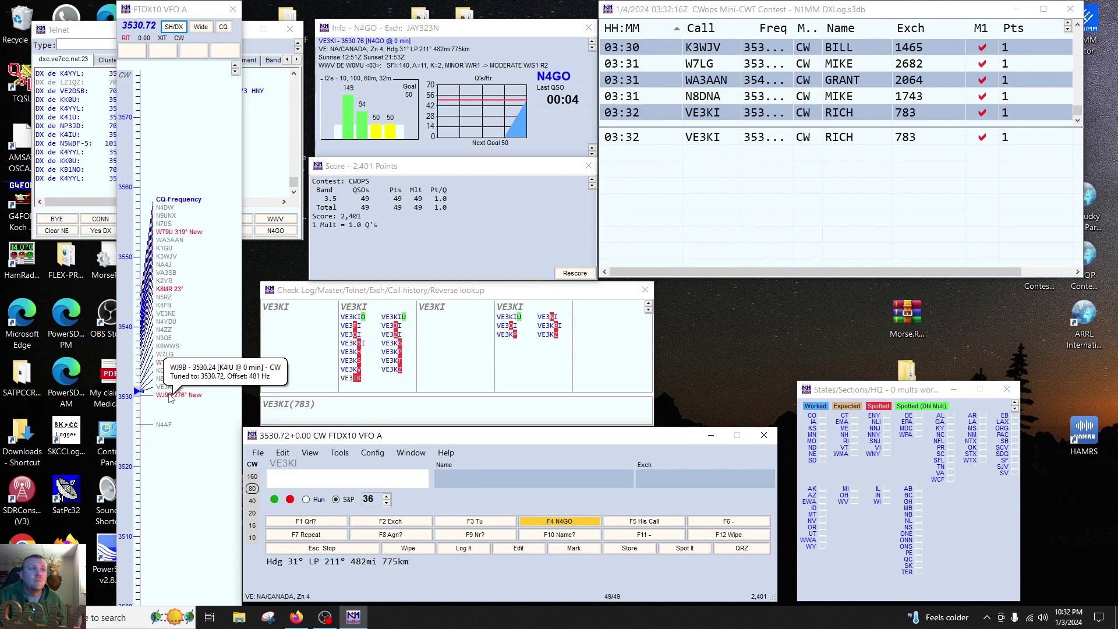
pyautogui.click(170, 396)
pyautogui.press('Return')
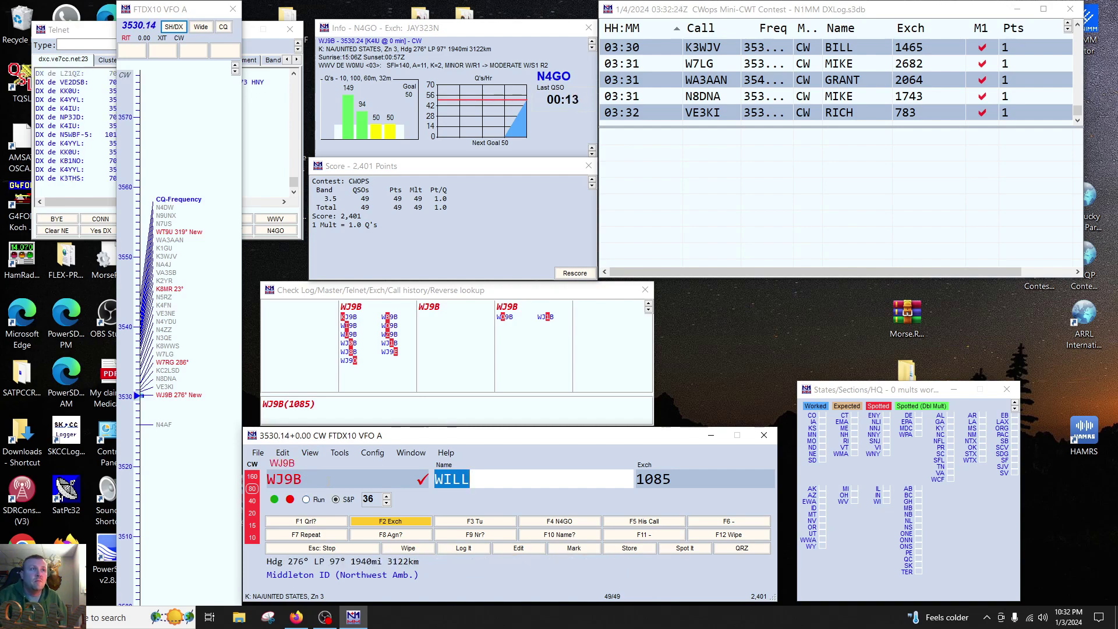
# Step: Tune to the WT9U spot at 3540.66, call the station and log the contact with exchange 1674
pyautogui.click(161, 232)
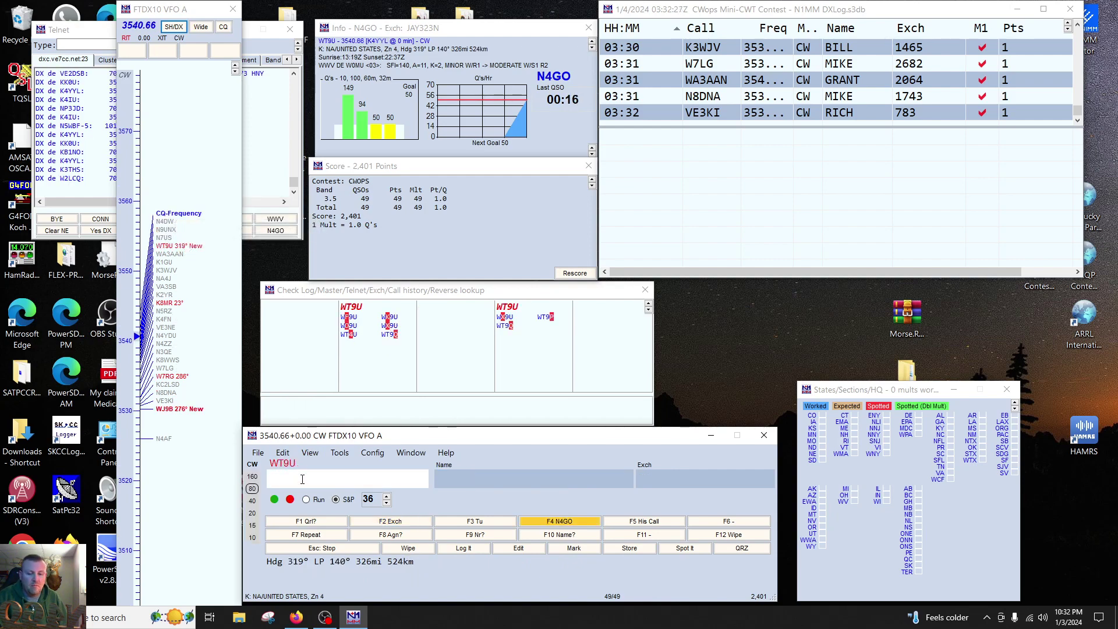
pyautogui.press('space')
pyautogui.press('space')
pyautogui.press('Return')
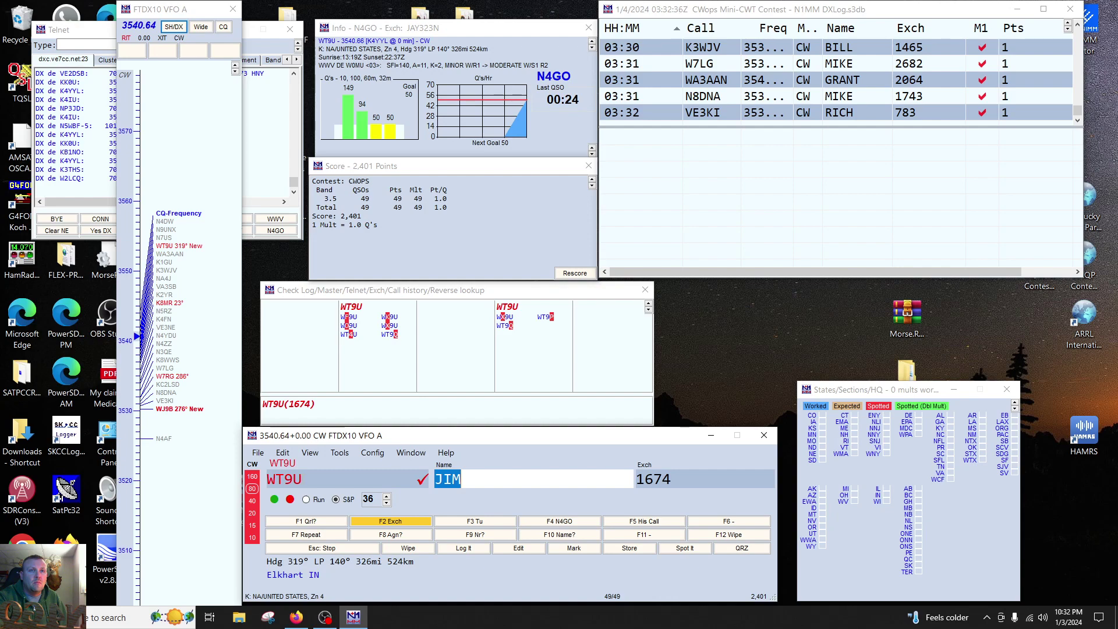
pyautogui.press('Tab')
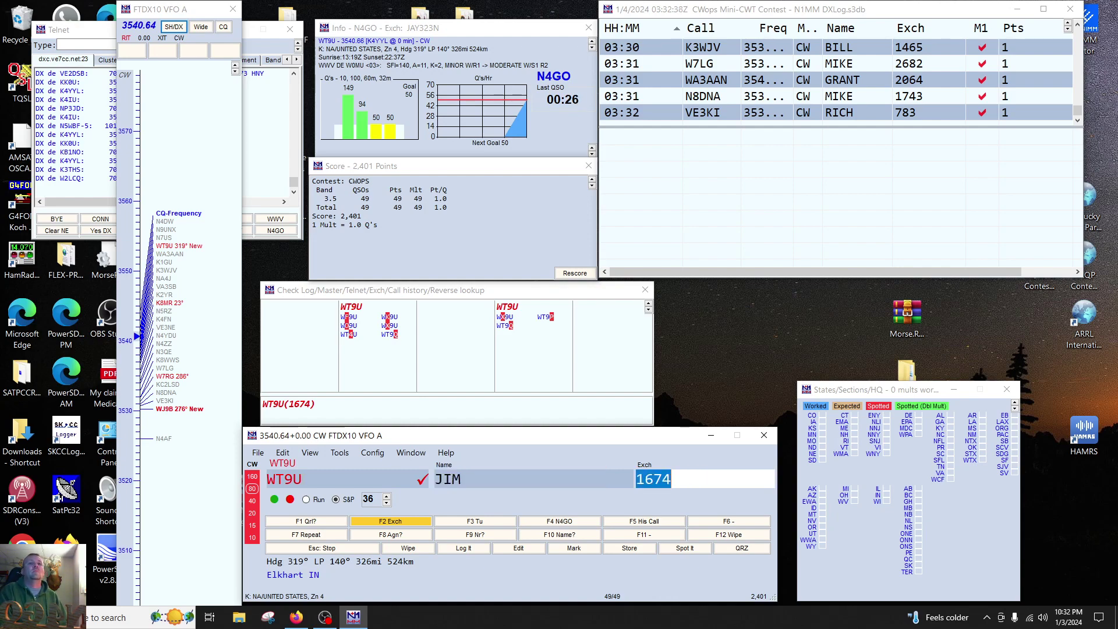
pyautogui.press('Return')
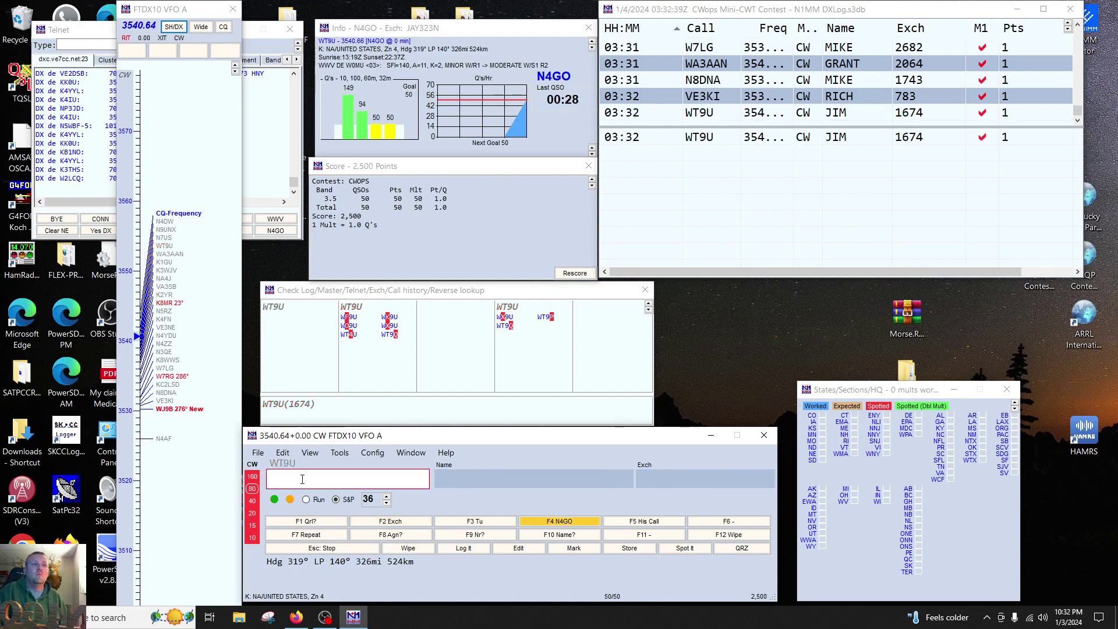
# Step: Return to the CQ frequency at 3544.46, switch to Run mode and call CQ
pyautogui.click(173, 216)
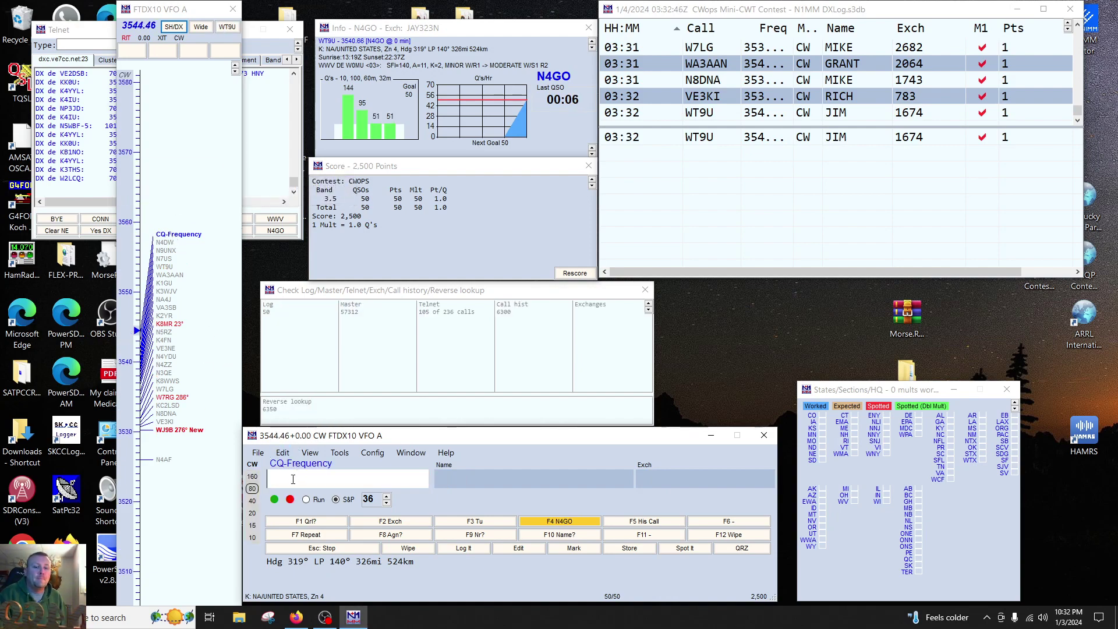
pyautogui.hotkey('alt', 'r')
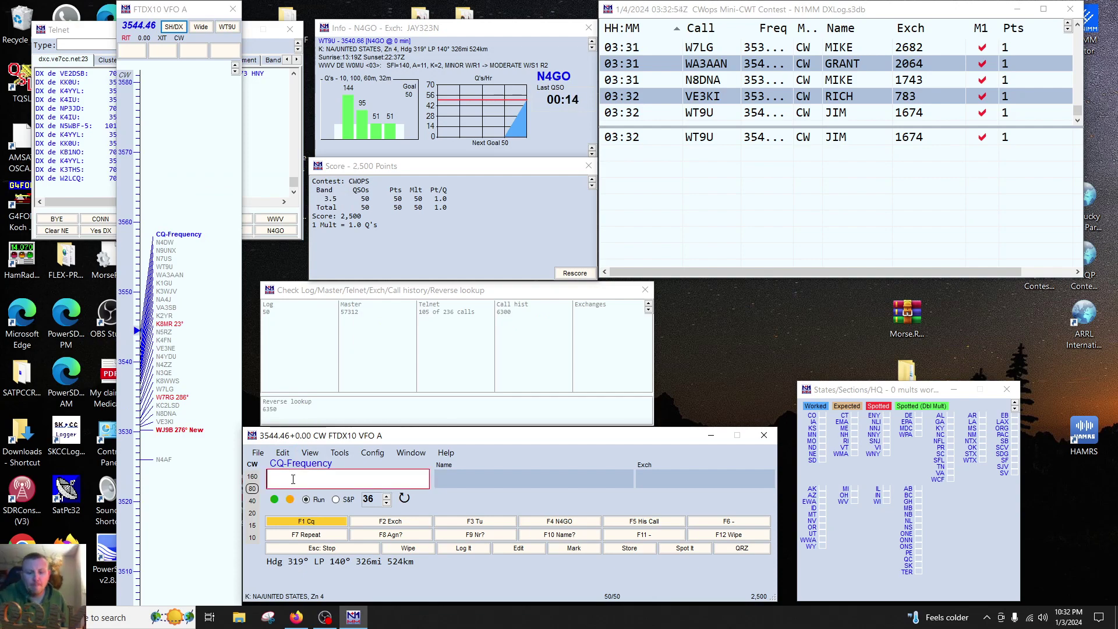
pyautogui.press('F1')
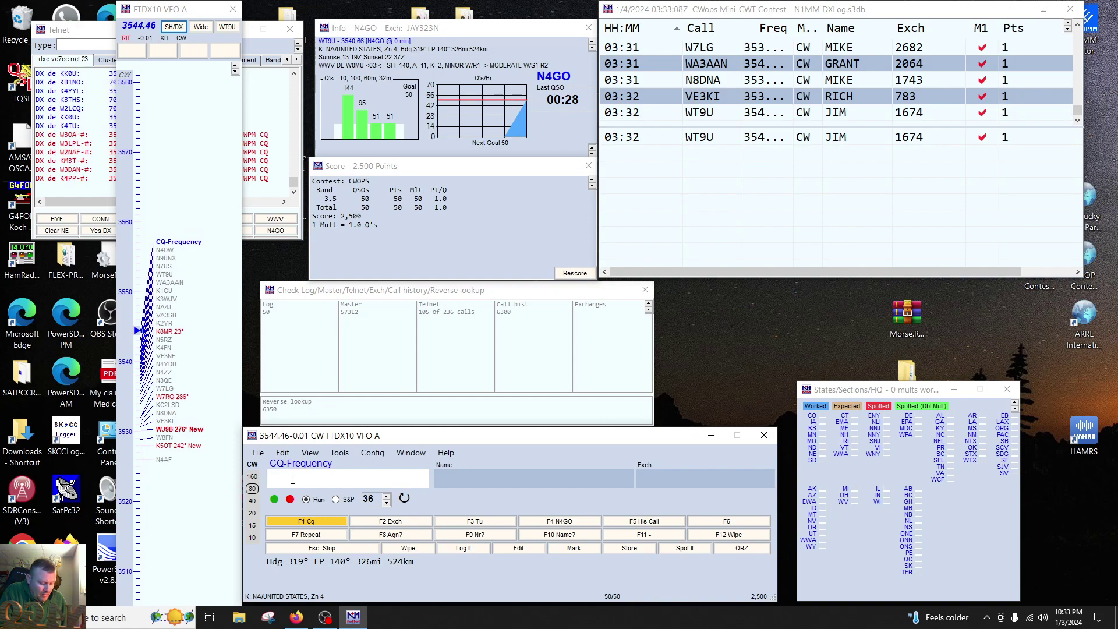
# Step: Answer N3JT at CW speed 34, raise the speed to 38, and log the contact with exchange 1
pyautogui.press('pagedown')
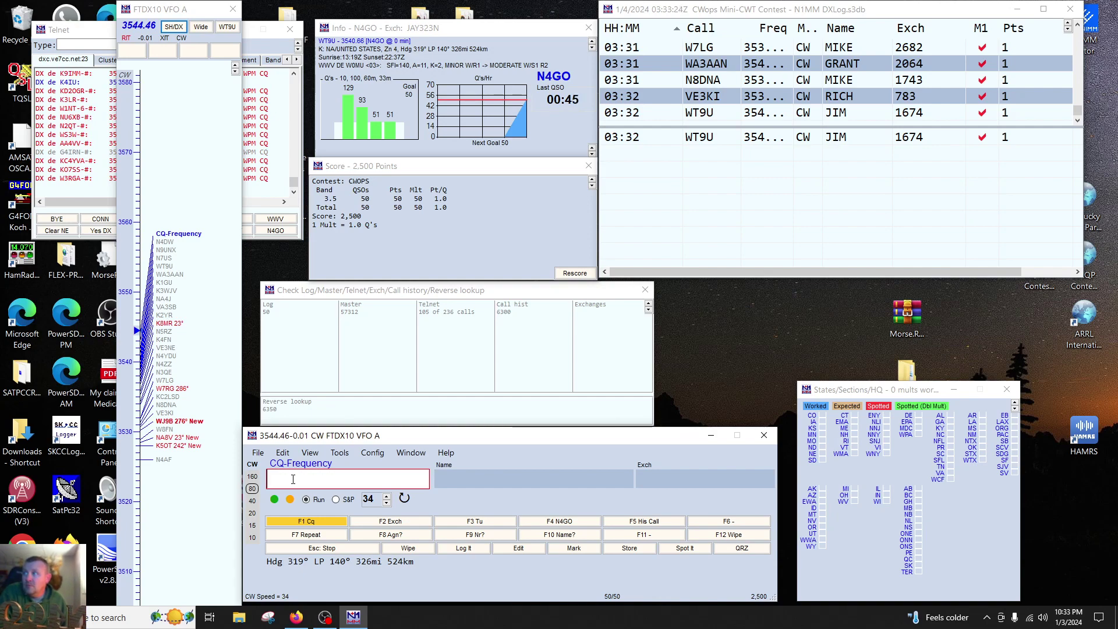
pyautogui.write('N')
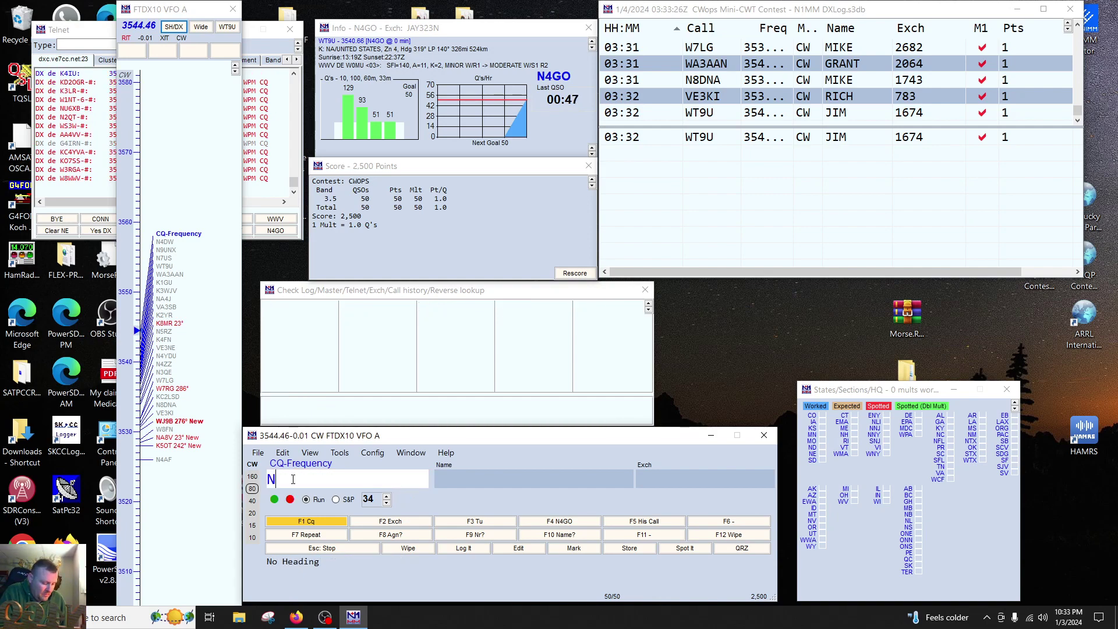
pyautogui.write('3JT')
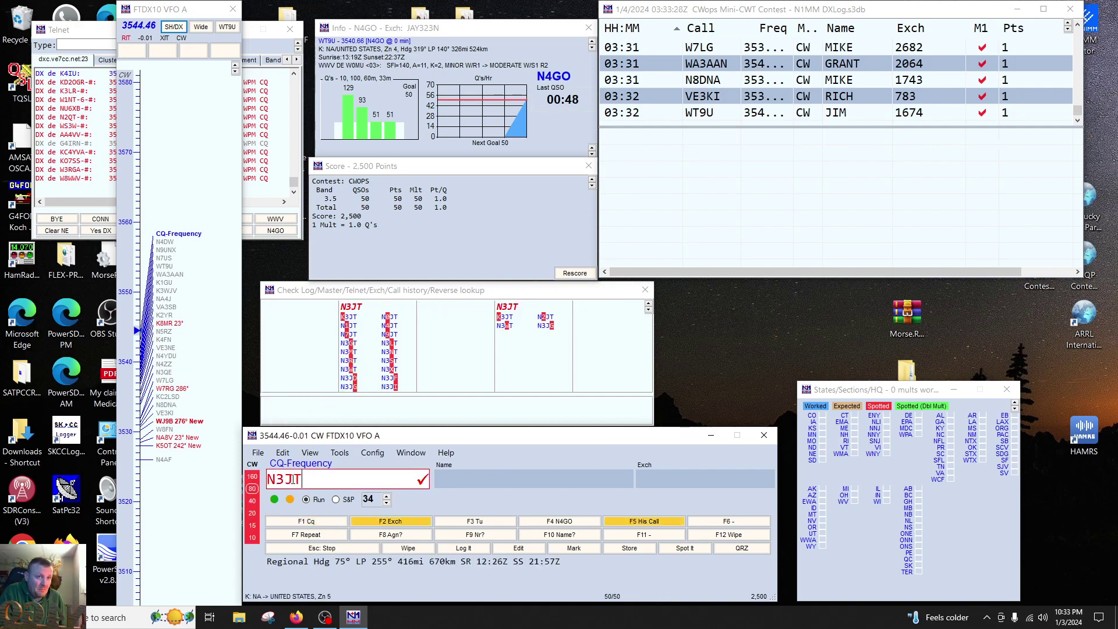
pyautogui.press('Return')
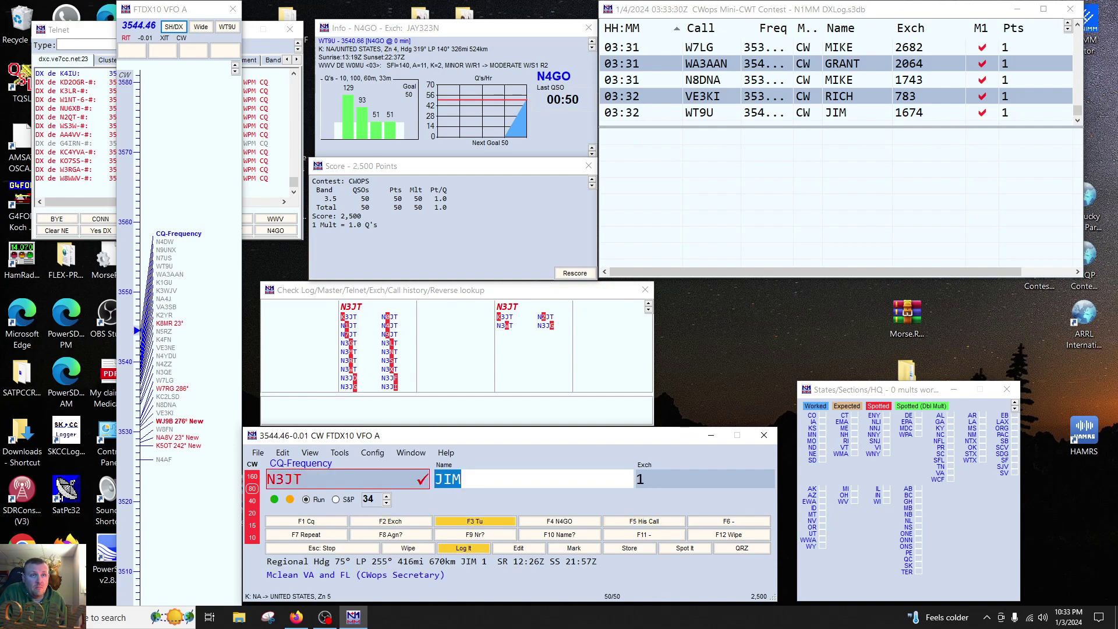
pyautogui.press('pageup')
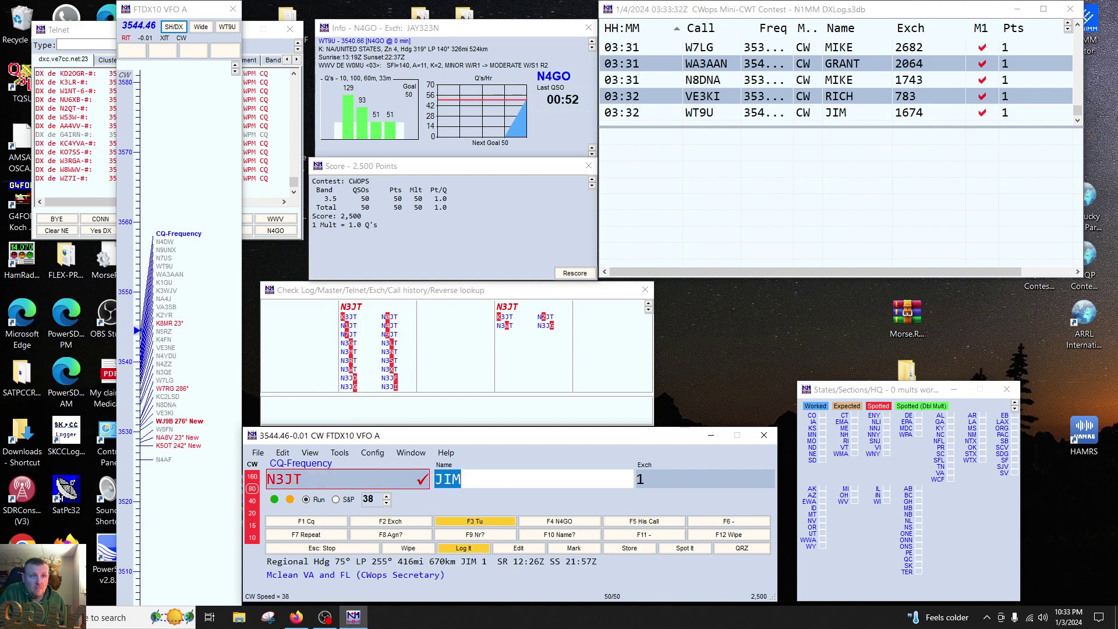
pyautogui.press('Tab')
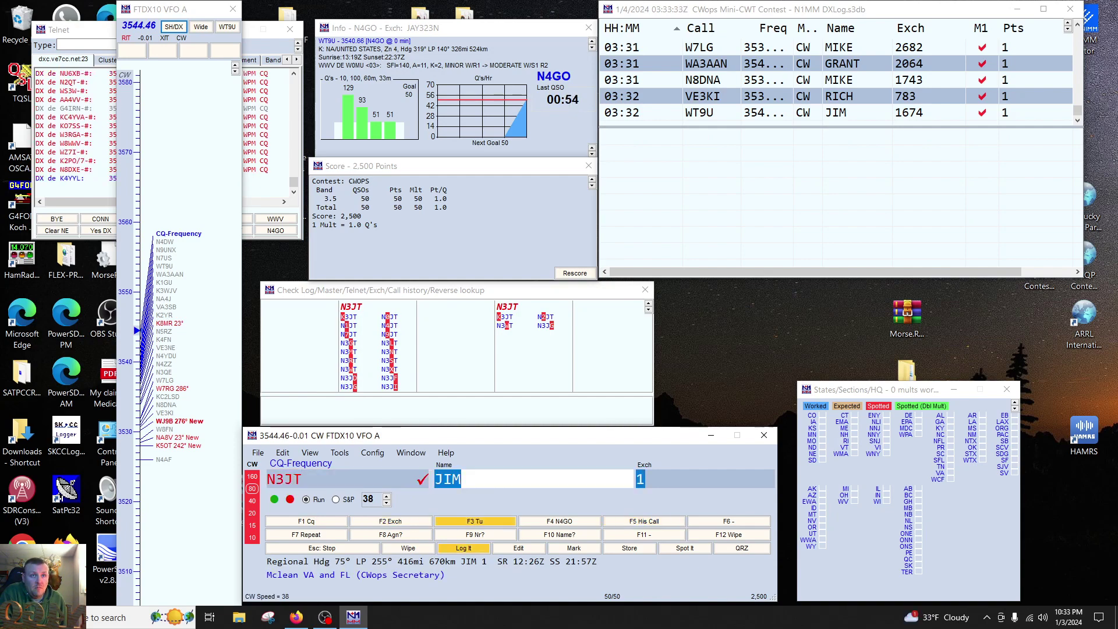
pyautogui.press('Tab')
pyautogui.press('Return')
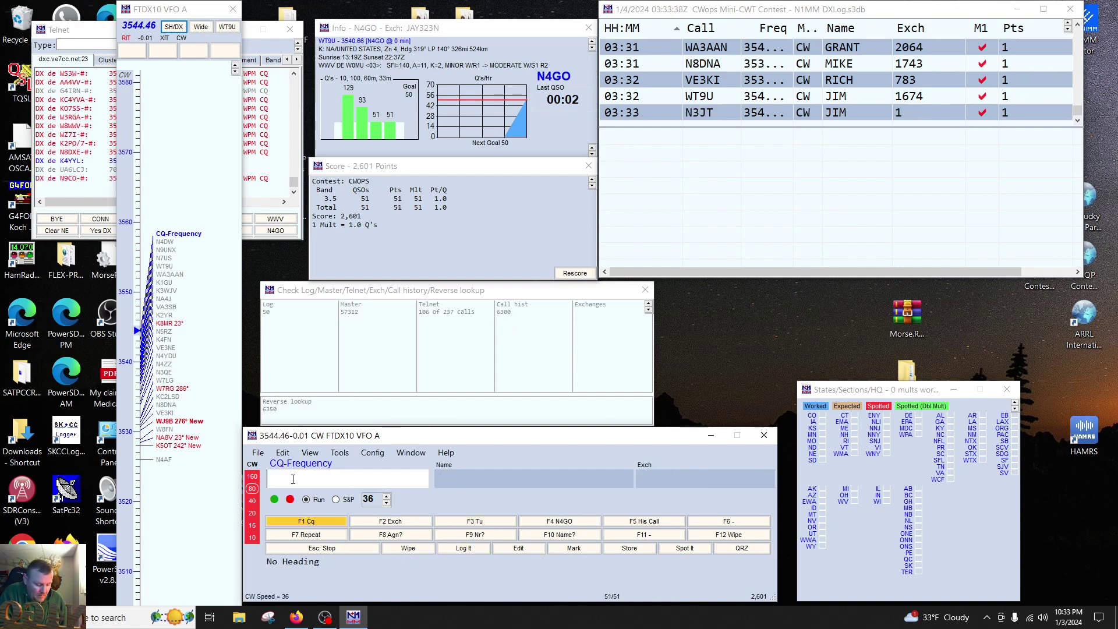
# Step: Keep calling CQ on 3544.46 with the CW speed lowered to 34, wiping the partial call HK
pyautogui.press('F1')
pyautogui.press('pagedown')
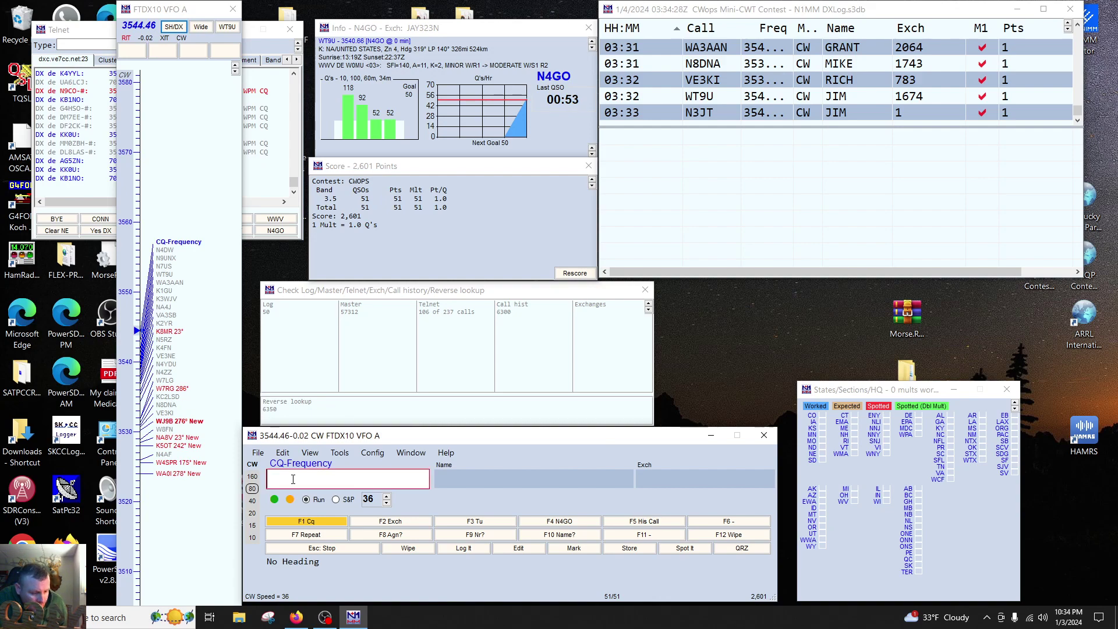
pyautogui.press('pagedown')
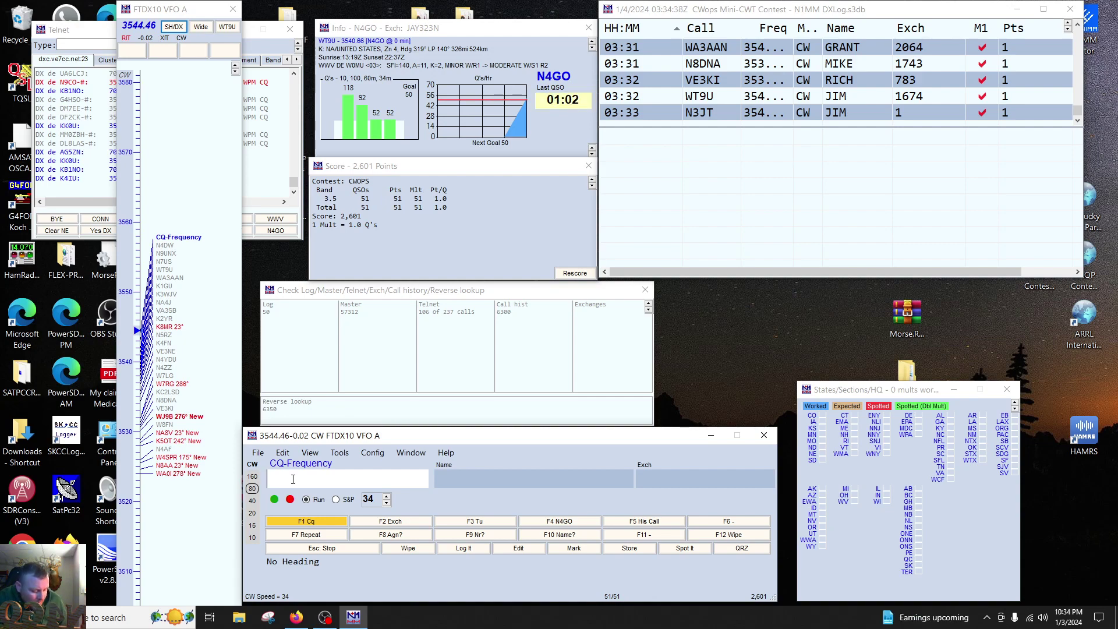
pyautogui.write('HK')
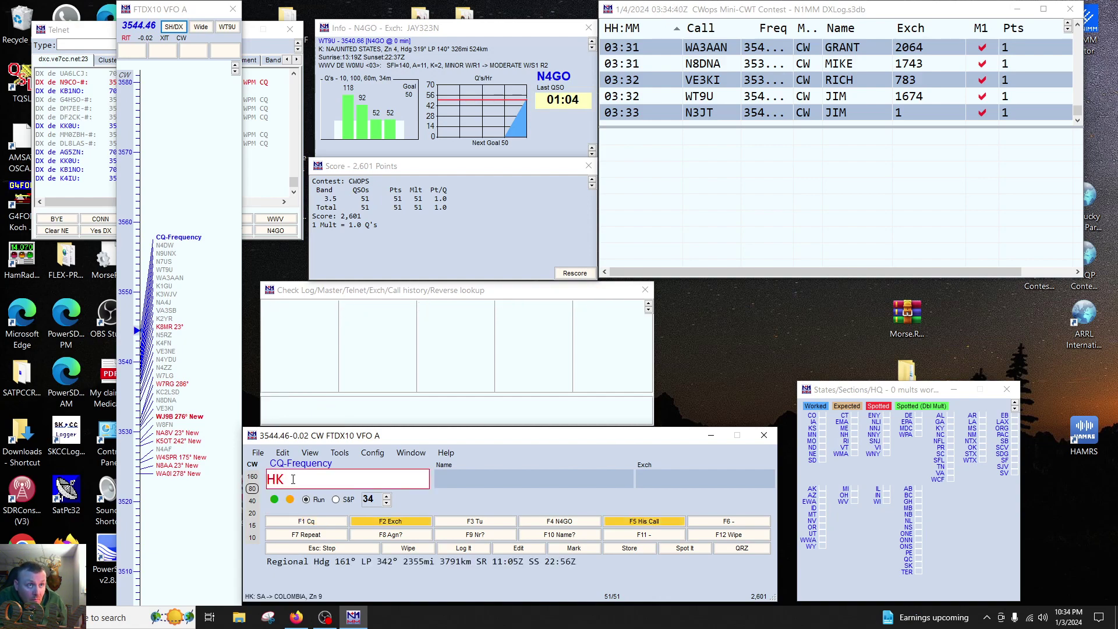
pyautogui.press('F12')
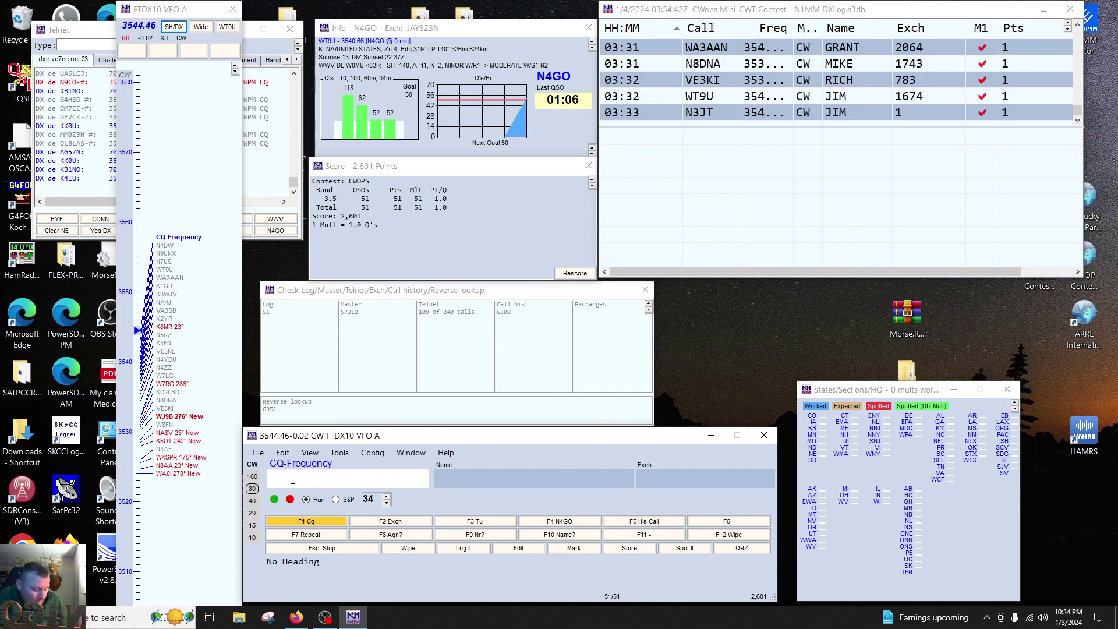
pyautogui.press('F1')
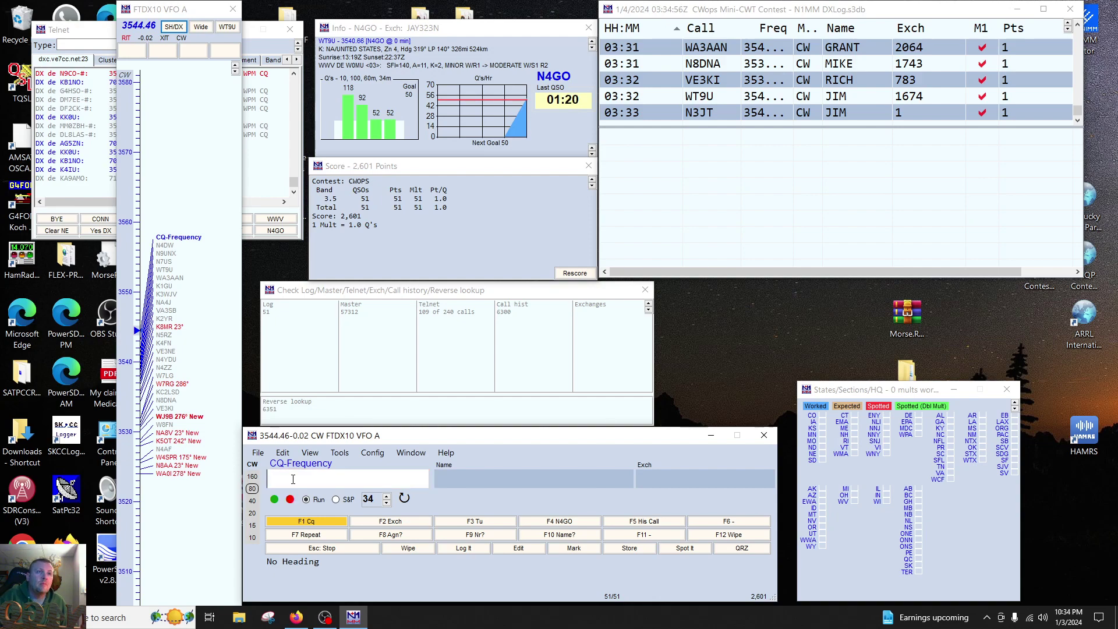
# Step: Tune to the NA8V spot at 3528.46 in search-and-pounce mode
pyautogui.click(174, 433)
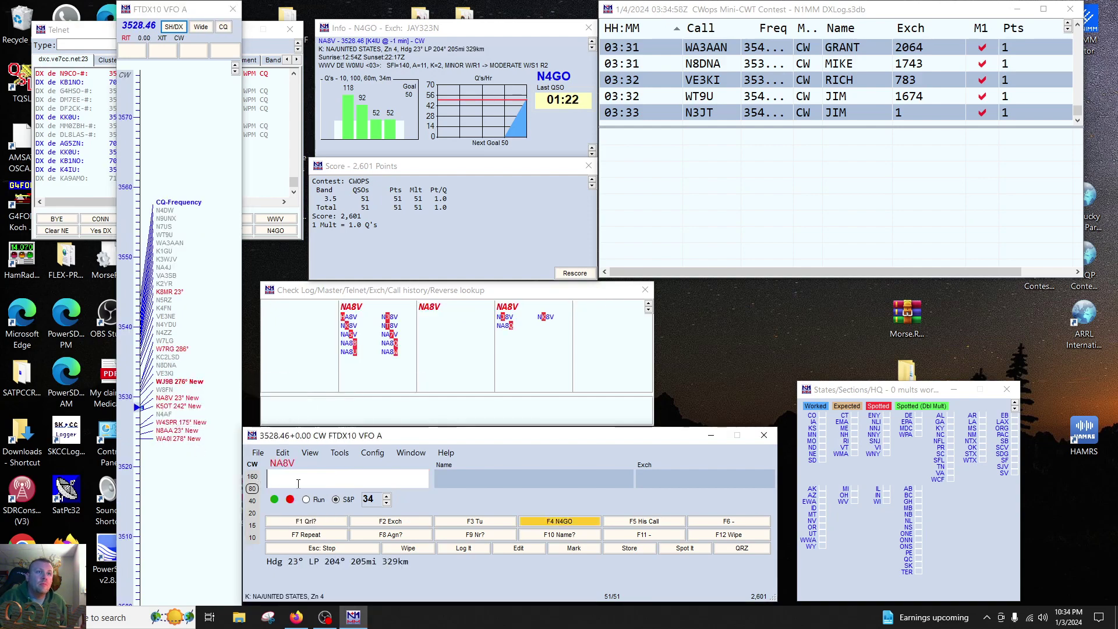
# Step: Call station NA8V, raise the CW speed to 36 for the exchange, and log the contact with its prefilled name and number
pyautogui.press('space')
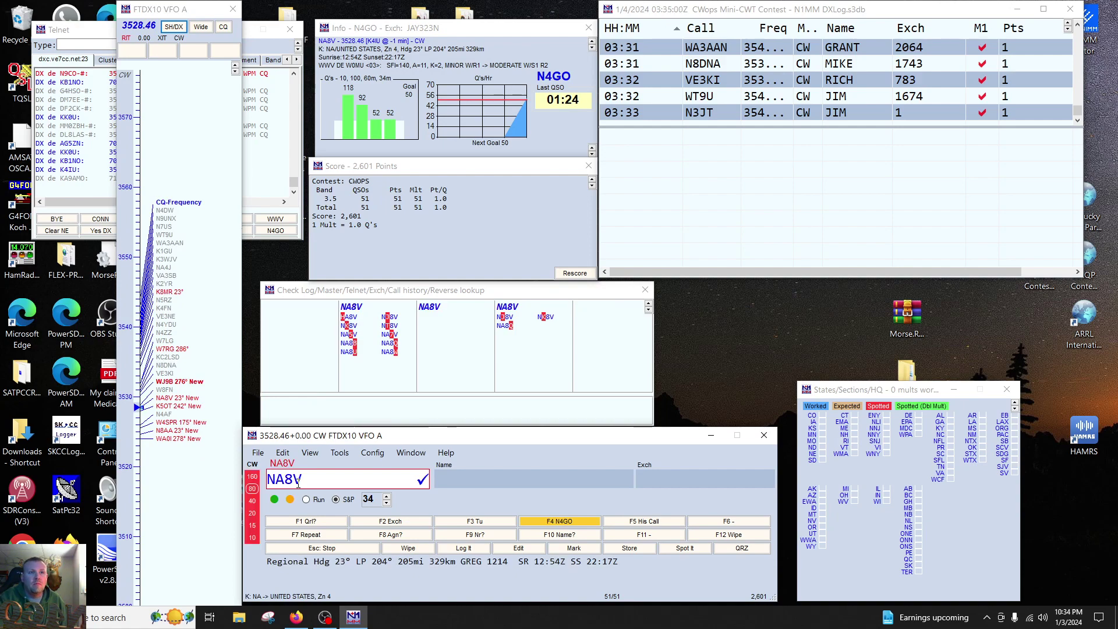
pyautogui.press('Return')
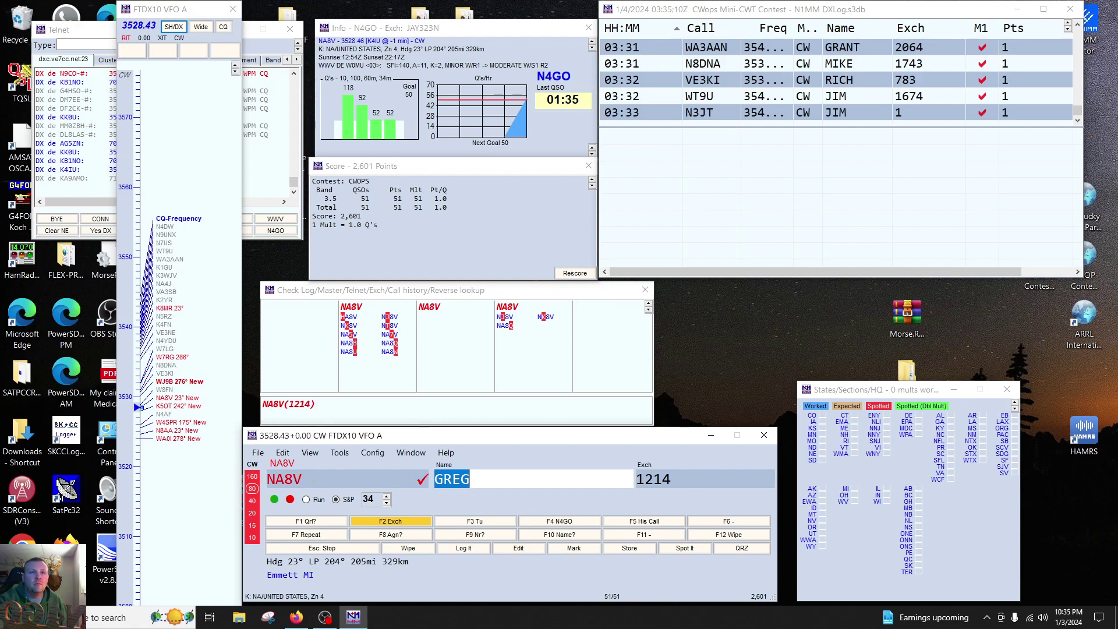
pyautogui.press('Tab')
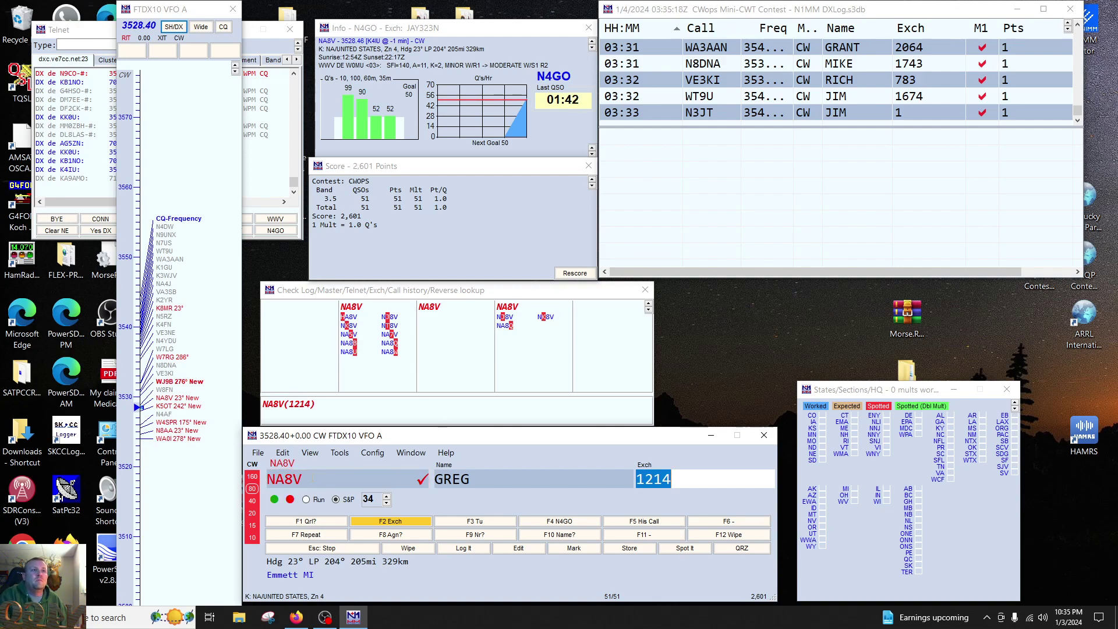
pyautogui.press('pageup')
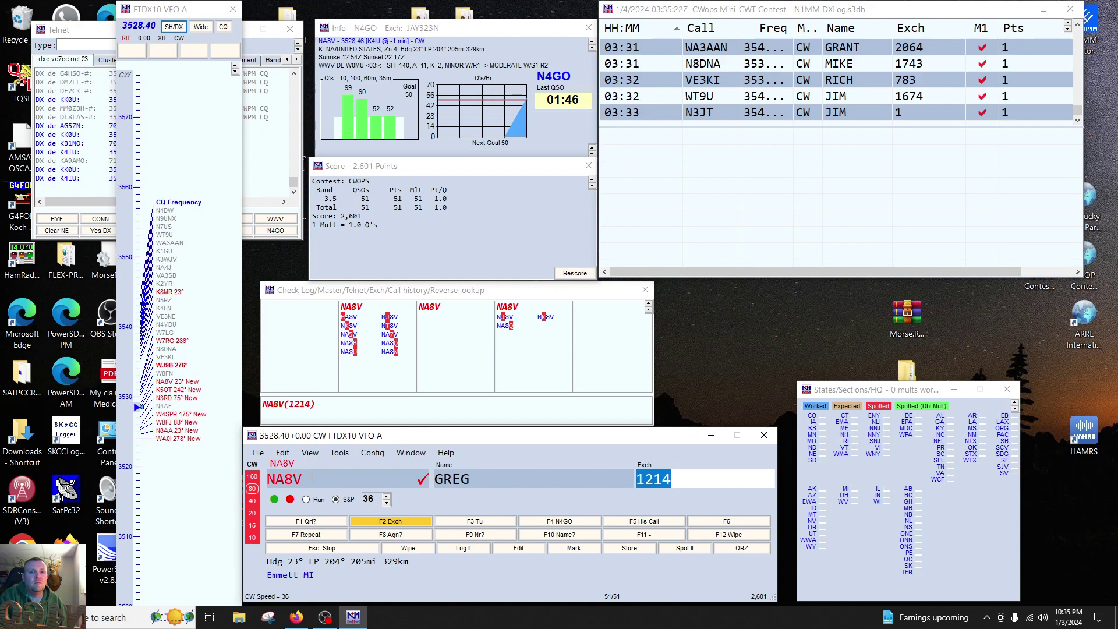
pyautogui.press('Return')
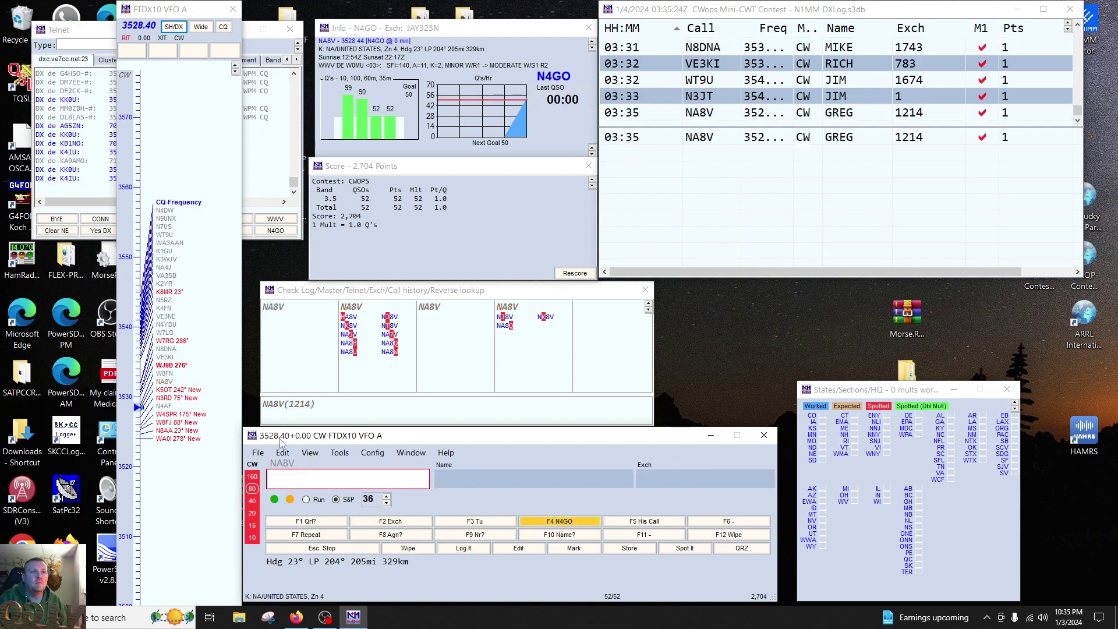
pyautogui.click(165, 392)
pyautogui.click(166, 393)
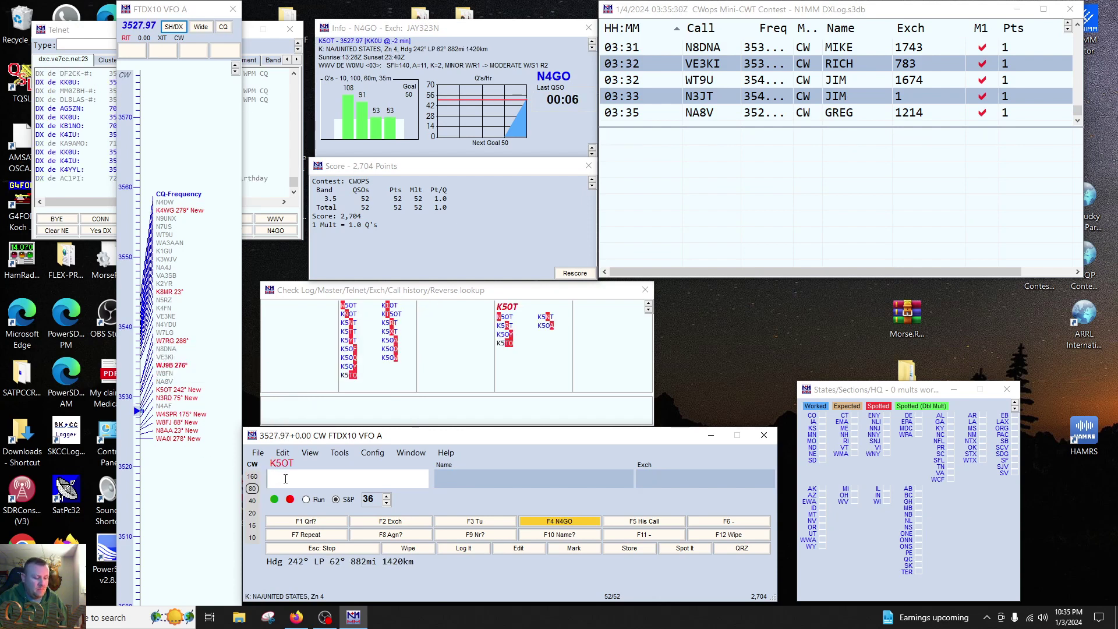
pyautogui.press('space')
pyautogui.press('Return')
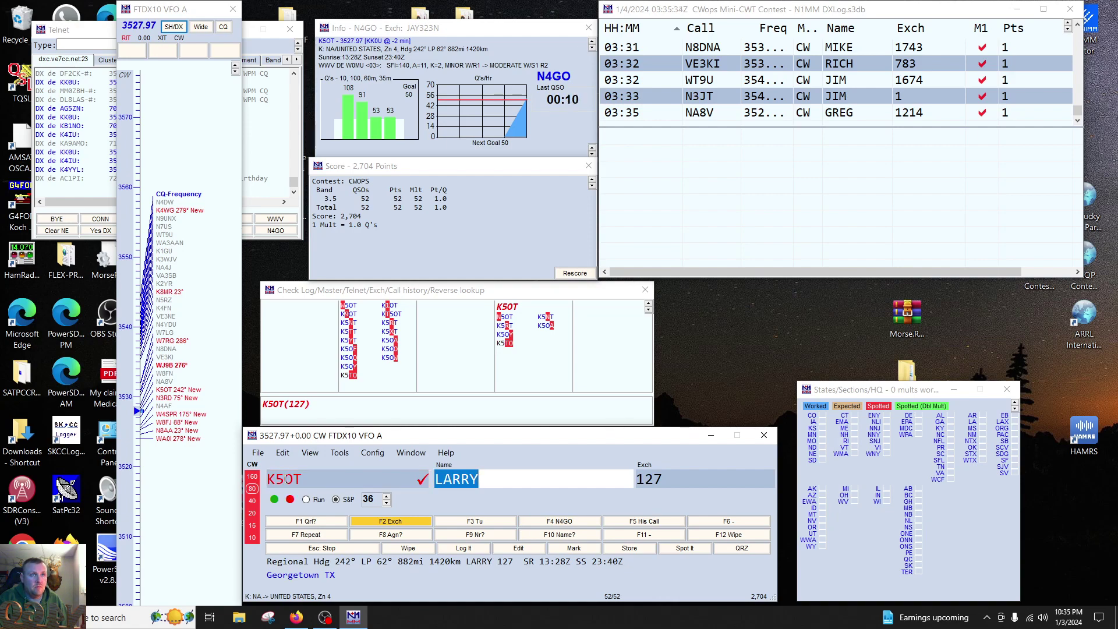
pyautogui.moveTo(173, 394)
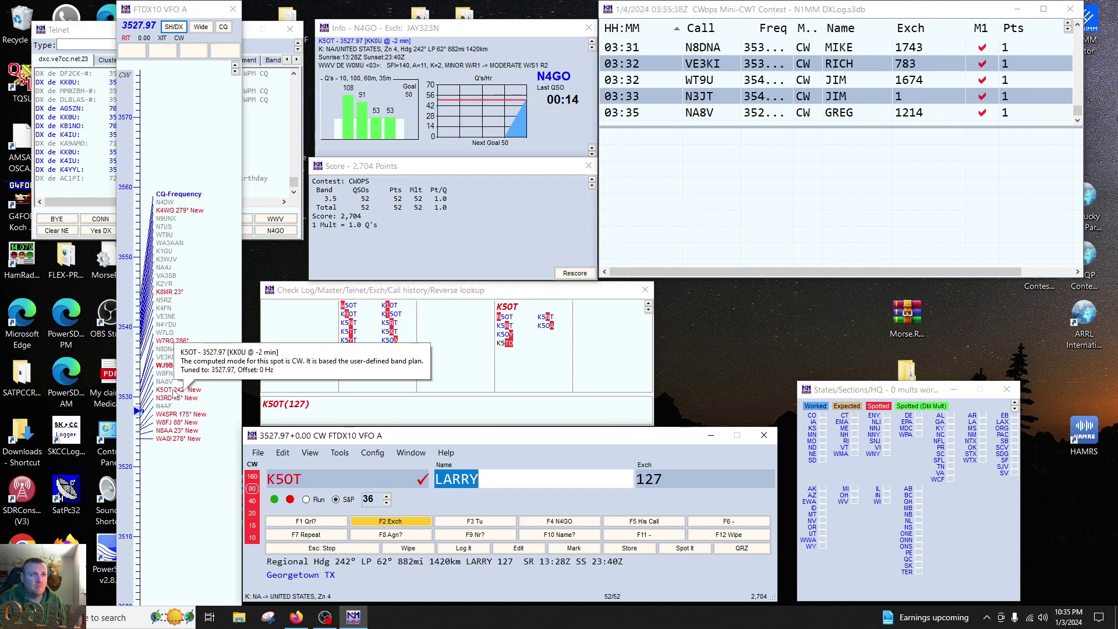
# Step: Tune to the spotted station N3RD on 3527.14, call it at CW speed 38, and log the contact with its prefilled exchange
pyautogui.click(169, 397)
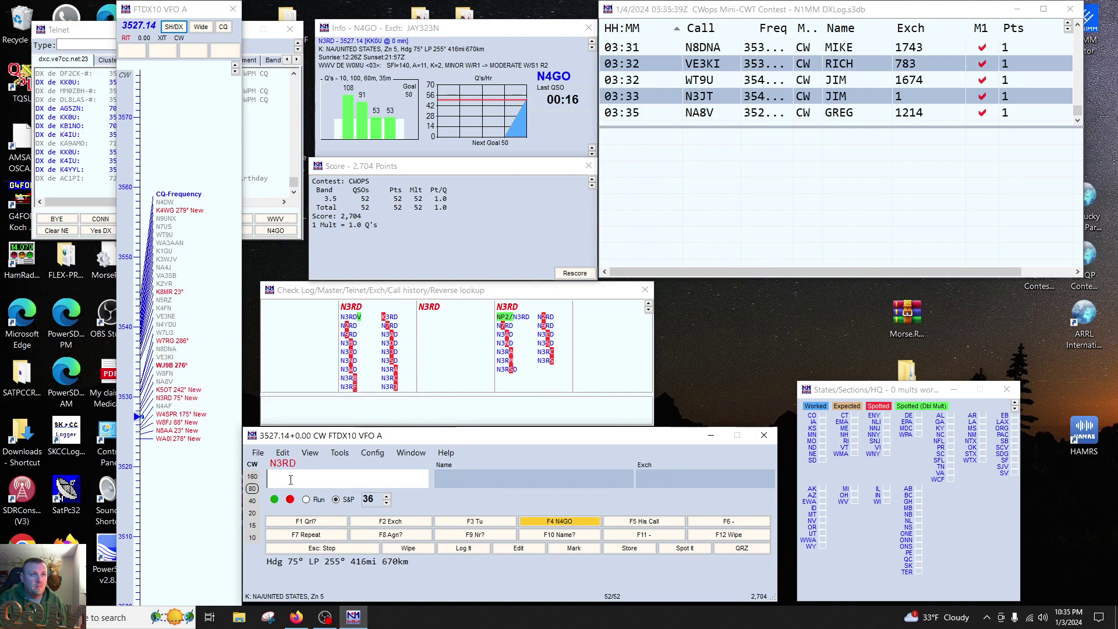
pyautogui.press('space')
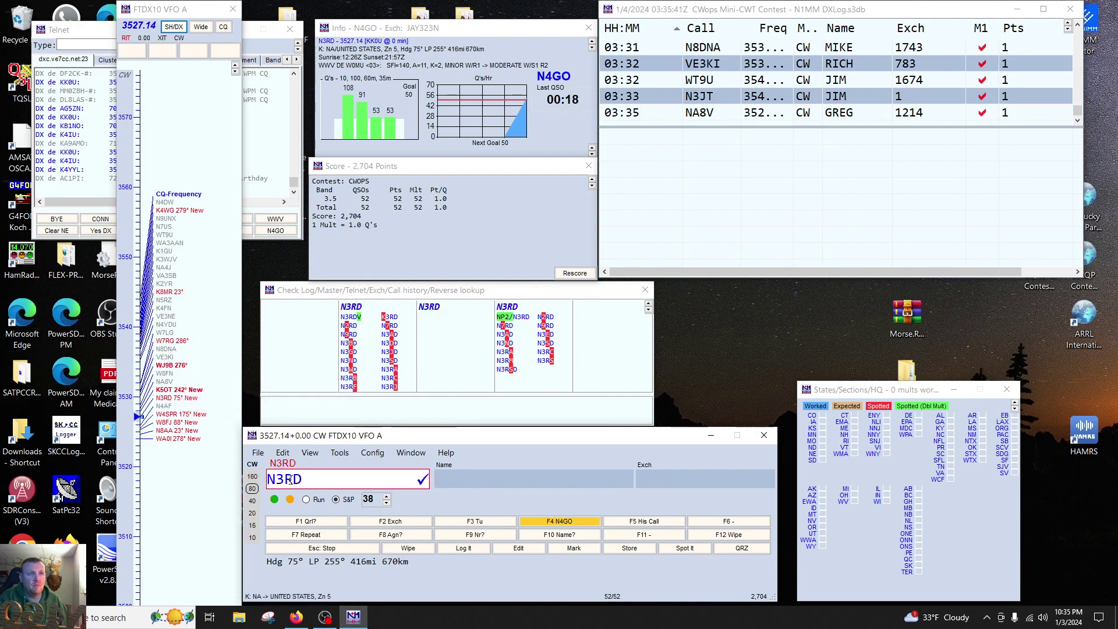
pyautogui.press('Return')
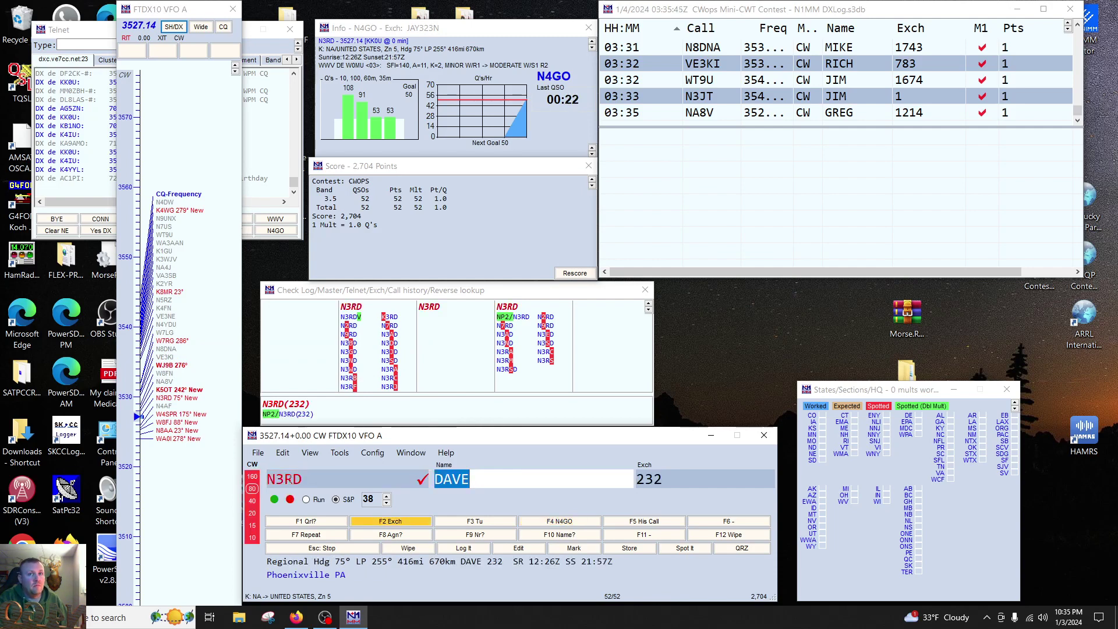
pyautogui.press('Return')
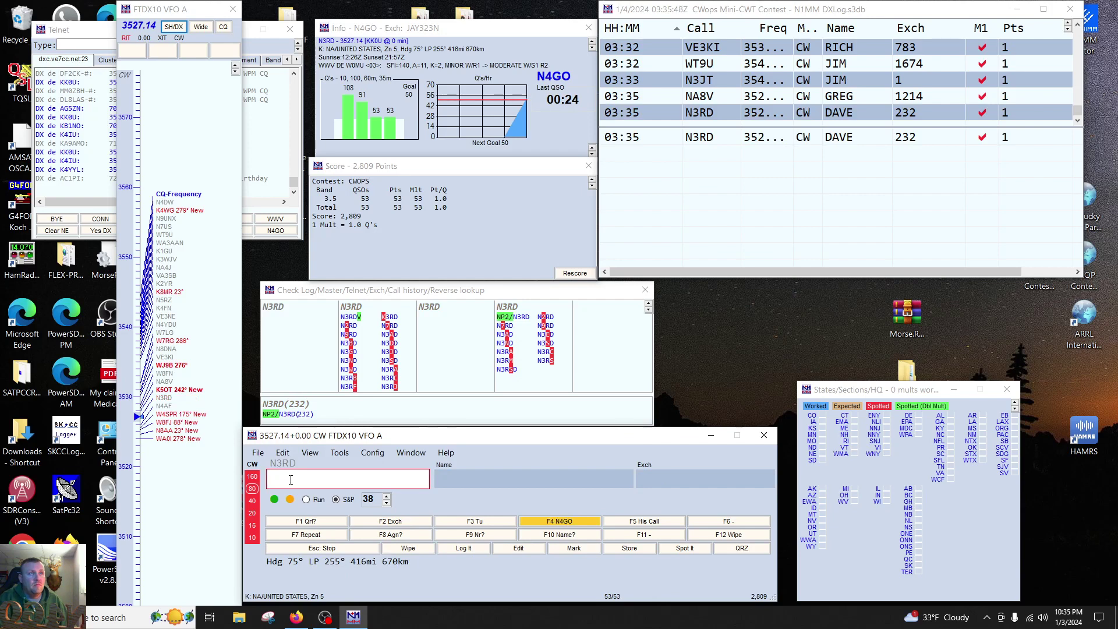
pyautogui.click(172, 417)
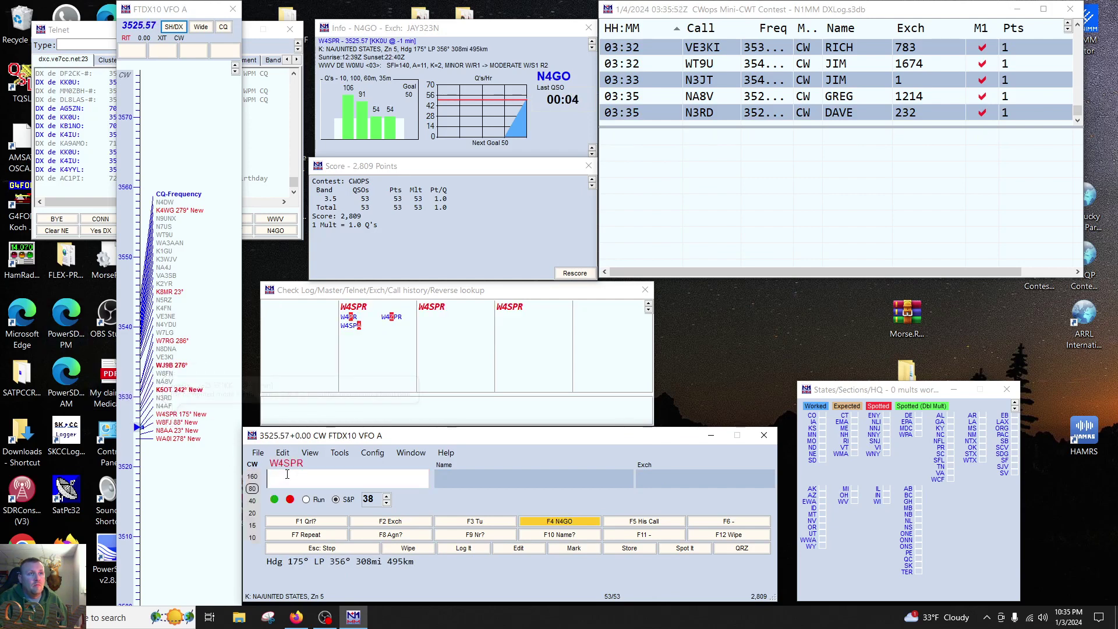
pyautogui.press('Return')
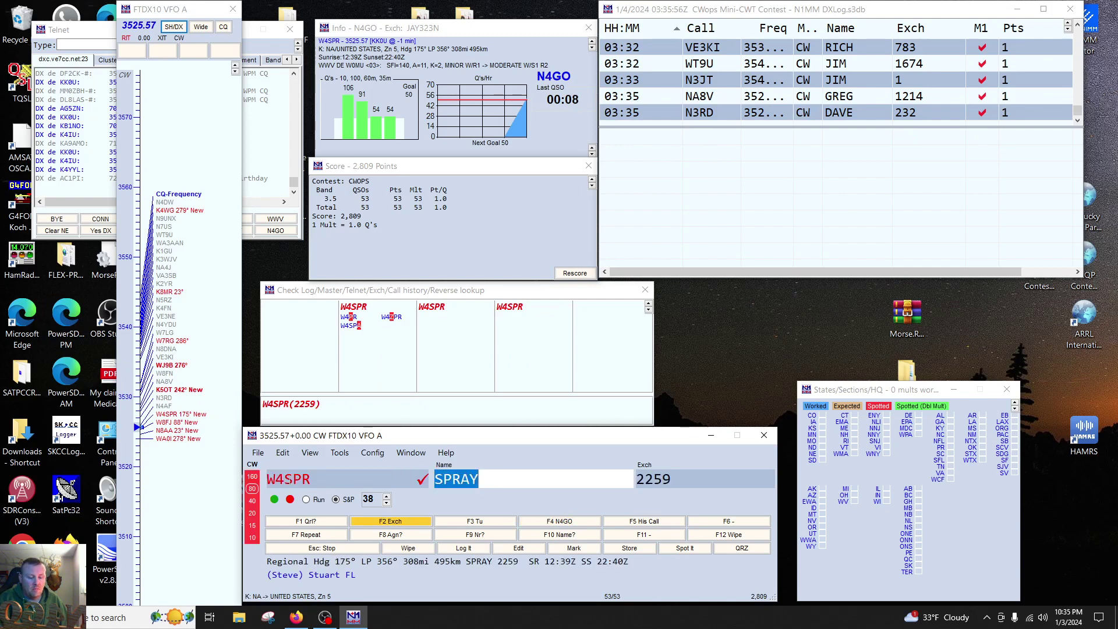
pyautogui.press('pagedown')
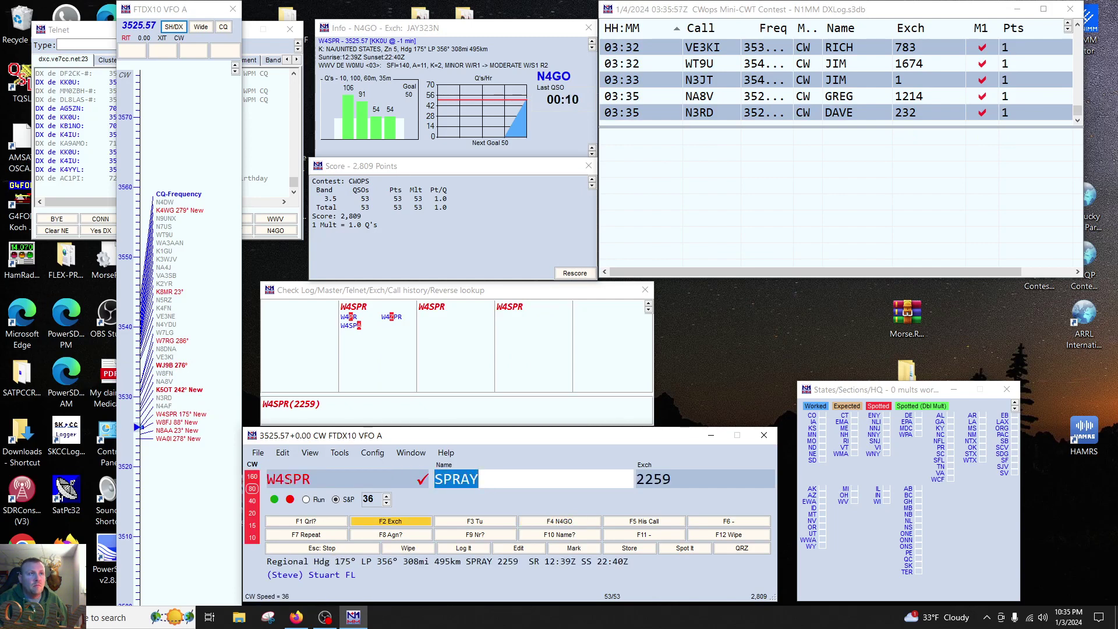
# Step: Try to contact the spotted station N8AA on 3524.63, loading its stored name and exchange
pyautogui.click(169, 430)
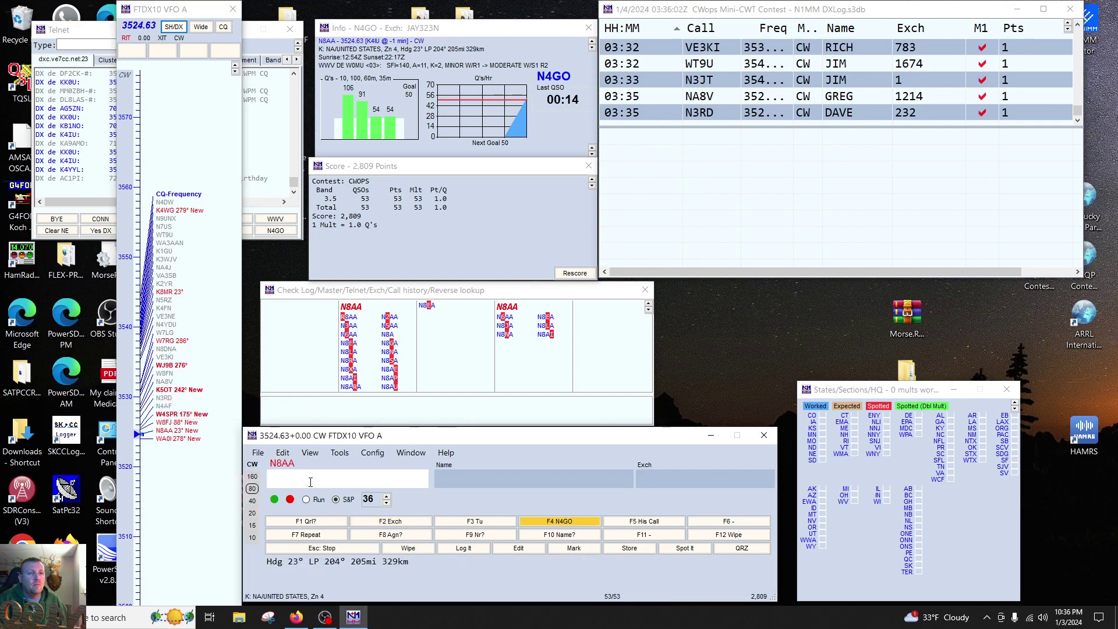
pyautogui.press('space')
pyautogui.press('Return')
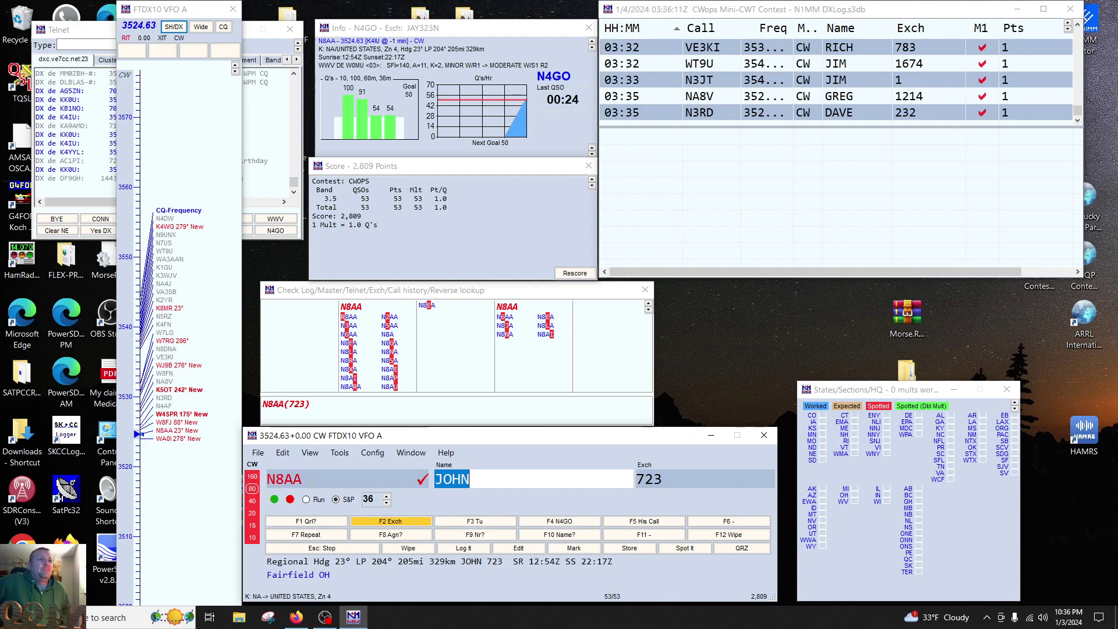
# Step: Tune to the spotted station W8FJ on 3525.34, send the call and exchange, and log the contact with its prefilled data
pyautogui.click(169, 422)
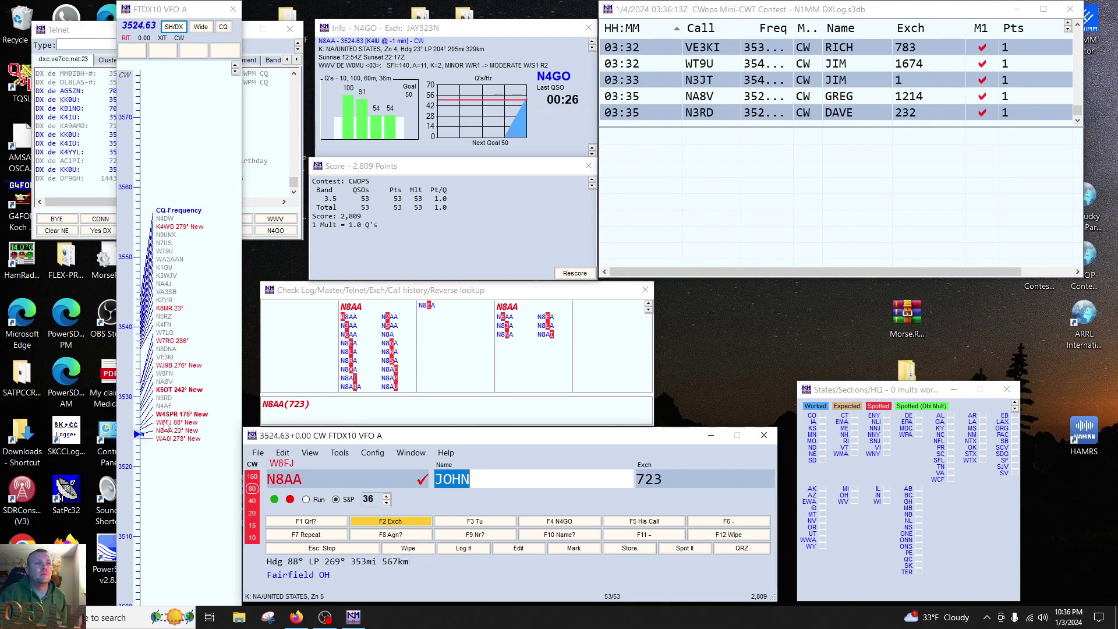
pyautogui.press('space')
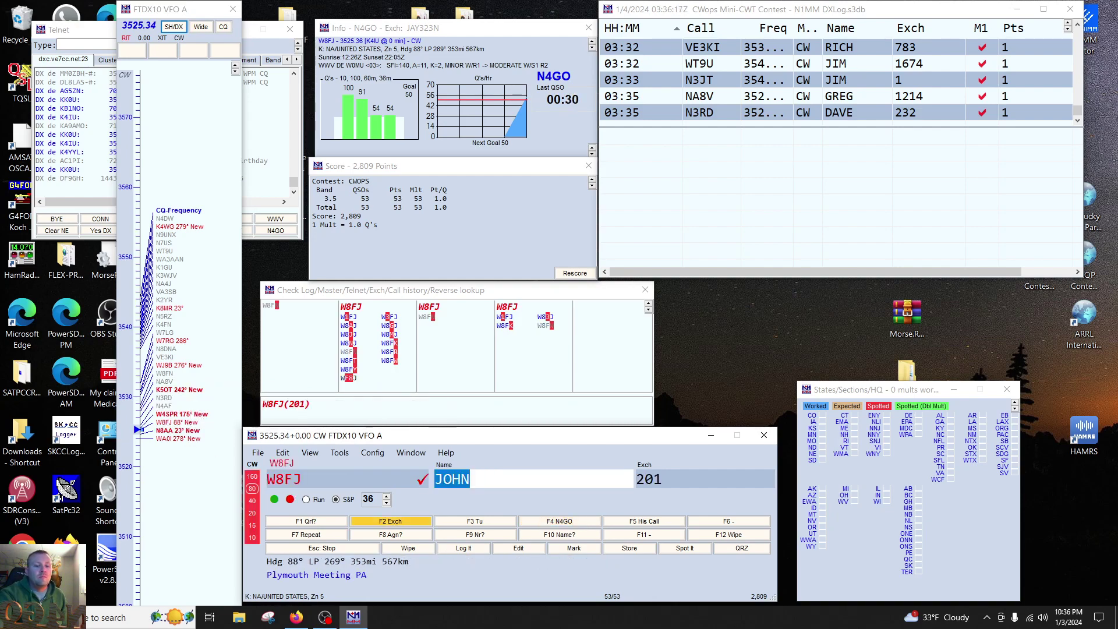
pyautogui.press('Return')
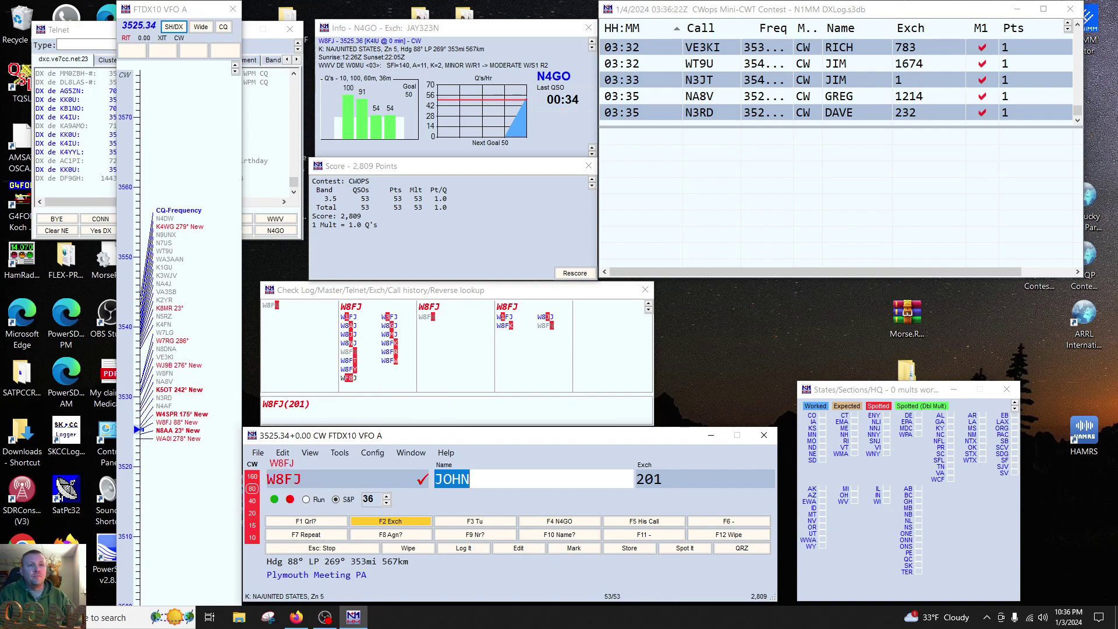
pyautogui.press('space')
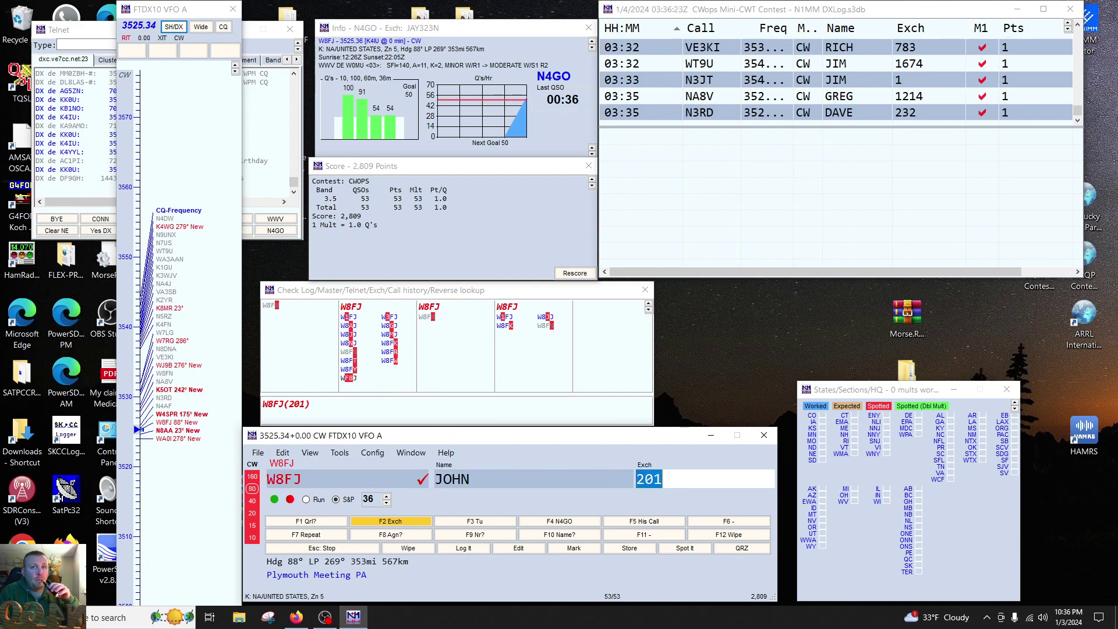
pyautogui.press('Return')
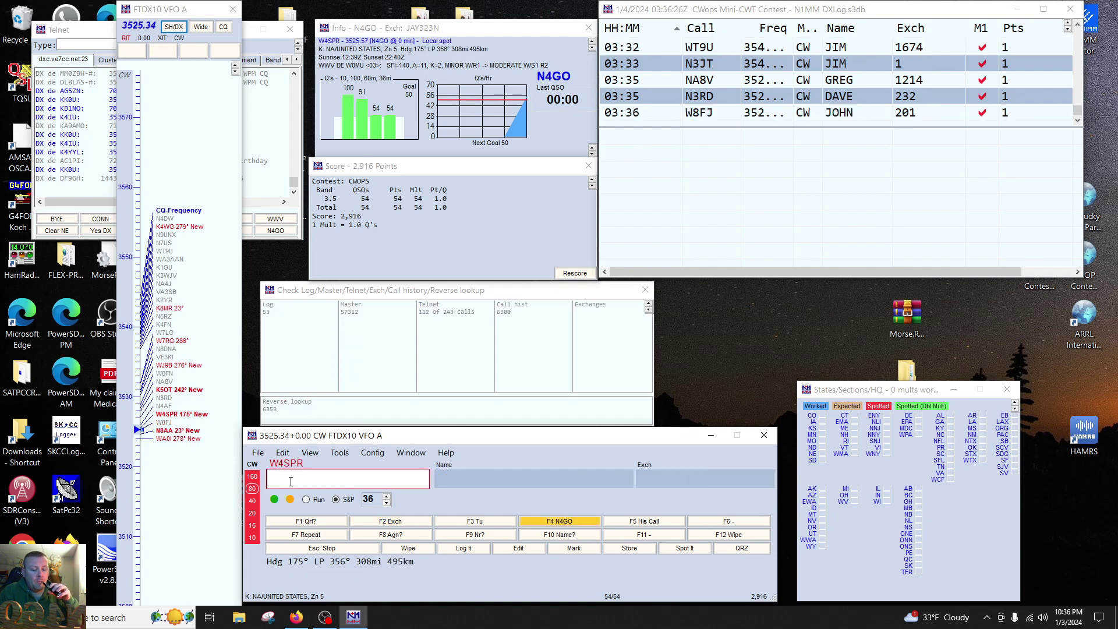
# Step: Call the spotted station K5OT on 3527.97 at CW speed 40, lower the speed to 36, and log the contact
pyautogui.press('pageup')
pyautogui.press('pageup')
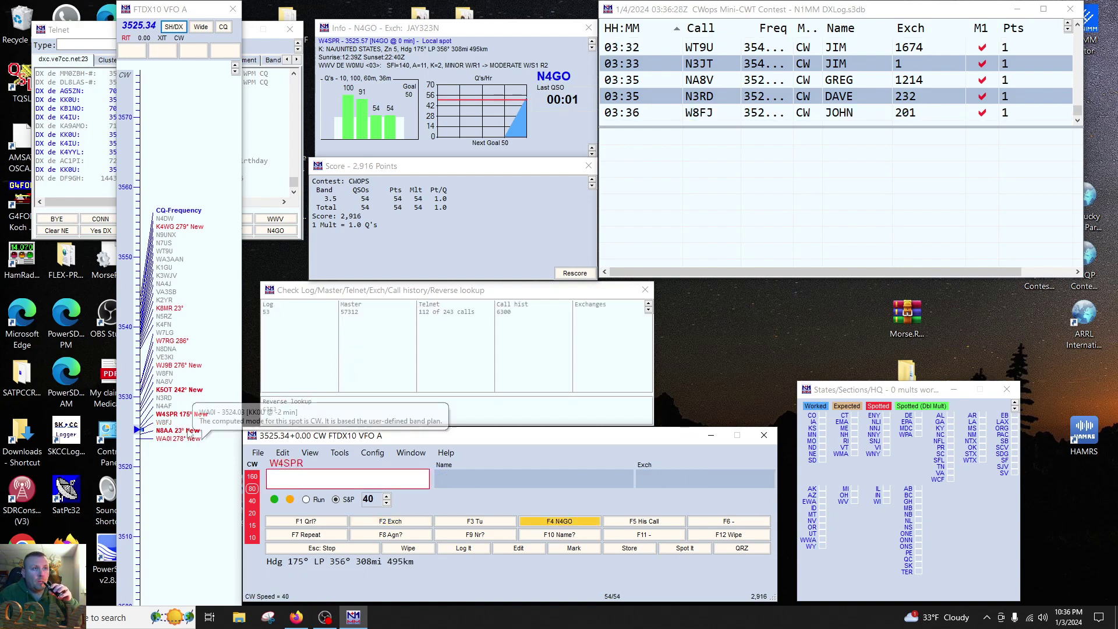
pyautogui.click(165, 390)
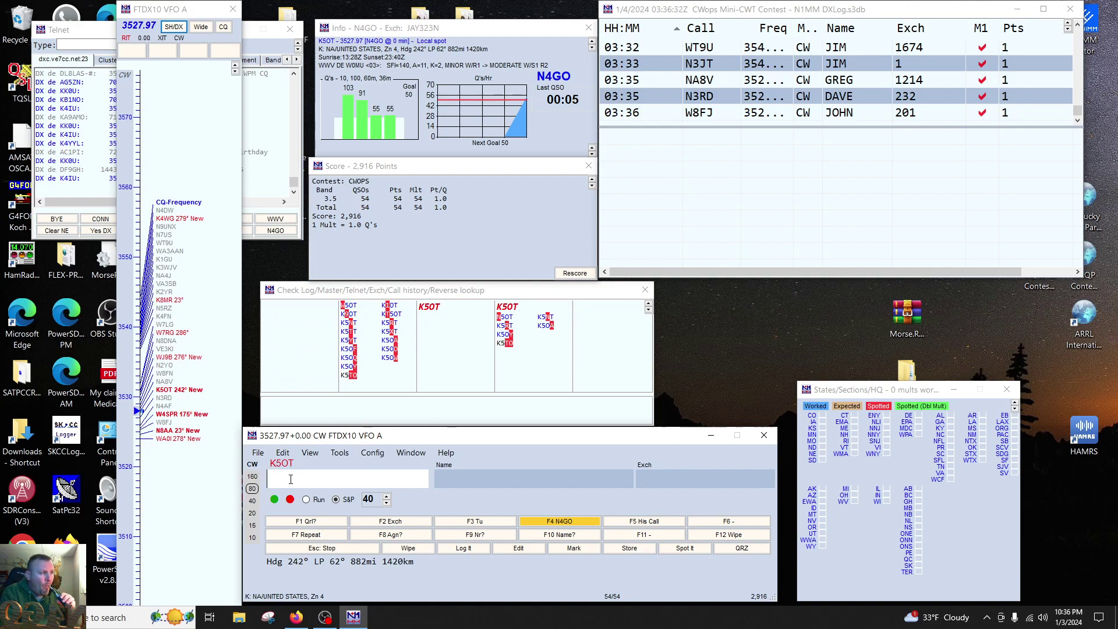
pyautogui.press('space')
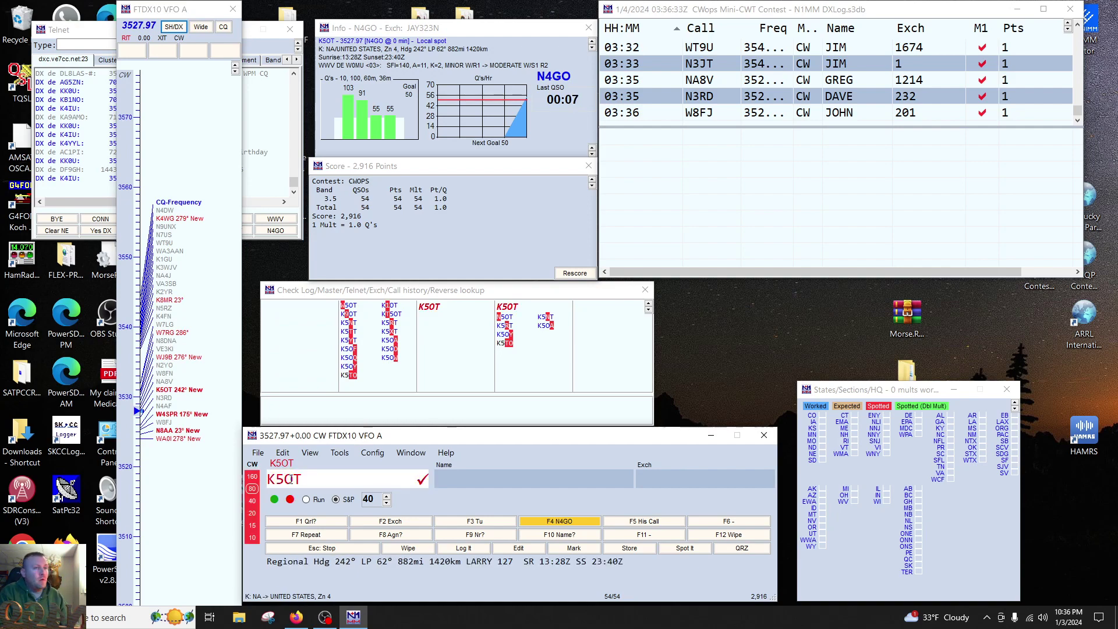
pyautogui.press('Return')
pyautogui.press('pagedown')
pyautogui.press('pagedown')
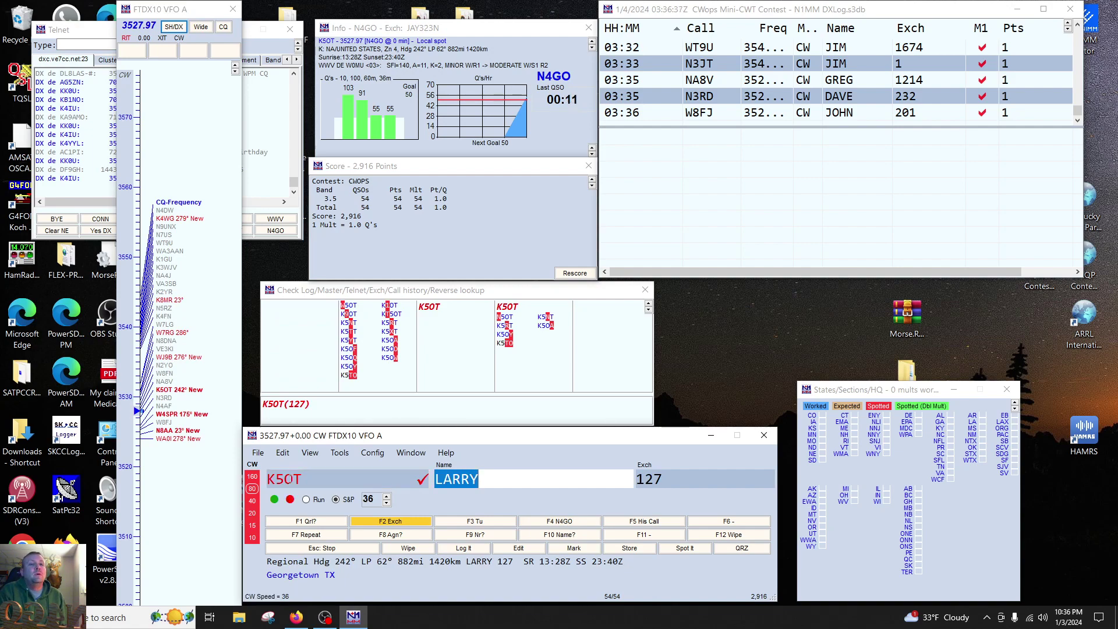
pyautogui.press('space')
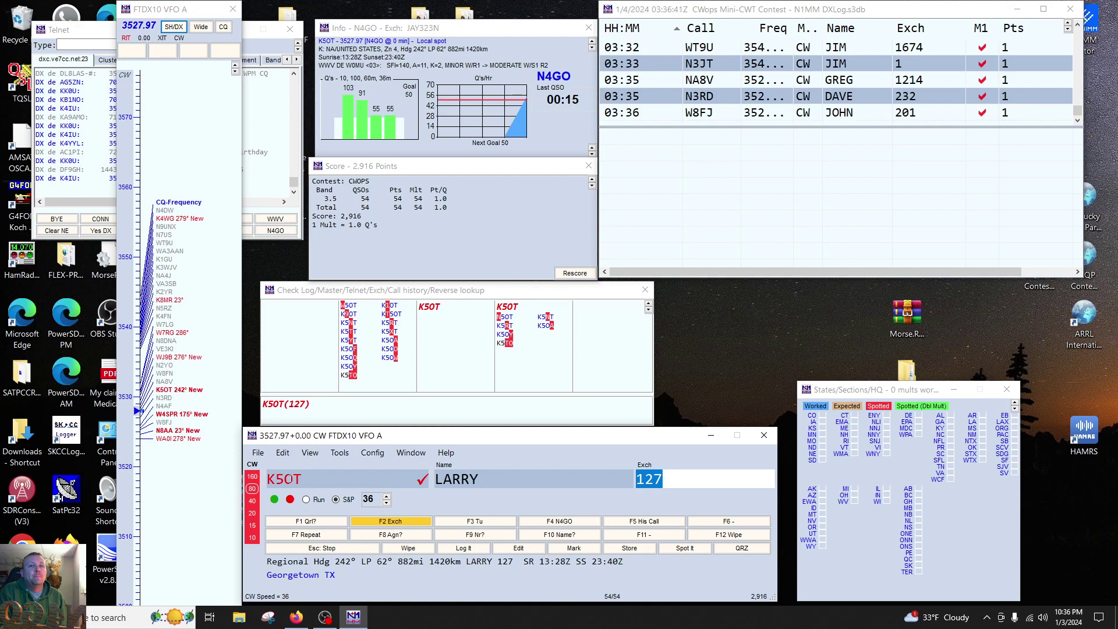
pyautogui.press('Return')
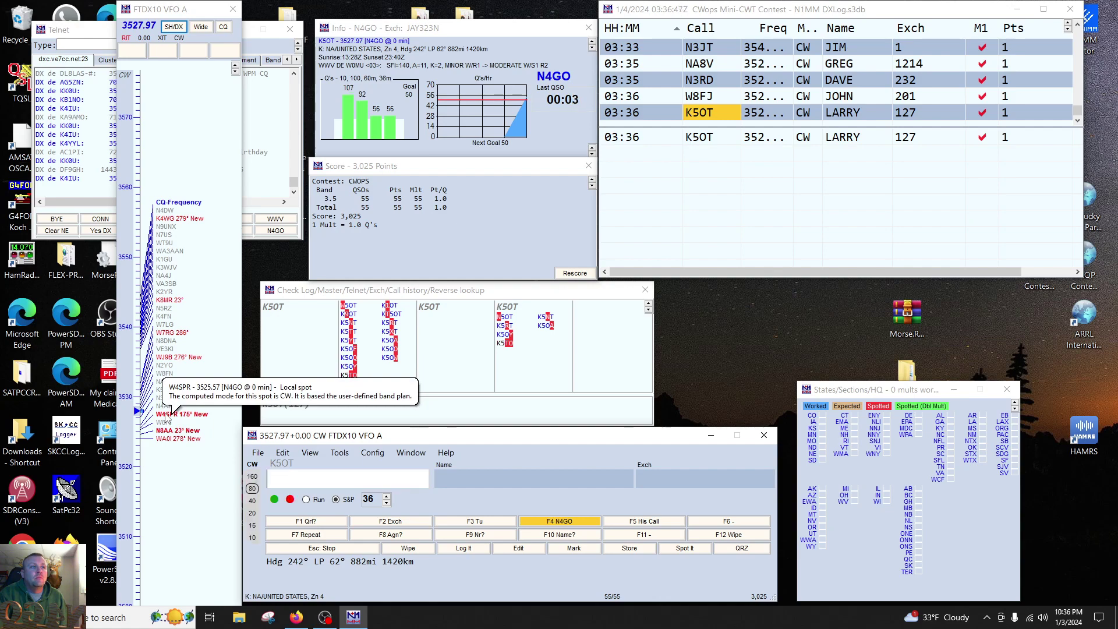
# Step: Call the spotted station W4SPR on 3525.57, lower the CW speed to 32 for the exchange, and log the contact
pyautogui.click(167, 417)
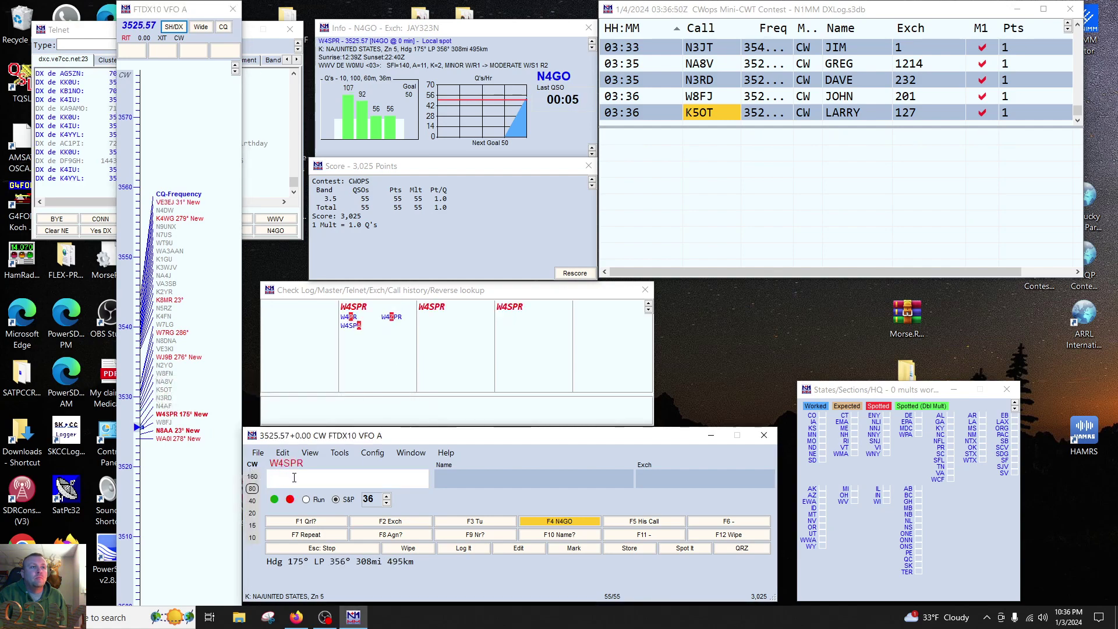
pyautogui.press('space')
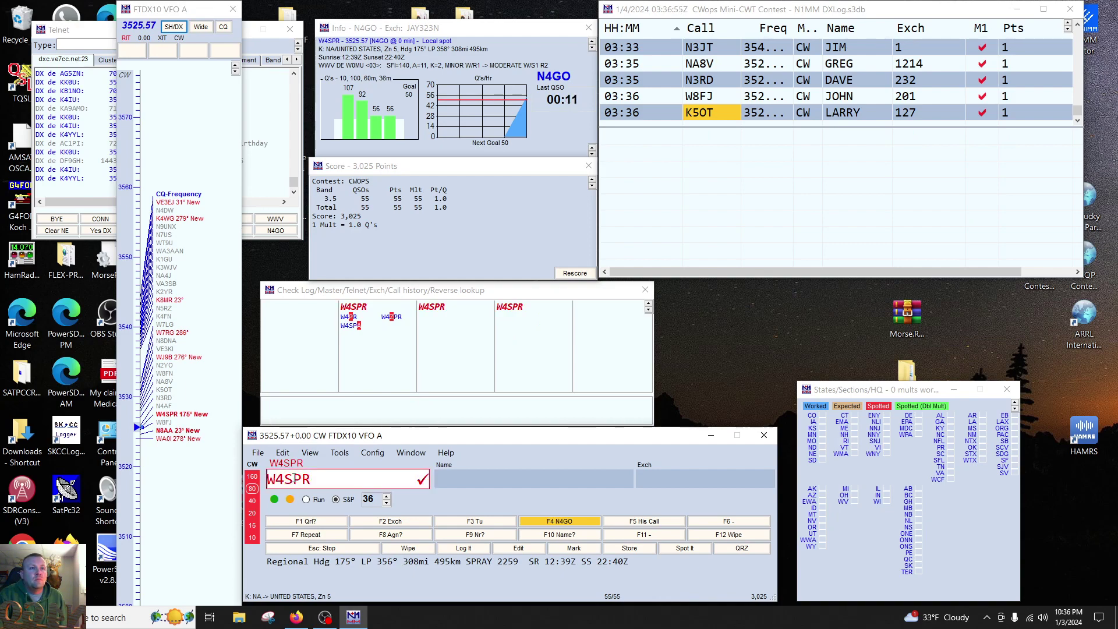
pyautogui.press('Return')
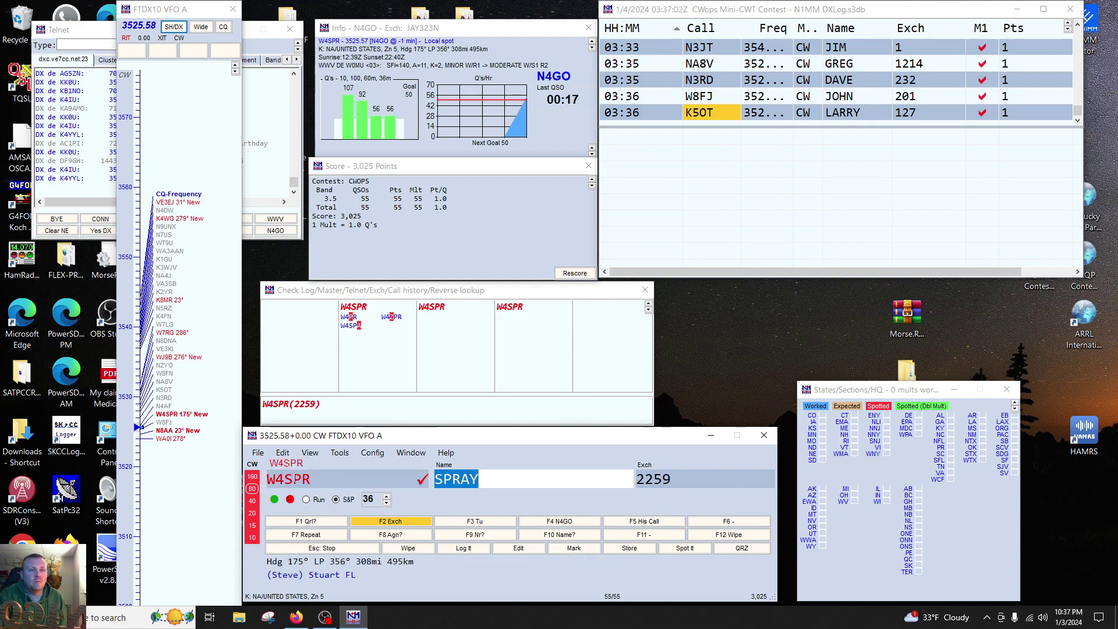
pyautogui.press('pagedown')
pyautogui.press('pagedown')
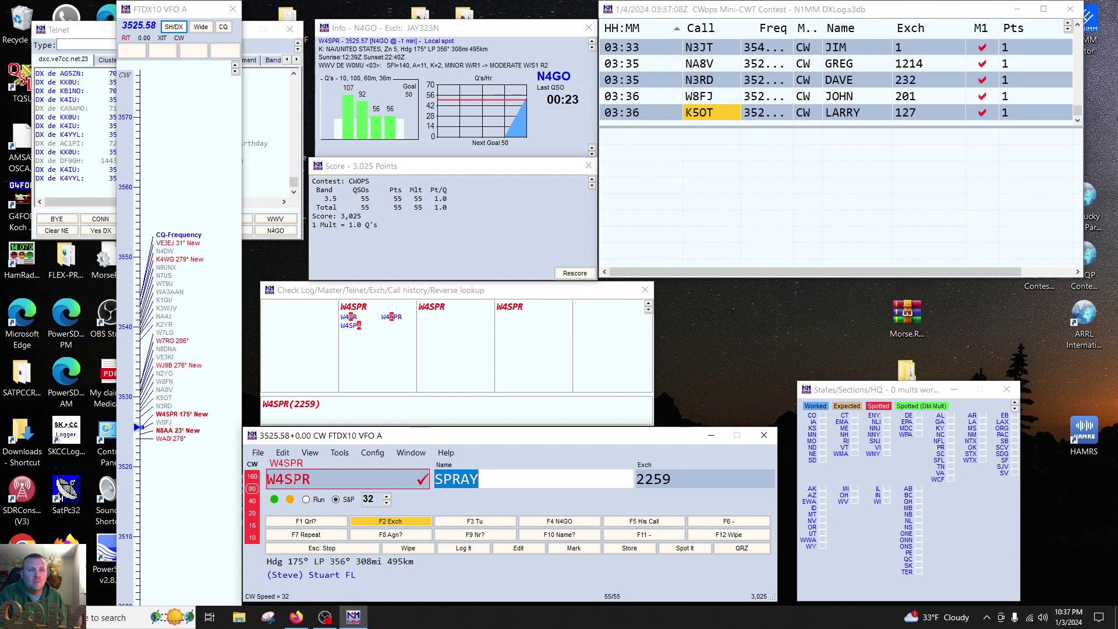
pyautogui.press('Return')
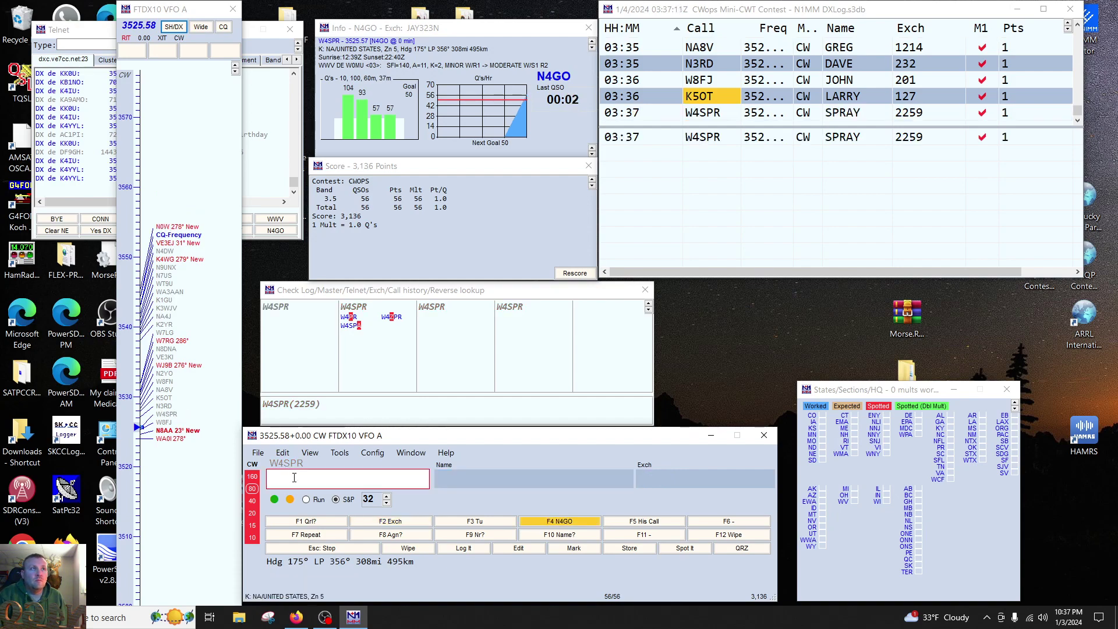
pyautogui.click(172, 431)
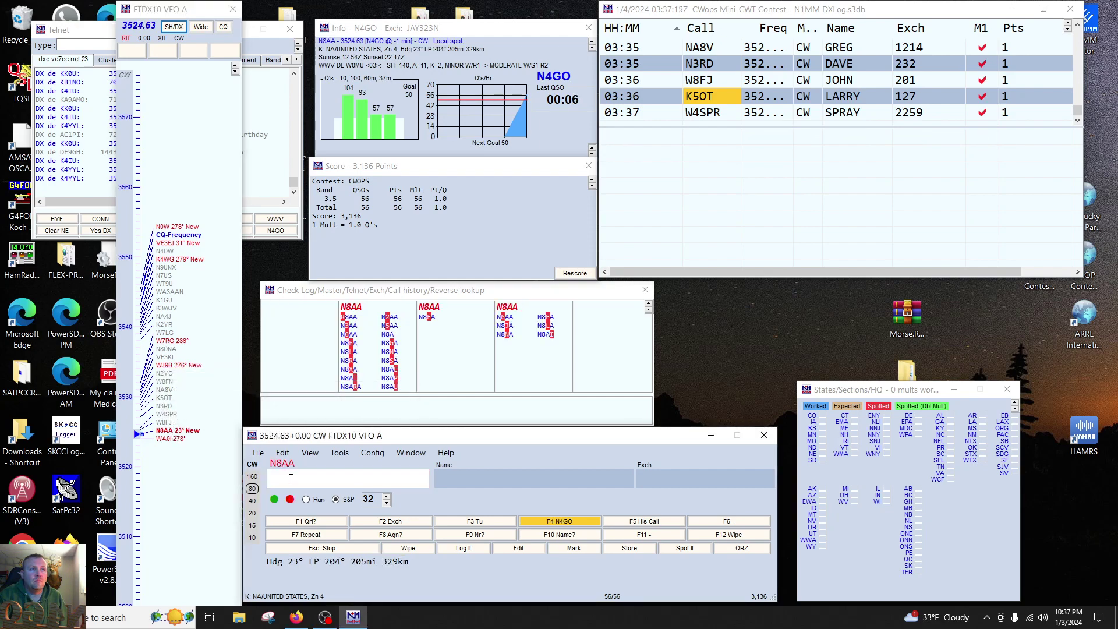
pyautogui.press('space')
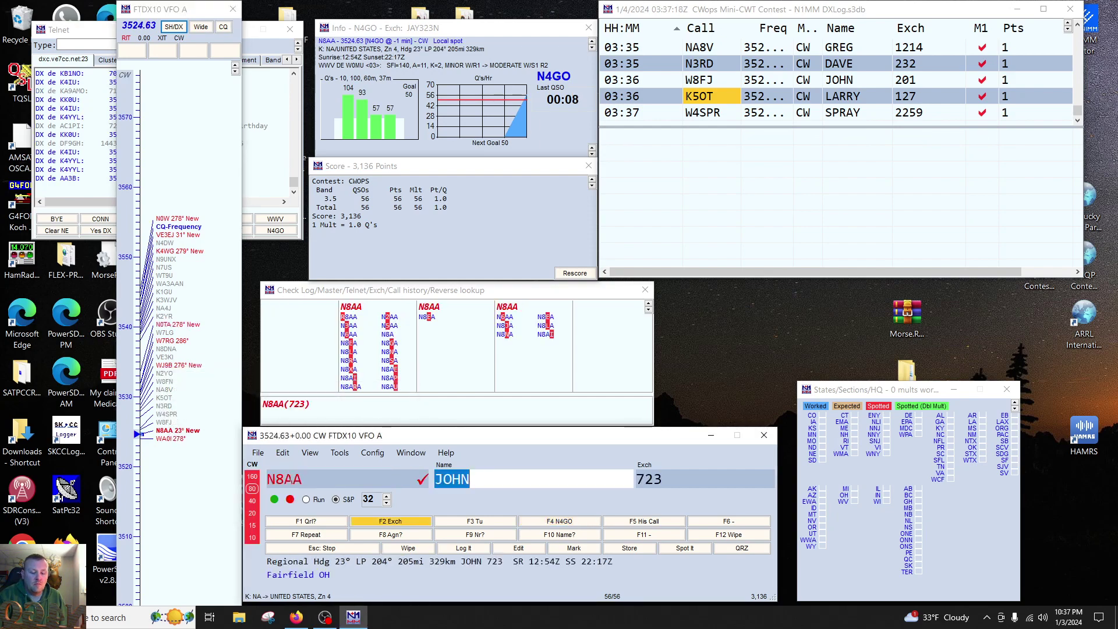
pyautogui.press('pageup')
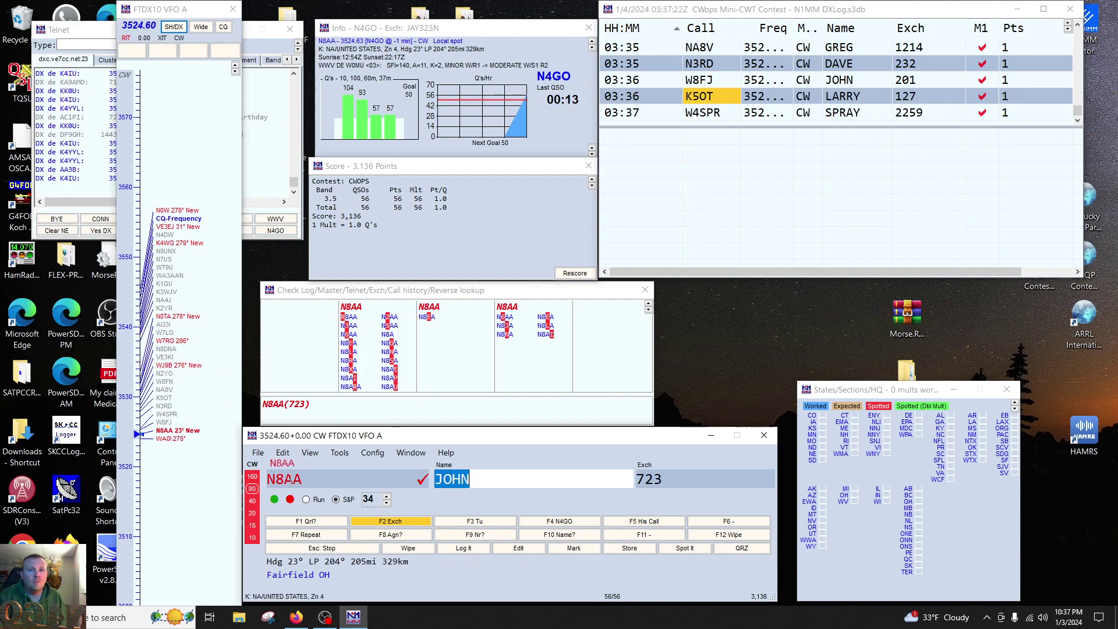
pyautogui.press('Return')
pyautogui.click(172, 438)
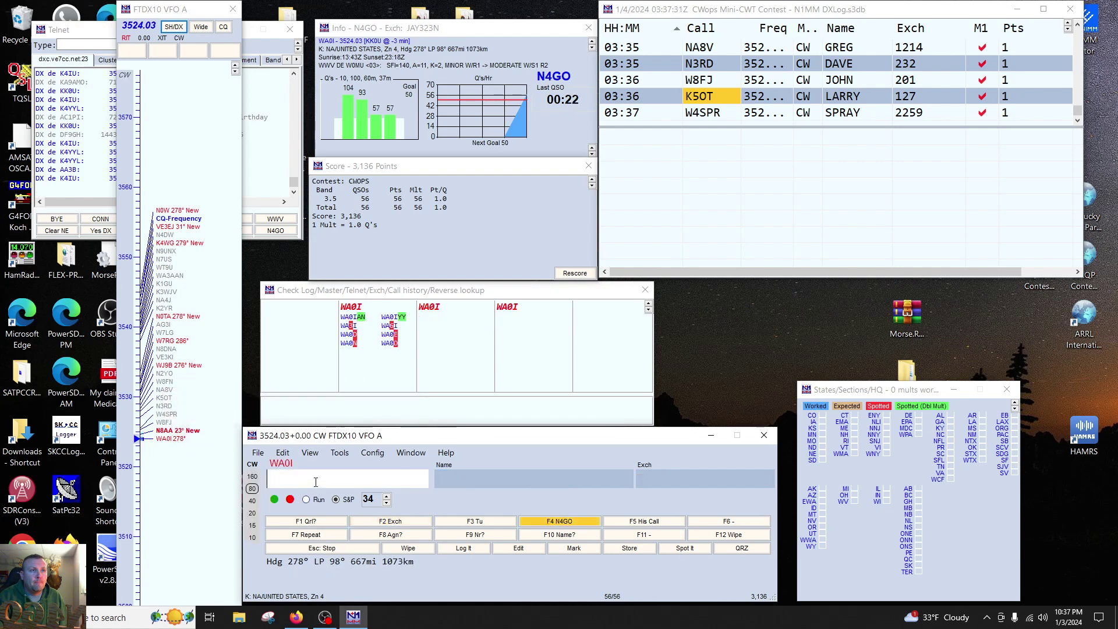
pyautogui.press('space')
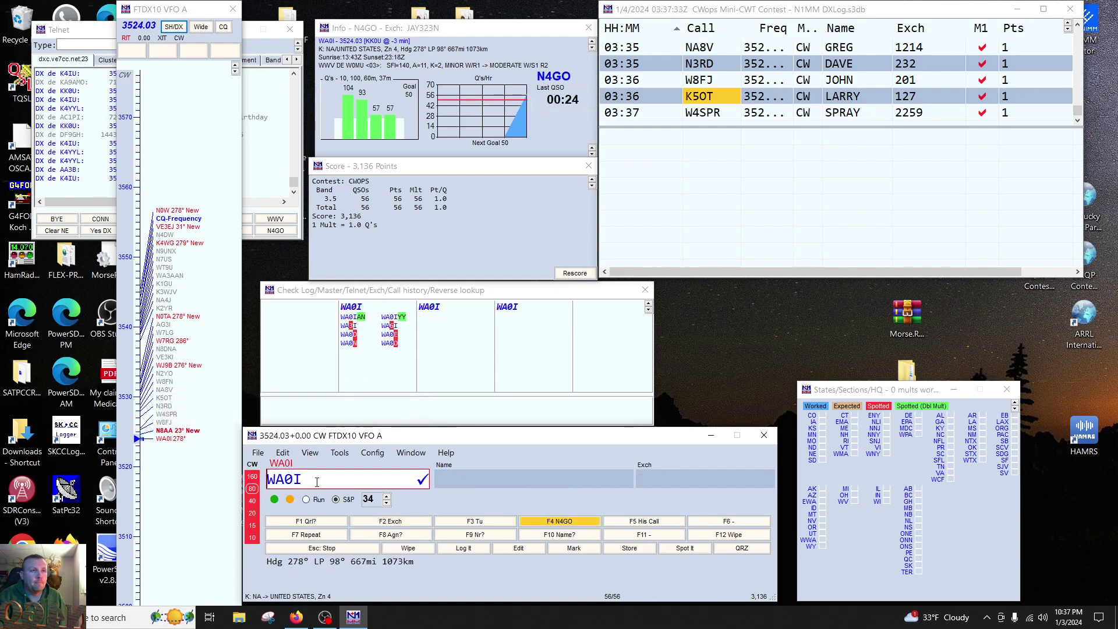
pyautogui.press('Return')
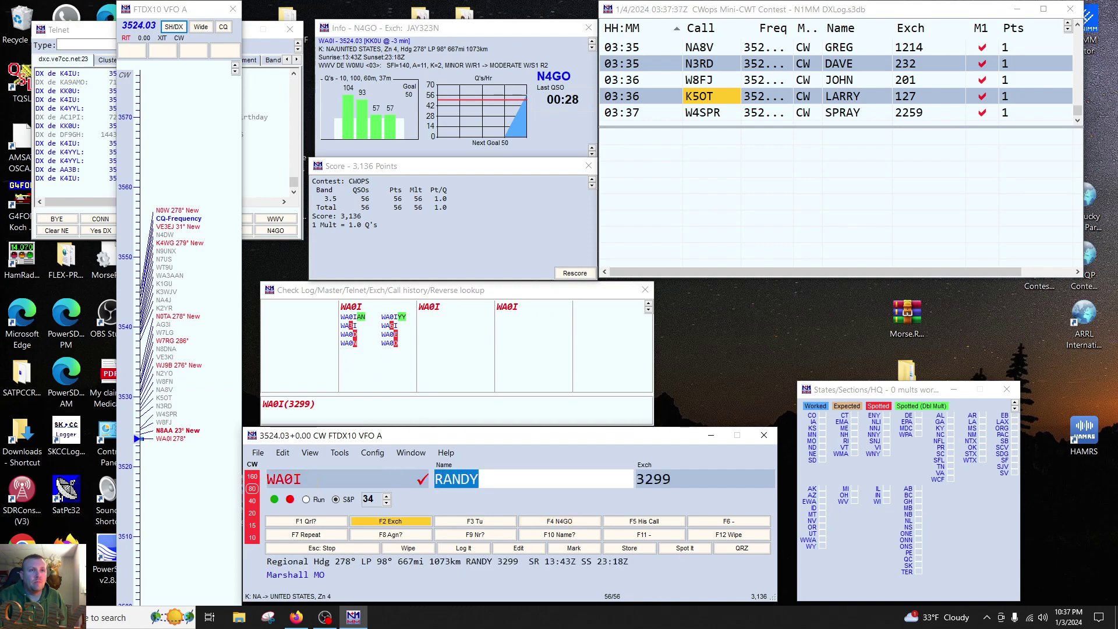
pyautogui.press('pageup')
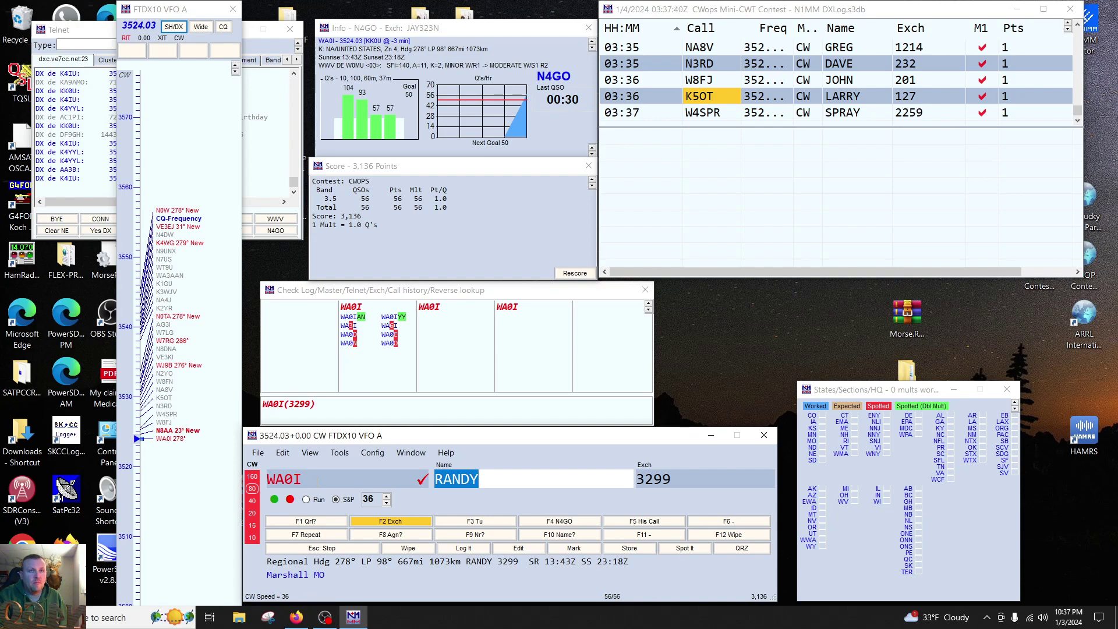
pyautogui.press('space')
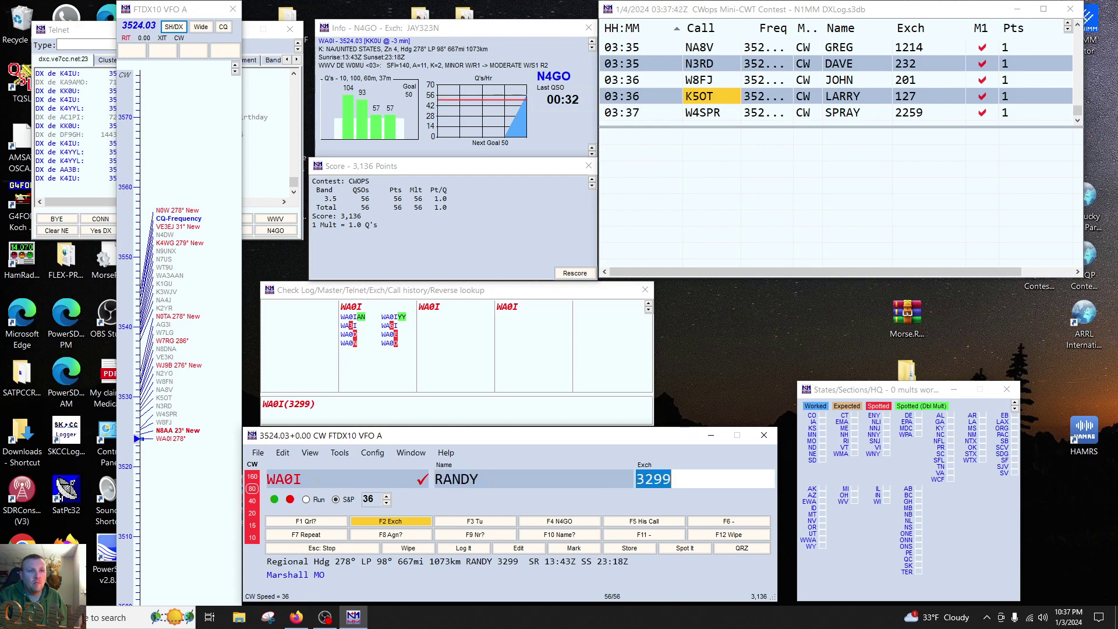
pyautogui.press('Return')
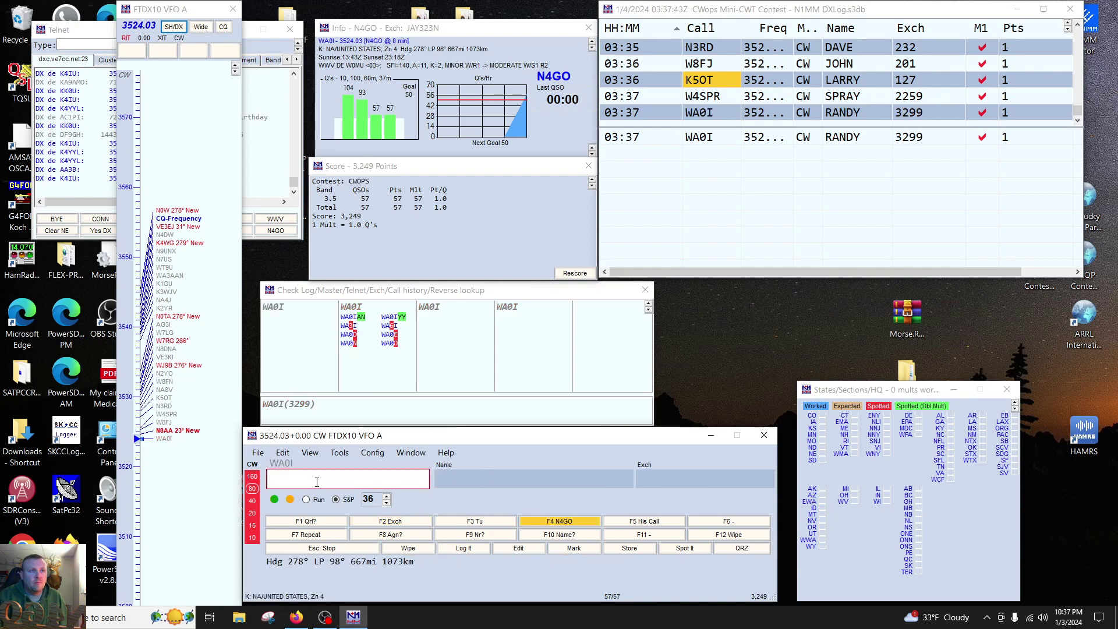
pyautogui.click(172, 433)
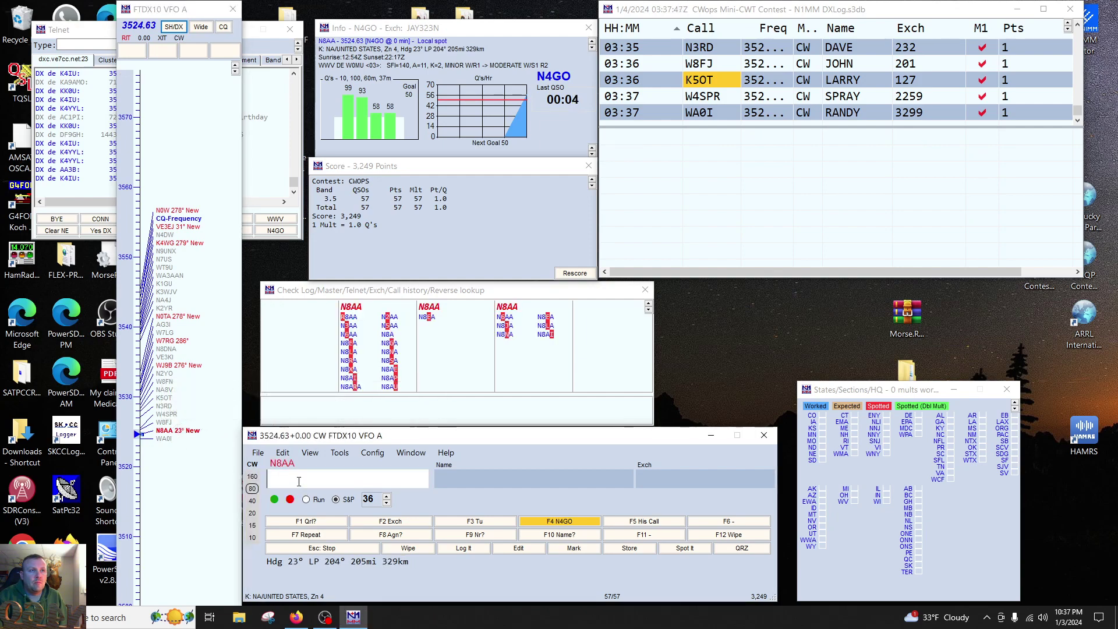
pyautogui.press('space')
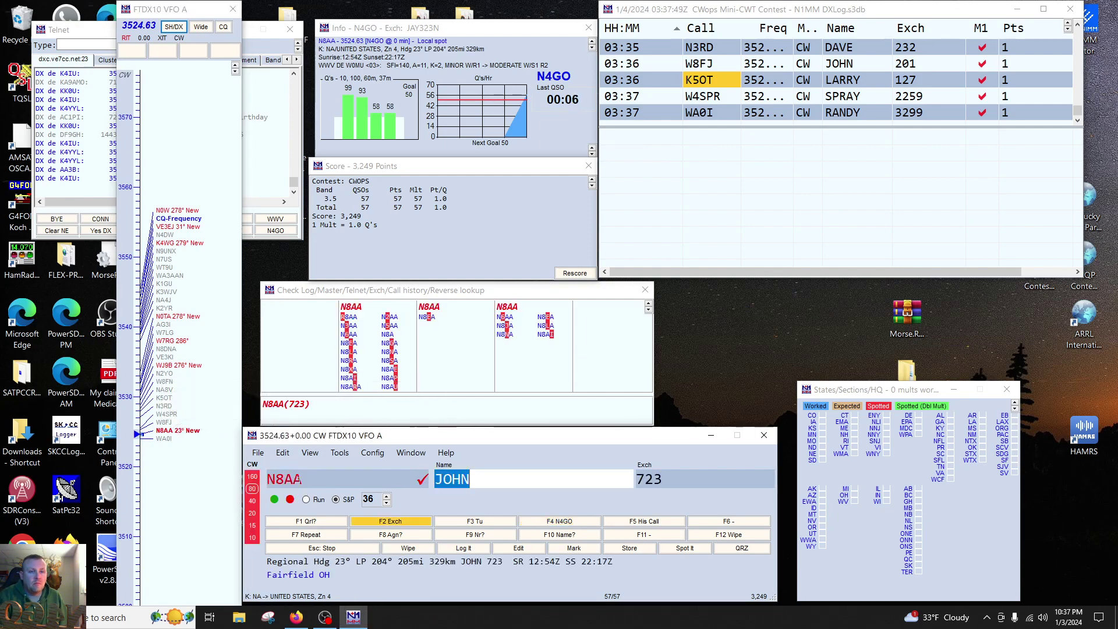
pyautogui.press('pagedown')
pyautogui.press('pagedown')
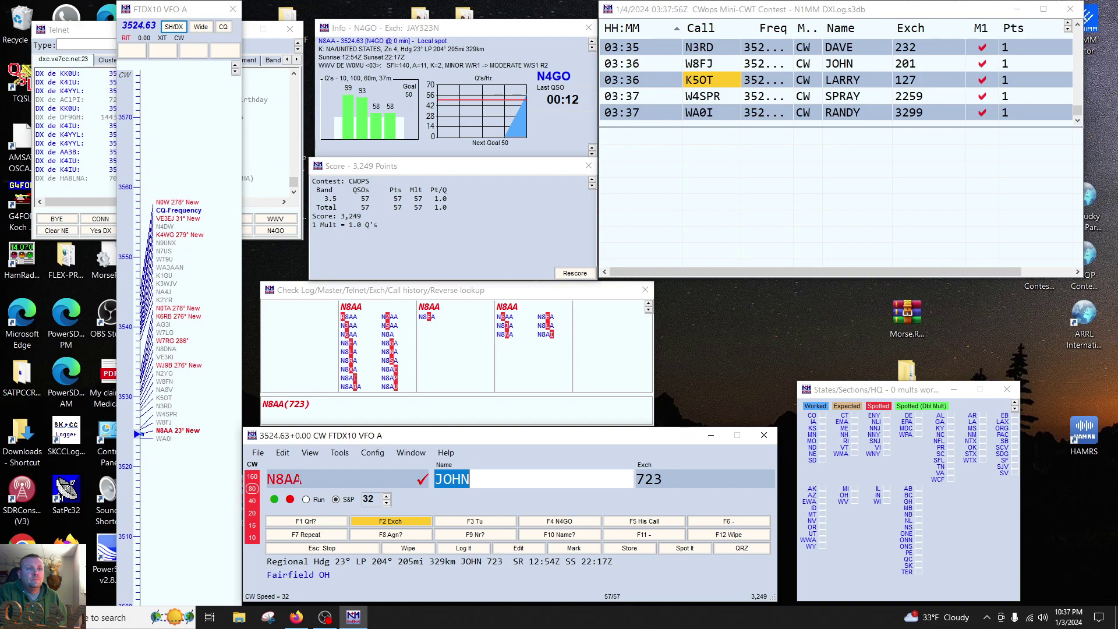
pyautogui.press('Return')
pyautogui.press('Tab')
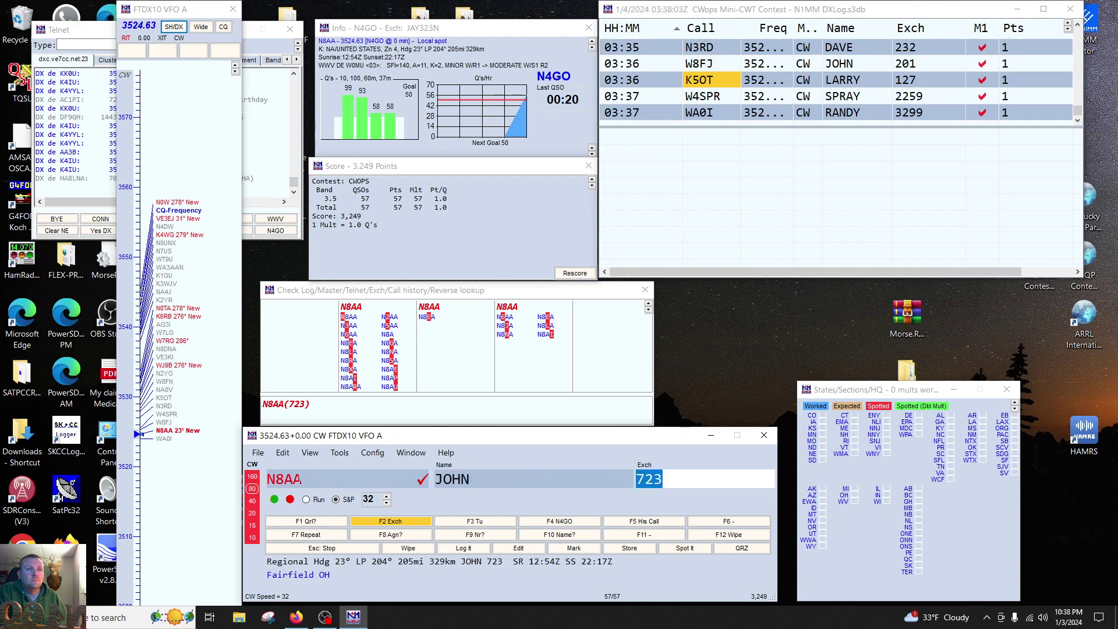
pyautogui.press('Return')
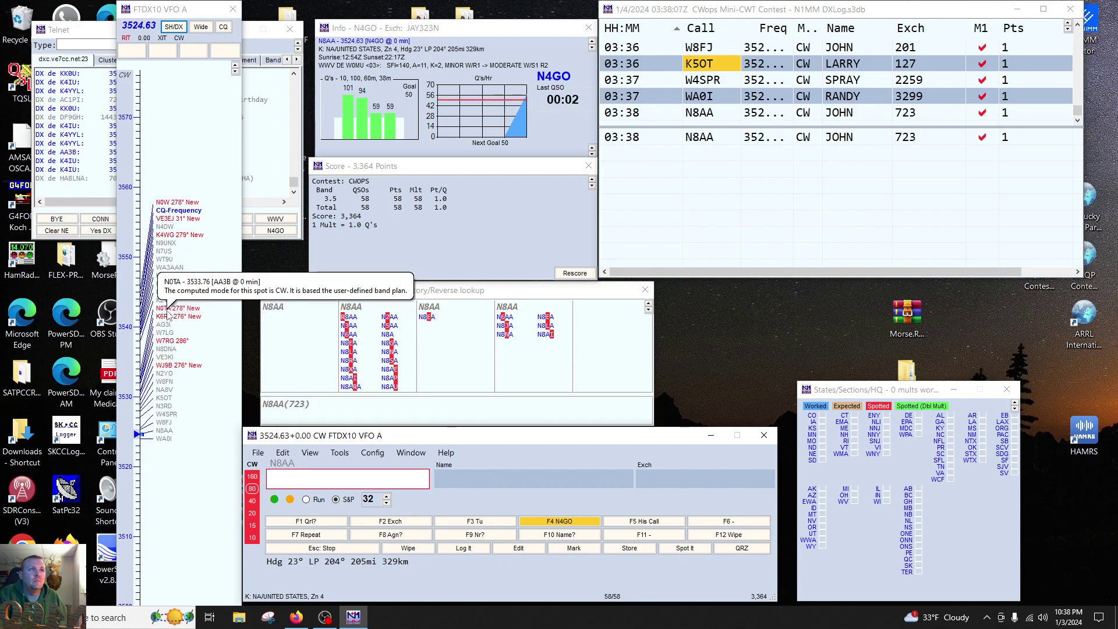
pyautogui.click(167, 366)
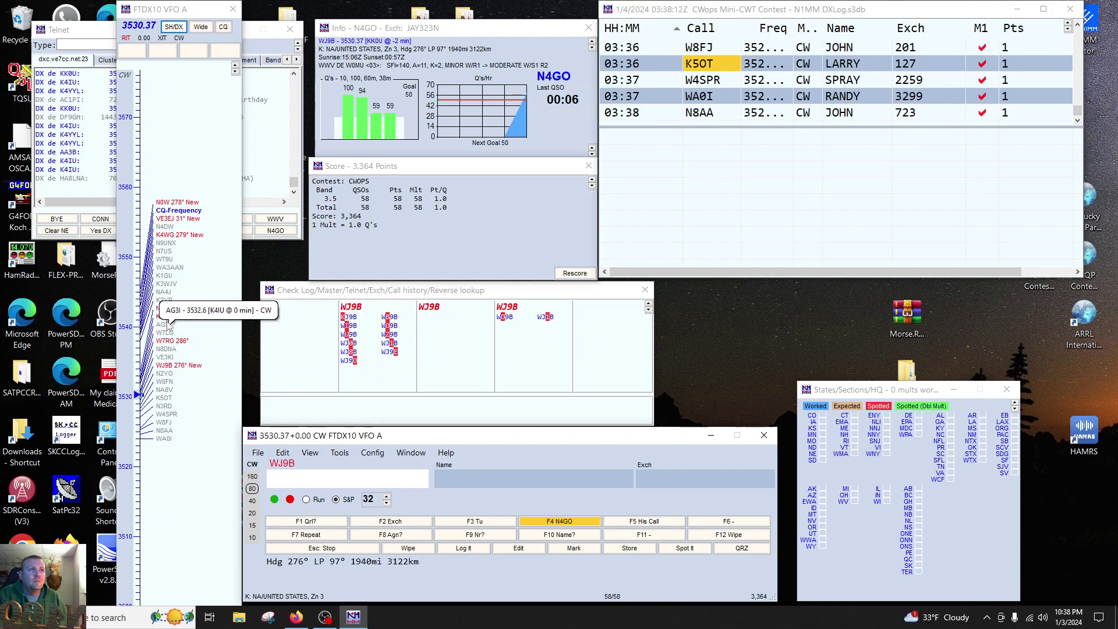
pyautogui.click(166, 310)
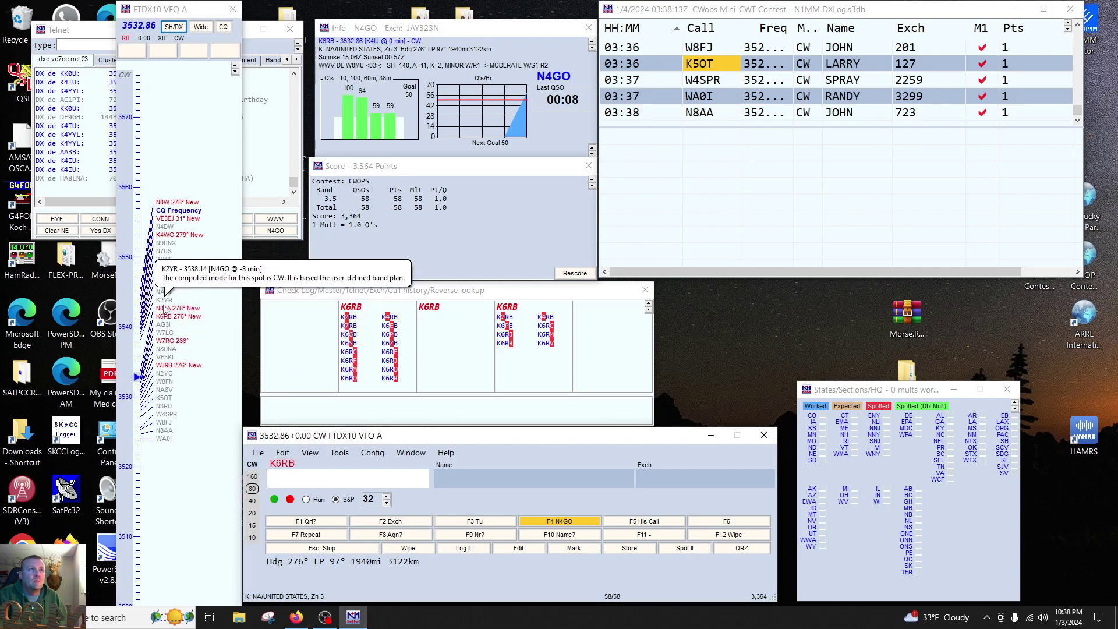
pyautogui.press('Return')
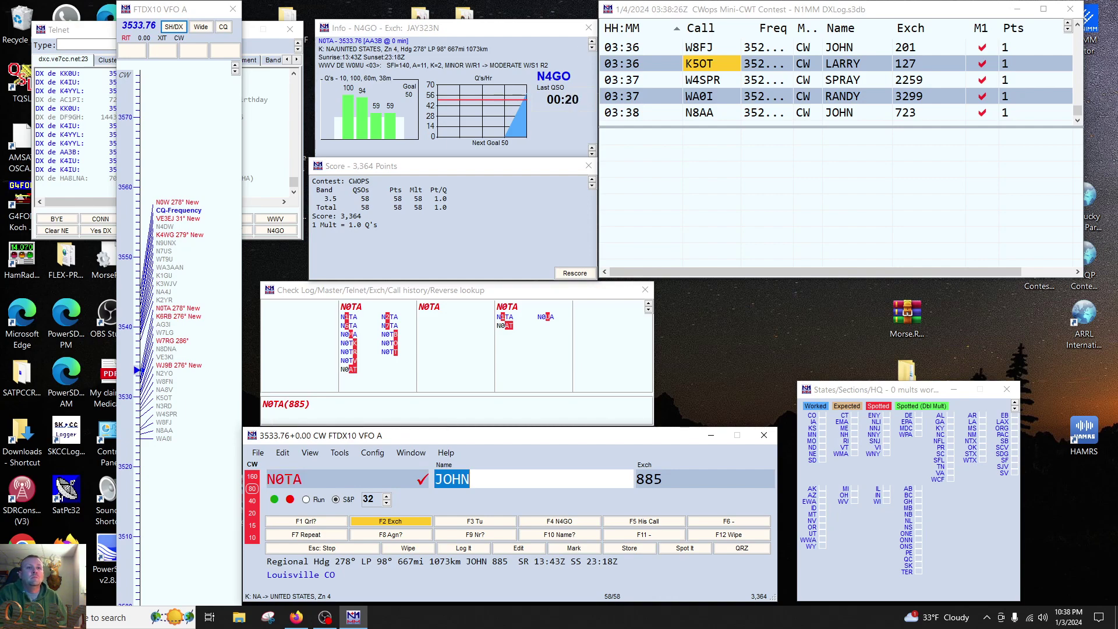
pyautogui.press('Return')
pyautogui.press('pageup')
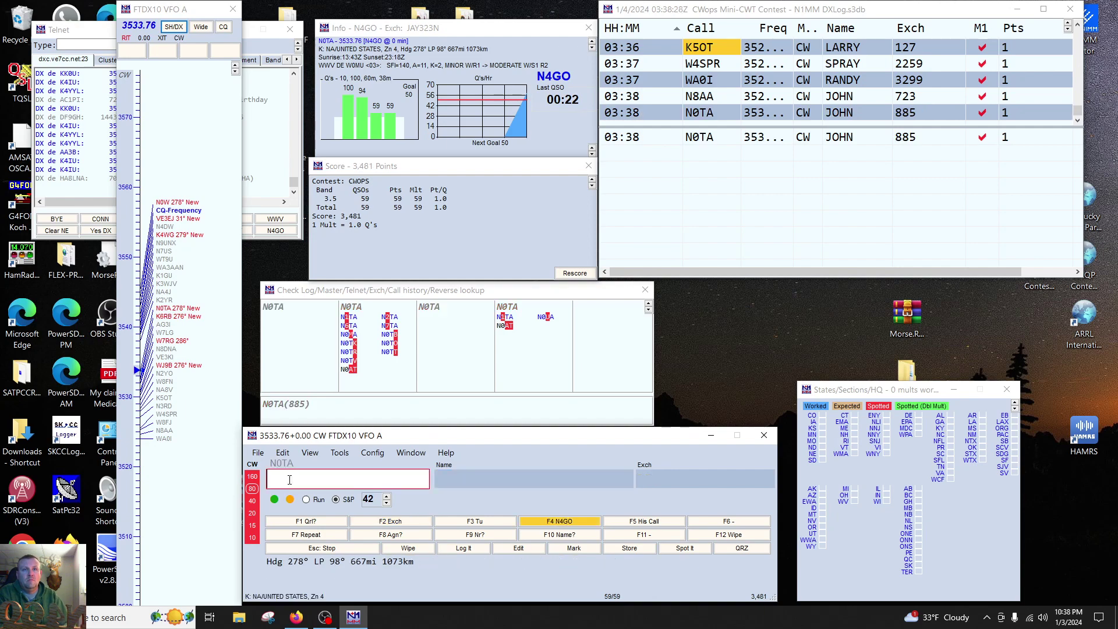
# Step: Tune to the spotted station K4WG on 3543.16, lower the CW speed to 30, and enter and call K4WG
pyautogui.click(163, 236)
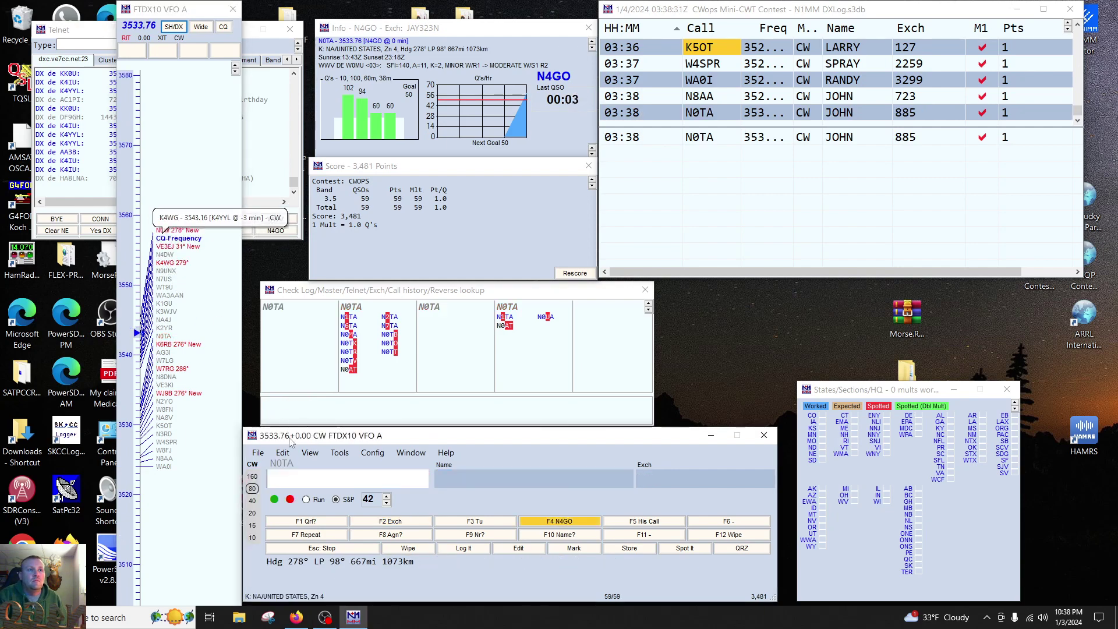
pyautogui.press('pagedown')
pyautogui.press('pagedown')
pyautogui.press('pagedown')
pyautogui.press('pagedown')
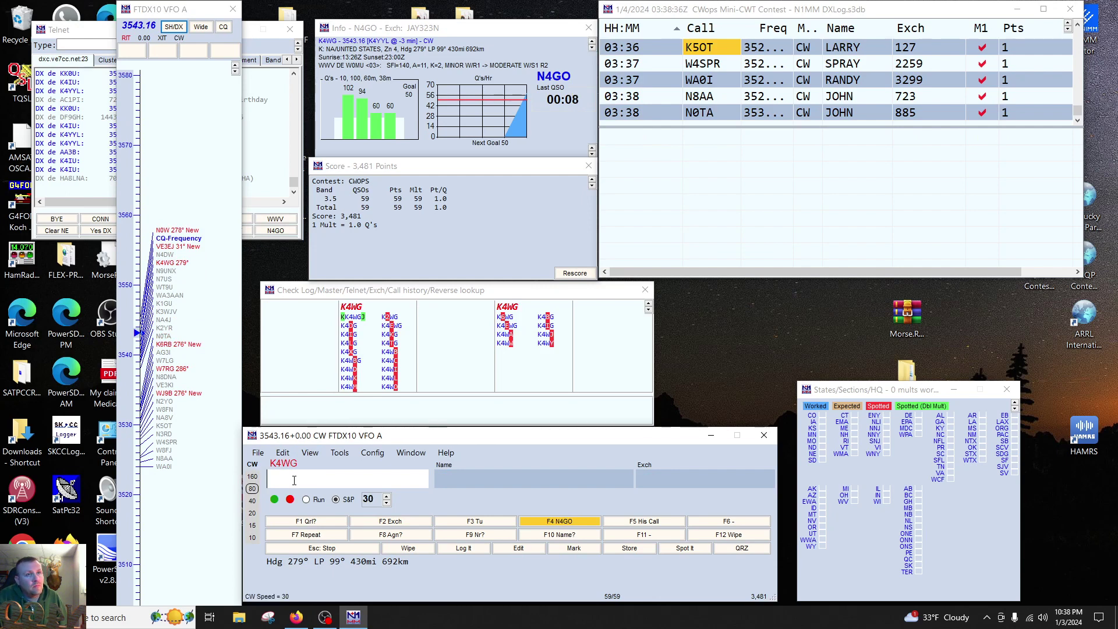
pyautogui.write('K4WG')
pyautogui.press('Return')
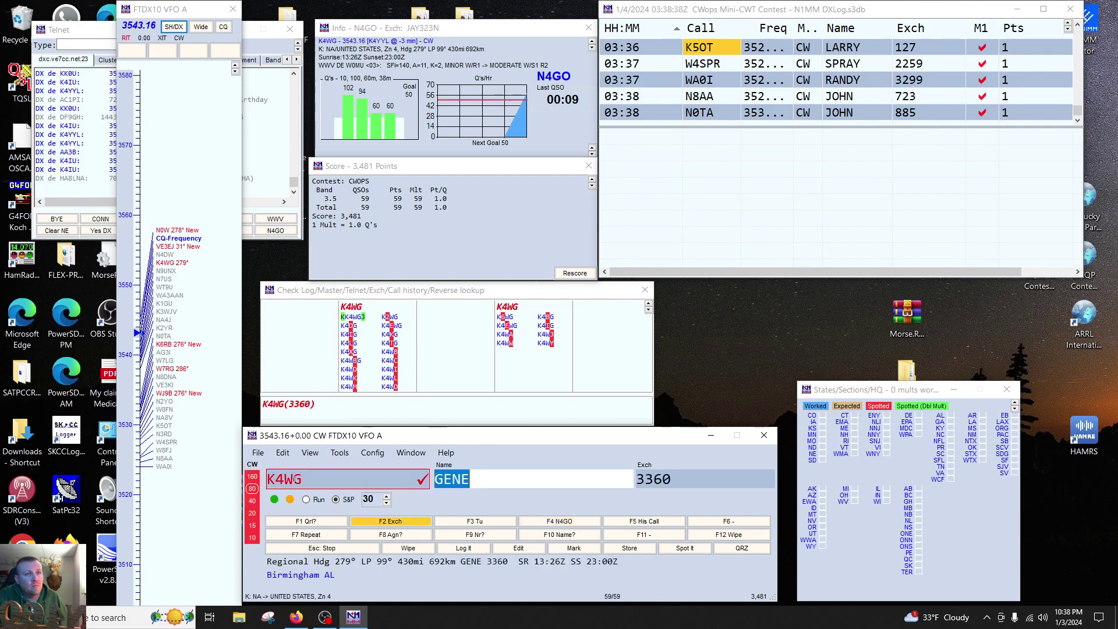
# Step: Raise the CW speed to 34 and log the K4WG contact with its prefilled name and exchange 3360
pyautogui.press('pageup')
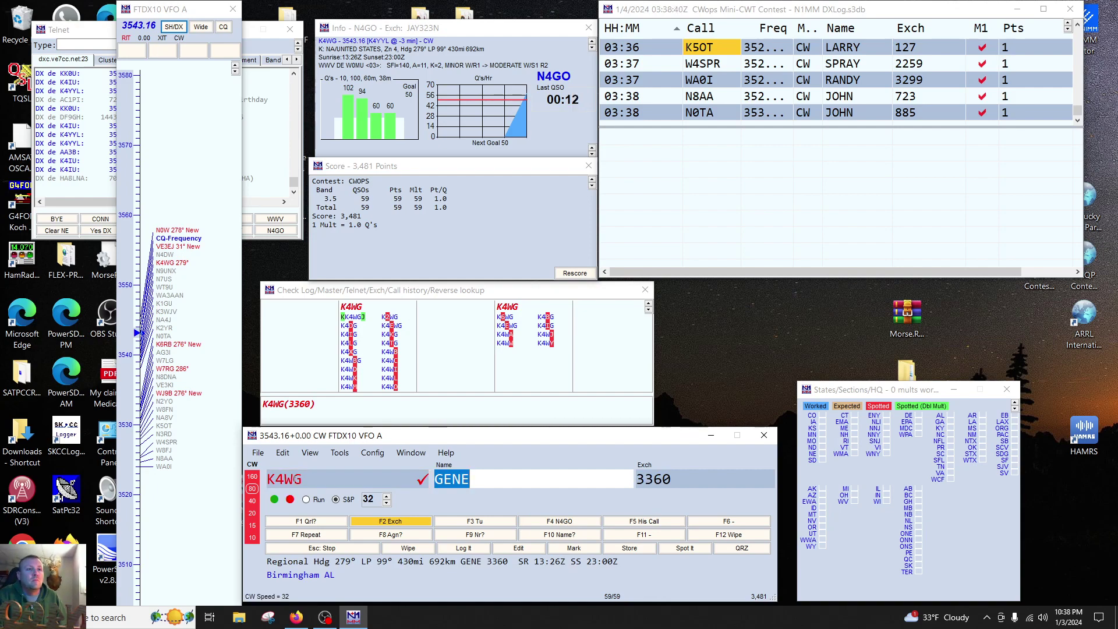
pyautogui.press('pageup')
pyautogui.press('Tab')
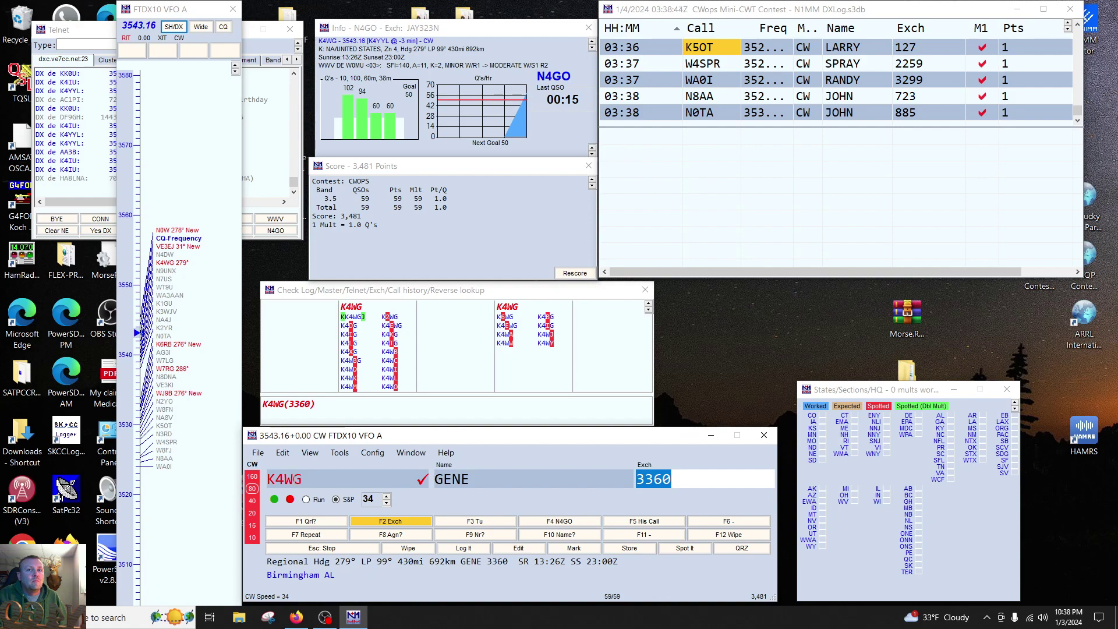
pyautogui.press('Return')
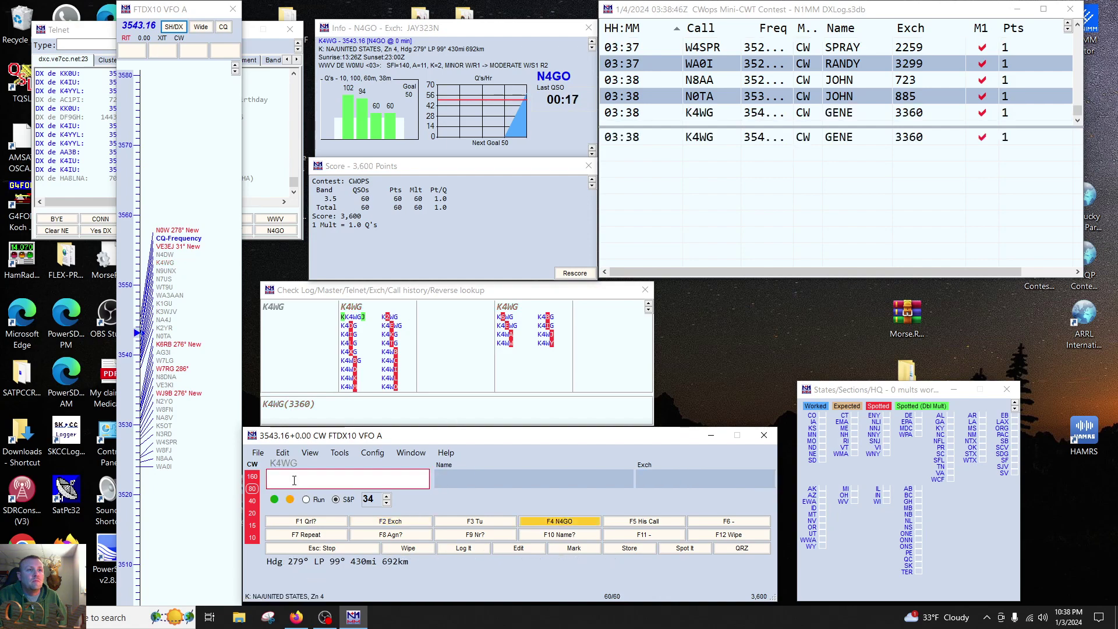
# Step: Tune to the spotted station VE3EJ on 3544.43, enter and call VE3EJ, and log the contact at CW speed 36
pyautogui.moveTo(170, 248)
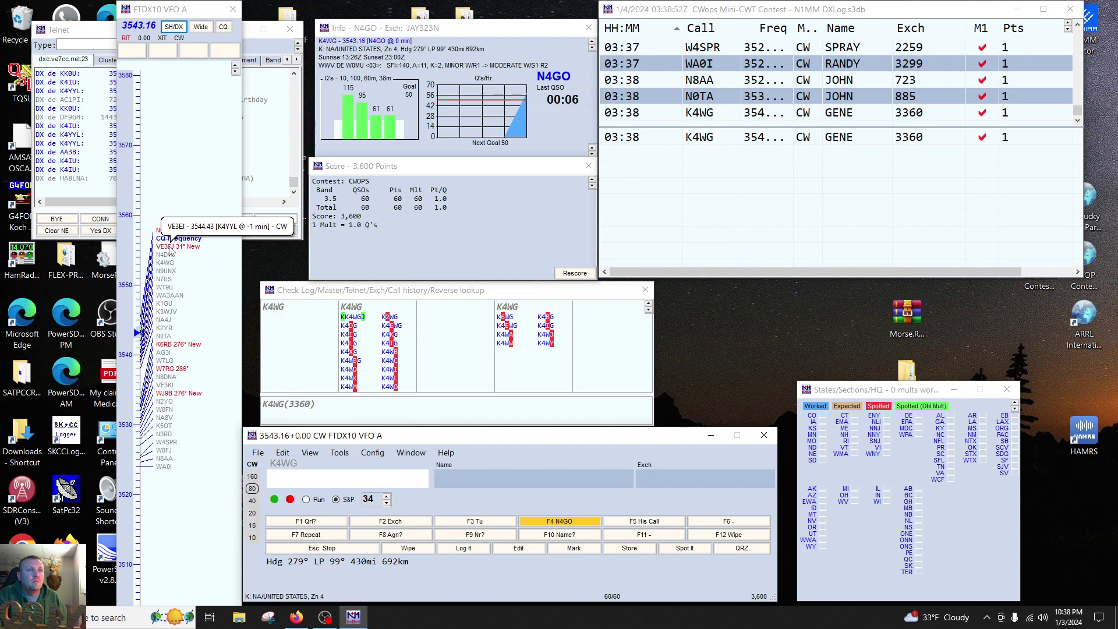
pyautogui.click(170, 248)
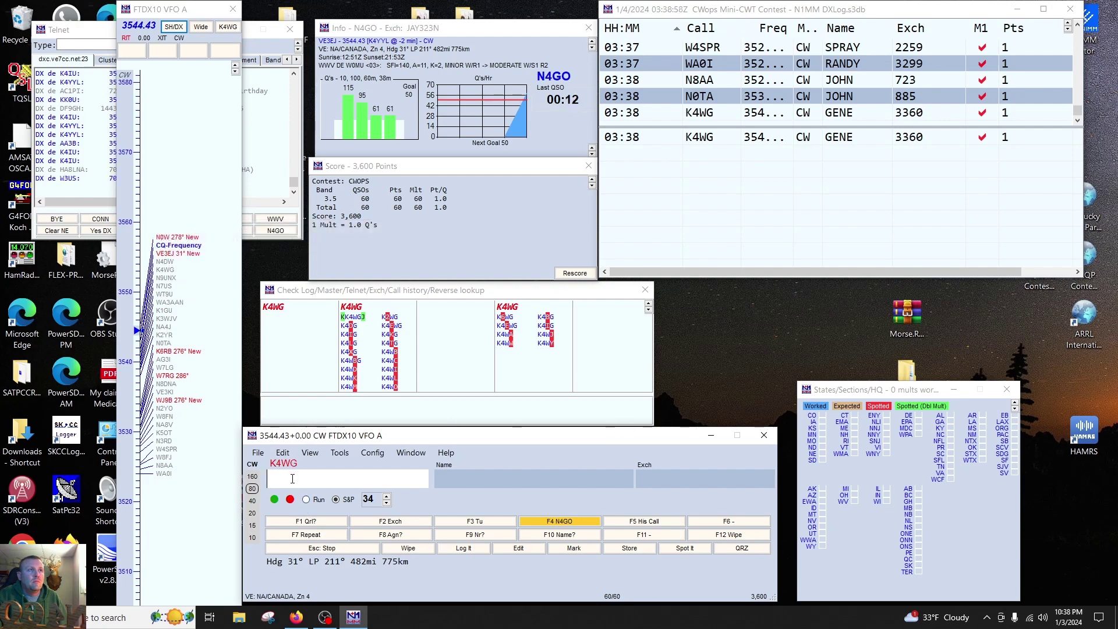
pyautogui.write('VE3')
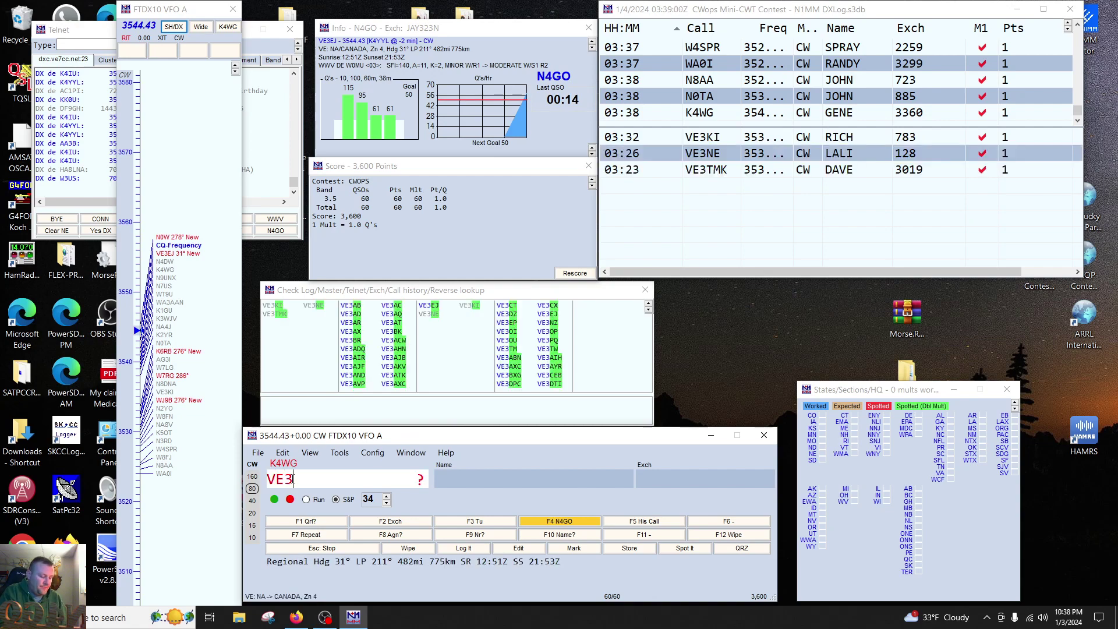
pyautogui.write('EJ')
pyautogui.press('Return')
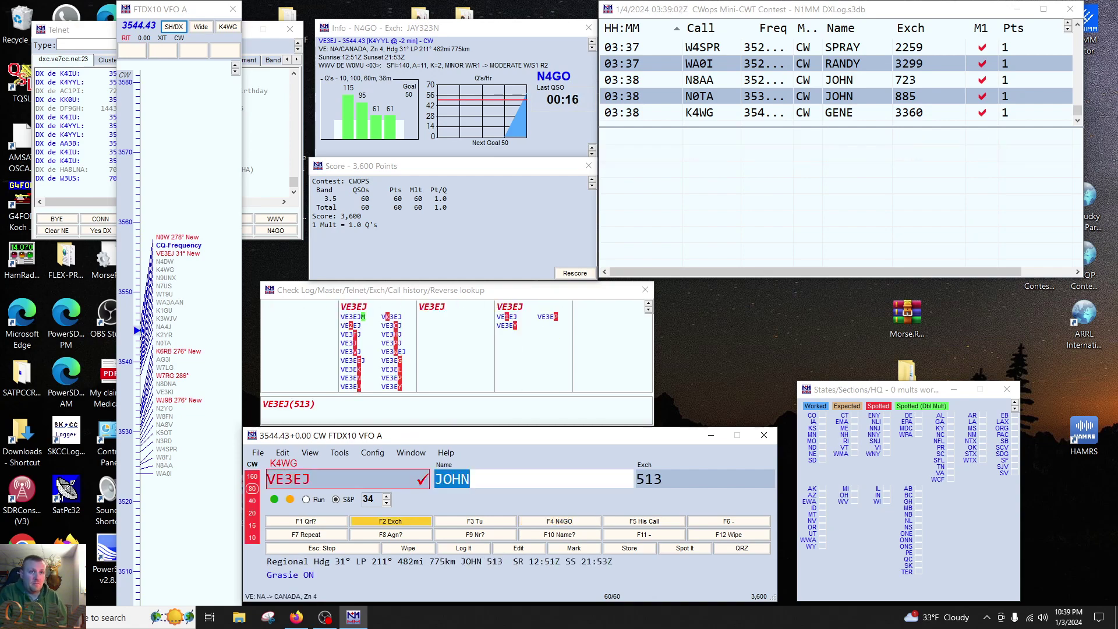
pyautogui.press('pageup')
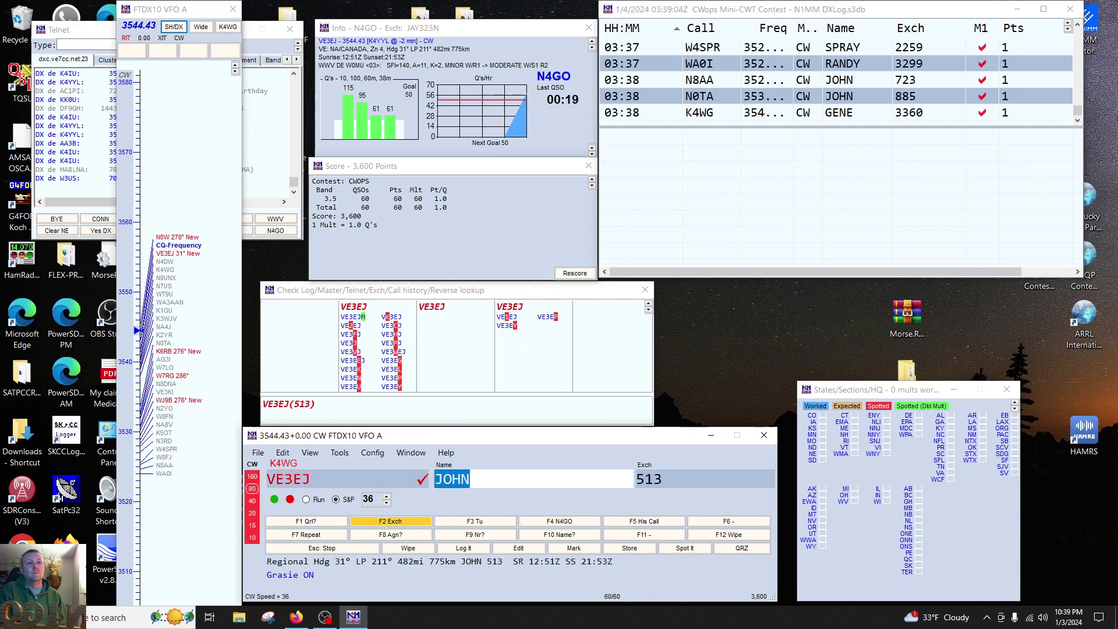
pyautogui.click(649, 479)
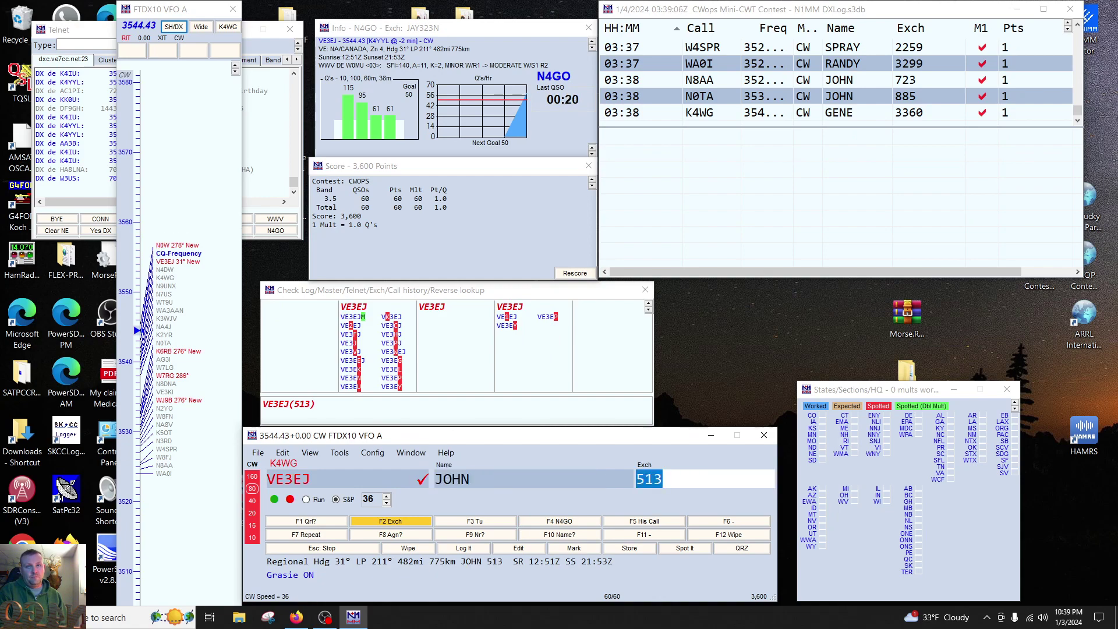
pyautogui.press('Return')
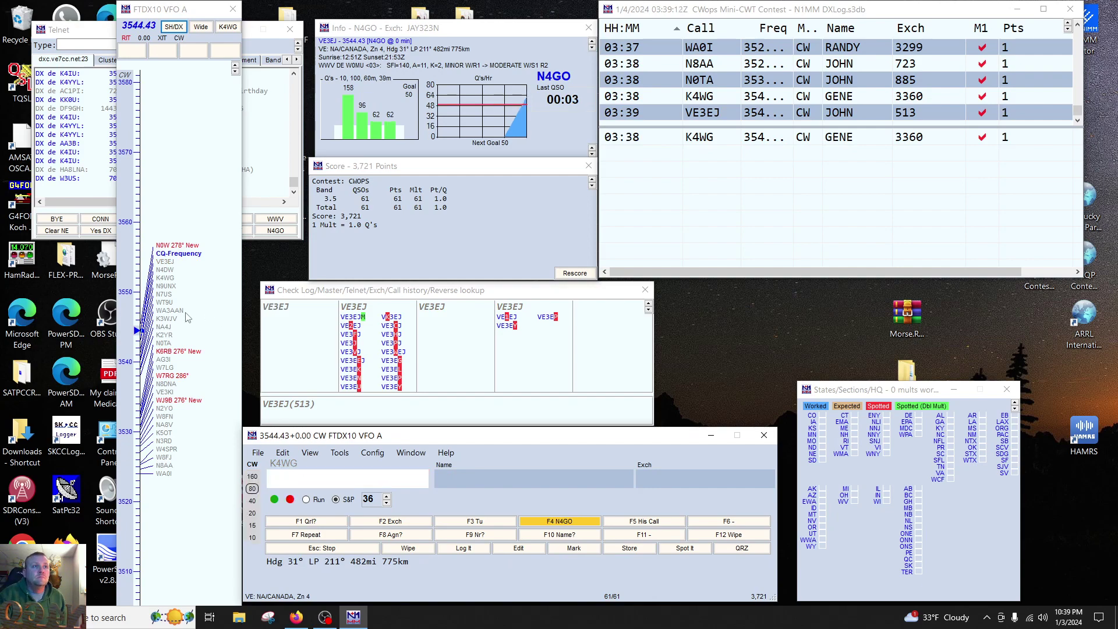
pyautogui.click(167, 352)
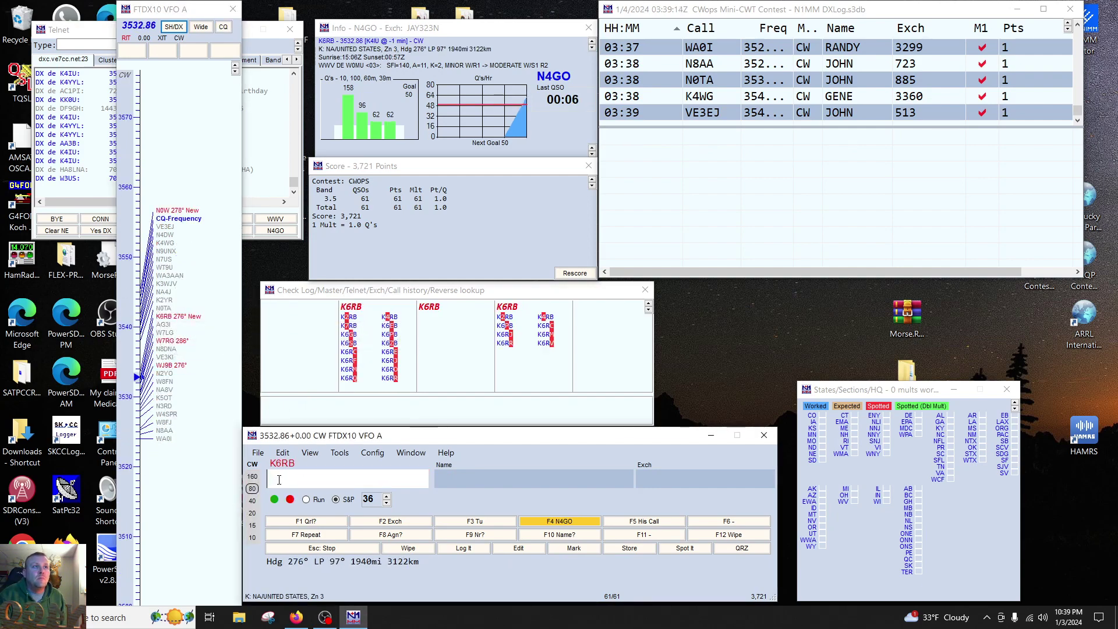
pyautogui.moveTo(175, 364)
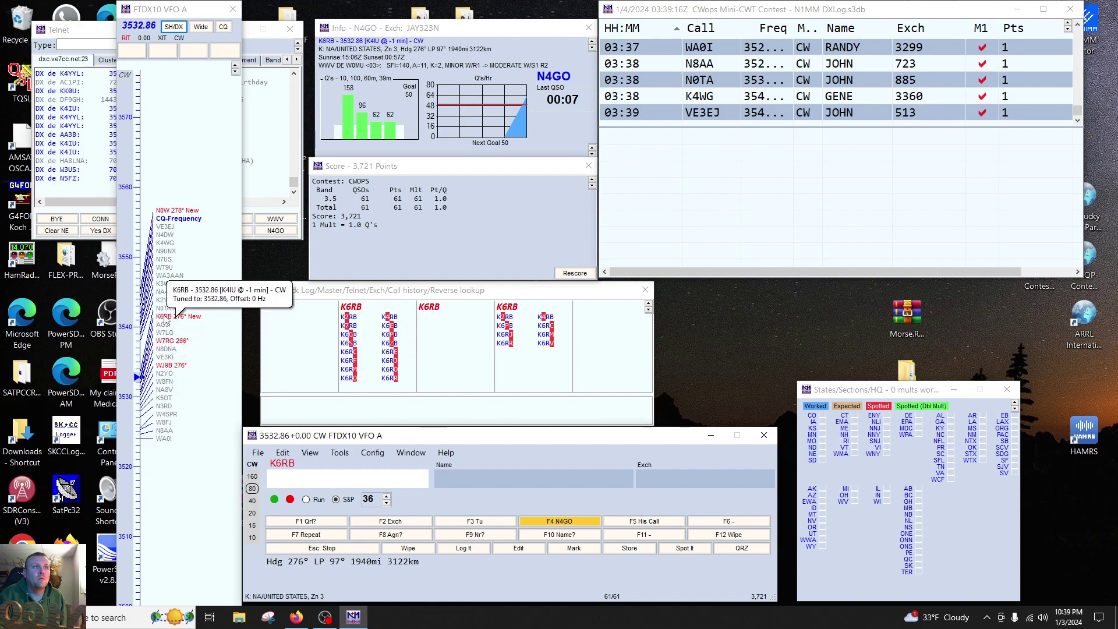
pyautogui.click(166, 365)
pyautogui.press('space')
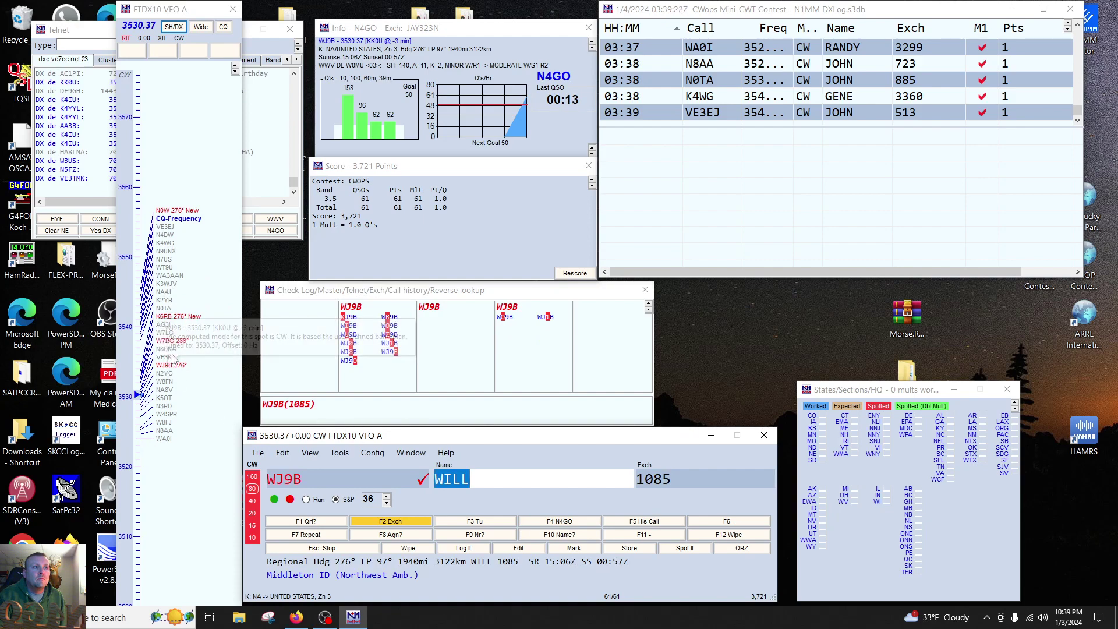
# Step: Remove the W7RG spot from the bandmap, tune to the spotted station K6RB on 3532.86, and load and call it
pyautogui.rightClick(167, 342)
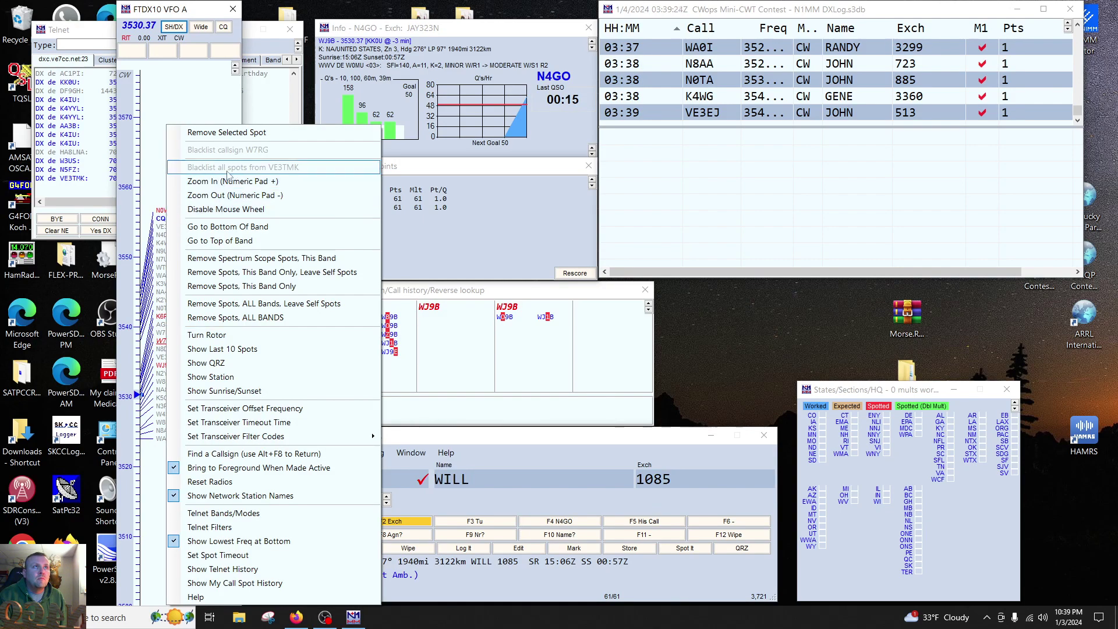
pyautogui.click(253, 132)
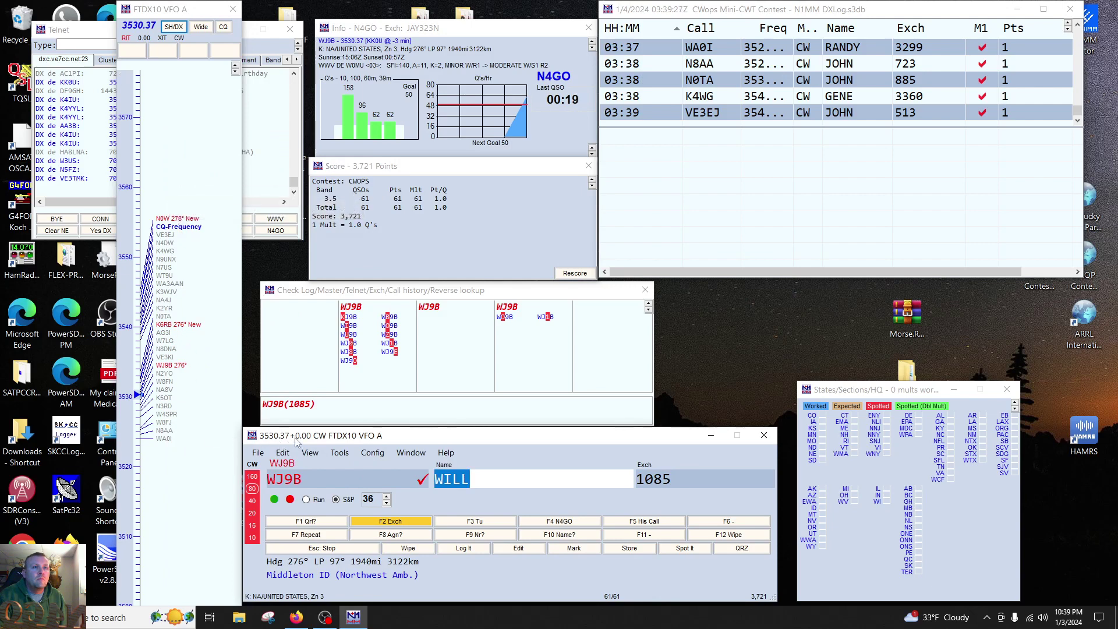
pyautogui.click(168, 324)
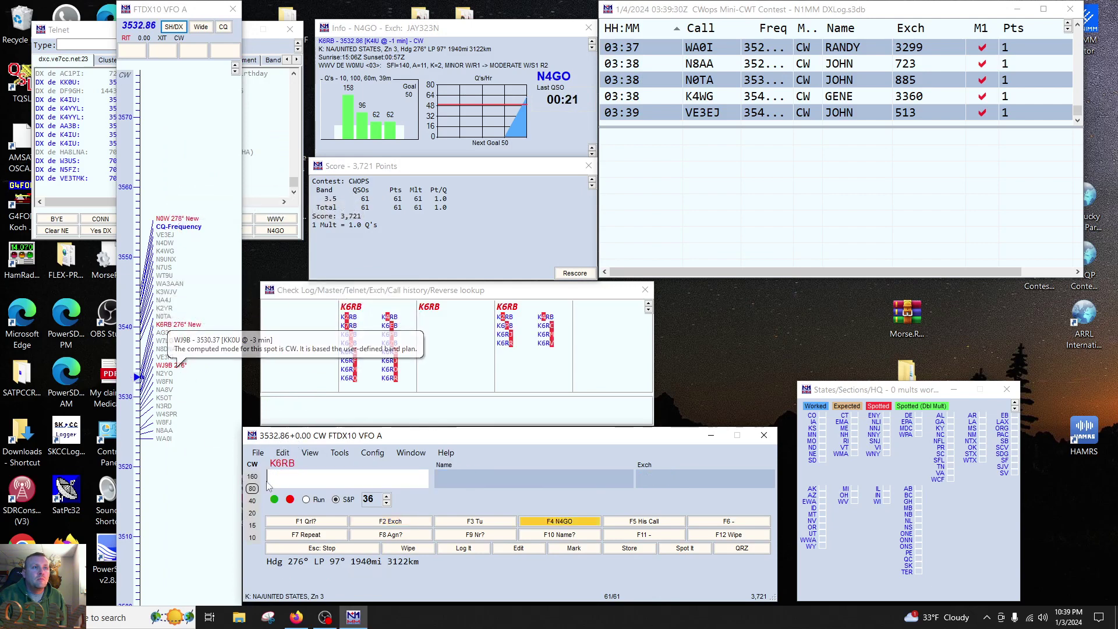
pyautogui.press('Return')
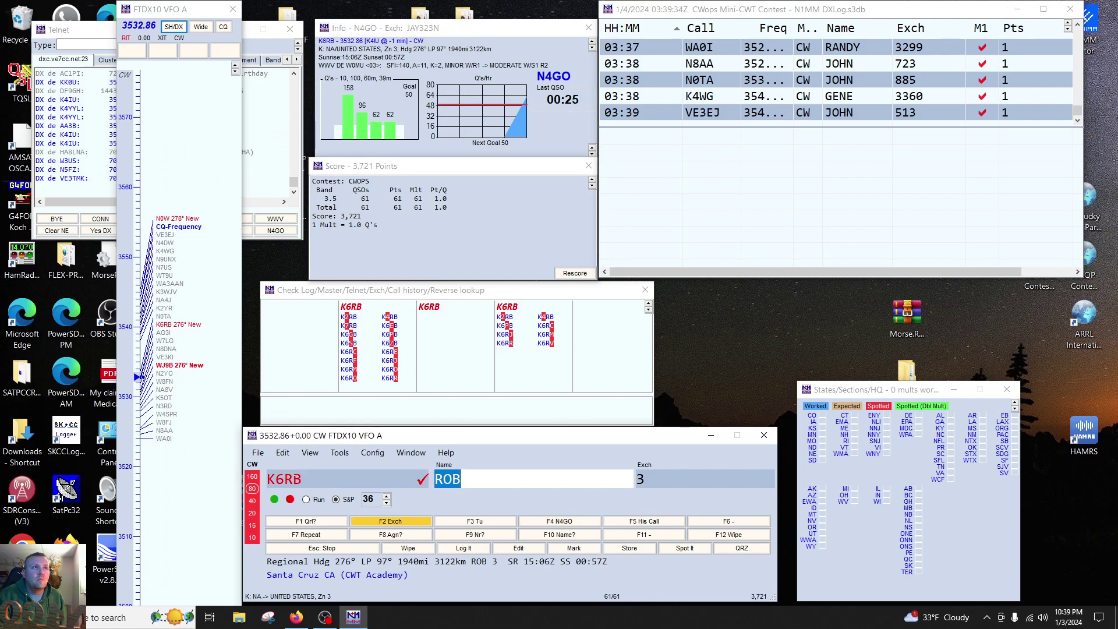
# Step: Return to the saved CQ frequency 3544.98 and call CQ in run mode with the CW speed lowered to 34
pyautogui.click(178, 226)
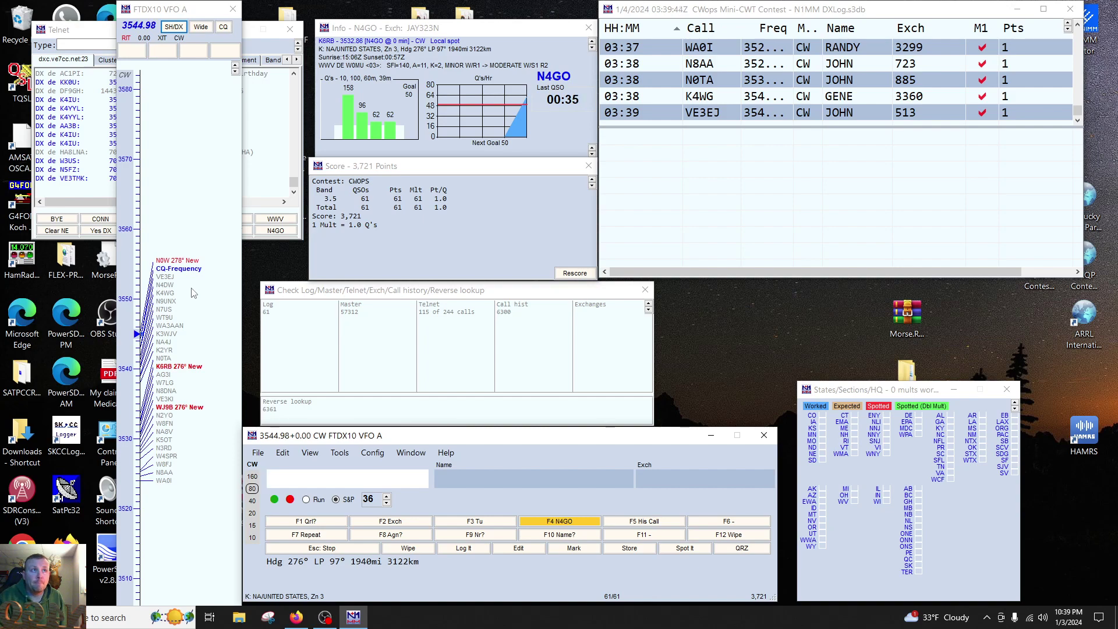
pyautogui.press('F1')
pyautogui.press('pagedown')
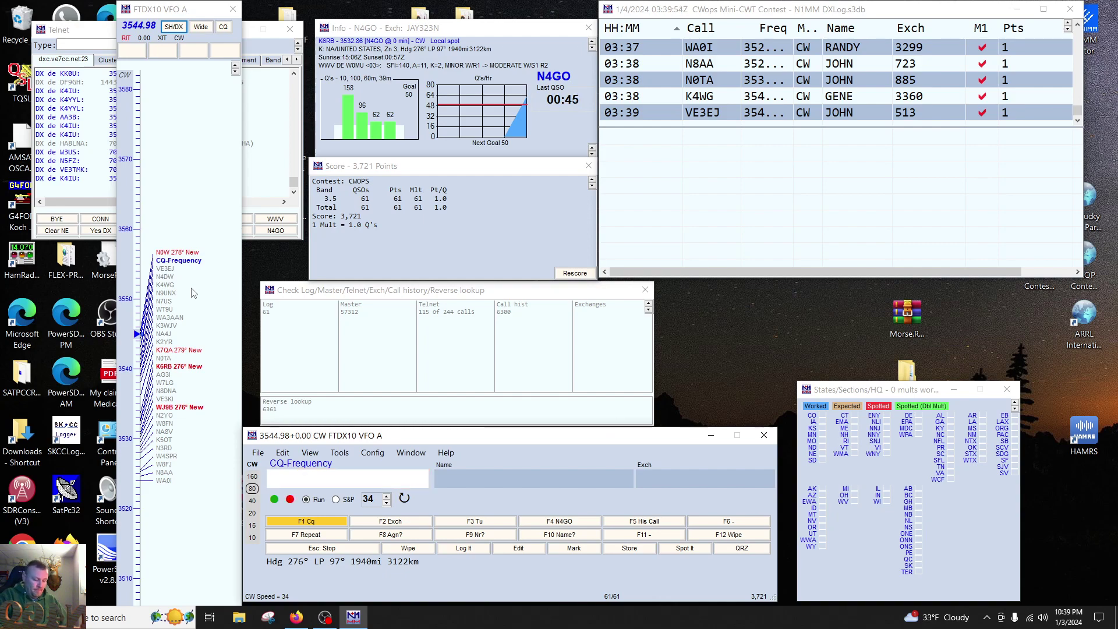
# Step: Answer the caller K5OY, raise the CW speed to 36, and log the contact with the prefilled name and exchange 2551
pyautogui.write('K50')
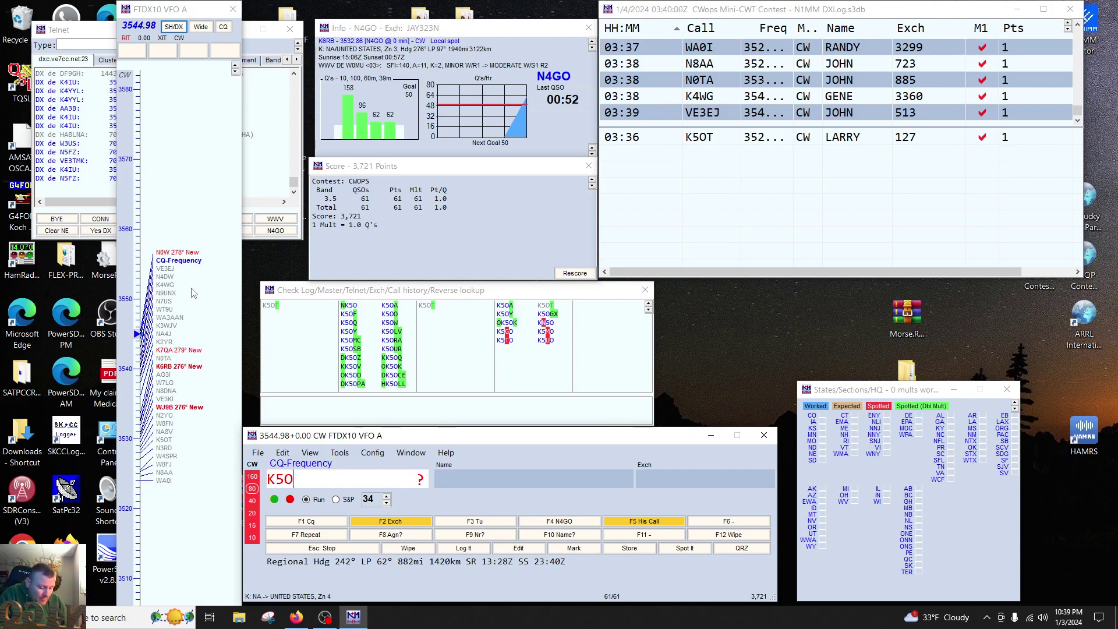
pyautogui.write('Y')
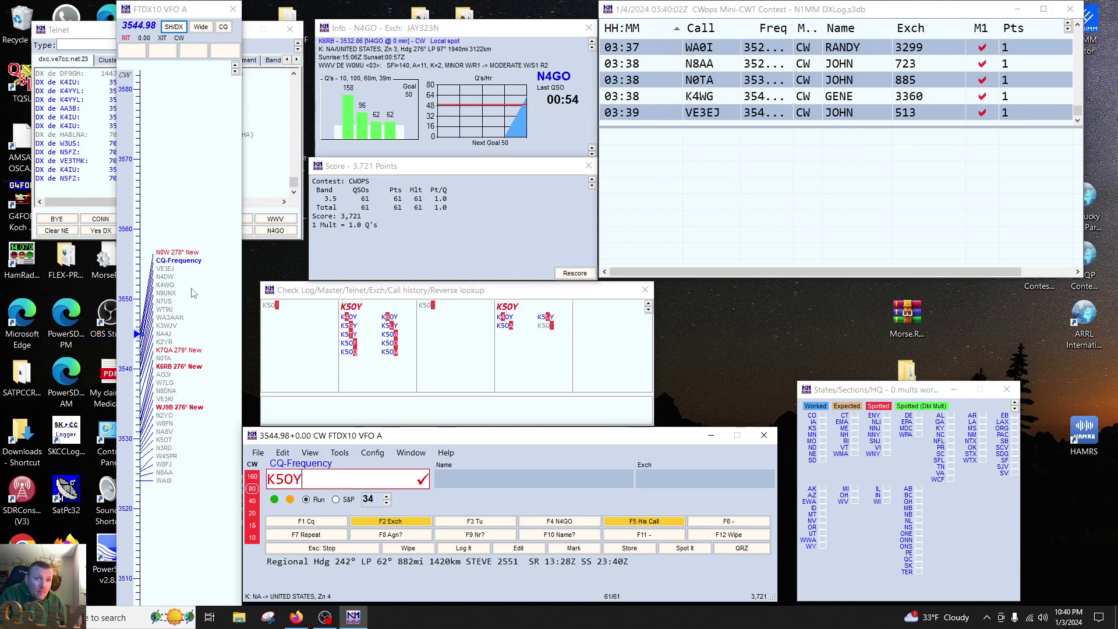
pyautogui.press('Return')
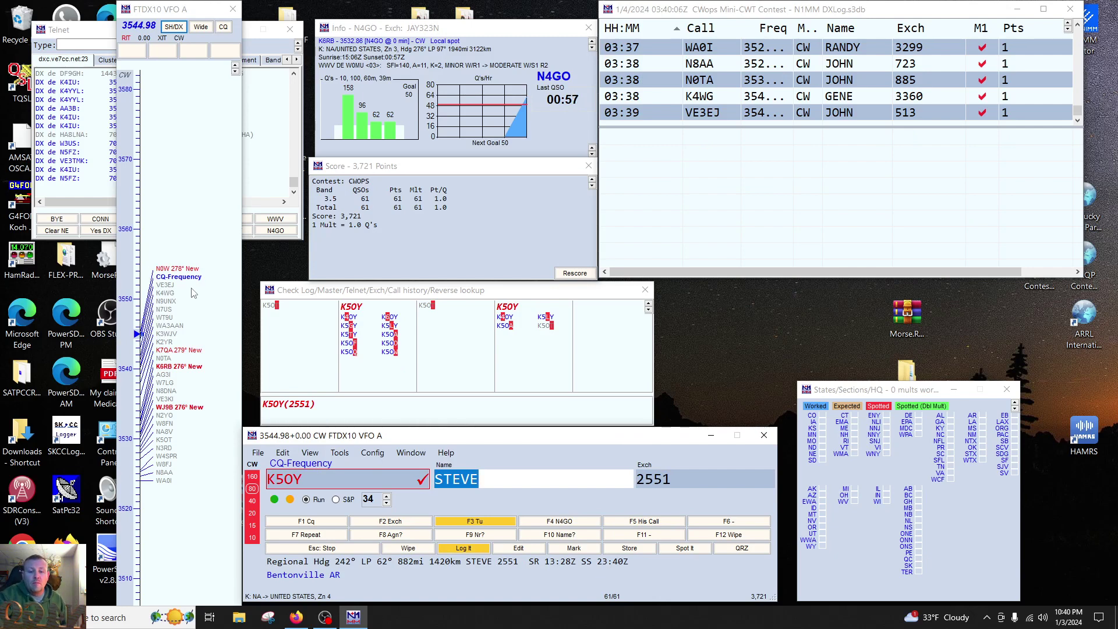
pyautogui.press('pageup')
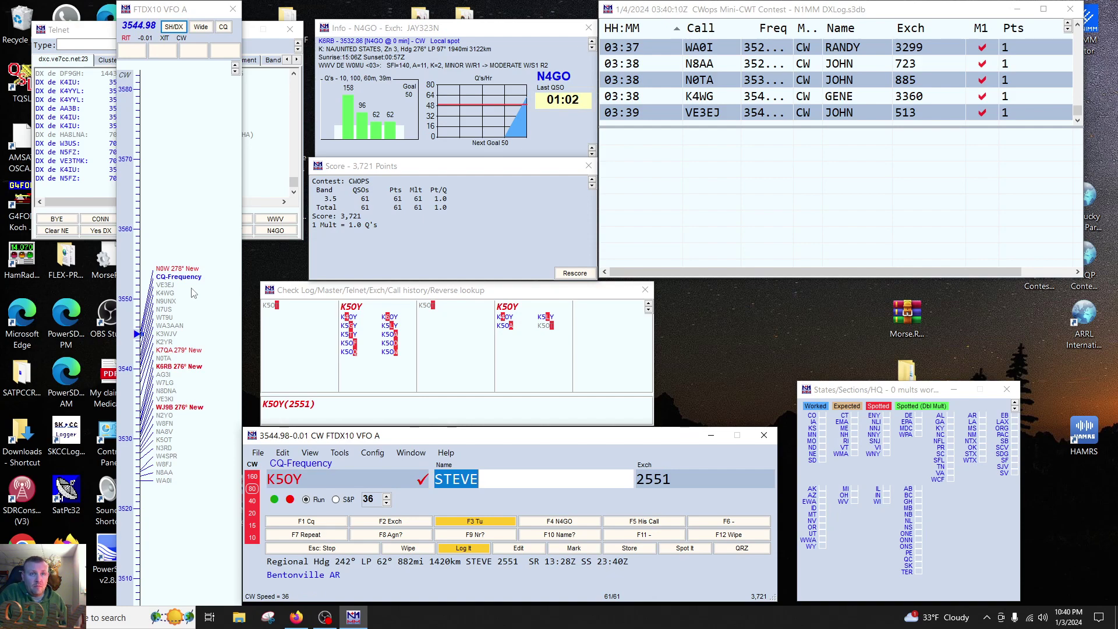
pyautogui.press('space')
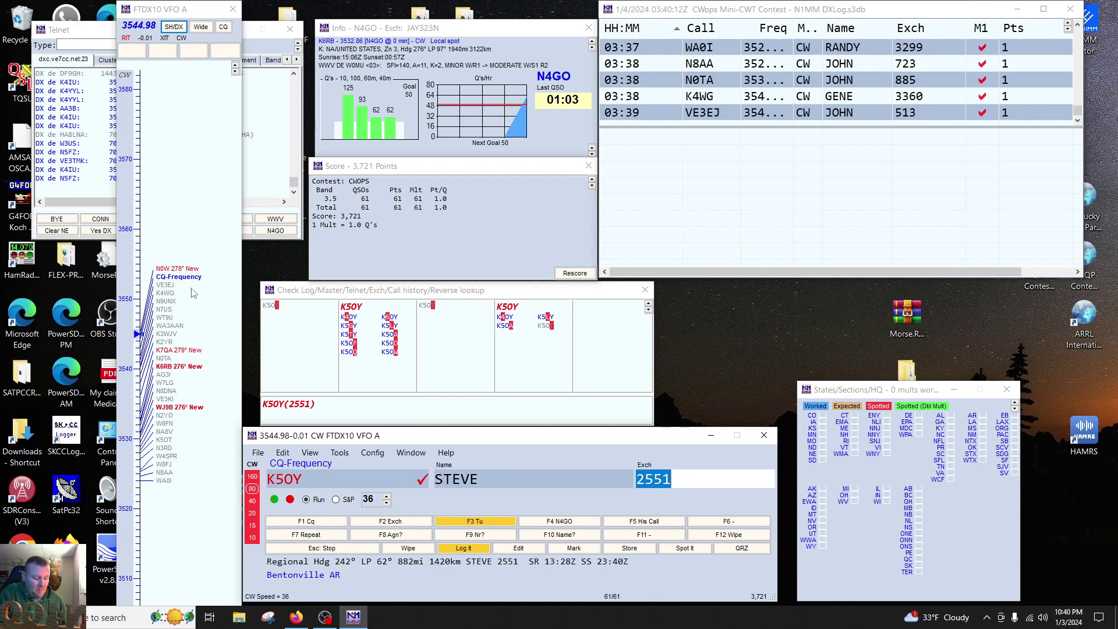
pyautogui.press('Return')
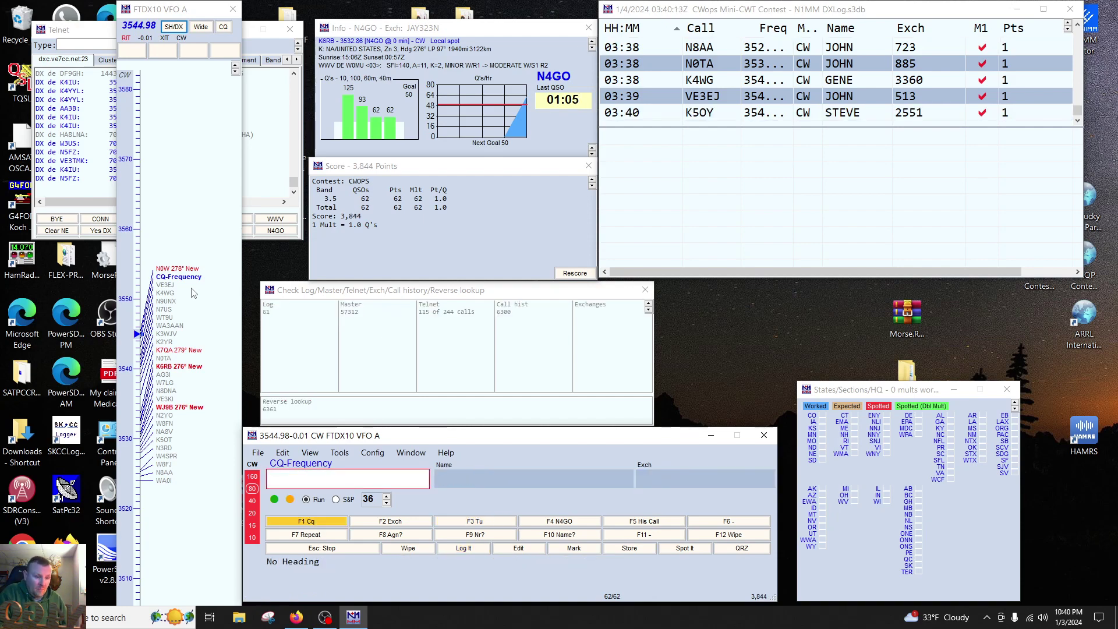
pyautogui.write('K')
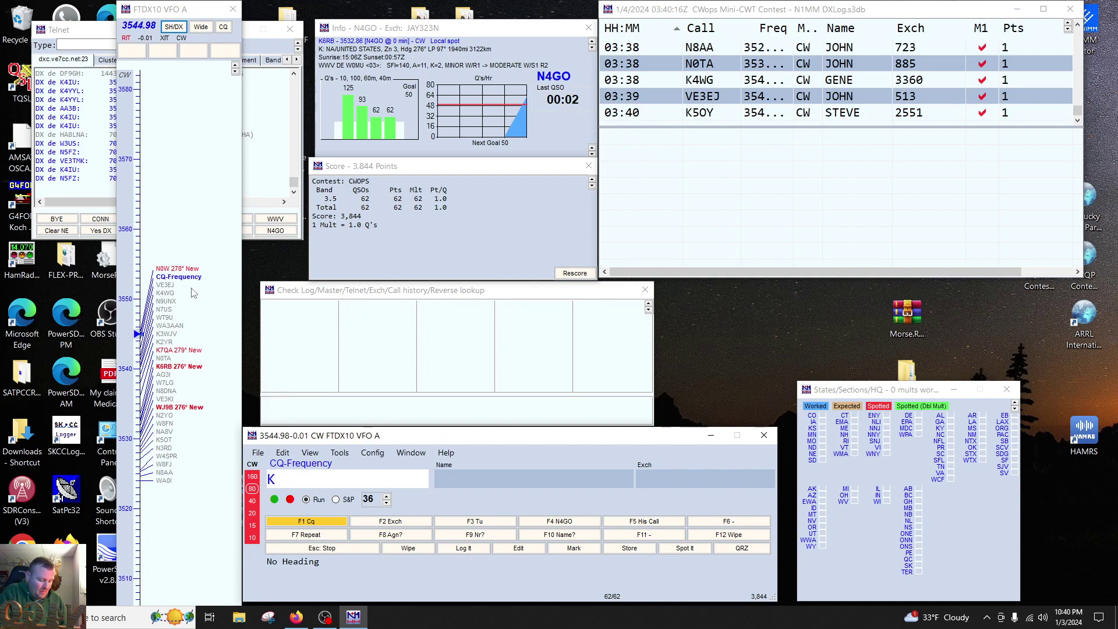
pyautogui.write('V')
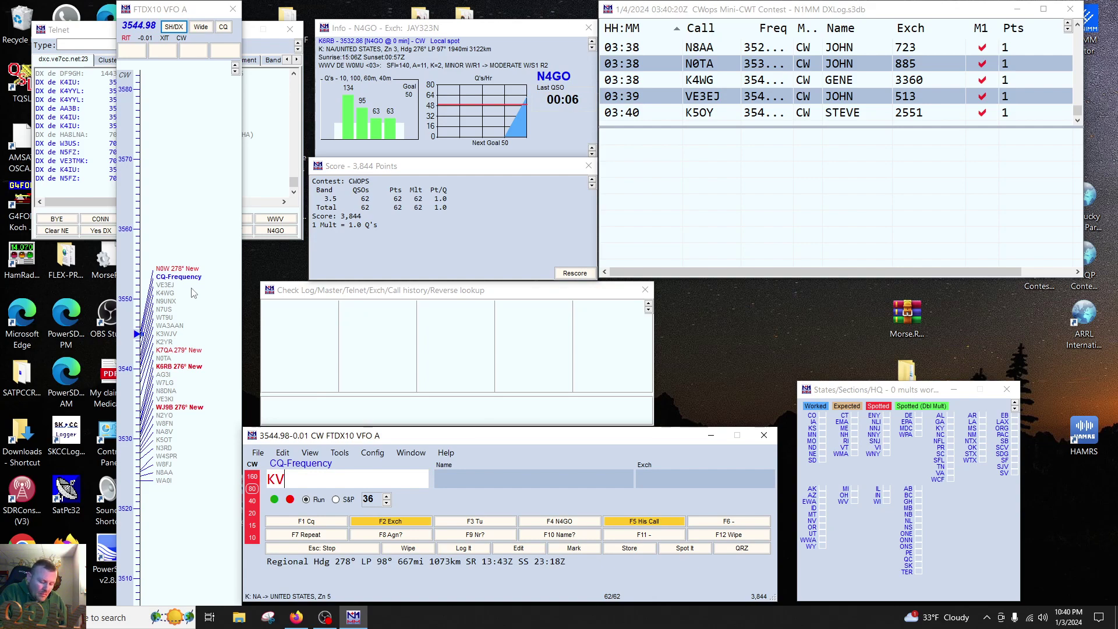
pyautogui.write('8Q')
pyautogui.press('Return')
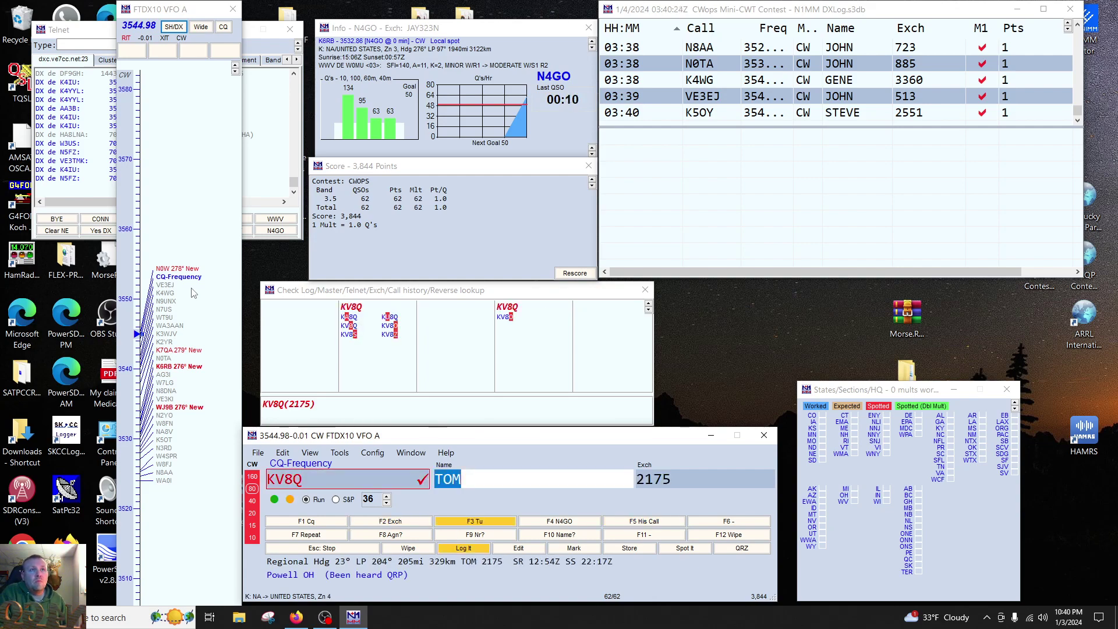
pyautogui.press('space')
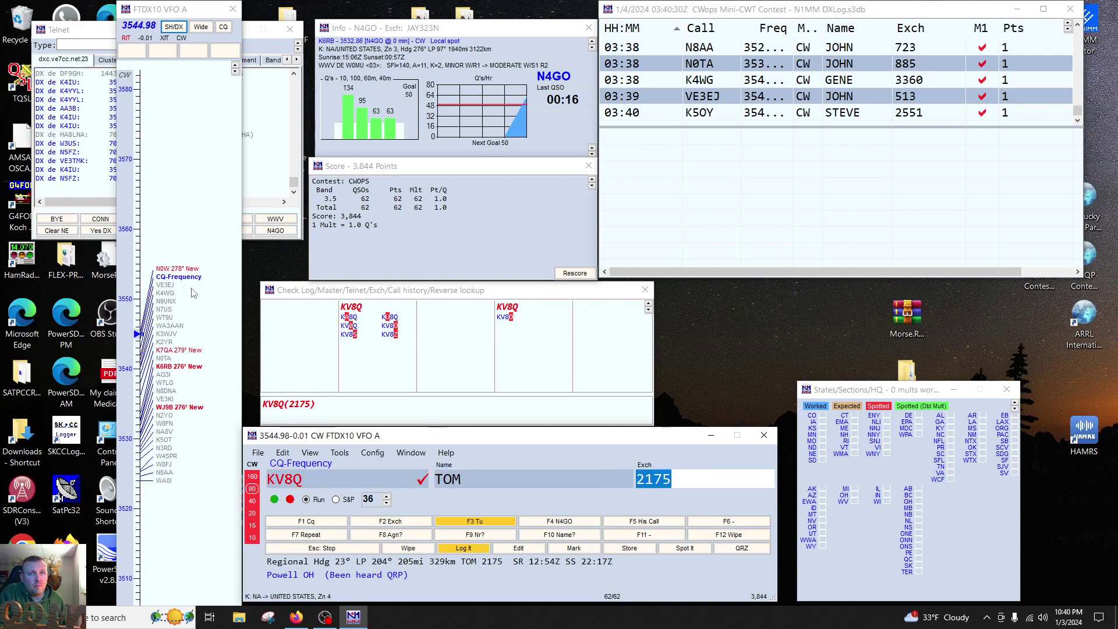
pyautogui.press('Return')
pyautogui.press('pagedown')
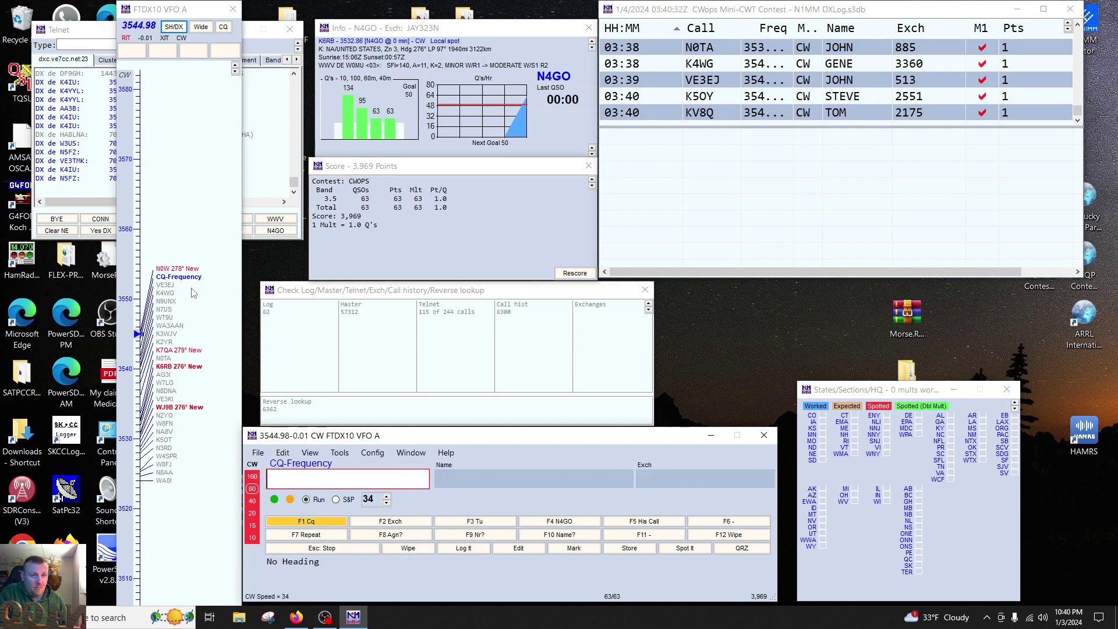
pyautogui.press('Return')
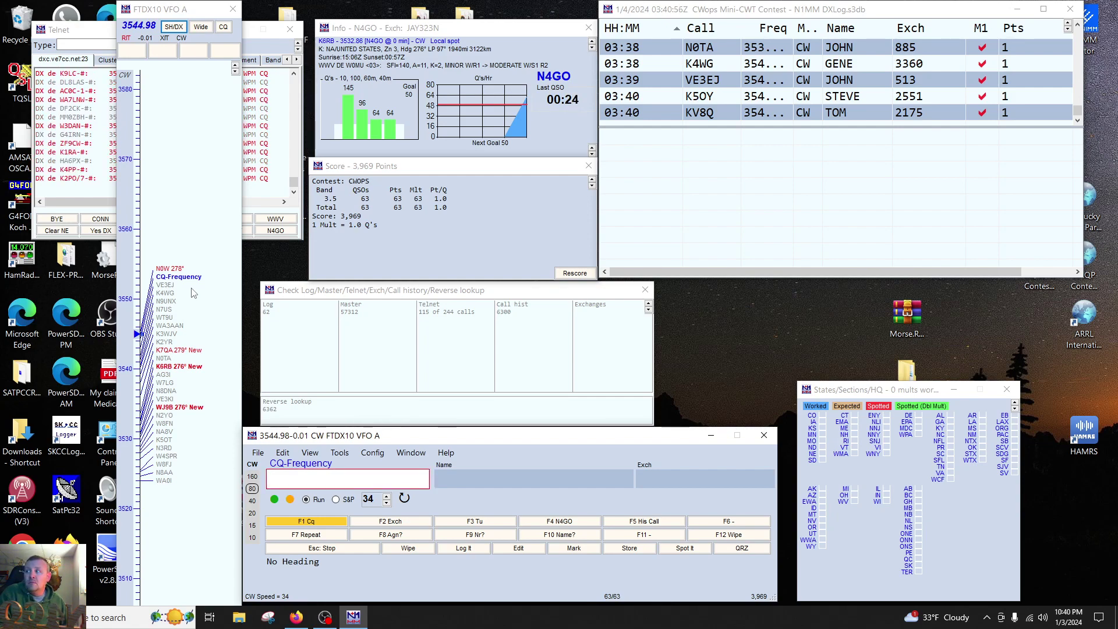
pyautogui.write('W')
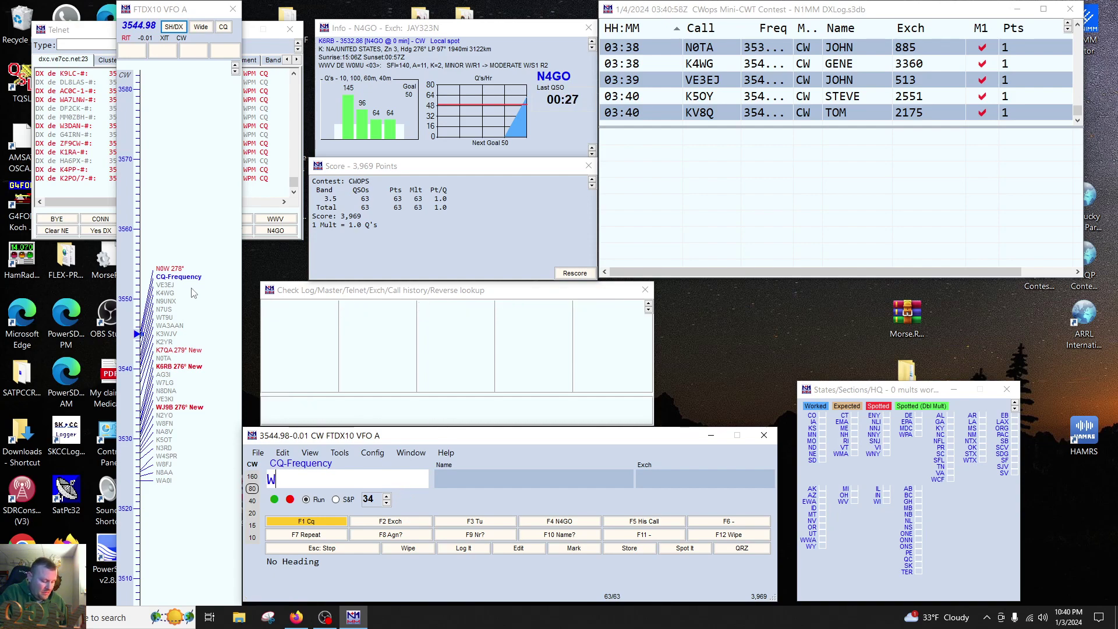
pyautogui.write('J')
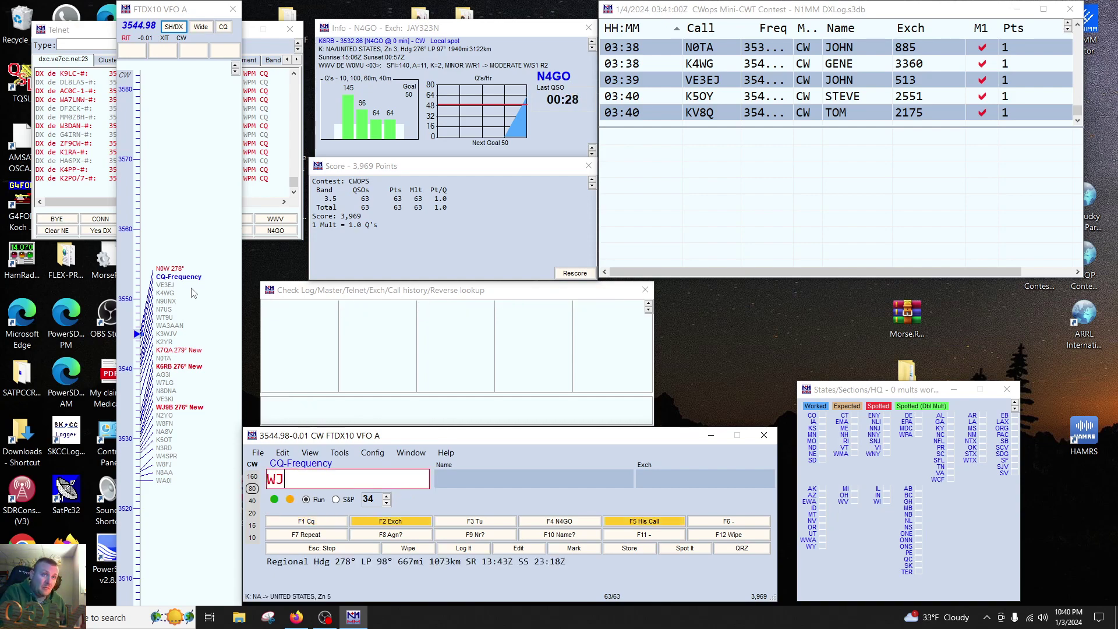
pyautogui.press('pageup')
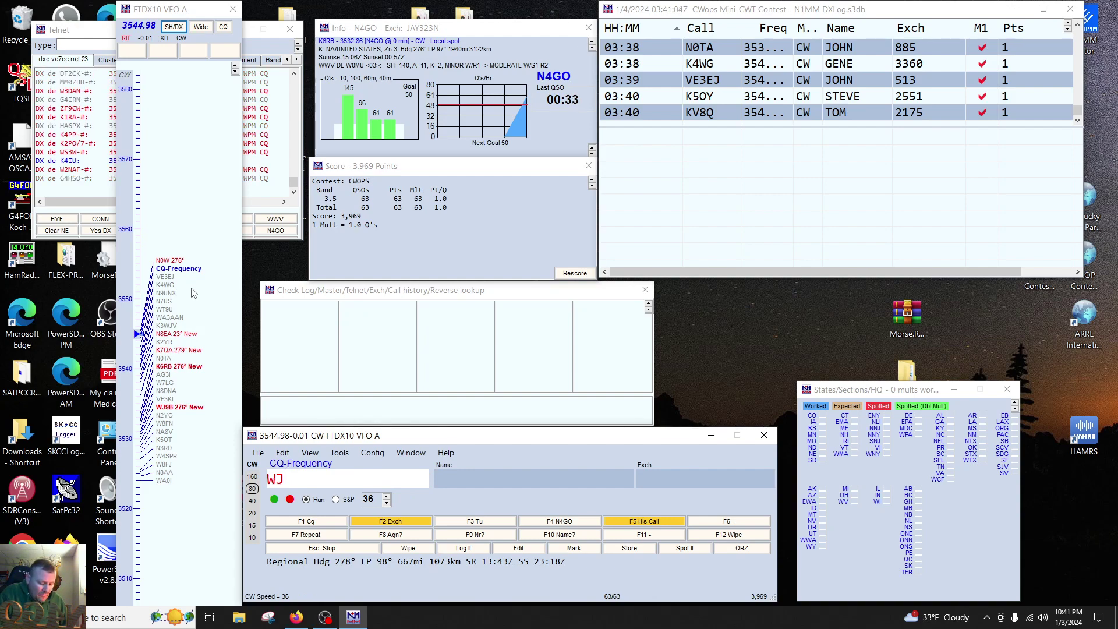
pyautogui.press('BackSpace')
pyautogui.write('1QK')
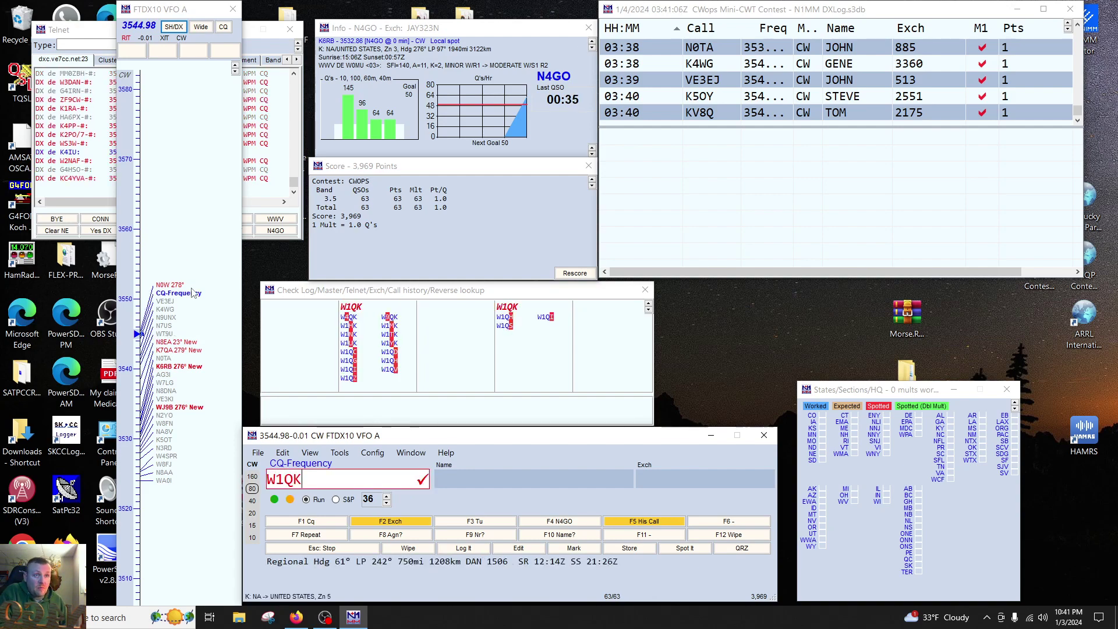
pyautogui.press('Return')
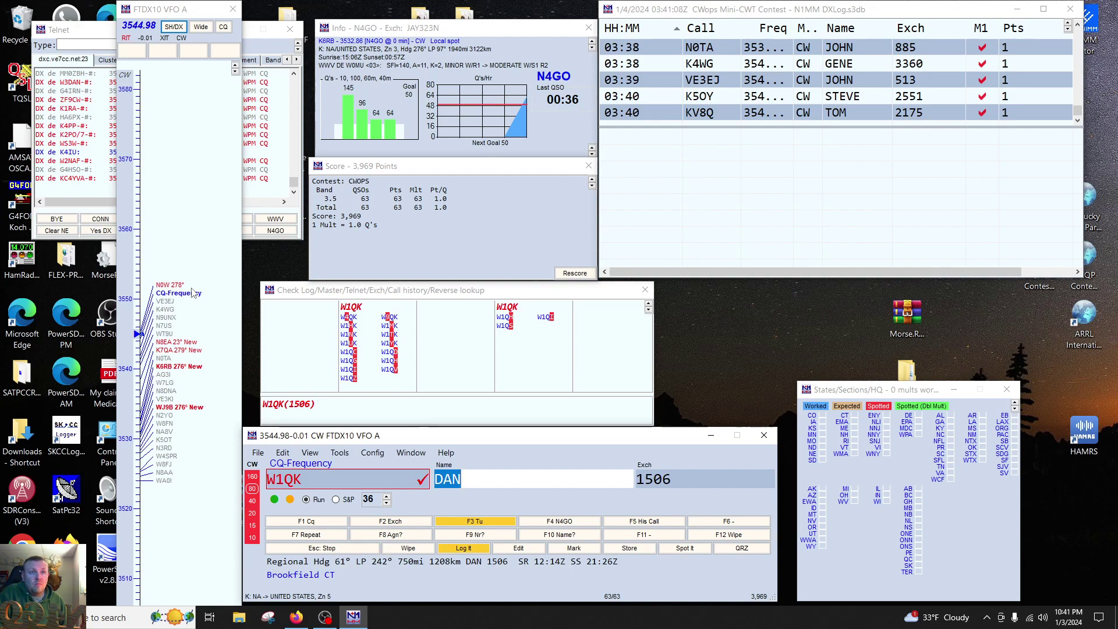
pyautogui.press('pageup')
pyautogui.press('pageup')
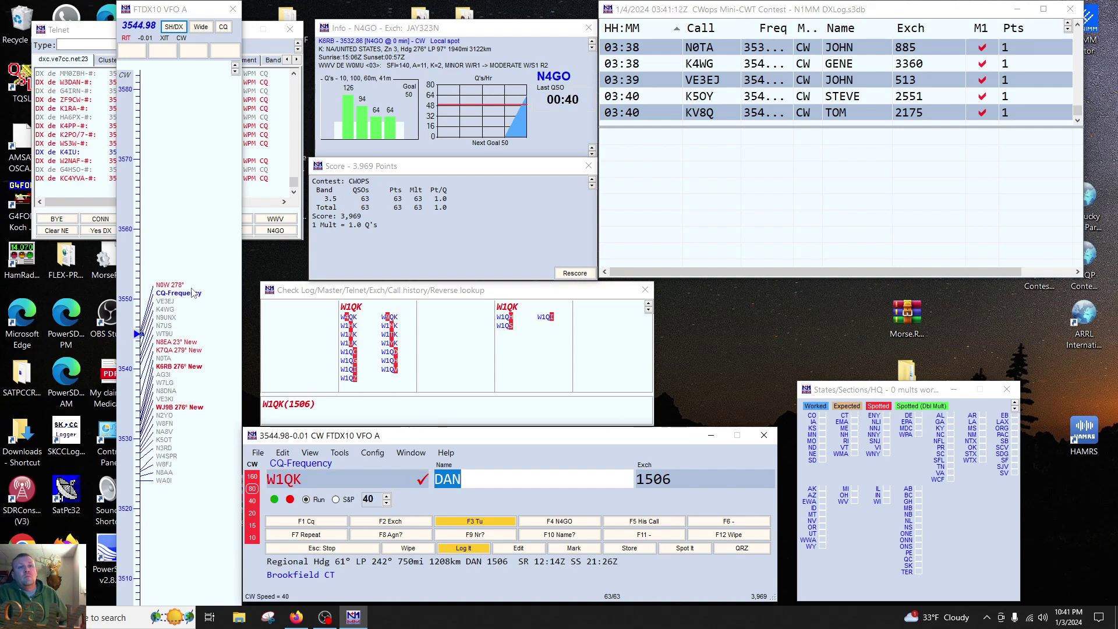
pyautogui.press('Tab')
pyautogui.press('Return')
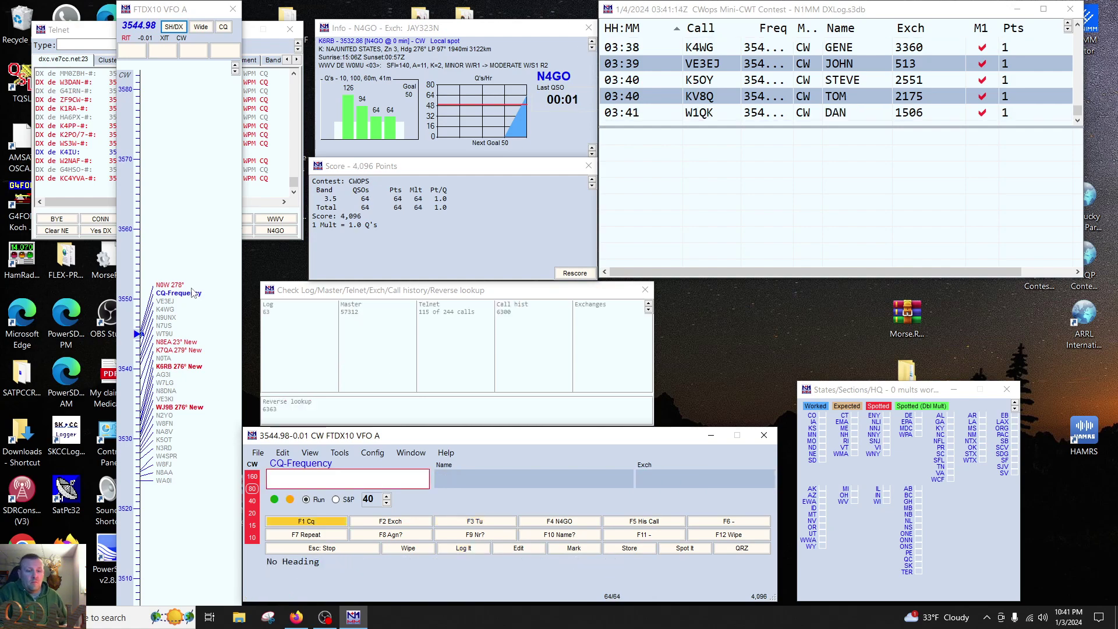
pyautogui.press('pagedown')
pyautogui.press('pagedown')
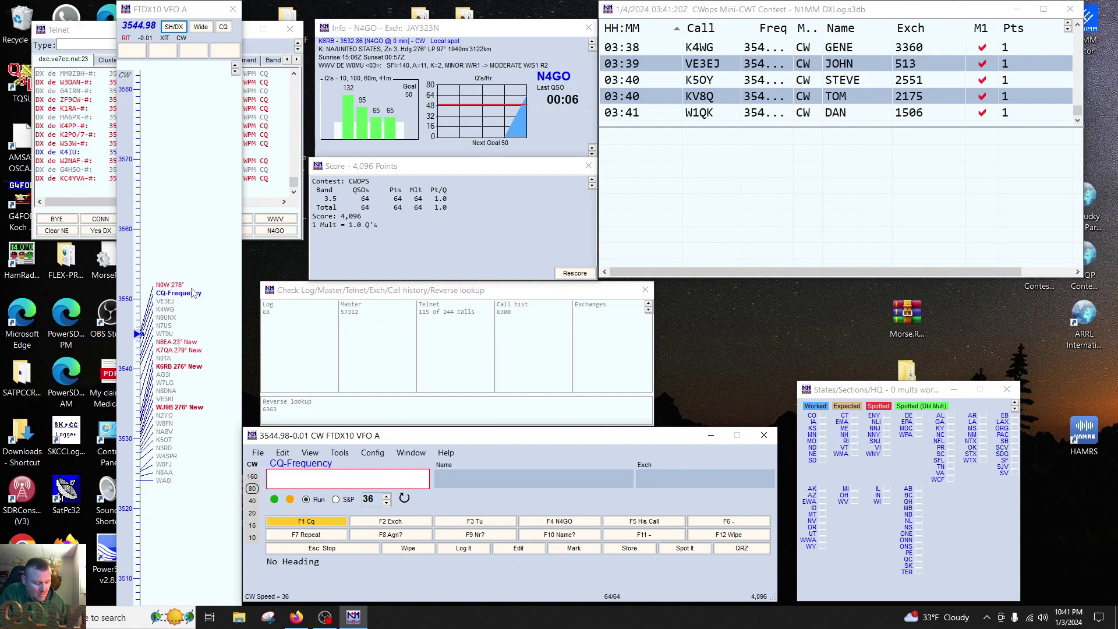
pyautogui.write('K')
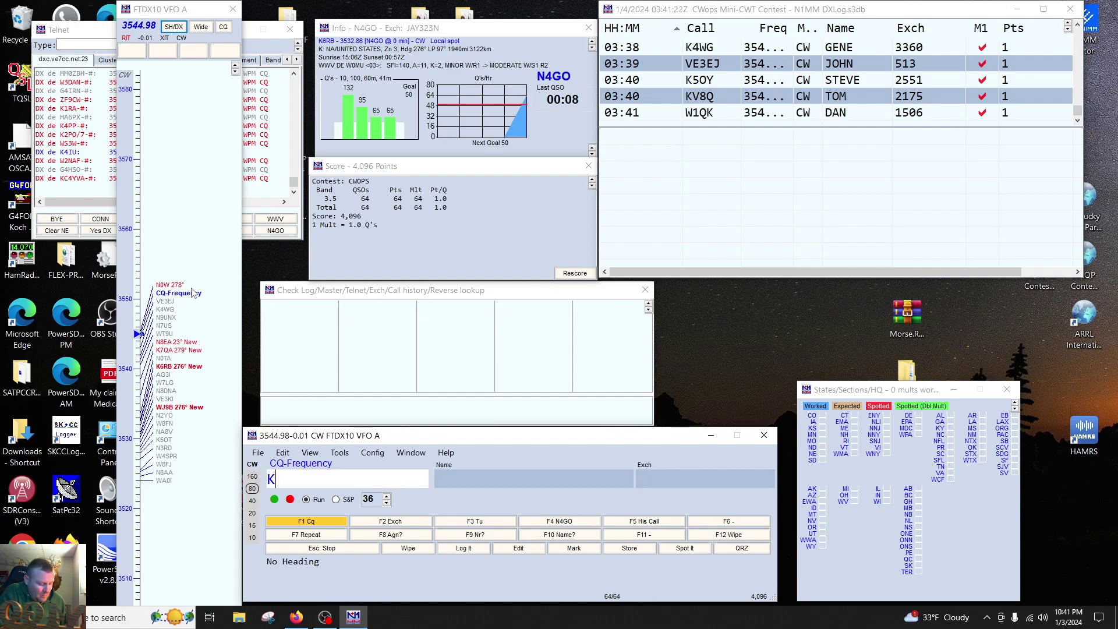
pyautogui.write('2JT')
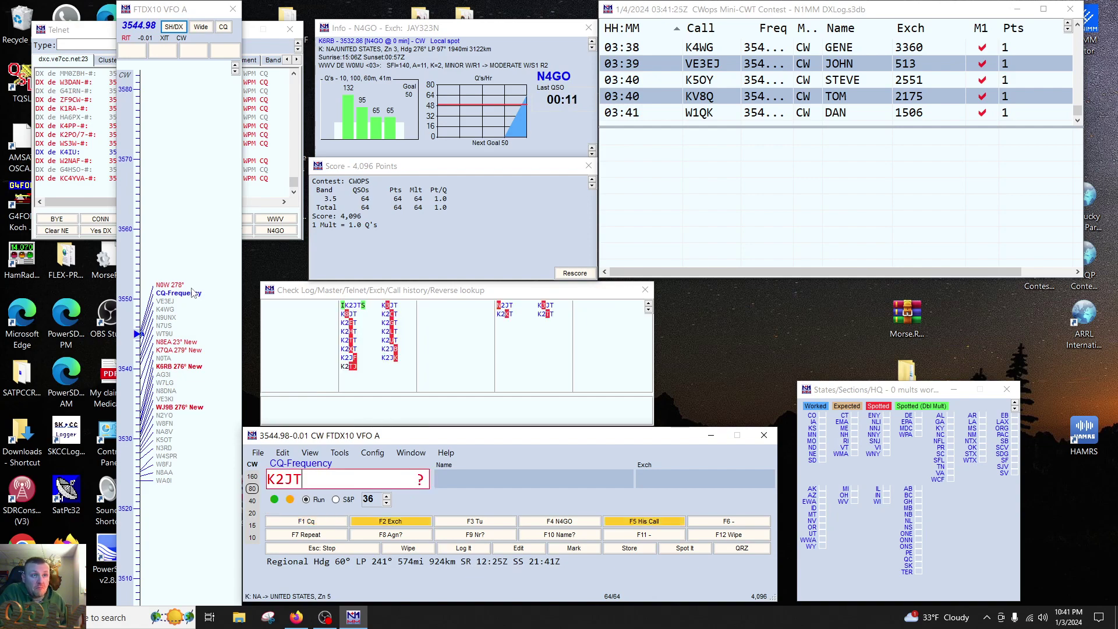
pyautogui.press('Return')
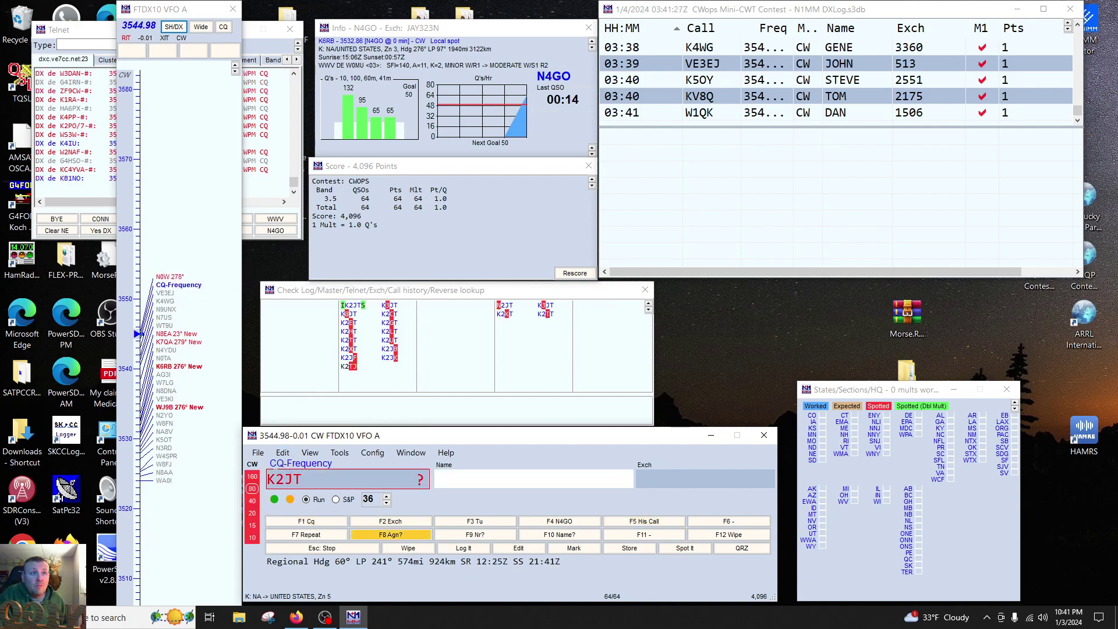
# Step: Correct the entered call to K3JT and log the contact with the prefilled name and exchange 1398
pyautogui.click(282, 481)
pyautogui.press('BackSpace')
pyautogui.write('3')
pyautogui.press('Return')
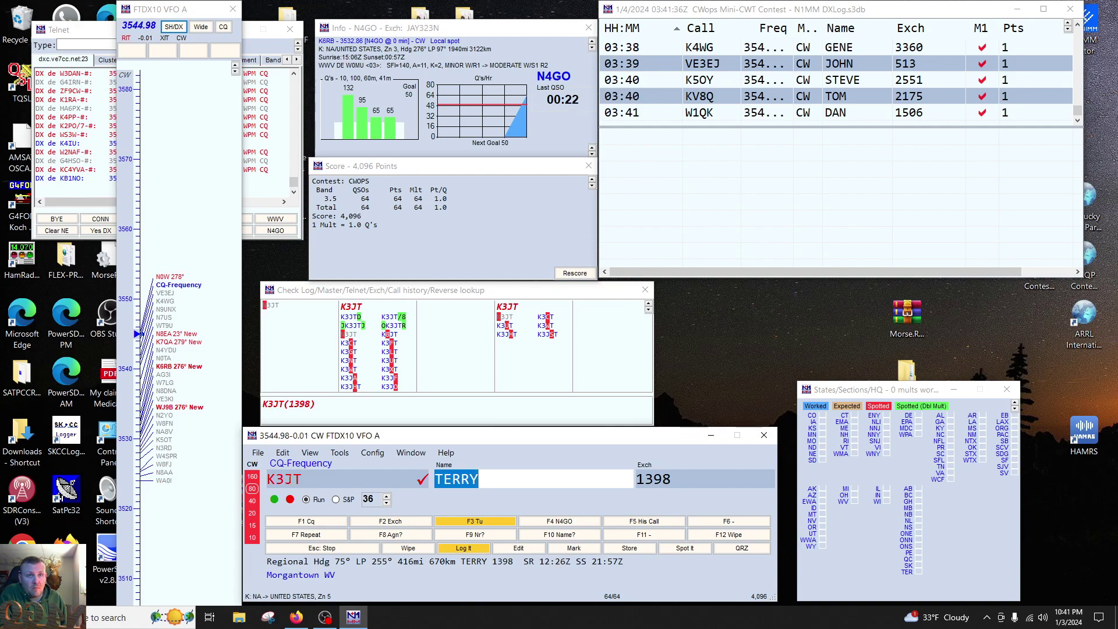
pyautogui.press('Return')
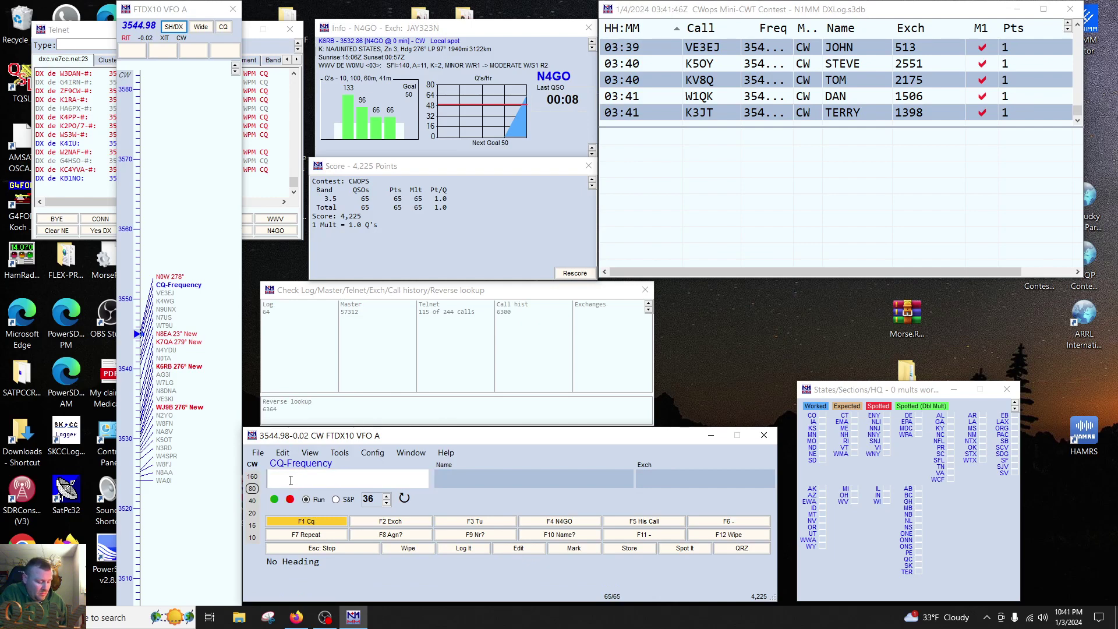
# Step: Answer the caller VE3KIU and log the contact with the prefilled name and exchange 3077
pyautogui.write('VE3')
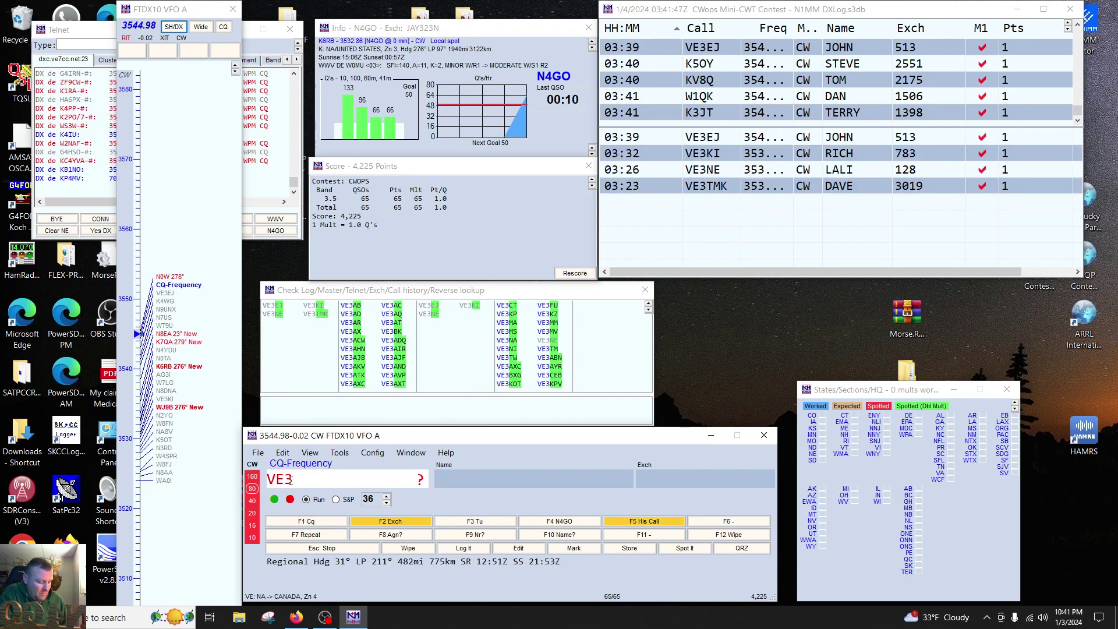
pyautogui.write('KIU')
pyautogui.press('Return')
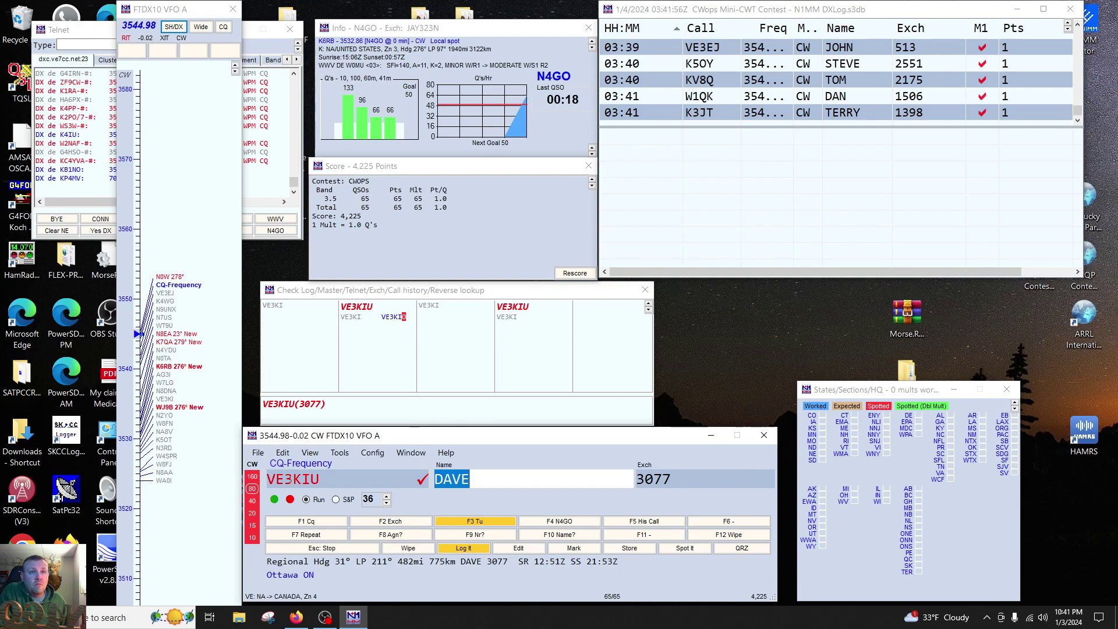
pyautogui.press('Tab')
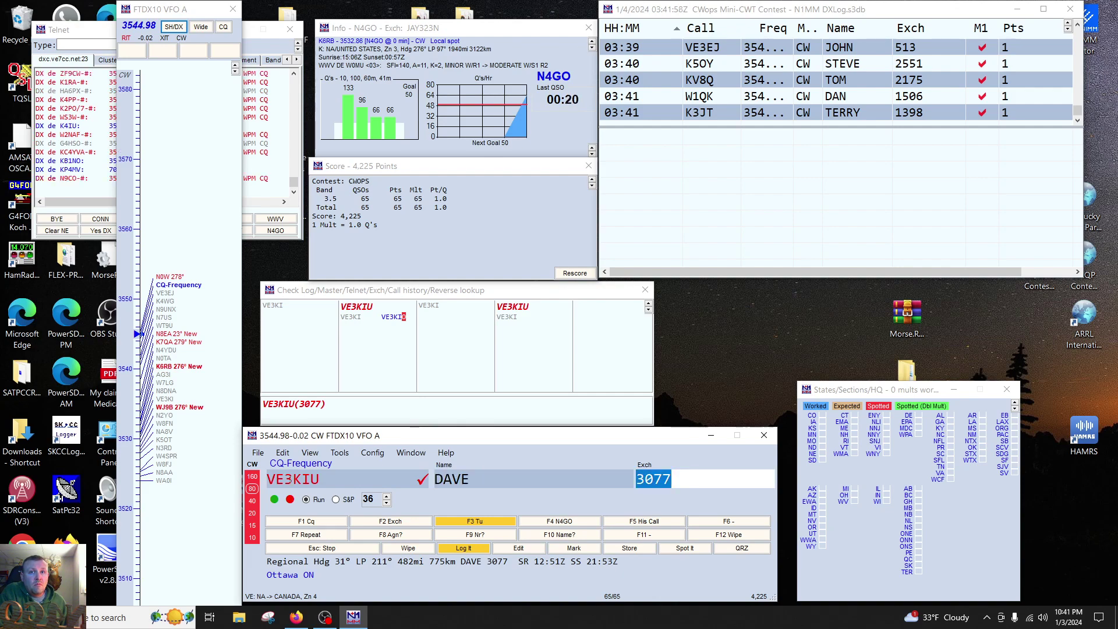
pyautogui.press('Return')
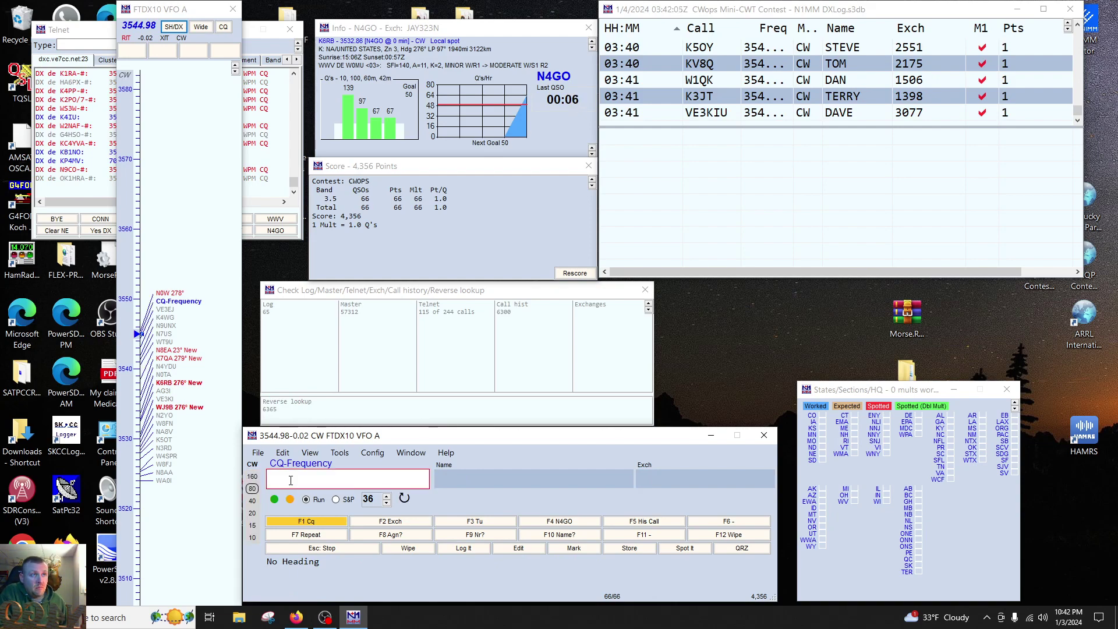
pyautogui.write('AA')
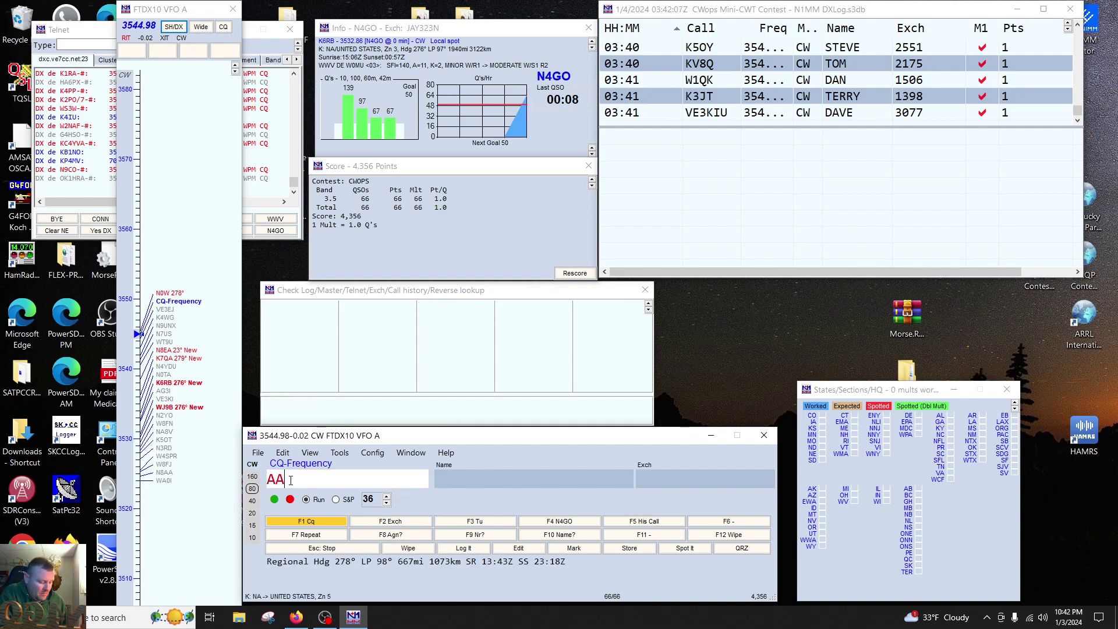
pyautogui.write('4')
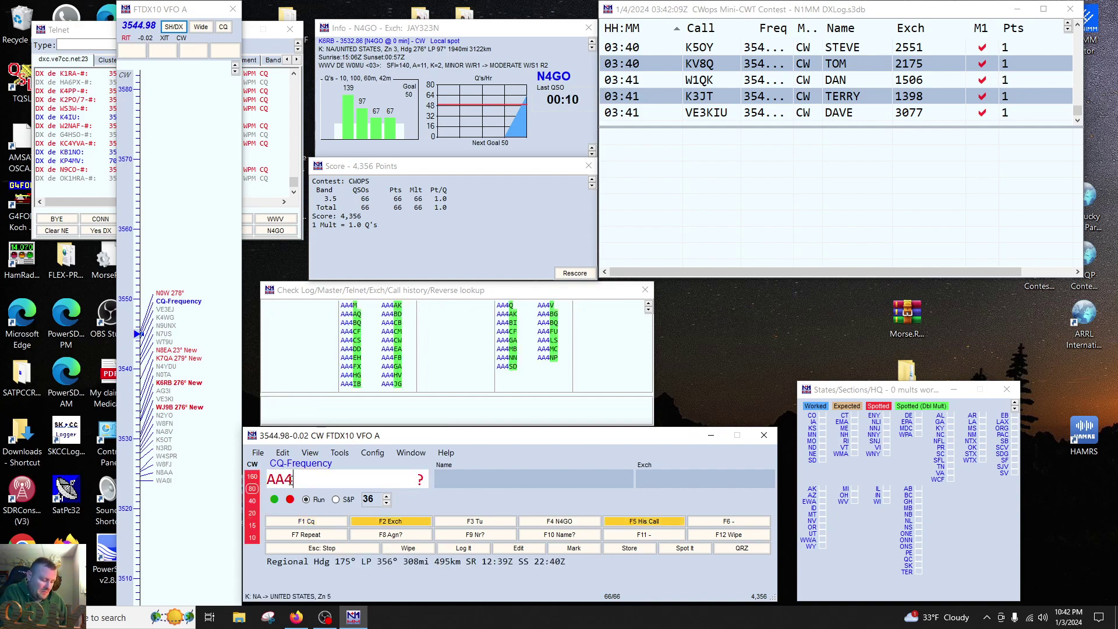
pyautogui.write('S')
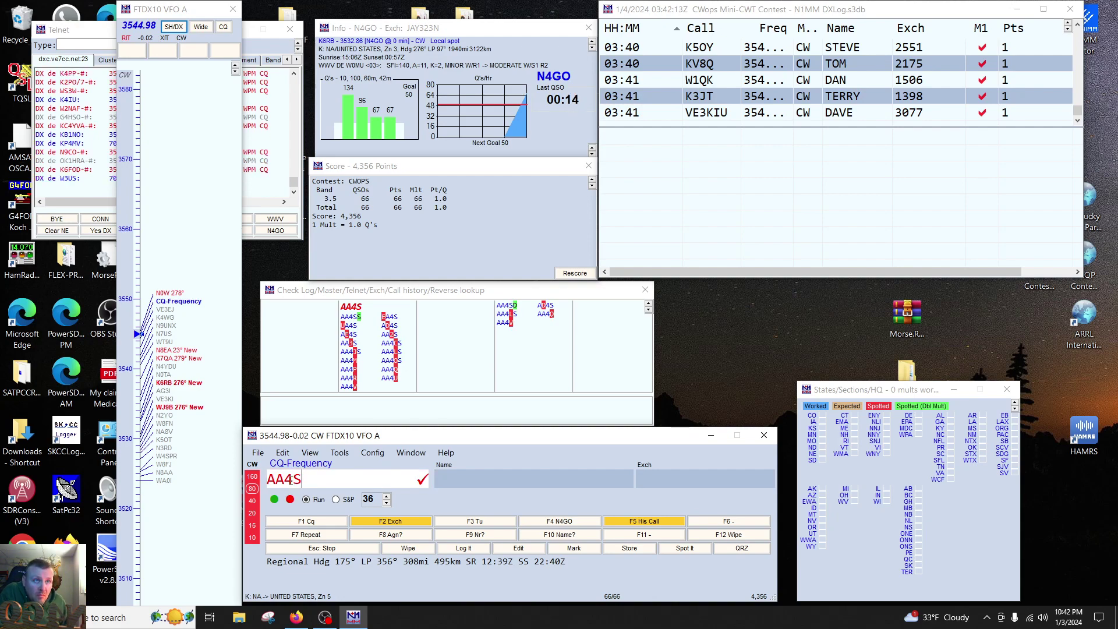
pyautogui.press('BackSpace')
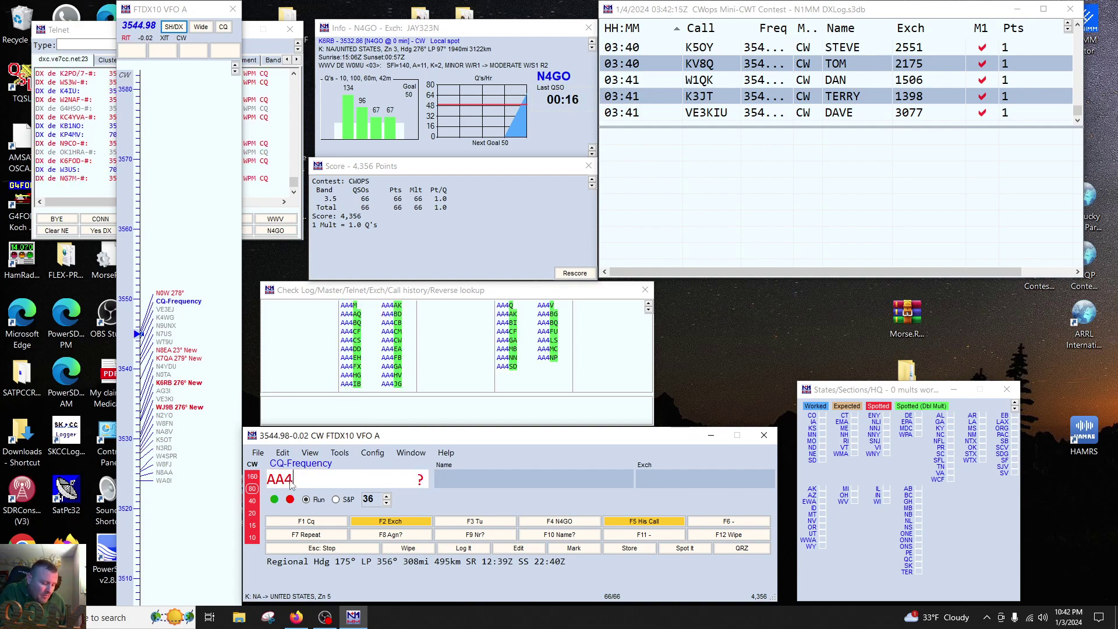
pyautogui.write('IL')
pyautogui.press('space')
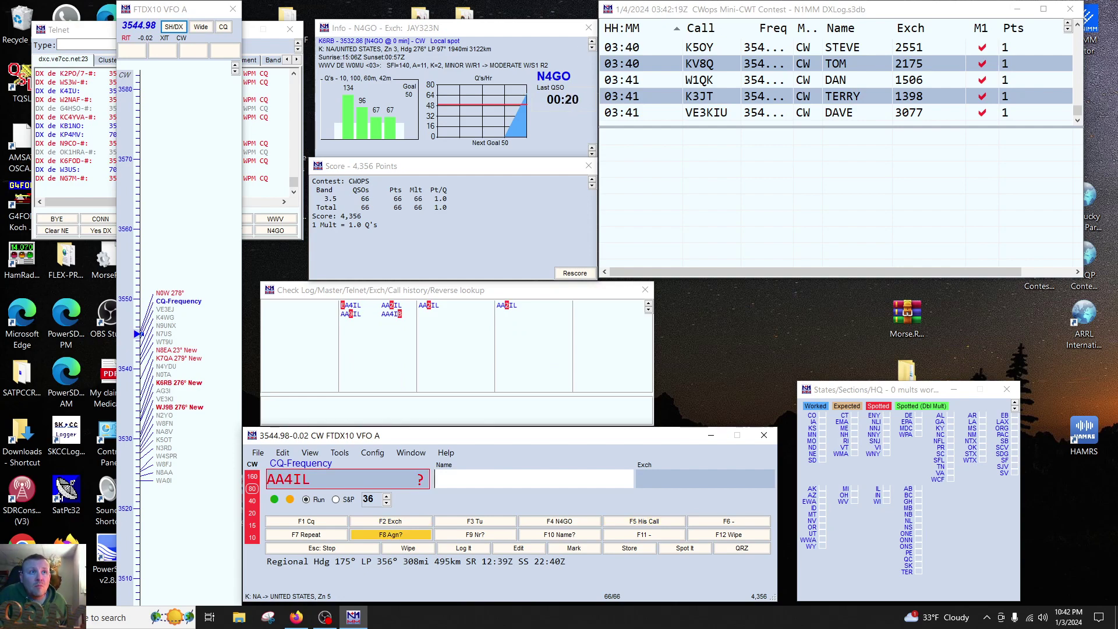
pyautogui.click(321, 479)
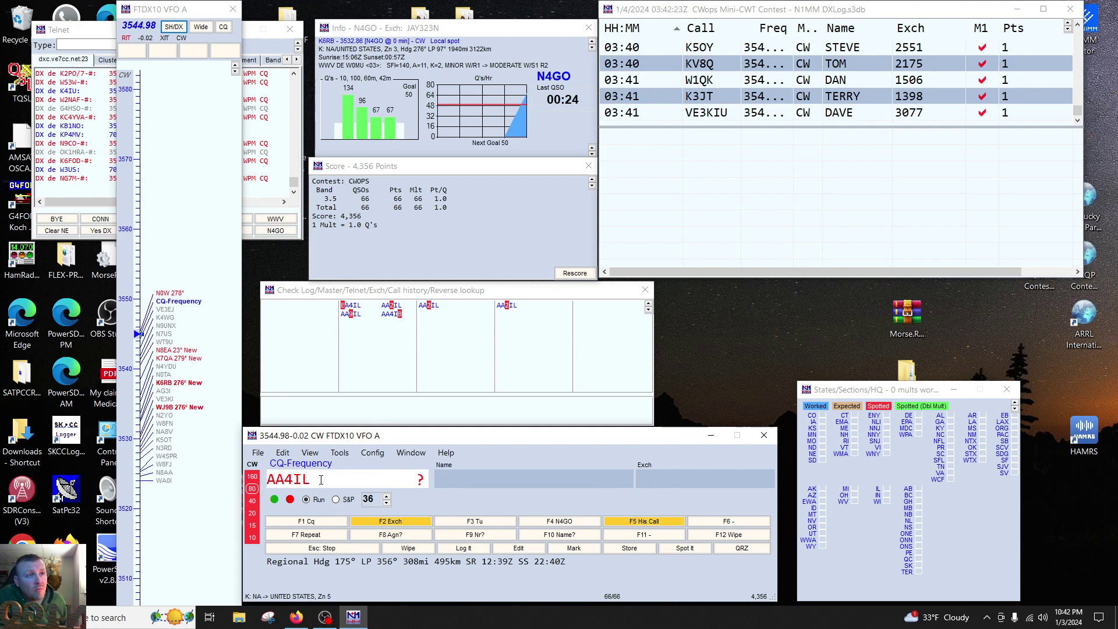
pyautogui.press('BackSpace')
pyautogui.press('BackSpace')
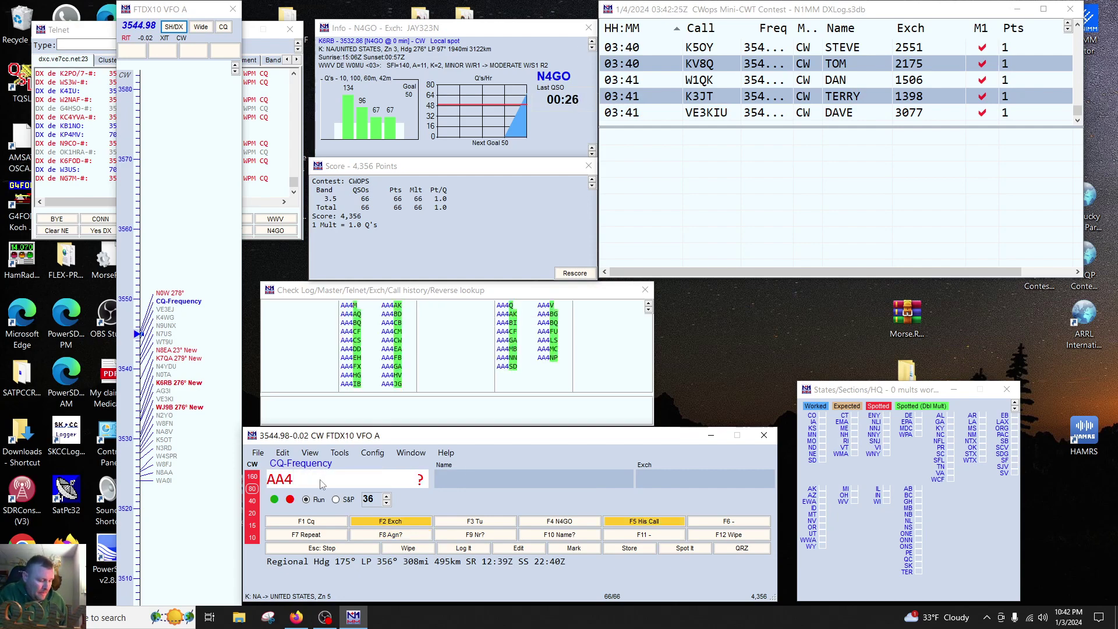
pyautogui.write('SD')
pyautogui.press('space')
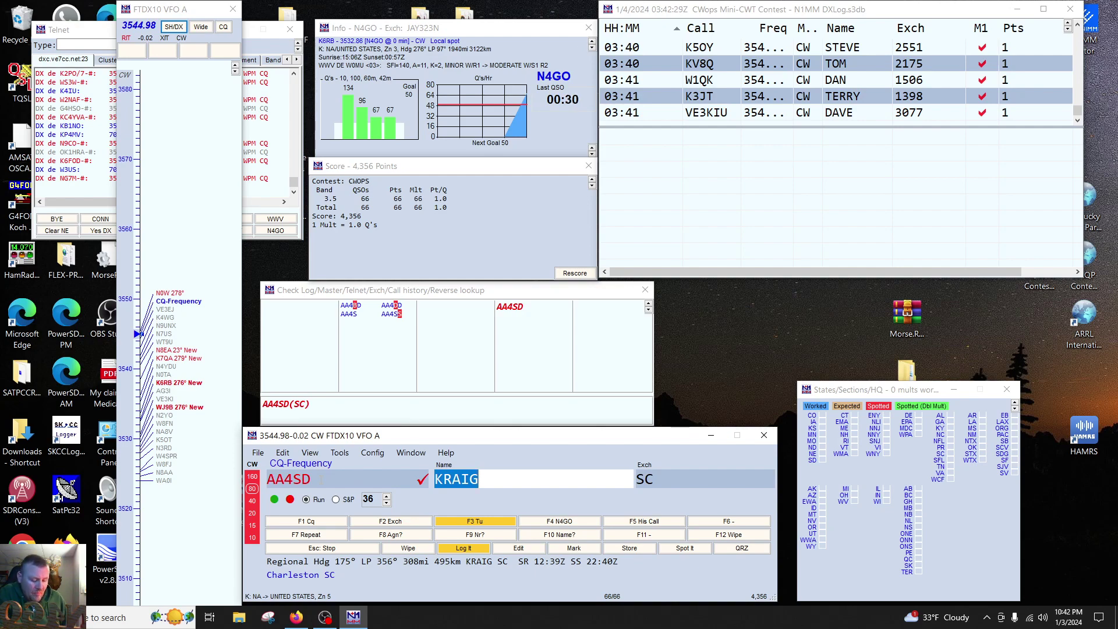
pyautogui.press('pagedown')
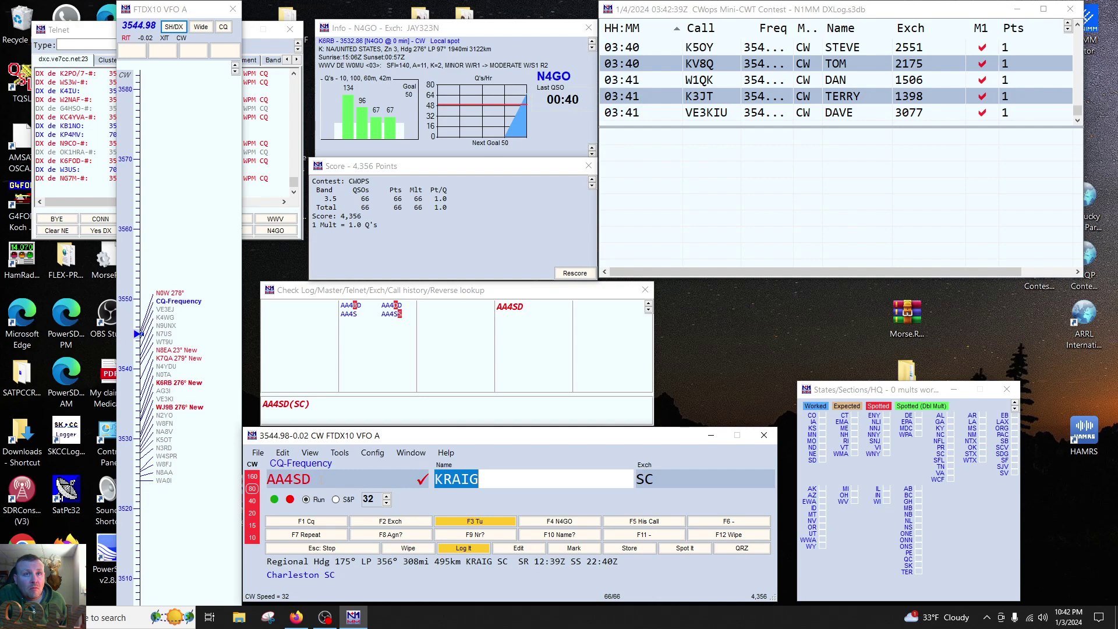
pyautogui.press('Tab')
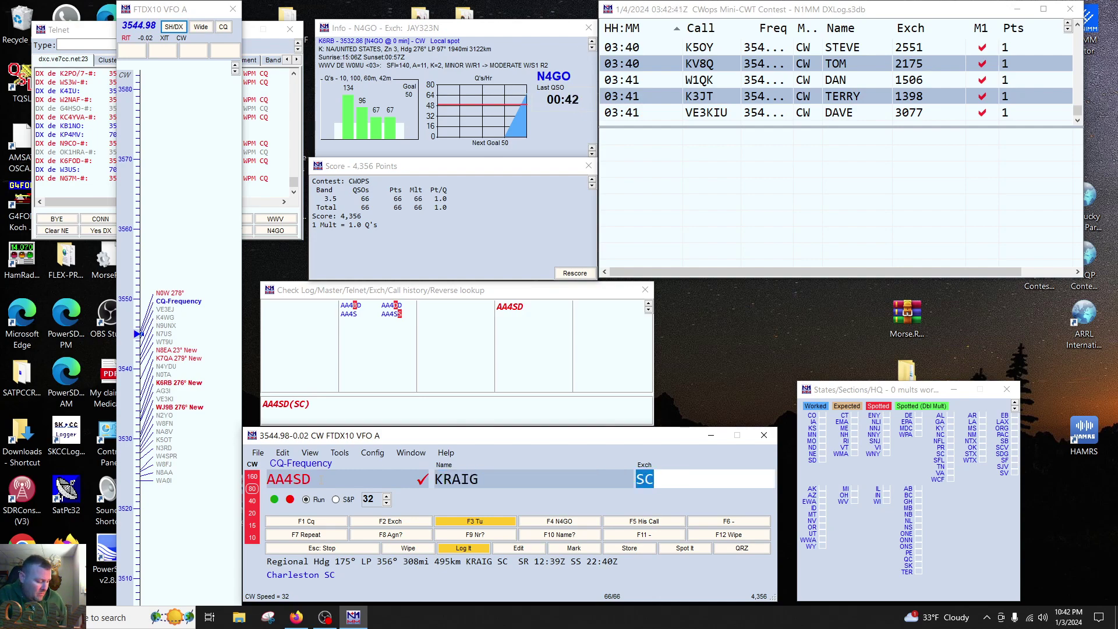
pyautogui.write('CWT')
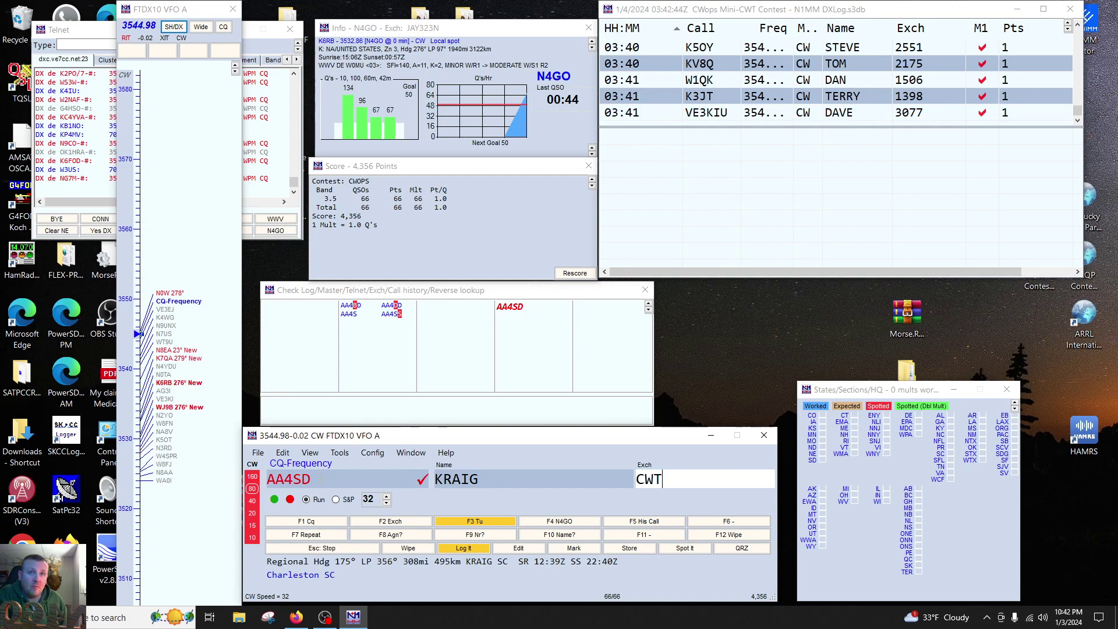
pyautogui.press('Return')
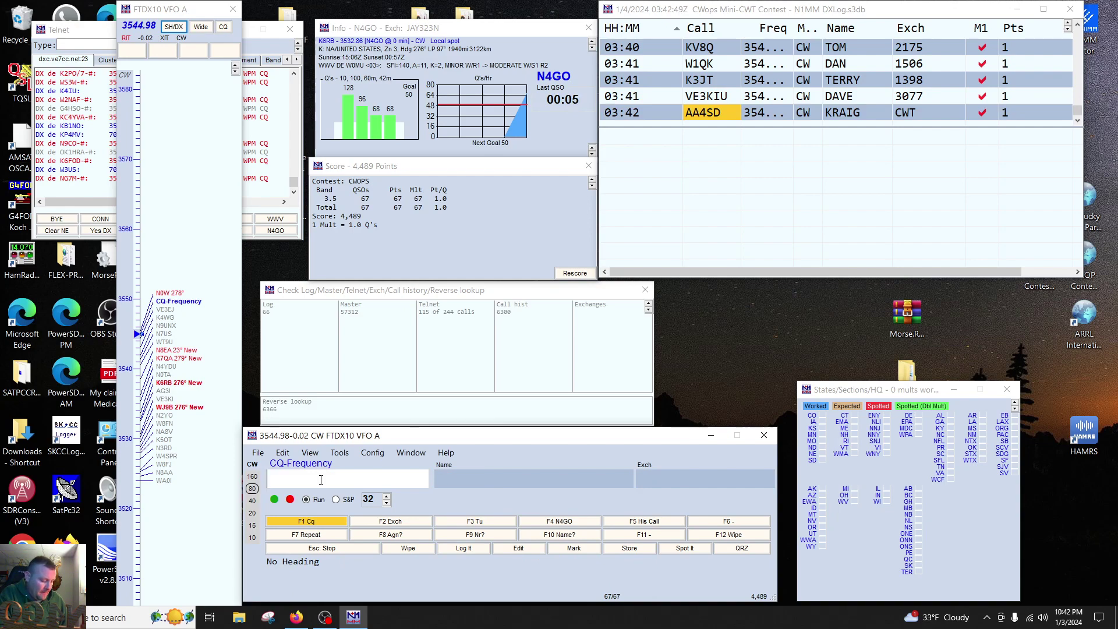
pyautogui.write('LEY')
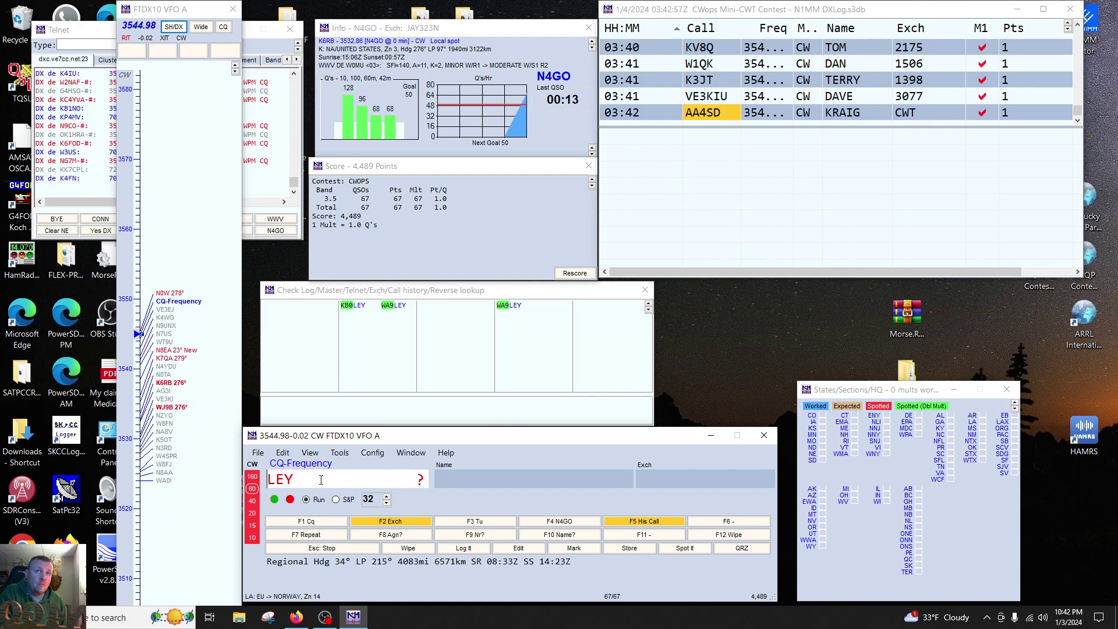
pyautogui.press('F12')
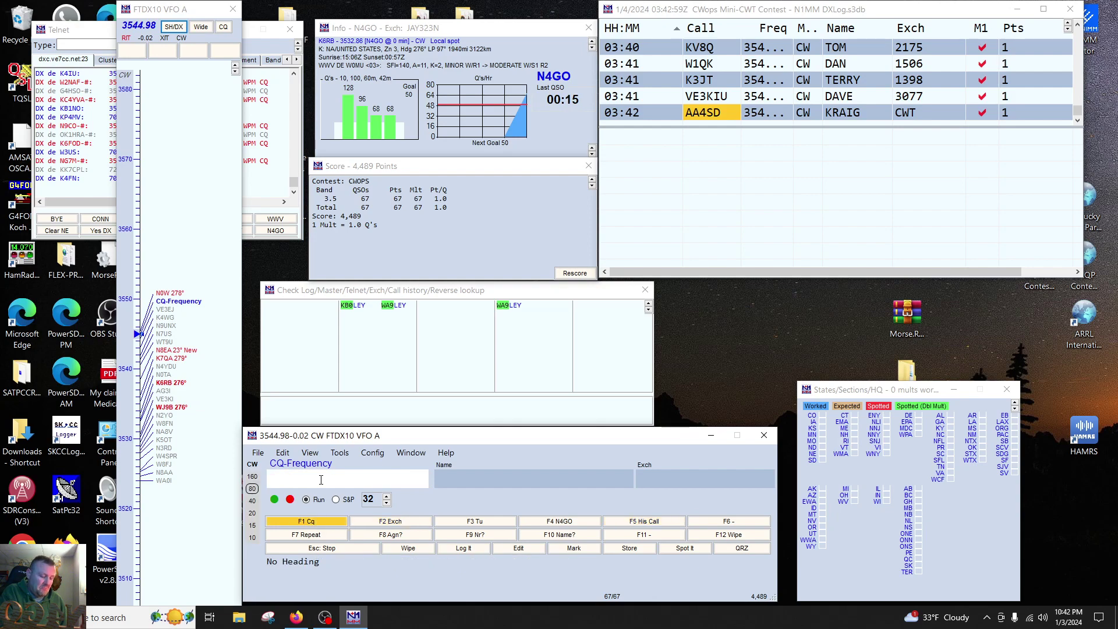
pyautogui.write('WA9')
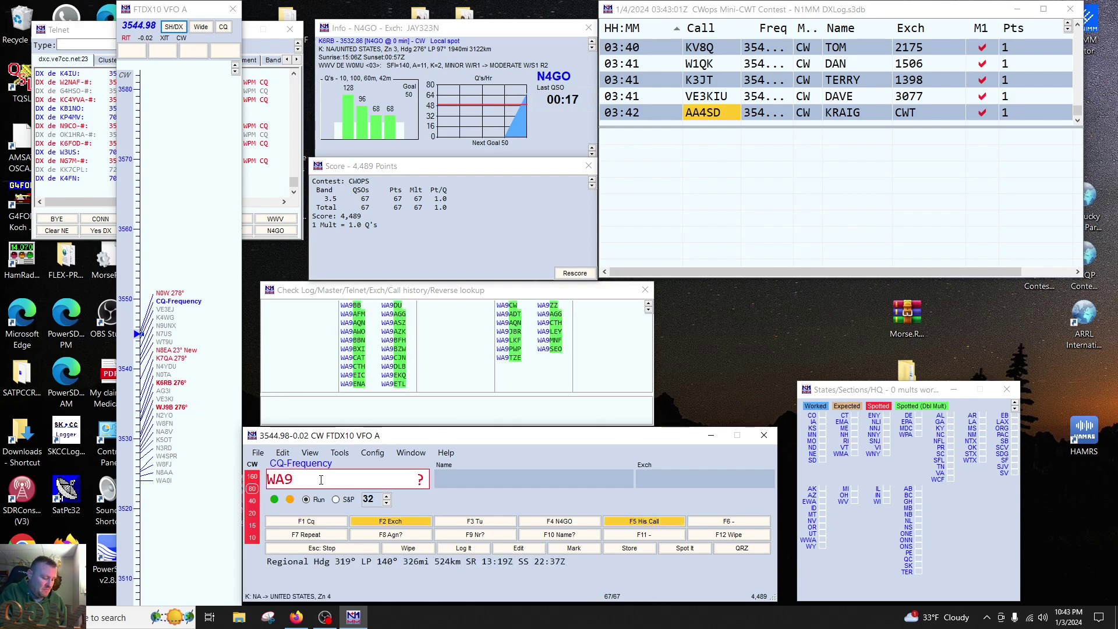
pyautogui.write('KLEY')
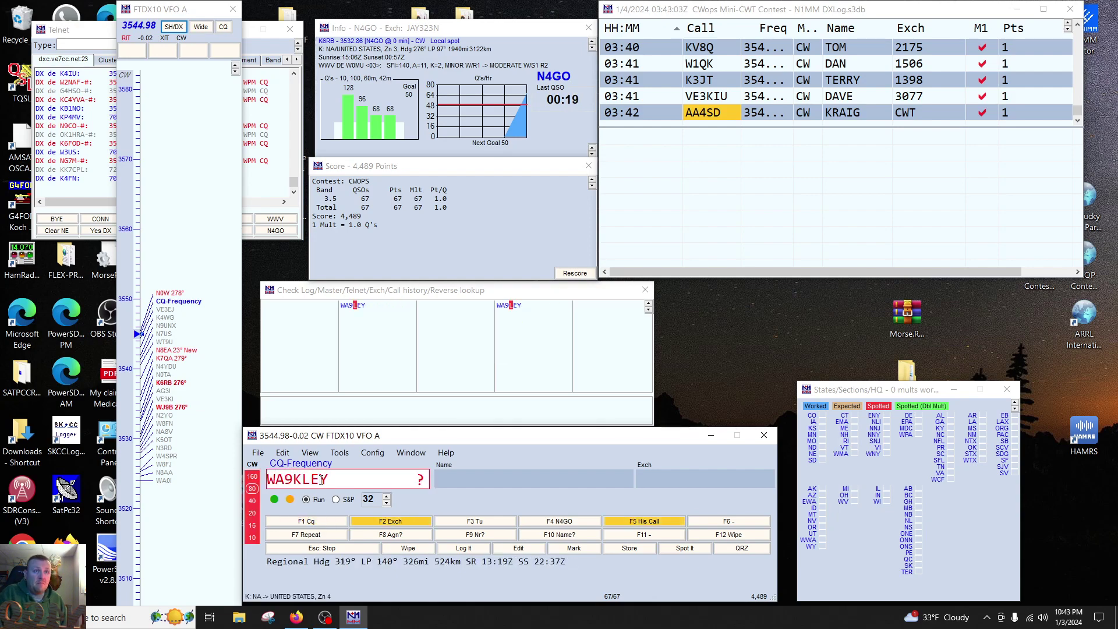
pyautogui.press('Return')
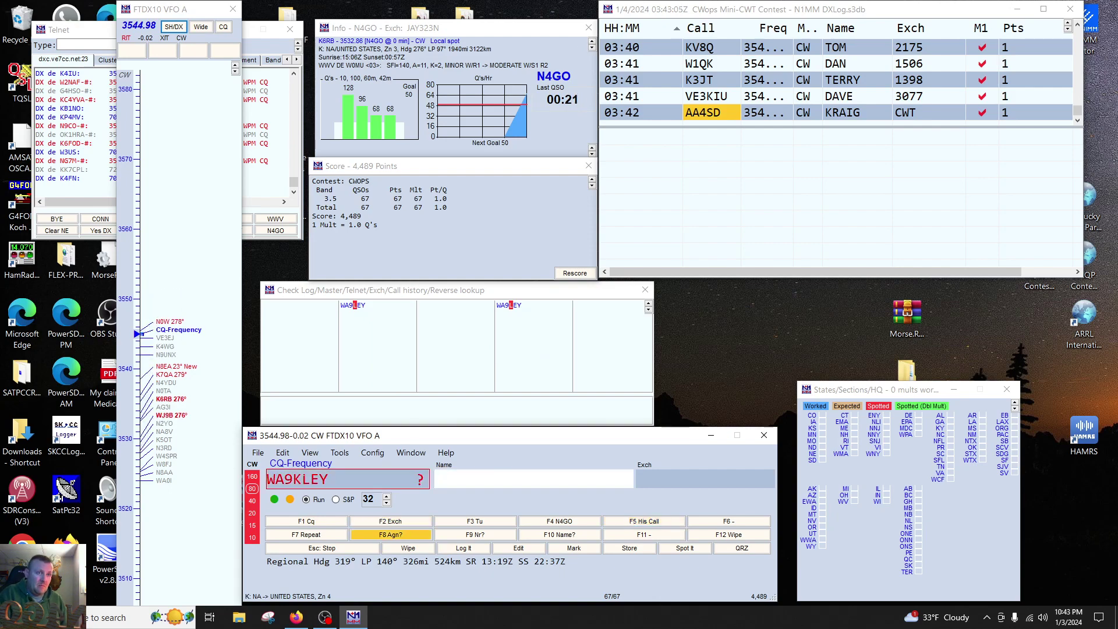
pyautogui.click(313, 478)
pyautogui.press('BackSpace')
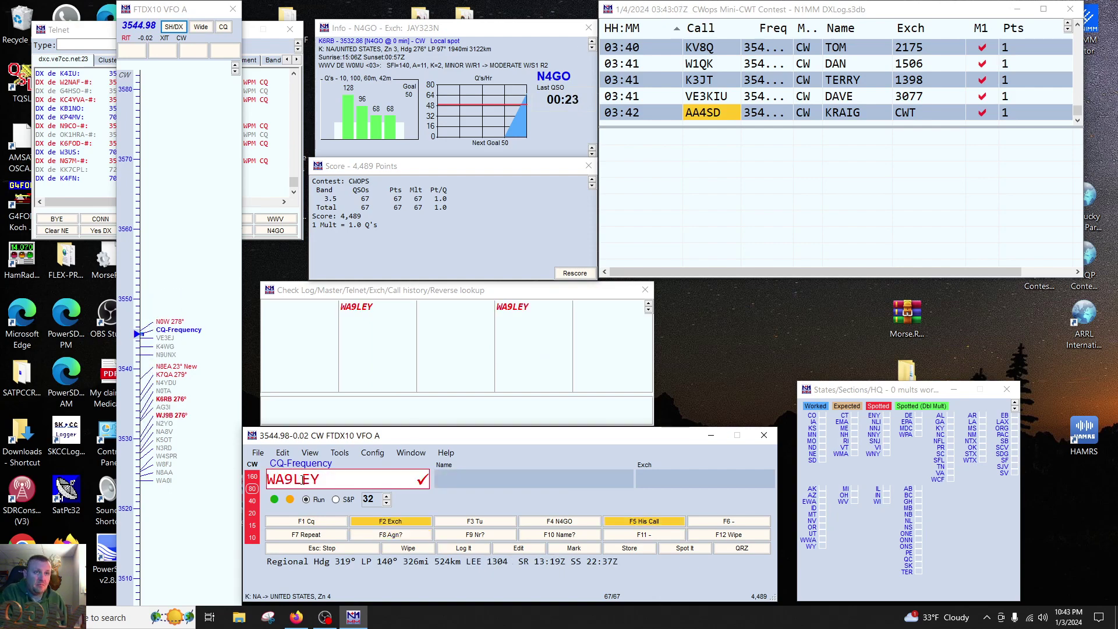
pyautogui.press('Return')
pyautogui.press('pageup')
pyautogui.press('pageup')
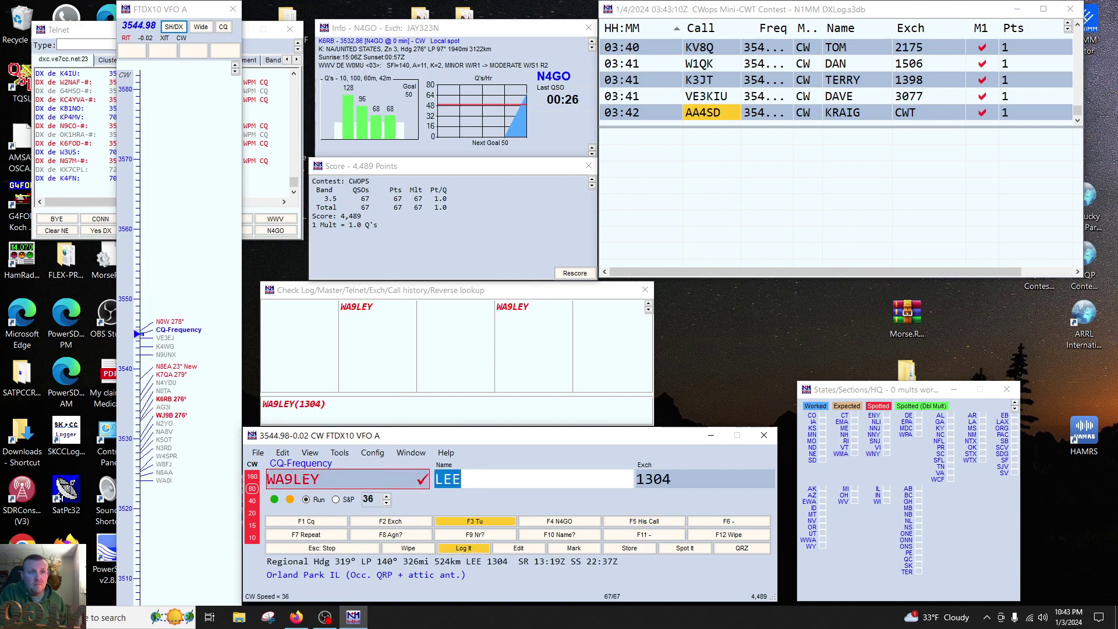
pyautogui.press('F5')
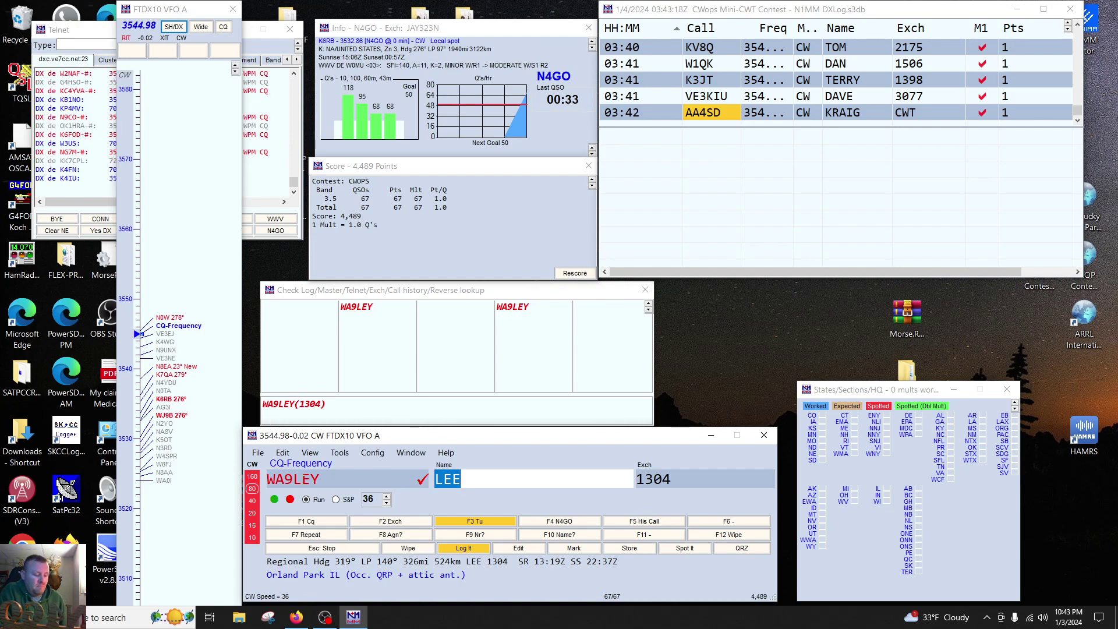
pyautogui.press('Tab')
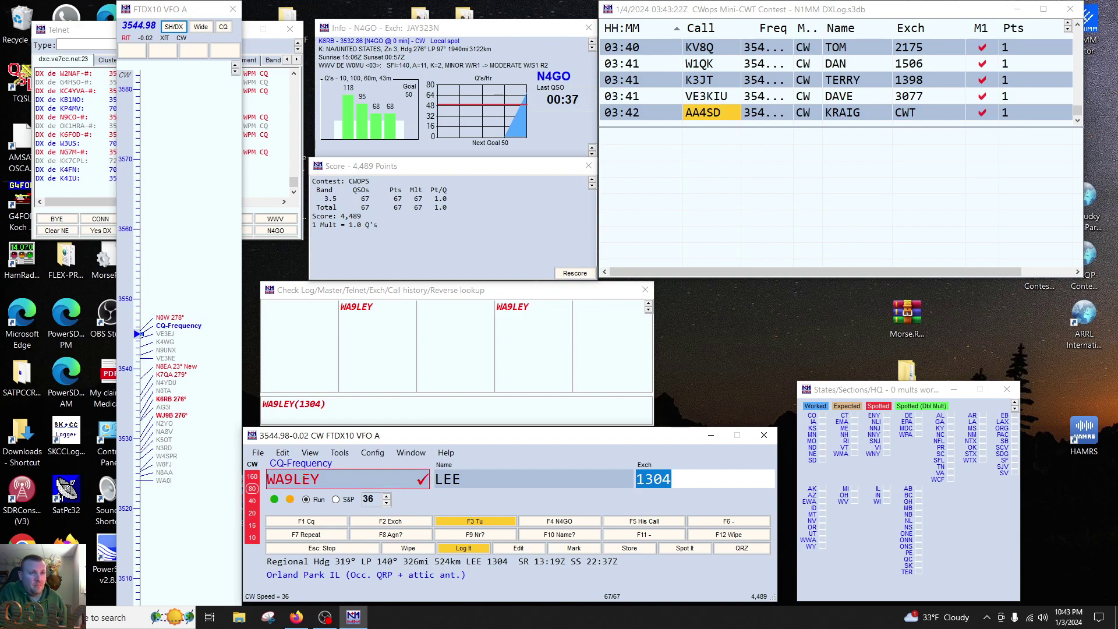
pyautogui.press('Return')
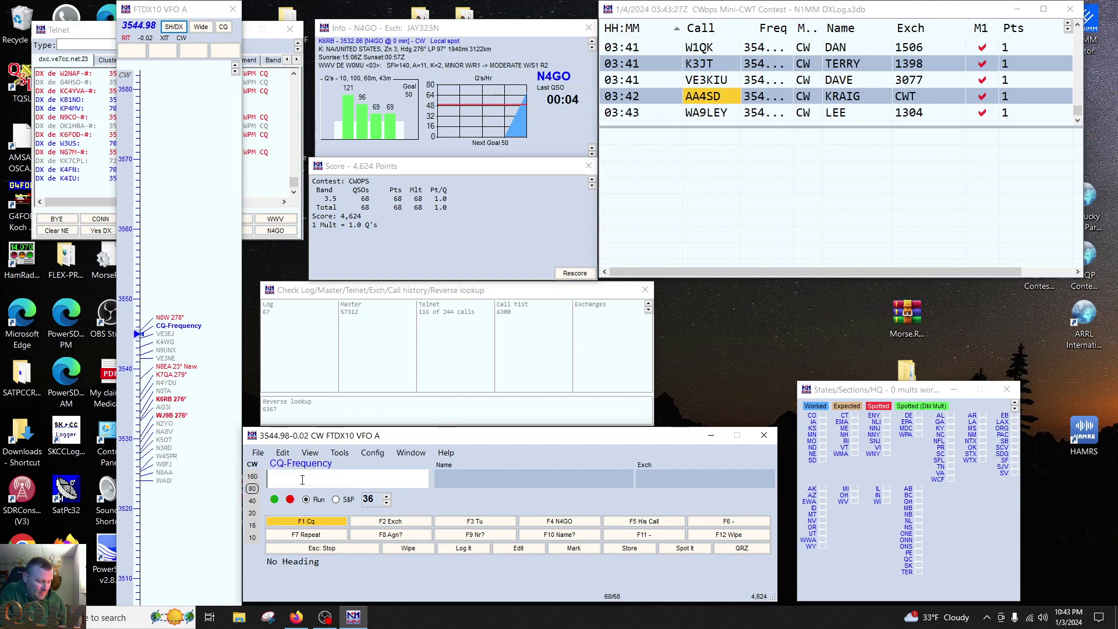
pyautogui.write('N8')
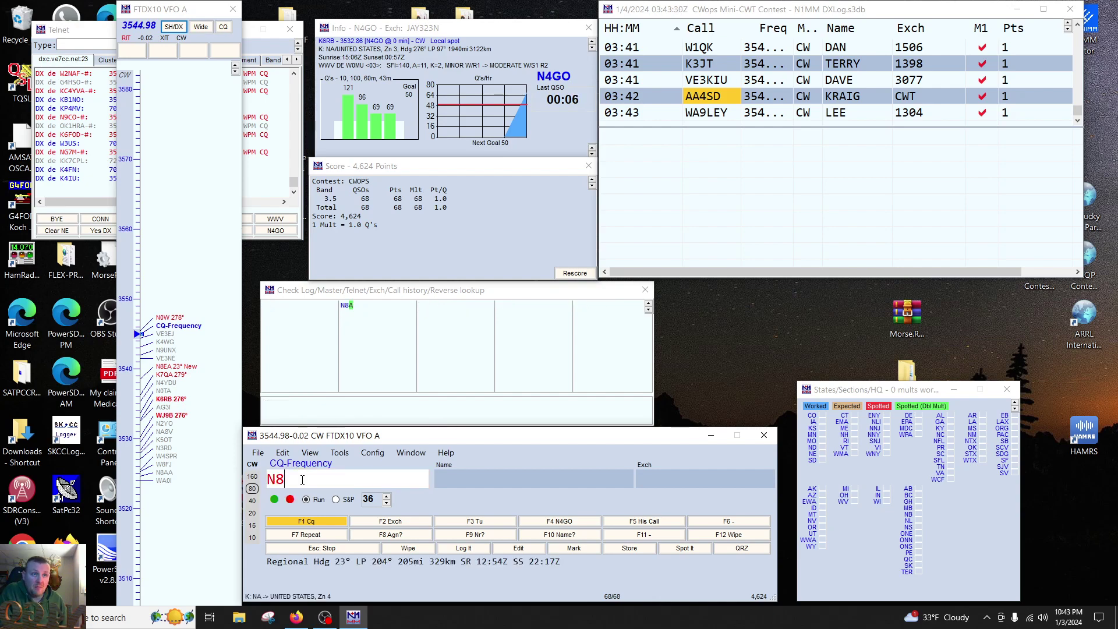
pyautogui.press('BackSpace')
pyautogui.write('9W')
pyautogui.press('Return')
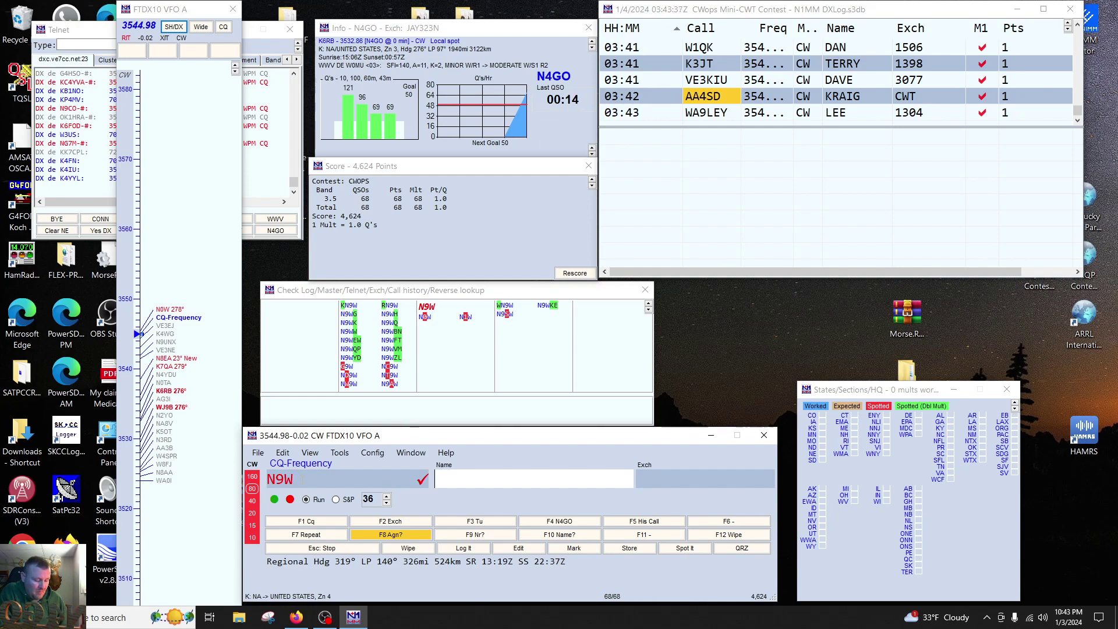
pyautogui.write('TIM')
pyautogui.press('space')
pyautogui.write('IN')
pyautogui.press('Return')
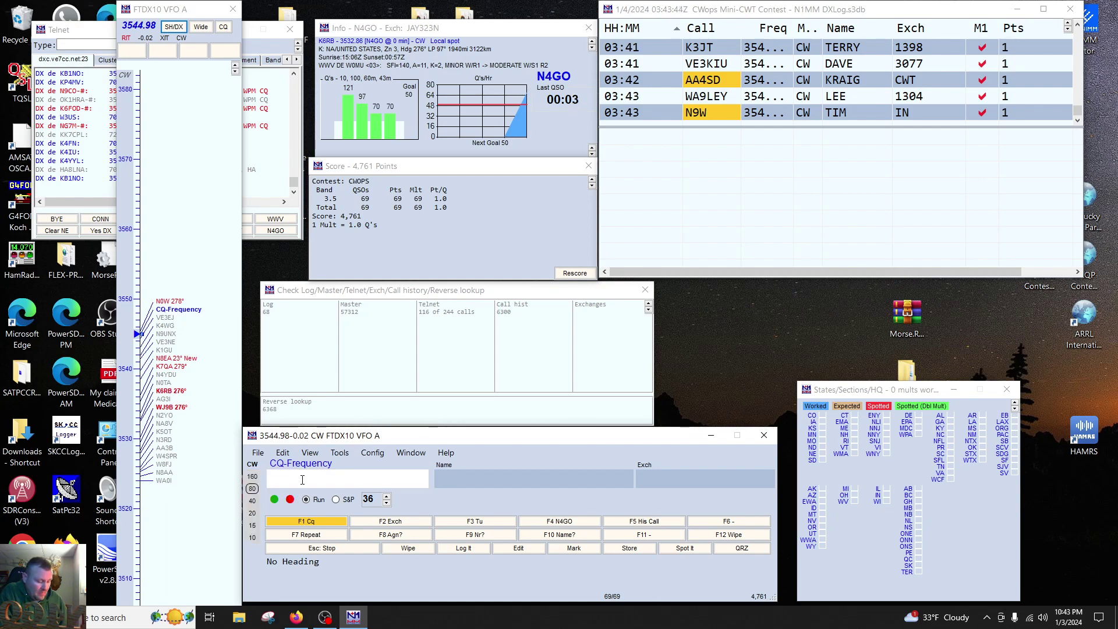
pyautogui.write('1TG')
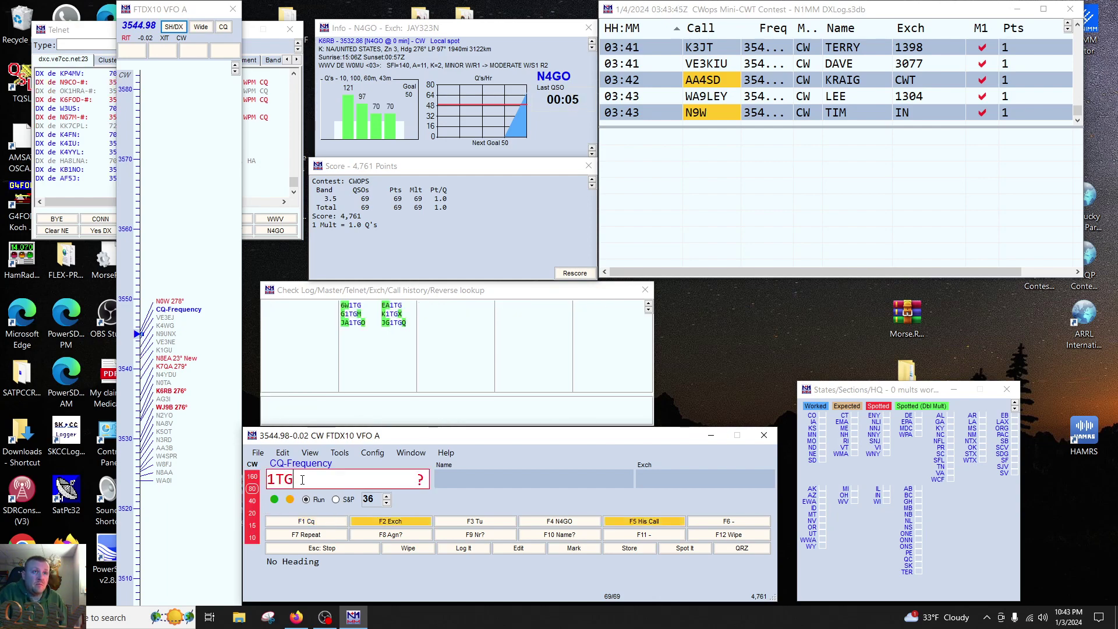
pyautogui.press('Return')
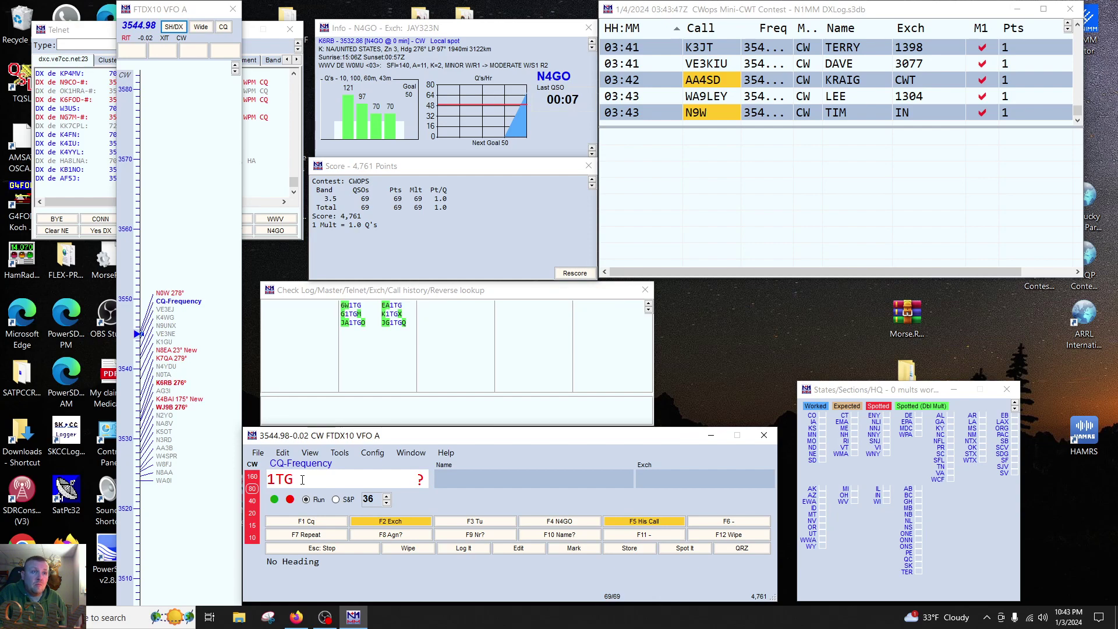
pyautogui.press('Home')
pyautogui.write('K')
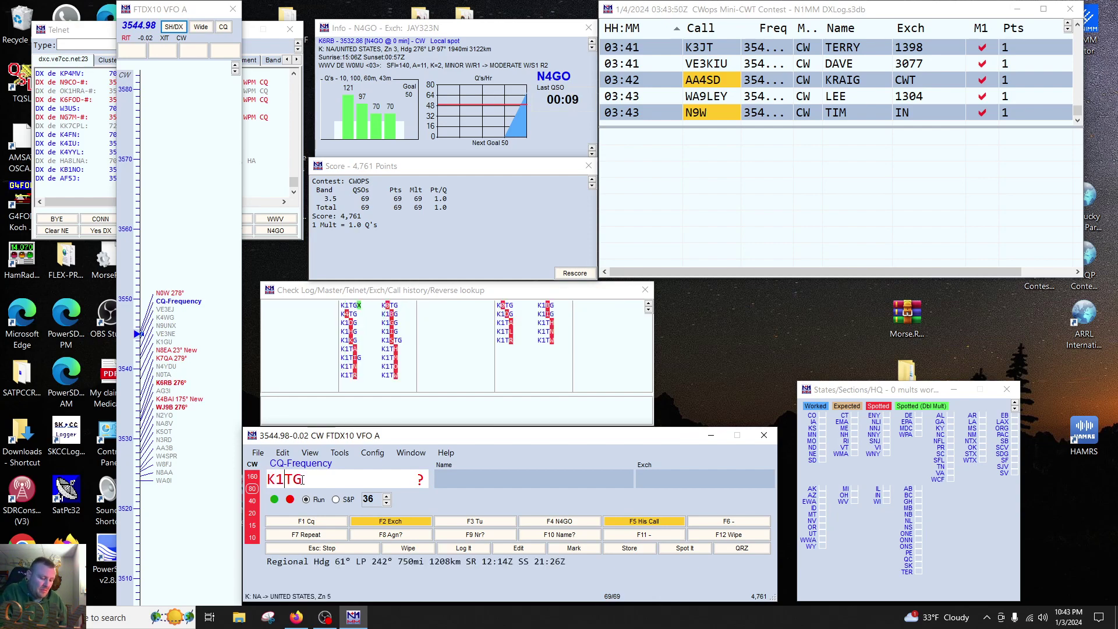
pyautogui.press('Delete')
pyautogui.write('0')
pyautogui.press('space')
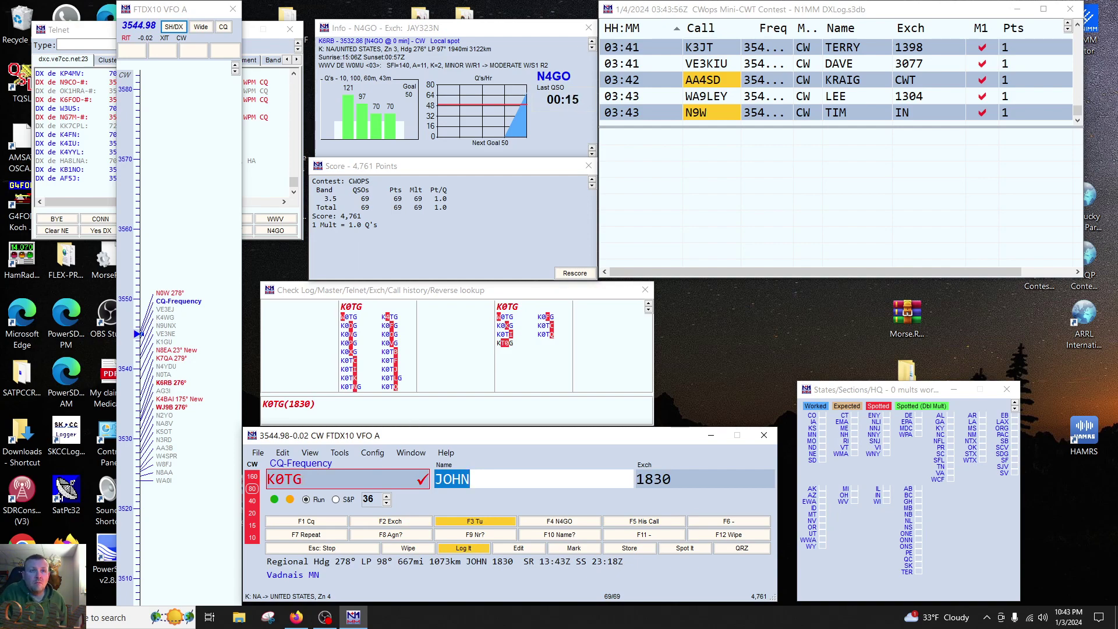
pyautogui.press('Return')
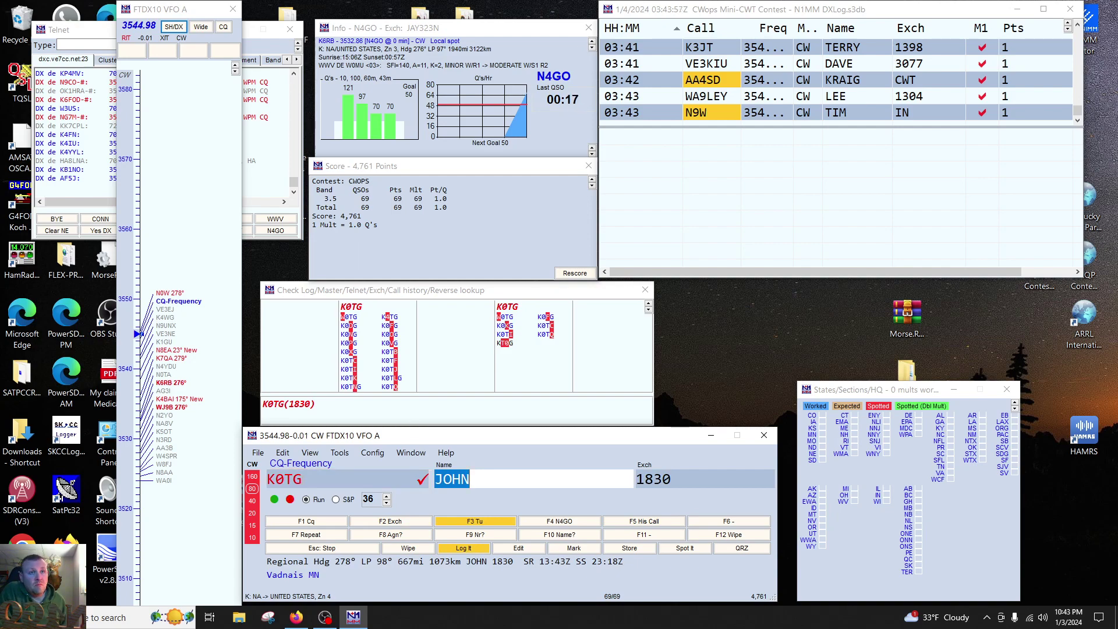
pyautogui.press('Tab')
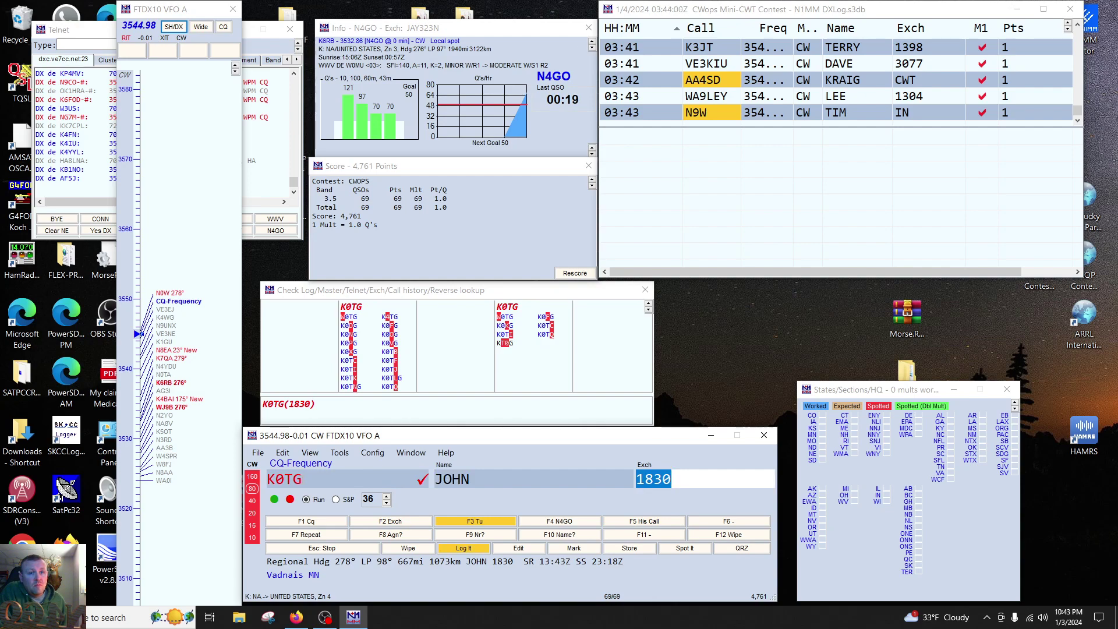
pyautogui.press('Return')
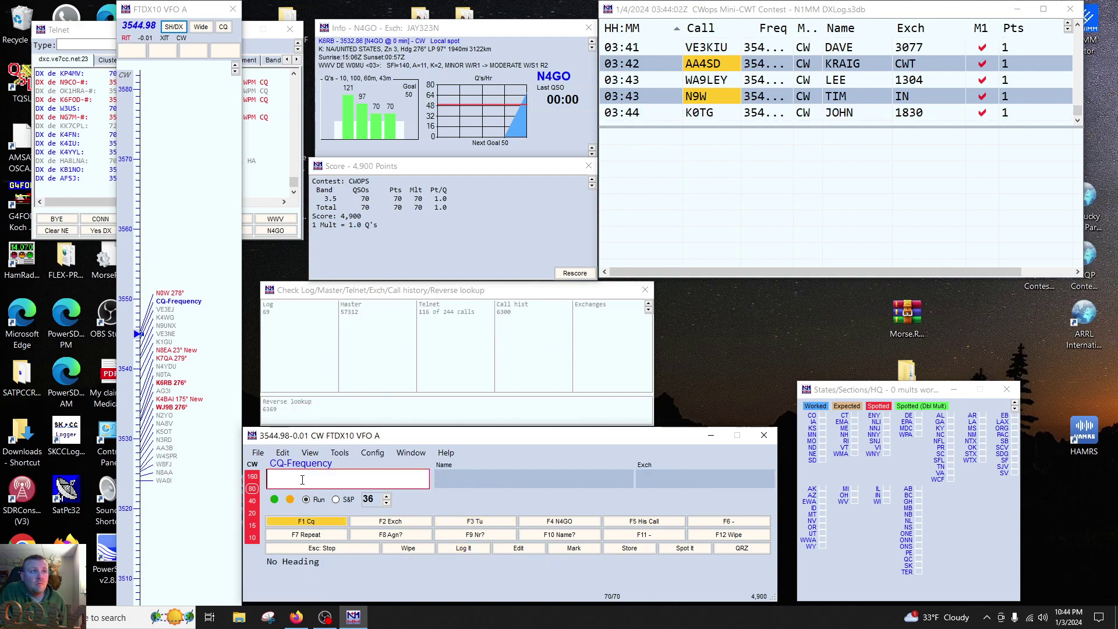
pyautogui.write('K')
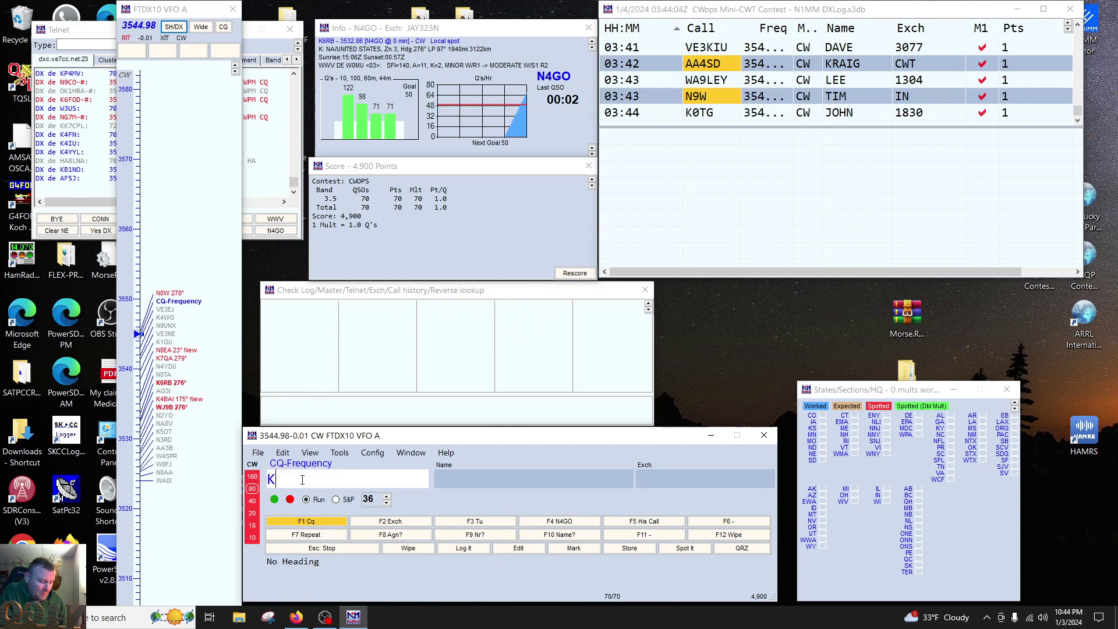
pyautogui.write('Y4')
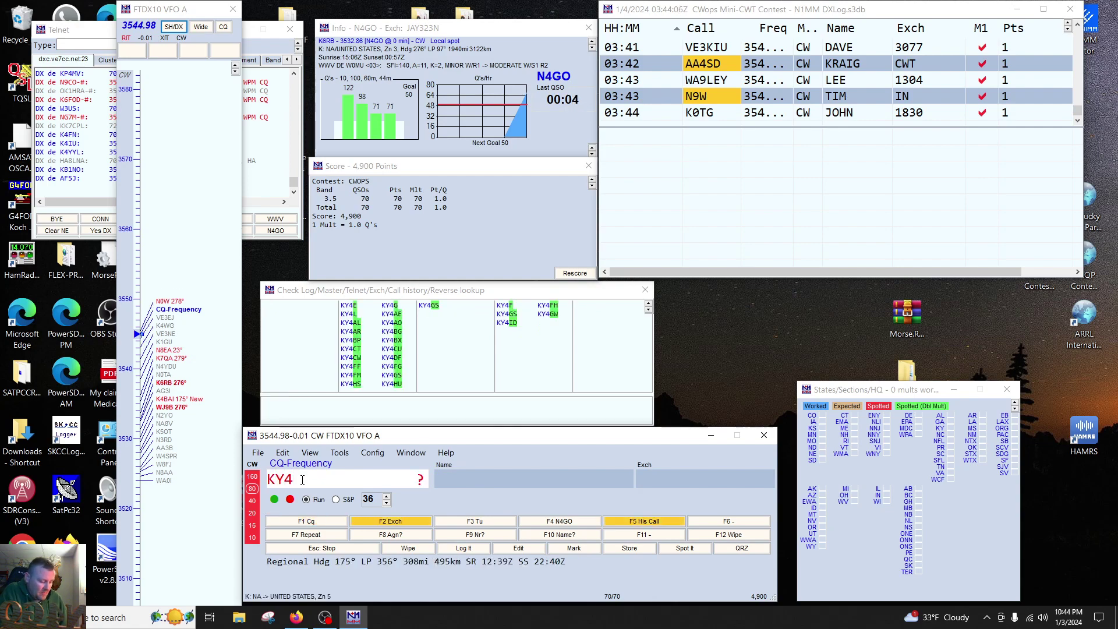
pyautogui.write('GS')
pyautogui.press('Return')
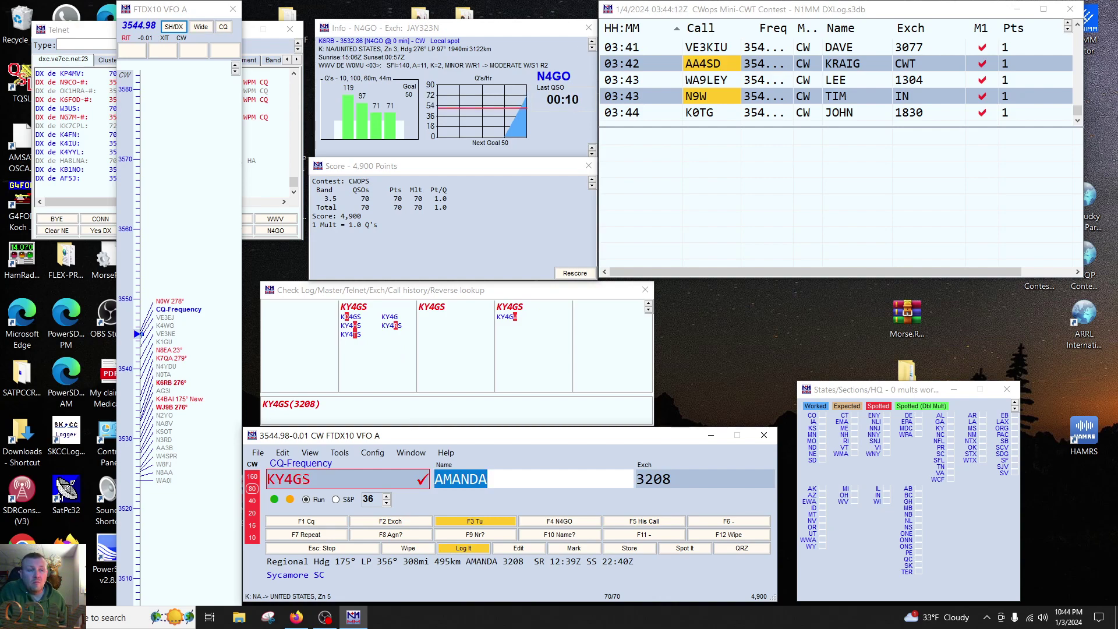
pyautogui.press('Return')
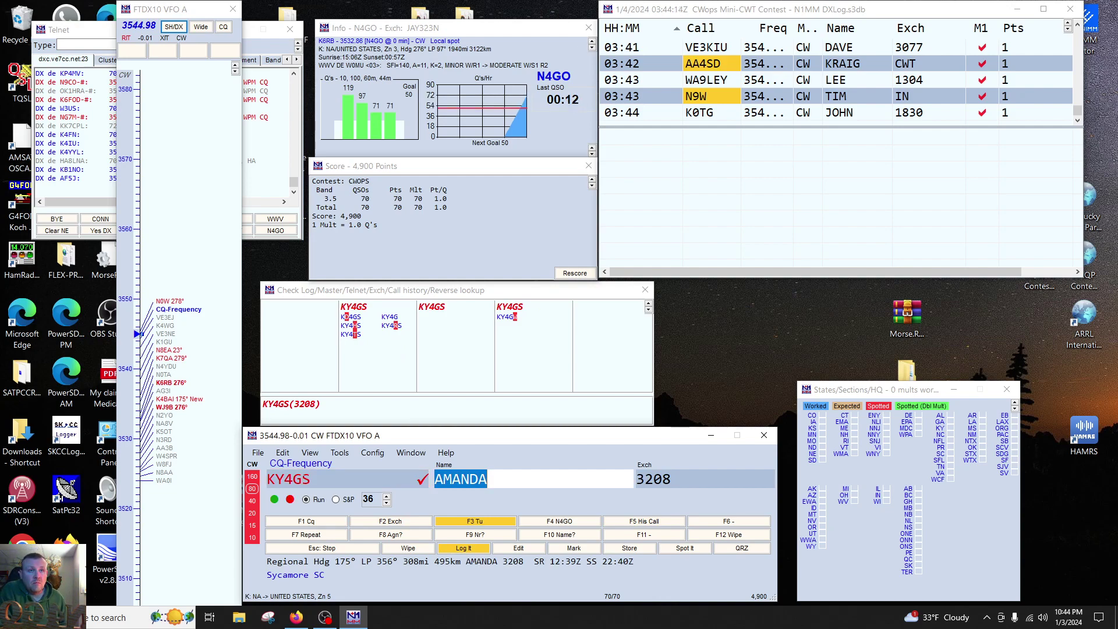
pyautogui.press('Tab')
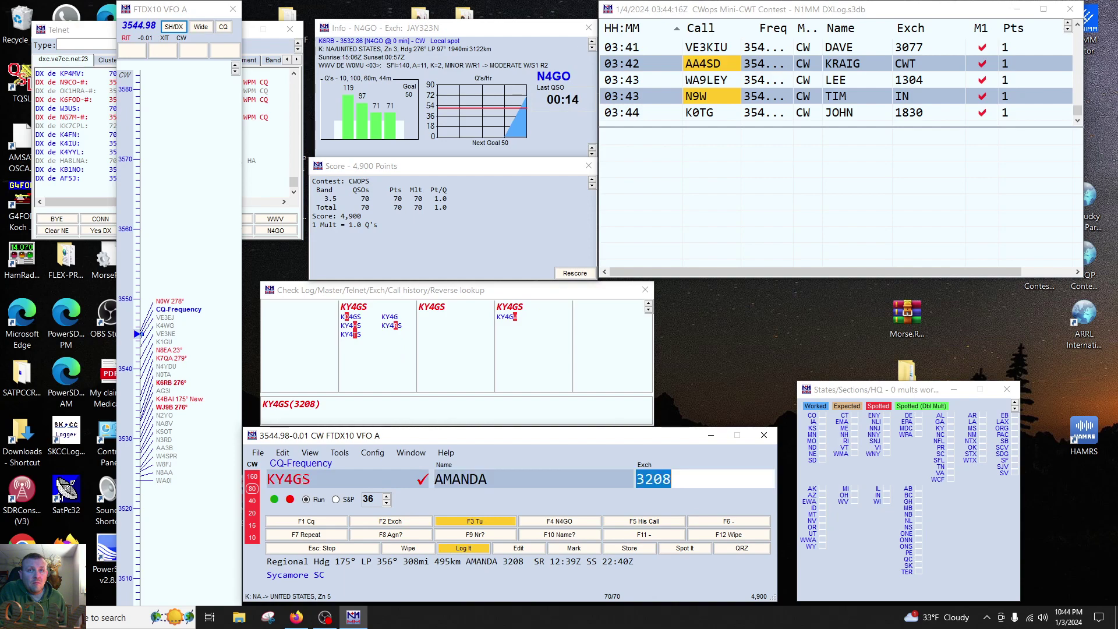
pyautogui.press('Return')
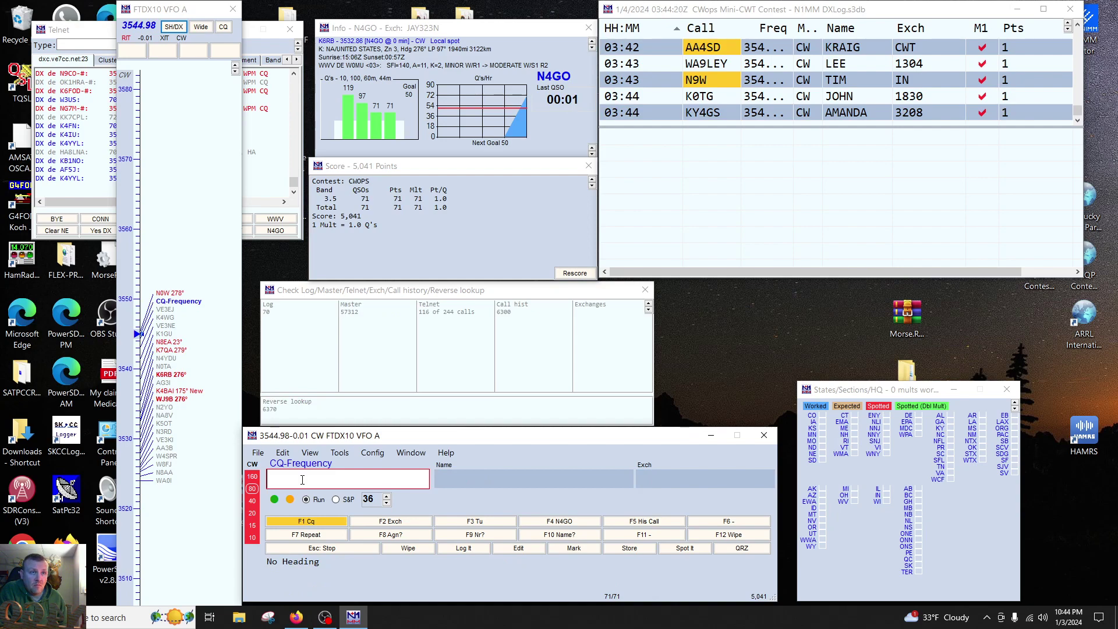
pyautogui.press('Return')
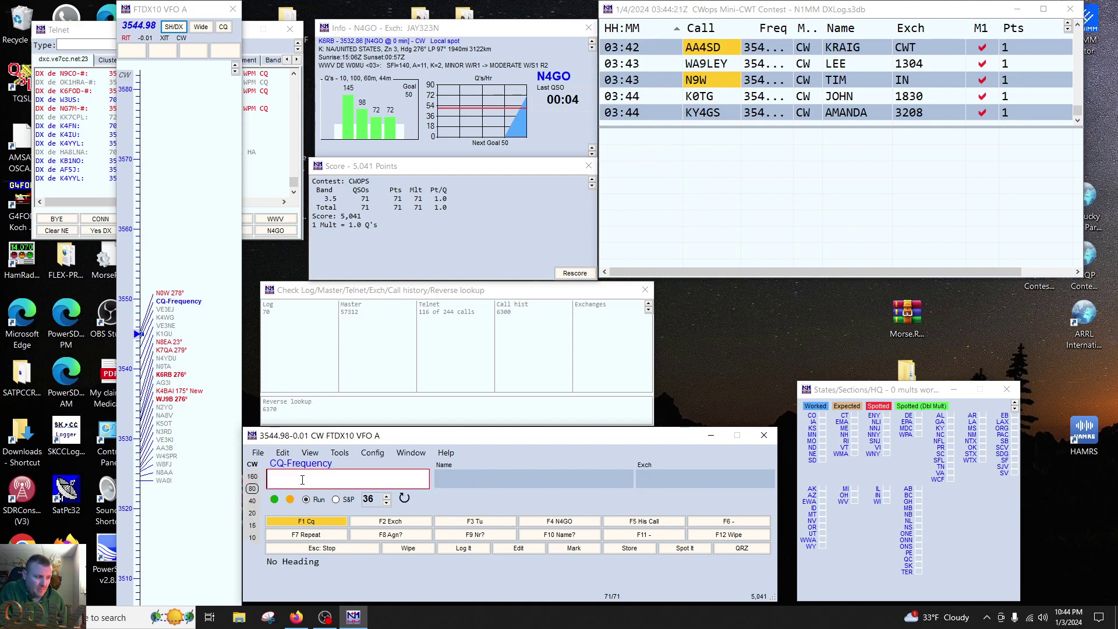
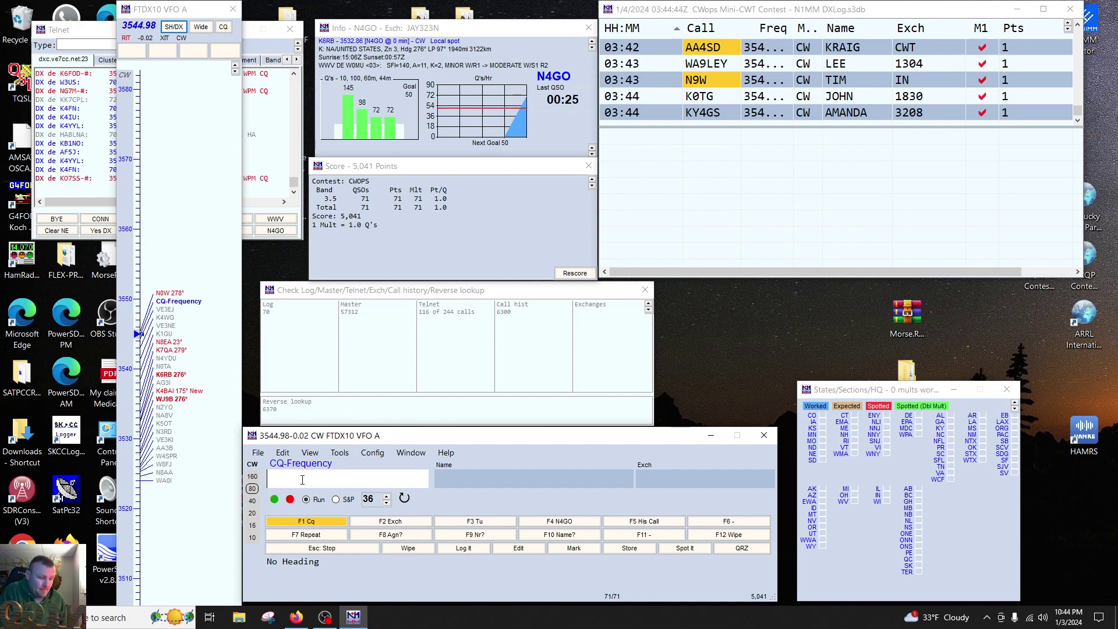
pyautogui.write('K')
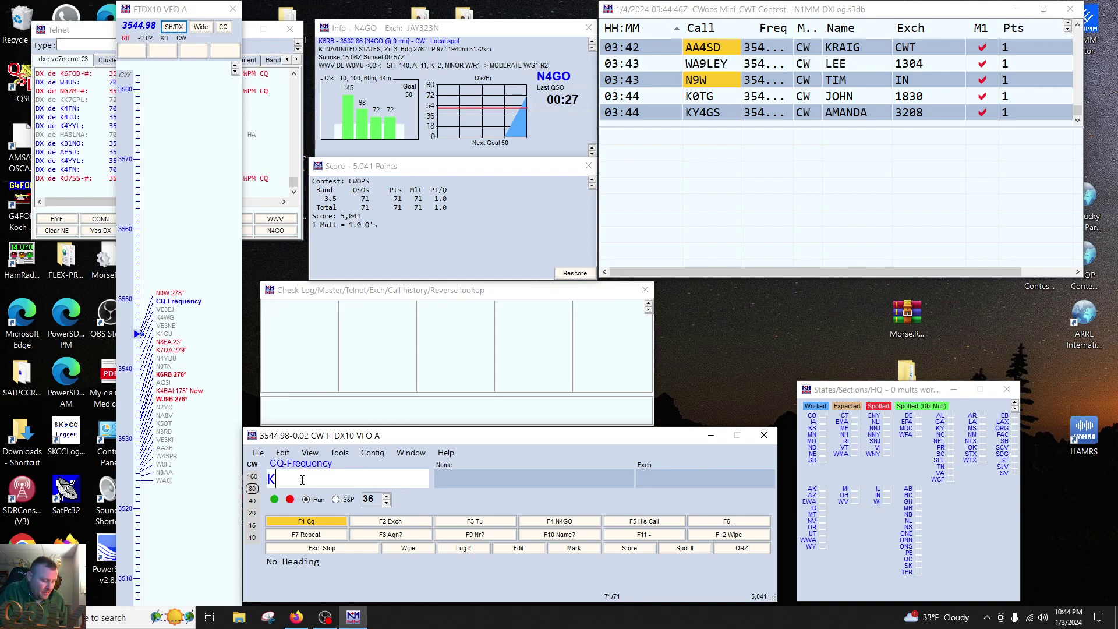
pyautogui.write('E6K')
pyautogui.press('Return')
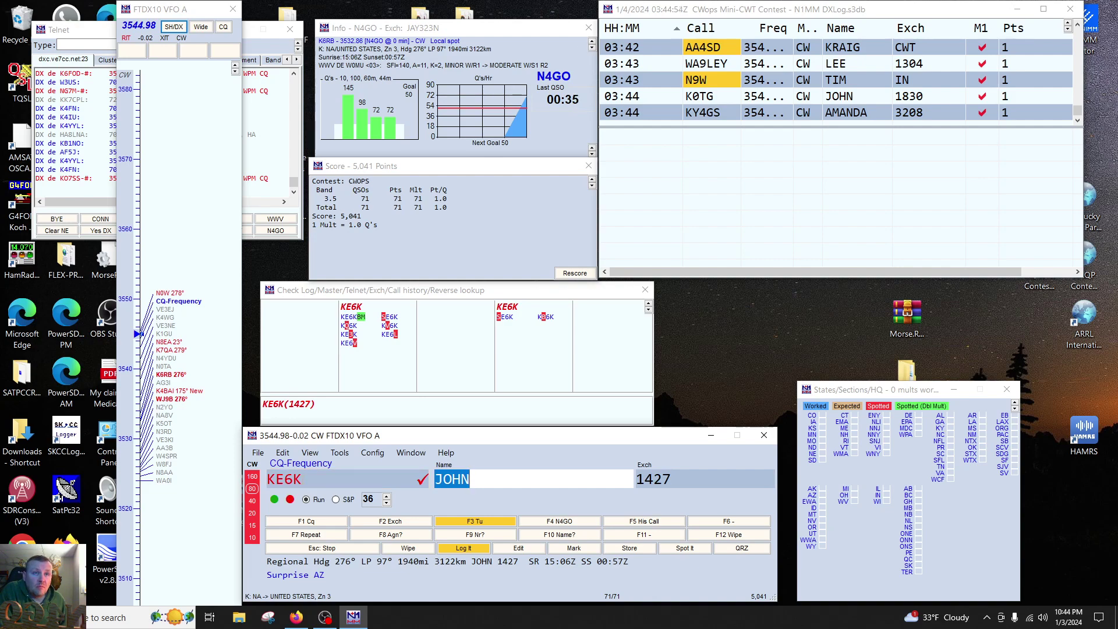
pyautogui.press('Tab')
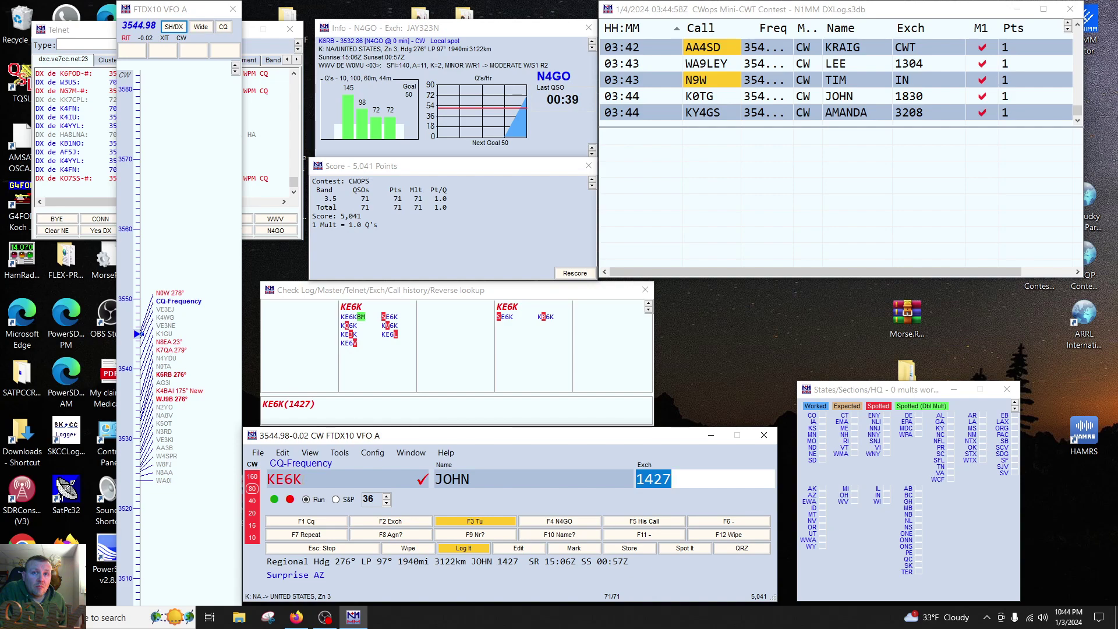
pyautogui.press('Return')
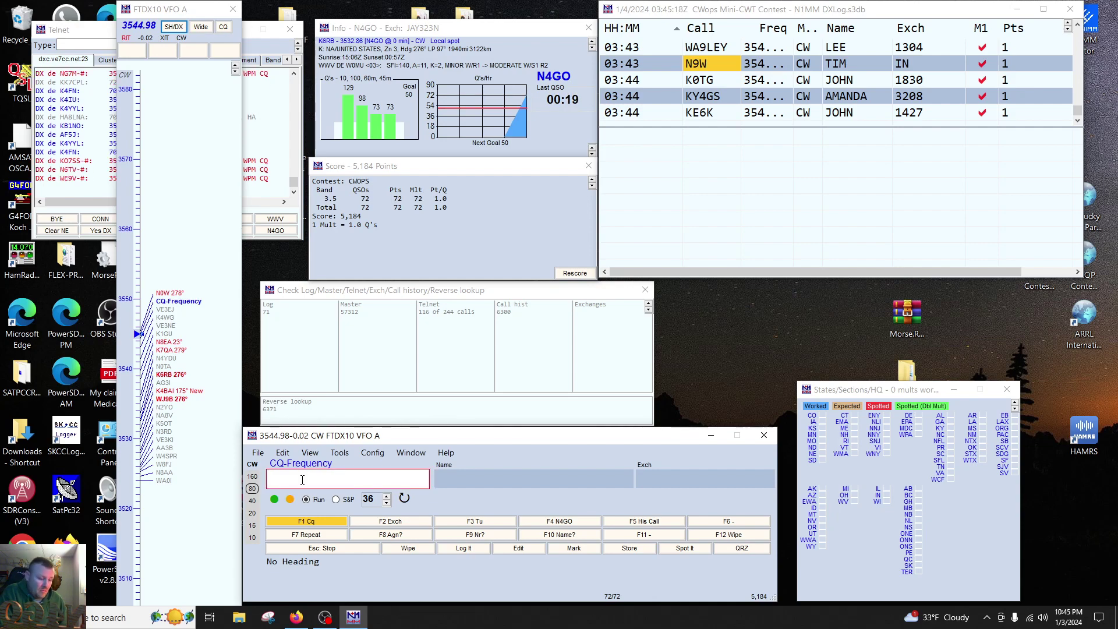
# Step: Answer WE4AUB, lower the CW speed to 34, and log the contact with the prefilled name and exchange 3215
pyautogui.write('W')
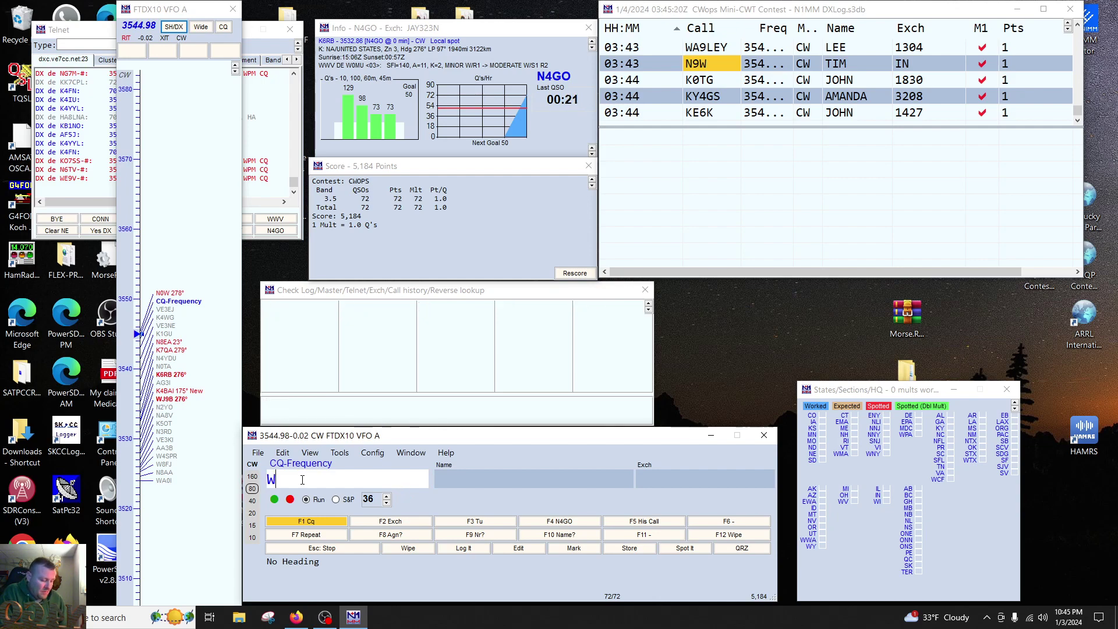
pyautogui.write('E4A')
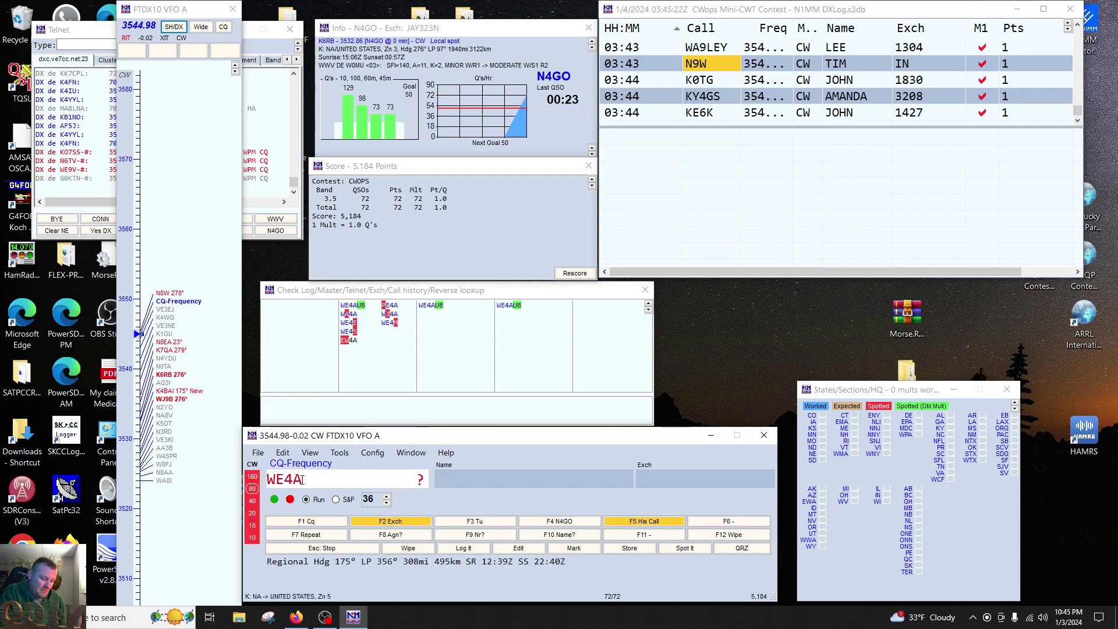
pyautogui.write('UB')
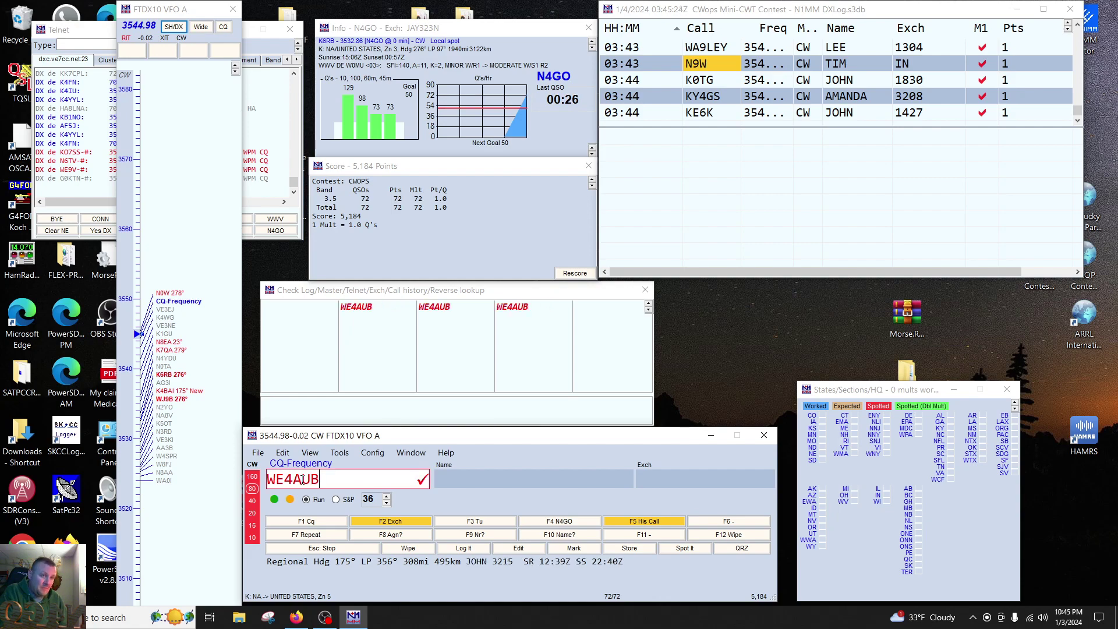
pyautogui.press('Return')
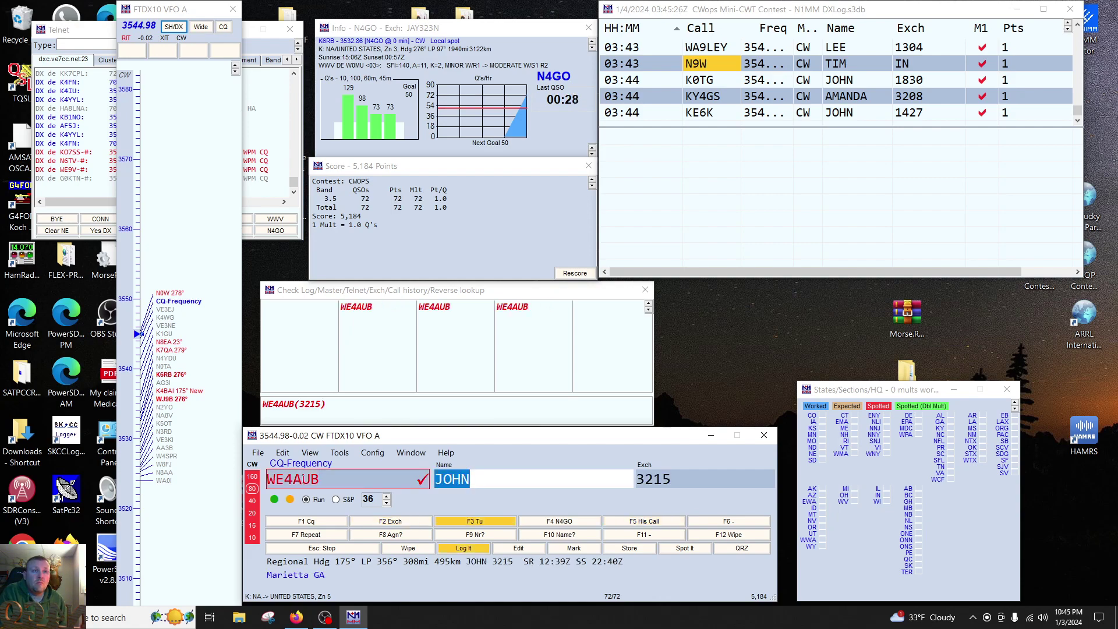
pyautogui.press('pagedown')
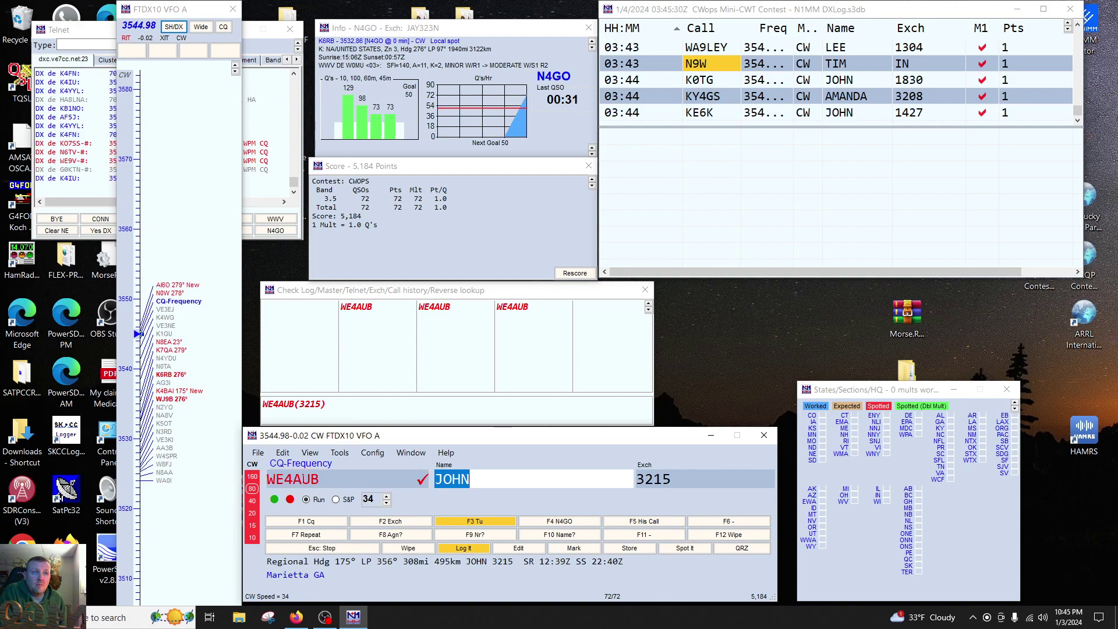
pyautogui.press('Tab')
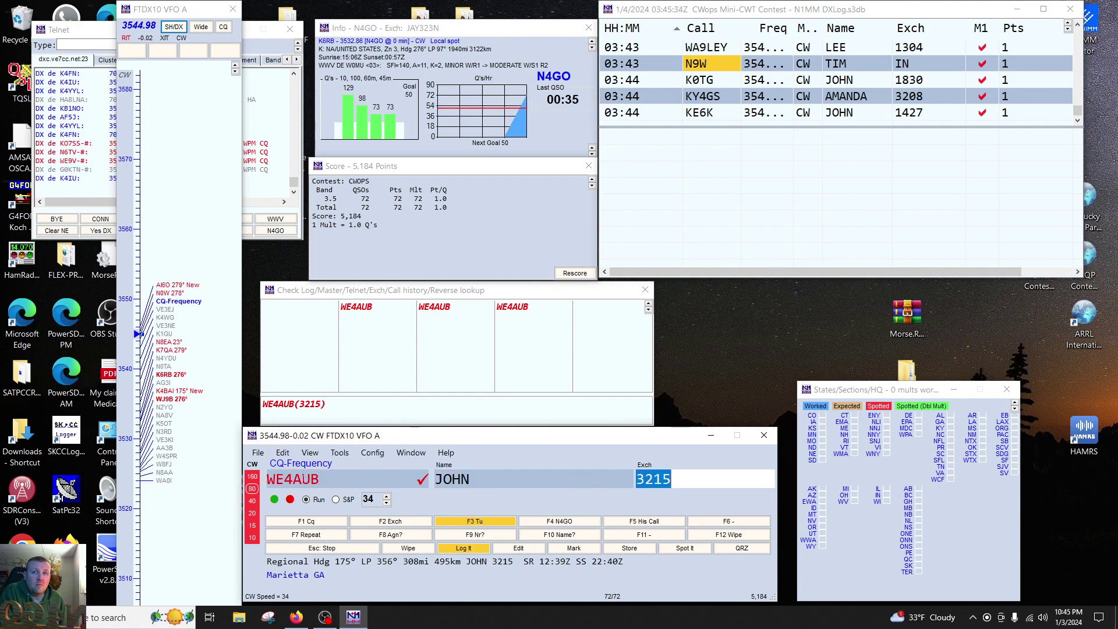
pyautogui.press('Return')
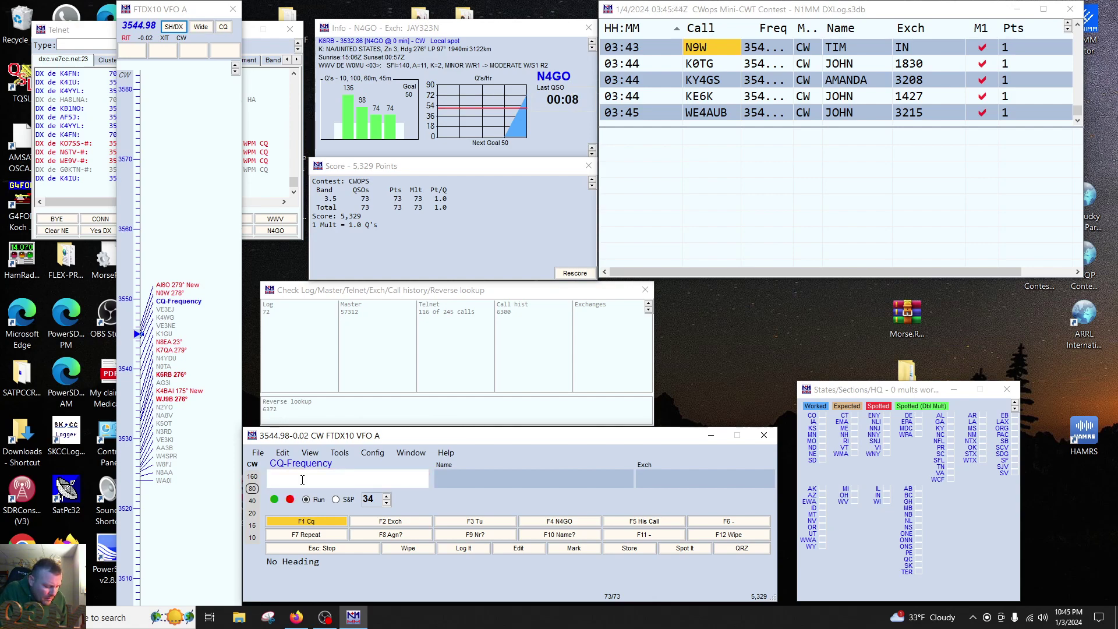
pyautogui.write('K')
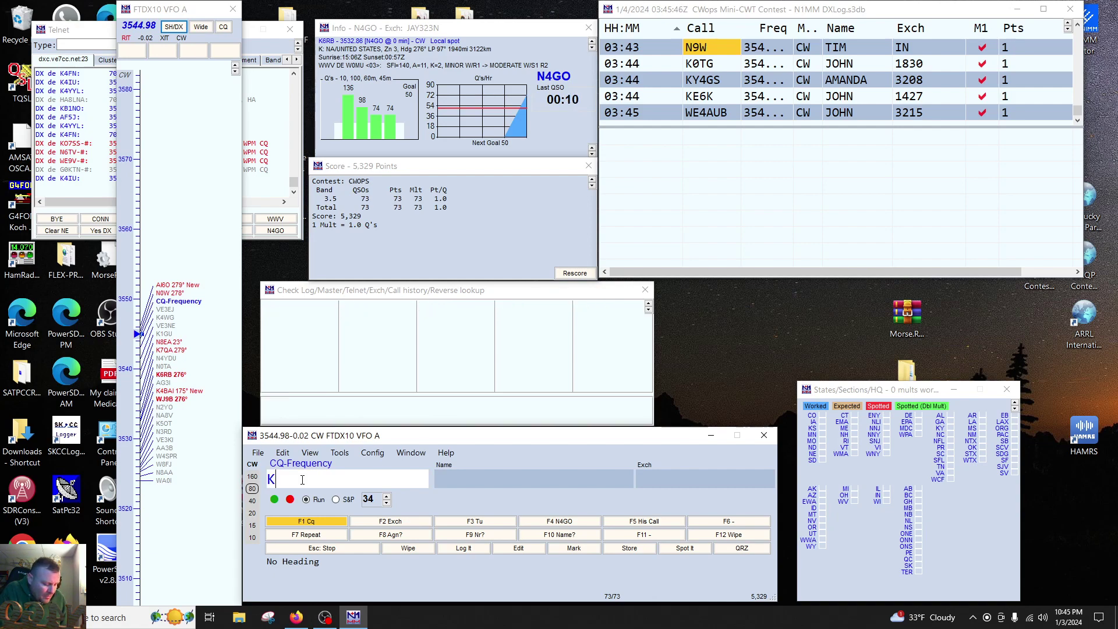
pyautogui.write('8M')
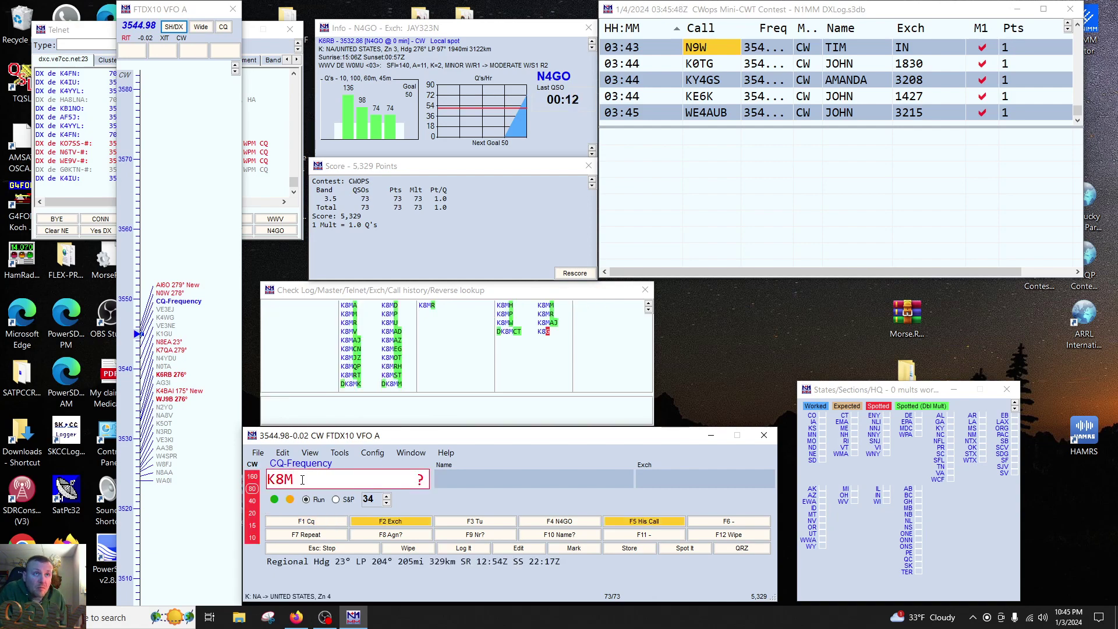
pyautogui.press('Return')
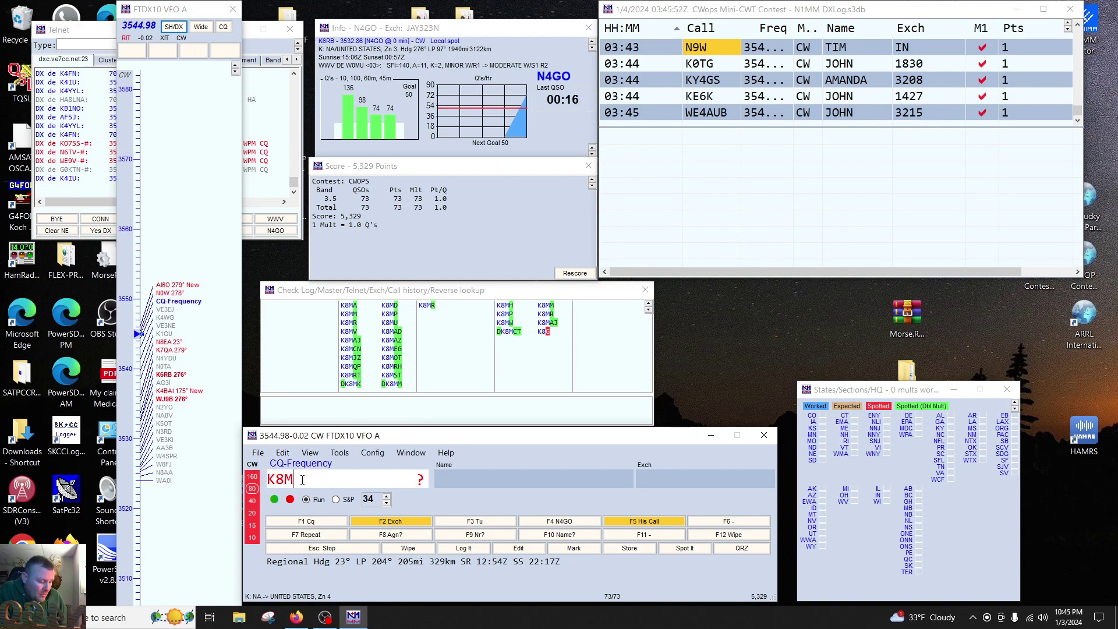
pyautogui.write('R')
pyautogui.press('Return')
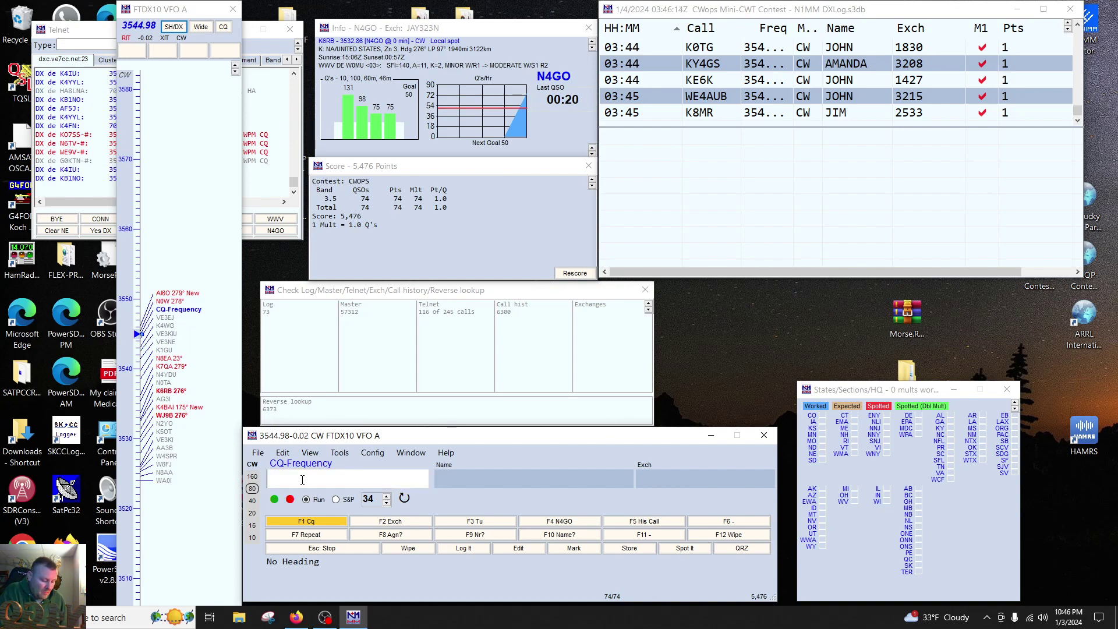
pyautogui.write('K9MA')
pyautogui.press('Return')
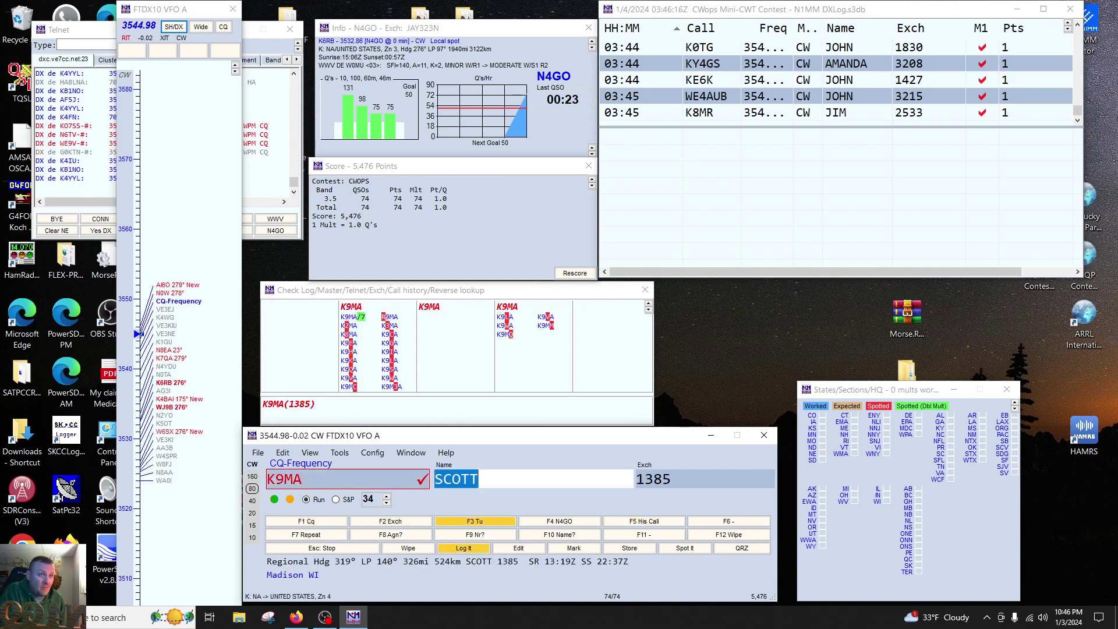
pyautogui.press('pageup')
pyautogui.press('pageup')
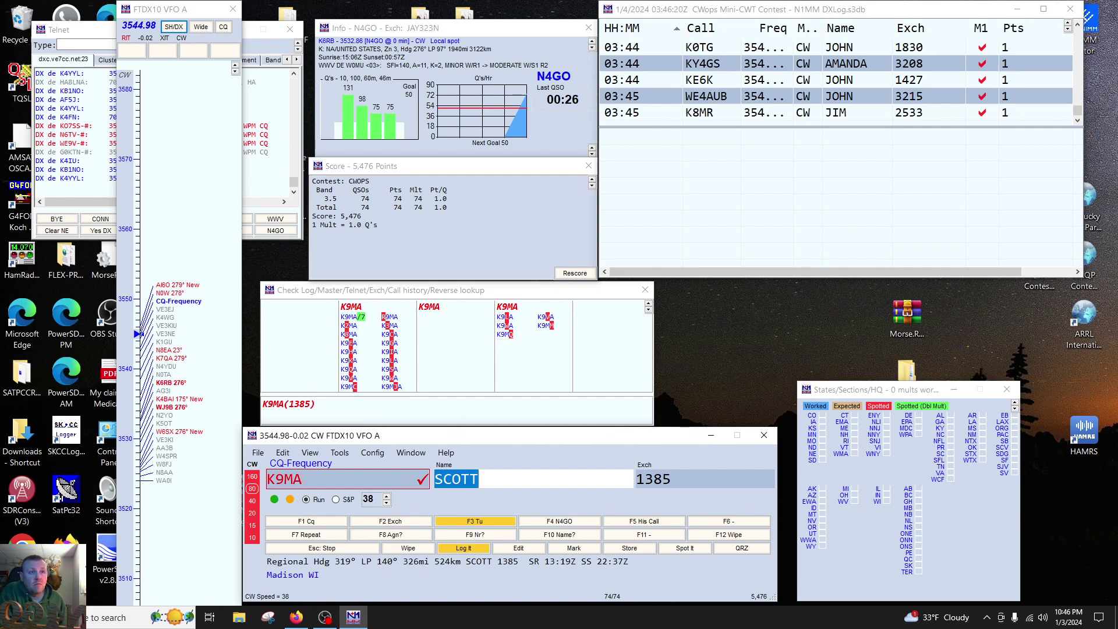
pyautogui.press('space')
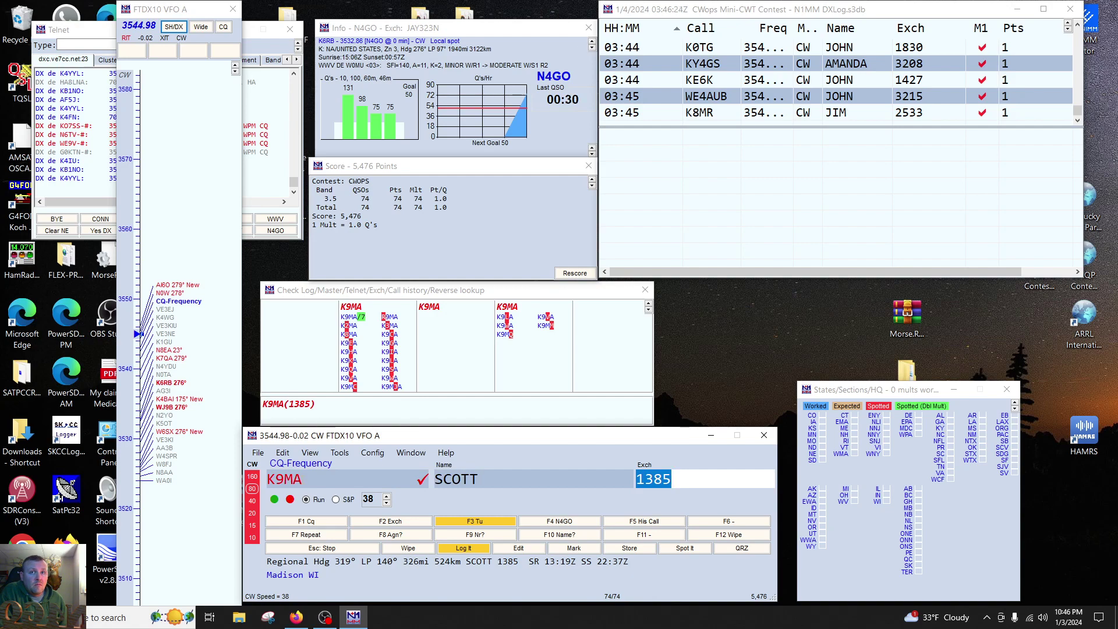
pyautogui.press('Return')
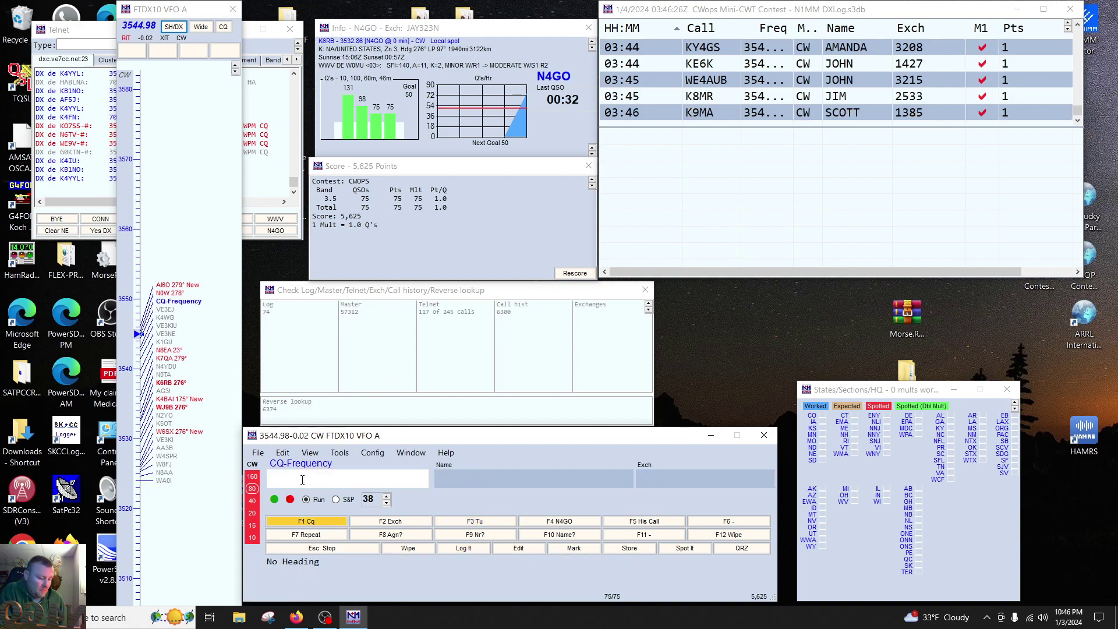
pyautogui.write('N3RTW')
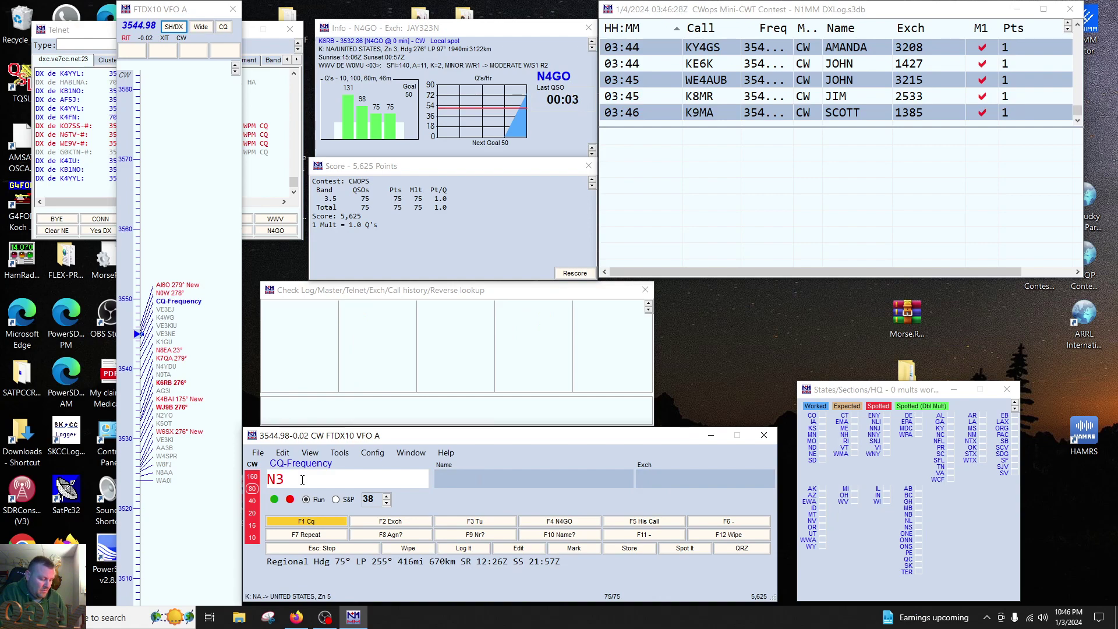
pyautogui.press('Return')
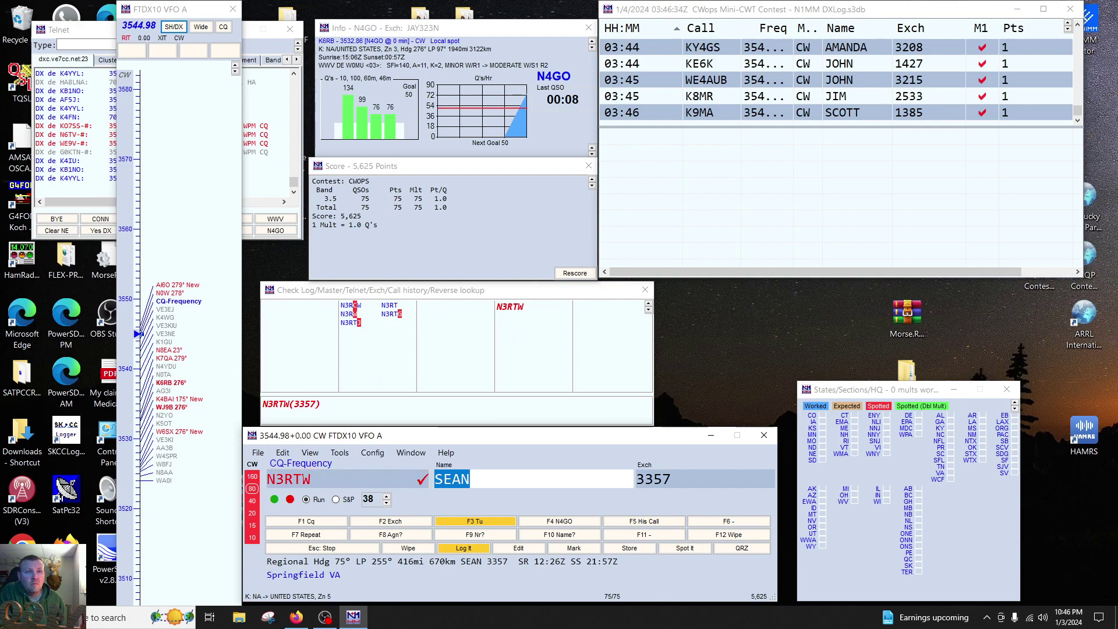
pyautogui.press('Tab')
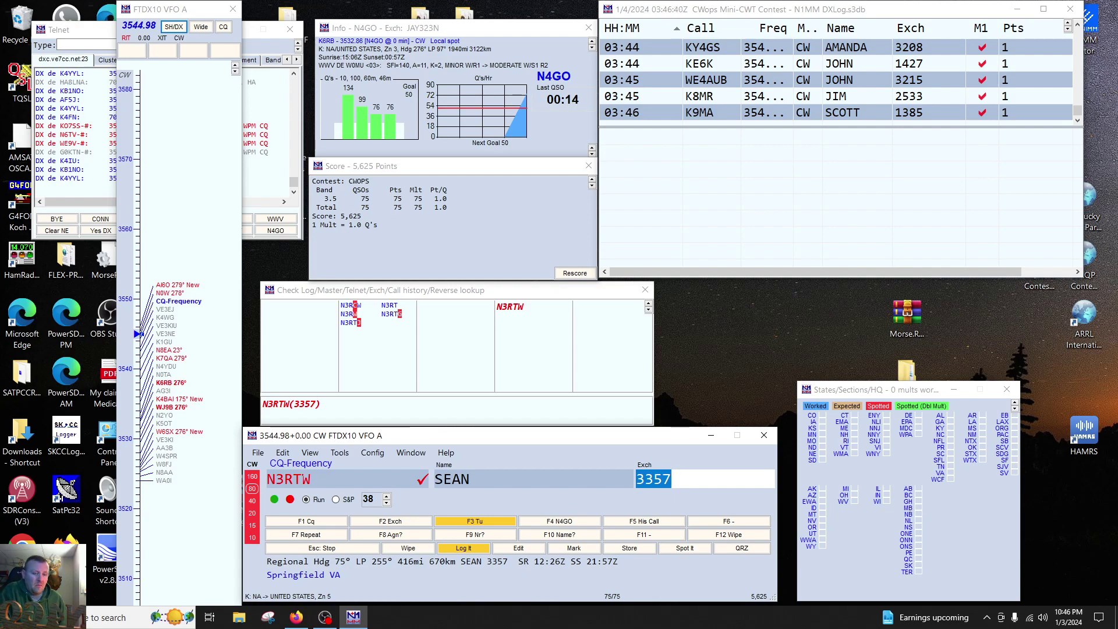
pyautogui.press('Return')
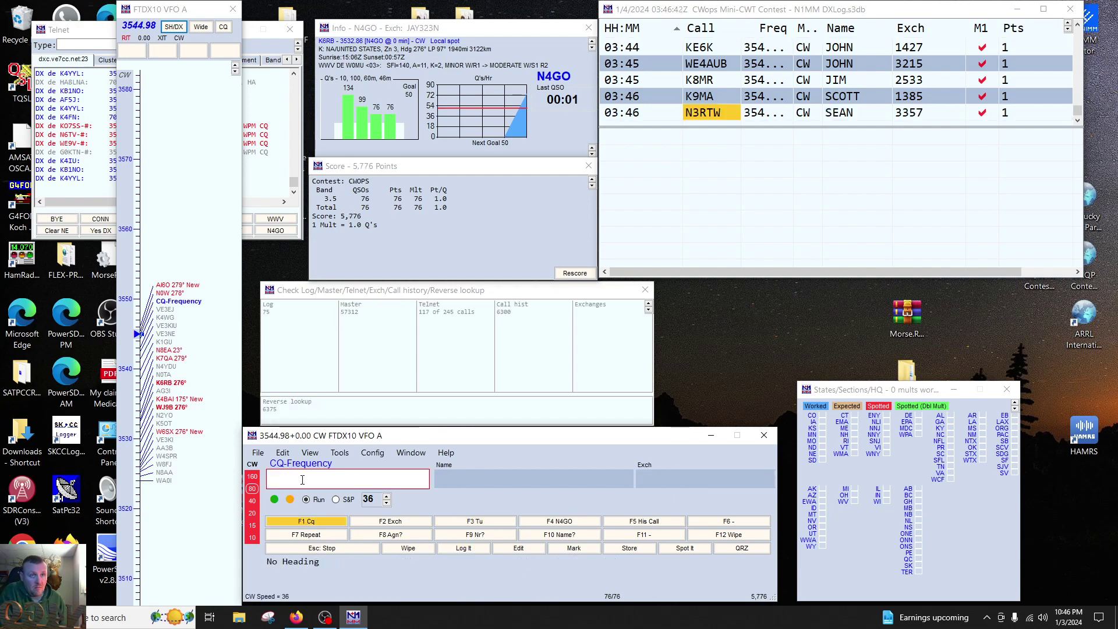
pyautogui.write('NM2A')
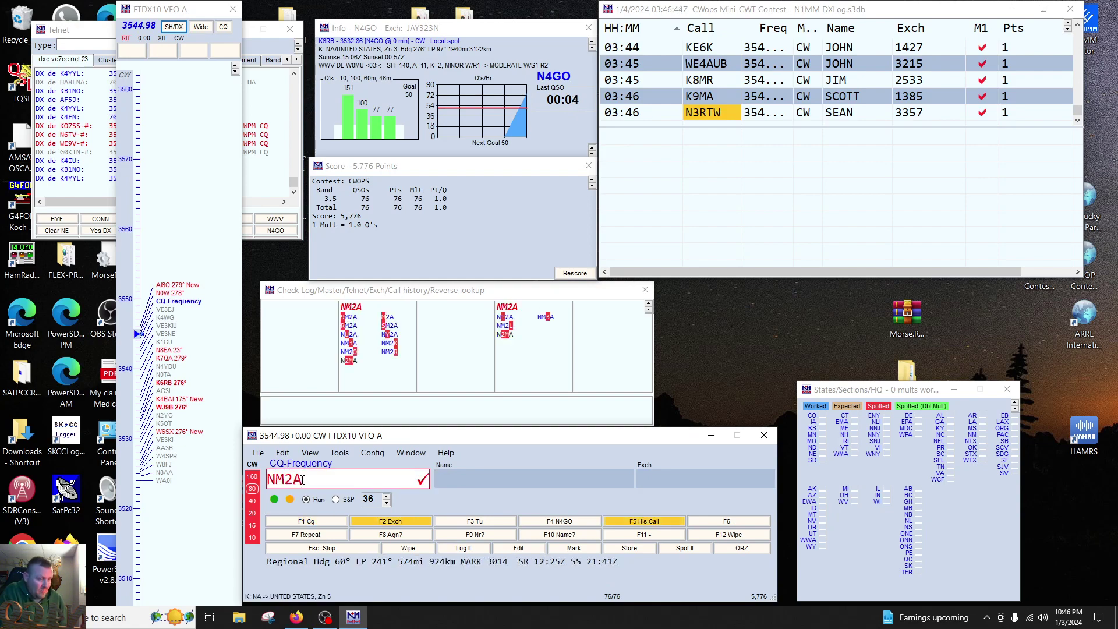
pyautogui.press('Return')
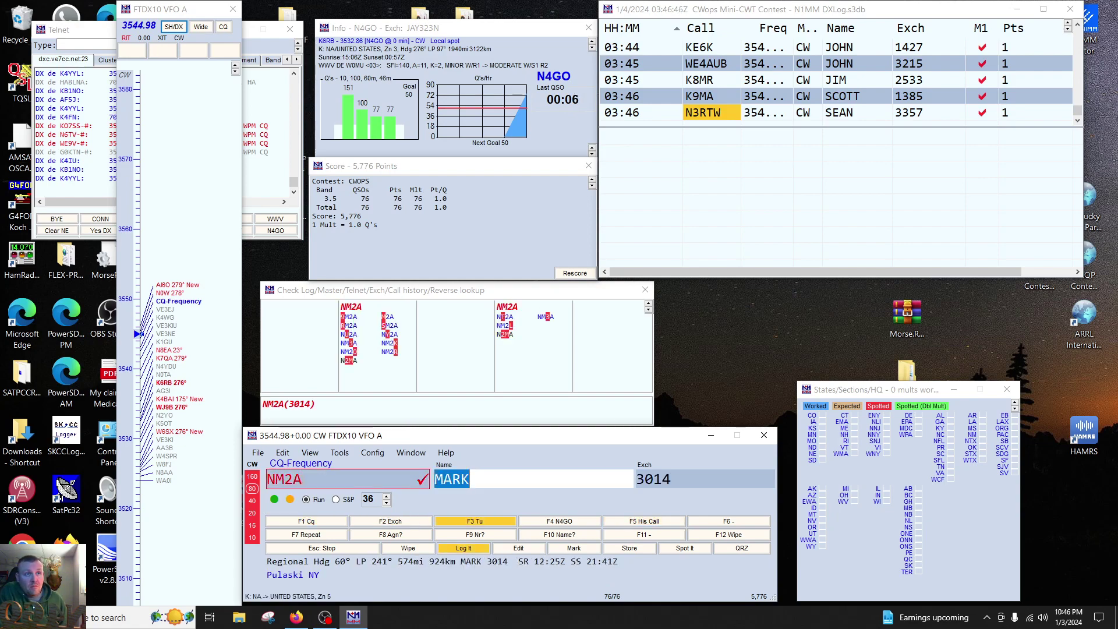
pyautogui.press('pageup')
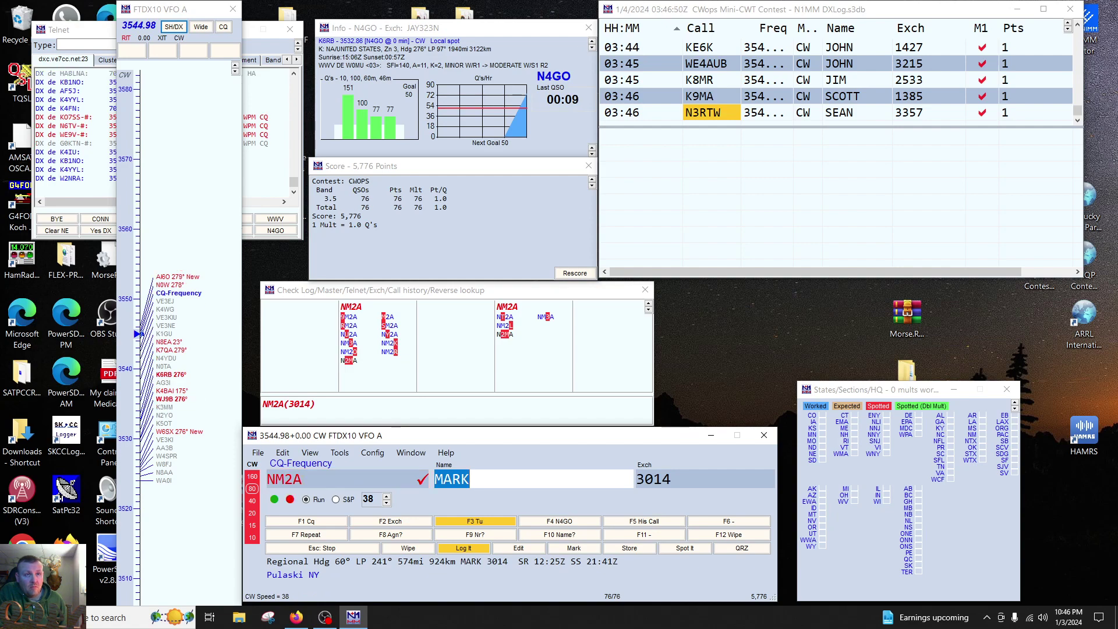
pyautogui.press('Tab')
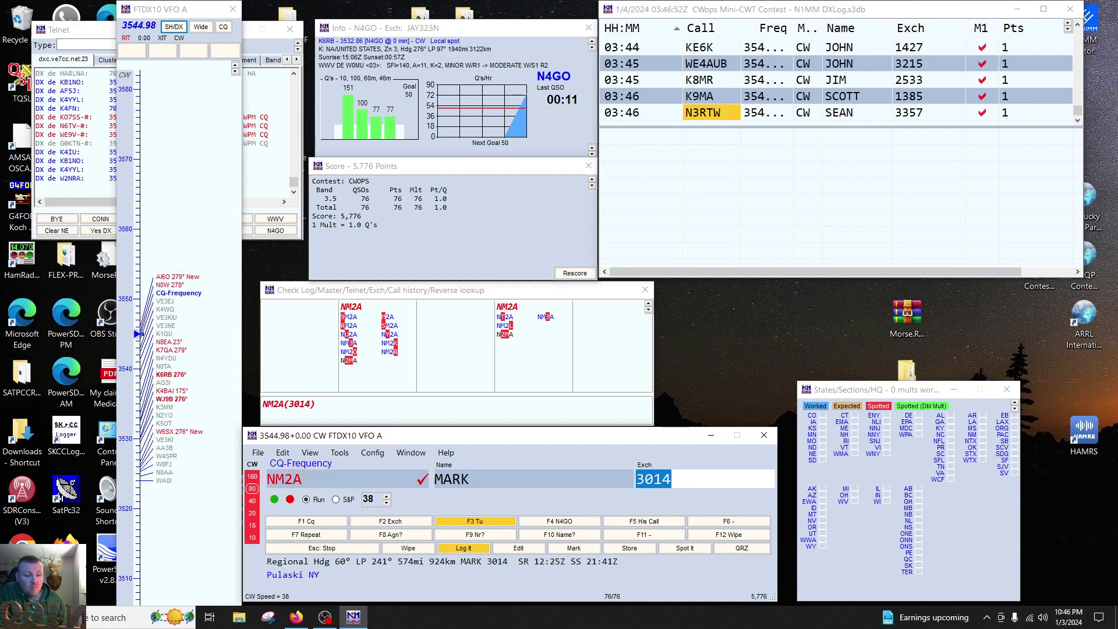
pyautogui.press('Return')
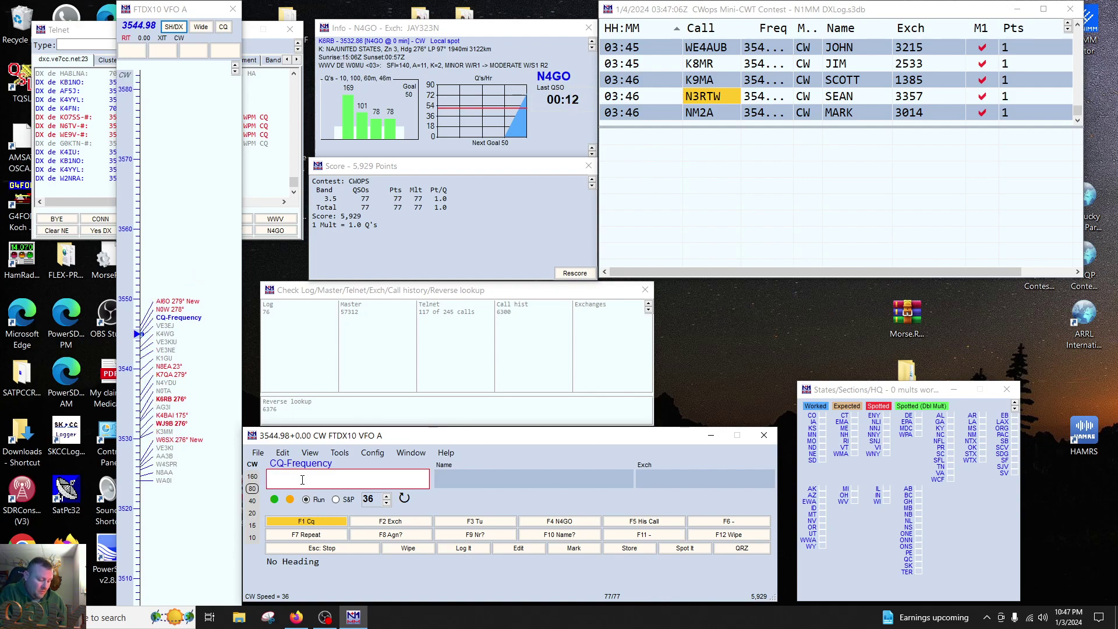
# Step: Answer KG9X, raise the CW speed to 38, and log the contact with the prefilled name and exchange 1881
pyautogui.write('KG9X')
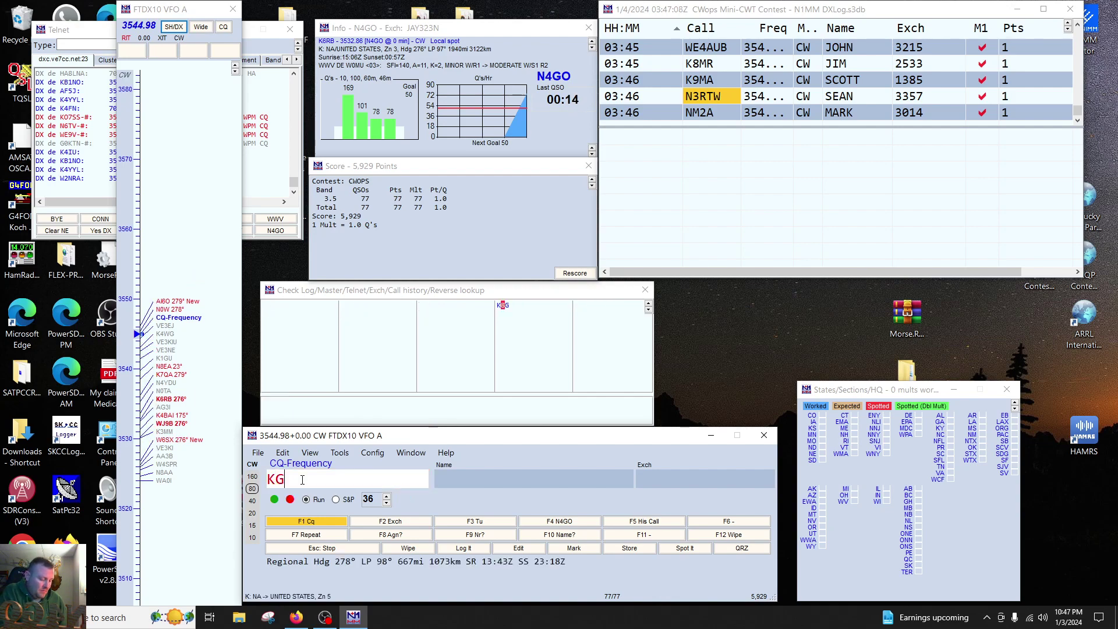
pyautogui.press('Return')
pyautogui.press('pageup')
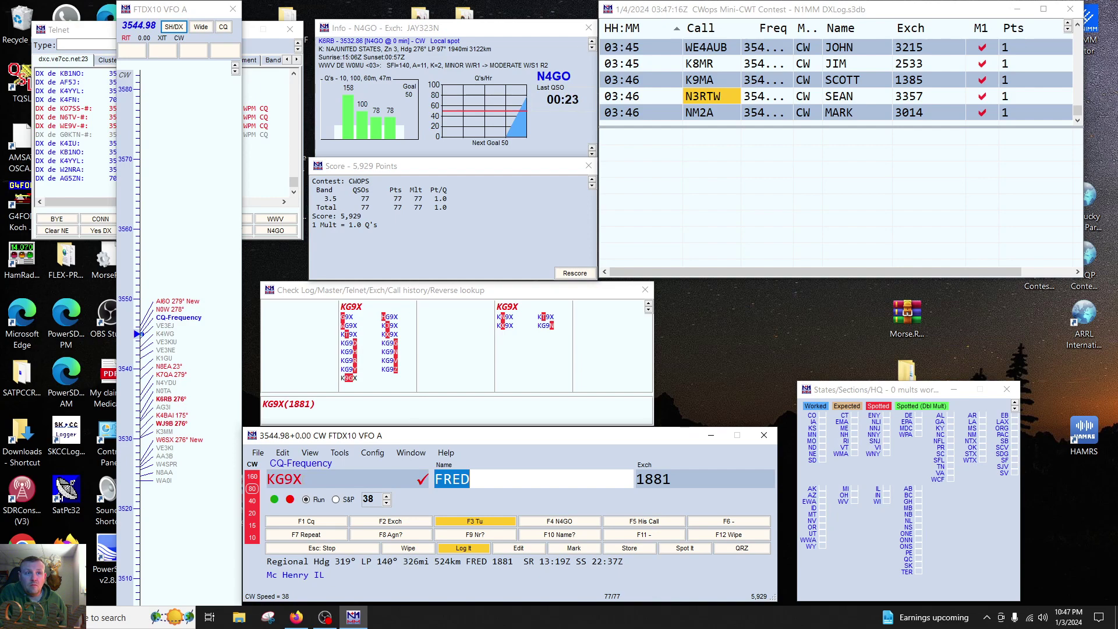
pyautogui.press('Tab')
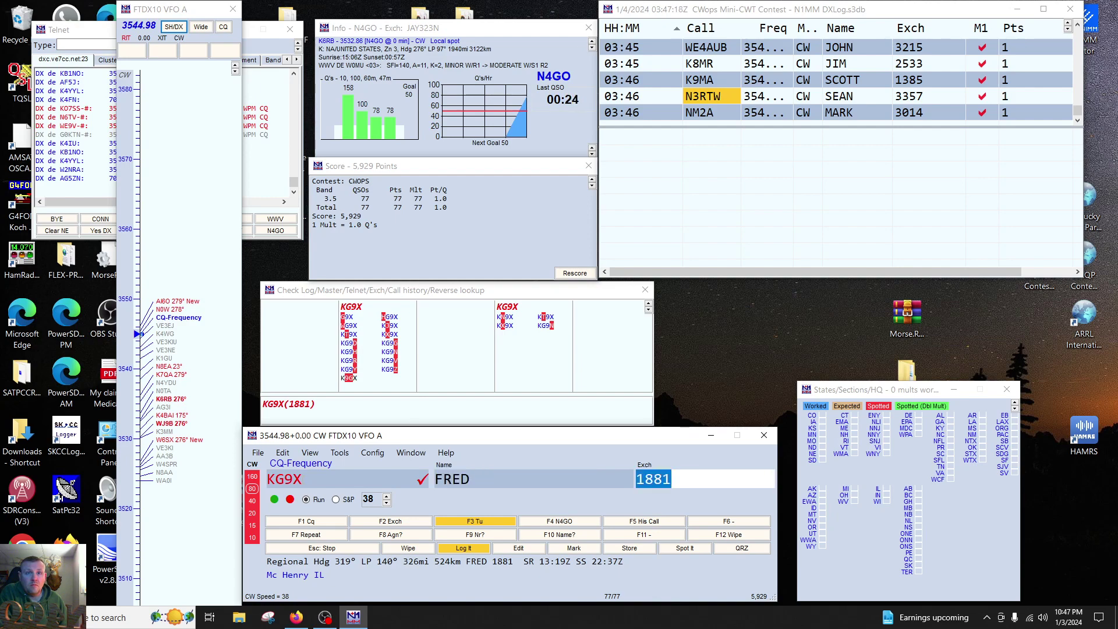
pyautogui.press('Return')
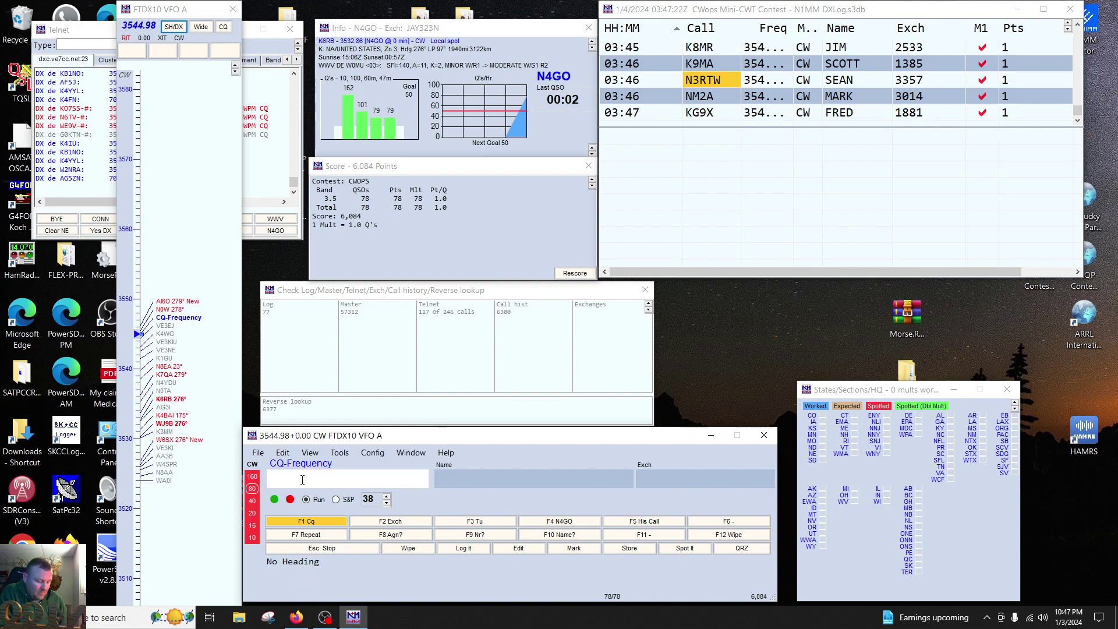
pyautogui.press('F1')
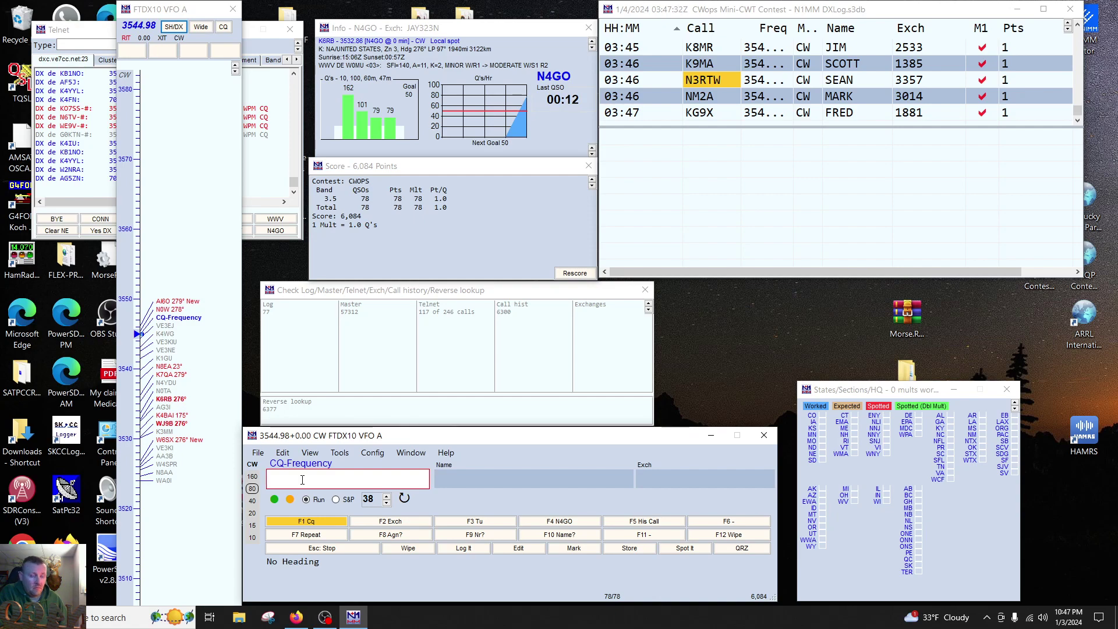
pyautogui.write('KO')
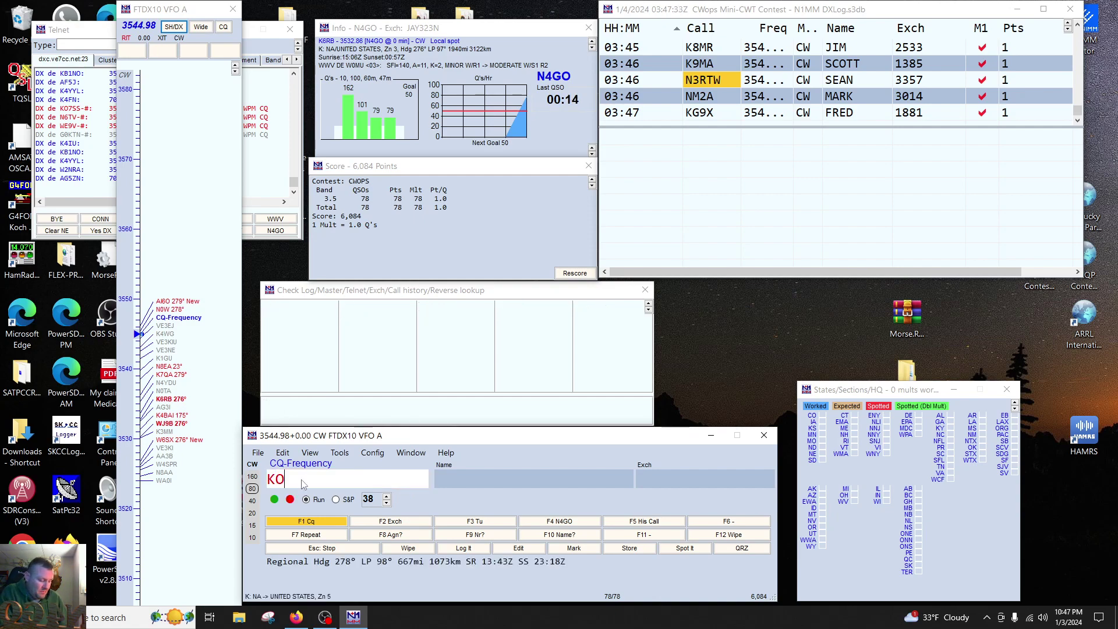
pyautogui.write('4VW')
pyautogui.press('Return')
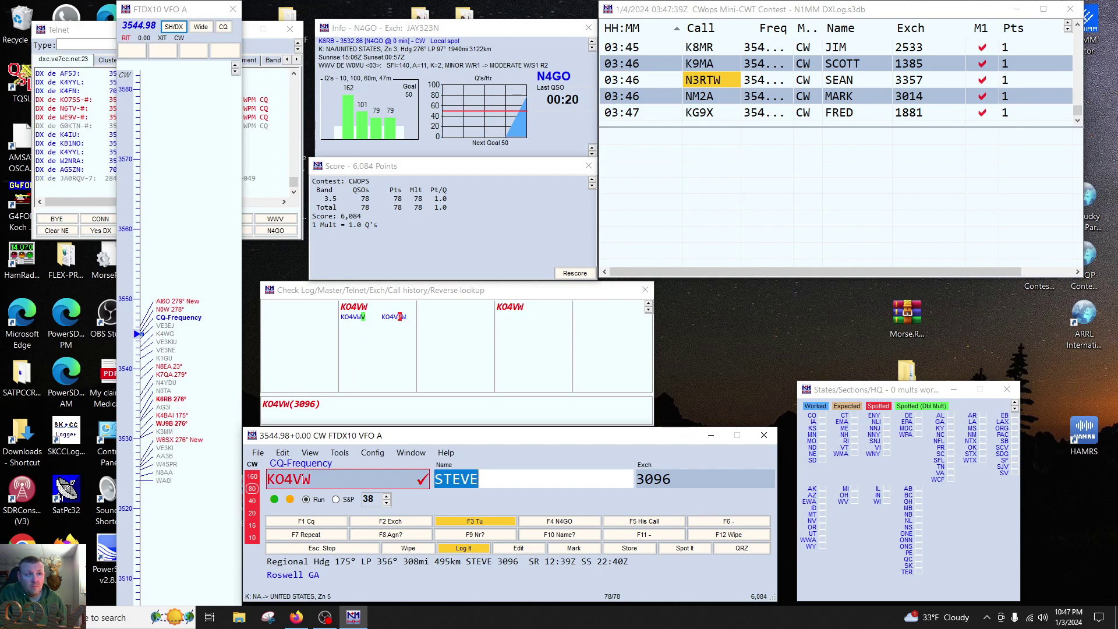
pyautogui.press('Return')
pyautogui.press('Tab')
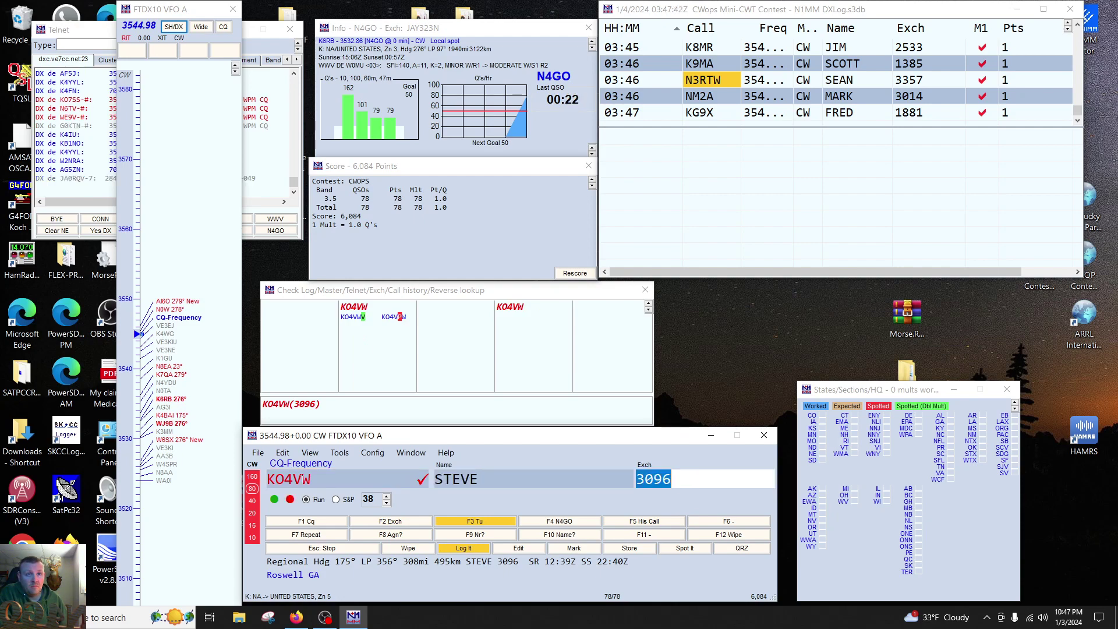
pyautogui.press('Return')
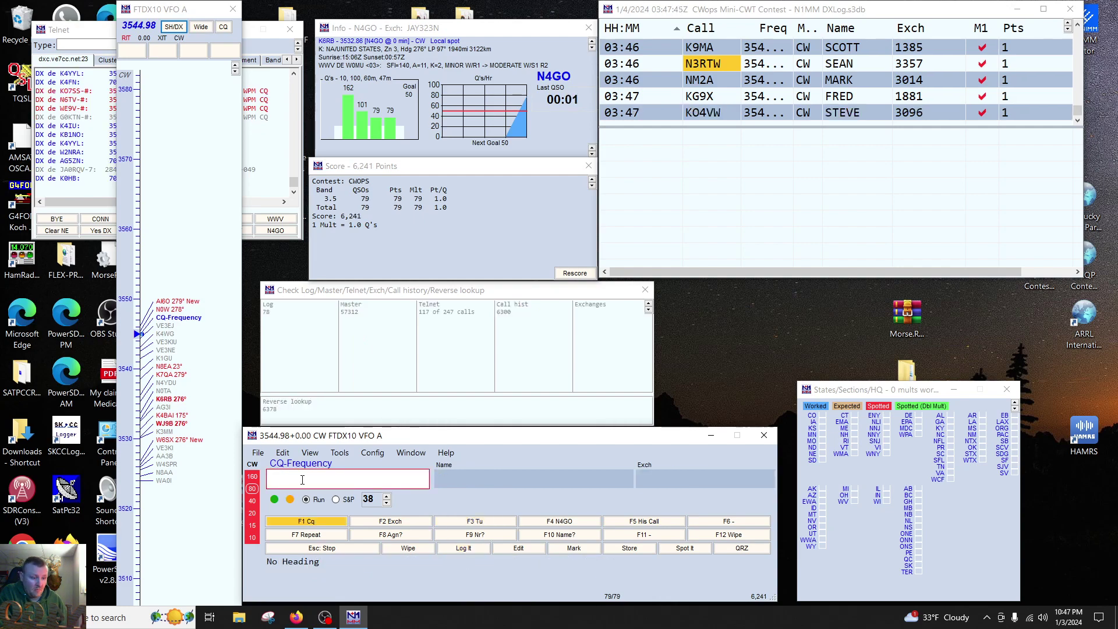
# Step: Answer the caller K9WO and log the contact with the prefilled name and exchange 2992
pyautogui.press('Return')
pyautogui.write('K')
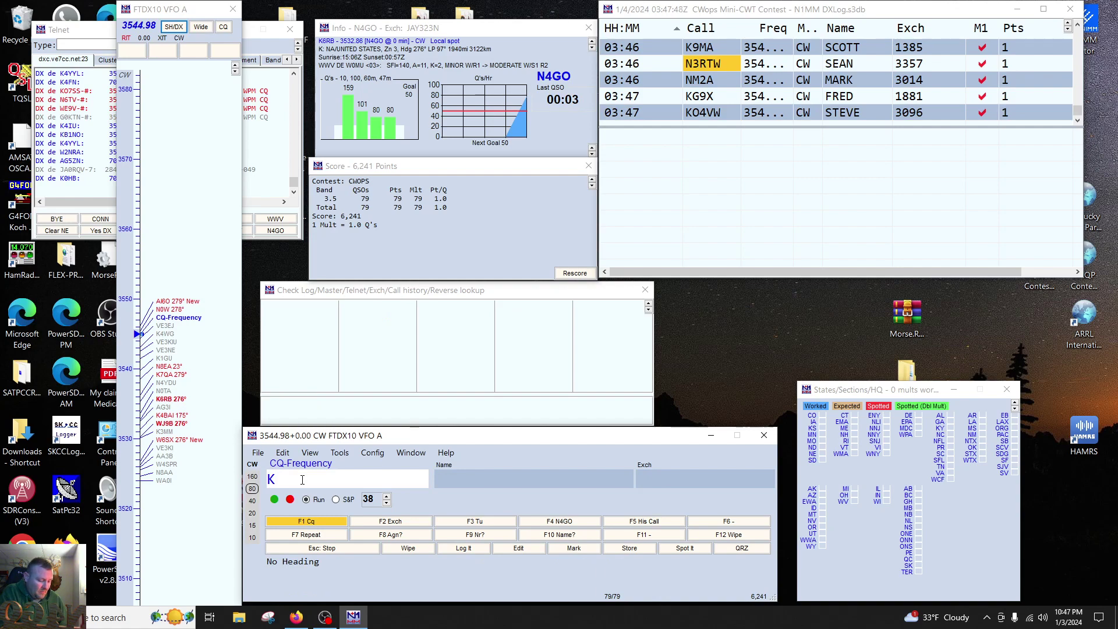
pyautogui.write('9WO')
pyautogui.press('Return')
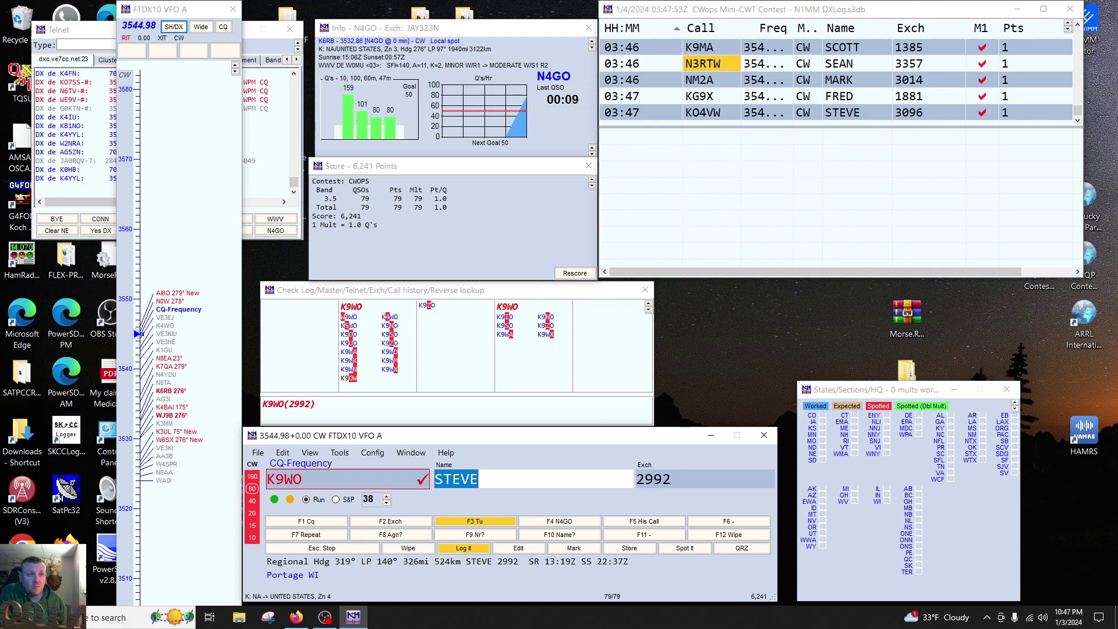
pyautogui.press('Tab')
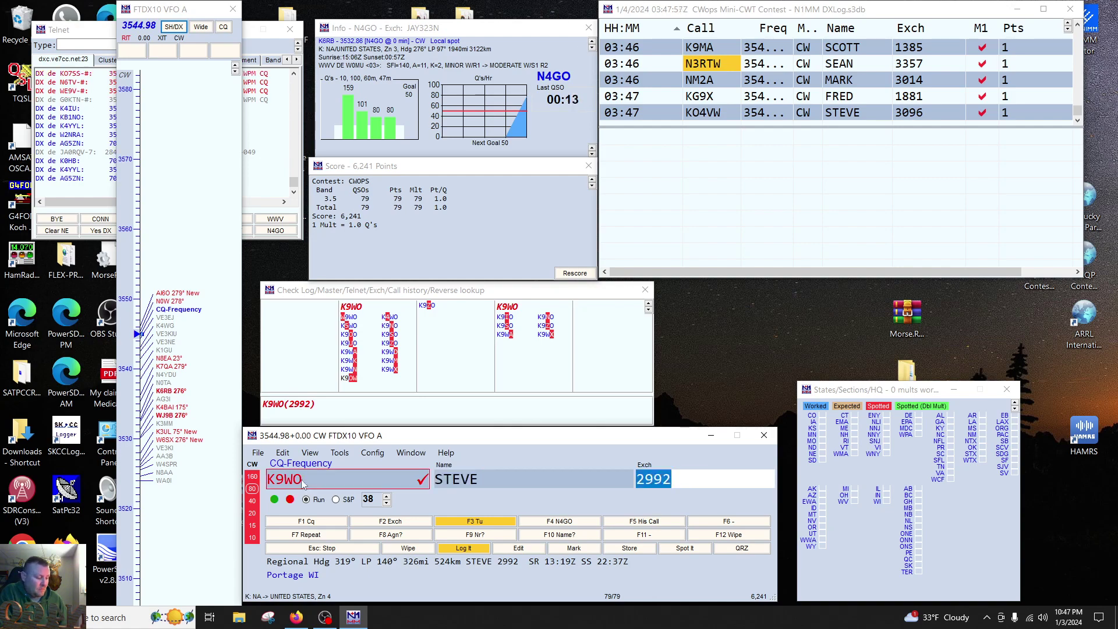
pyautogui.press('Return')
pyautogui.write('N')
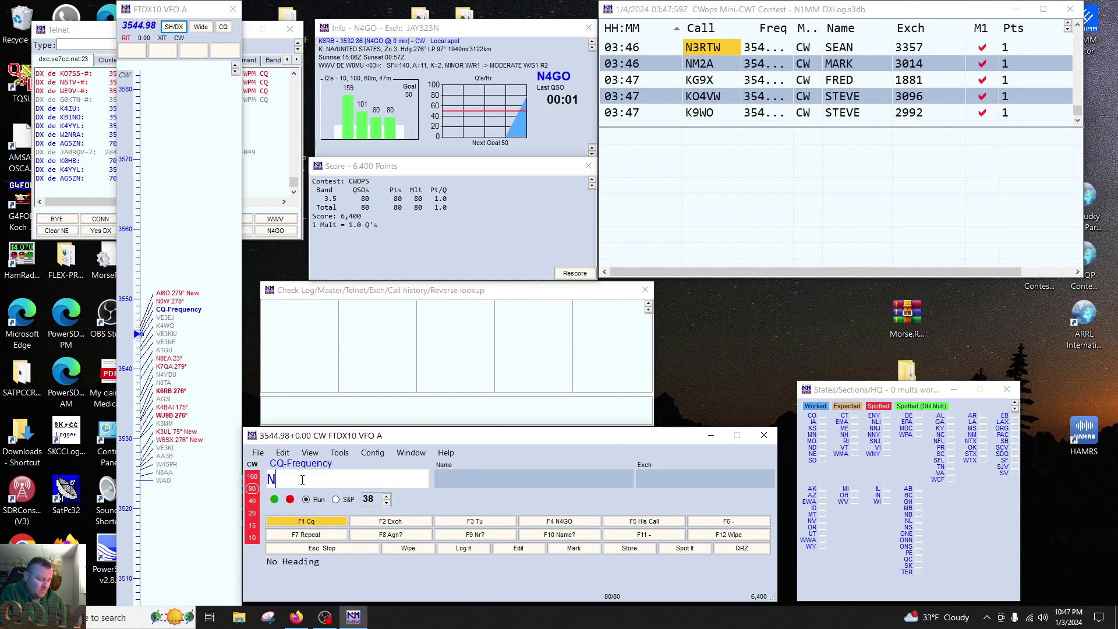
pyautogui.write('0A')
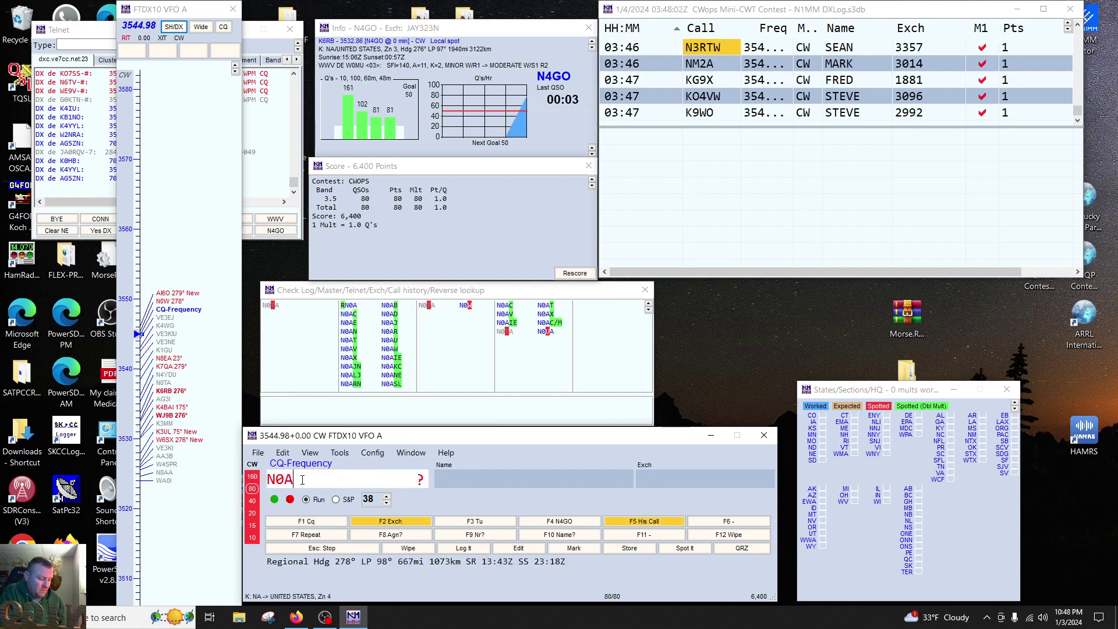
pyautogui.write('C')
pyautogui.press('Return')
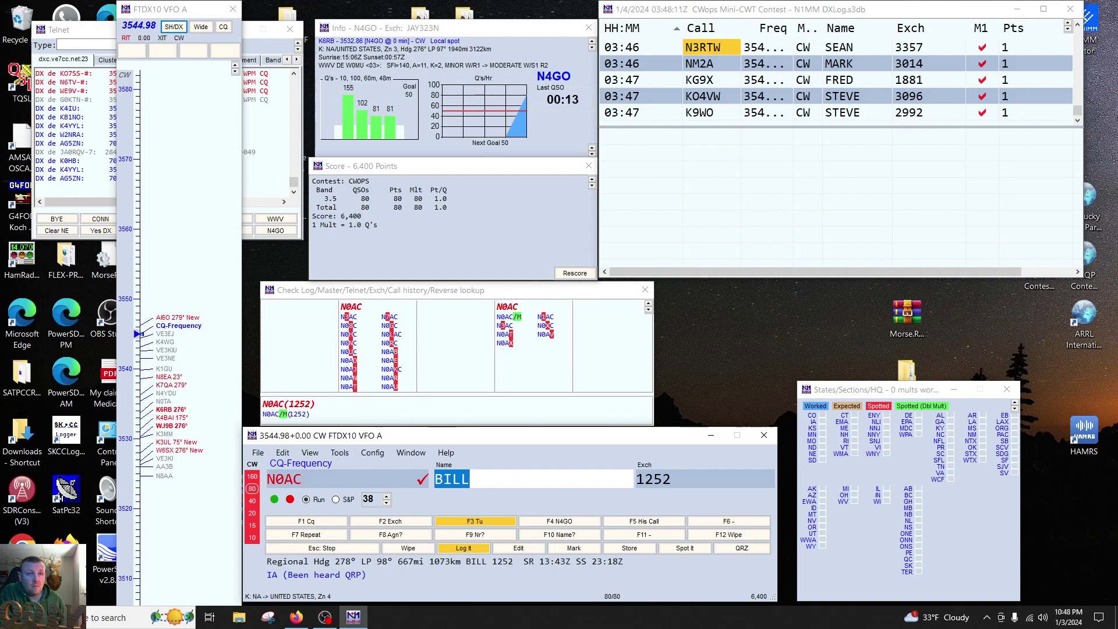
pyautogui.press('pagedown')
pyautogui.press('Return')
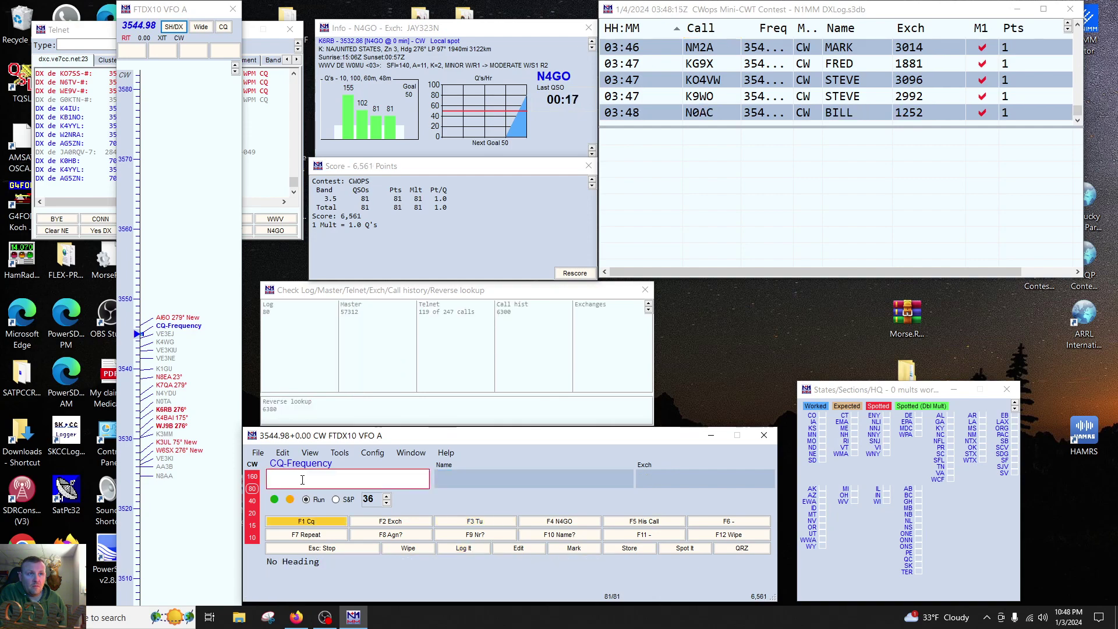
# Step: Call CQ repeatedly on 3544.98 and lower the CW speed to 34
pyautogui.press('Return')
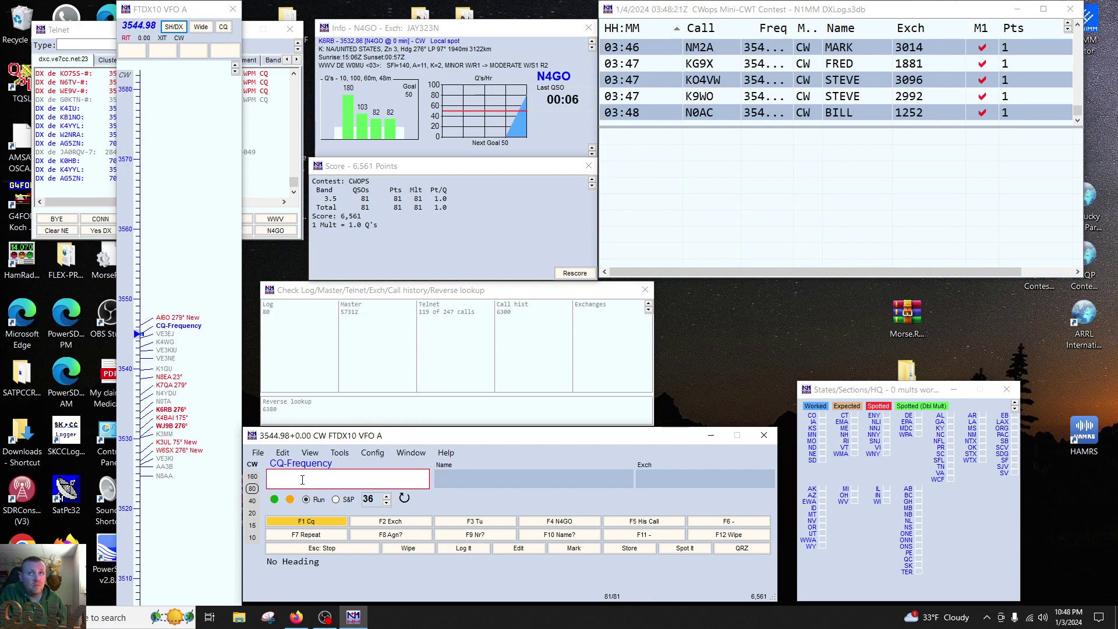
pyautogui.press('Return')
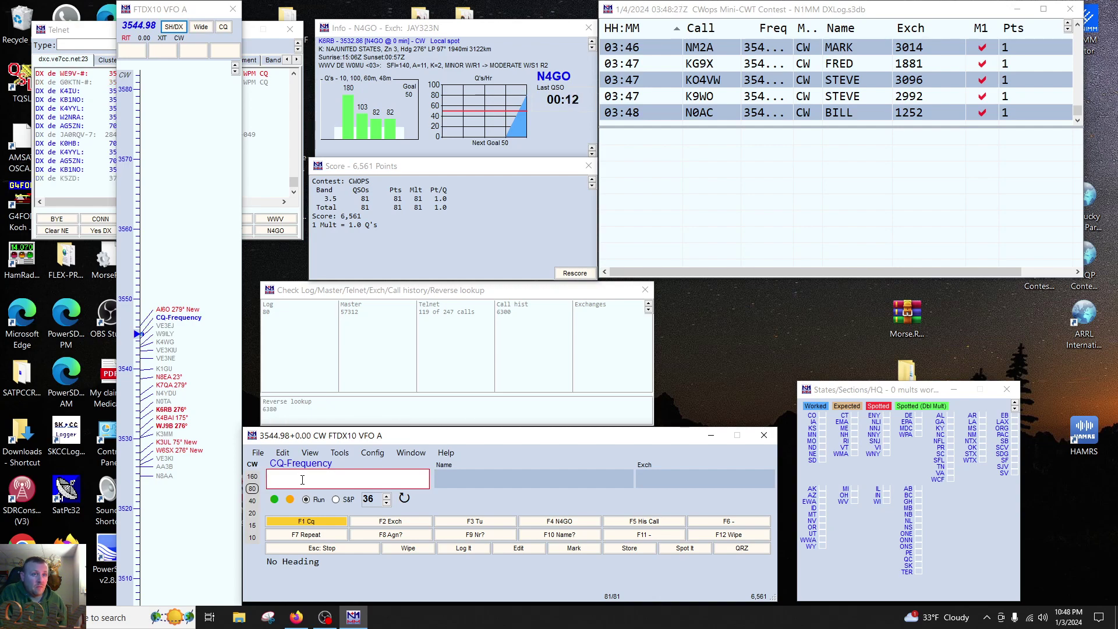
pyautogui.press('F1')
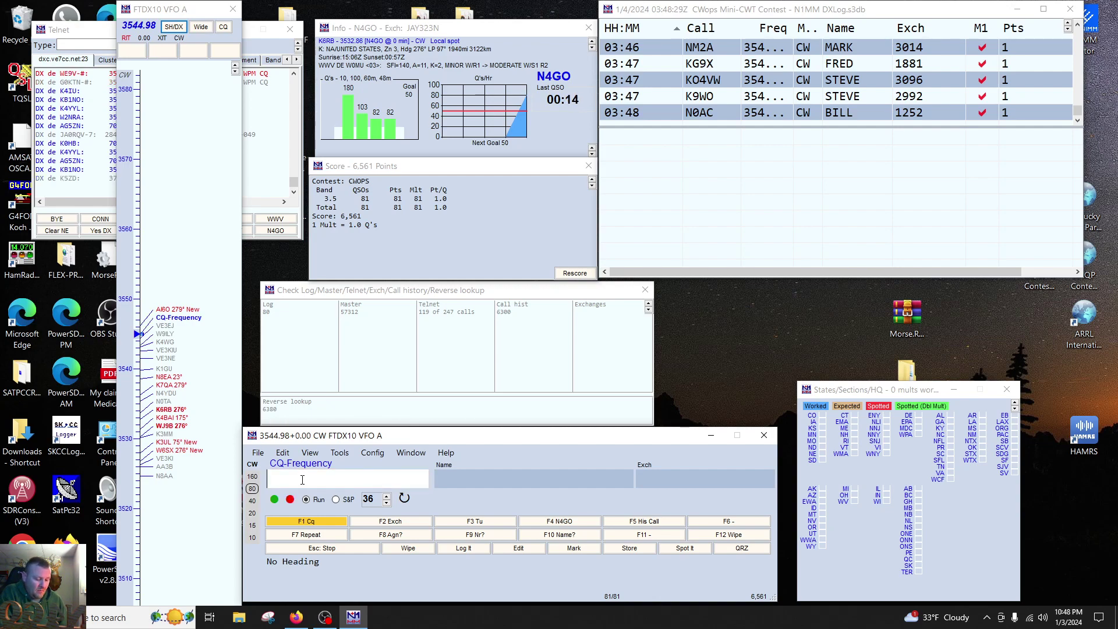
pyautogui.press('pagedown')
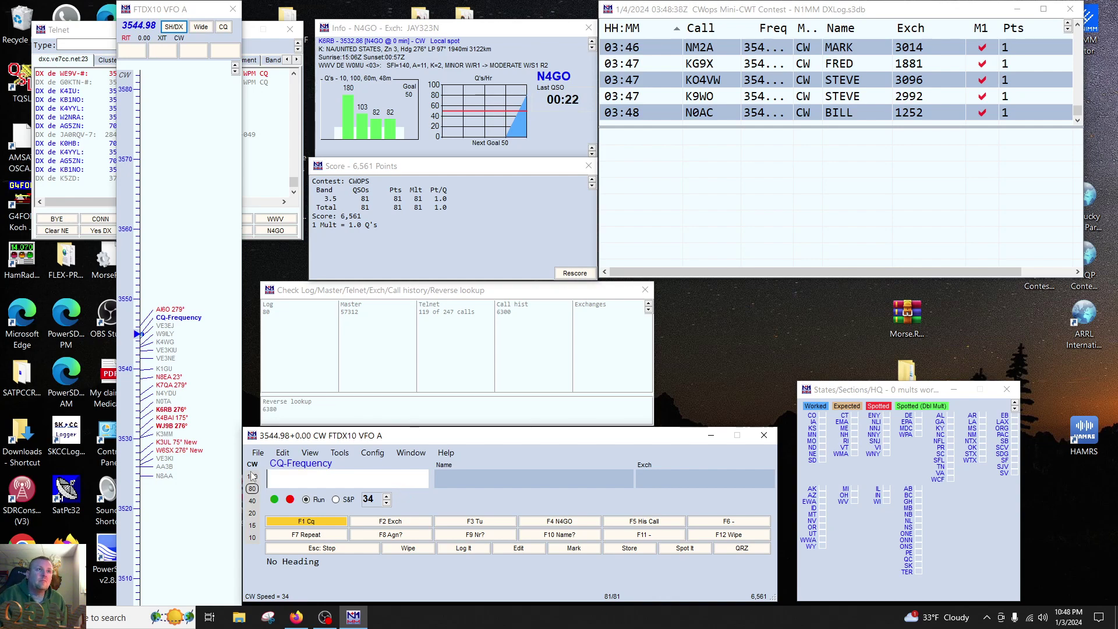
# Step: Tune through the band map spots K4BAI, K3UL and W6SX to listen for each station
pyautogui.click(181, 417)
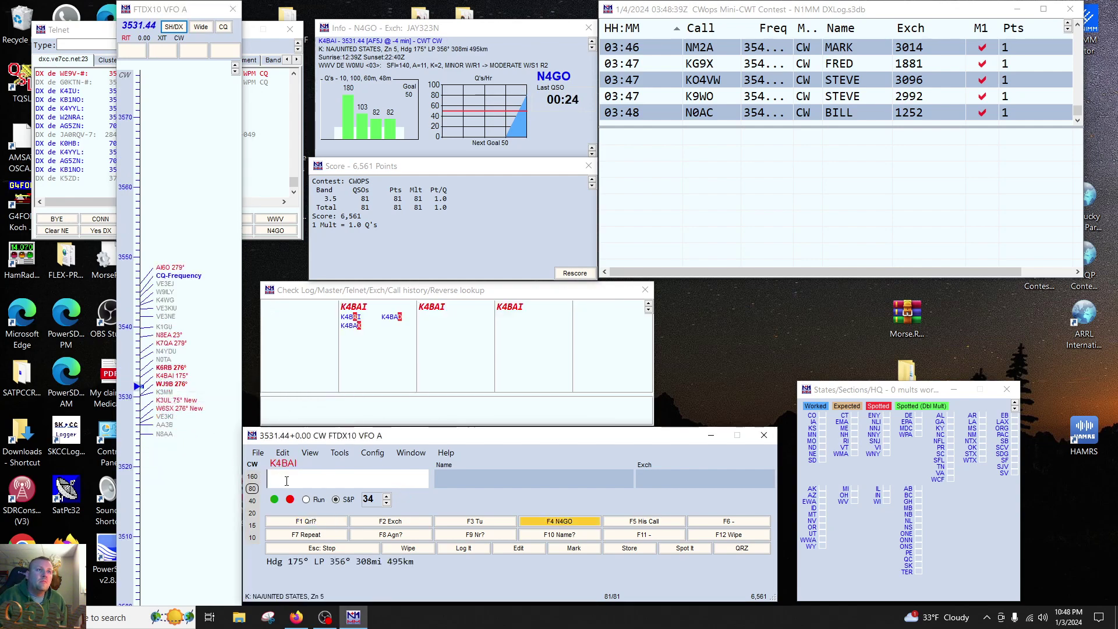
pyautogui.click(175, 401)
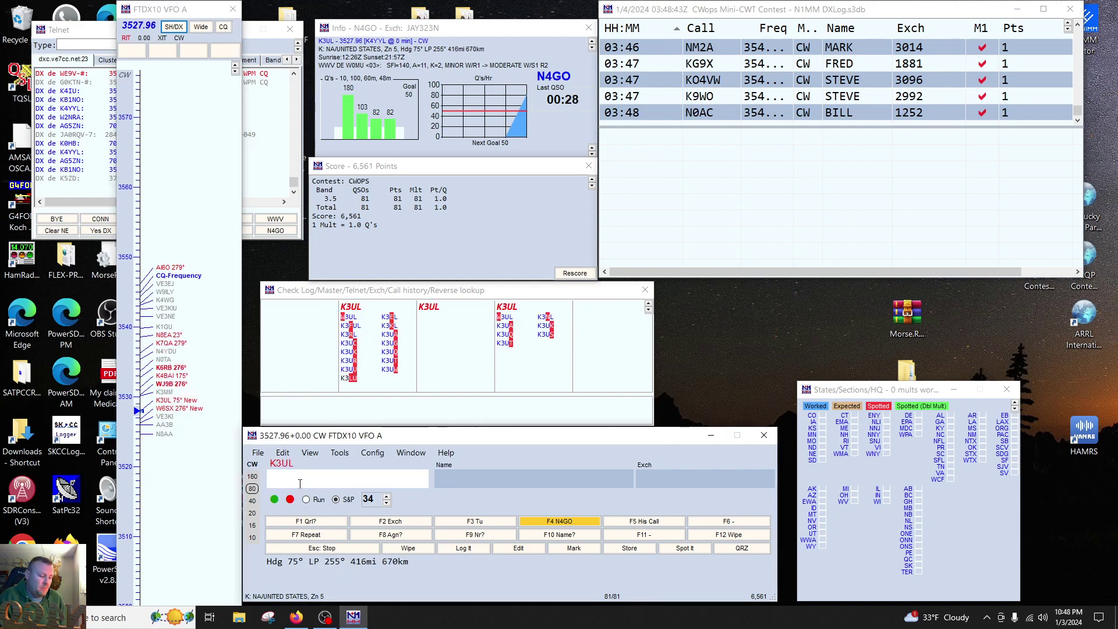
pyautogui.click(181, 409)
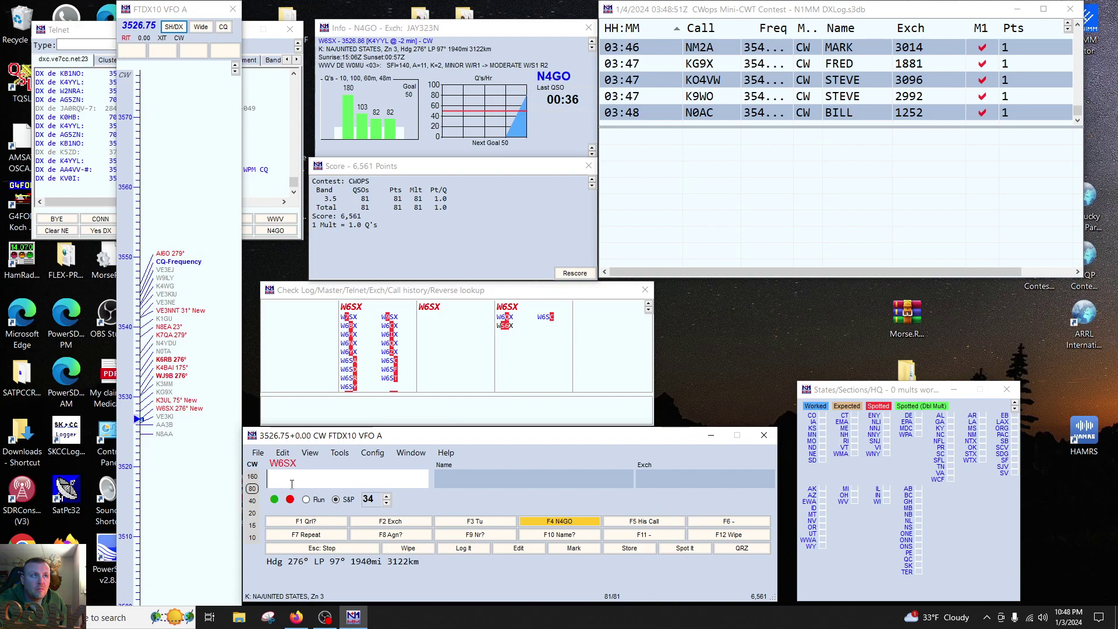
pyautogui.click(177, 311)
pyautogui.press('space')
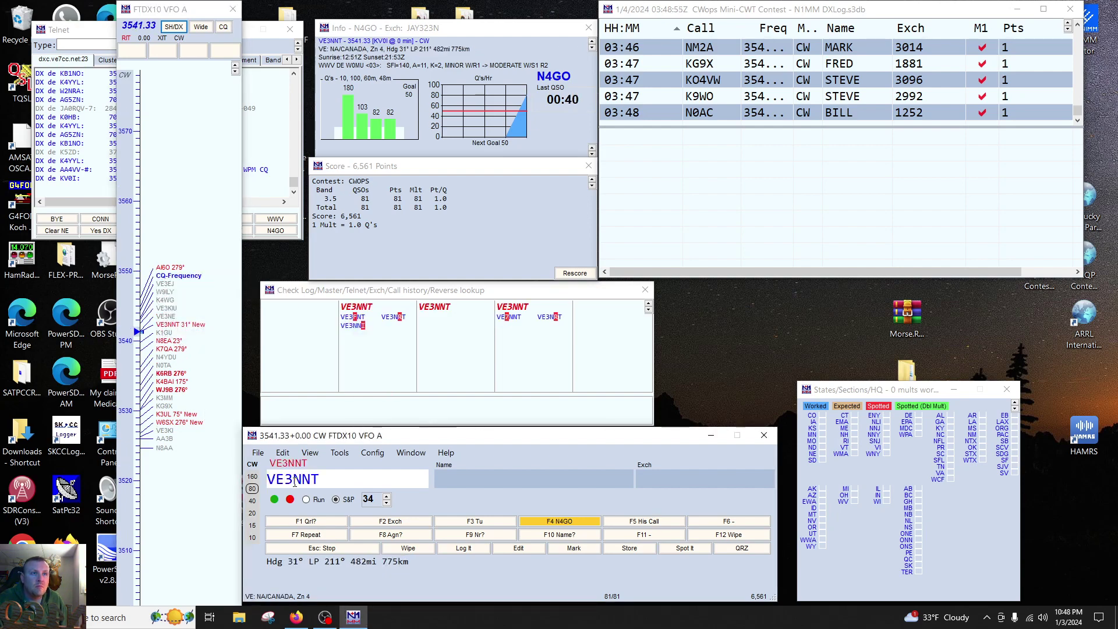
pyautogui.press('Return')
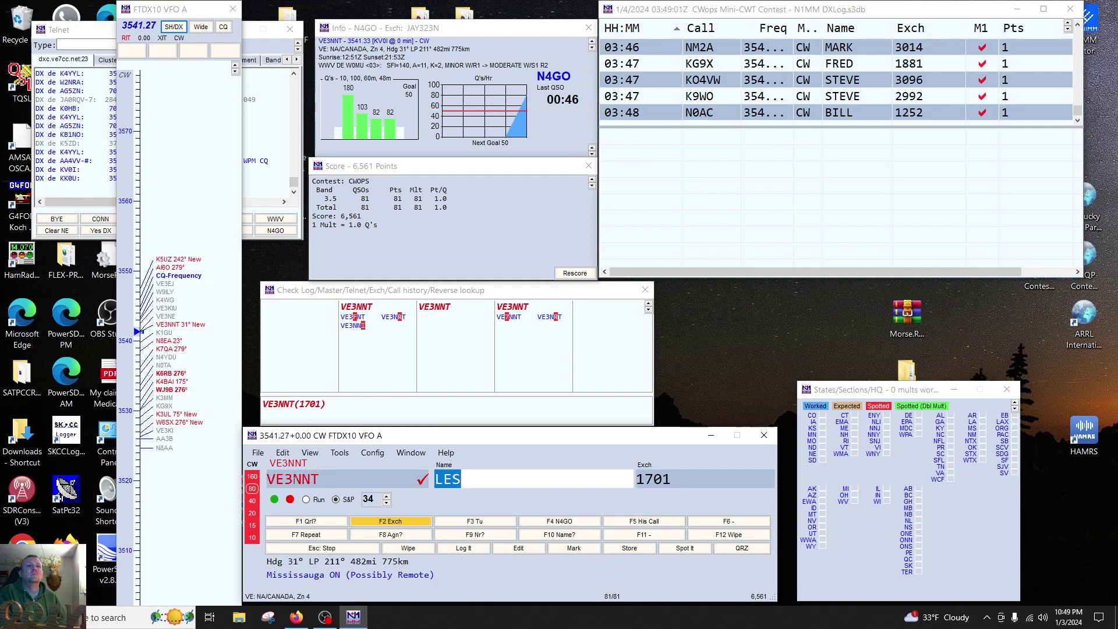
pyautogui.press('space')
pyautogui.press('Return')
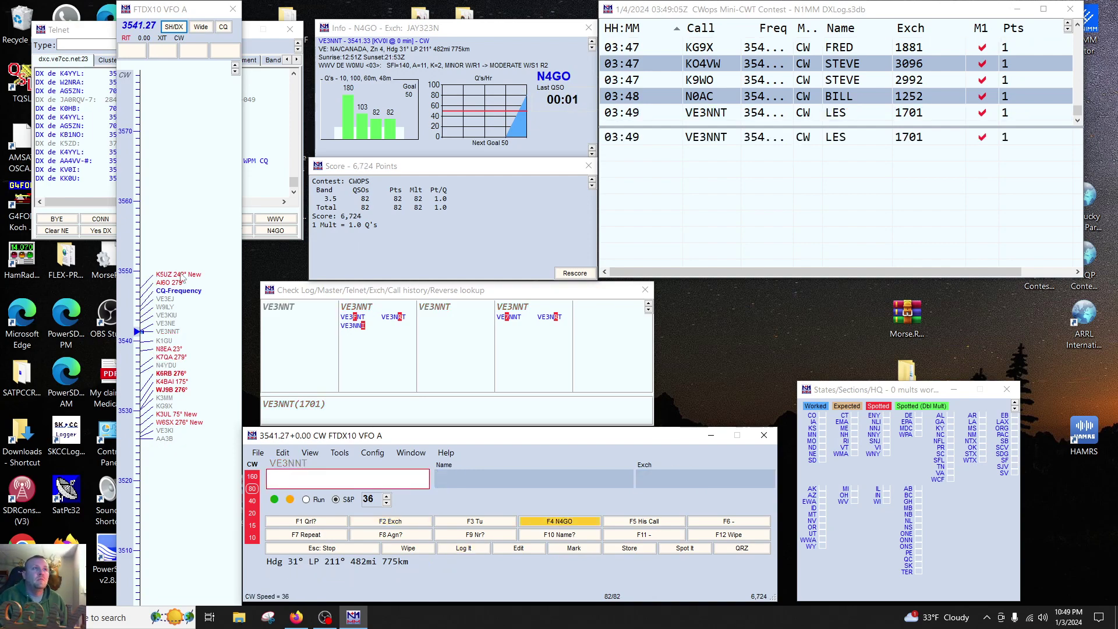
pyautogui.moveTo(167, 278)
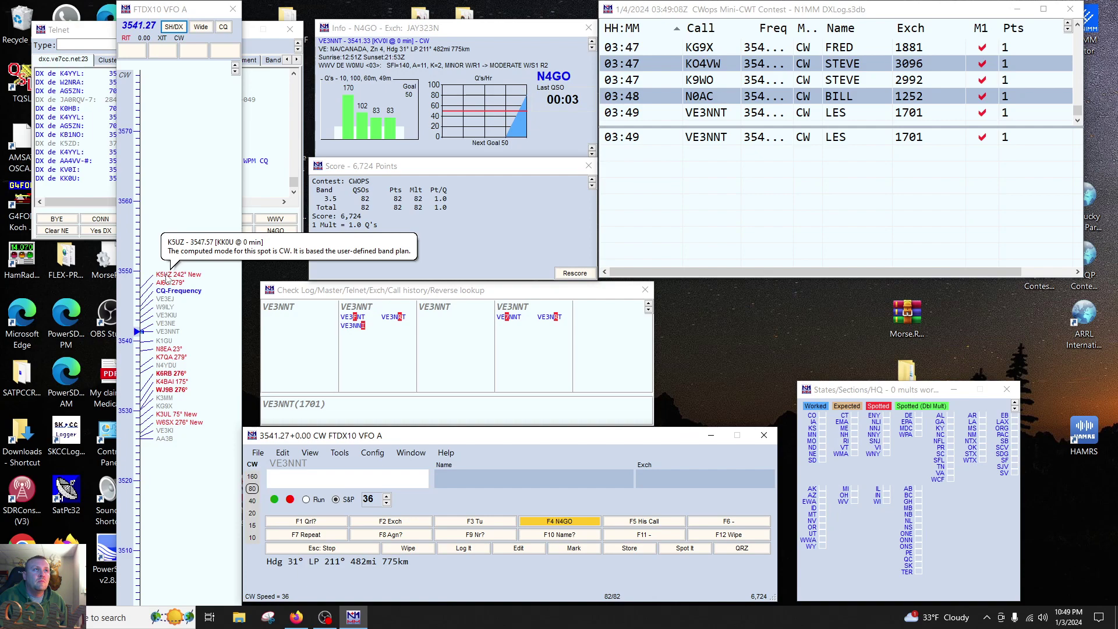
pyautogui.click(167, 276)
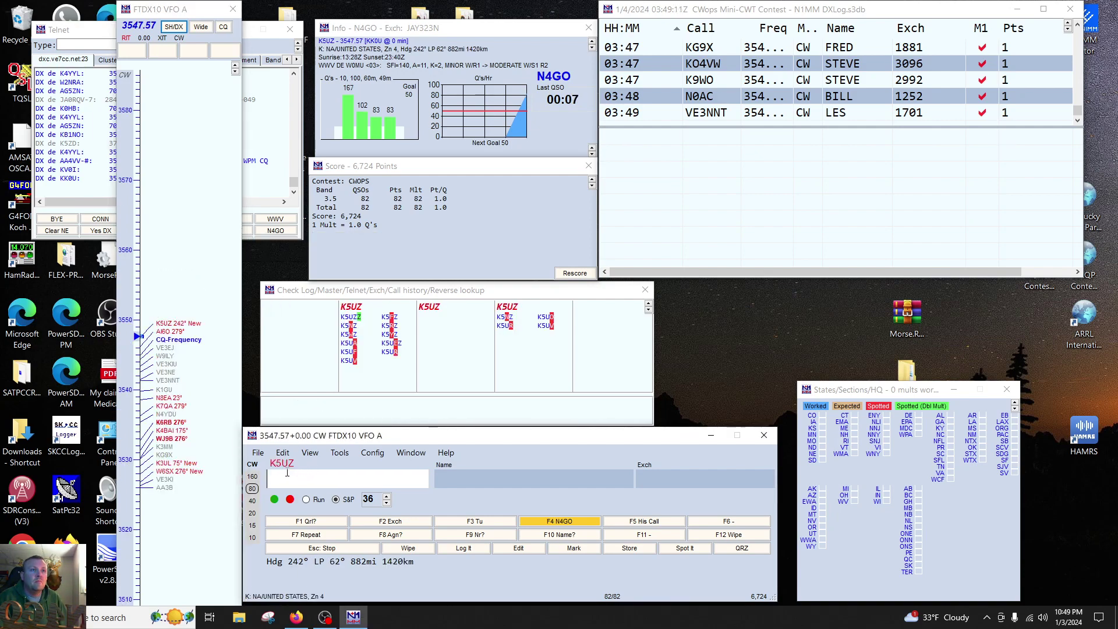
pyautogui.press('Return')
pyautogui.moveTo(182, 324)
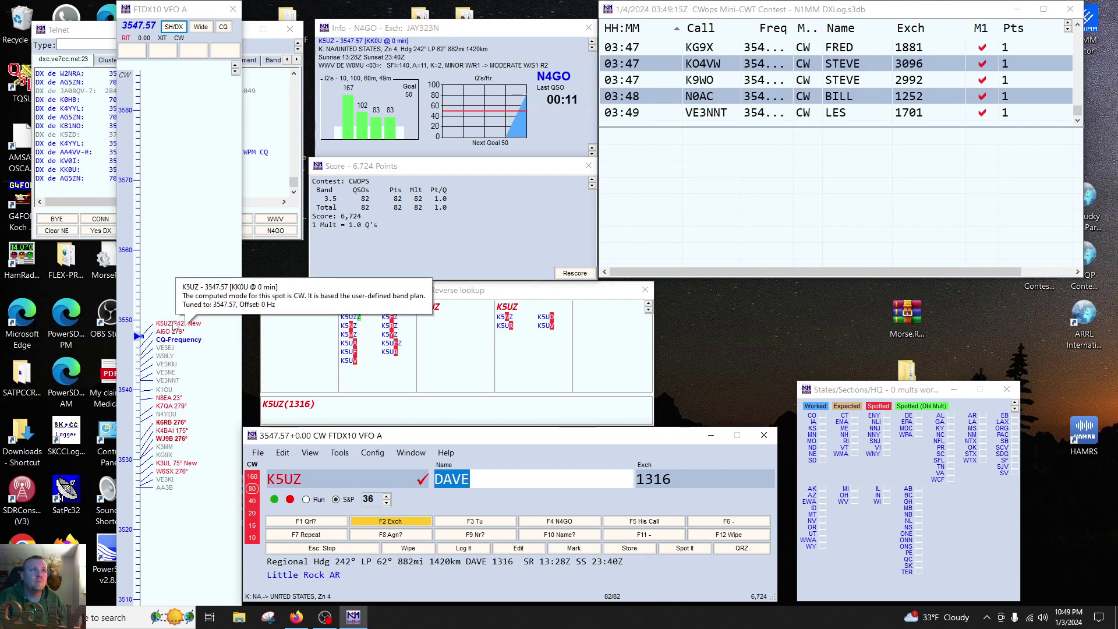
pyautogui.click(170, 331)
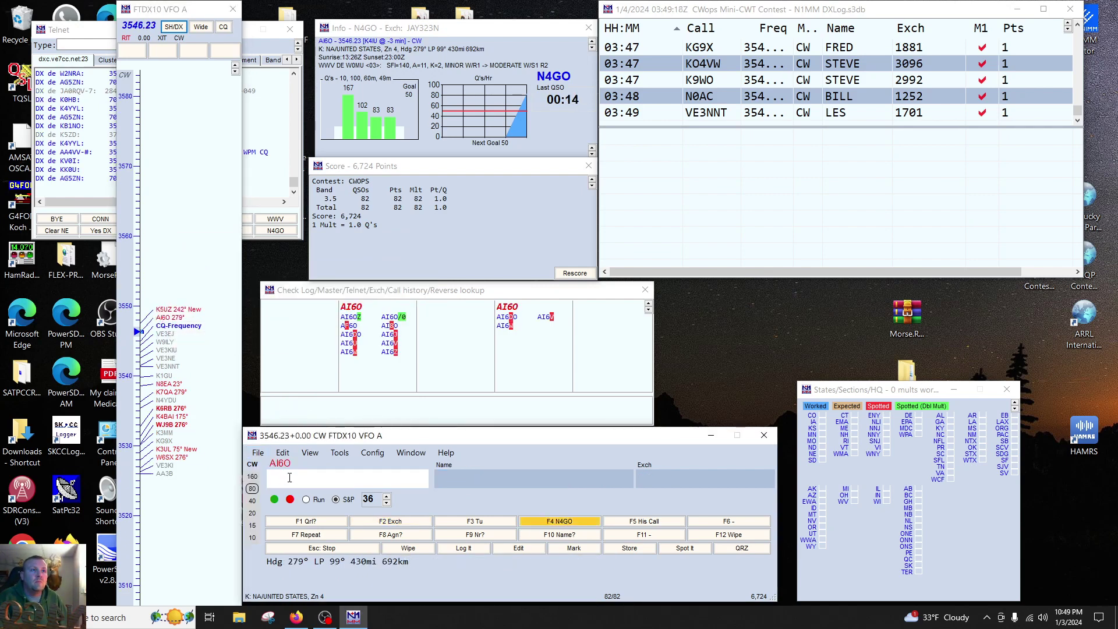
pyautogui.press('space')
pyautogui.press('Return')
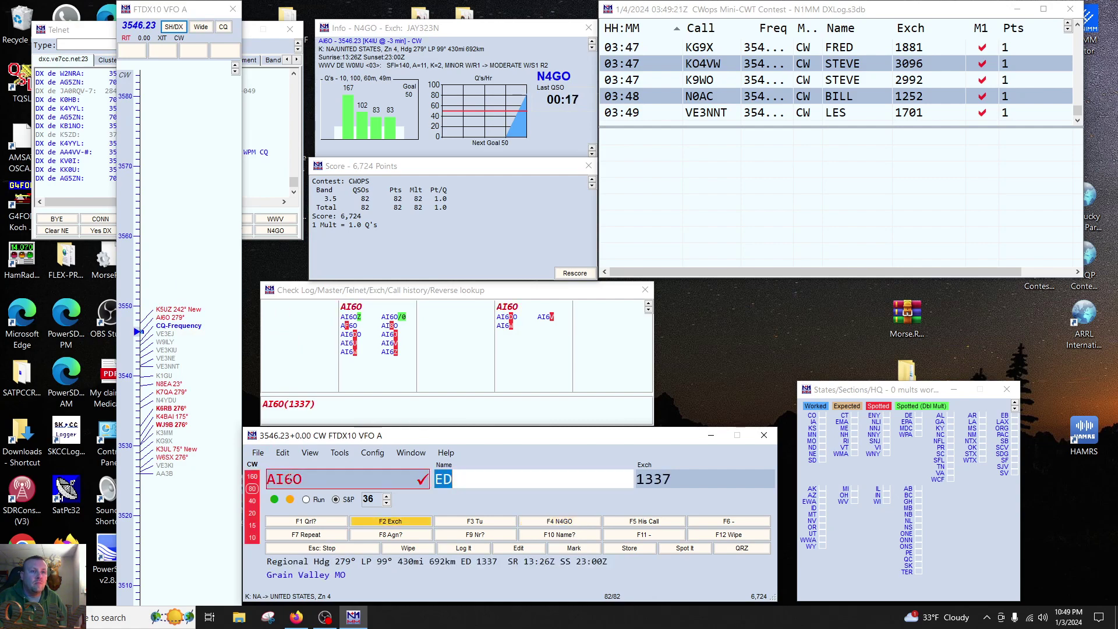
pyautogui.press('pagedown')
pyautogui.press('pagedown')
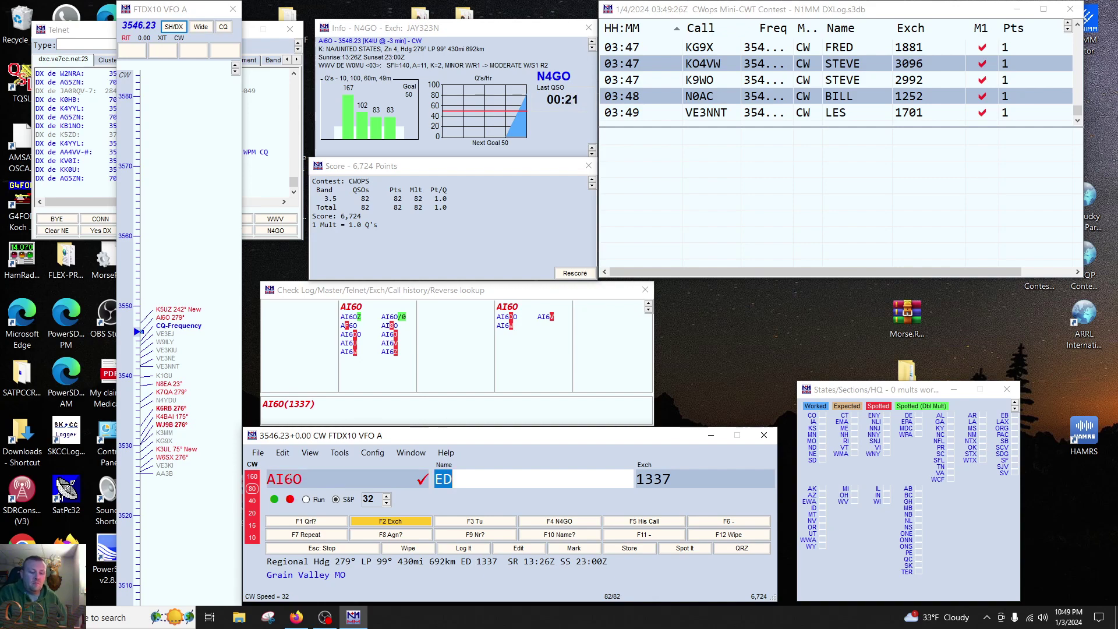
pyautogui.press('pageup')
pyautogui.press('pageup')
pyautogui.press('Tab')
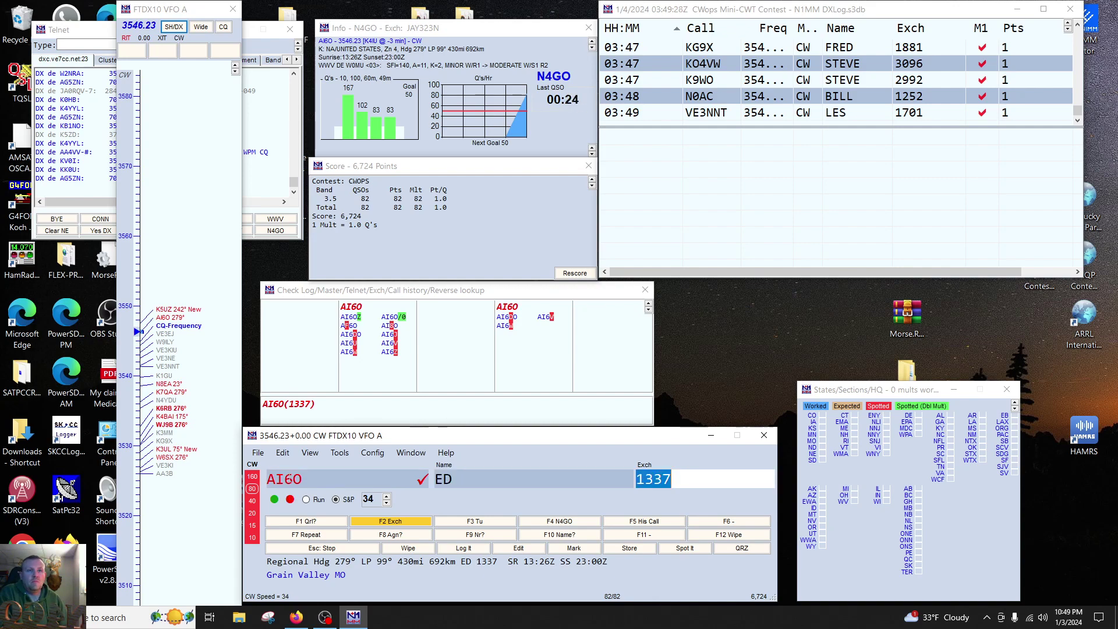
pyautogui.press('Return')
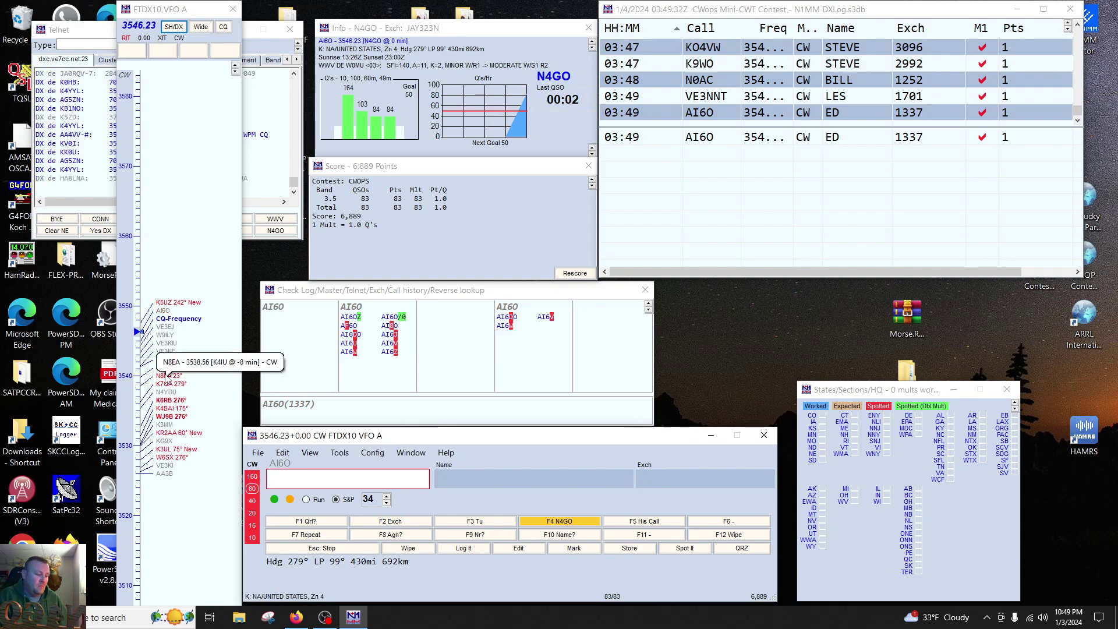
# Step: Work the N8EA spot, log the contact with the prefilled name and exchange 725, and raise the CW speed to 38
pyautogui.click(167, 377)
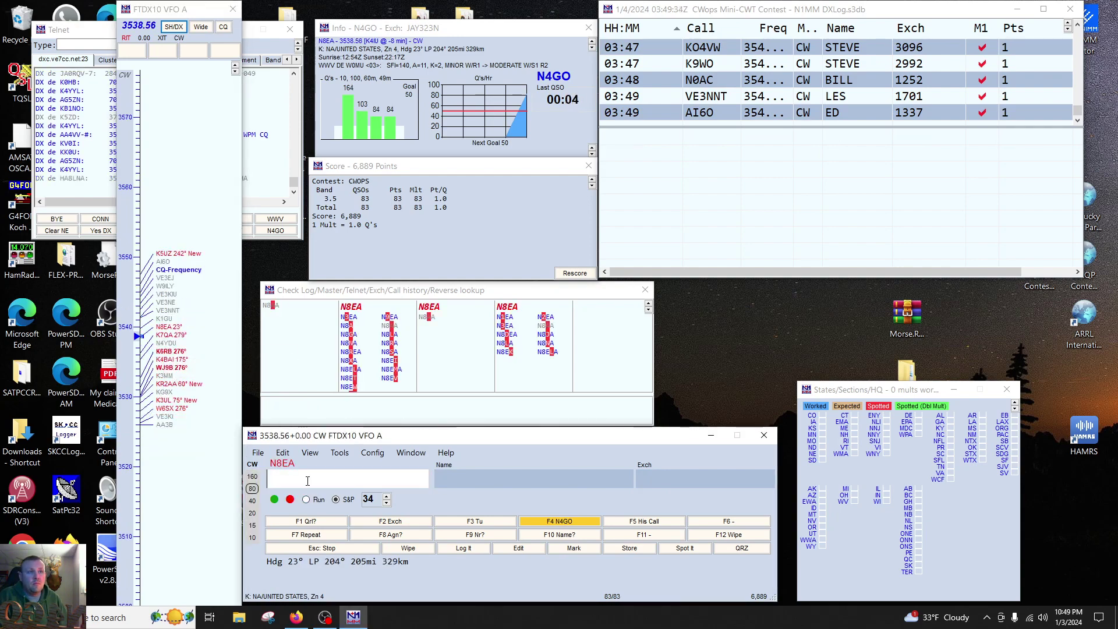
pyautogui.press('Return')
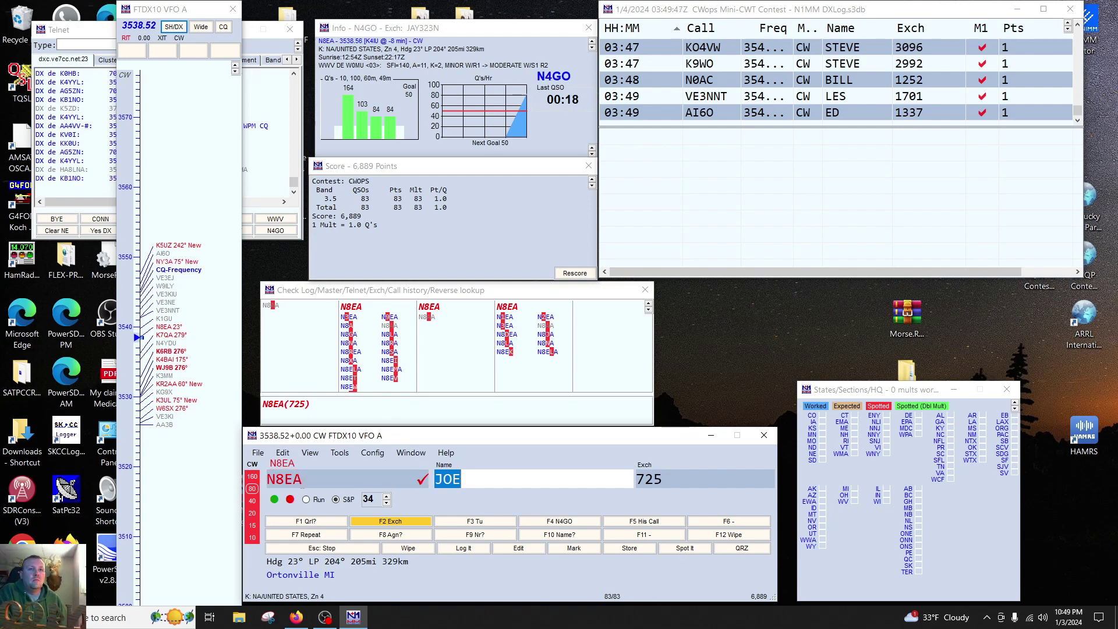
pyautogui.press('Tab')
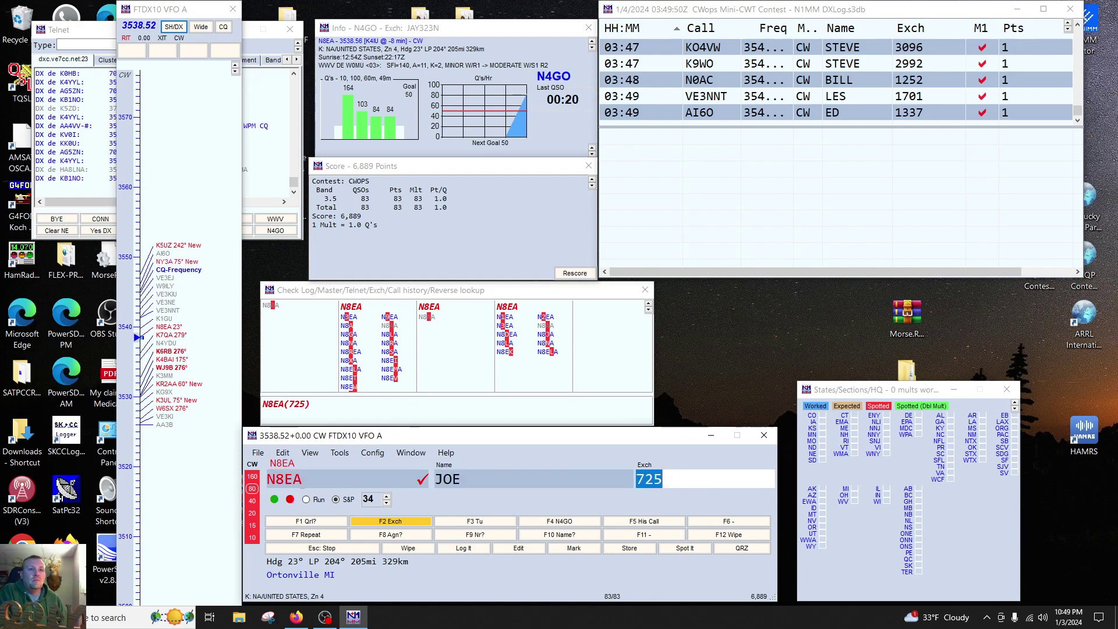
pyautogui.press('Return')
pyautogui.press('pageup')
pyautogui.press('pageup')
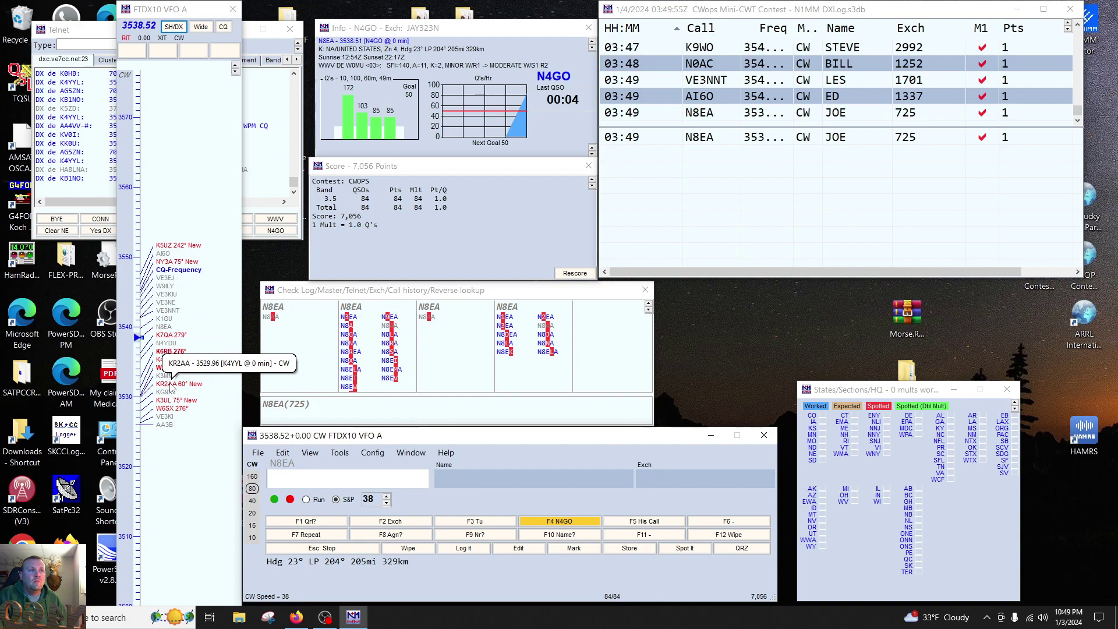
# Step: Tune to the KR2AA spot, call the station, and log the contact with the prefilled name and exchange 2550
pyautogui.click(170, 385)
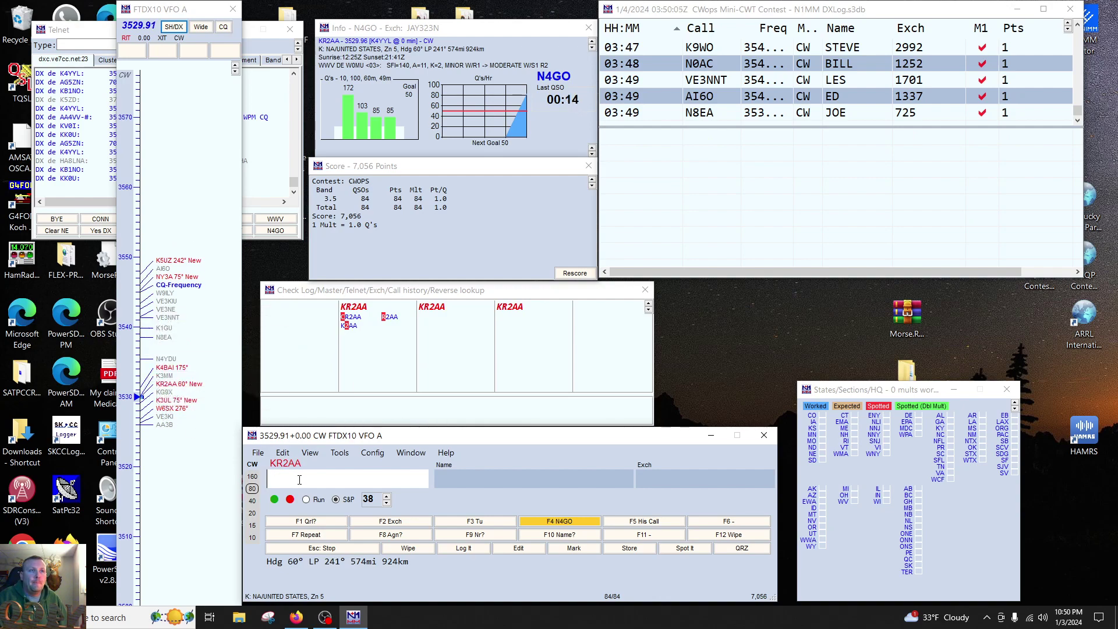
pyautogui.press('space')
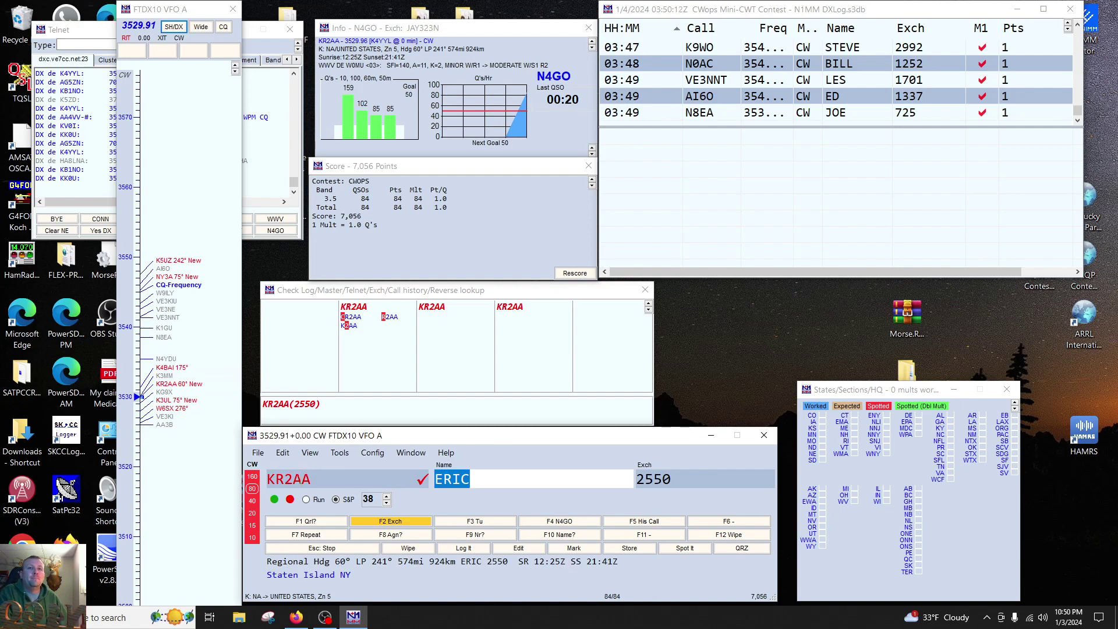
pyautogui.press('space')
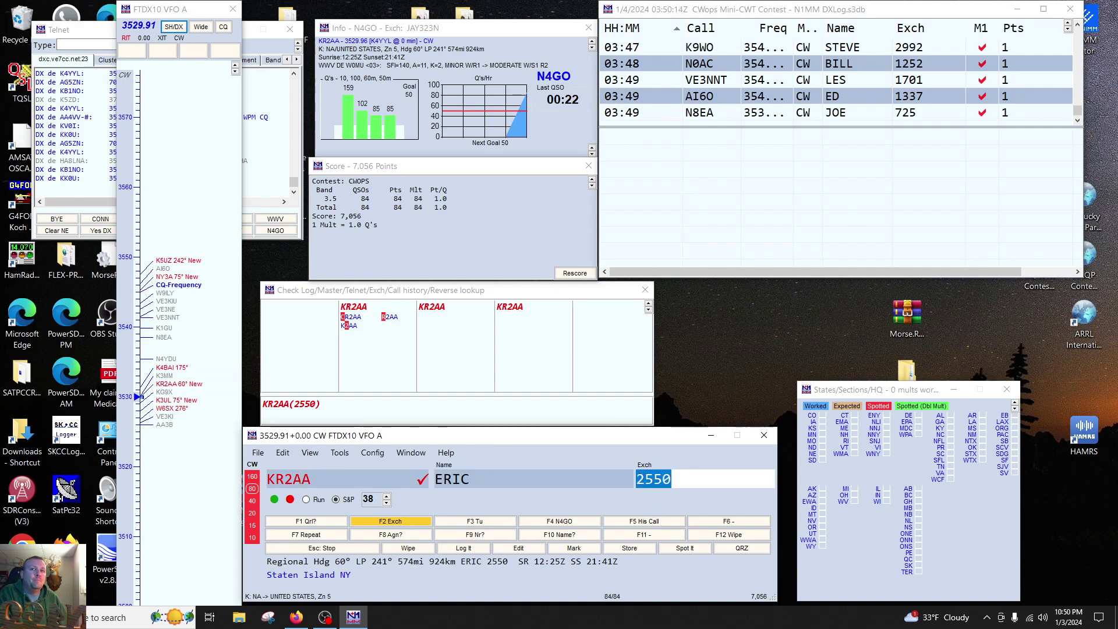
pyautogui.press('Return')
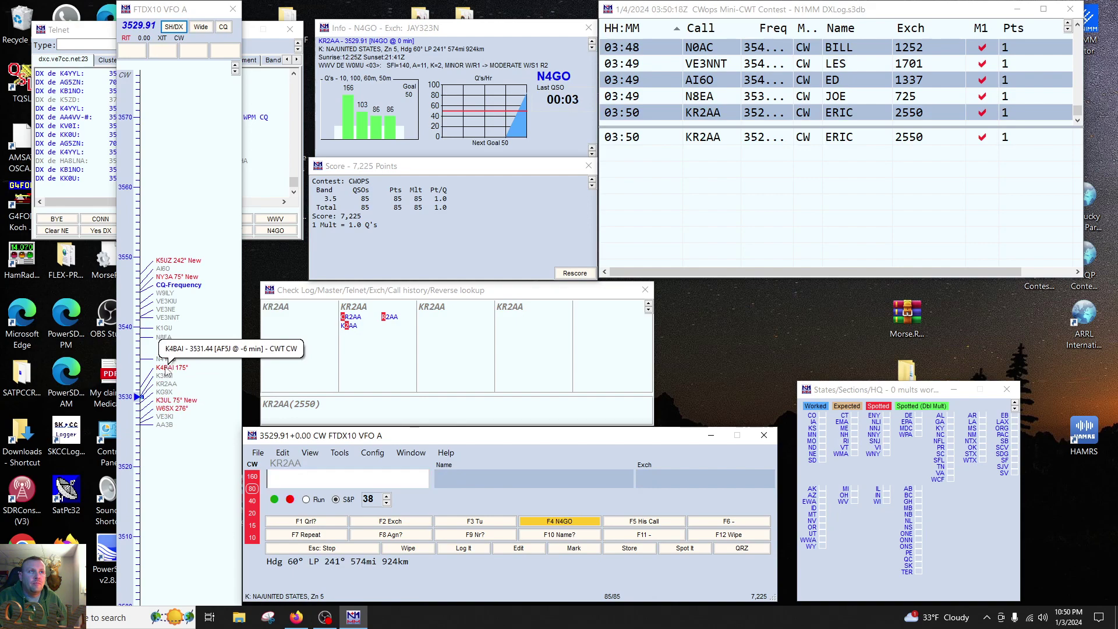
pyautogui.click(165, 367)
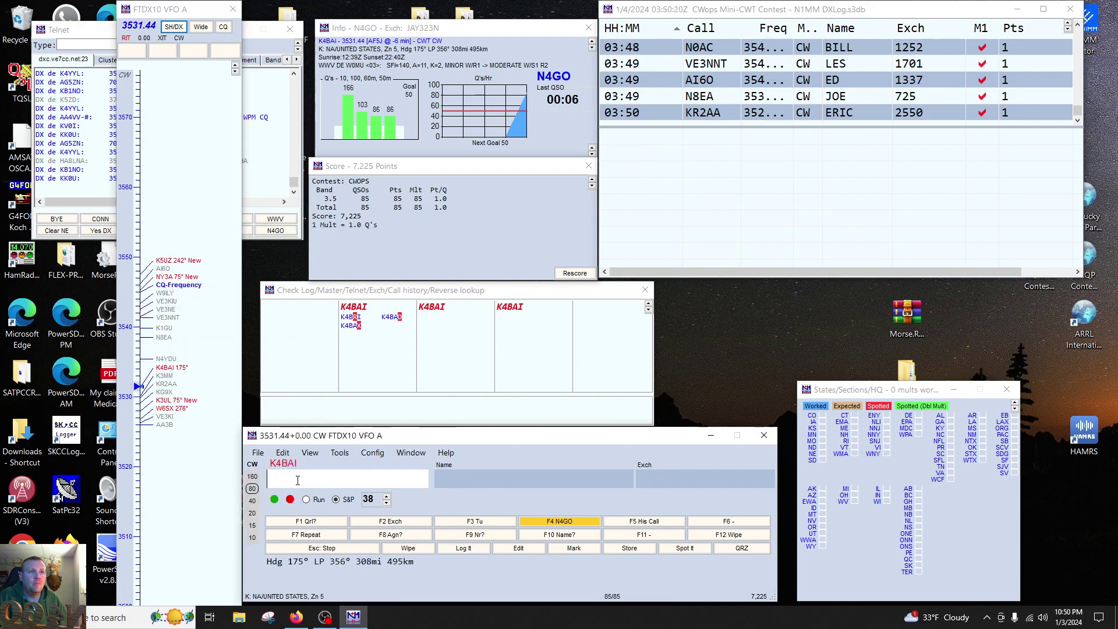
pyautogui.press('Return')
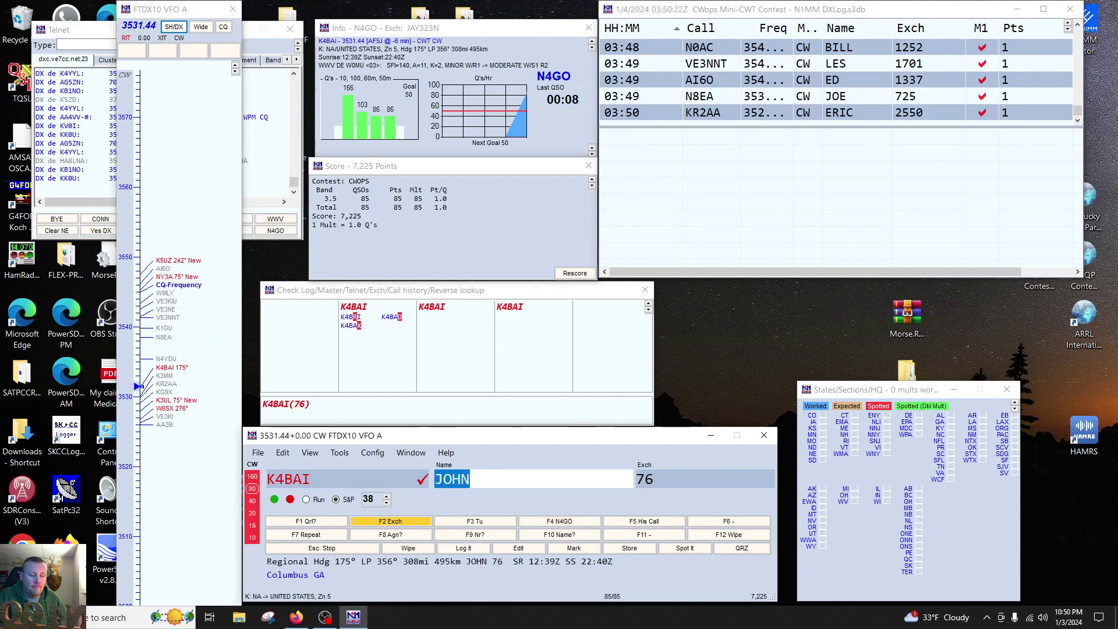
pyautogui.press('pagedown')
pyautogui.press('pagedown')
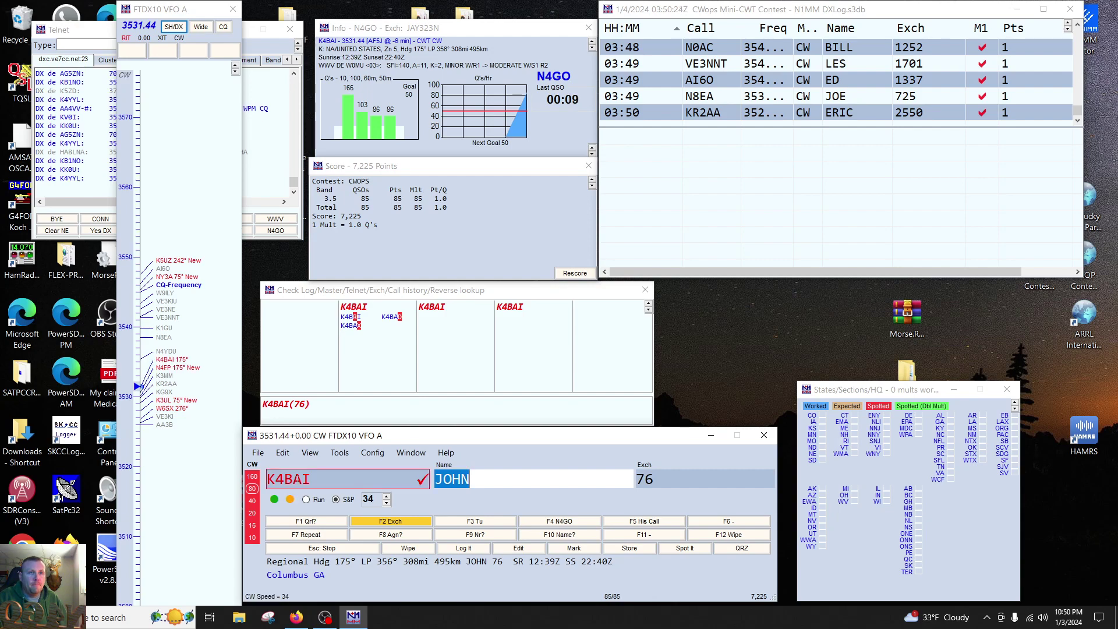
pyautogui.press('pagedown')
pyautogui.press('pageup')
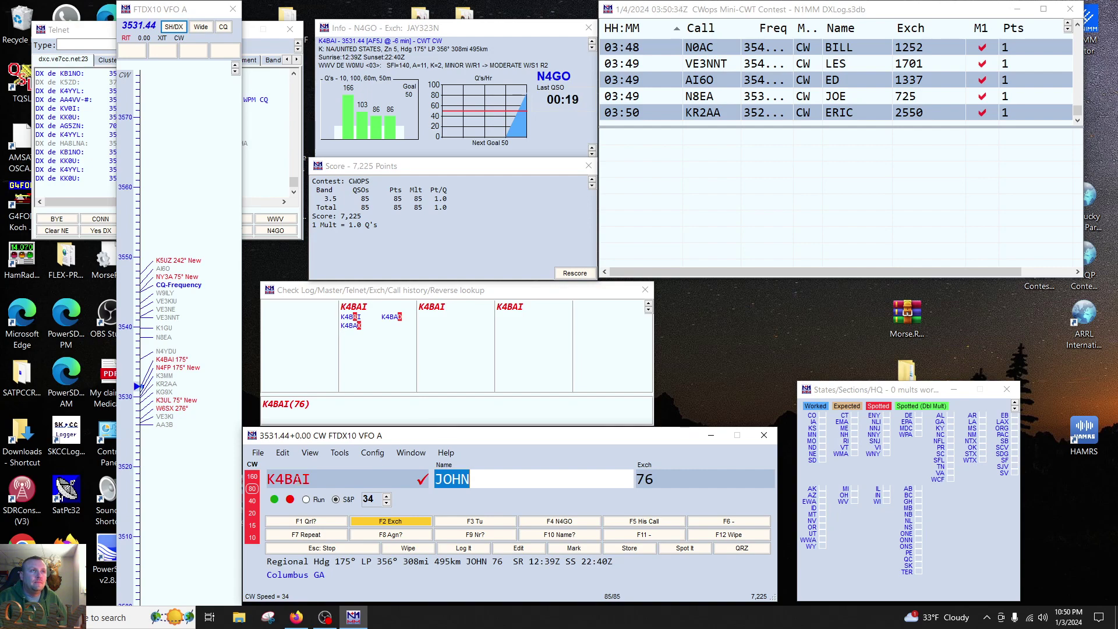
pyautogui.click(168, 277)
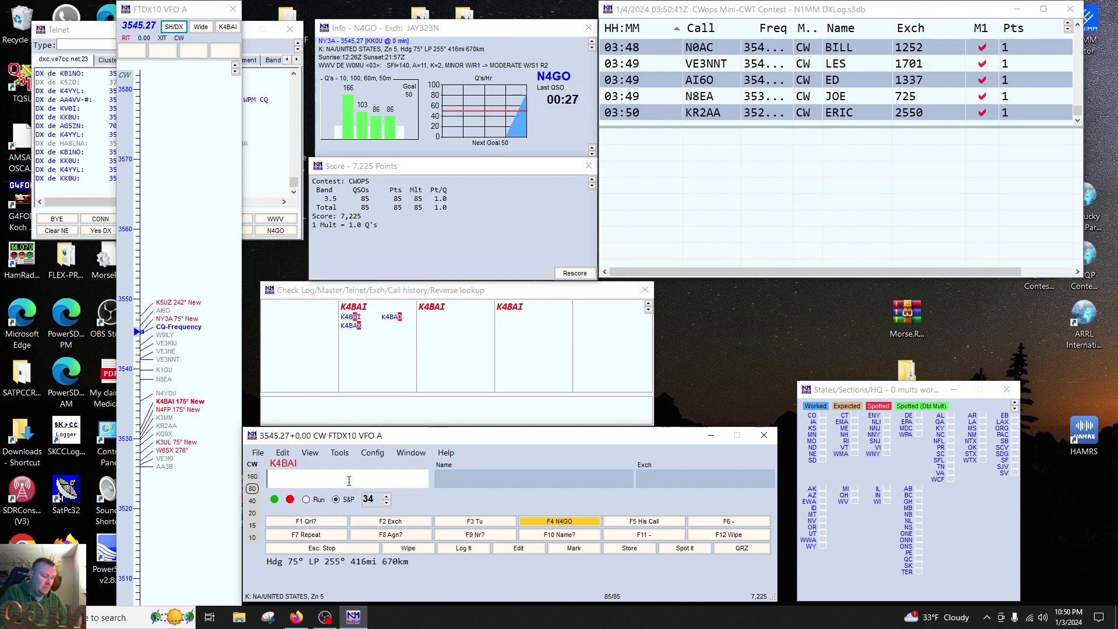
pyautogui.write('NY3A')
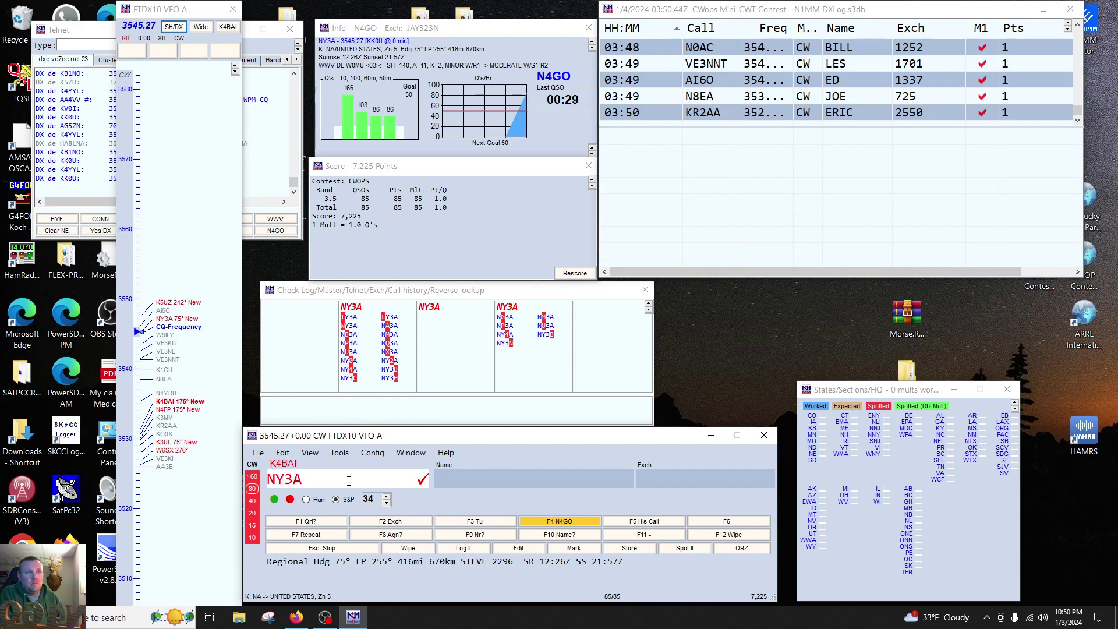
pyautogui.press('Return')
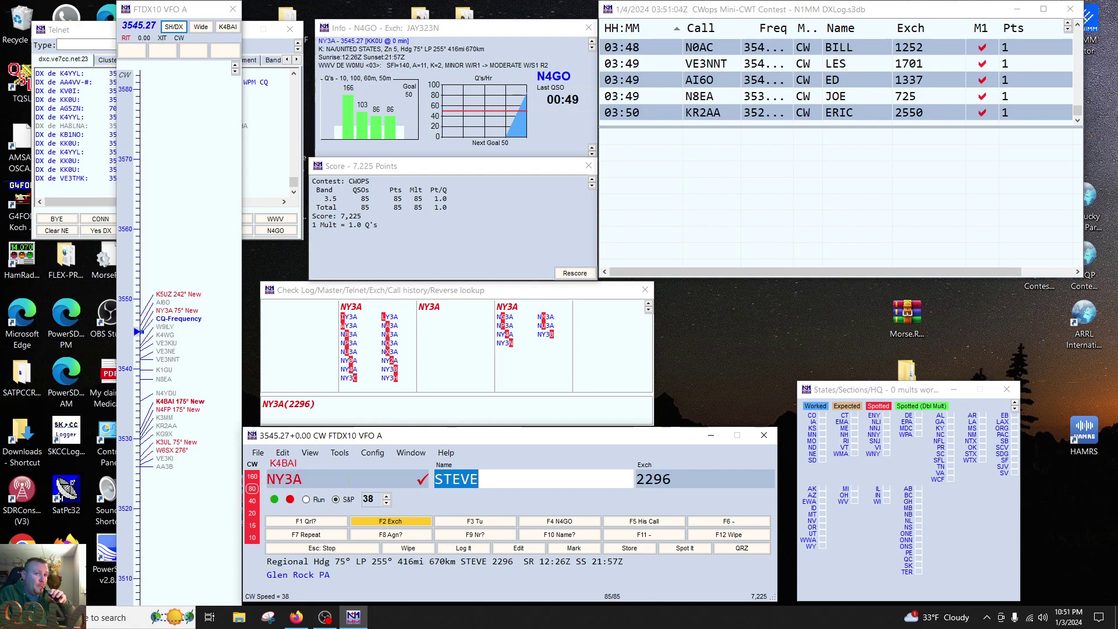
pyautogui.press('Tab')
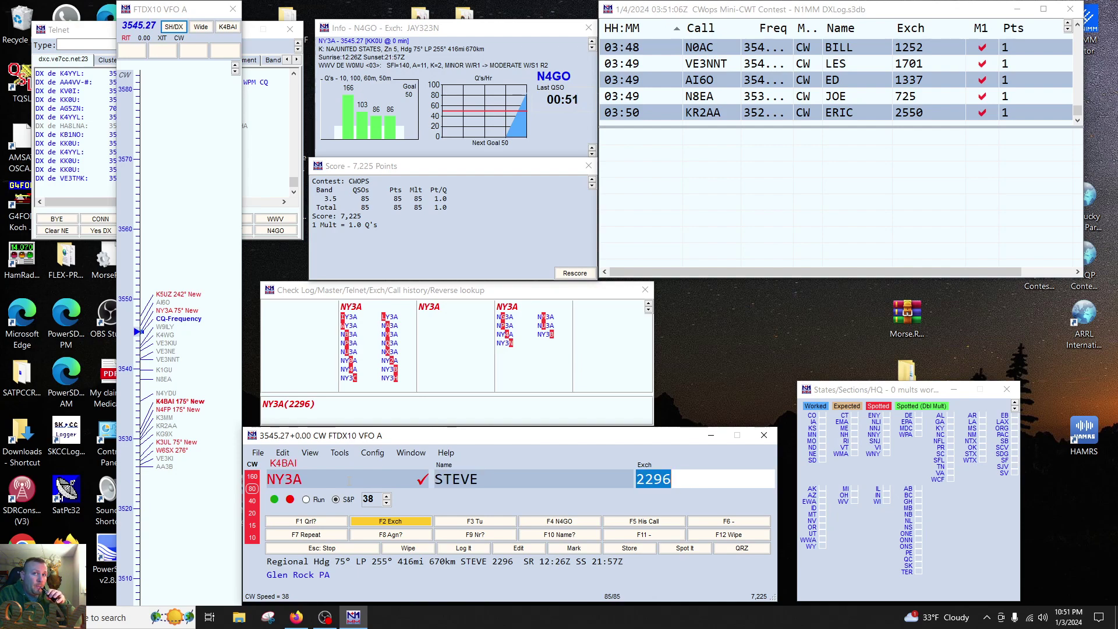
pyautogui.press('Return')
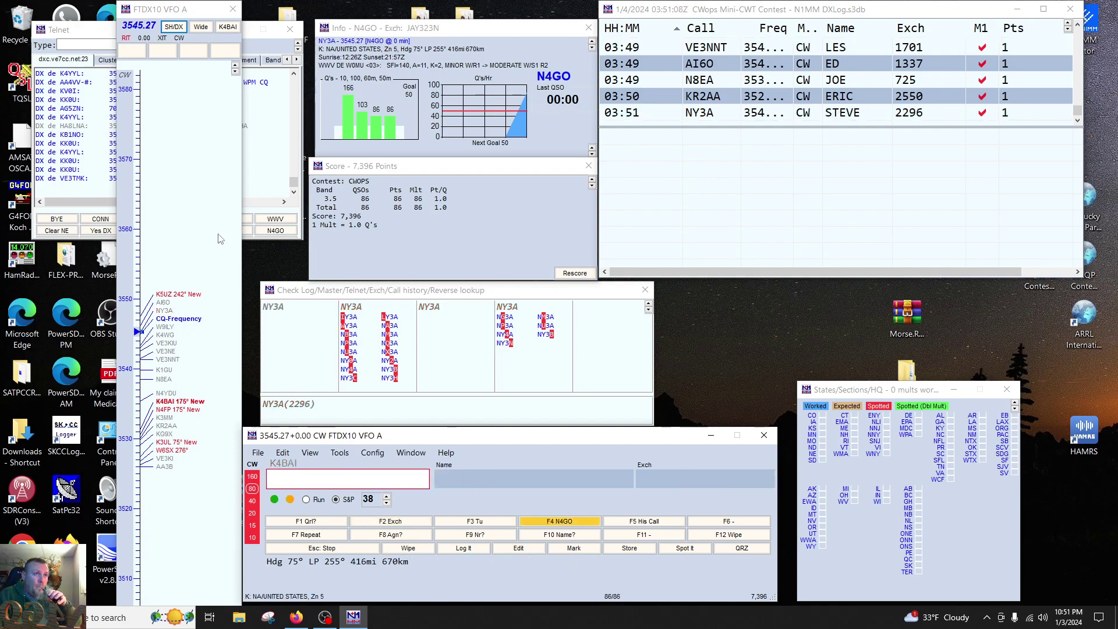
# Step: Return to the K4BAI spot, call with the CW speed lowered to 32, and log the contact with the prefilled name and exchange 76
pyautogui.click(170, 403)
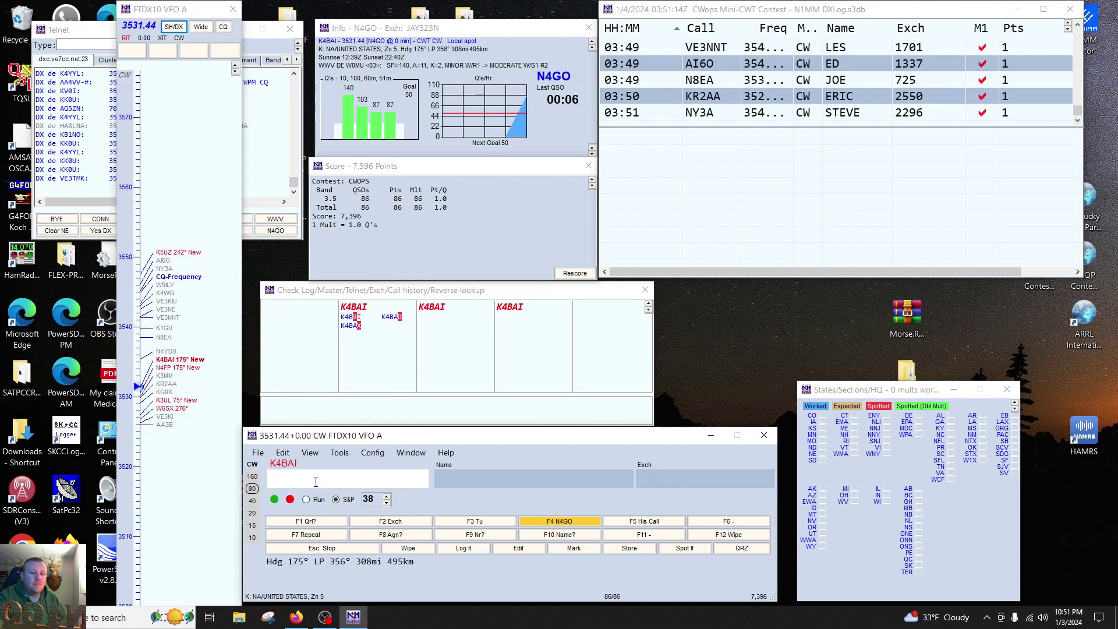
pyautogui.press('space')
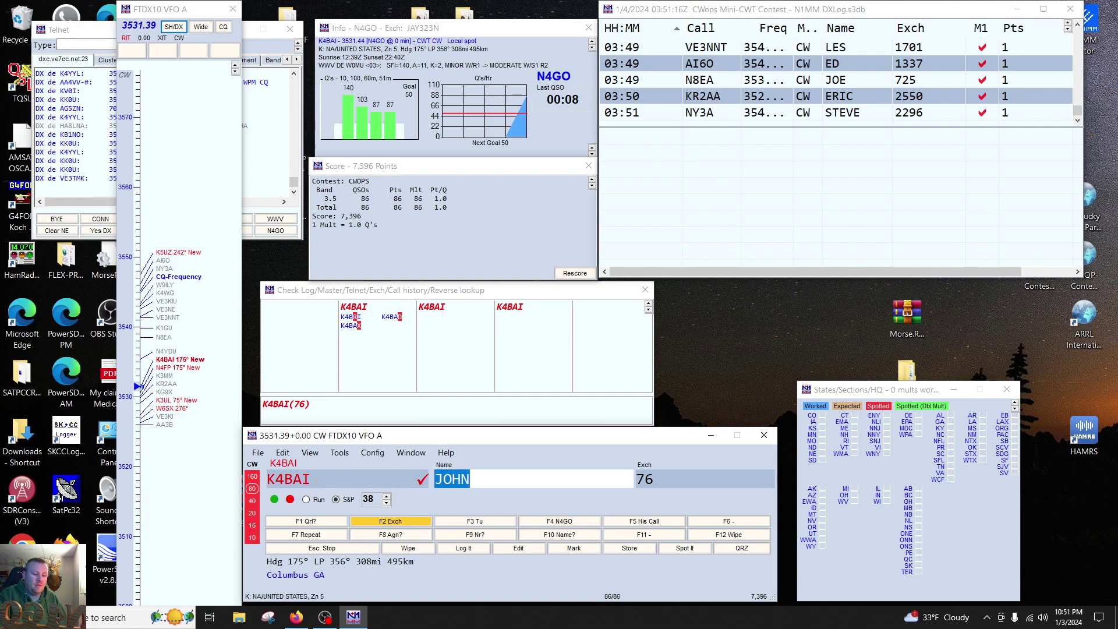
pyautogui.press('pagedown')
pyautogui.press('pagedown')
pyautogui.press('pagedown')
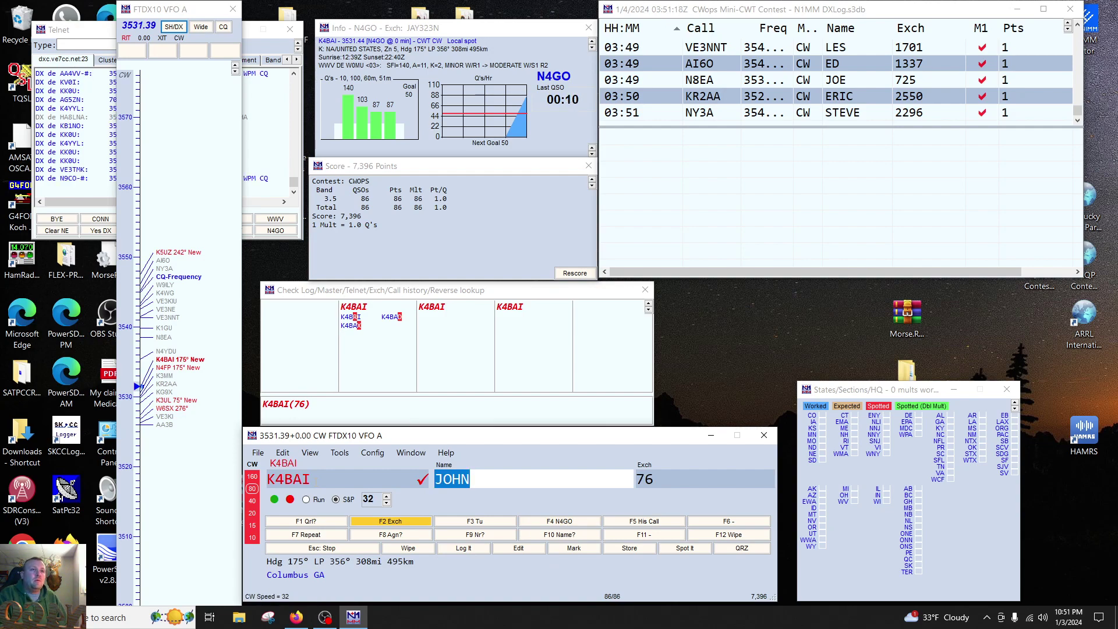
pyautogui.press('Return')
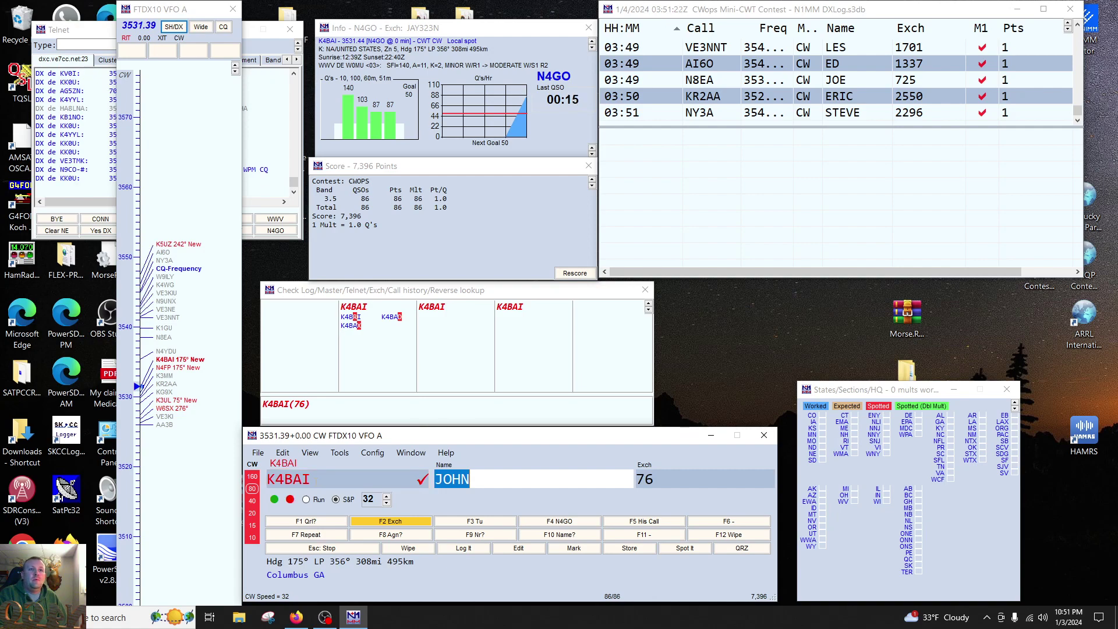
pyautogui.press('Return')
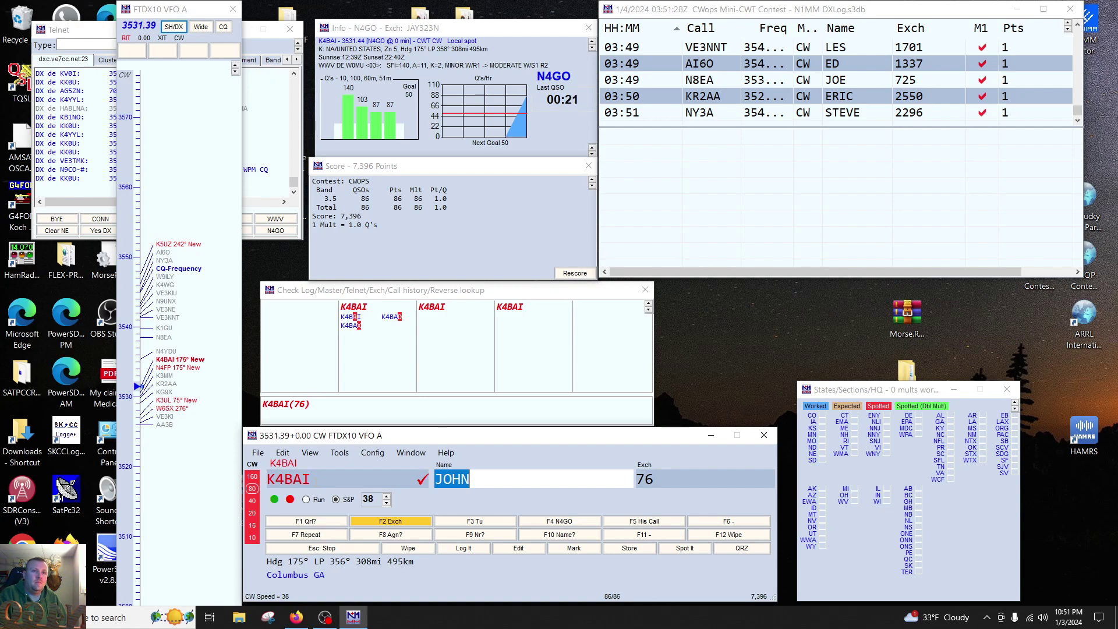
pyautogui.press('Tab')
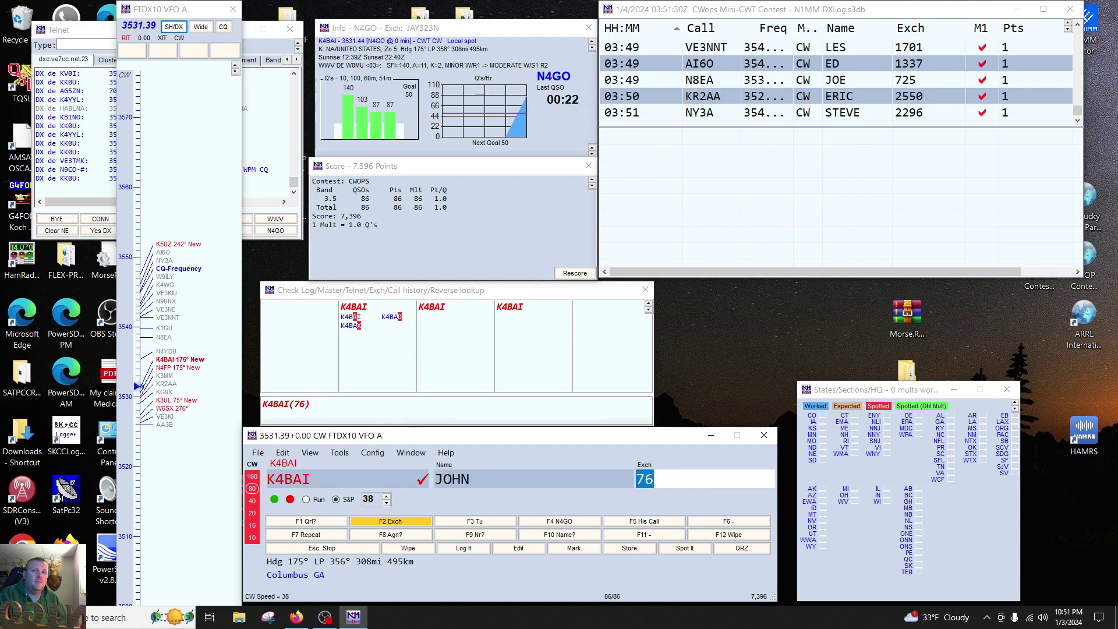
pyautogui.press('Return')
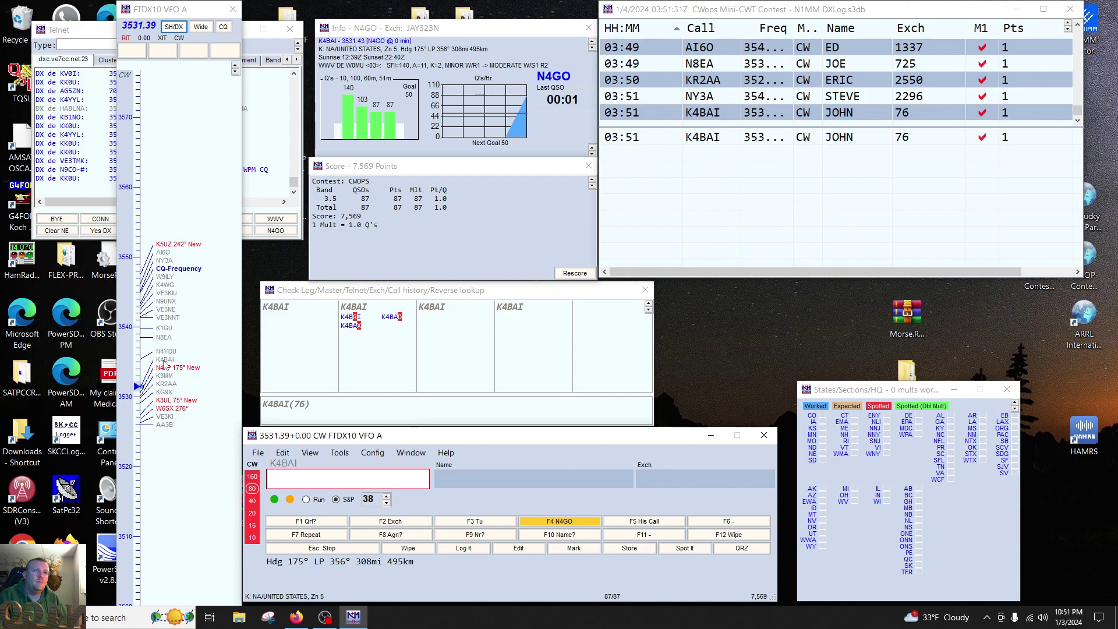
pyautogui.click(166, 368)
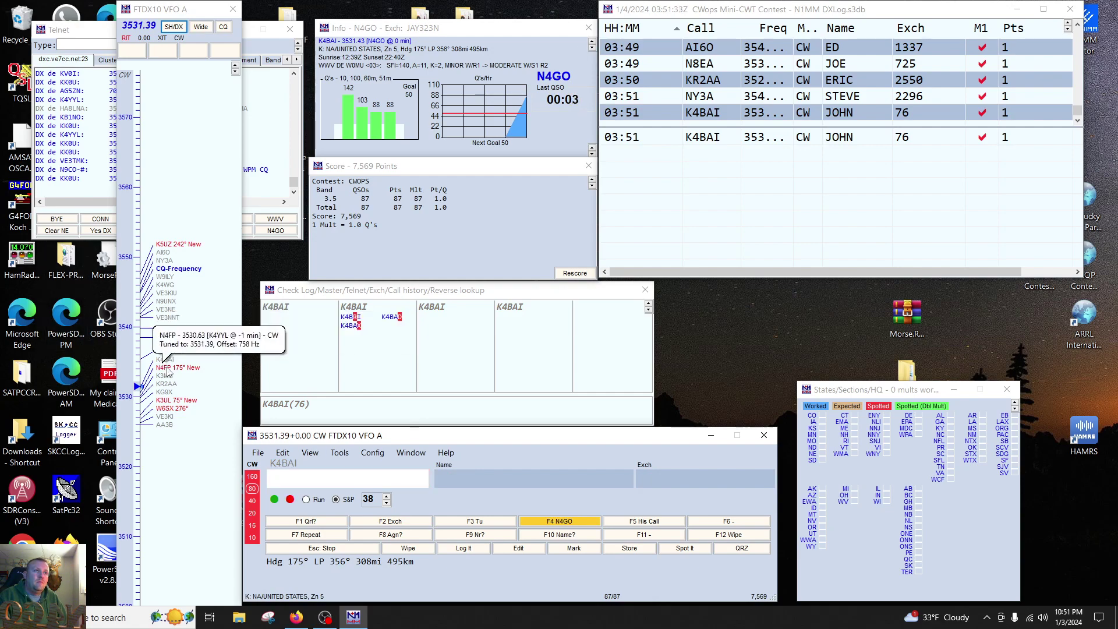
pyautogui.press('Return')
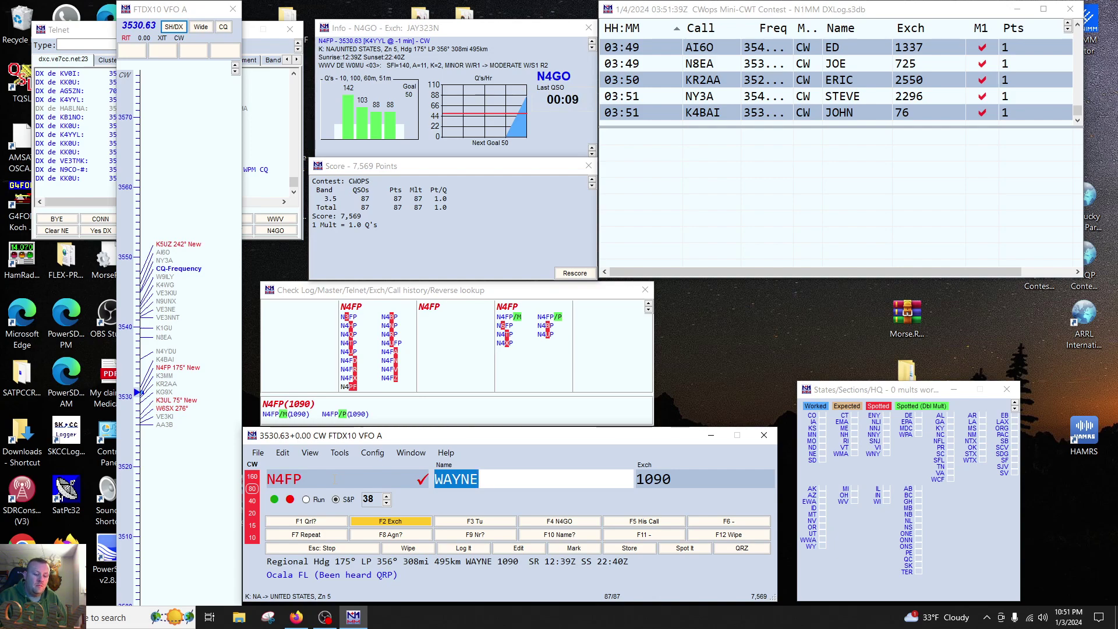
pyautogui.press('pagedown')
pyautogui.press('pagedown')
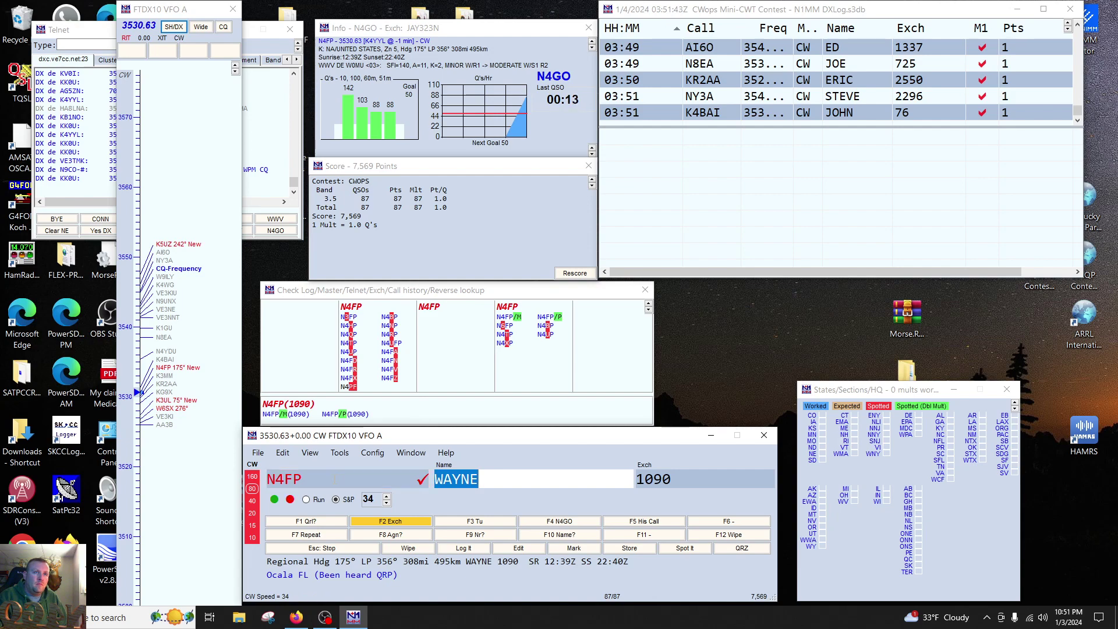
pyautogui.click(653, 479)
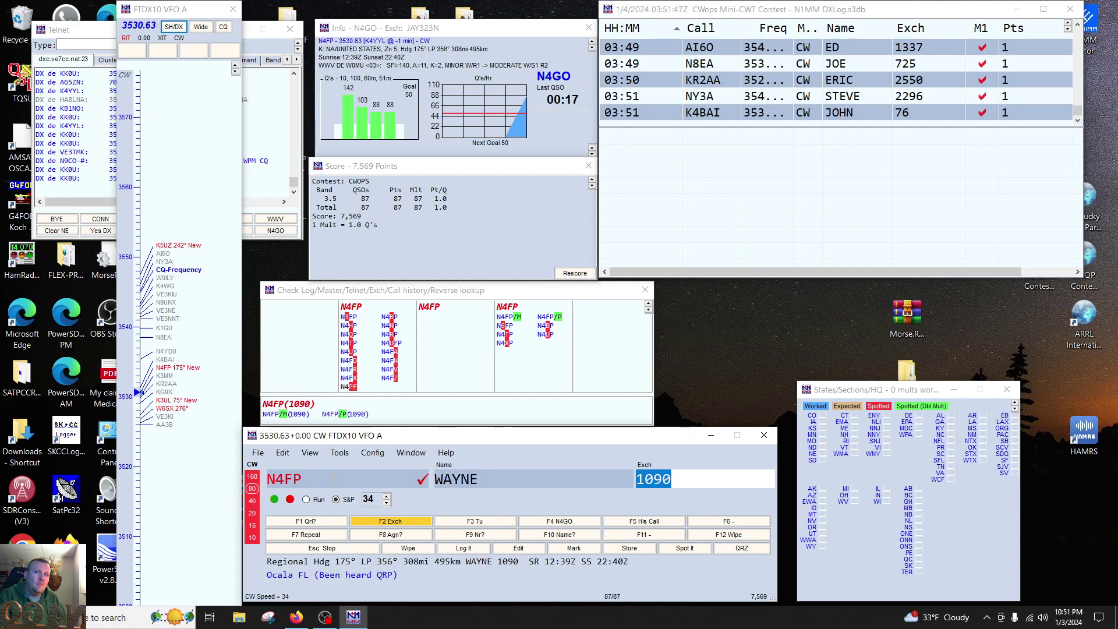
pyautogui.press('Return')
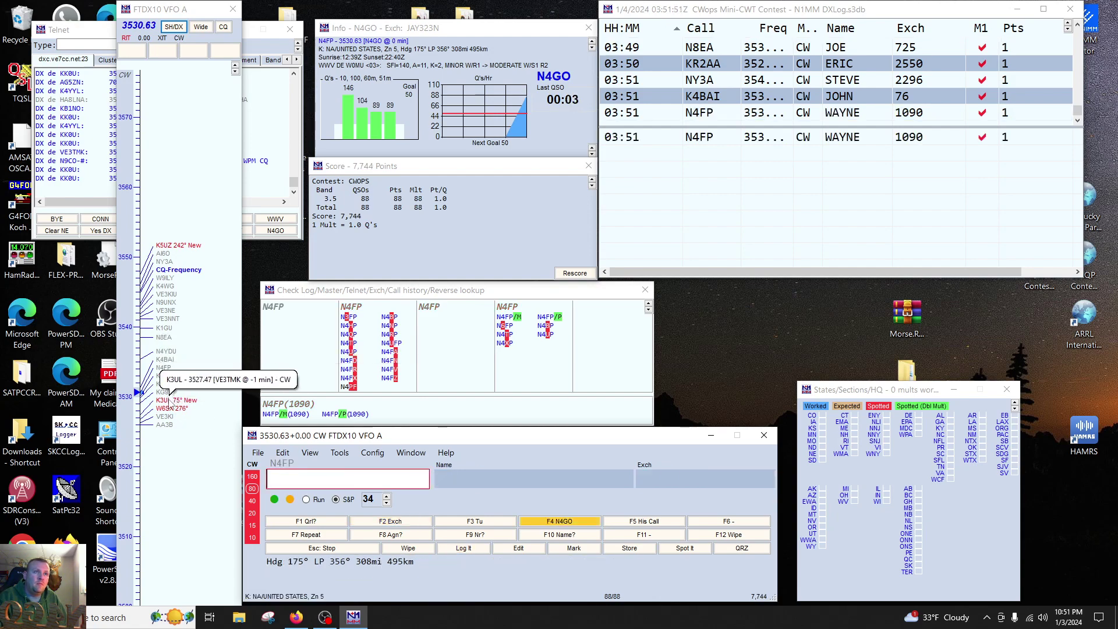
pyautogui.click(168, 401)
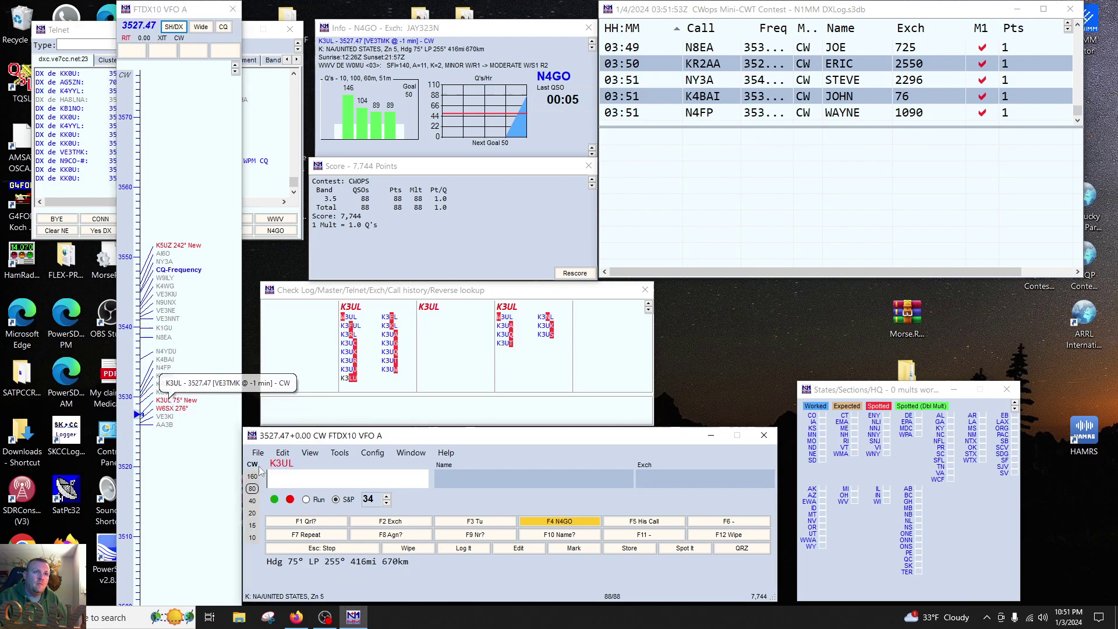
pyautogui.click(178, 409)
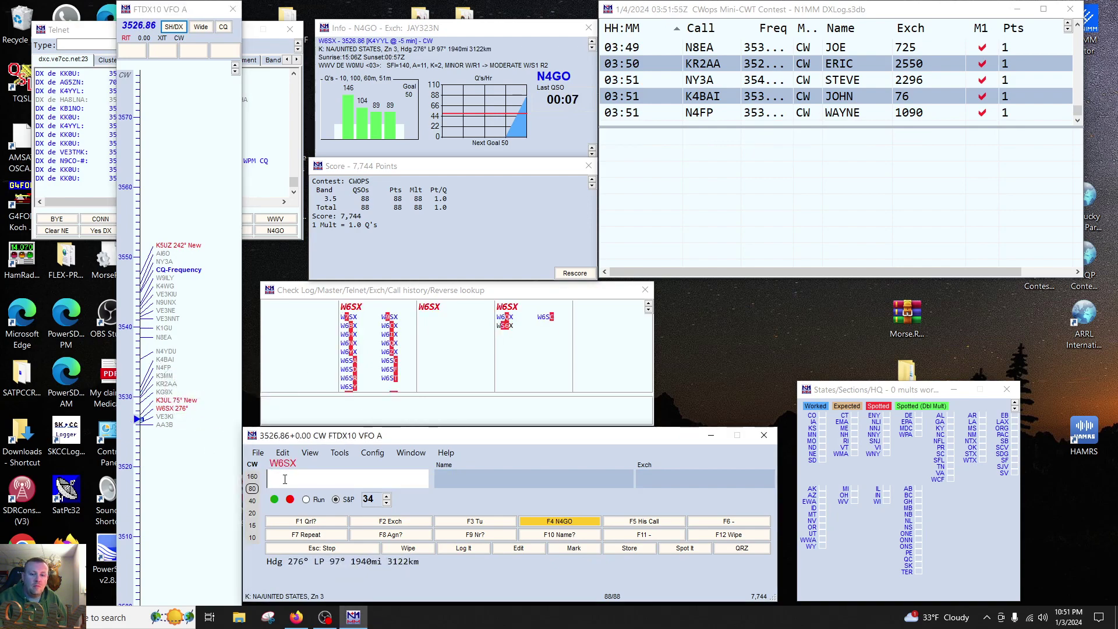
pyautogui.press('space')
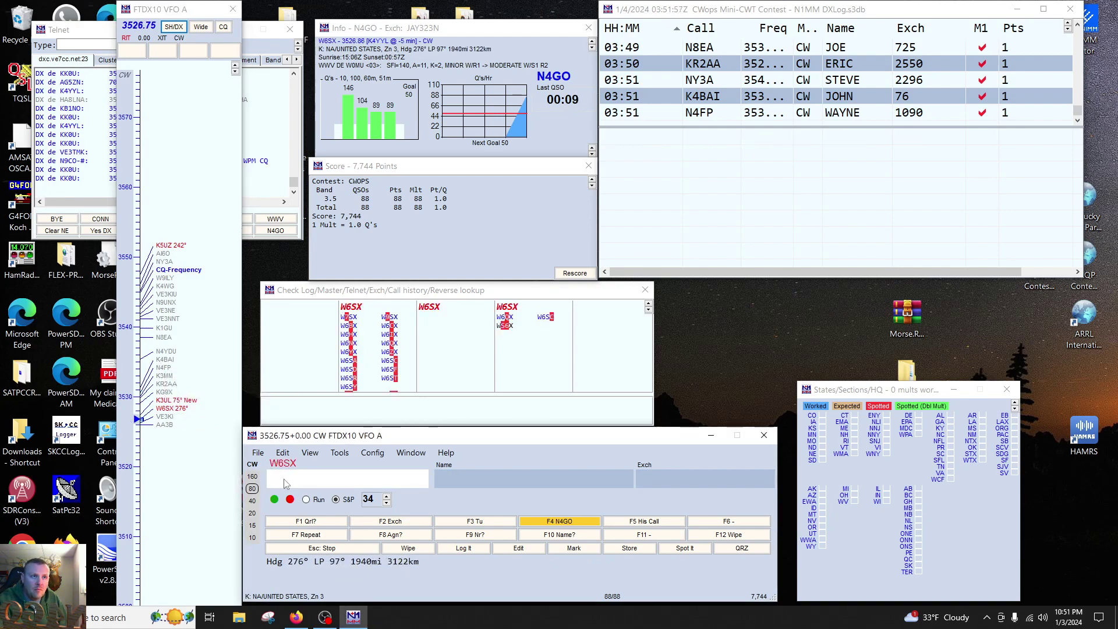
pyautogui.press('Return')
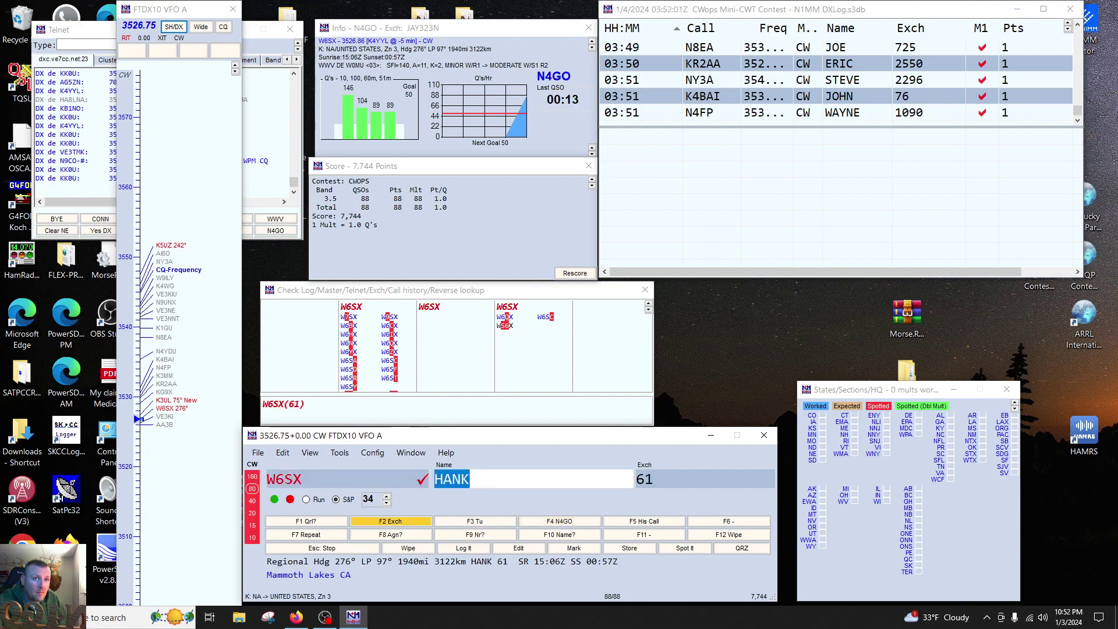
pyautogui.press('Tab')
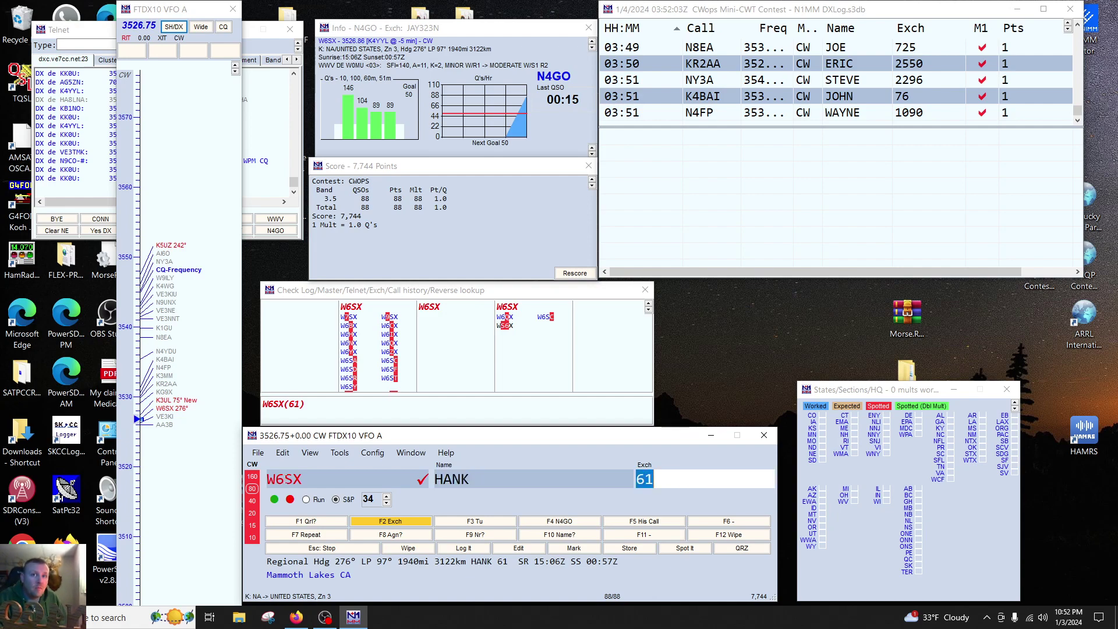
pyautogui.press('Return')
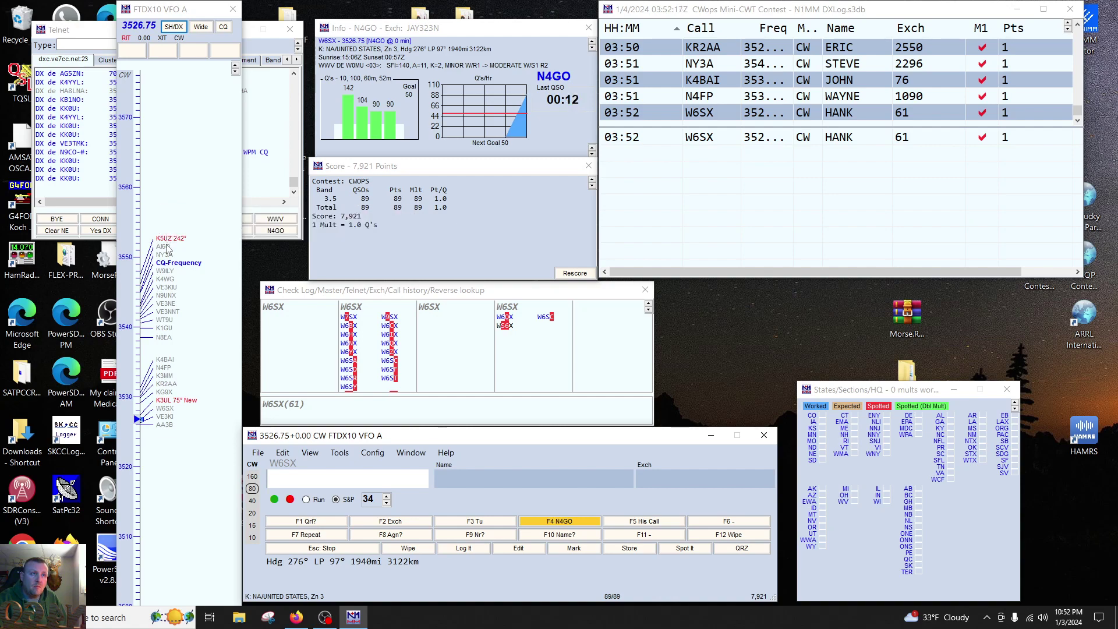
pyautogui.moveTo(164, 242)
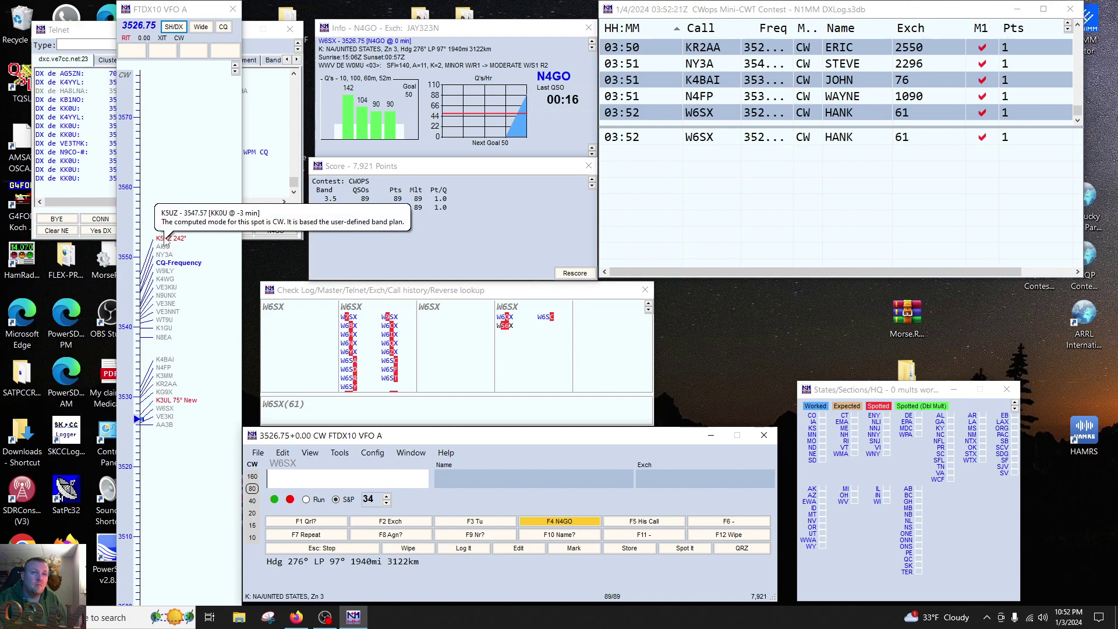
pyautogui.click(165, 240)
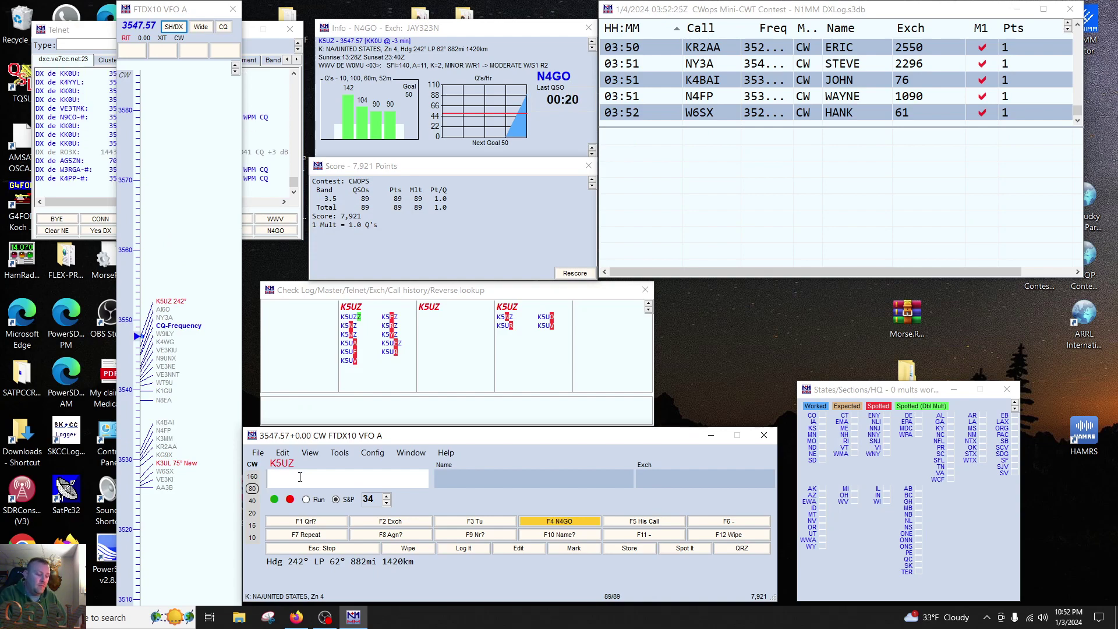
pyautogui.write('K5UZ')
pyautogui.press('Return')
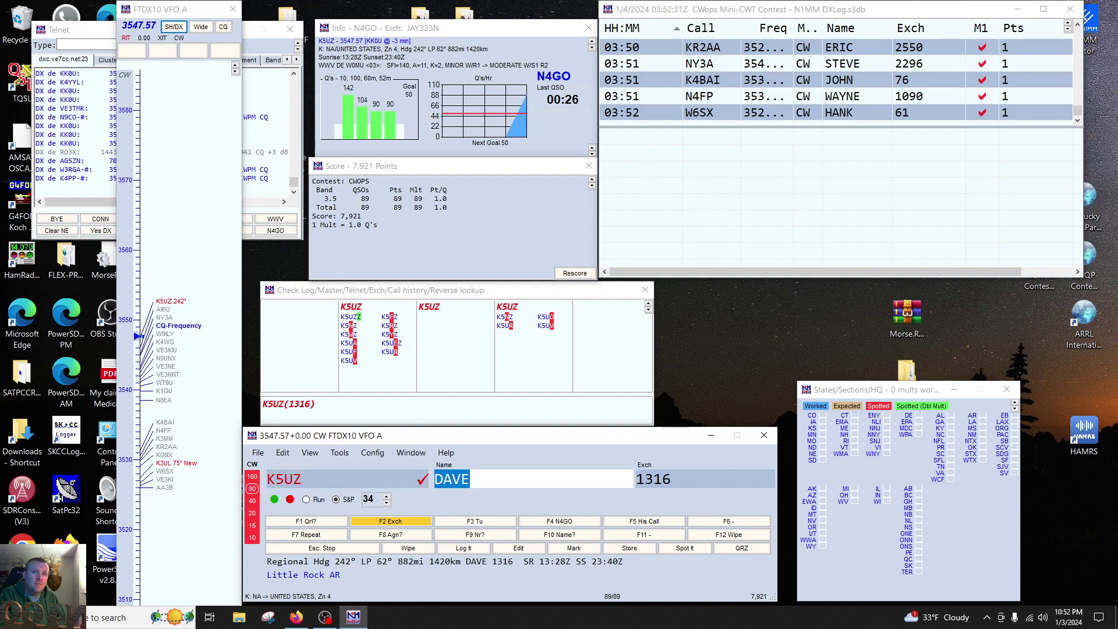
pyautogui.press('space')
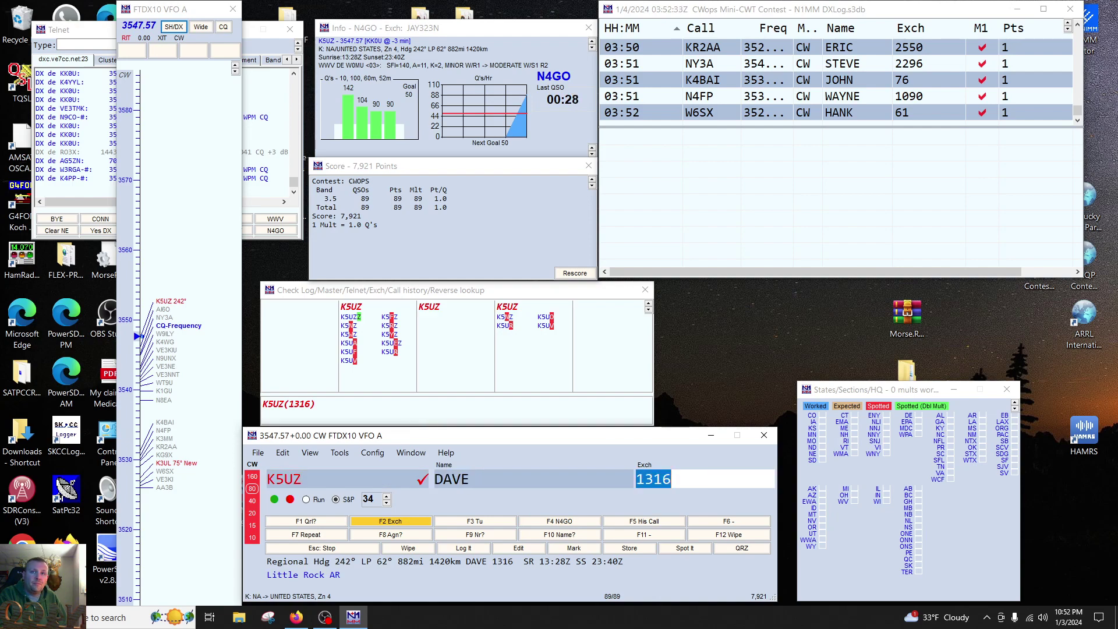
pyautogui.press('Return')
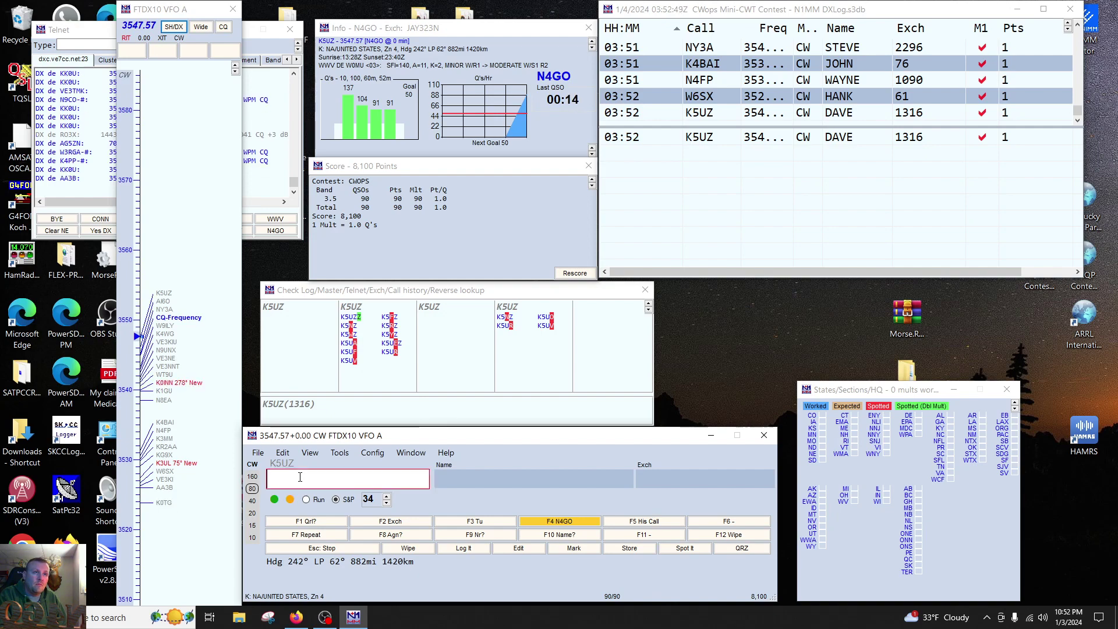
pyautogui.moveTo(175, 387)
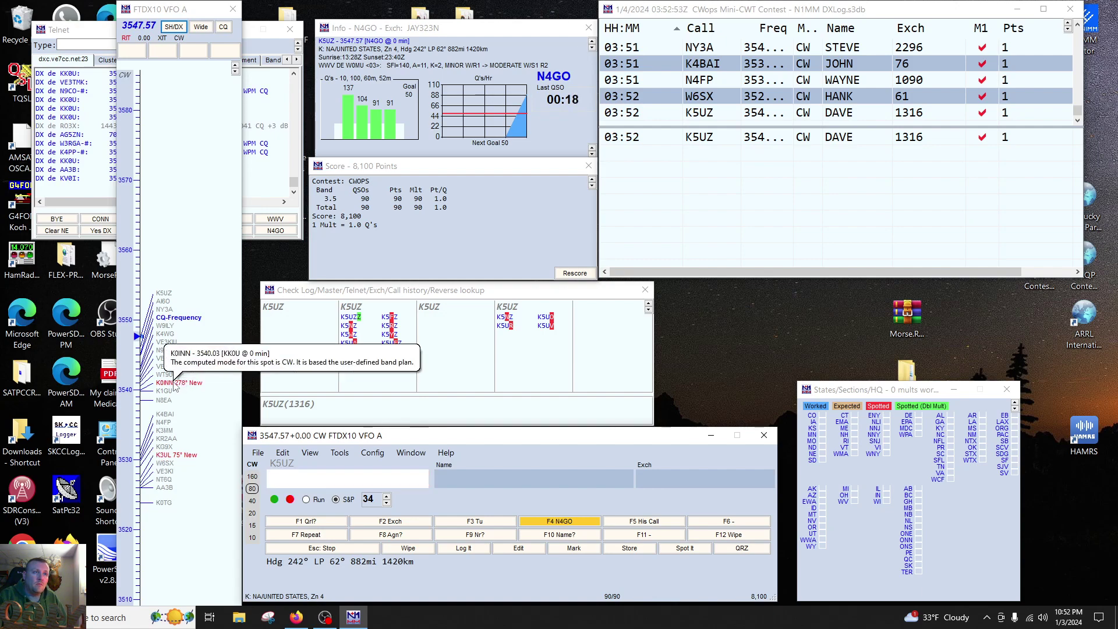
pyautogui.click(175, 383)
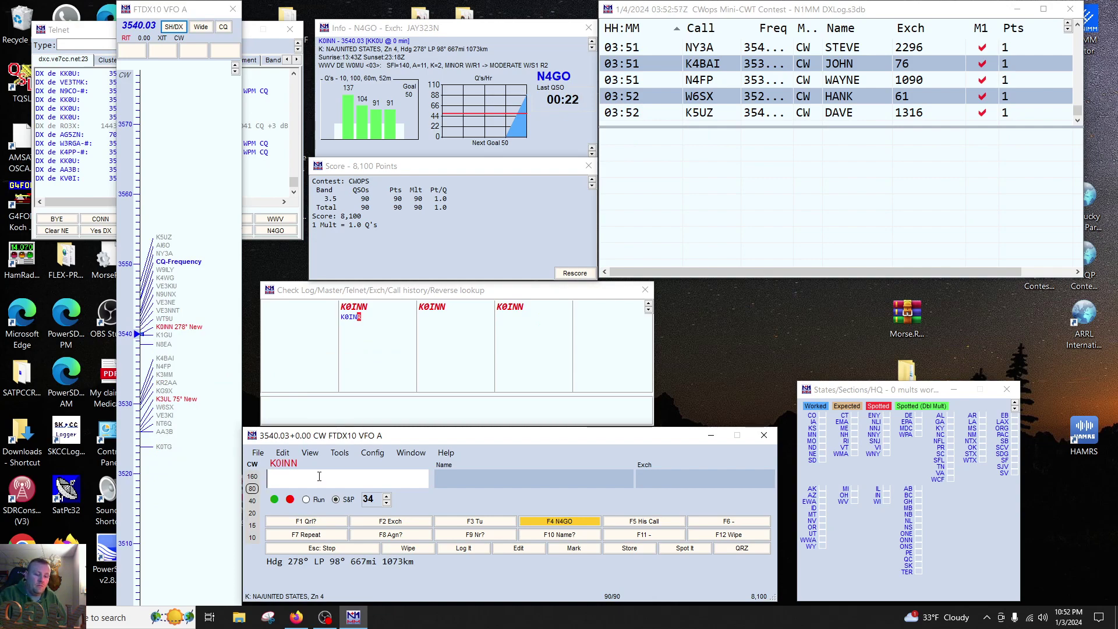
pyautogui.press('pagedown')
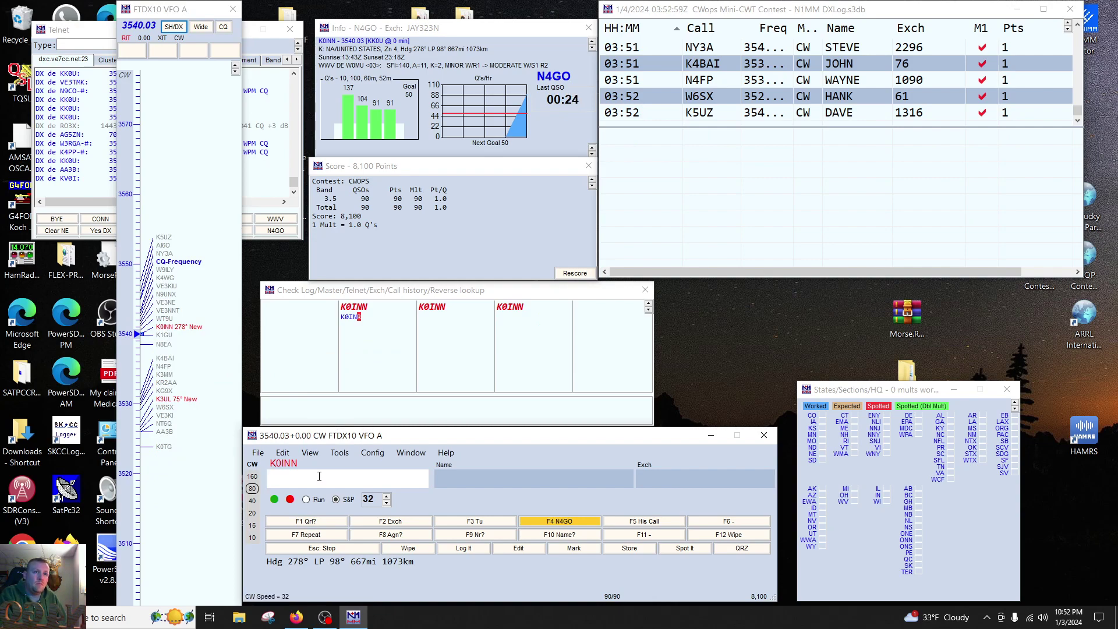
pyautogui.press('Return')
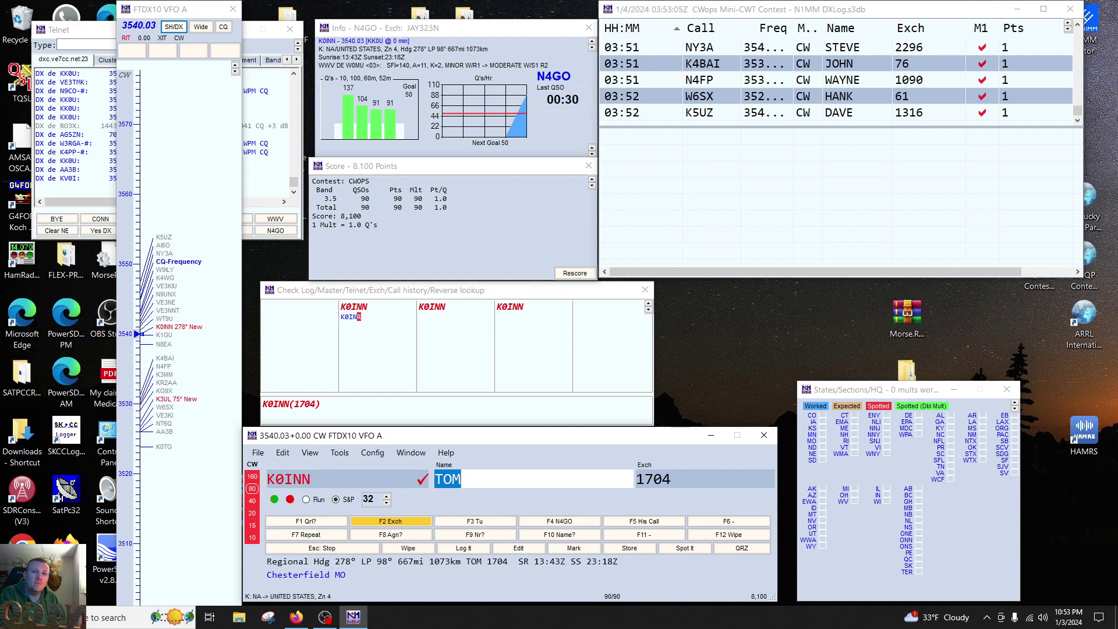
pyautogui.press('Tab')
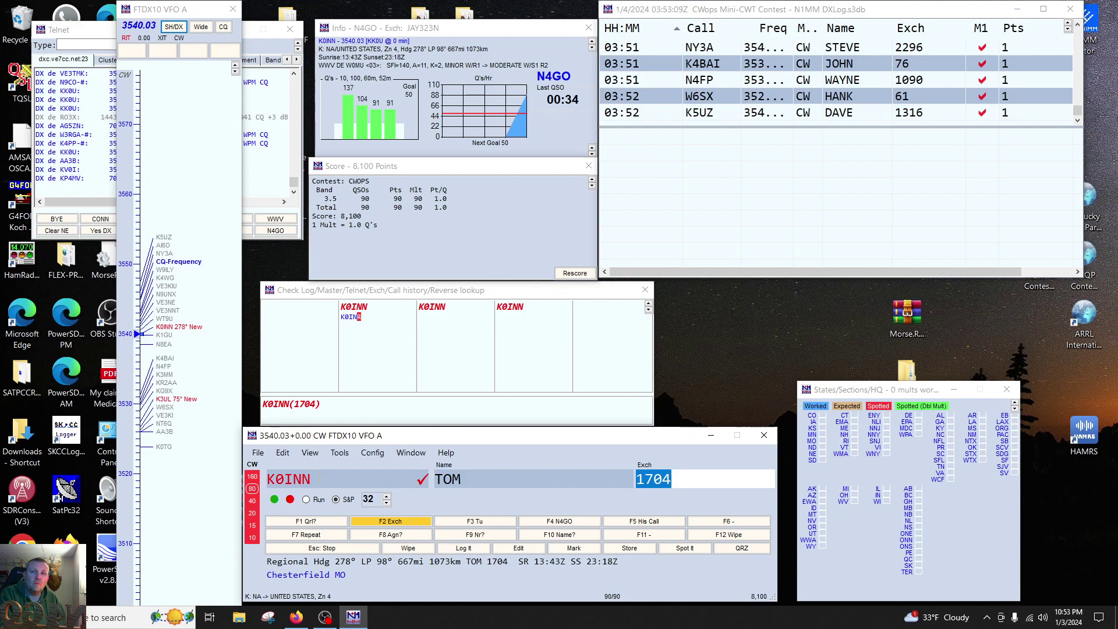
pyautogui.press('Return')
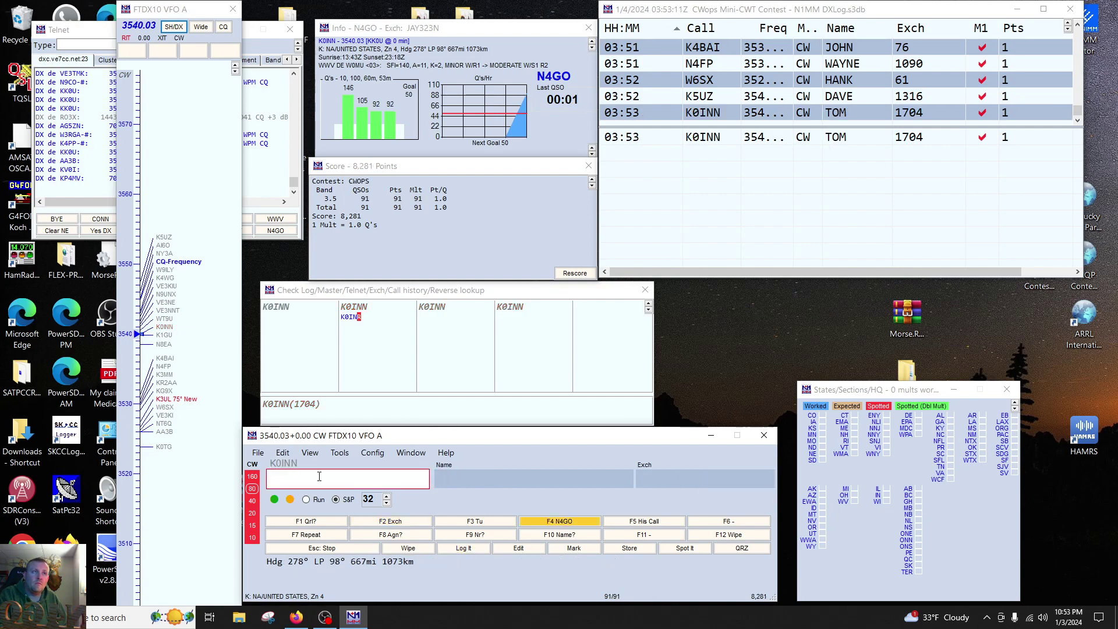
# Step: Raise the CW speed to 36 and tune the radio up to 3546.82
pyautogui.press('pageup')
pyautogui.press('pageup')
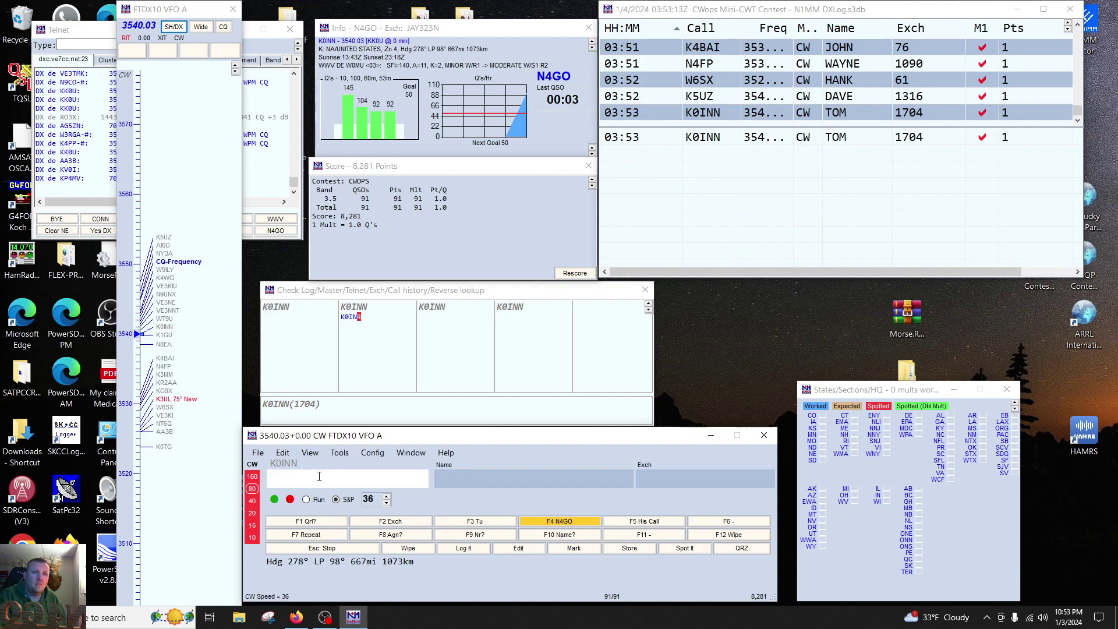
pyautogui.click(179, 261)
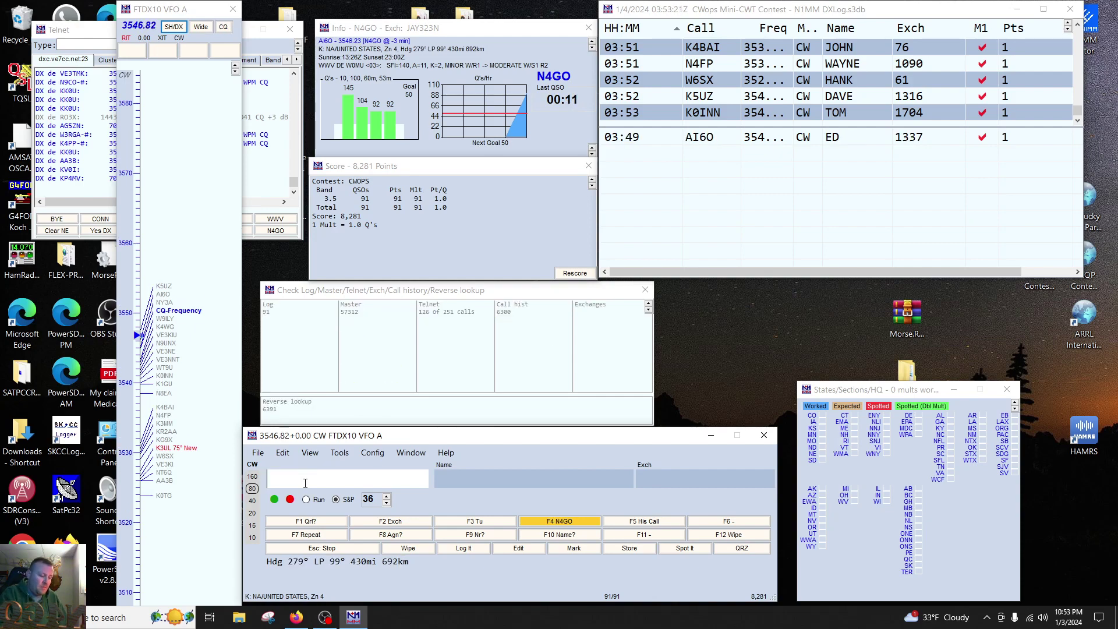
# Step: Try to work KM4FO at 3546.82 with the CW speed lowered to 32, and leave the entry cleared
pyautogui.write('KM4FO')
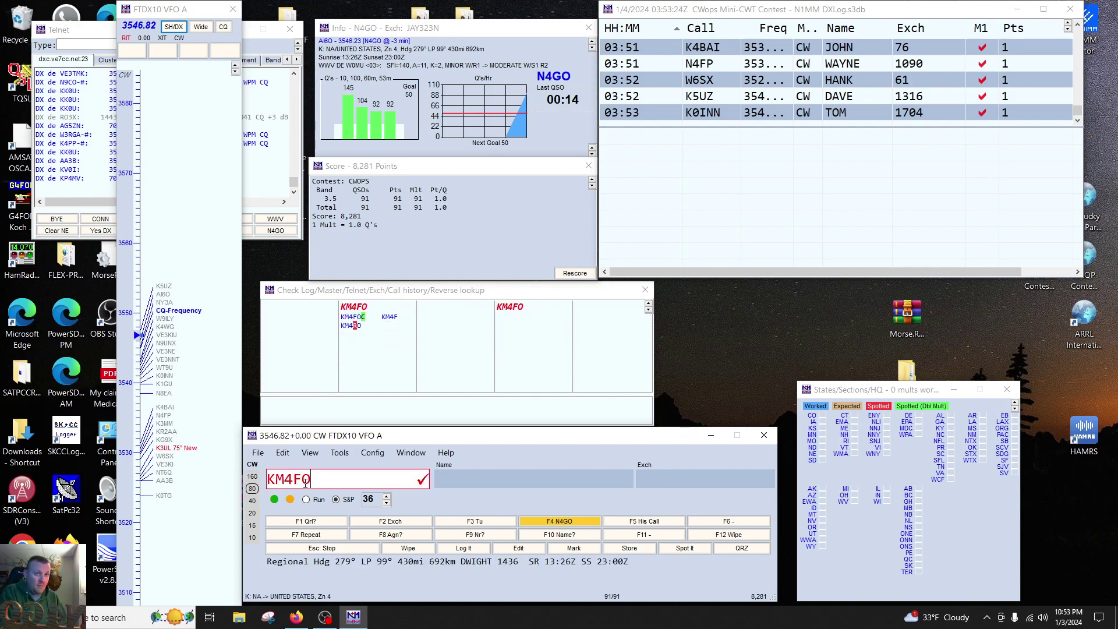
pyautogui.press('Return')
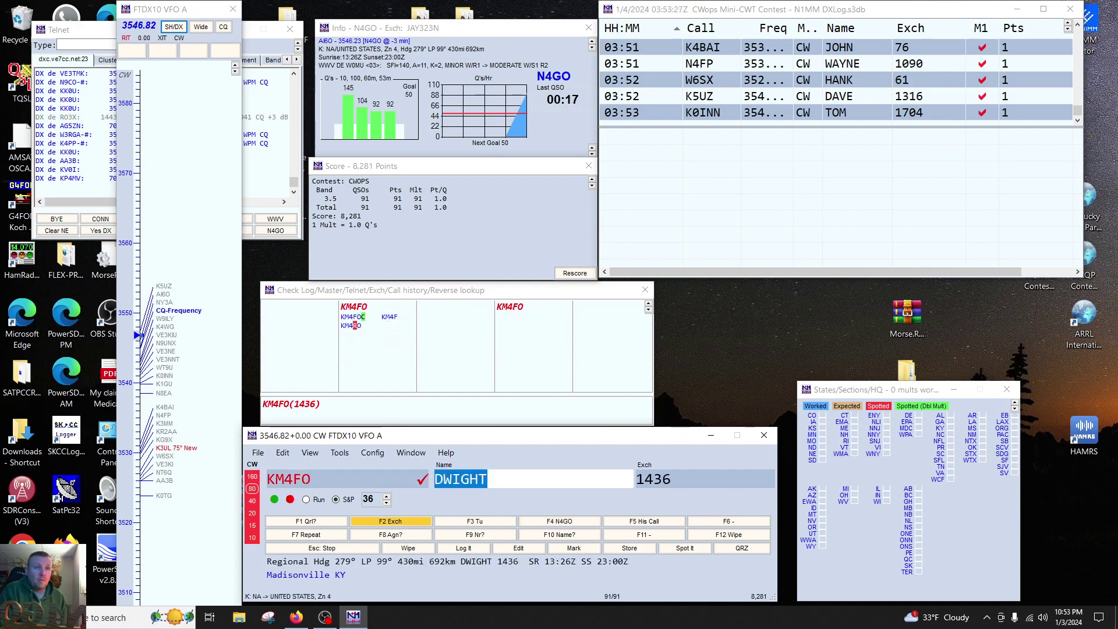
pyautogui.press('pagedown')
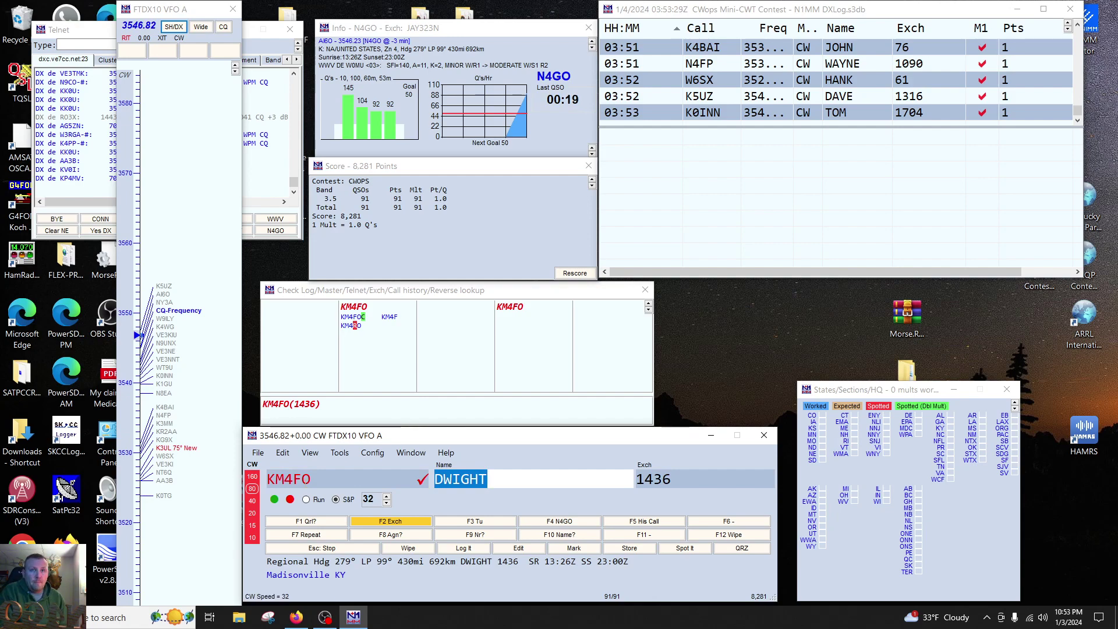
pyautogui.press('Tab')
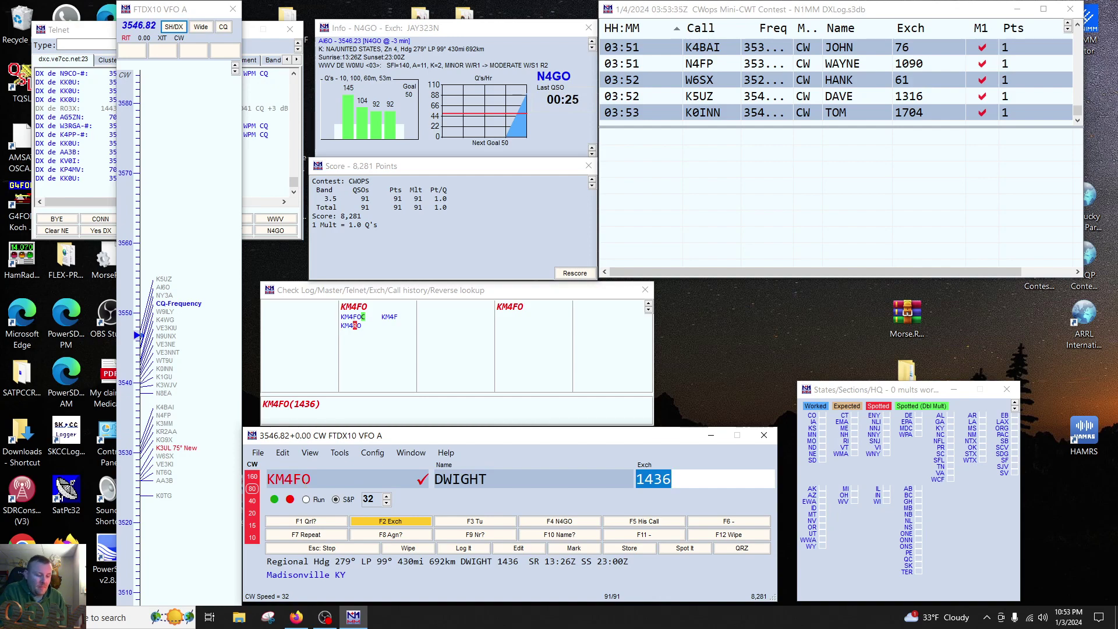
pyautogui.press('Return')
pyautogui.press('Return')
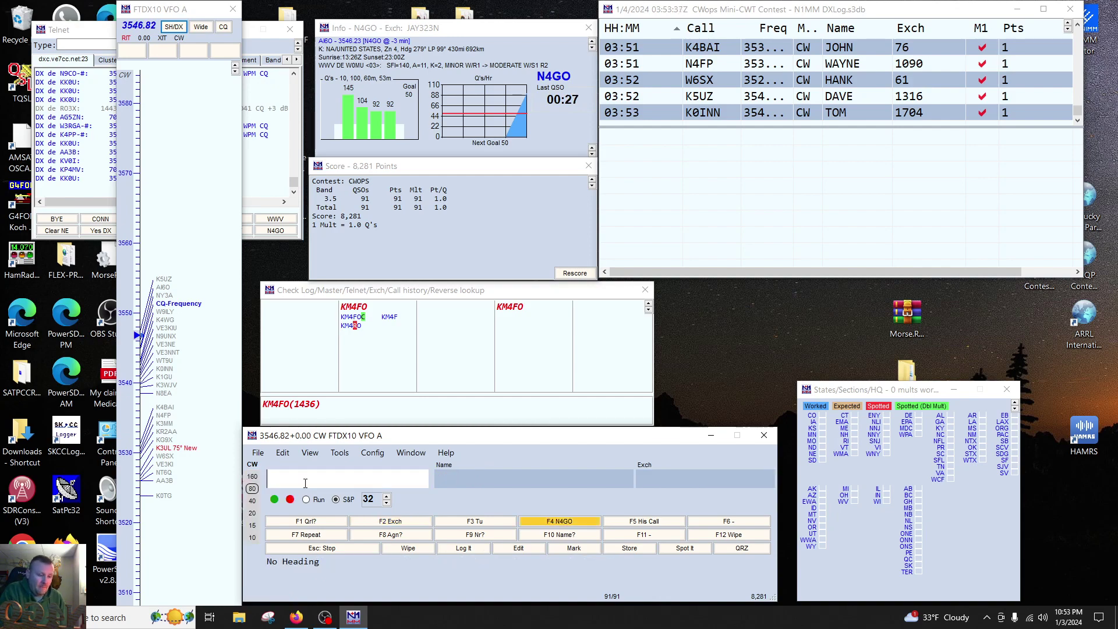
# Step: Try the calls K4SV and K4IV for the station heard at 3546.82, and wipe the entry
pyautogui.write('K4')
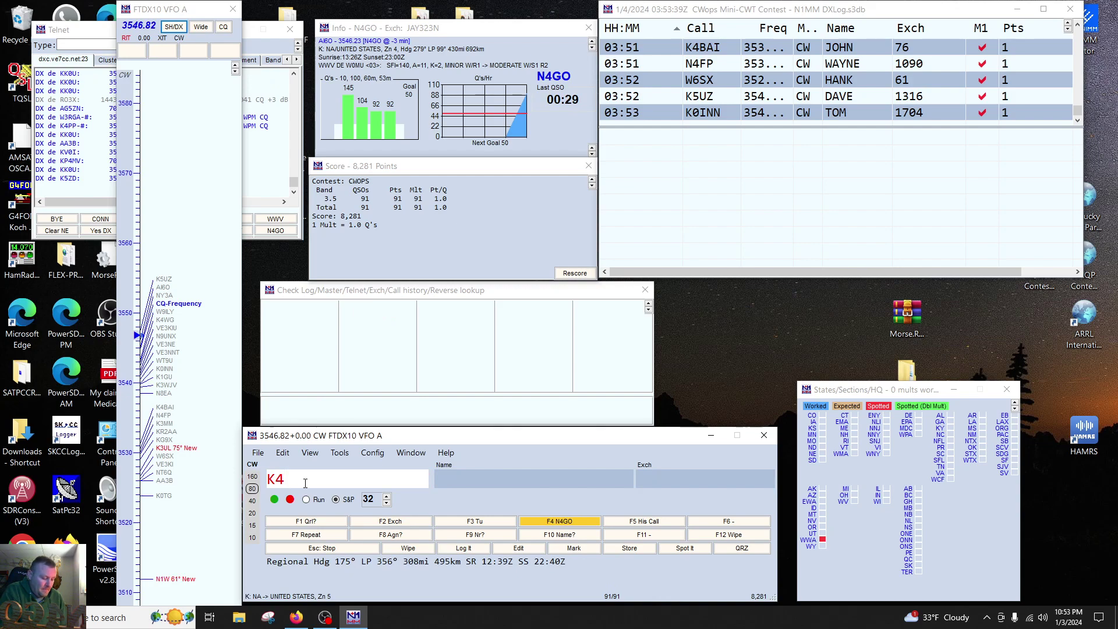
pyautogui.write('SV')
pyautogui.press('space')
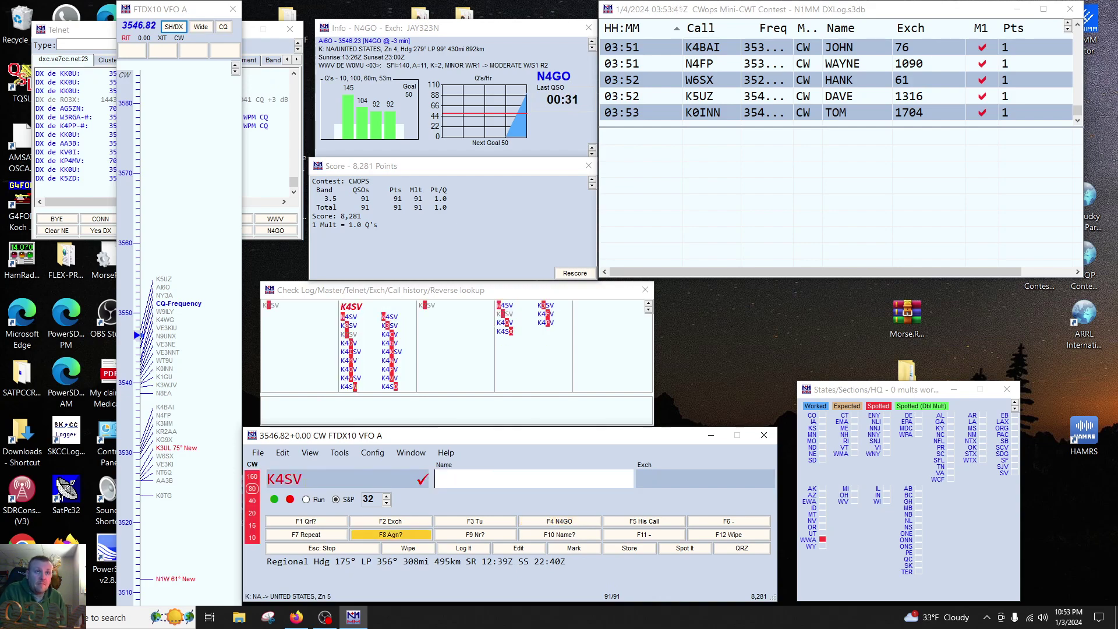
pyautogui.click(305, 481)
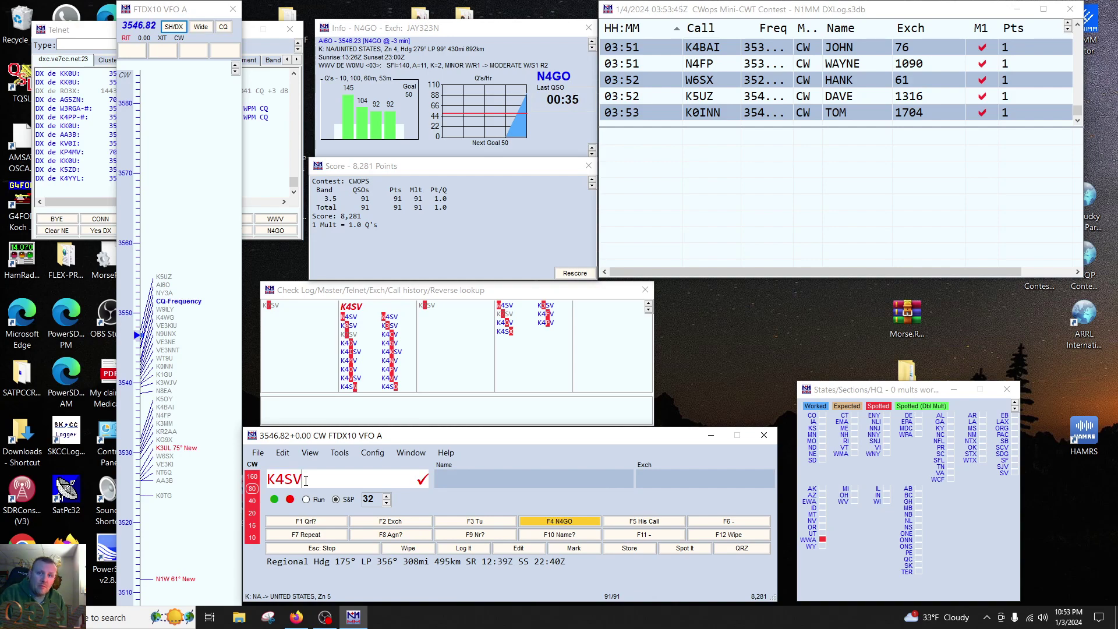
pyautogui.press('BackSpace')
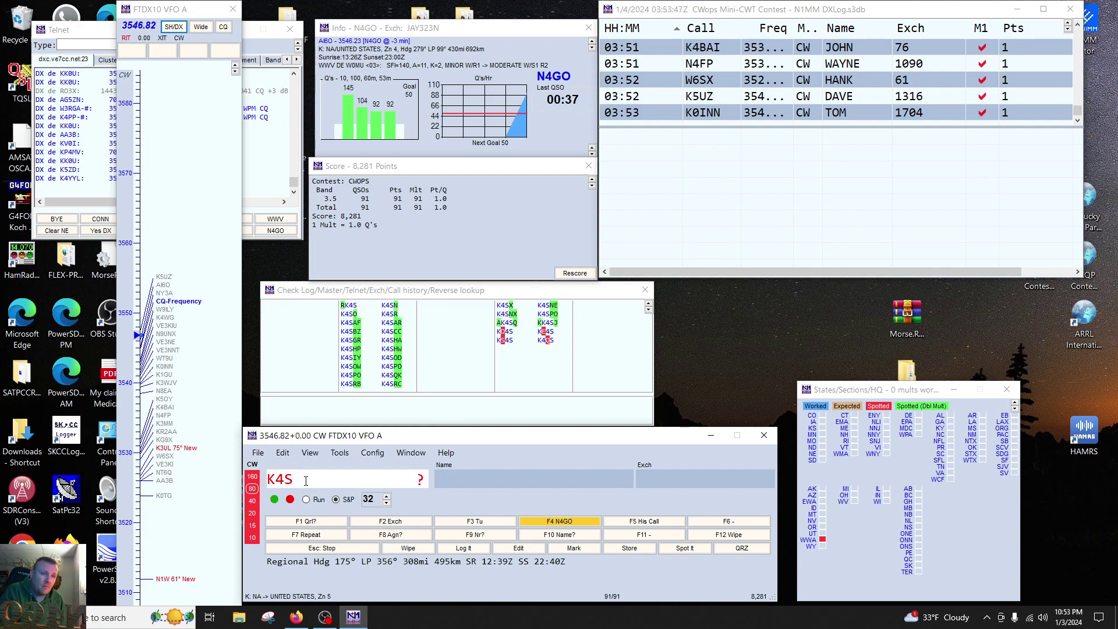
pyautogui.press('BackSpace')
pyautogui.write('IV')
pyautogui.press('space')
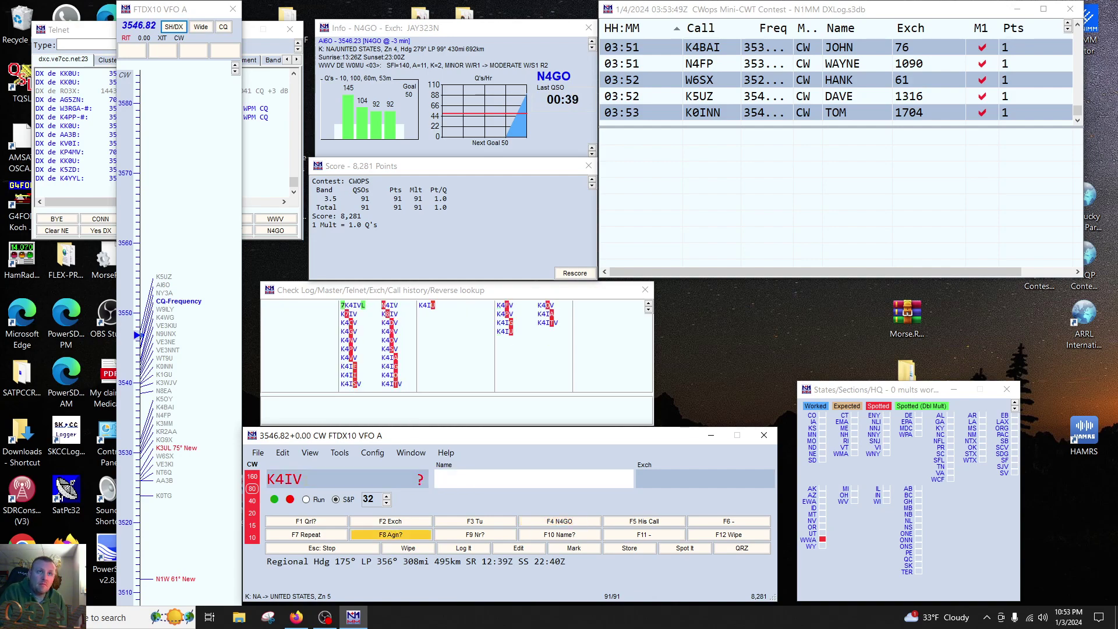
pyautogui.hotkey('alt', 'w')
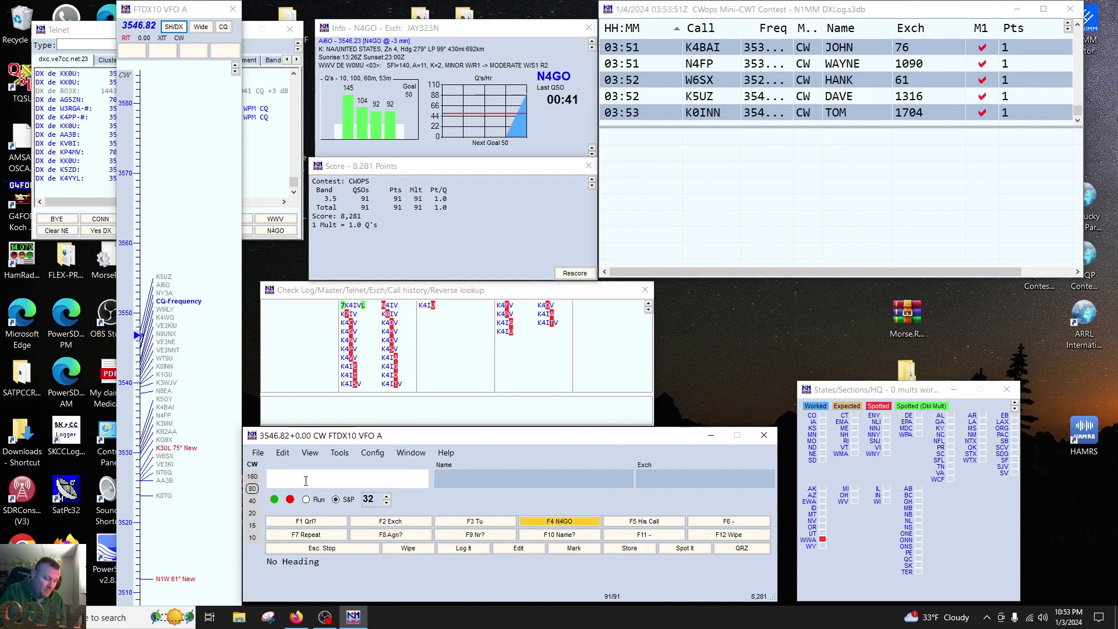
pyautogui.write('K4IU')
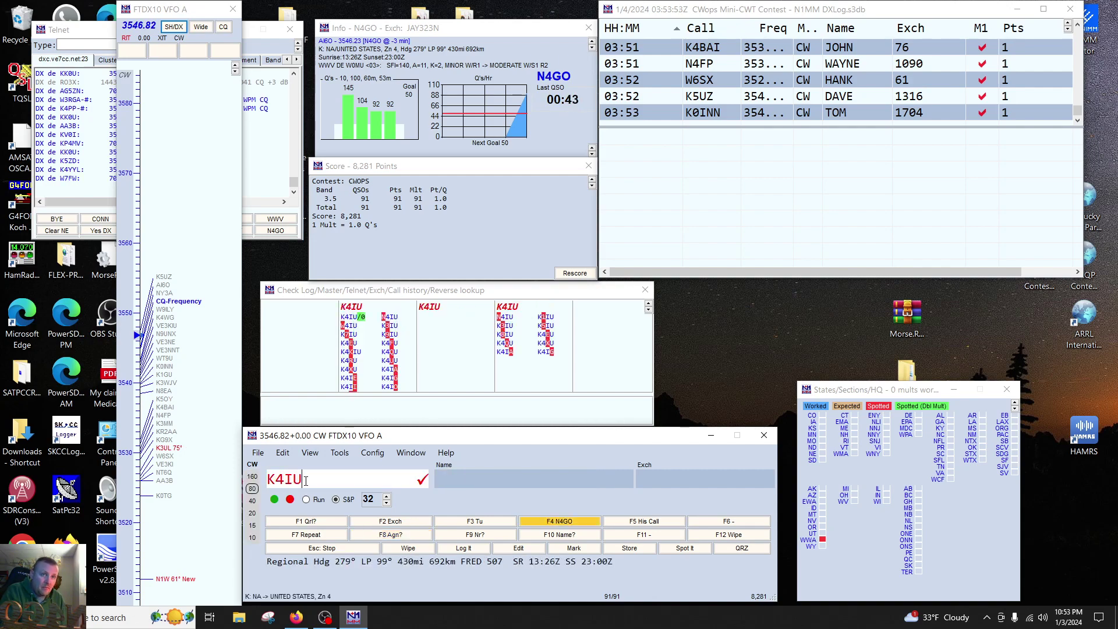
pyautogui.press('Return')
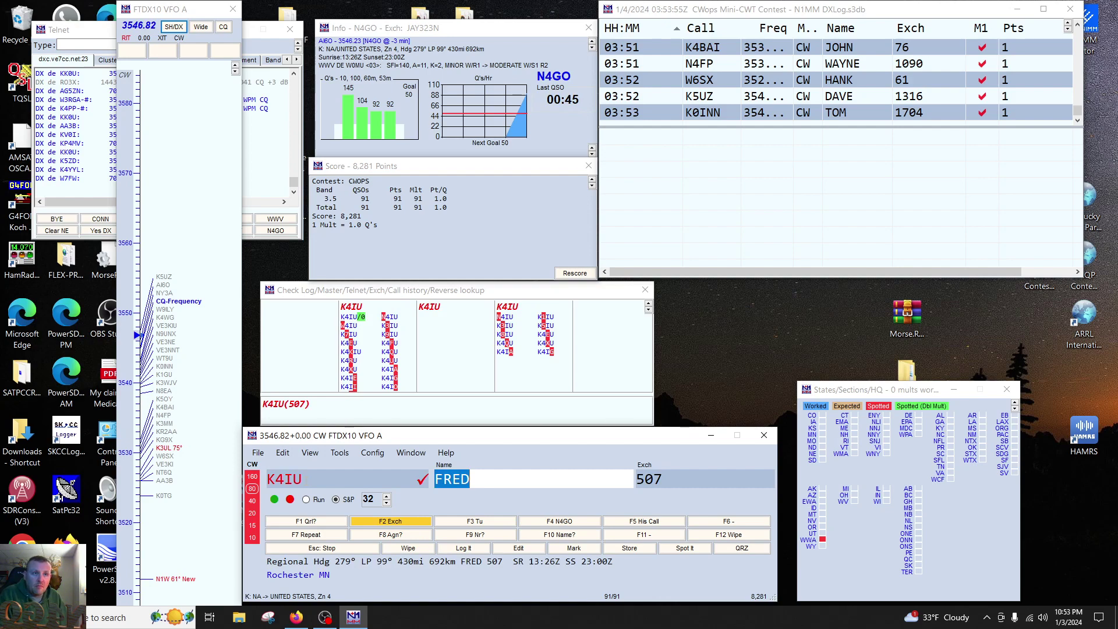
pyautogui.press('pageup')
pyautogui.press('pageup')
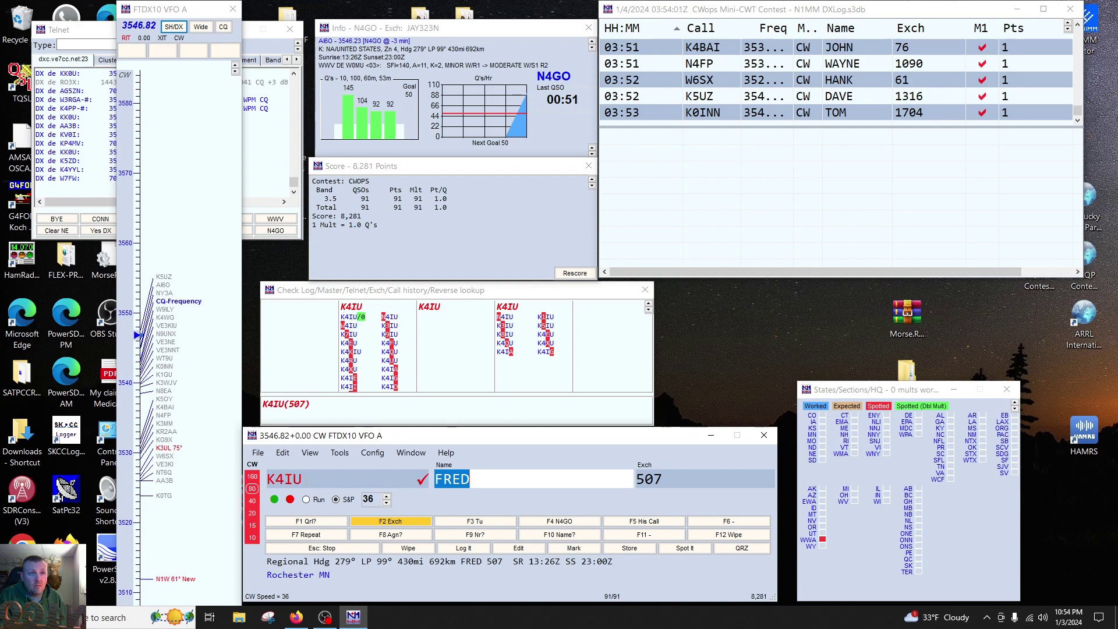
pyautogui.press('Return')
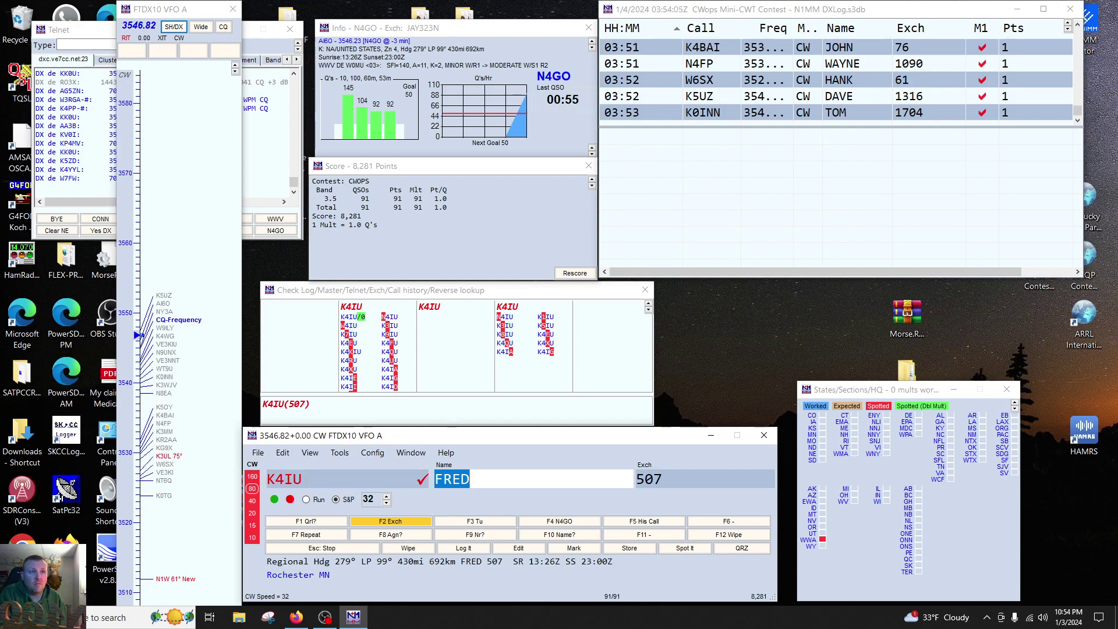
pyautogui.press('Tab')
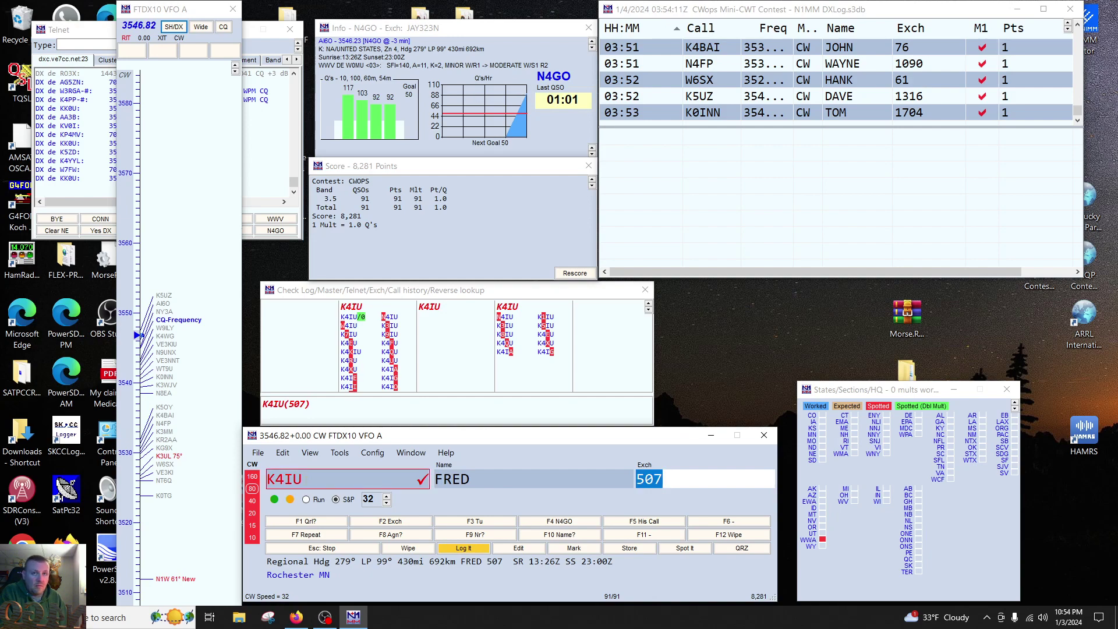
pyautogui.press('Return')
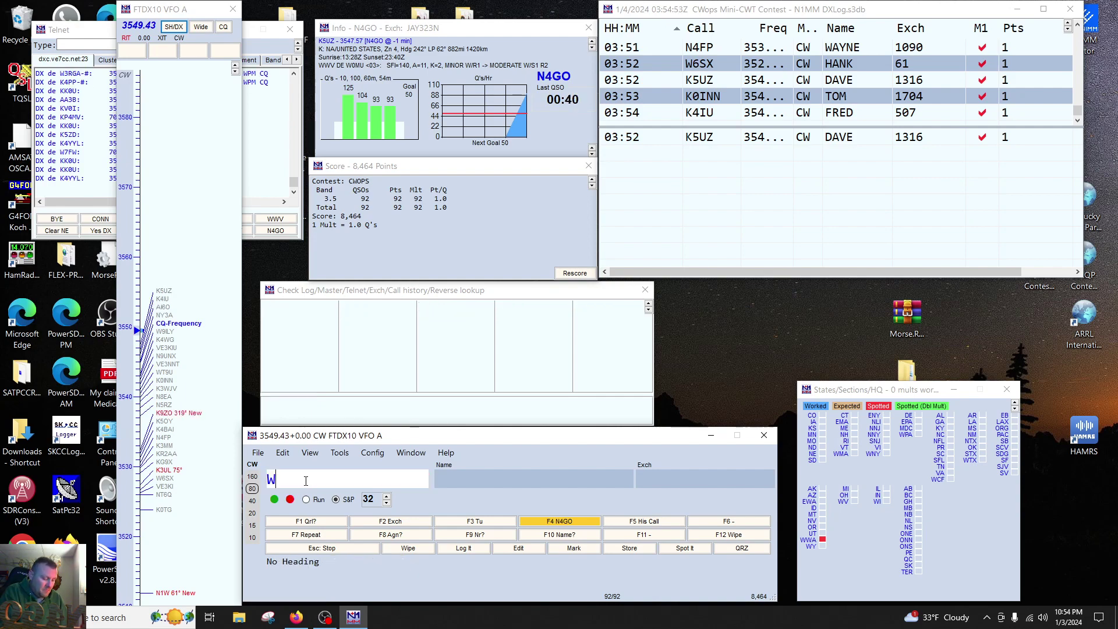
pyautogui.write('WA0I')
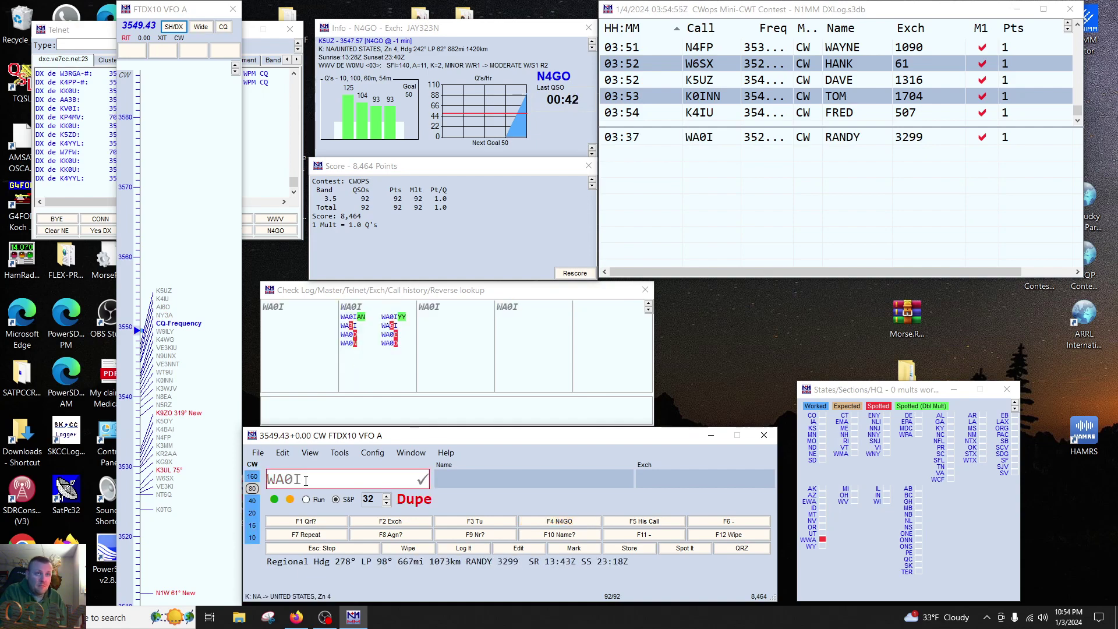
pyautogui.hotkey('alt', 'u')
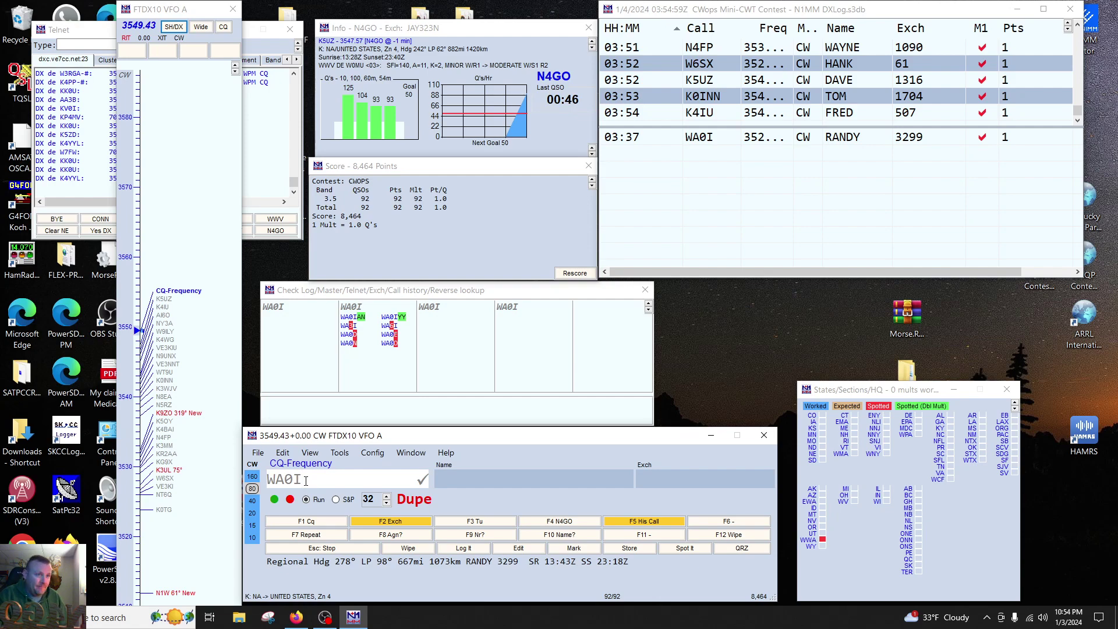
pyautogui.hotkey('alt', 'w')
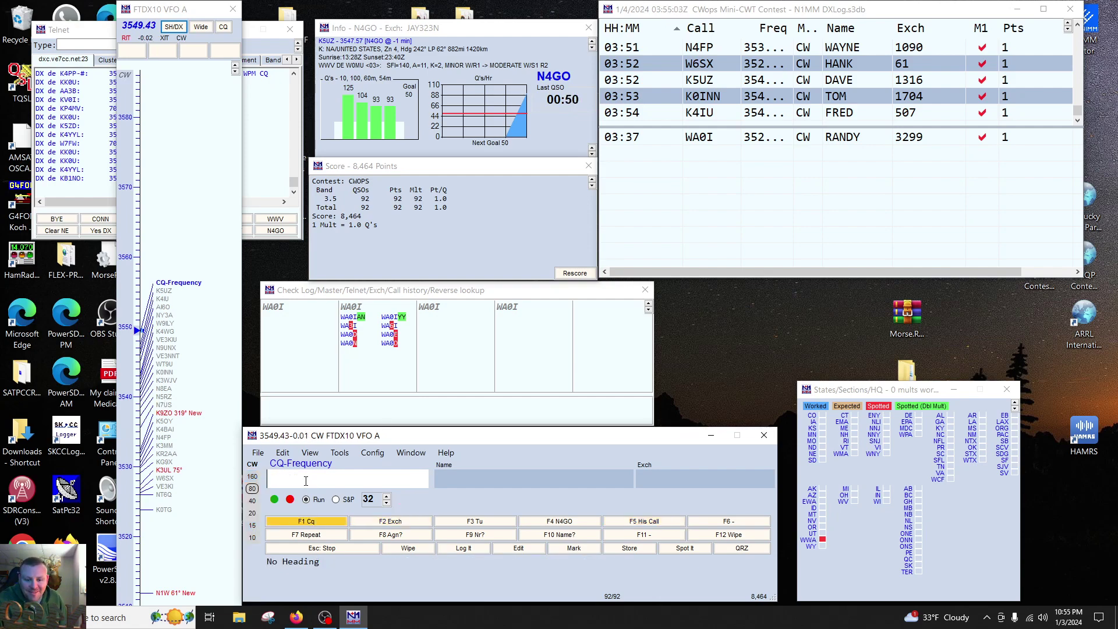
pyautogui.press('F4')
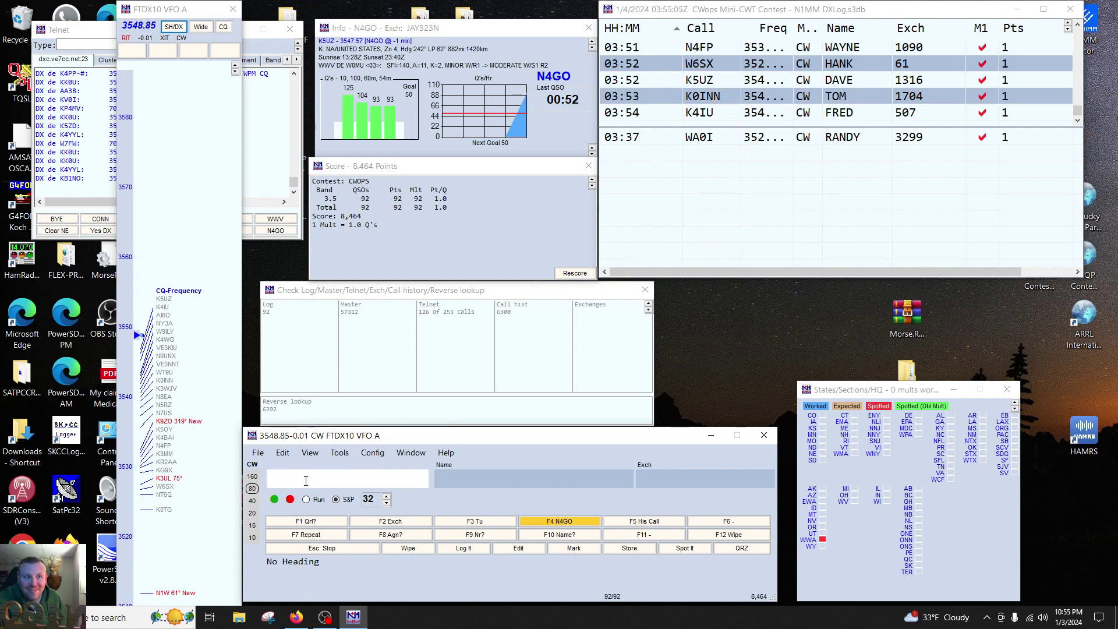
pyautogui.press('pageup')
pyautogui.press('pageup')
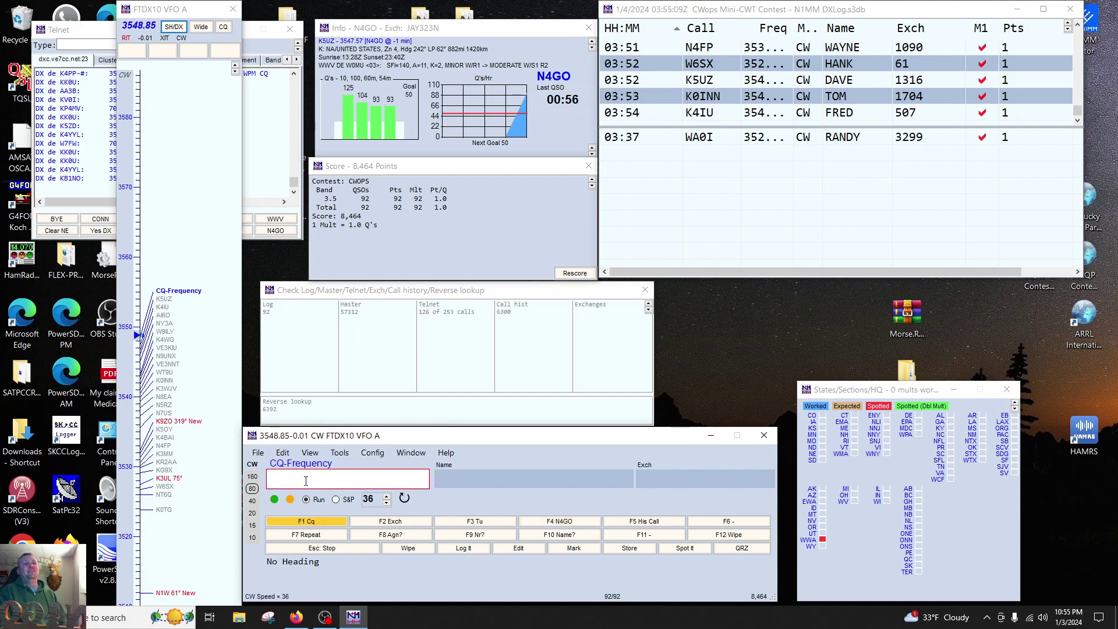
pyautogui.write('W')
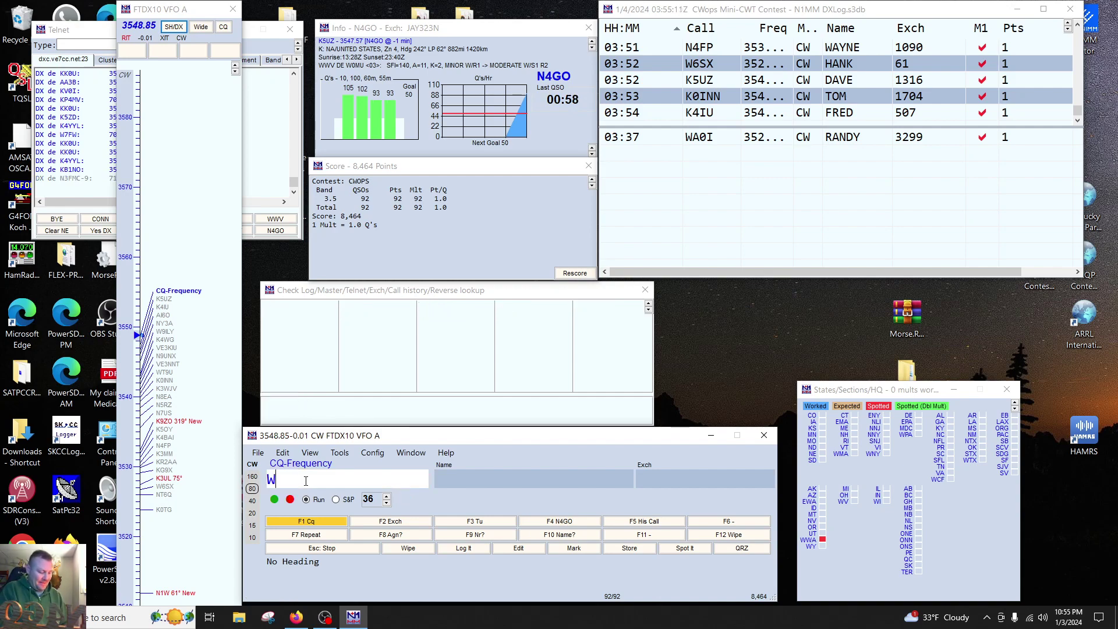
pyautogui.write('3WHK')
pyautogui.press('Return')
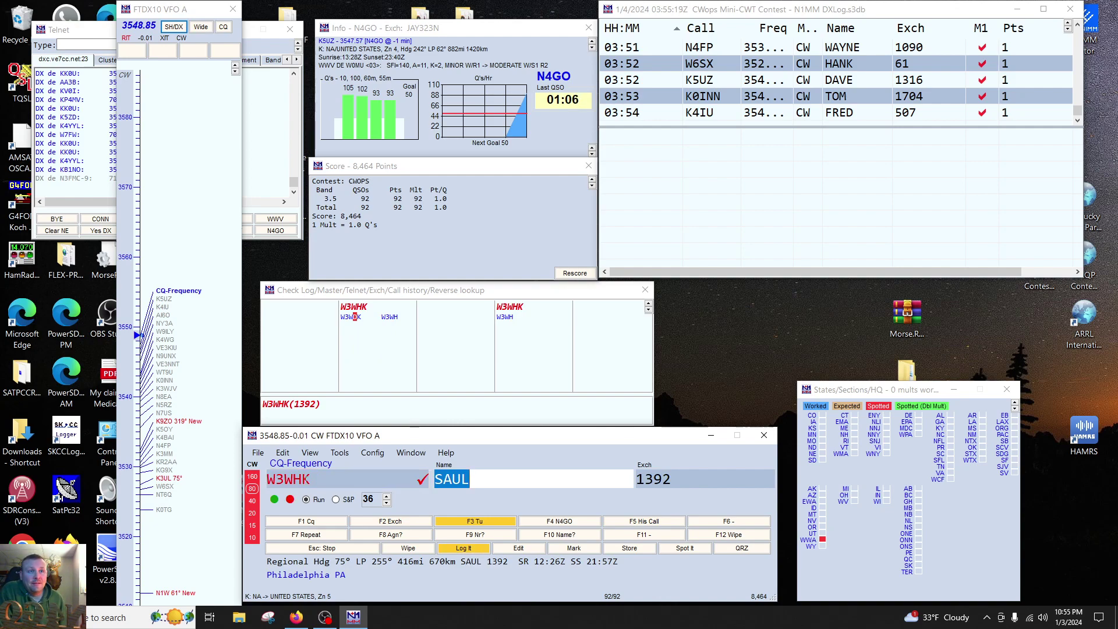
pyautogui.press('Tab')
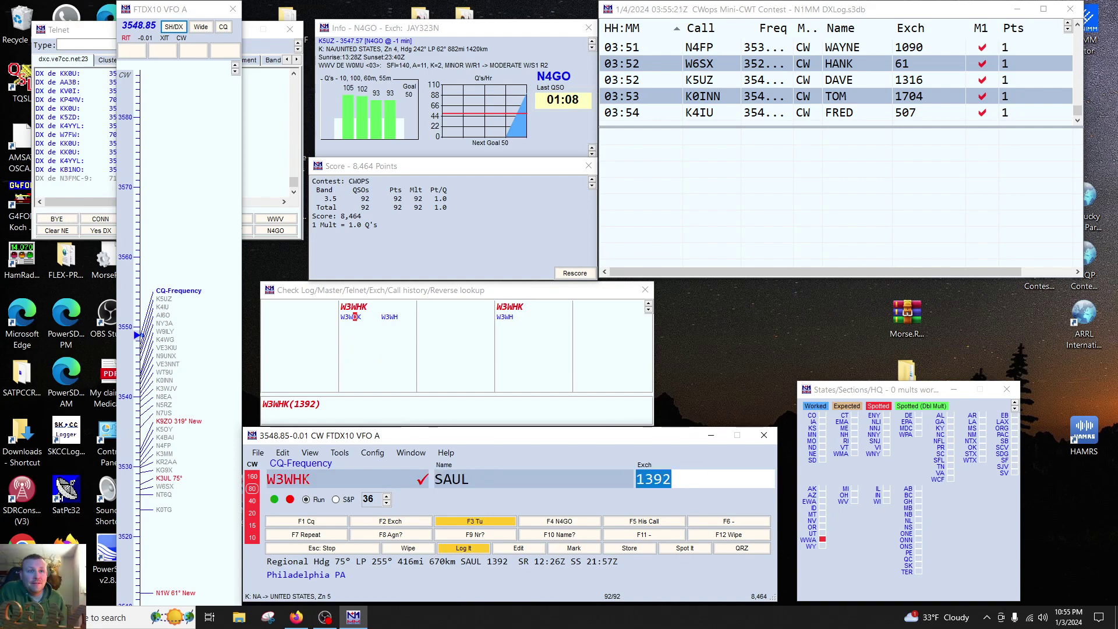
pyautogui.press('Return')
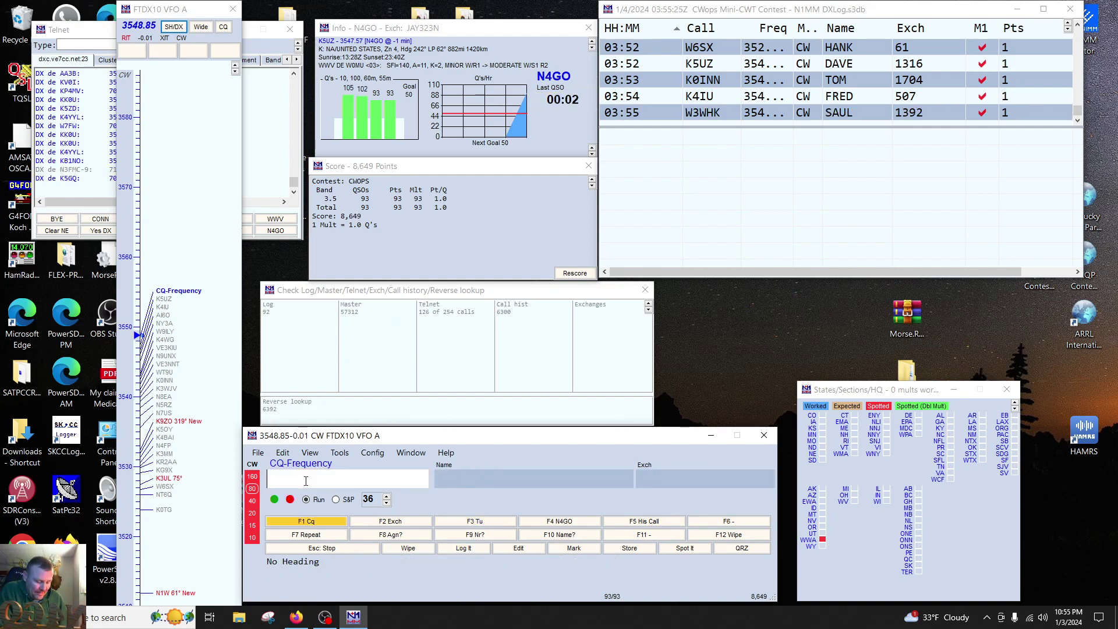
pyautogui.write('K9ME?')
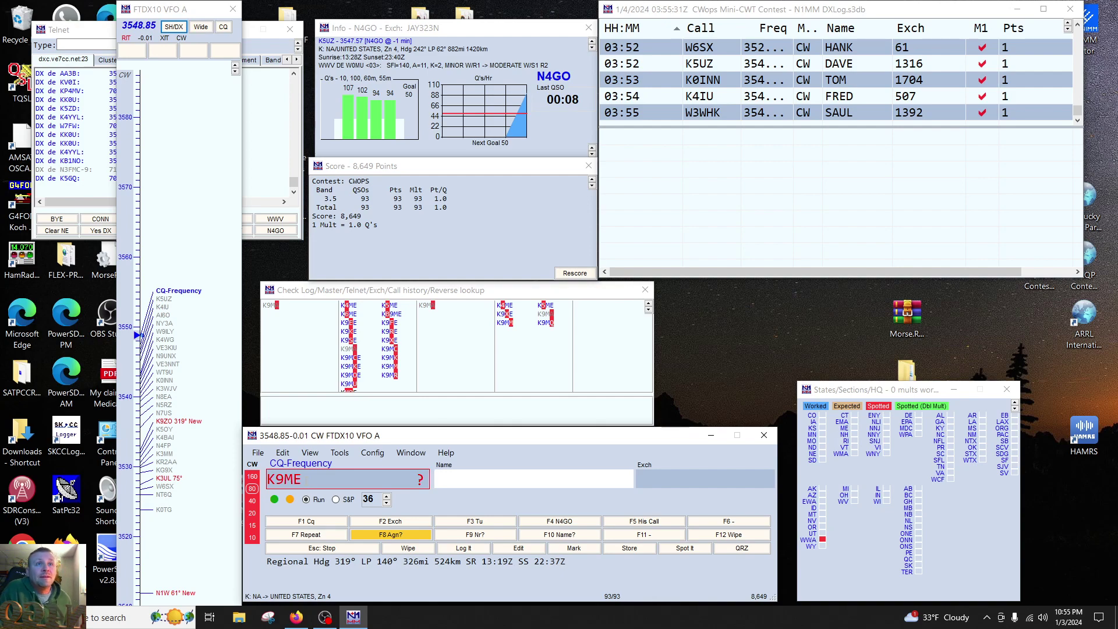
pyautogui.press('Return')
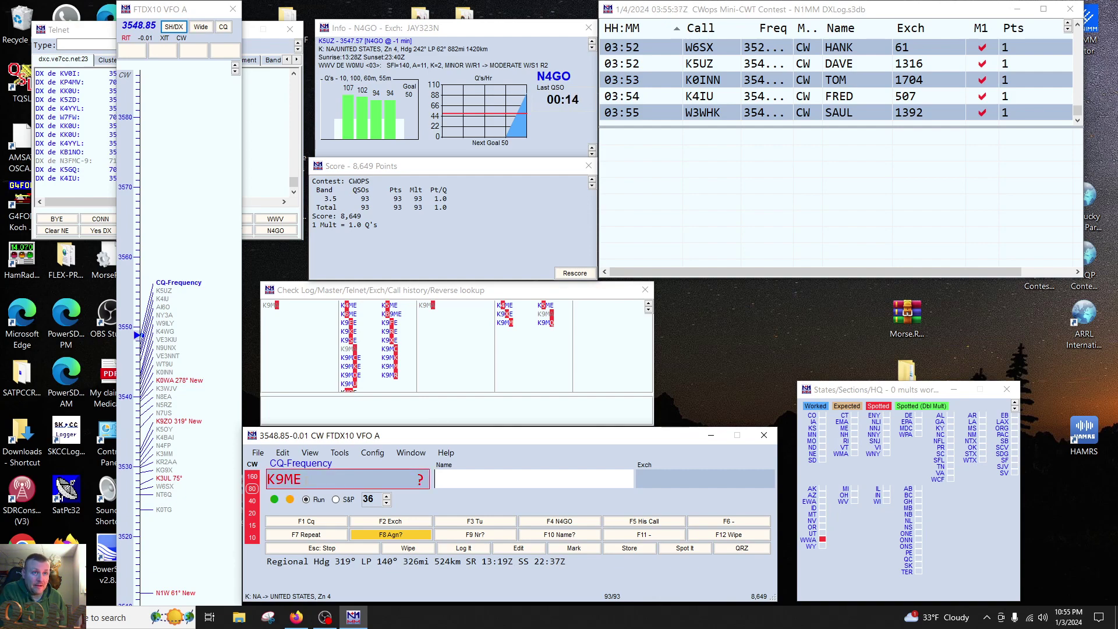
pyautogui.press('Return')
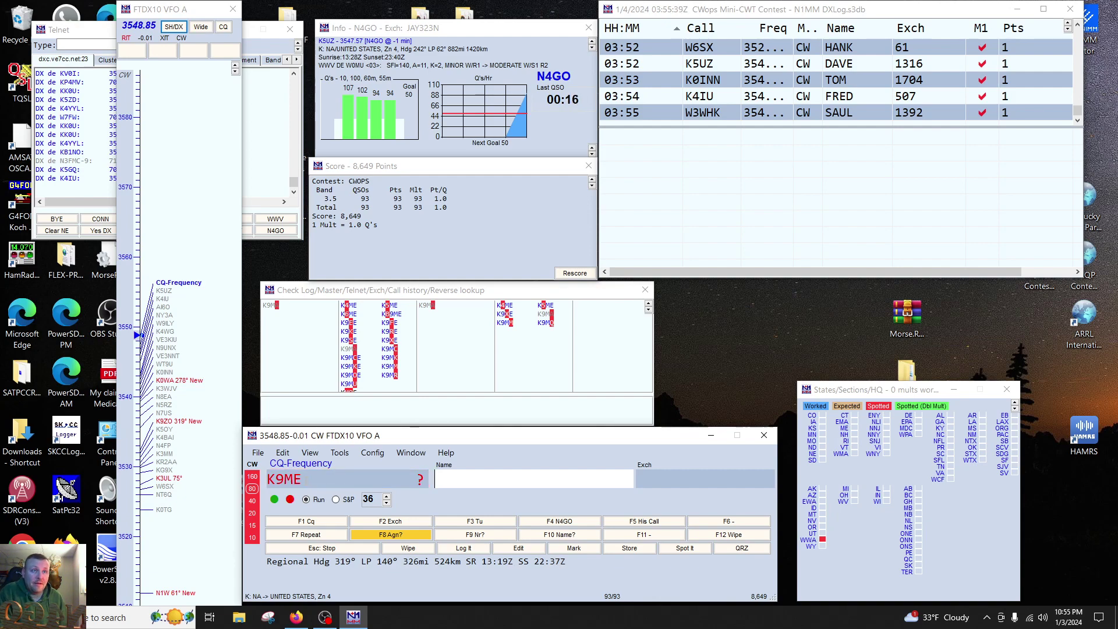
pyautogui.click(306, 480)
pyautogui.hotkey('alt', 'w')
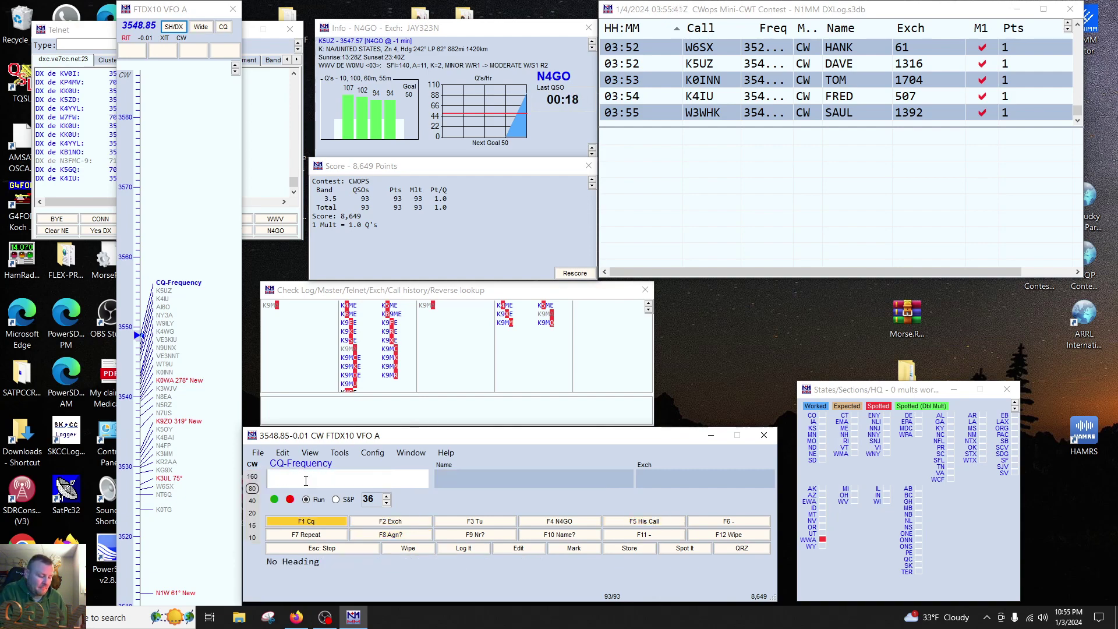
pyautogui.press('Return')
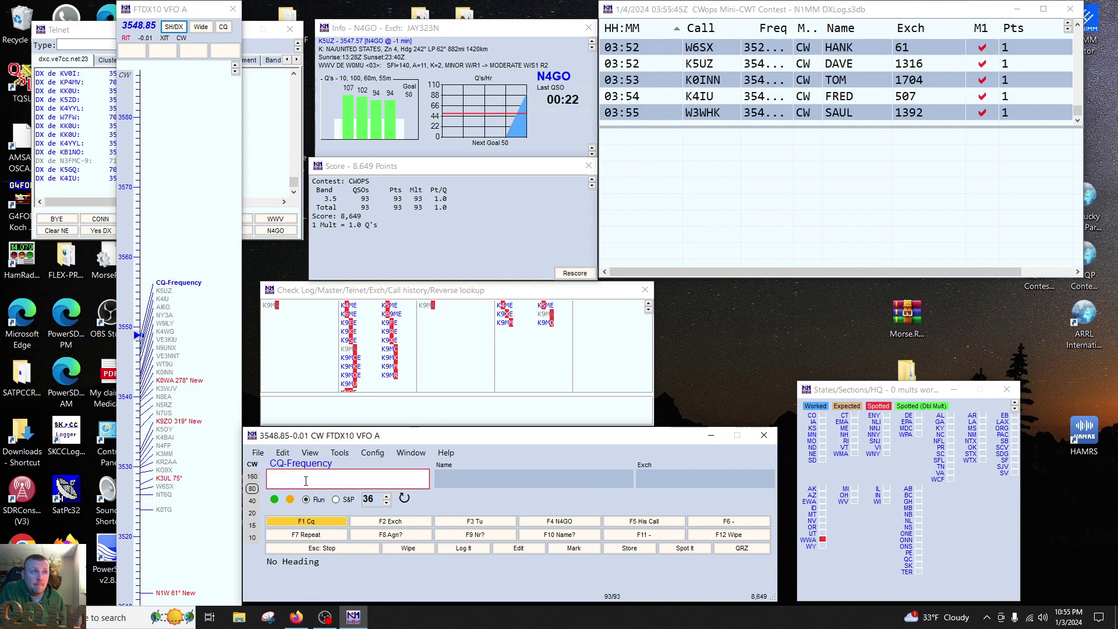
pyautogui.write('K')
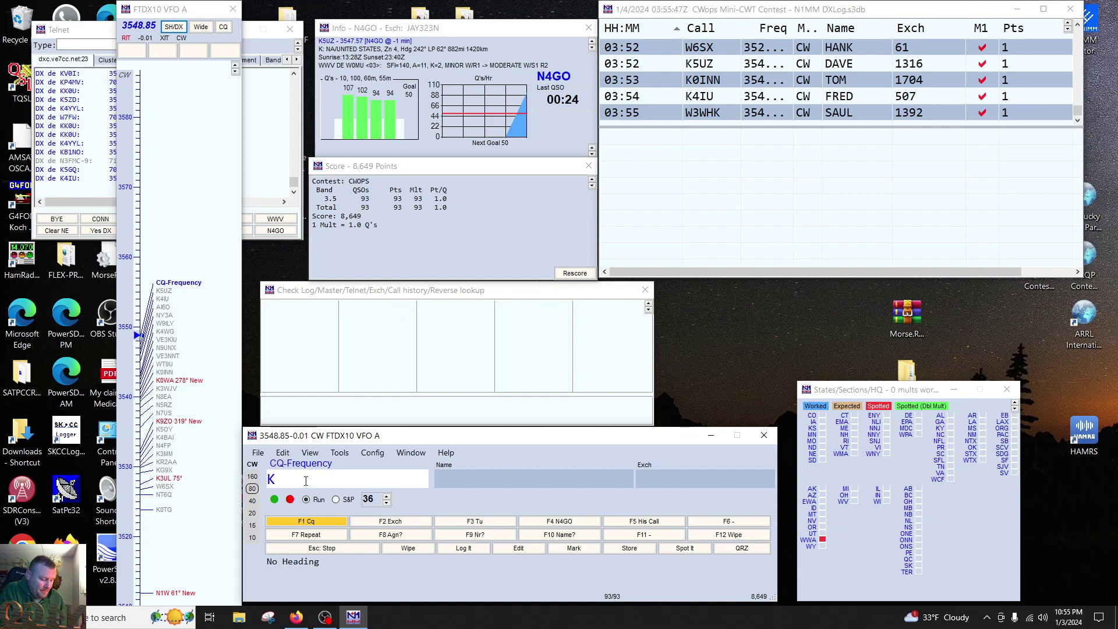
pyautogui.write('M4FO')
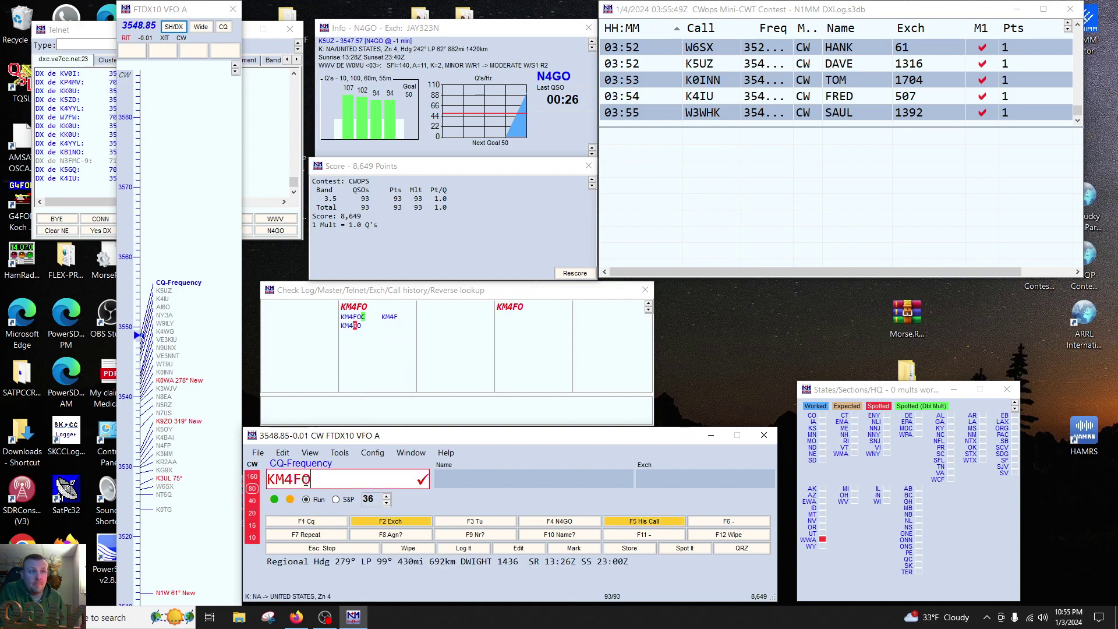
pyautogui.press('Return')
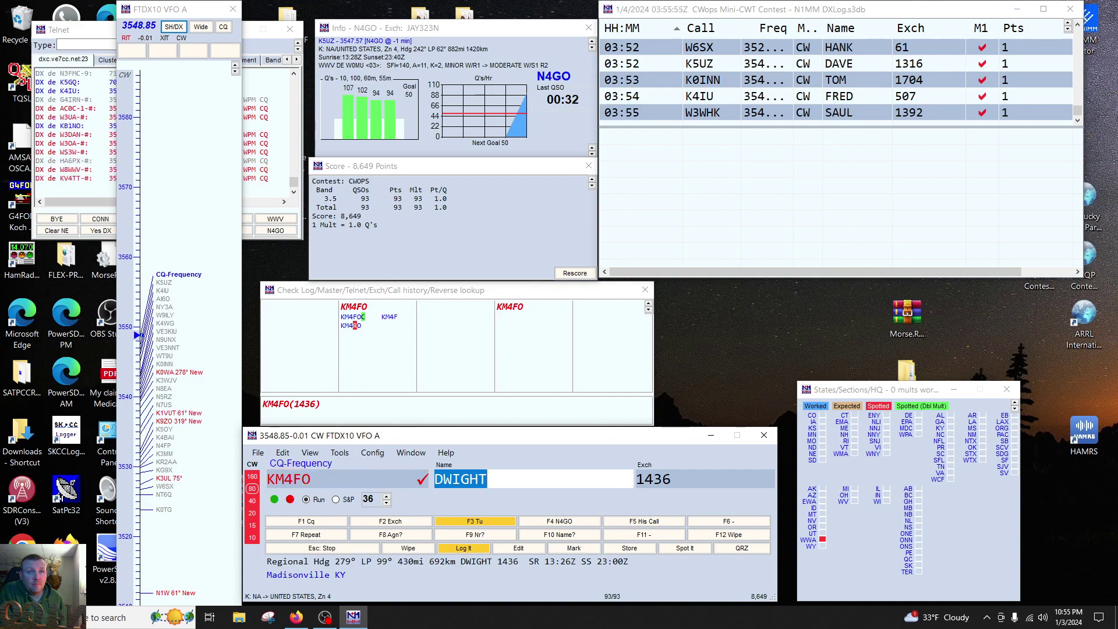
pyautogui.press('Tab')
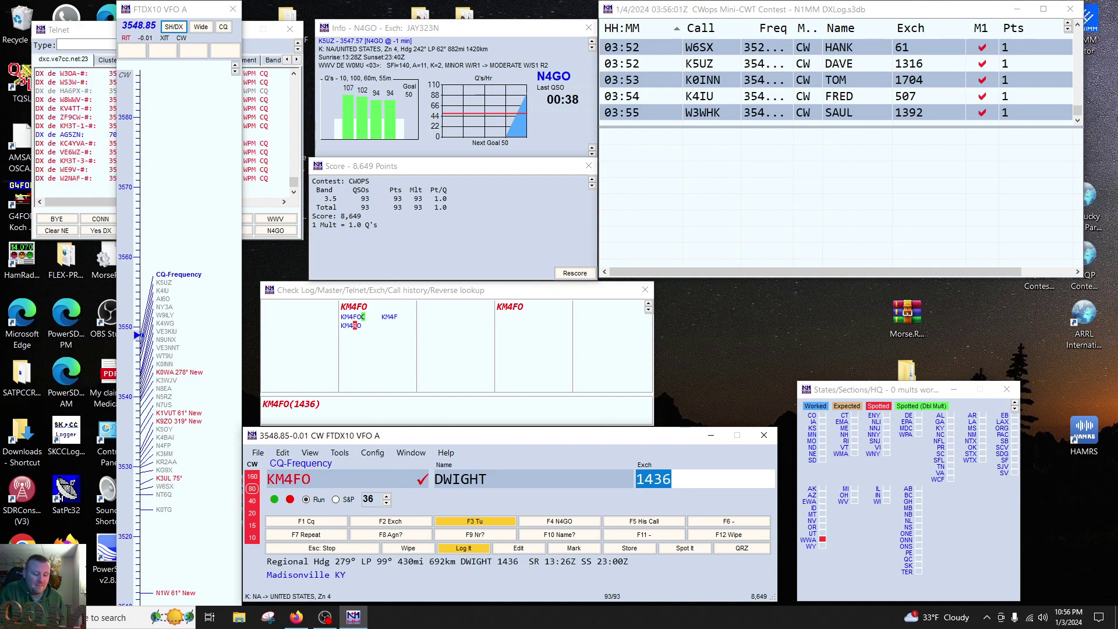
pyautogui.press('Return')
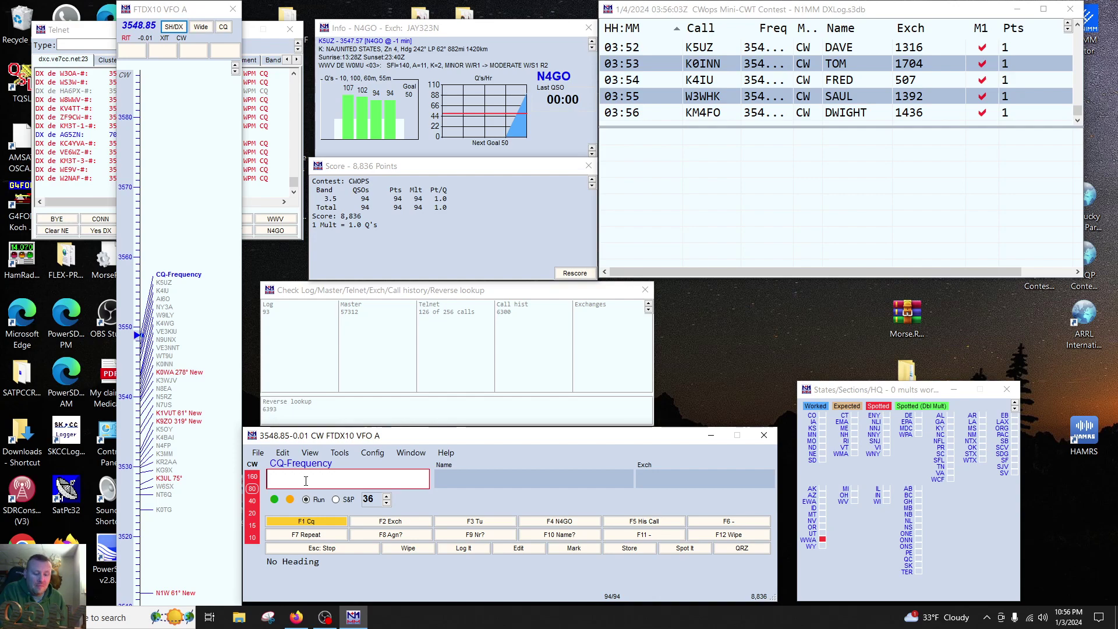
# Step: Keep the CW speed at 36, enter W3GD, correct the call to W2GD, and log it with the prefilled name and exchange 204
pyautogui.press('pagedown')
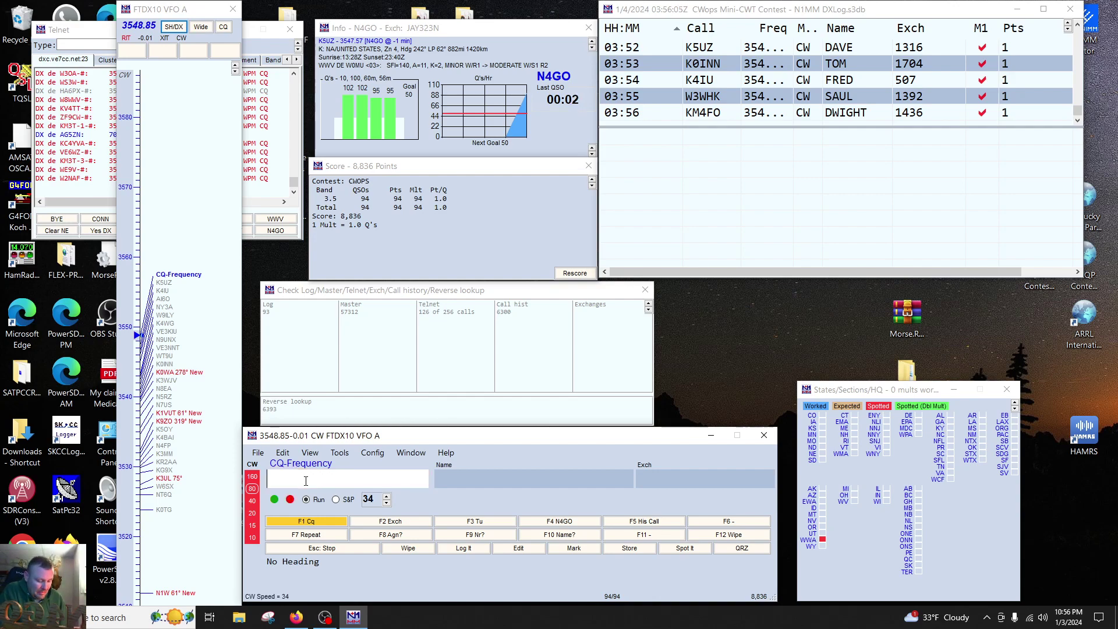
pyautogui.press('pageup')
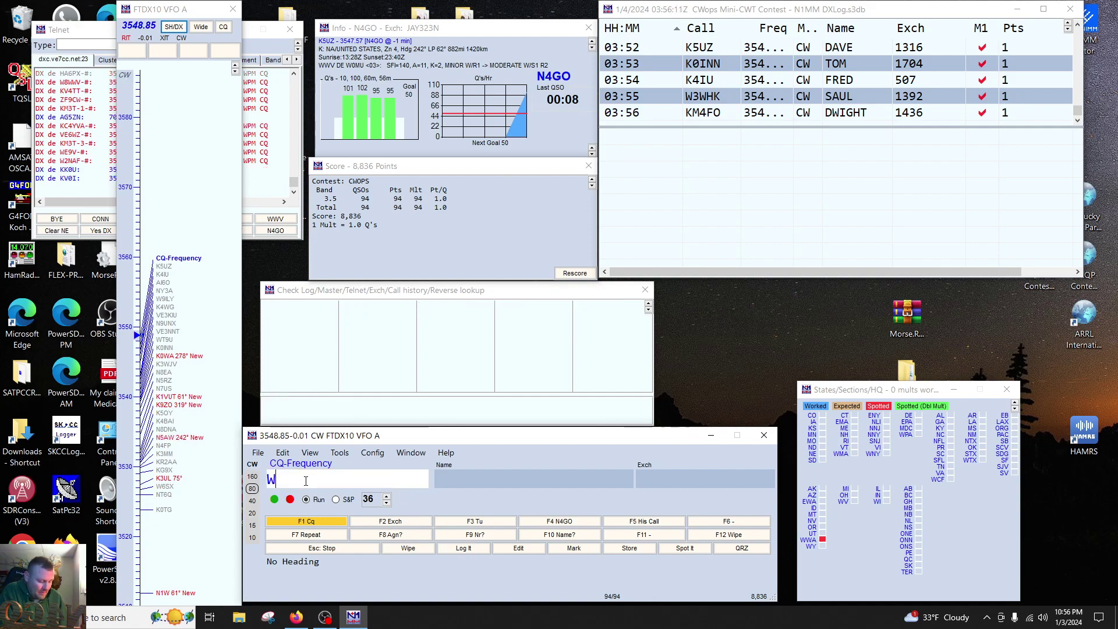
pyautogui.write('W3GD')
pyautogui.press('Return')
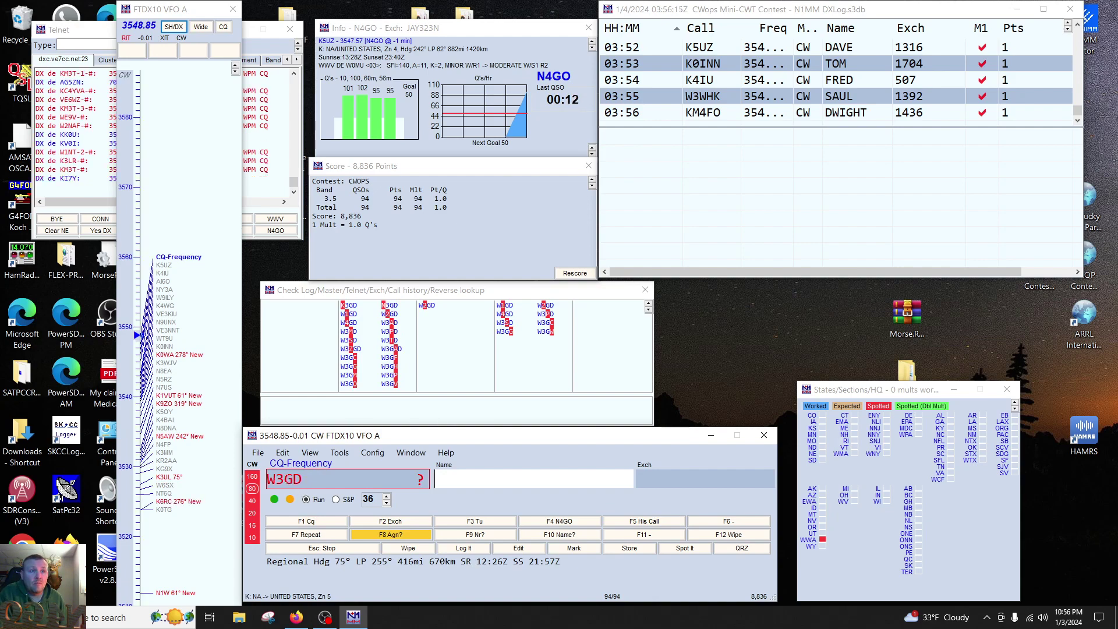
pyautogui.click(285, 478)
pyautogui.press('BackSpace')
pyautogui.write('2')
pyautogui.press('Return')
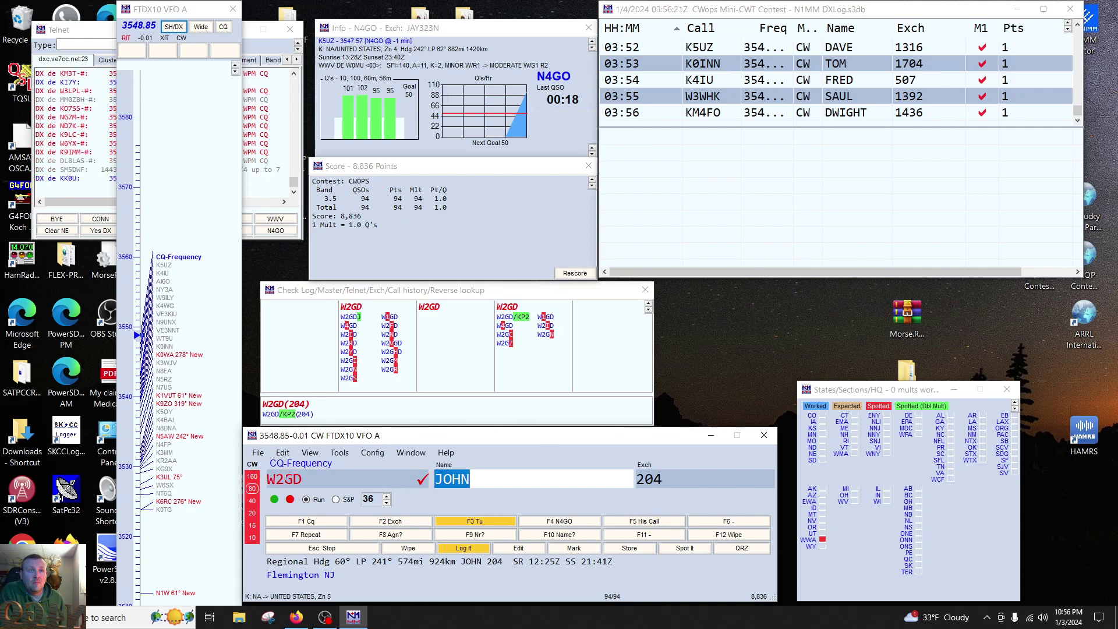
pyautogui.press('Tab')
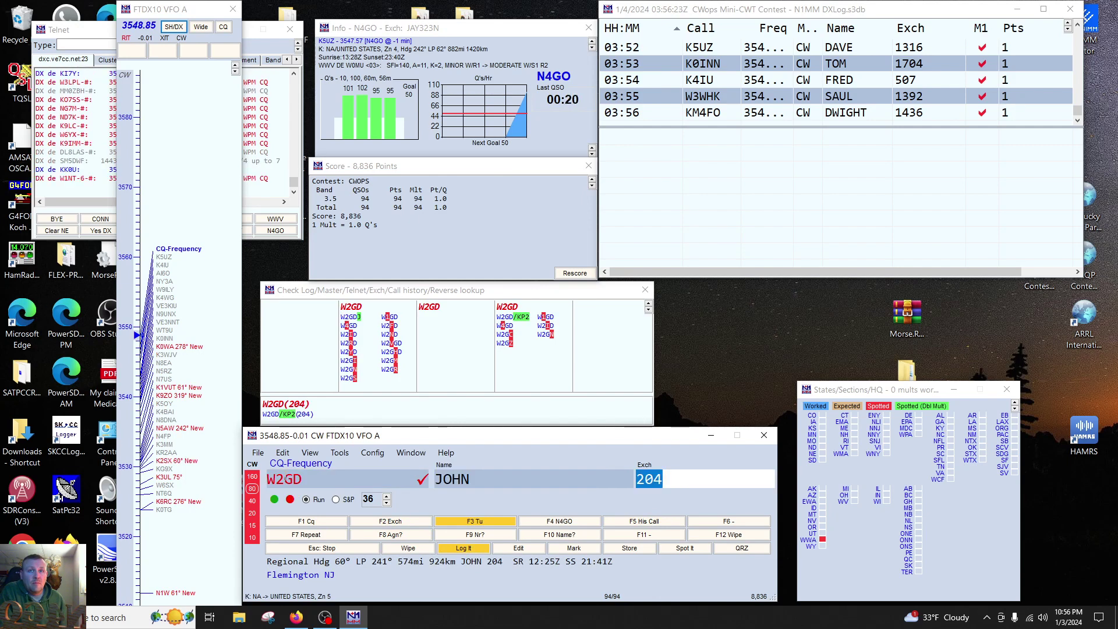
pyautogui.press('Return')
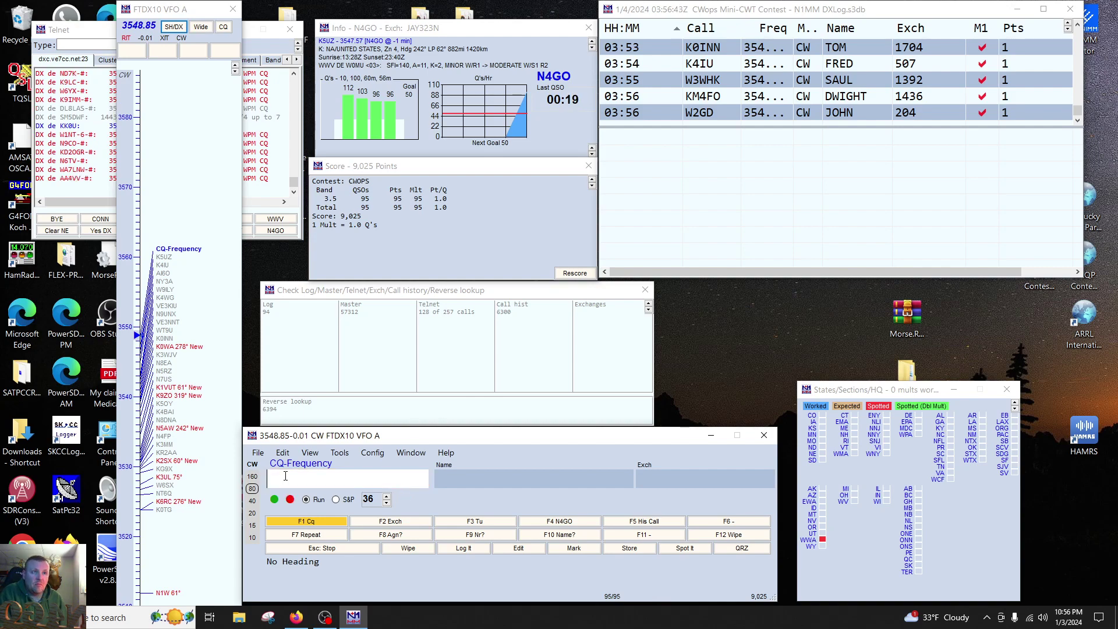
# Step: Tune to the K0WA spot at 3539.76 and log the contact with the prefilled name and exchange 1859
pyautogui.click(173, 347)
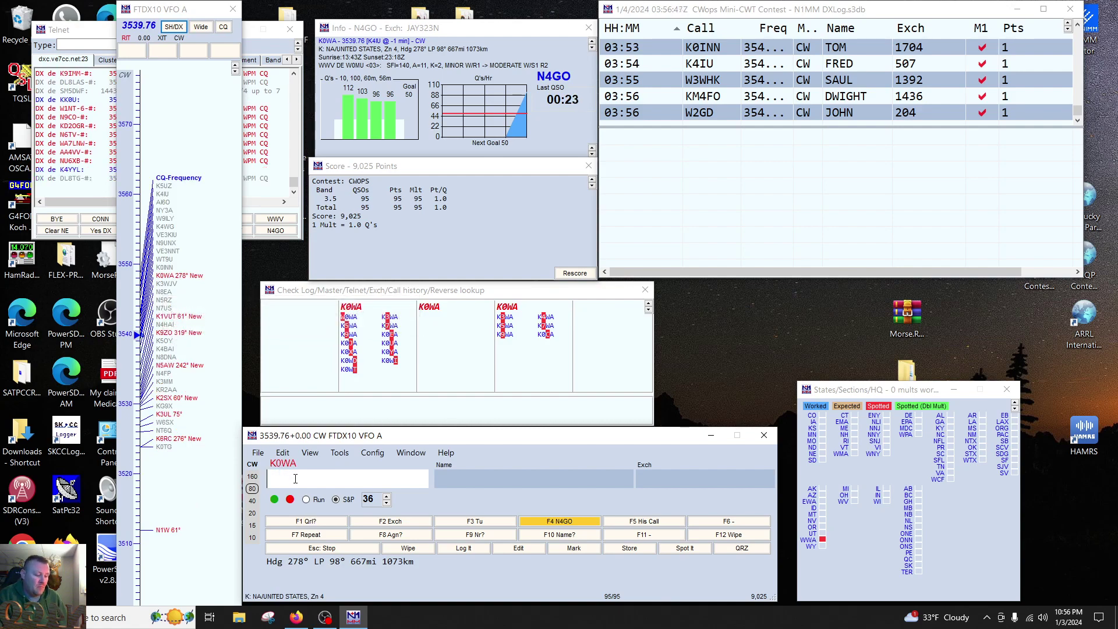
pyautogui.press('Return')
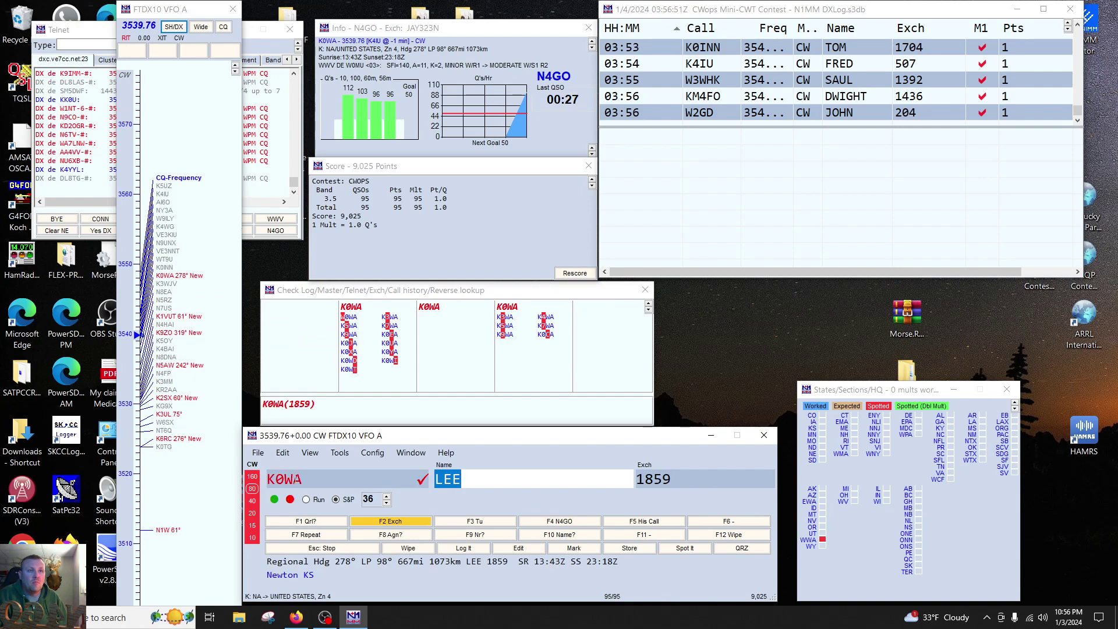
pyautogui.press('Tab')
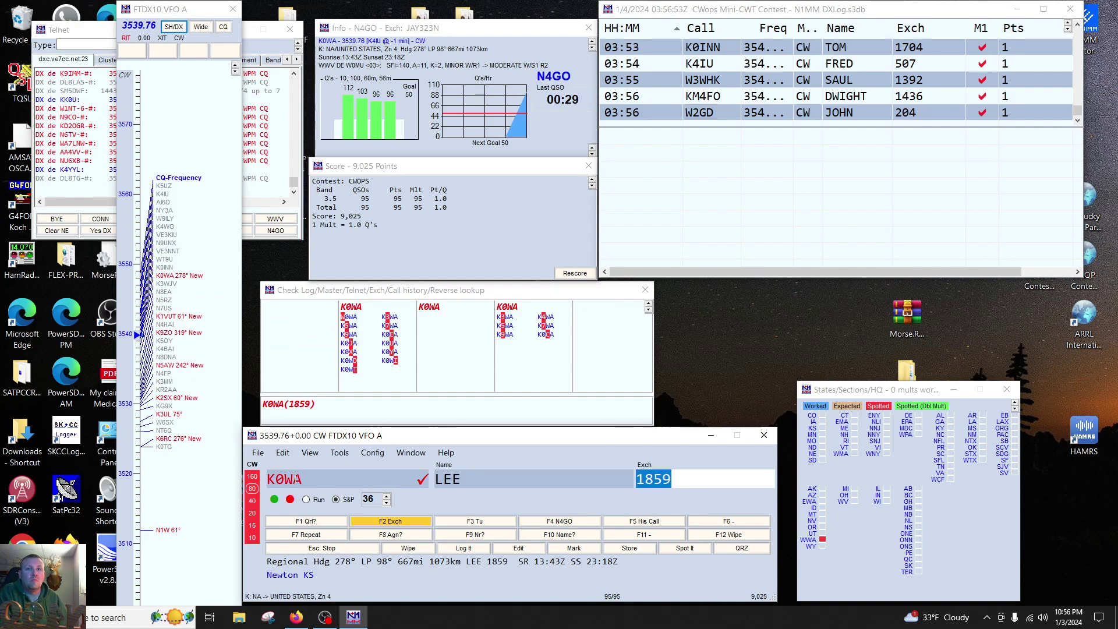
pyautogui.press('Return')
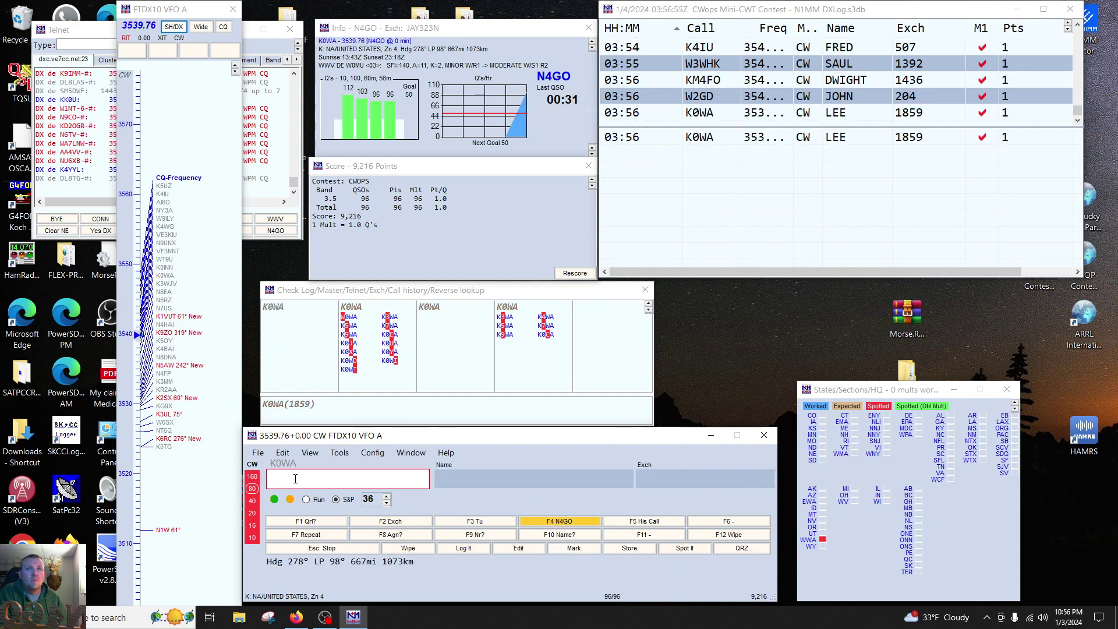
pyautogui.click(173, 318)
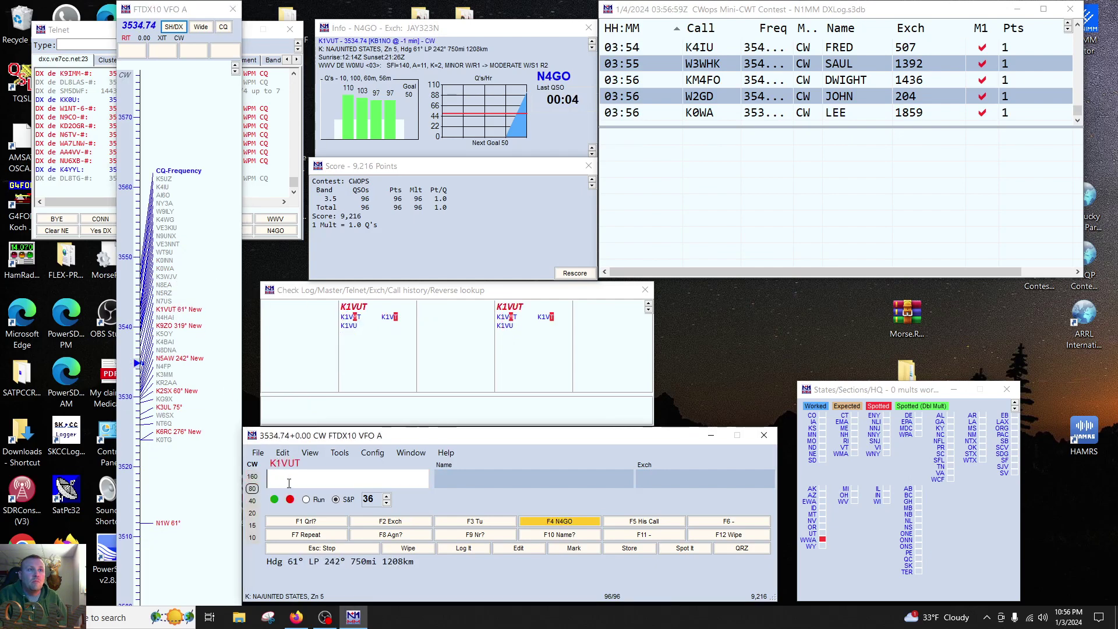
pyautogui.click(174, 331)
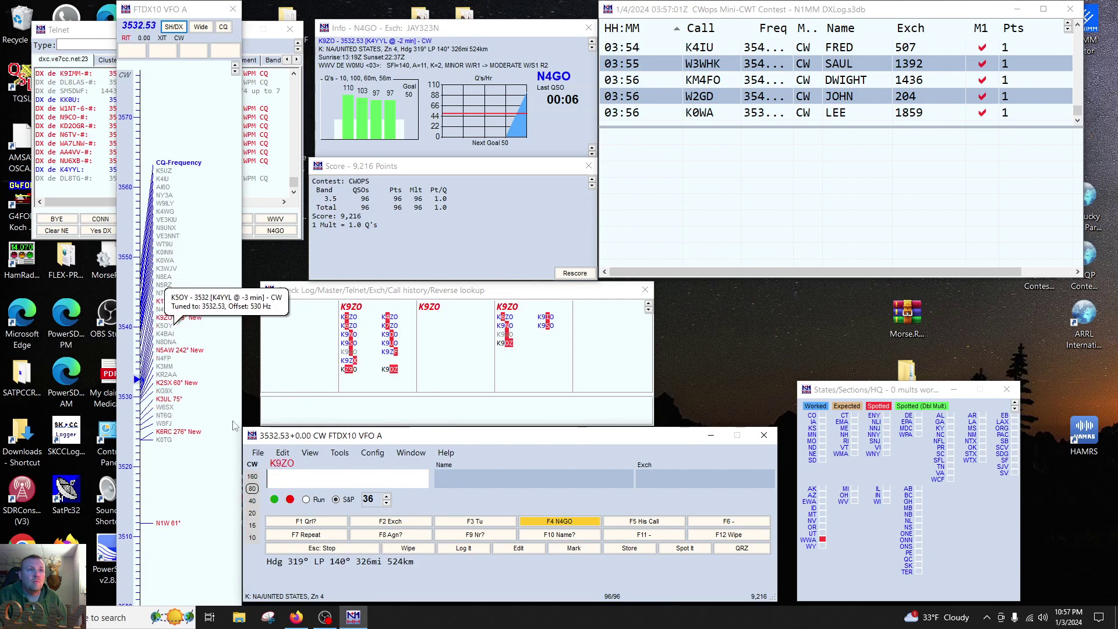
pyautogui.press('Return')
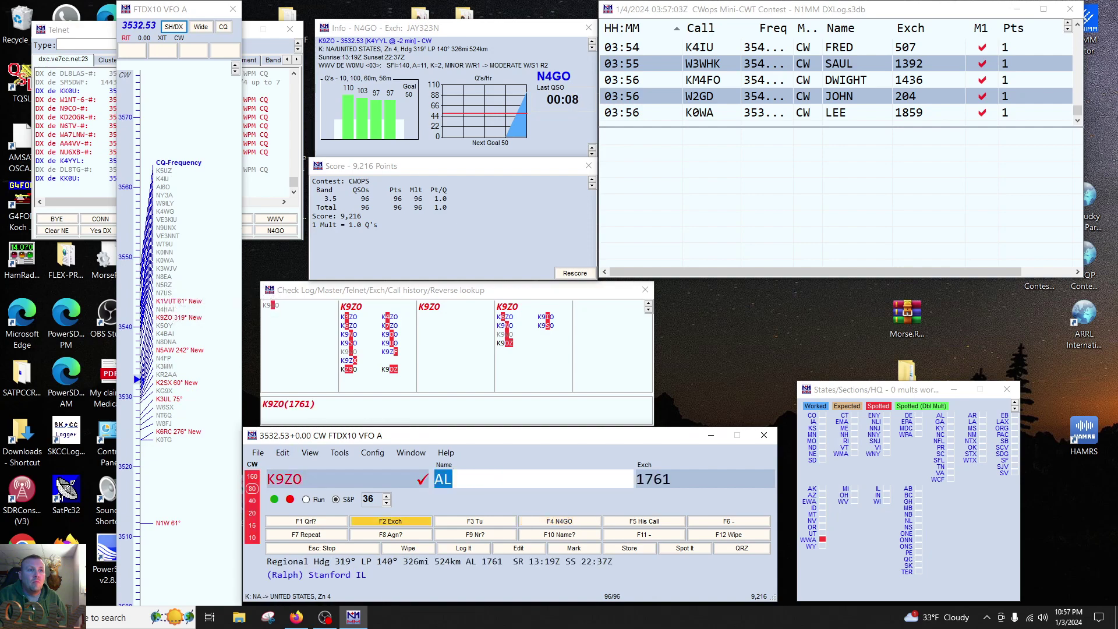
# Step: Tune to the N5AW spot at 3530.66, call the station, and log the contact with the prefilled name and exchange 157
pyautogui.click(172, 359)
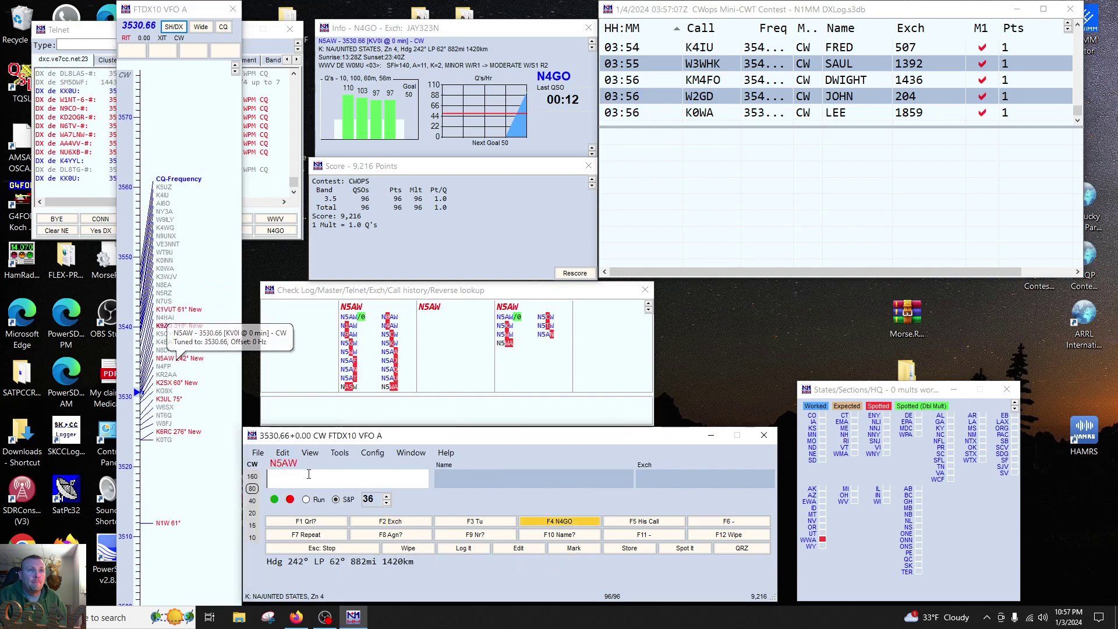
pyautogui.press('space')
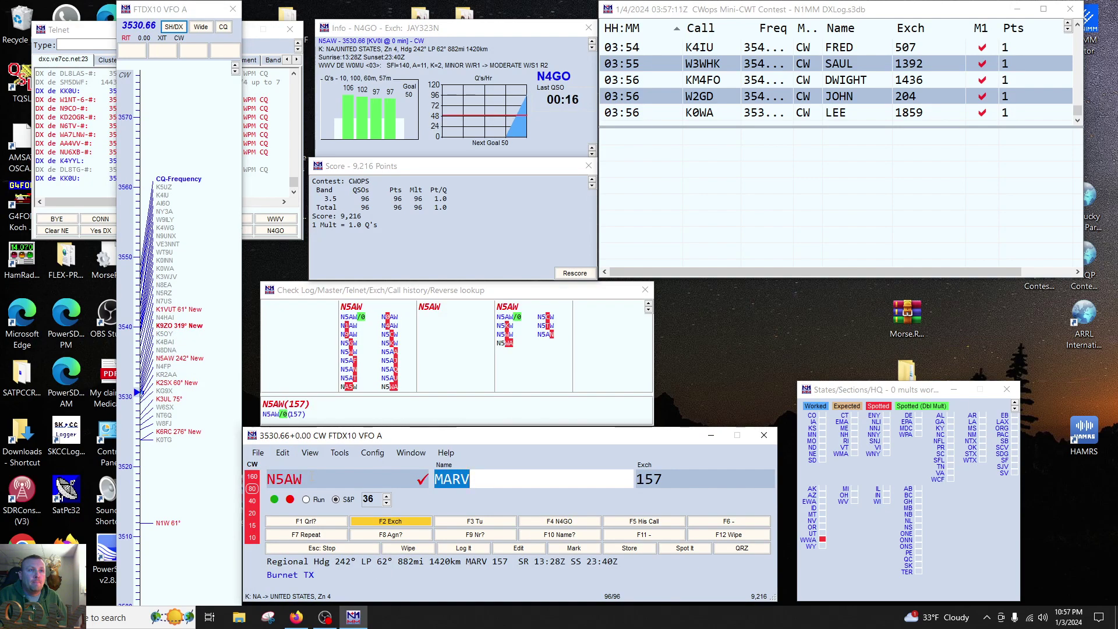
pyautogui.press('Return')
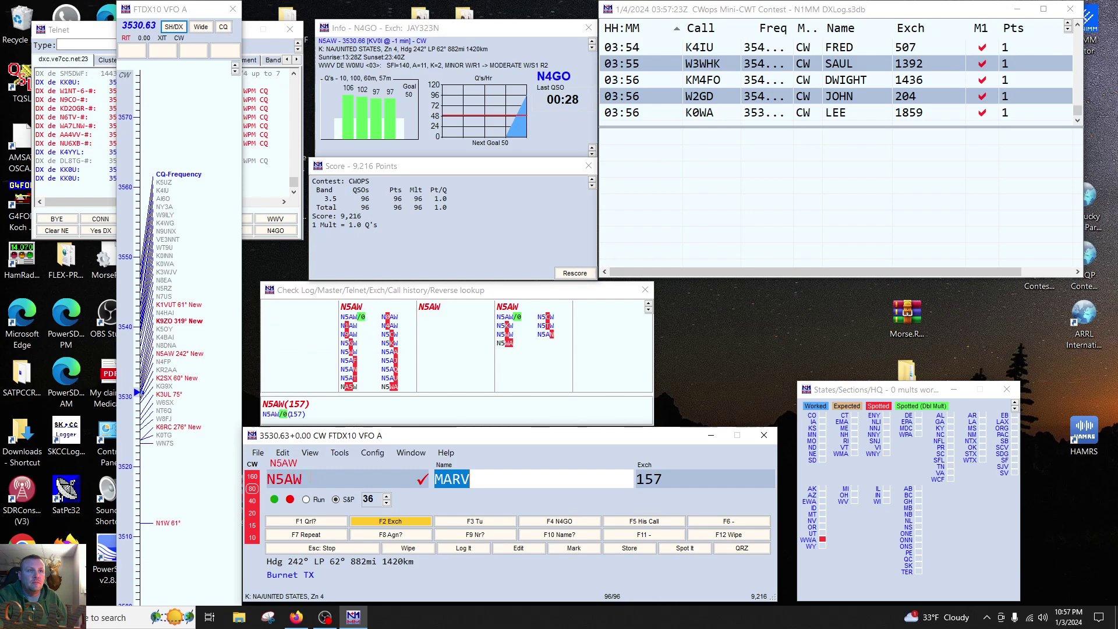
pyautogui.press('Return')
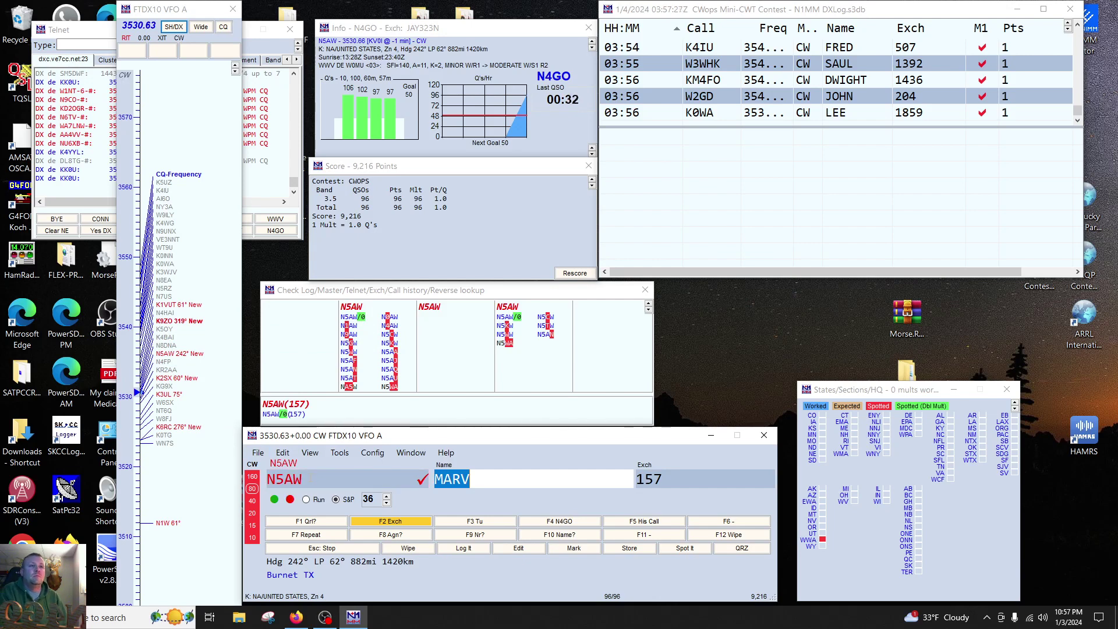
pyautogui.click(649, 478)
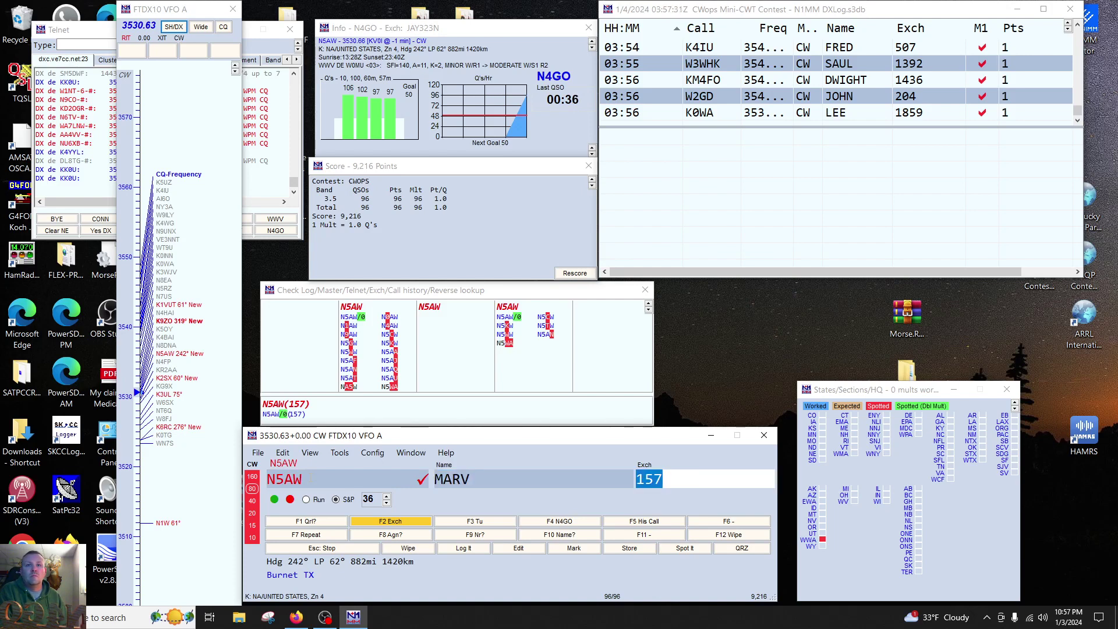
pyautogui.press('Return')
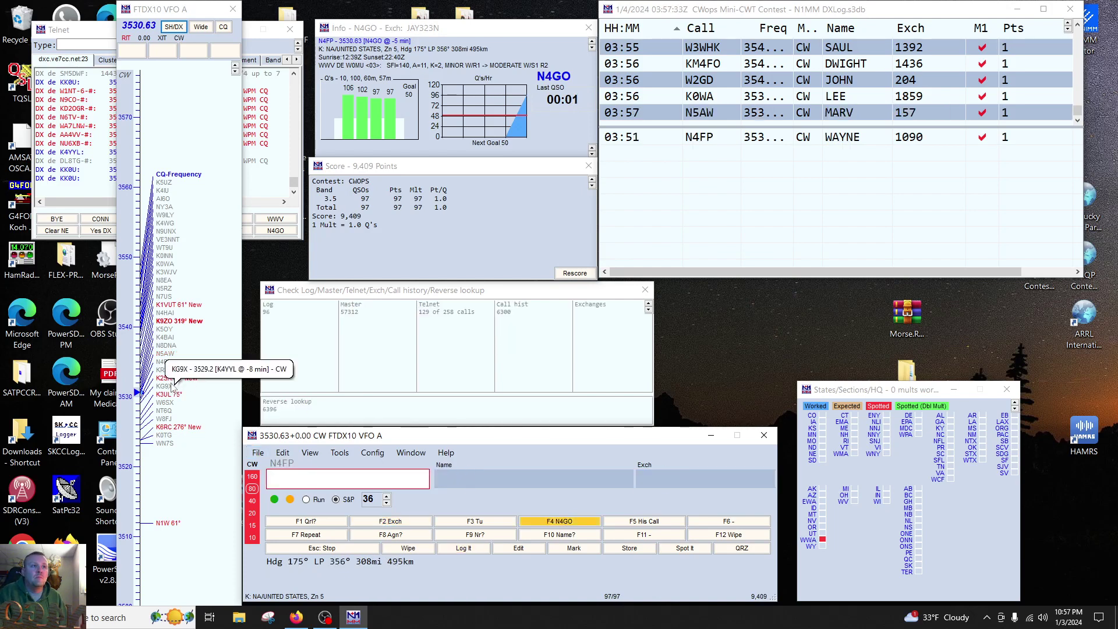
# Step: Work the K2SX spot at 3529.63 with the CW speed lowered to 34, and log it with the prefilled name and exchange 124
pyautogui.click(172, 381)
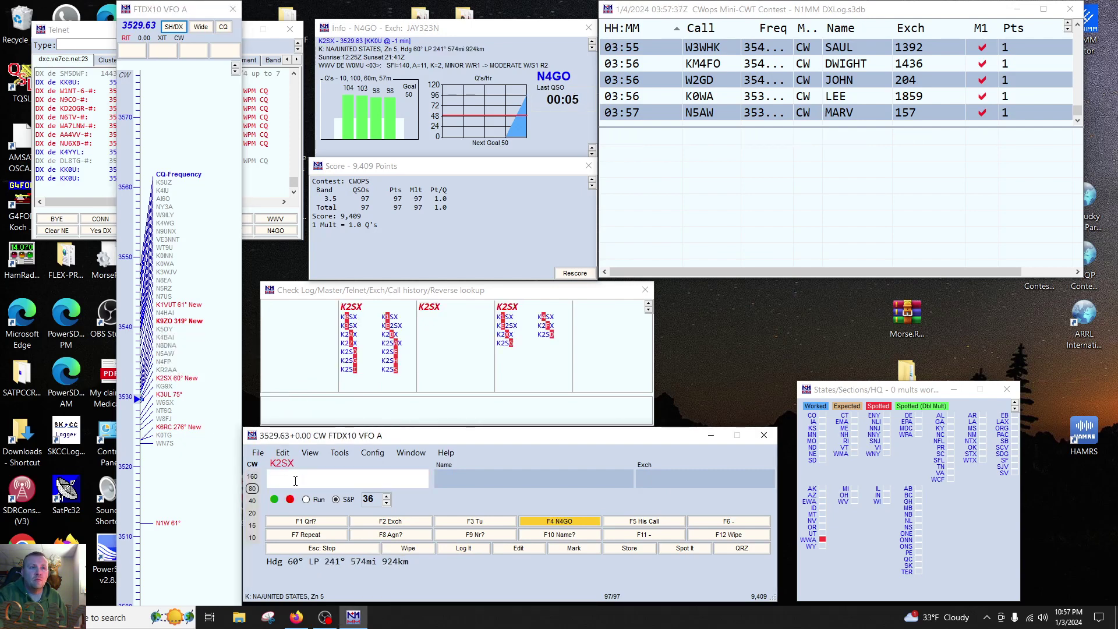
pyautogui.press('space')
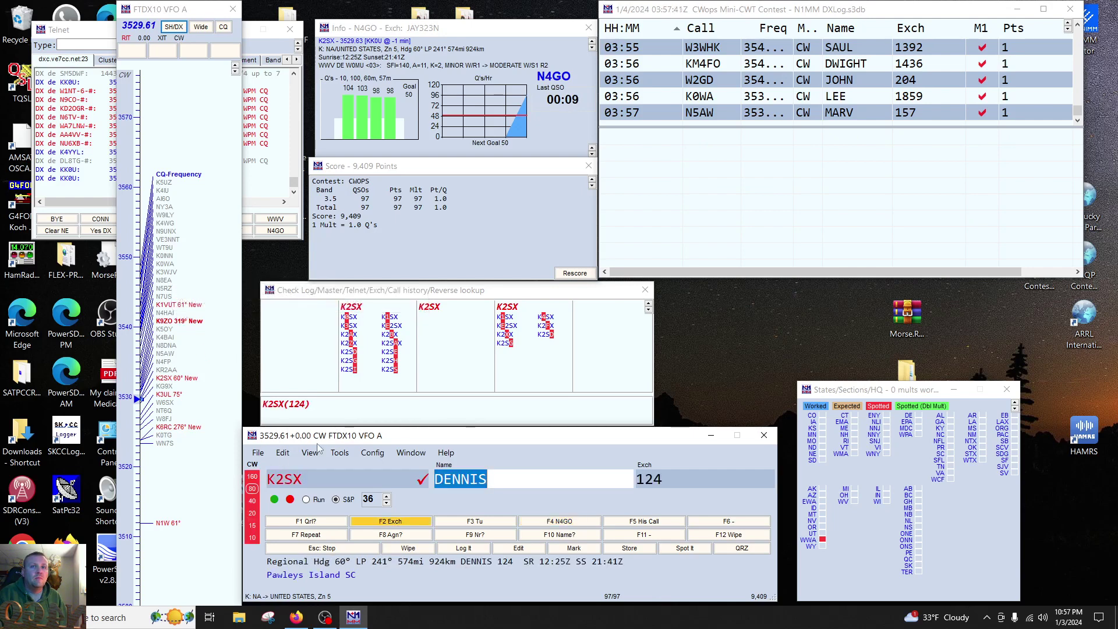
pyautogui.press('Tab')
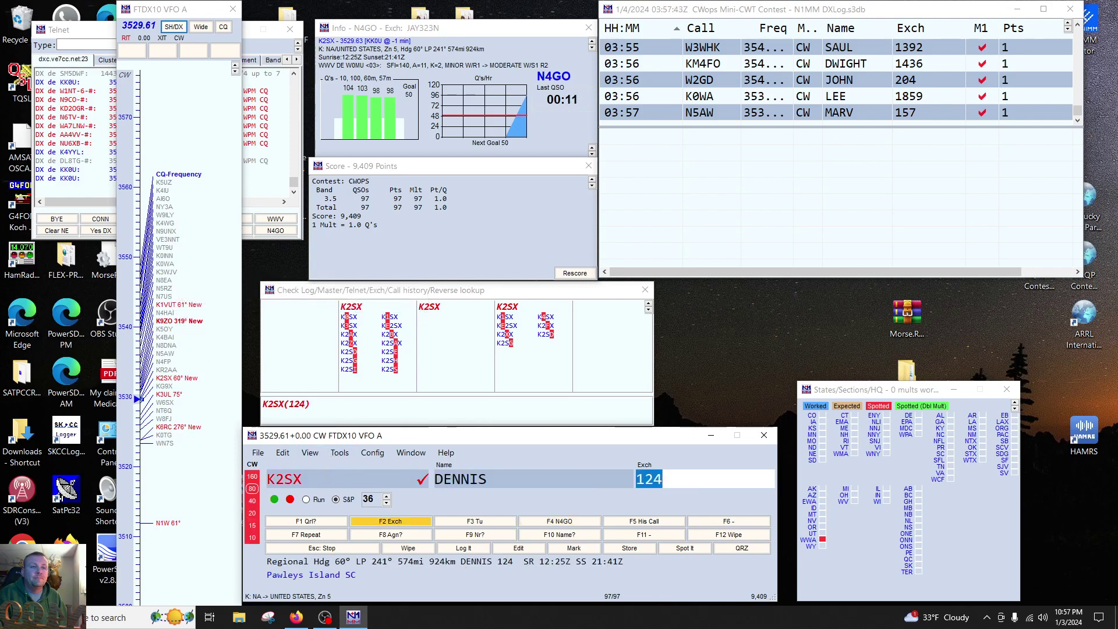
pyautogui.press('pagedown')
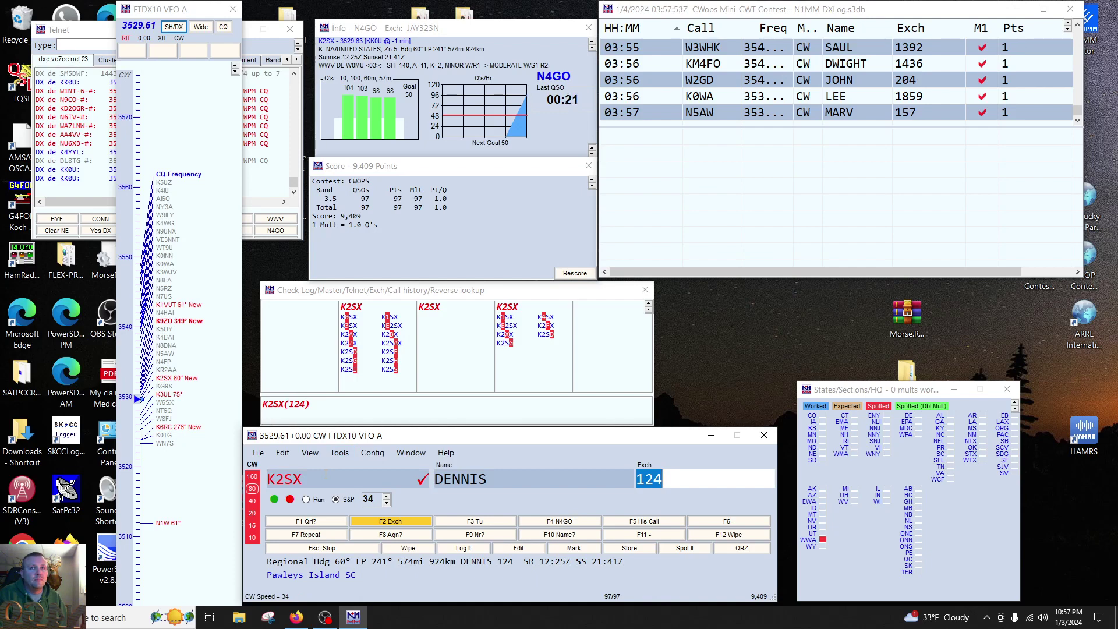
pyautogui.press('Return')
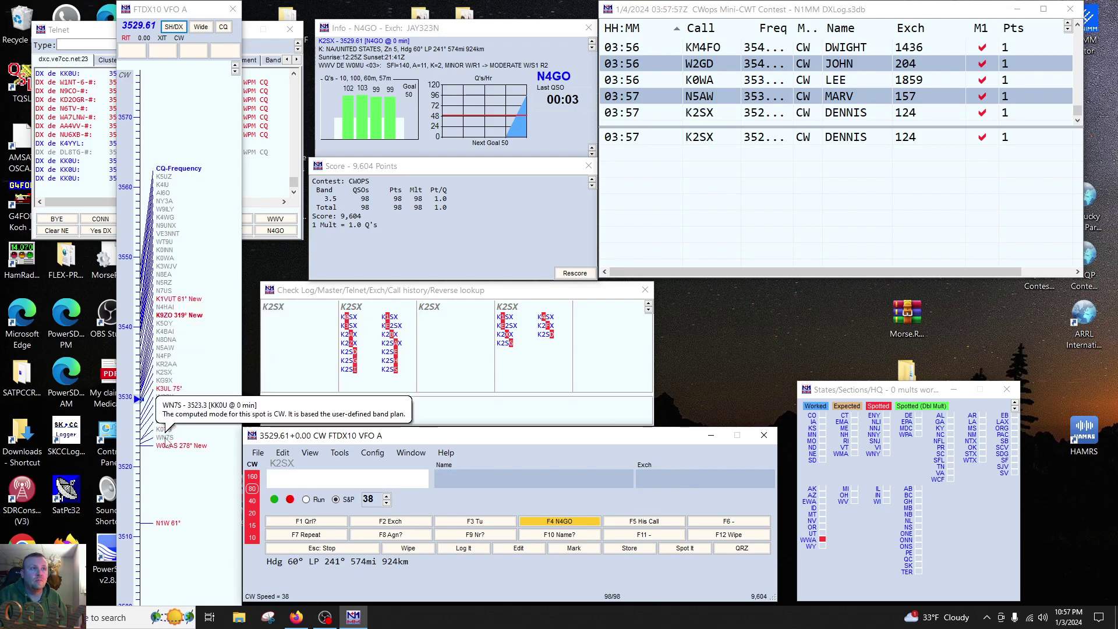
pyautogui.click(167, 445)
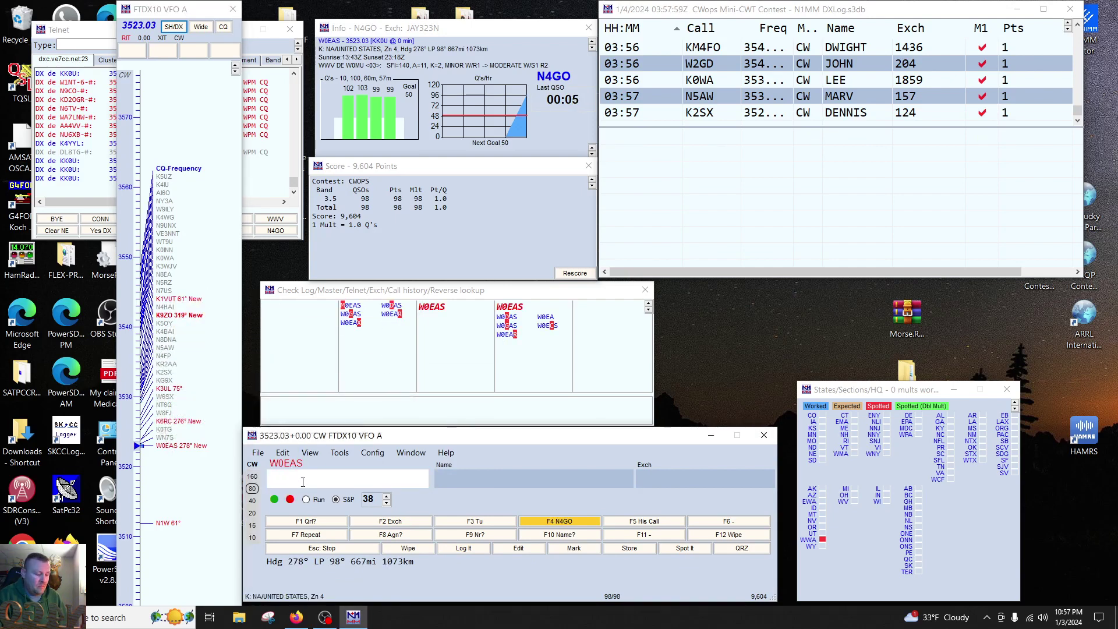
pyautogui.press('space')
pyautogui.press('Return')
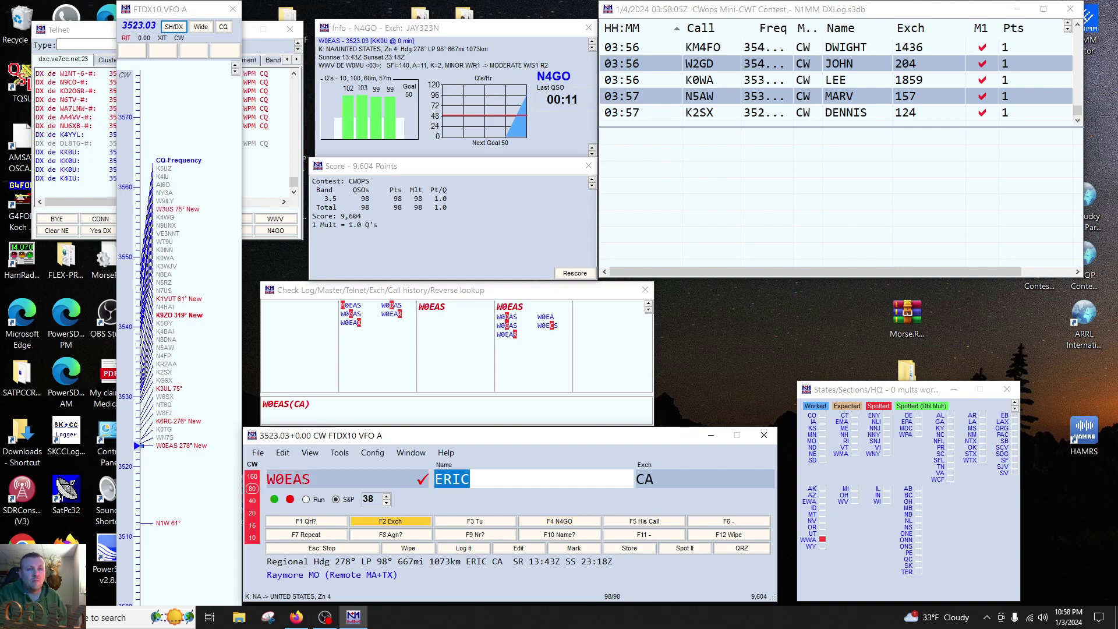
pyautogui.press('space')
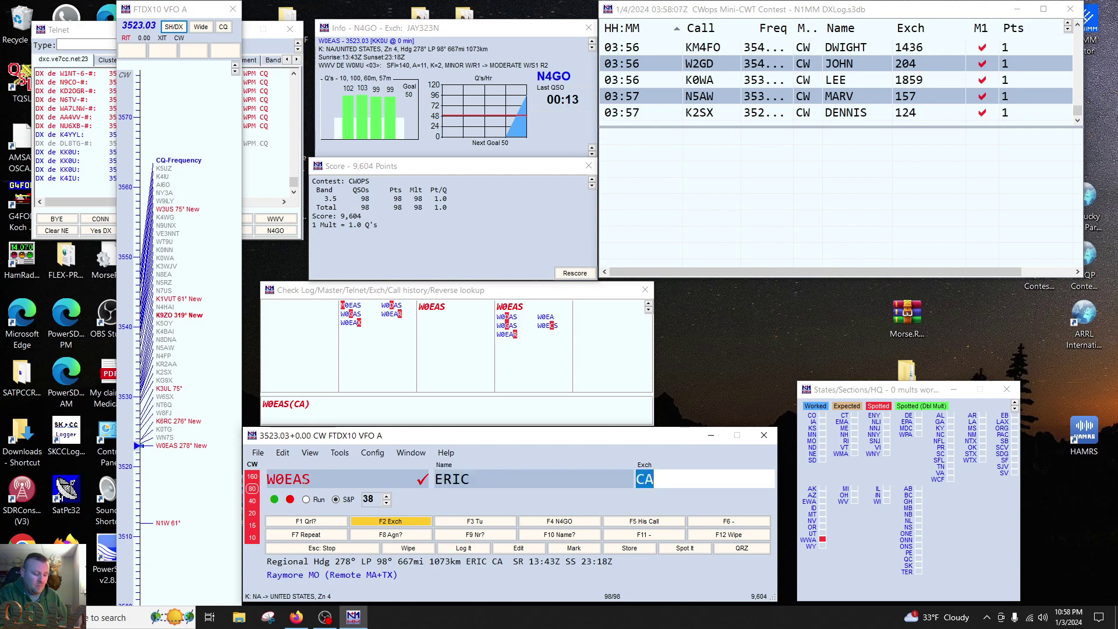
pyautogui.write('MA')
pyautogui.press('Return')
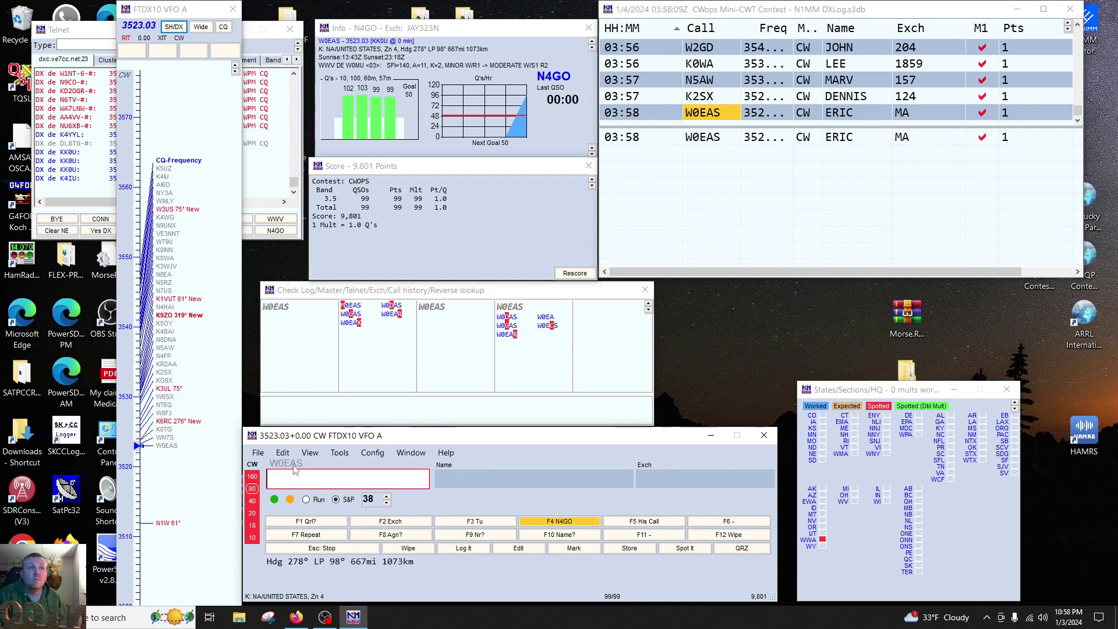
pyautogui.click(172, 299)
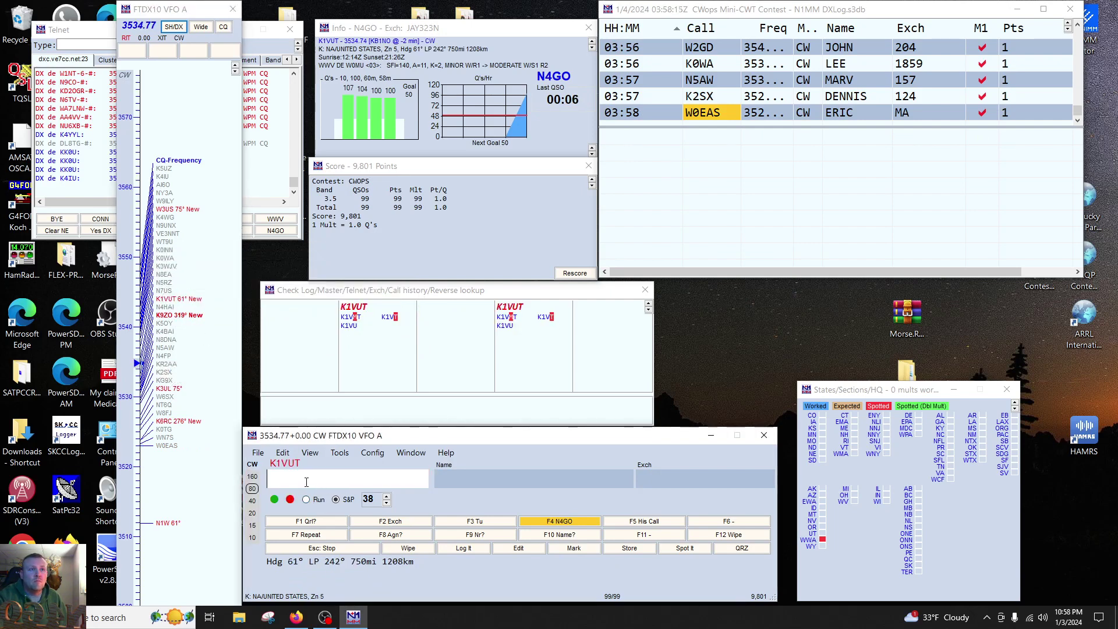
pyautogui.press('Return')
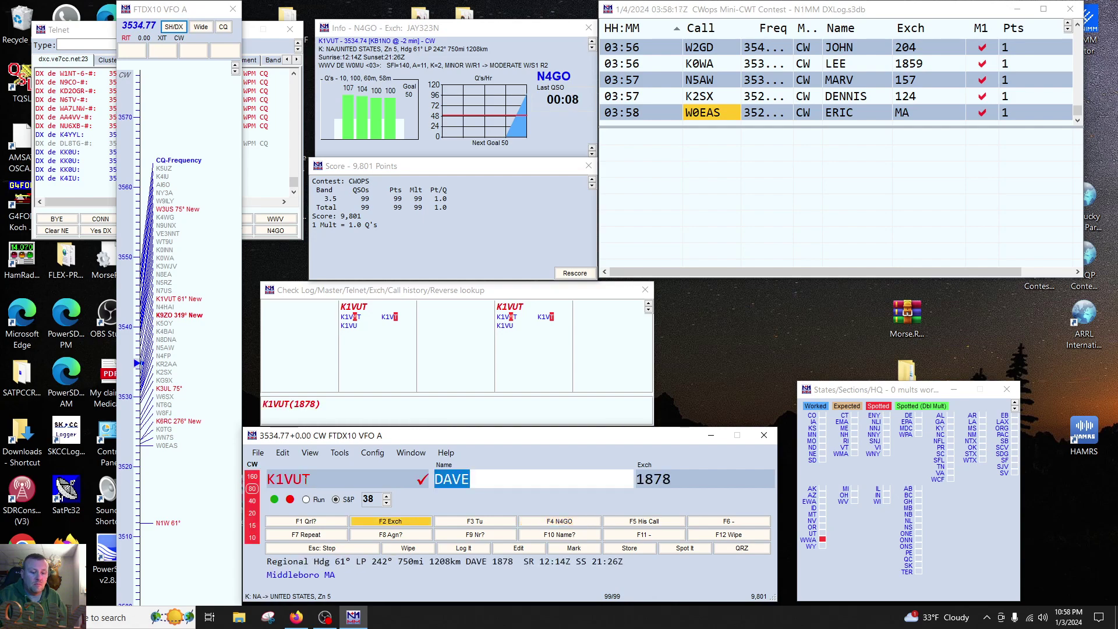
pyautogui.press('pagedown')
pyautogui.press('pagedown')
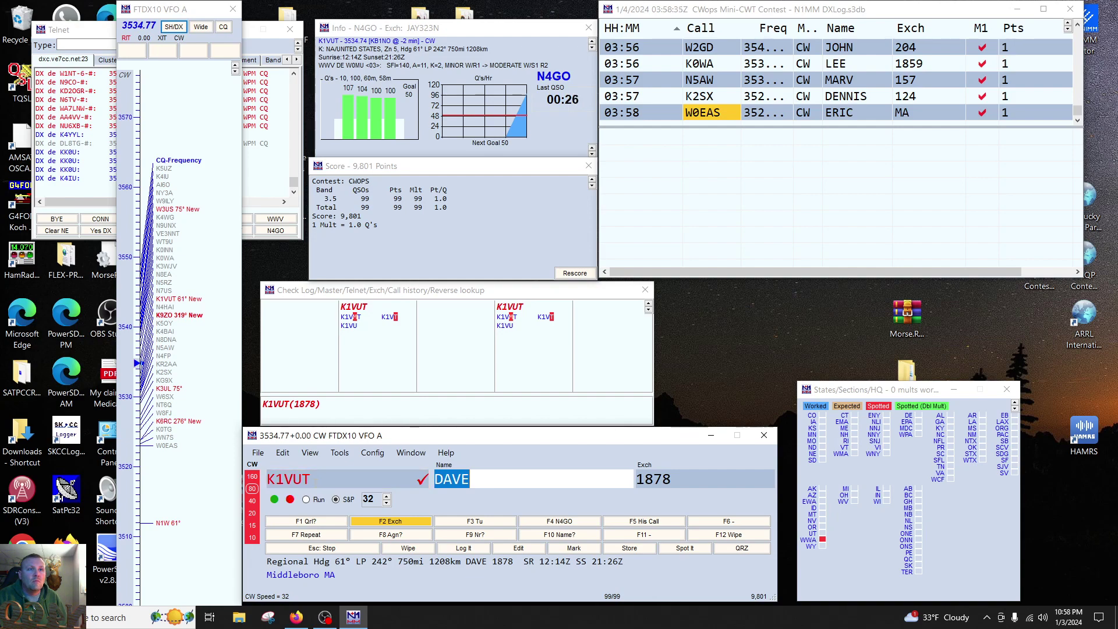
pyautogui.press('Tab')
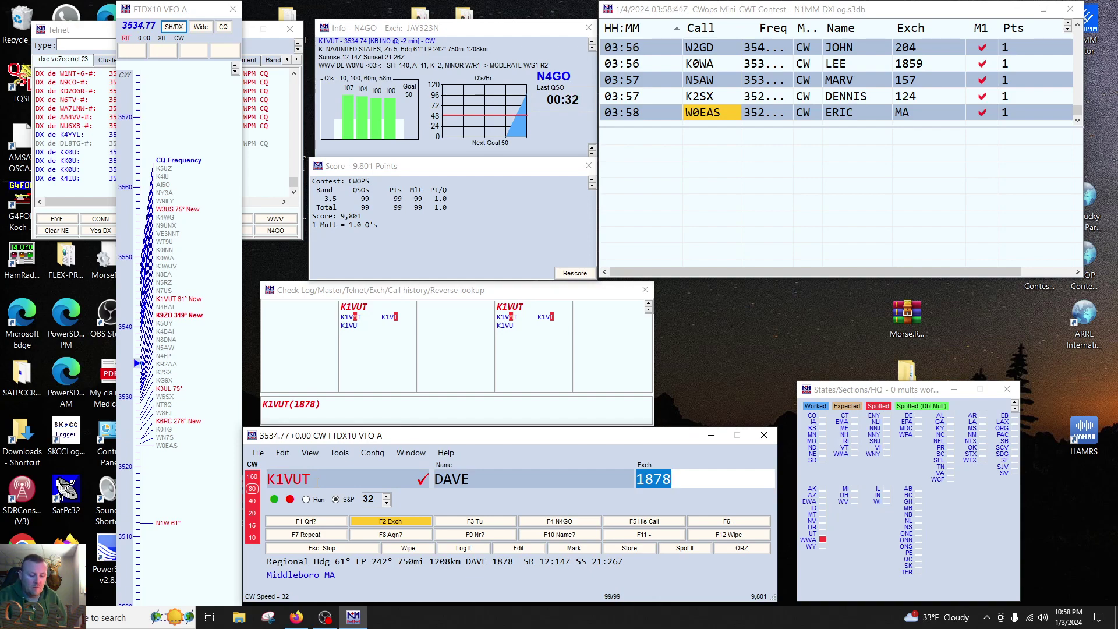
pyautogui.press('pageup')
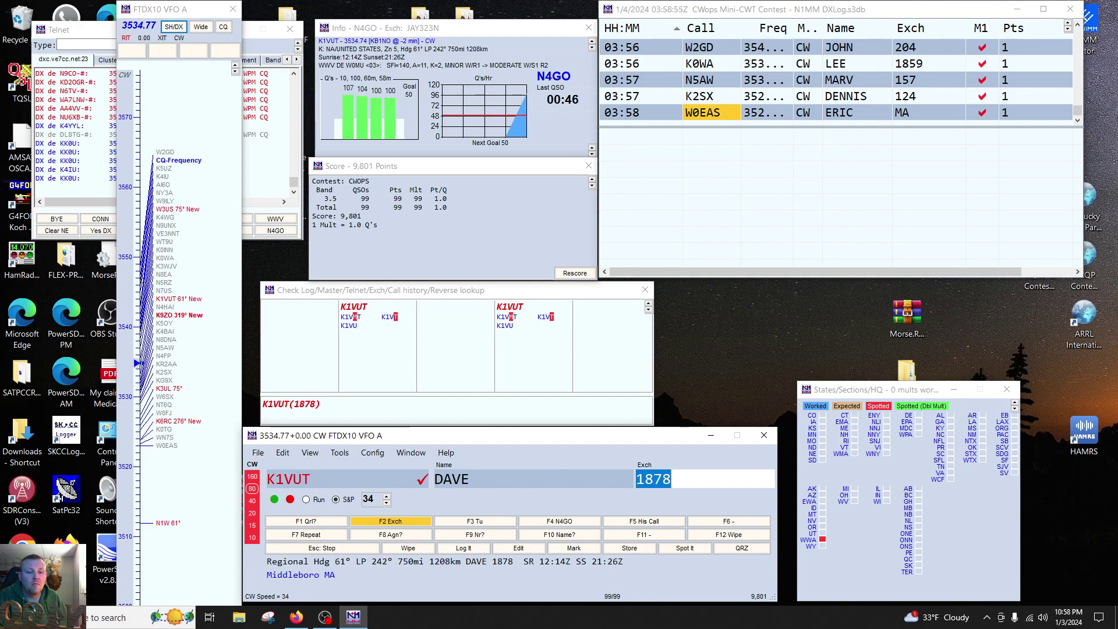
pyautogui.press('Return')
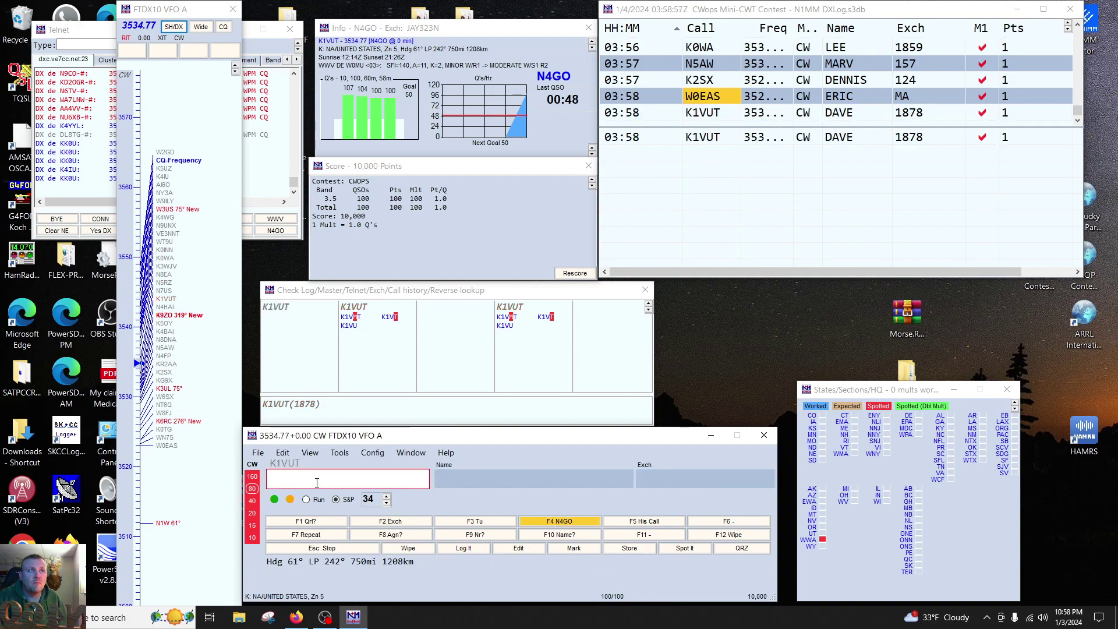
pyautogui.moveTo(176, 211)
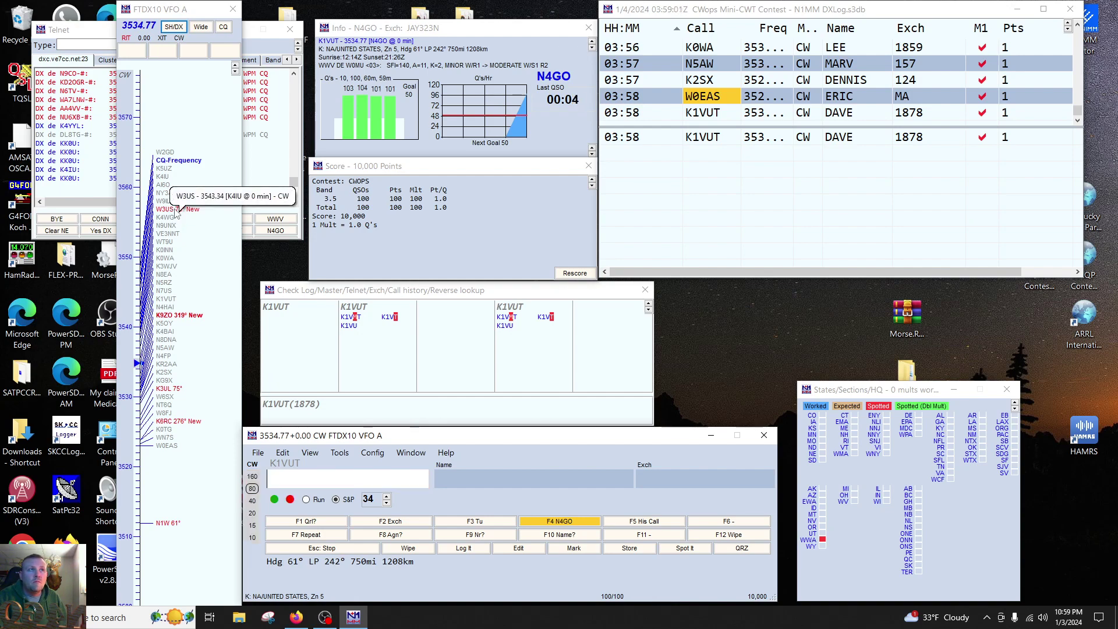
pyautogui.click(176, 211)
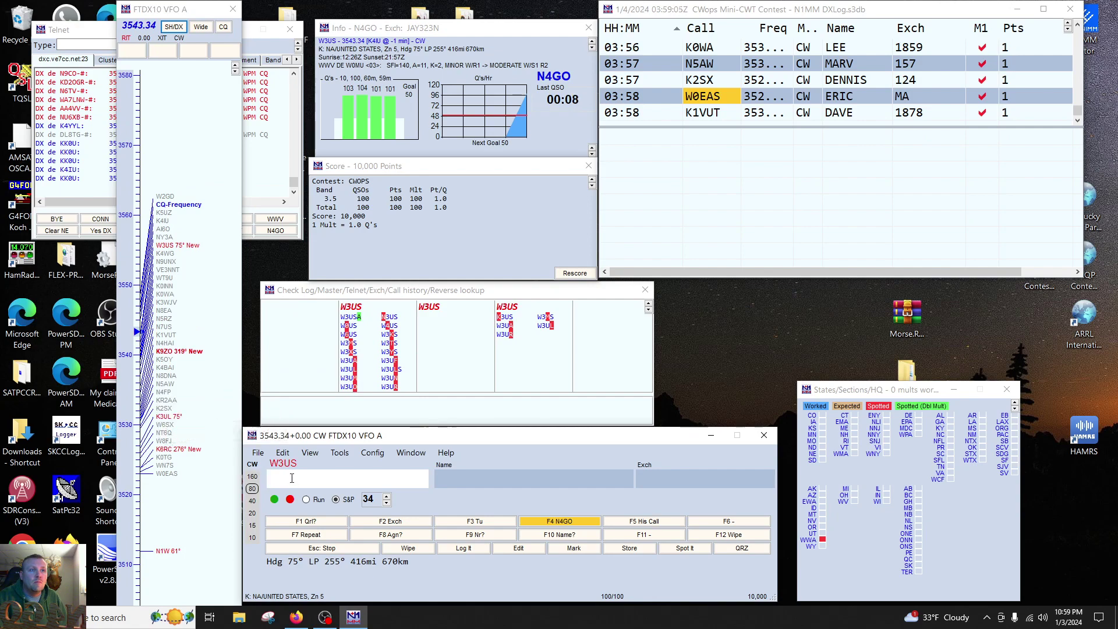
pyautogui.press('Return')
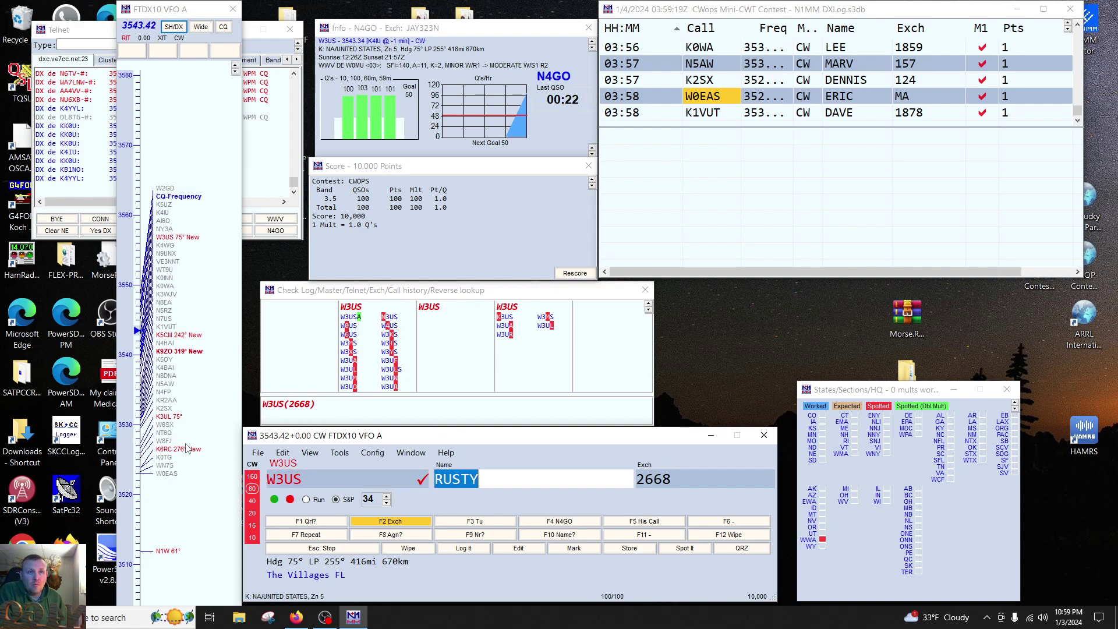
pyautogui.press('Tab')
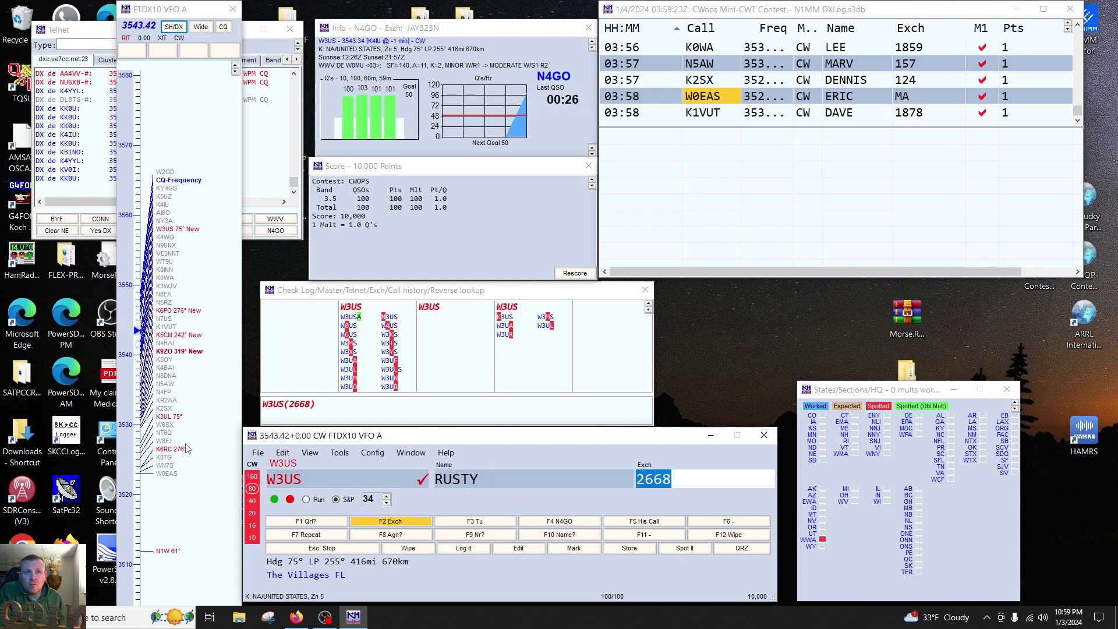
pyautogui.press('Return')
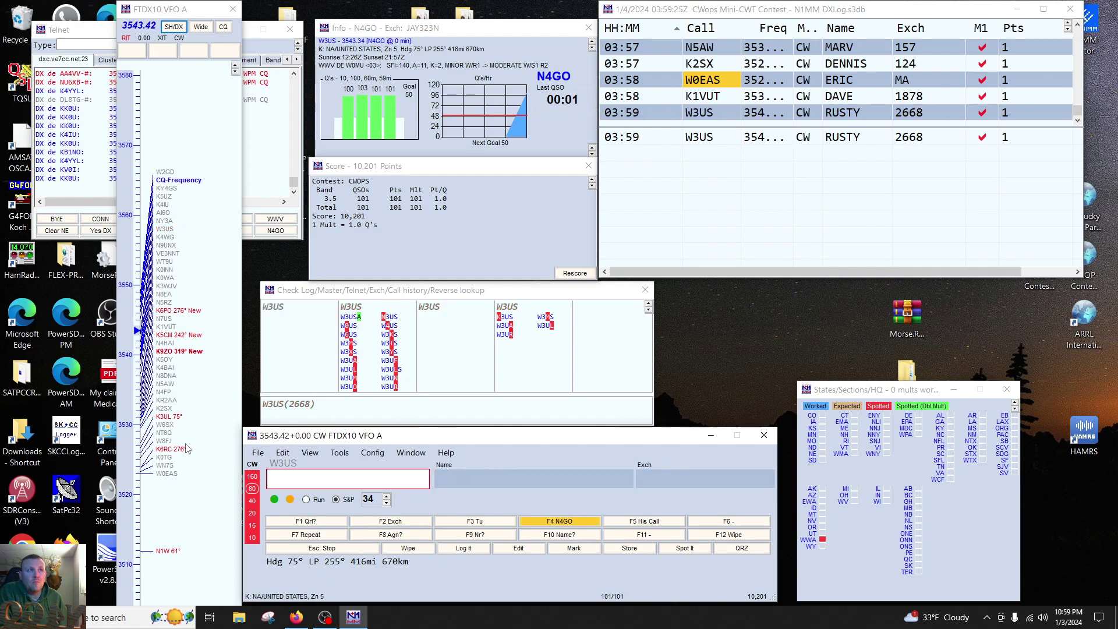
pyautogui.press('pageup')
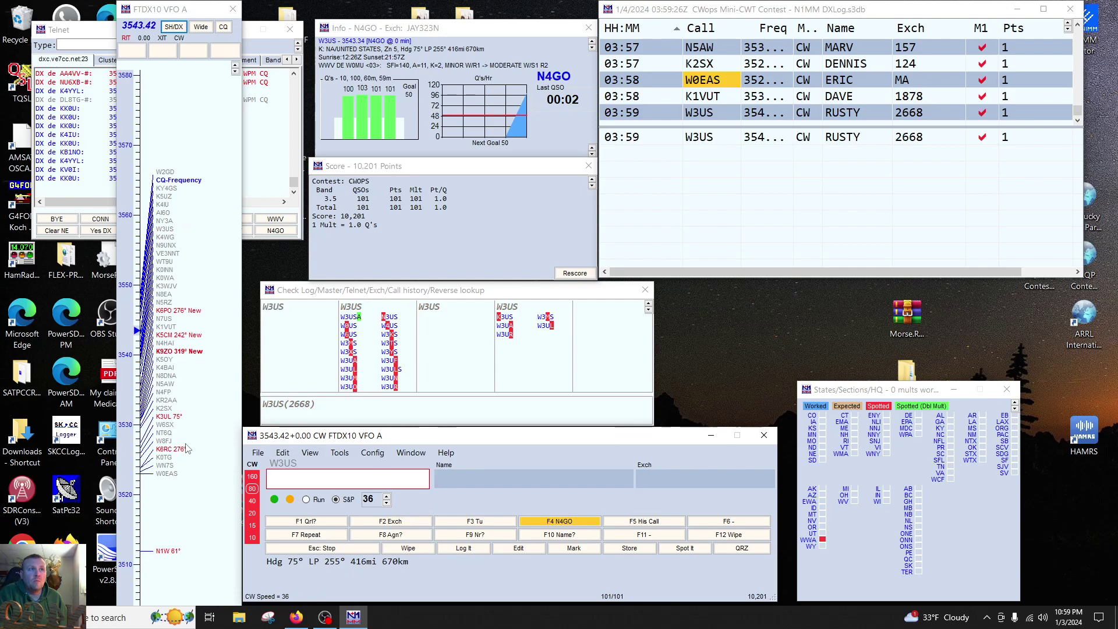
pyautogui.click(167, 336)
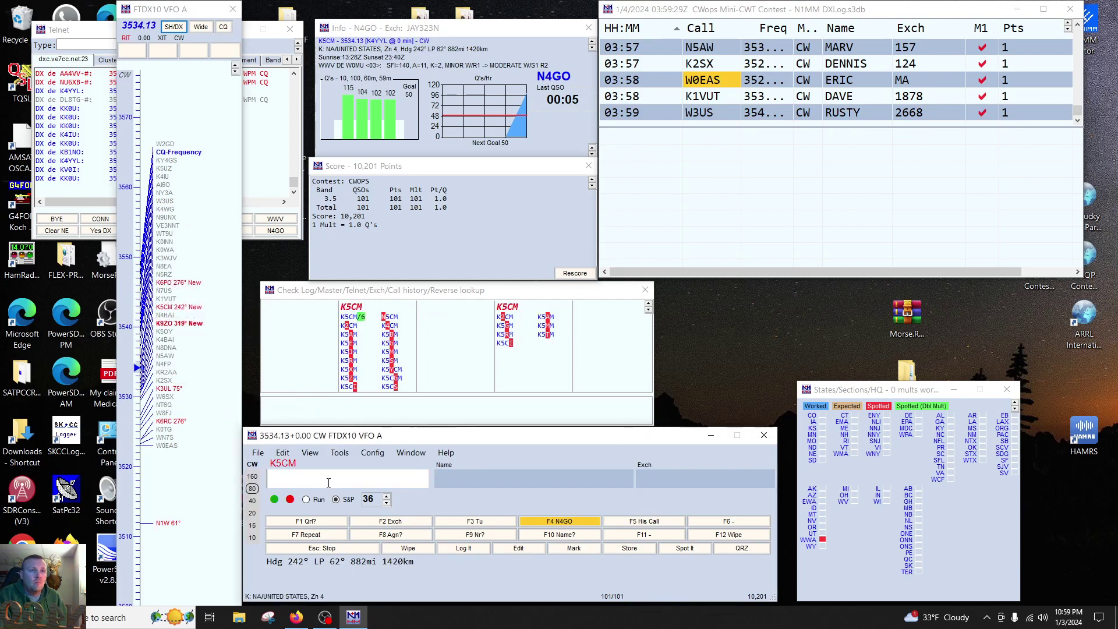
pyautogui.press('Return')
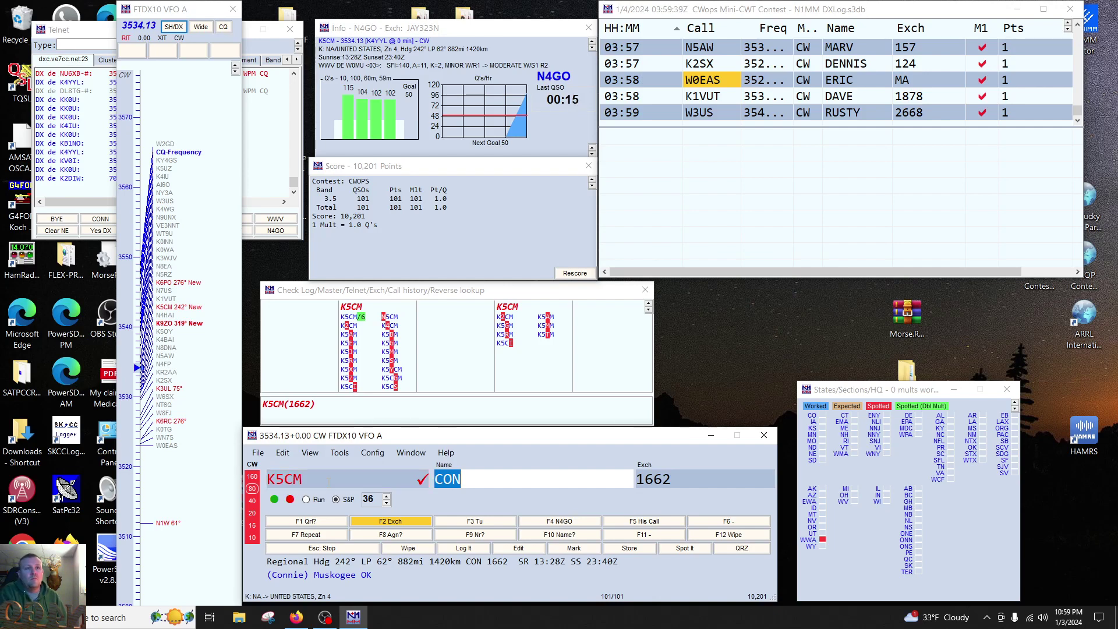
pyautogui.press('Tab')
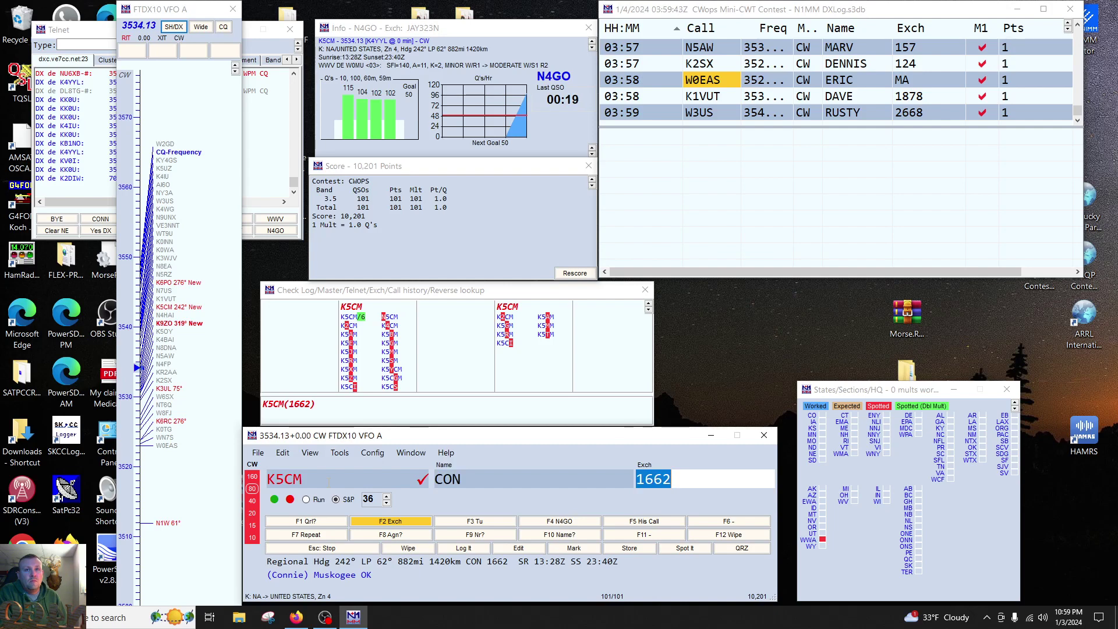
pyautogui.press('Return')
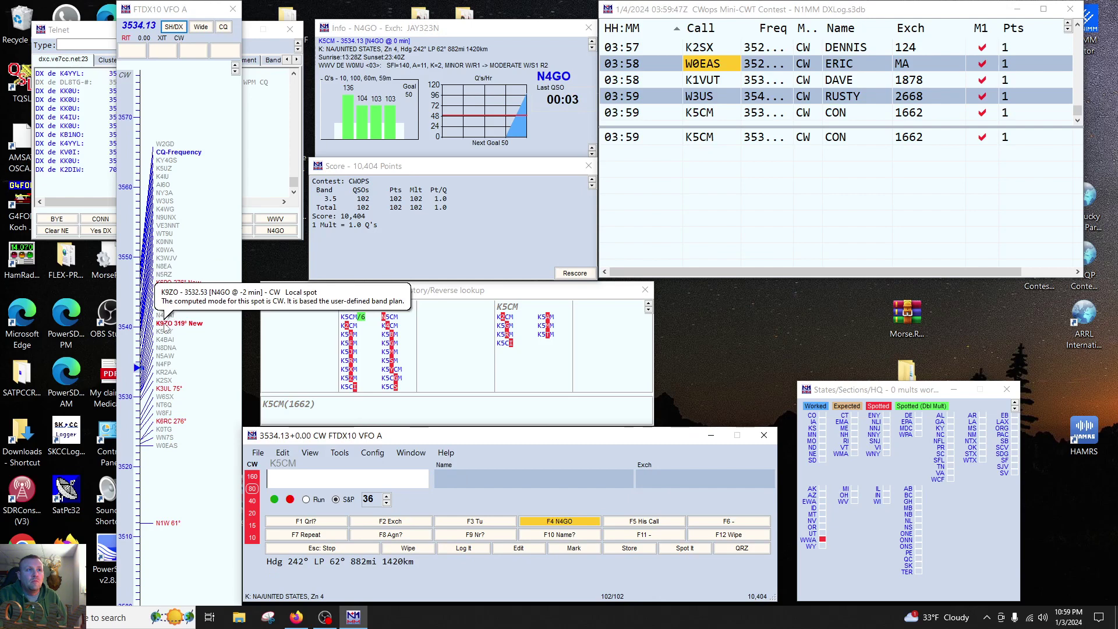
# Step: Work the K9ZO spot at 3532.53 with the CW speed lowered to 34, and log the prefilled name and exchange 1761
pyautogui.click(166, 325)
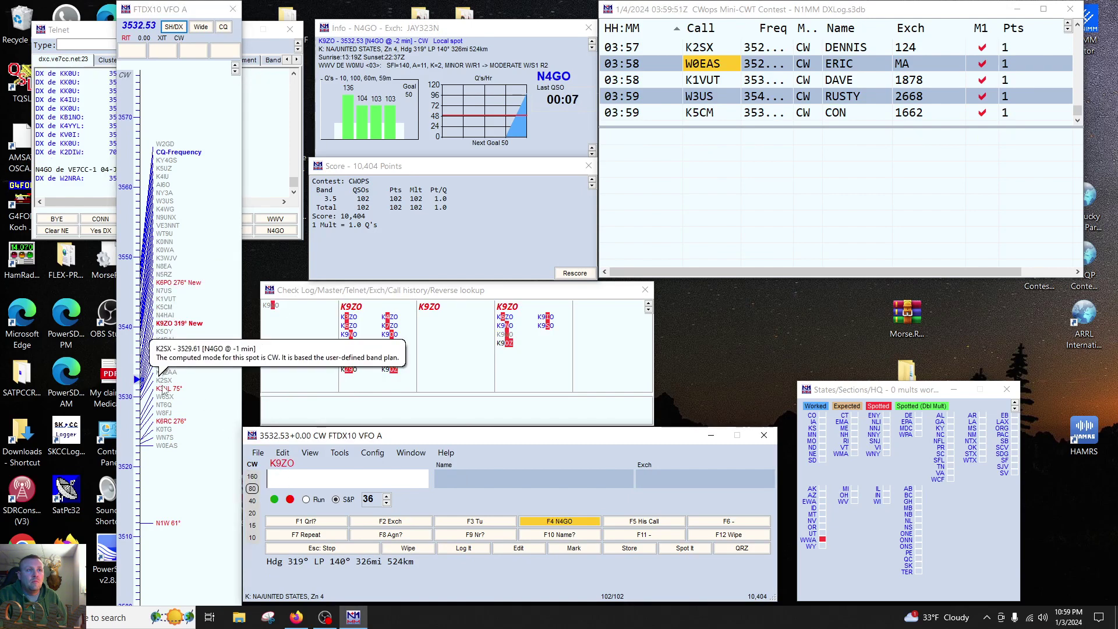
pyautogui.press('space')
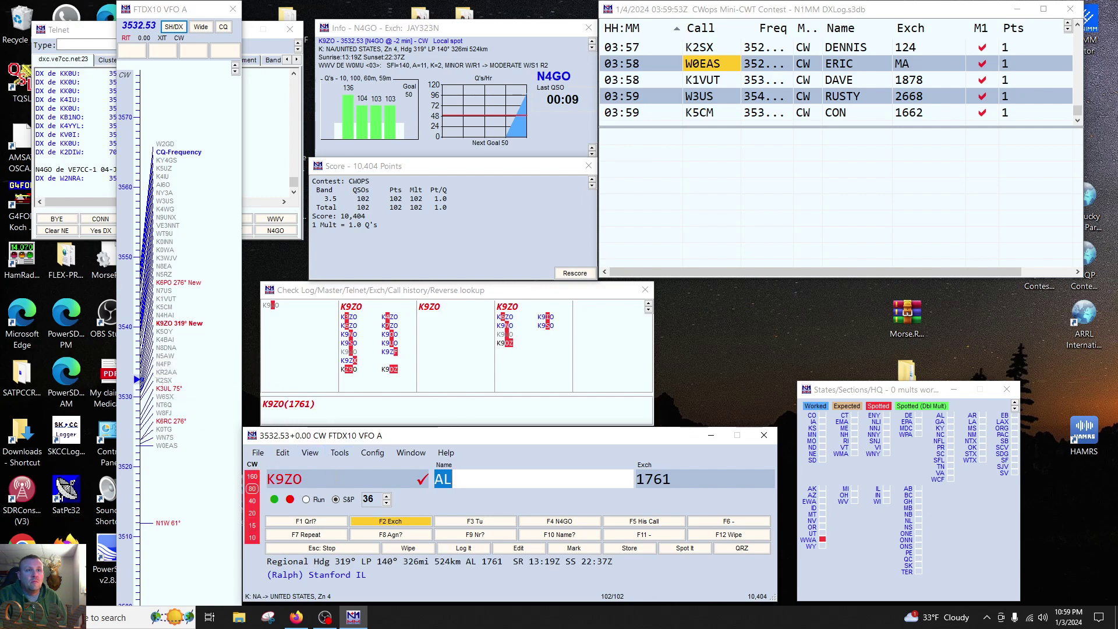
pyautogui.press('pagedown')
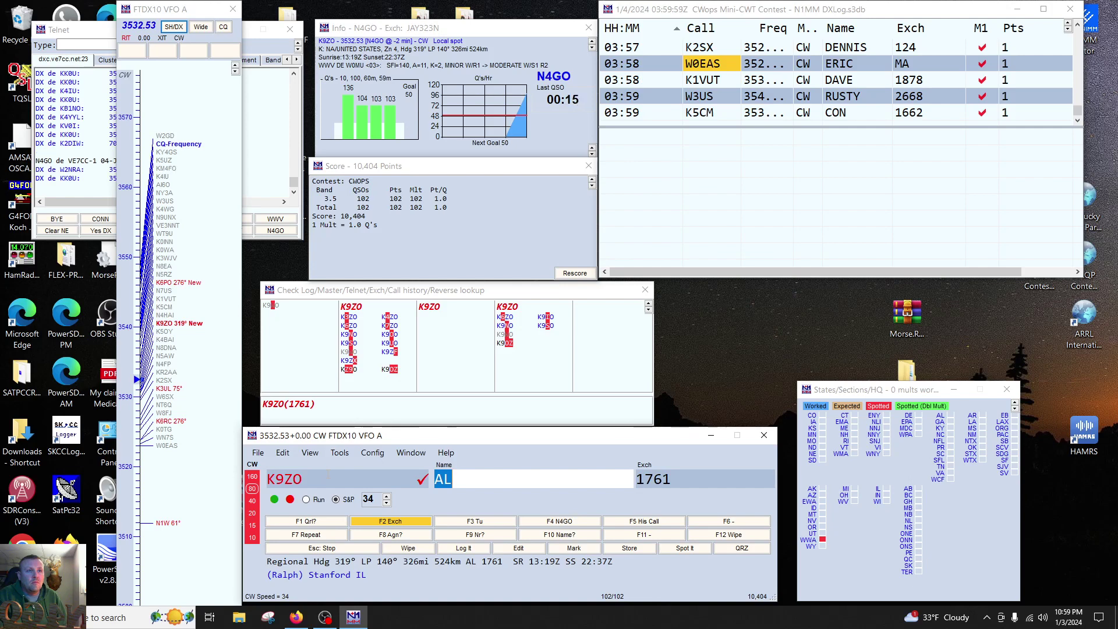
pyautogui.press('Return')
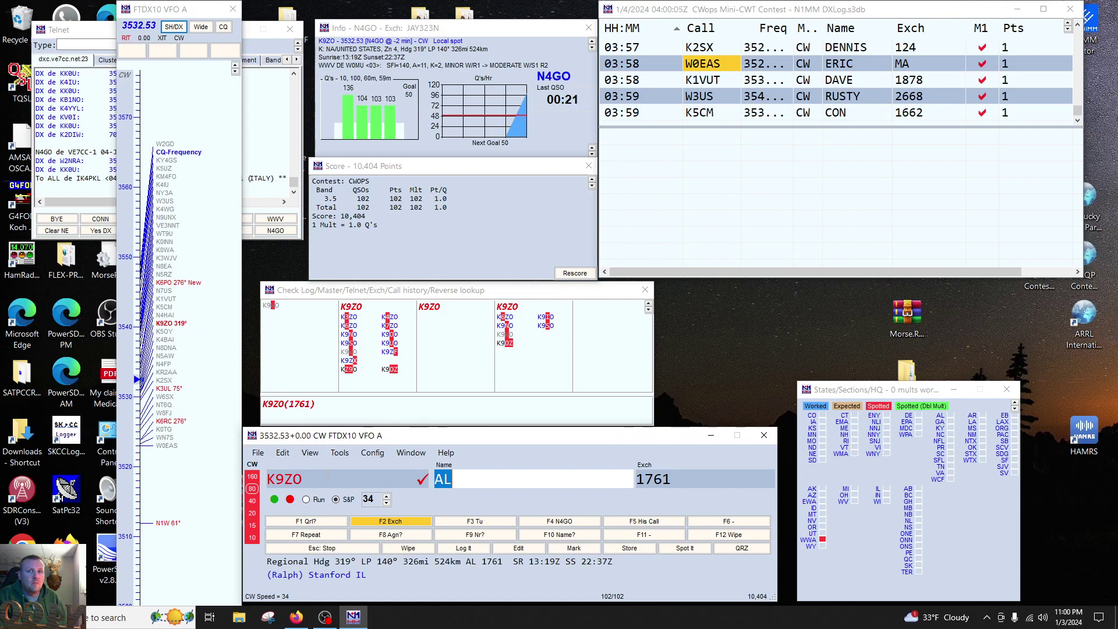
pyautogui.press('Return')
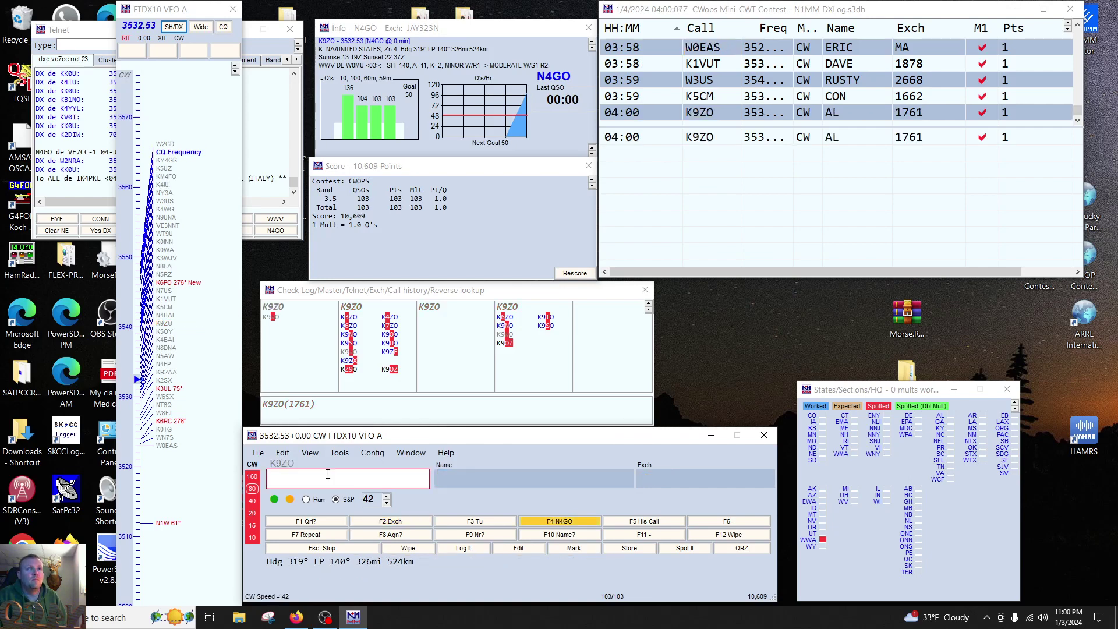
# Step: Tune to the K3UL spot at 3527.47 and from there to the K6RC spot at 3523.86
pyautogui.click(167, 283)
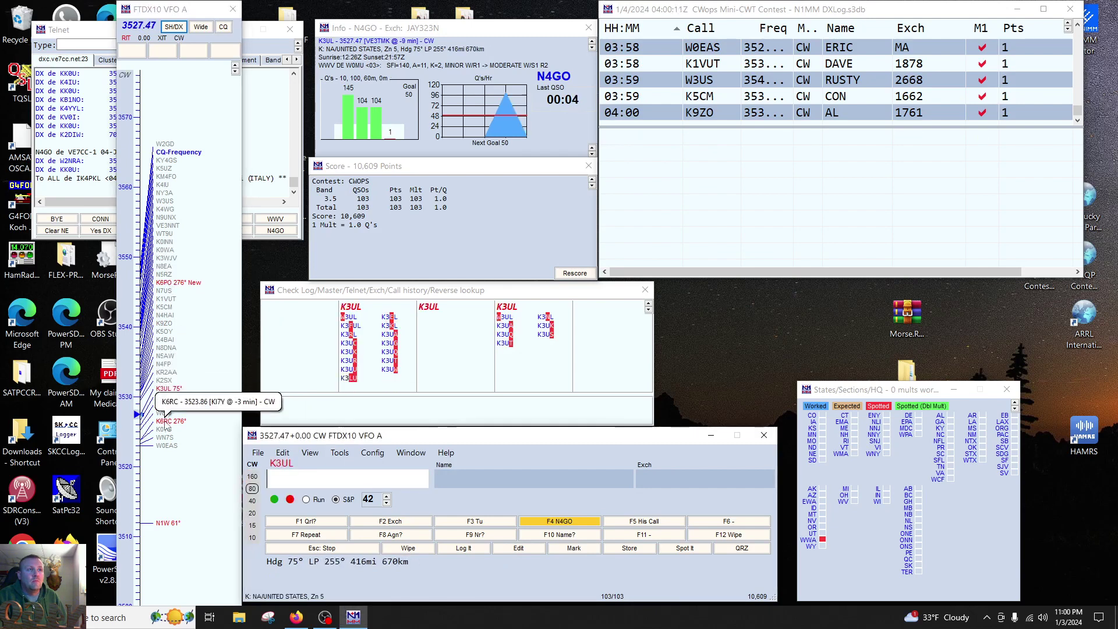
pyautogui.click(166, 421)
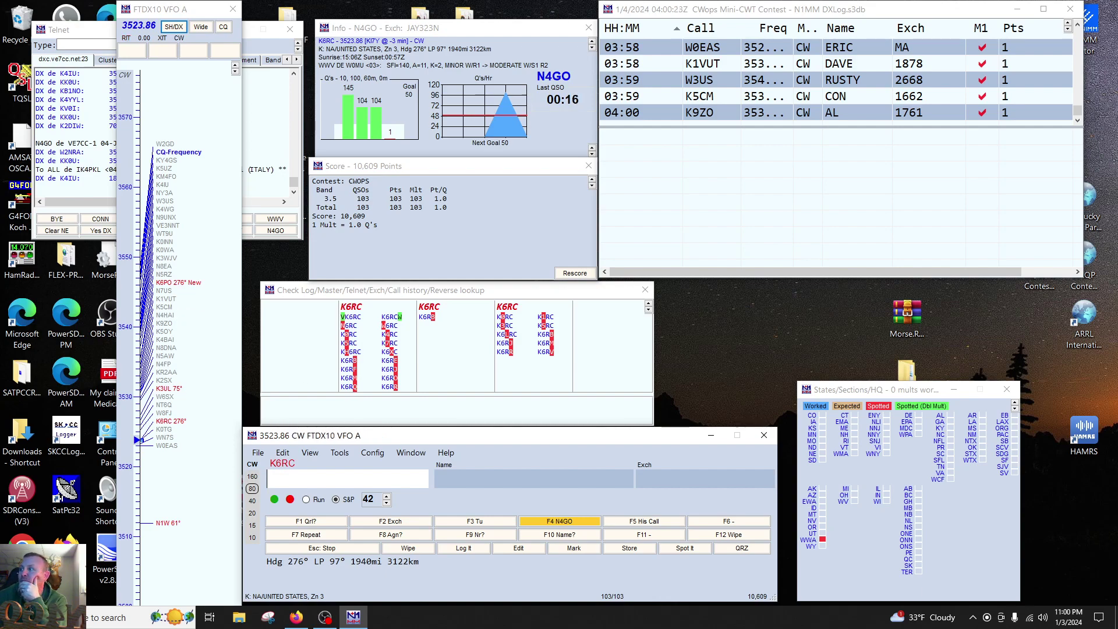
# Step: Review the remaining band map spots, the Telnet cluster feed and the Total line of the contest score
pyautogui.hotkey('alt', 'Tab')
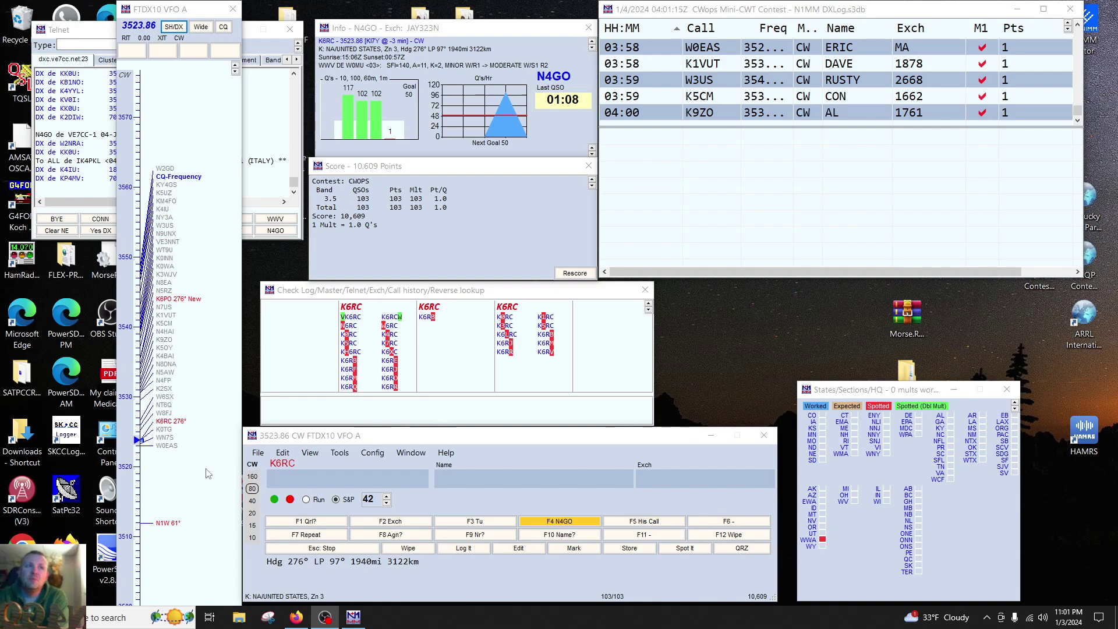
pyautogui.moveTo(145, 394)
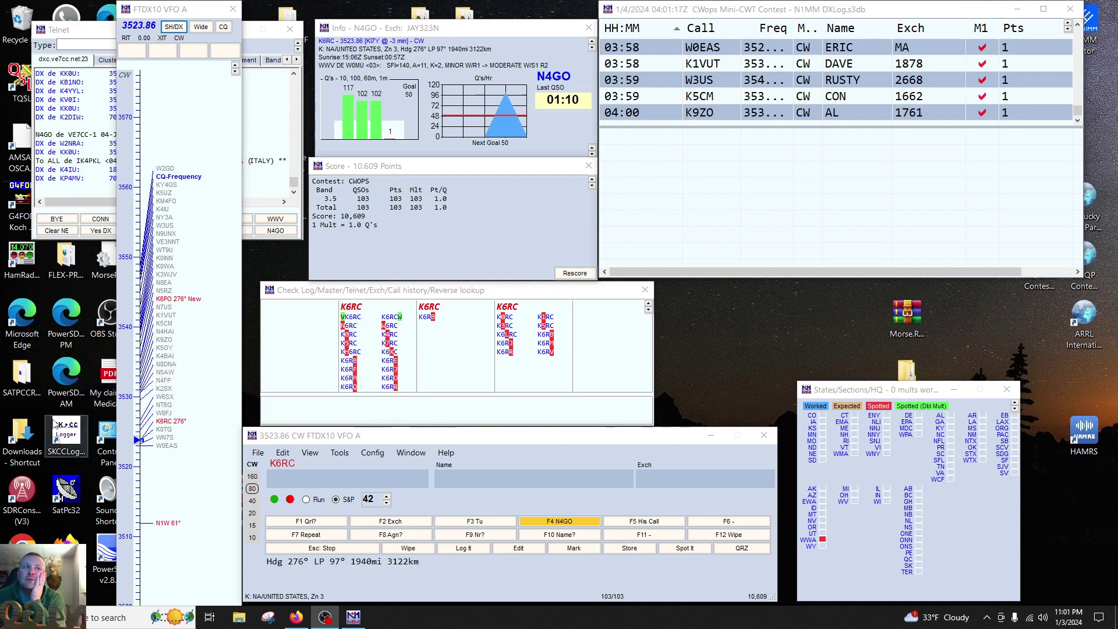
pyautogui.moveTo(162, 287)
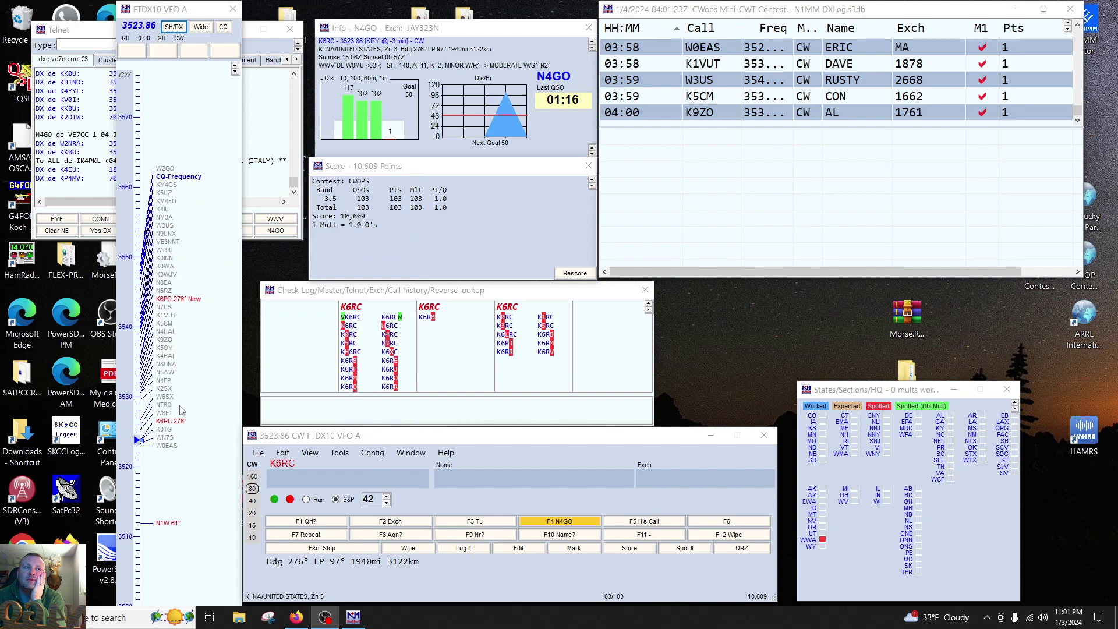
pyautogui.moveTo(174, 326)
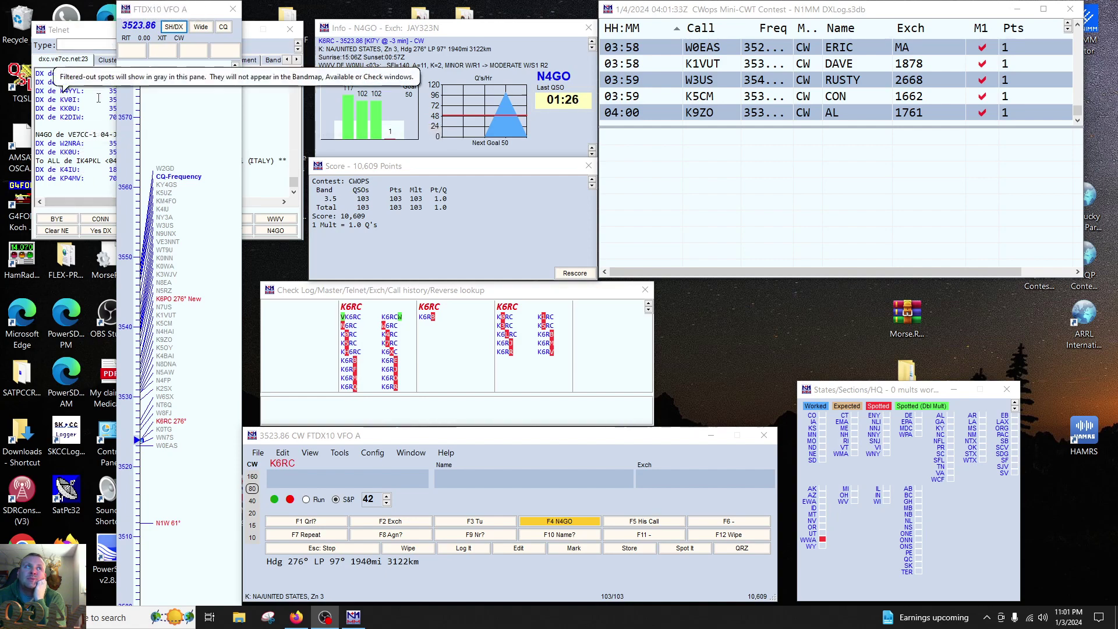
pyautogui.click(138, 120)
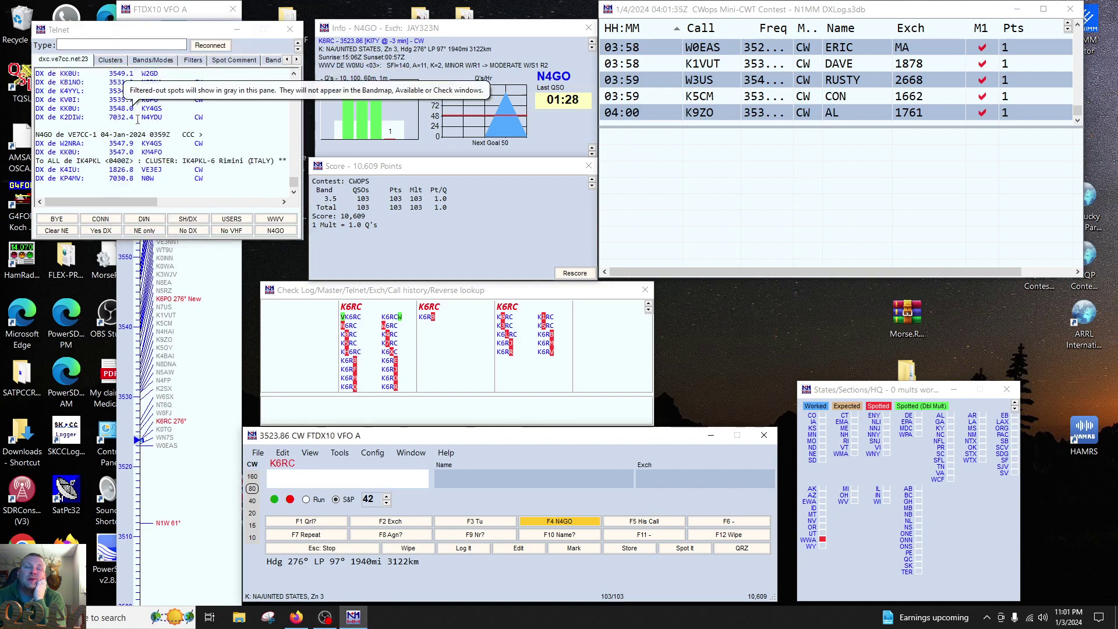
pyautogui.click(148, 262)
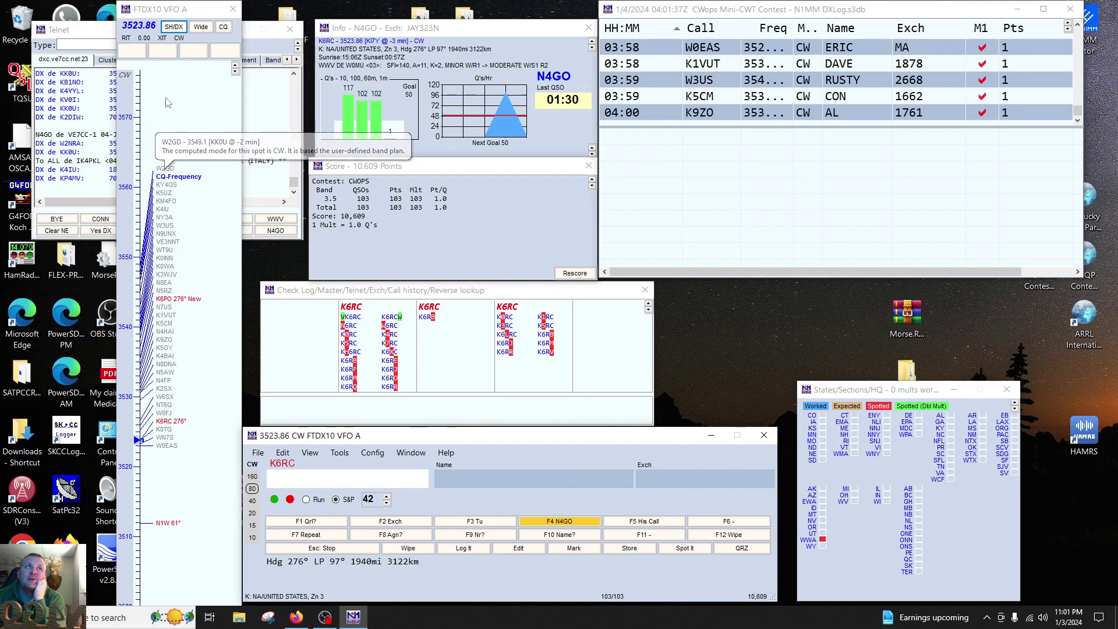
pyautogui.click(83, 38)
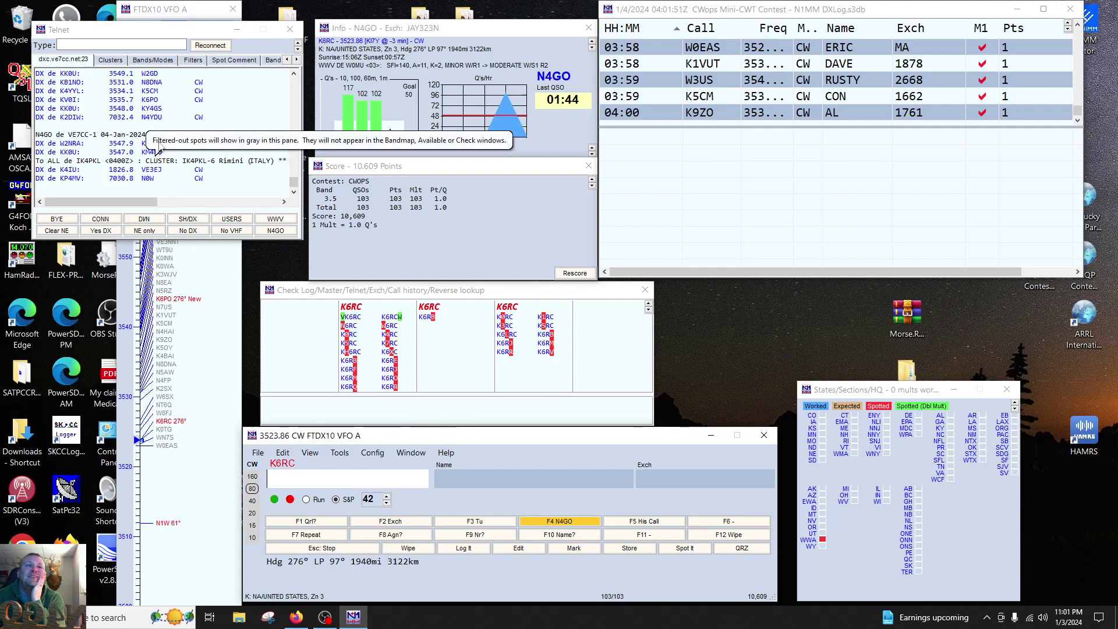
pyautogui.click(227, 401)
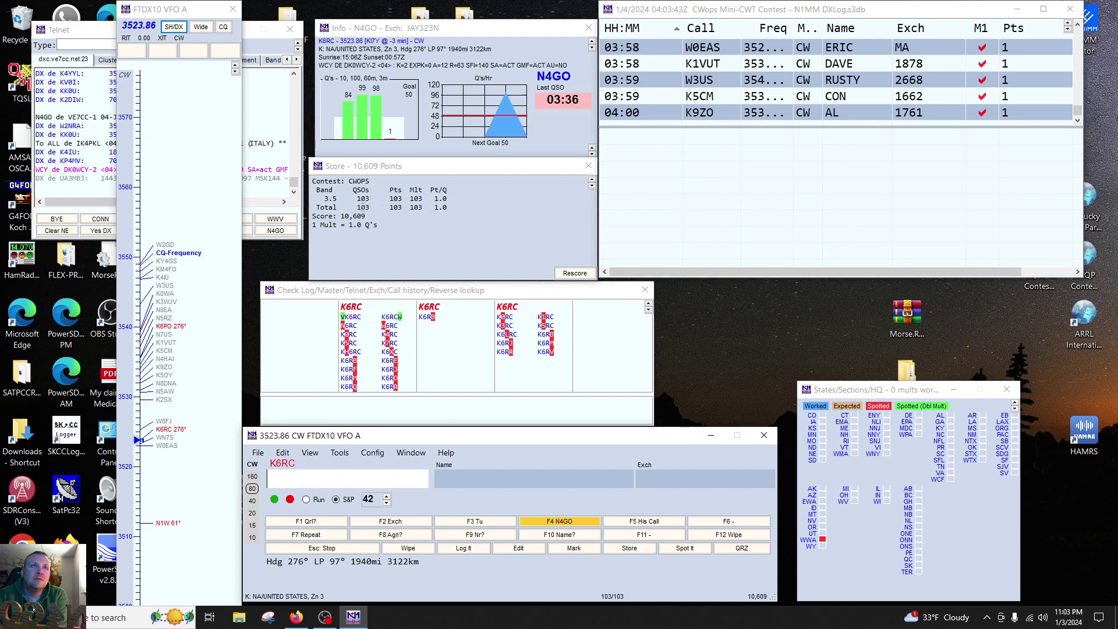
pyautogui.moveTo(357, 207); pyautogui.dragTo(460, 210)
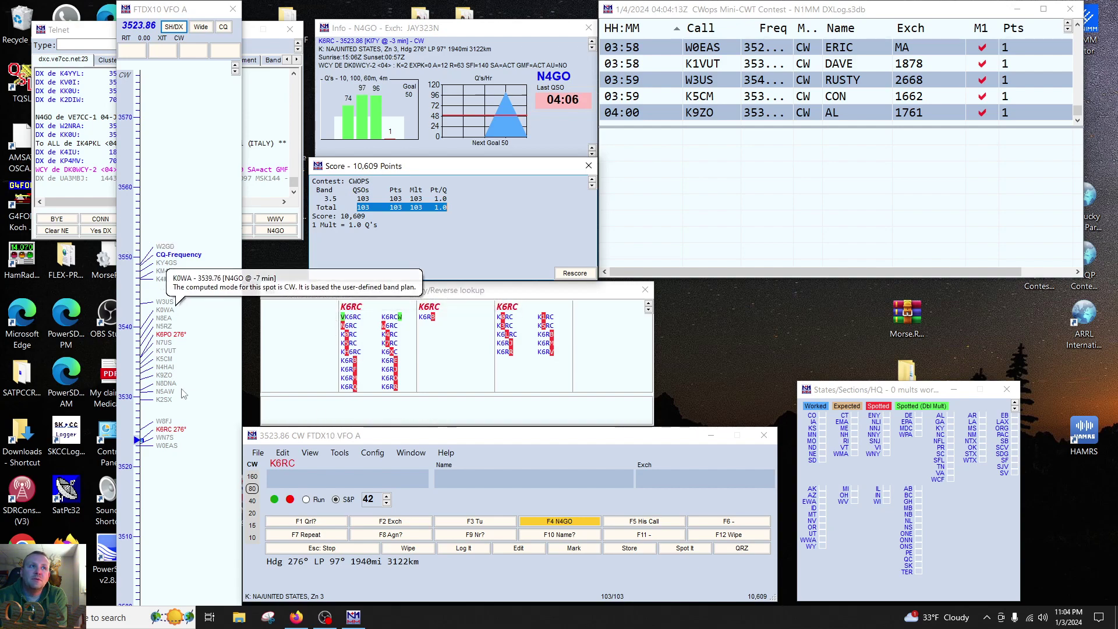
pyautogui.click(294, 441)
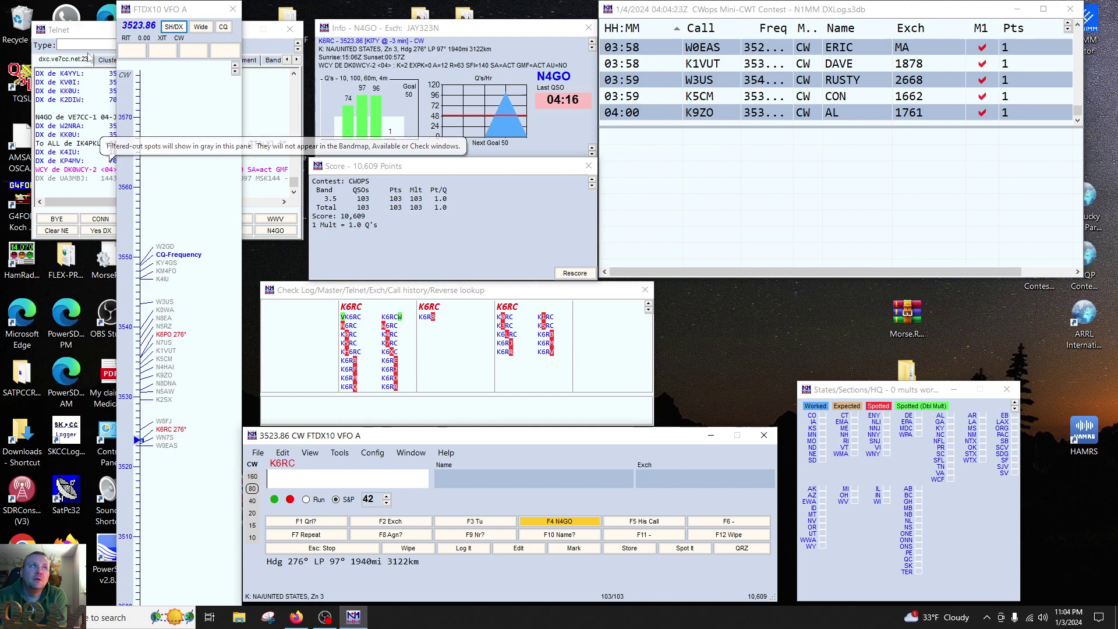
pyautogui.click(111, 158)
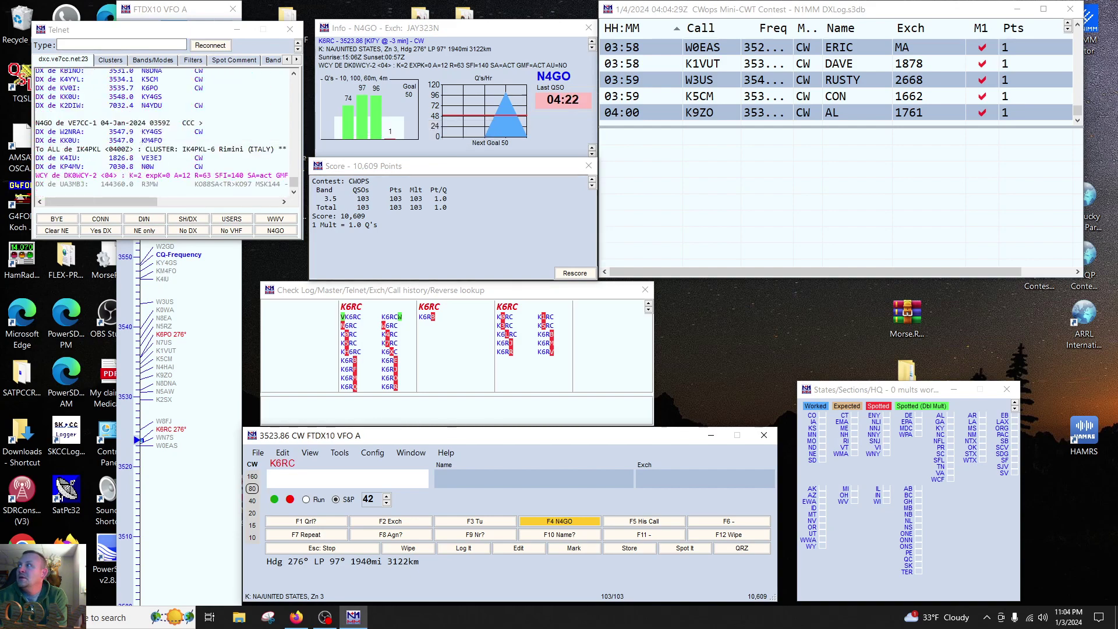
pyautogui.hotkey('alt', 'Tab')
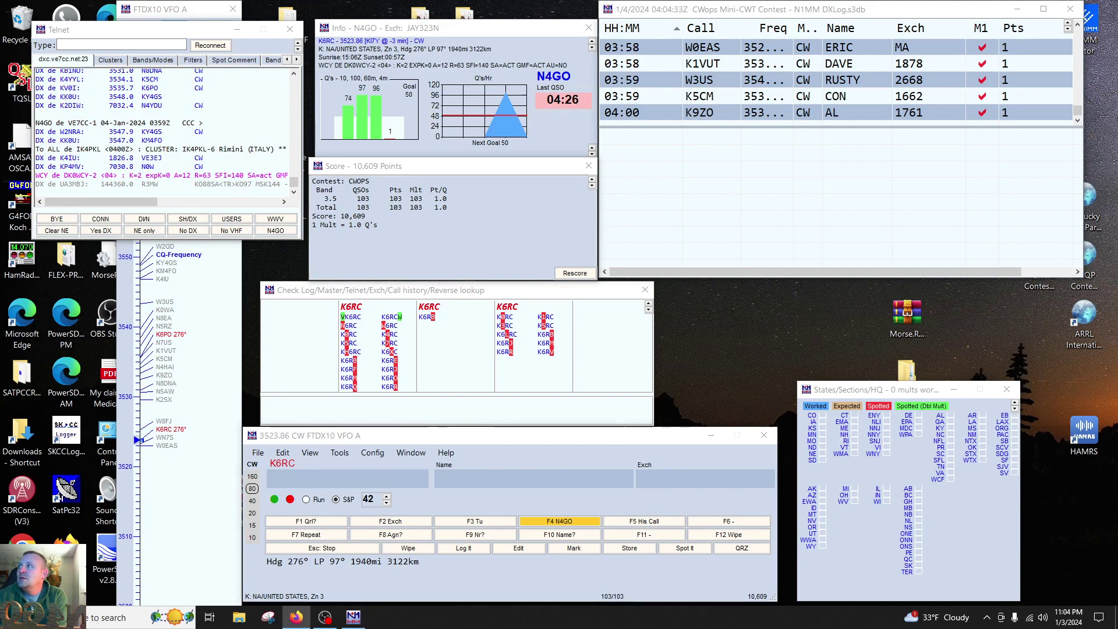
pyautogui.press('super+shift+Left')
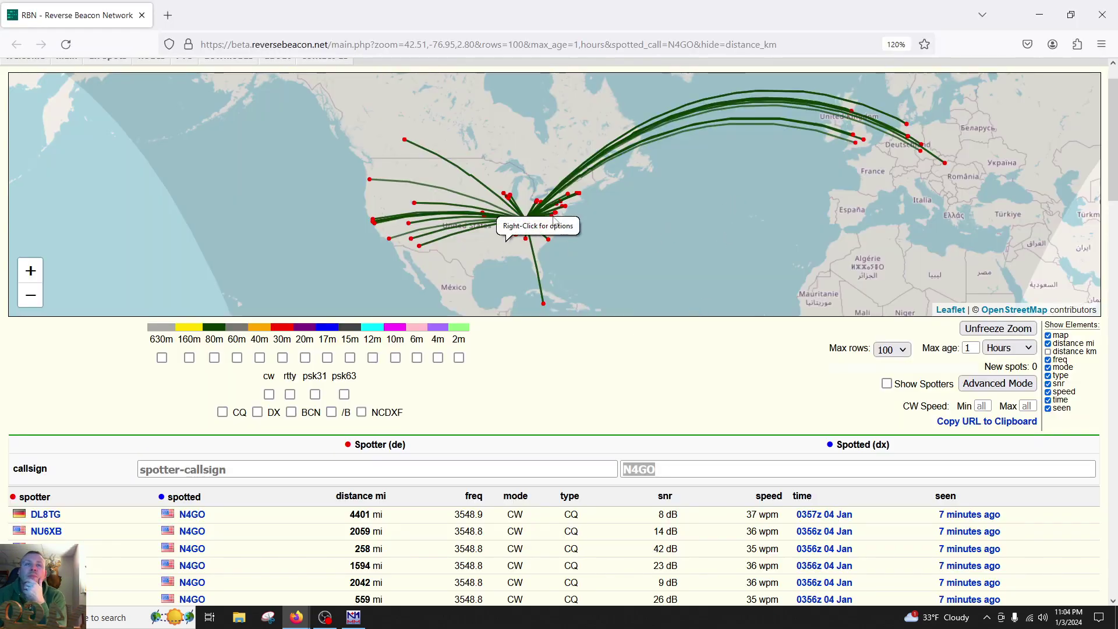
pyautogui.scroll(-2, 554, 220)
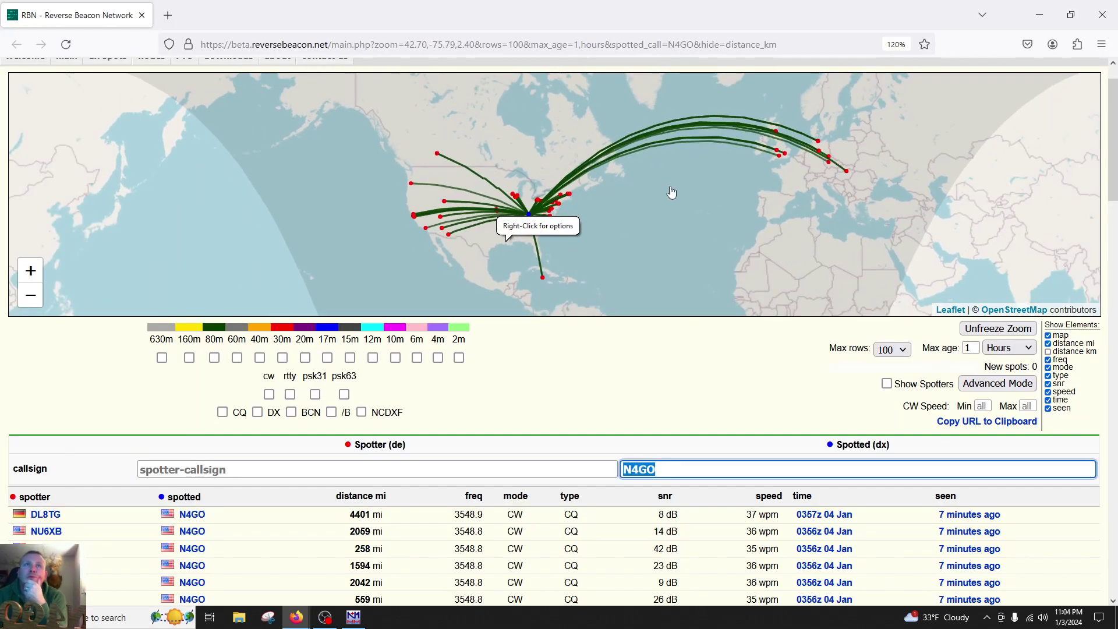
pyautogui.moveTo(786, 159)
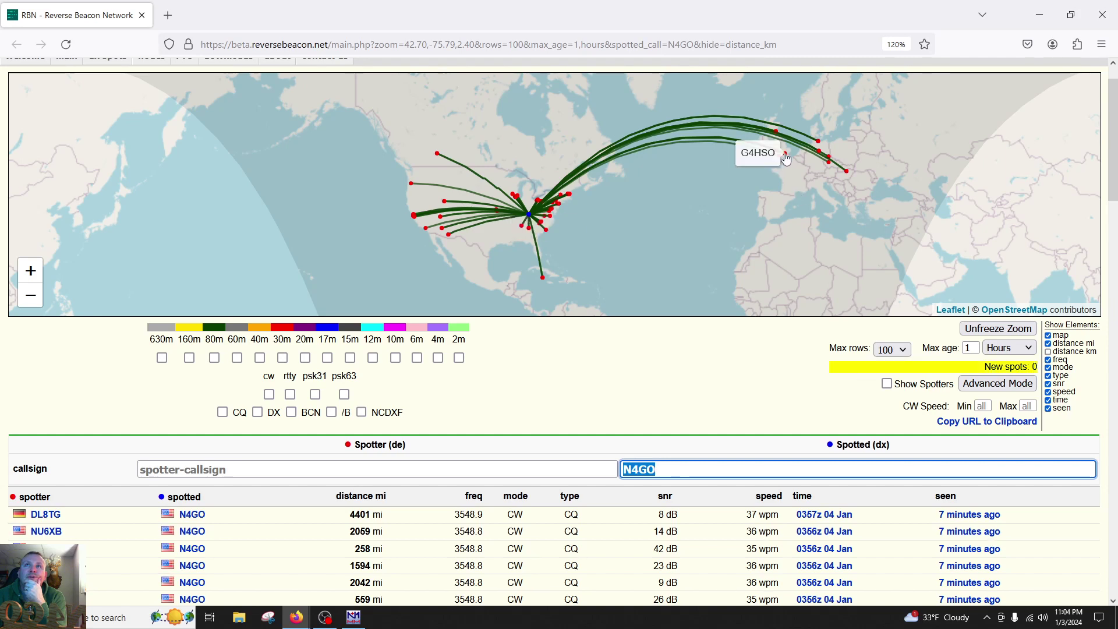
pyautogui.moveTo(830, 168)
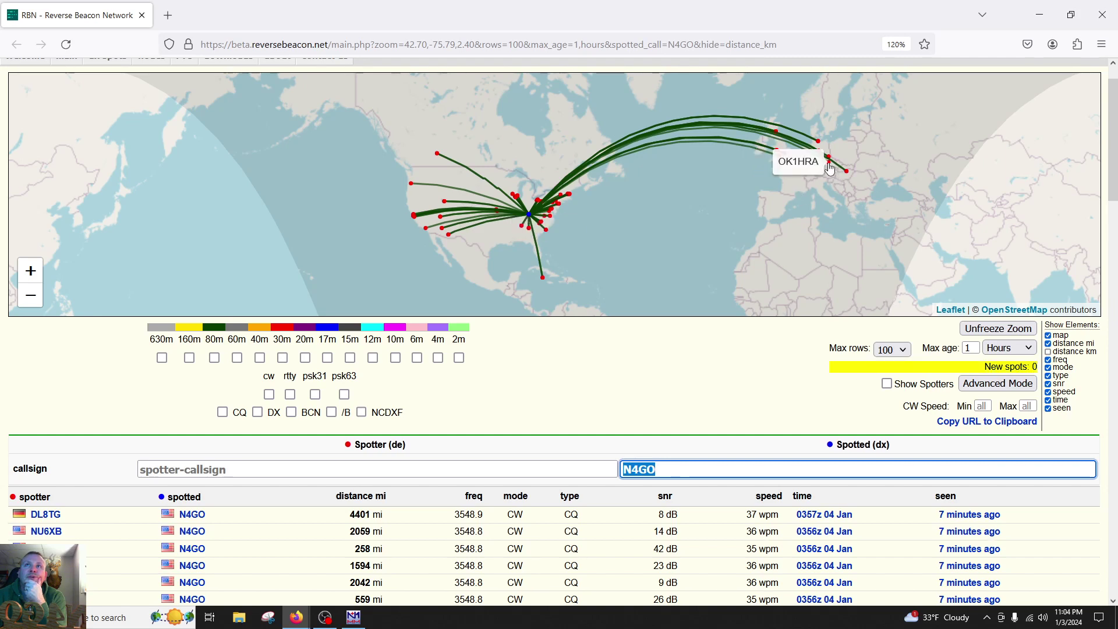
# Step: Examine the distances, frequencies, signal levels and speeds in the N4GO spot list, return to the map, and un-maximize the browser window
pyautogui.scroll(-3, 466, 390)
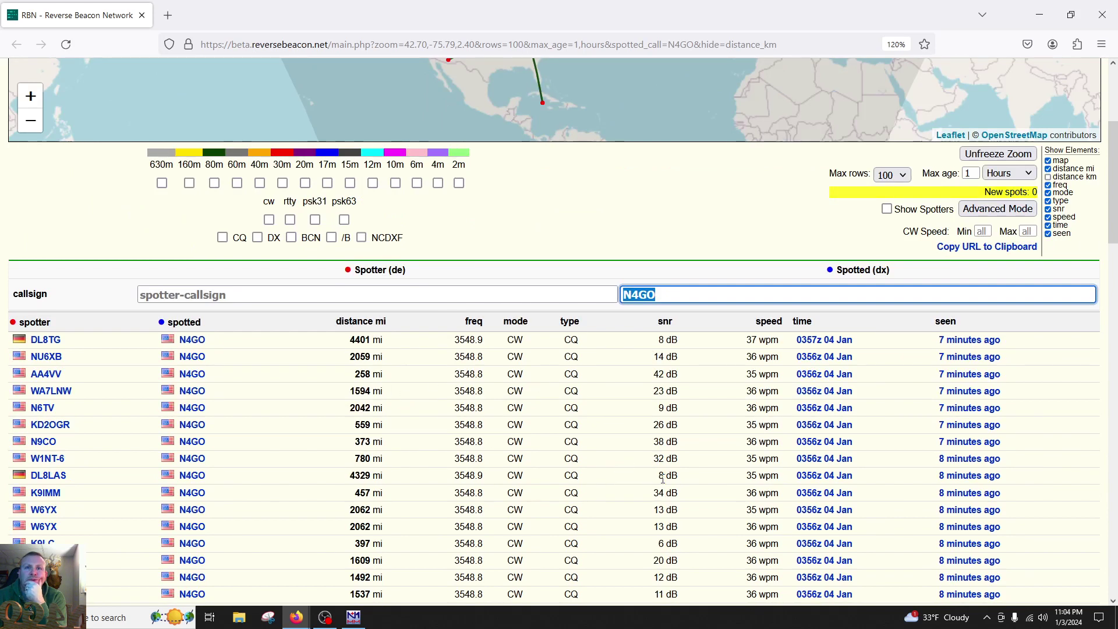
pyautogui.scroll(-5, 668, 477)
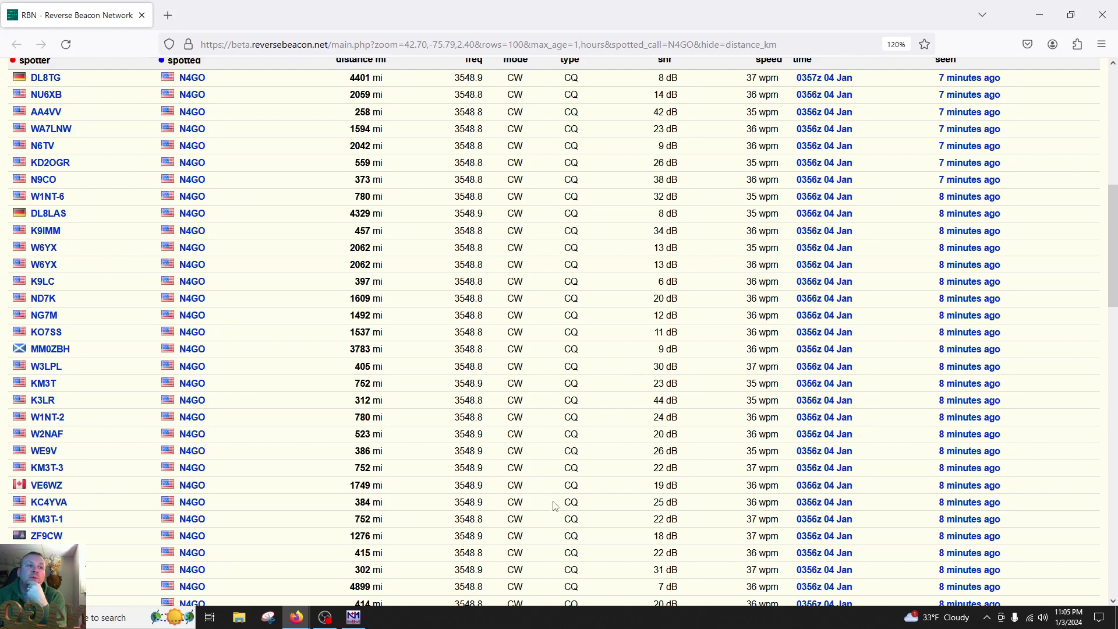
pyautogui.scroll(-3, 589, 519)
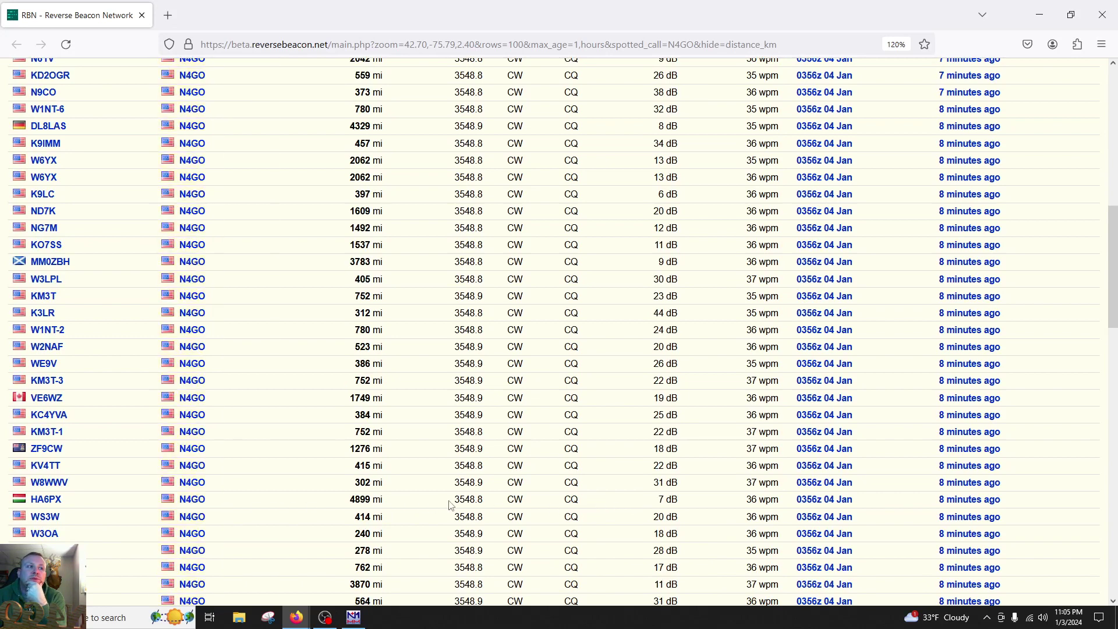
pyautogui.scroll(-3, 481, 502)
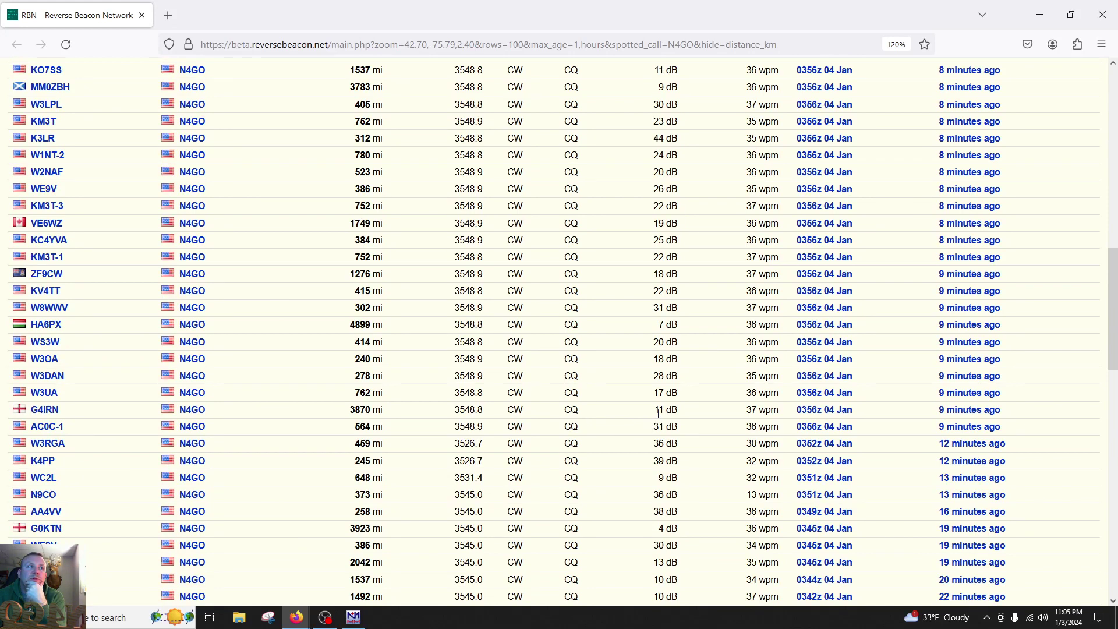
pyautogui.scroll(-3, 658, 414)
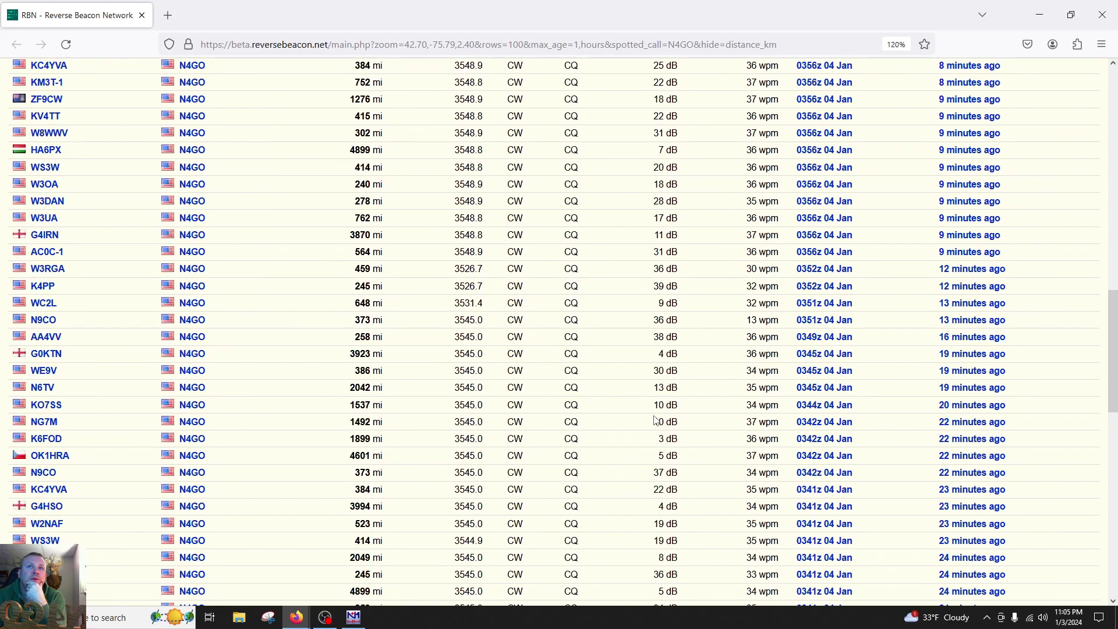
pyautogui.scroll(1, 640, 444)
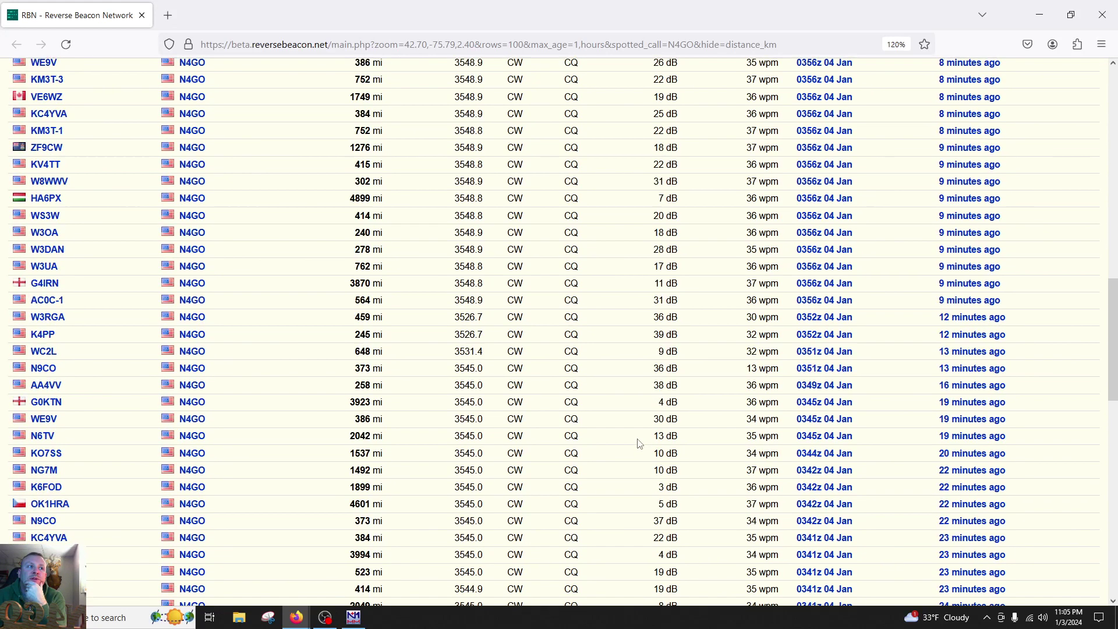
pyautogui.scroll(15, 639, 444)
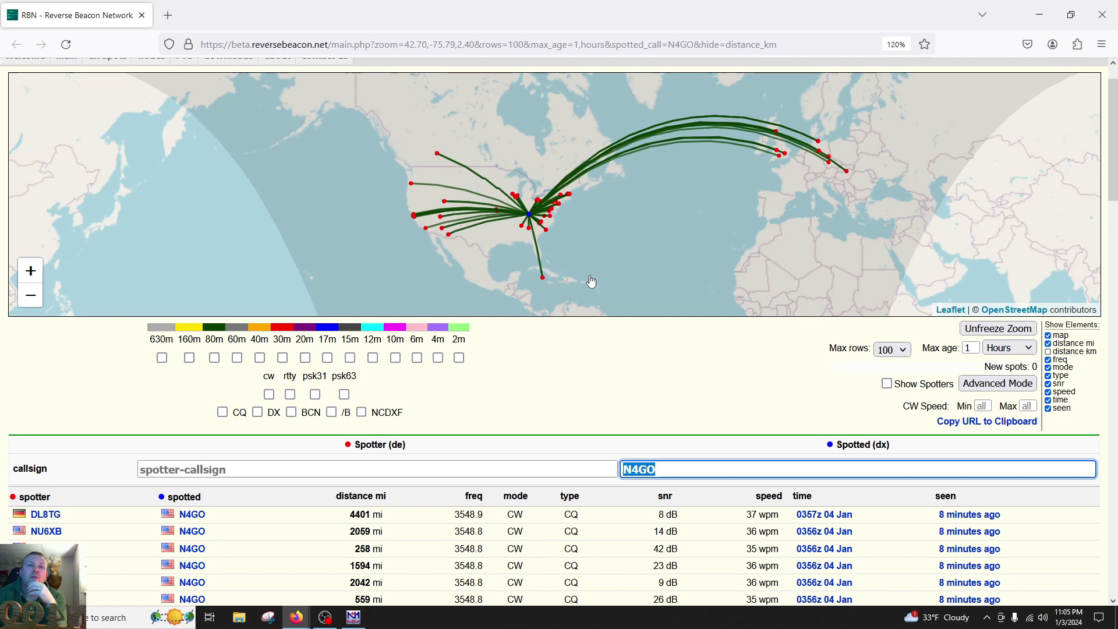
pyautogui.press('super+Down')
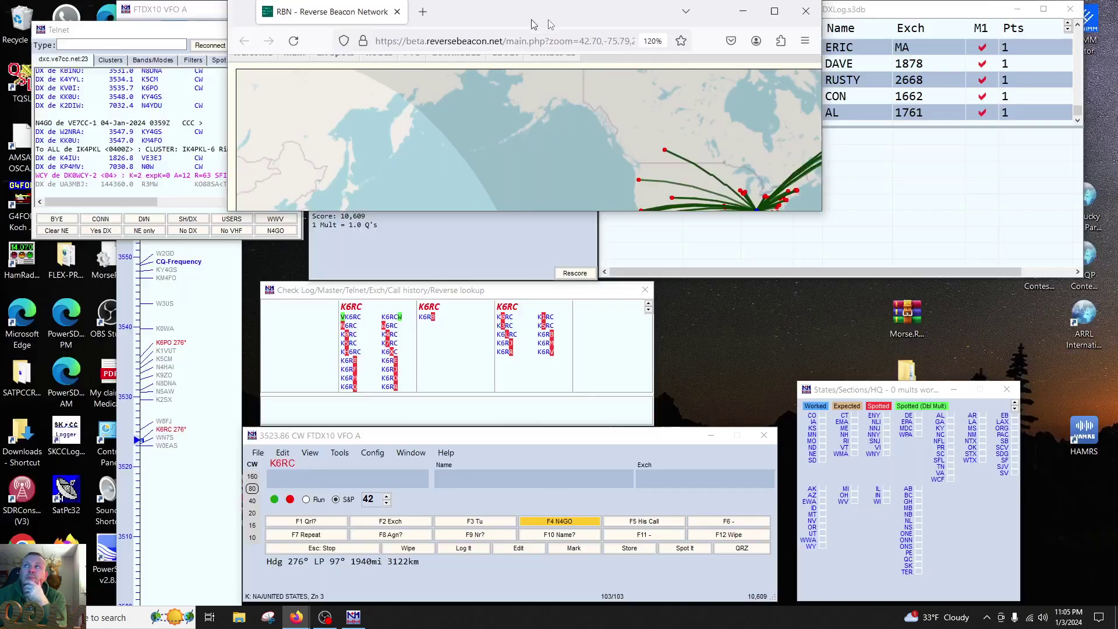